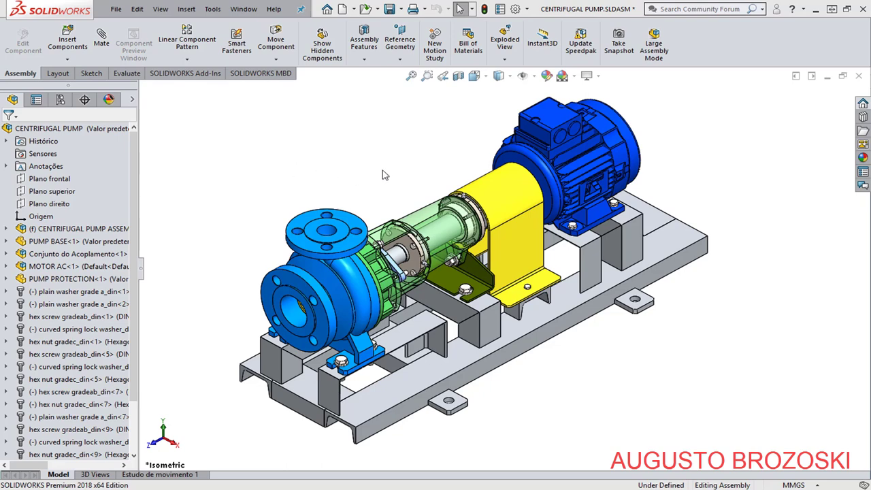
# Orbit the pump assembly, then switch to the CENTRIFUGAL PUMP ASSEMBLY document.
pyautogui.moveTo(375, 176); pyautogui.dragTo(333, 218, button='middle')
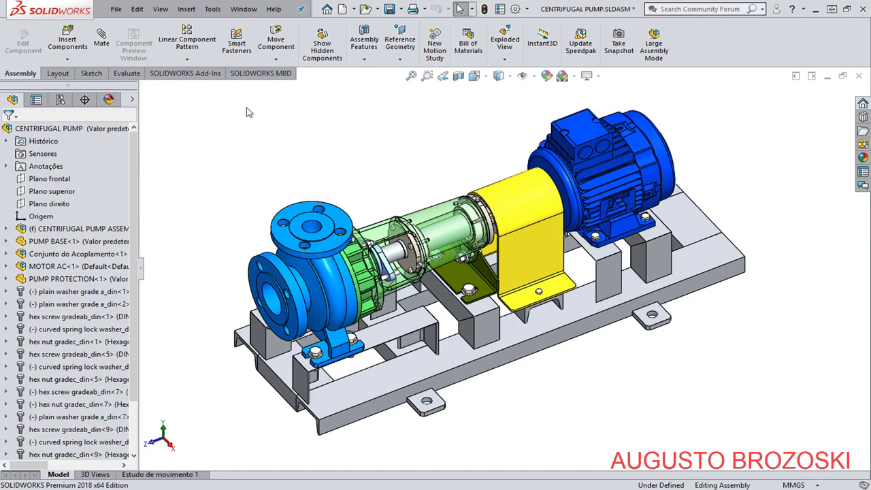
pyautogui.click(243, 9)
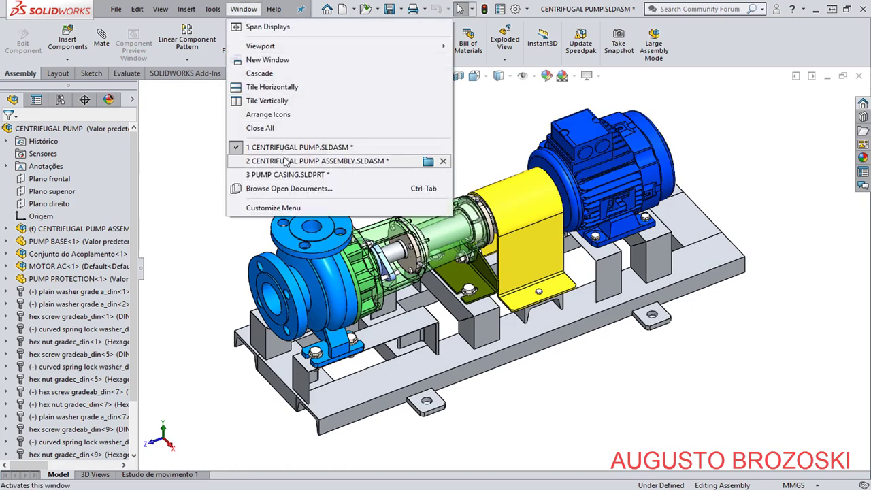
pyautogui.click(347, 161)
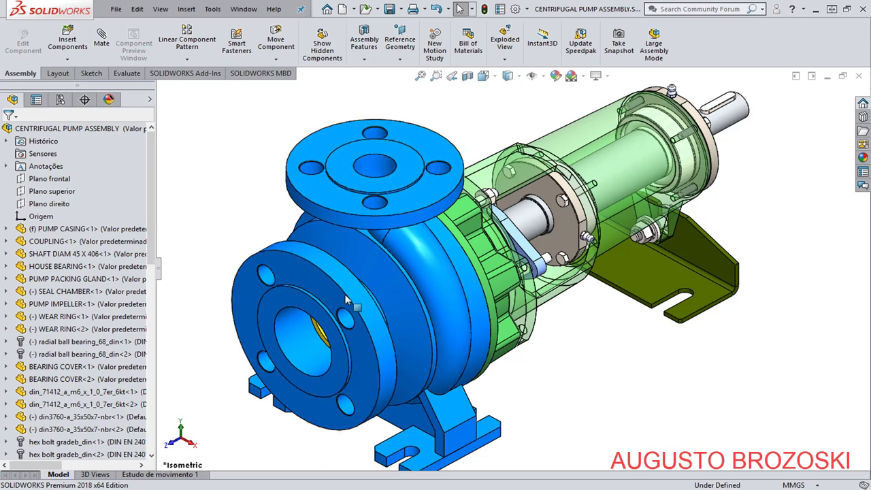
# Switch to PUMP CASING.SLDPRT, orbit to show its side flange, and set the Front view.
pyautogui.click(243, 9)
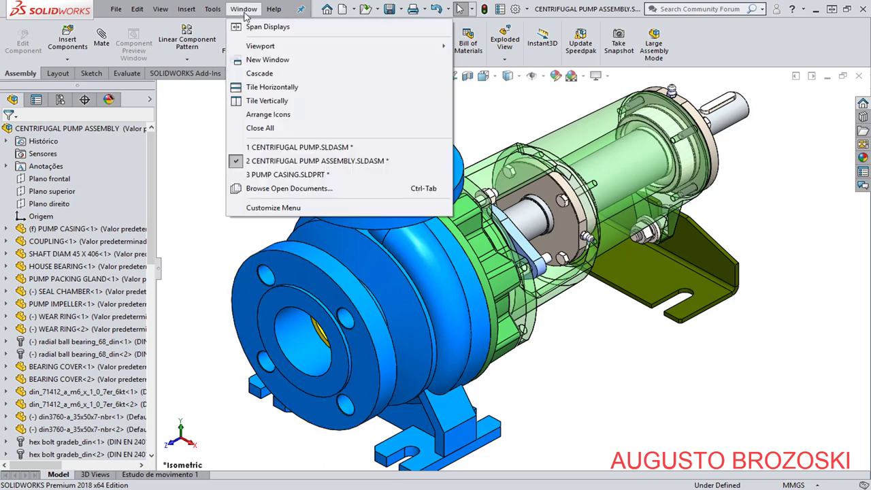
pyautogui.click(289, 176)
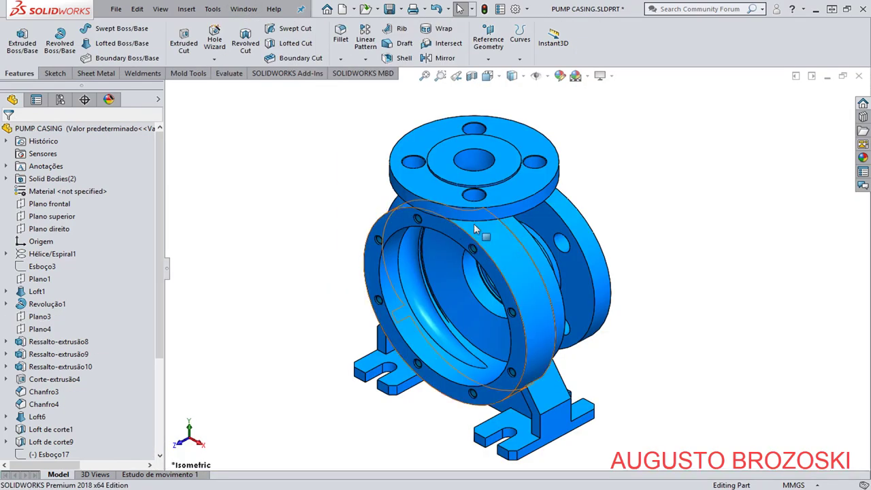
pyautogui.moveTo(495, 245); pyautogui.dragTo(414, 260, button='middle')
pyautogui.hotkey('ctrl', '1')
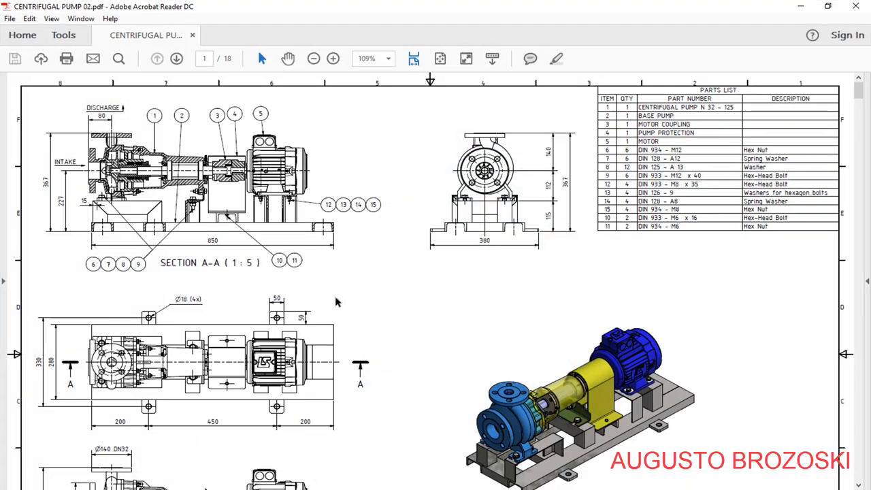
# Scroll the centrifugal pump drawing down to page 3, the pump casing detail sheet.
pyautogui.scroll(-10, 353, 301)
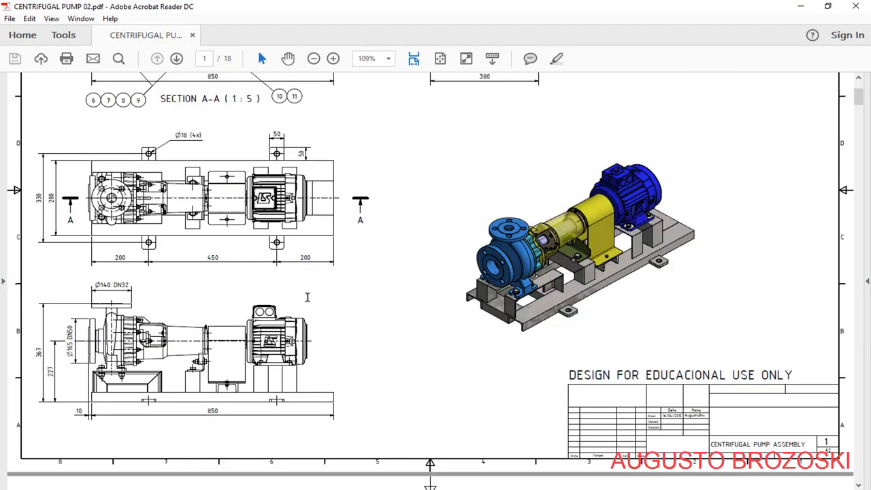
pyautogui.scroll(-10, 345, 306)
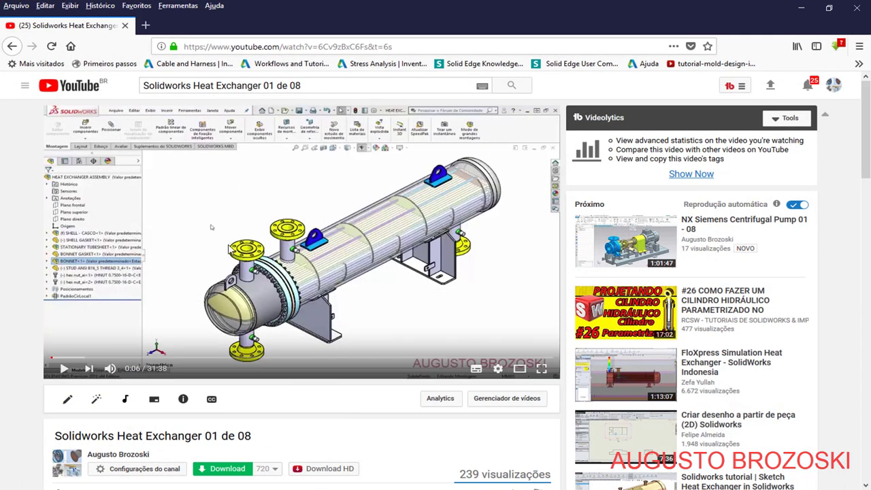
# Expand the Heat Exchanger video's description, then minimize Firefox and Acrobat Reader to reveal SOLIDWORKS.
pyautogui.scroll(-5, 230, 249)
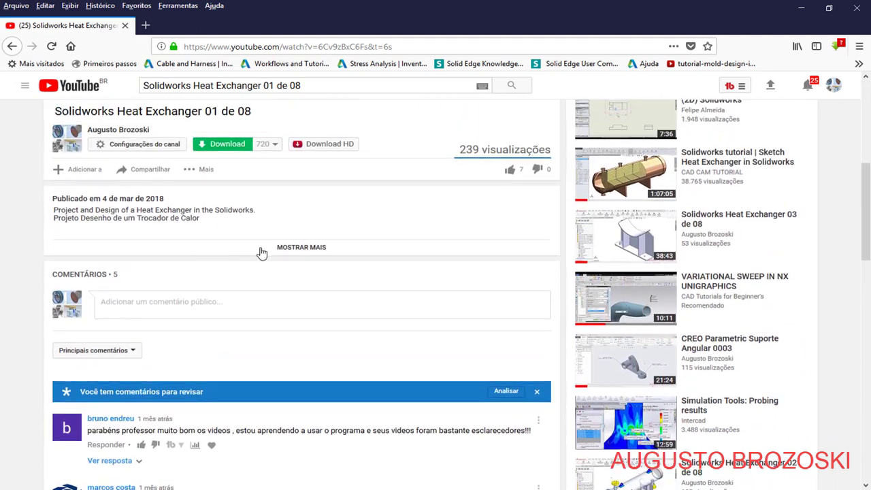
pyautogui.click(303, 249)
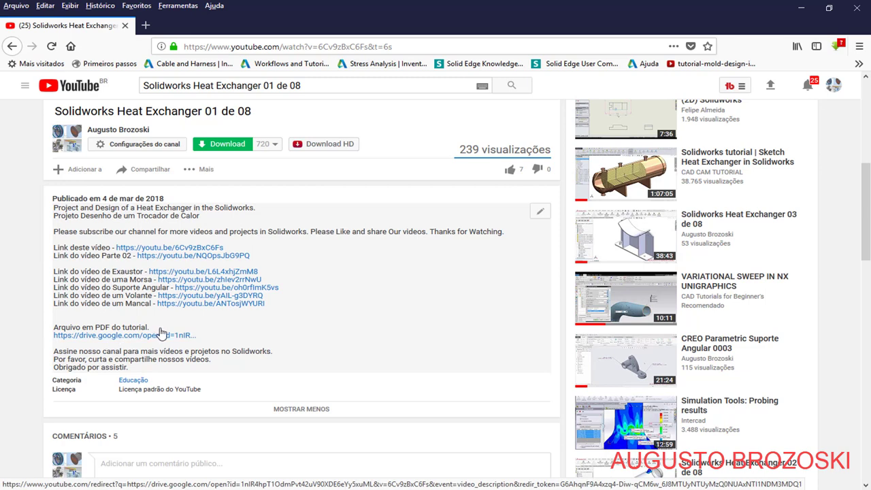
pyautogui.click(801, 8)
pyautogui.click(800, 6)
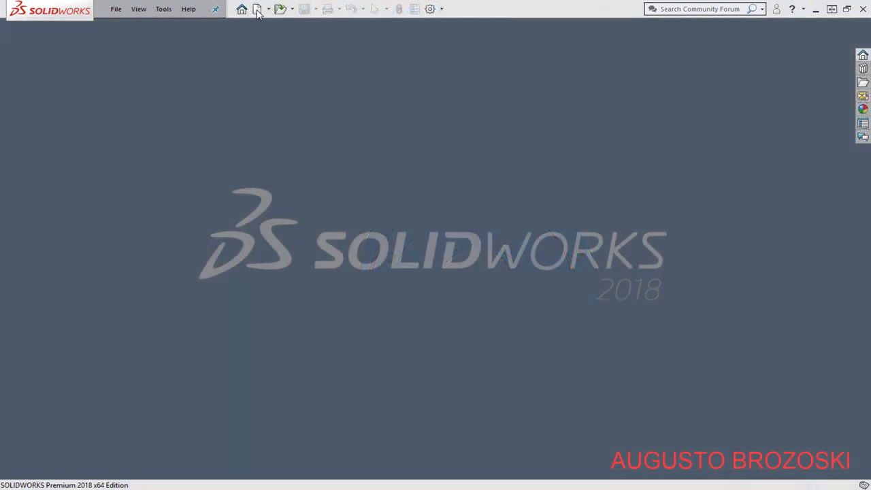
# Create a new blank part, Part2, and bring up the Solidworks Centrifugal Pump Video project folder.
pyautogui.click(257, 10)
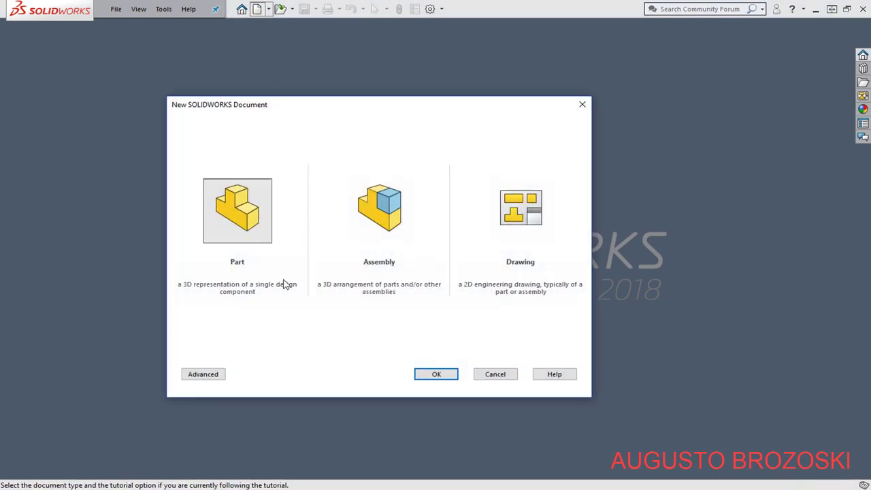
pyautogui.click(435, 374)
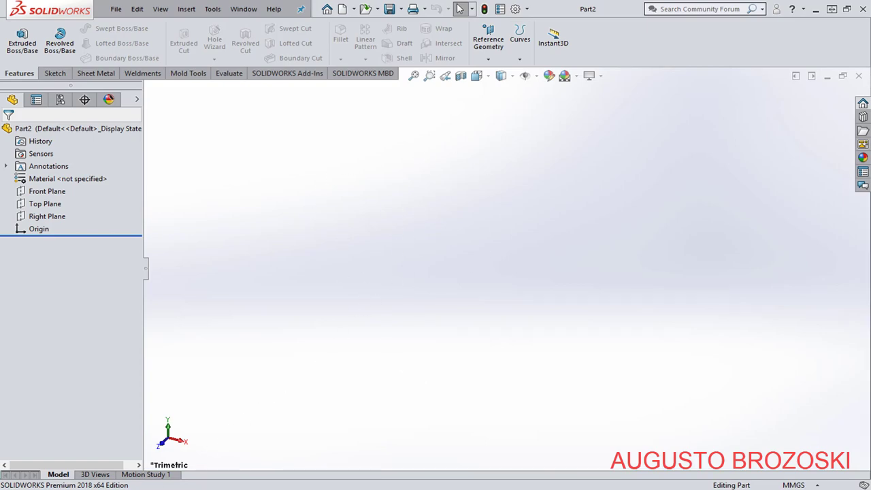
pyautogui.moveTo(163, 484)
pyautogui.click(200, 410)
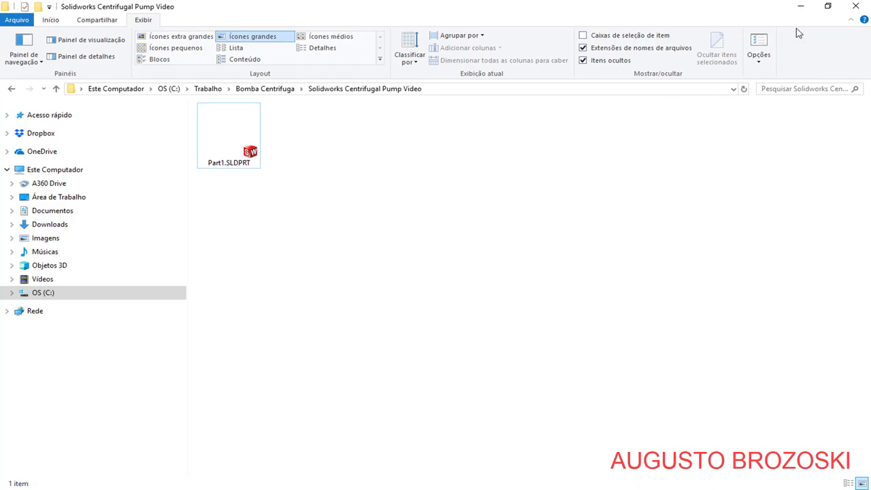
# Put the folder away, open Save As for Part2, and scroll the casing drawing.
pyautogui.click(800, 10)
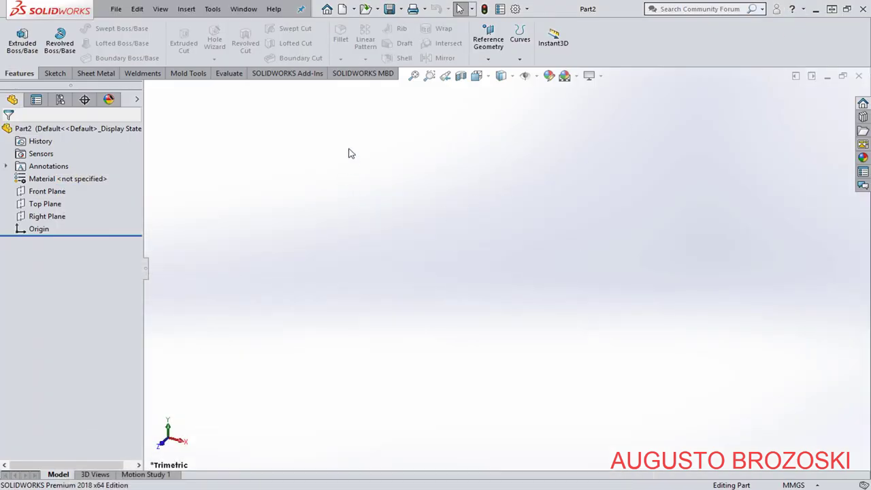
pyautogui.hotkey('ctrl', 's')
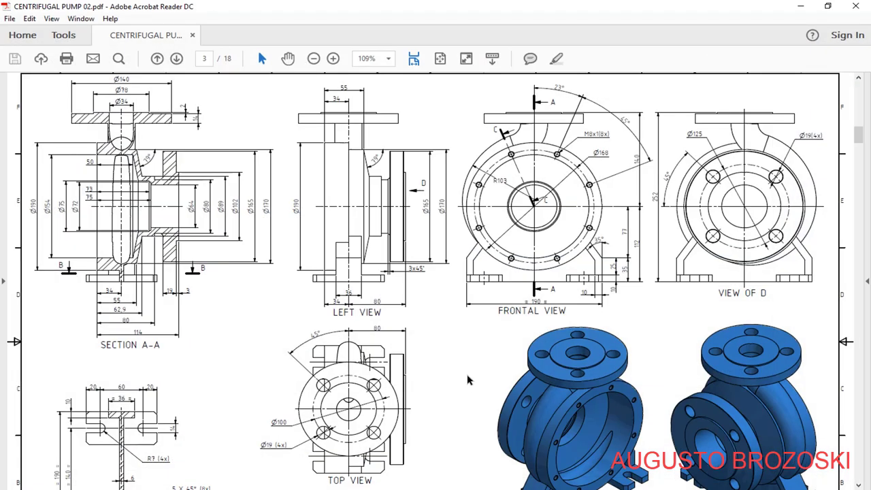
pyautogui.scroll(-5, 666, 310)
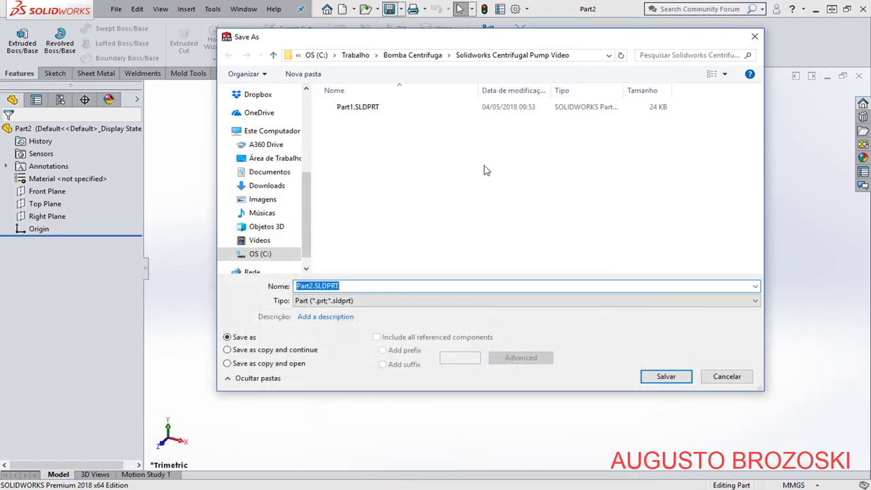
# Save the new part as PUMP CASING.SLDPRT in the Solidworks Centrifugal Pump Video folder.
pyautogui.write('PUMP CASING')
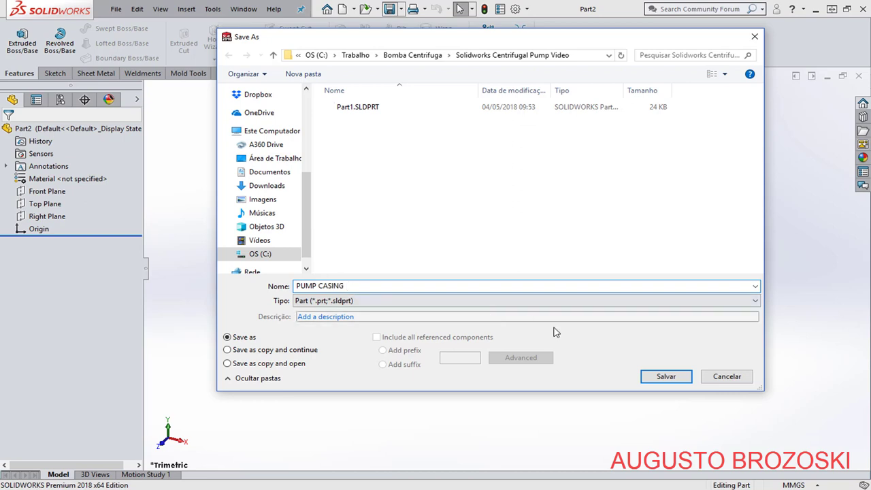
pyautogui.click(666, 376)
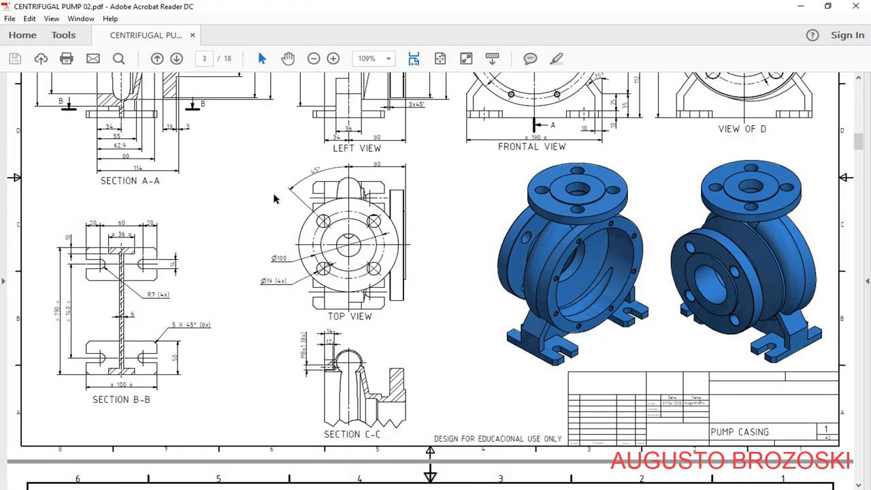
pyautogui.keyDown('ctrl'); pyautogui.scroll(2, 279, 195); pyautogui.keyUp('ctrl')
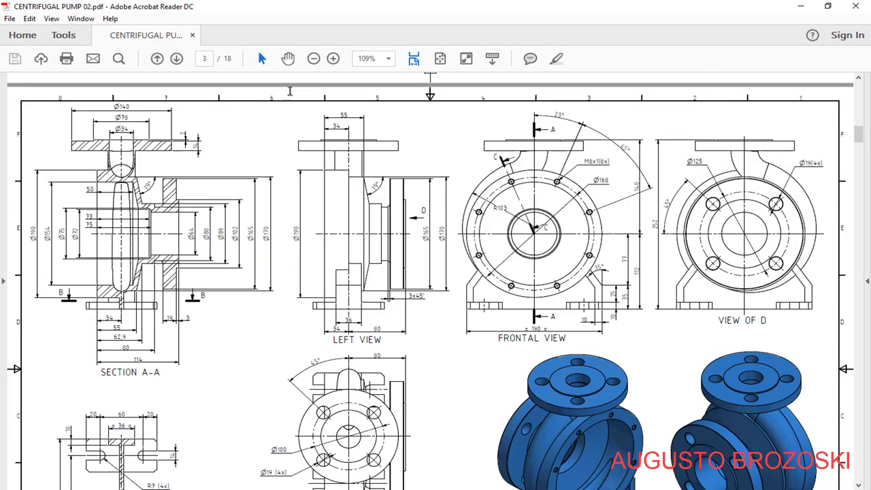
# Zoom the casing drawing to 200%, scroll to Section A-A, then return to the PUMP CASING part.
pyautogui.click(334, 59)
pyautogui.click(333, 59)
pyautogui.click(333, 58)
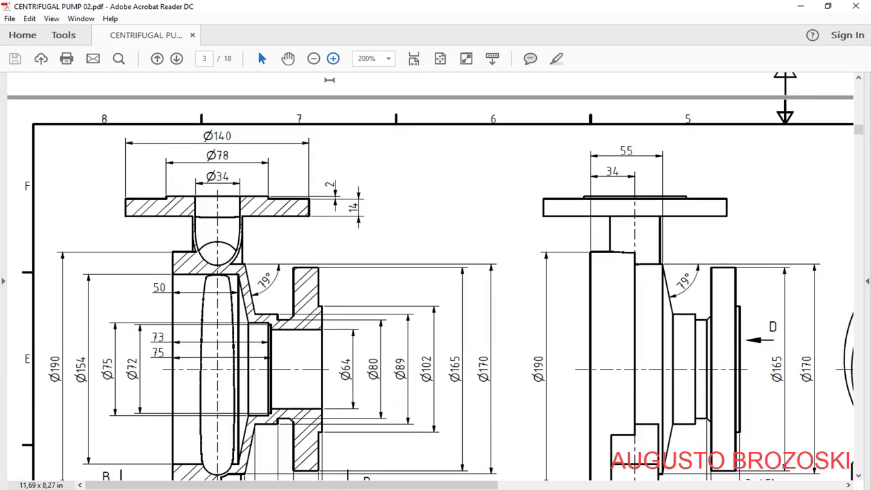
pyautogui.scroll(-1, 361, 167)
pyautogui.scroll(-1, 365, 179)
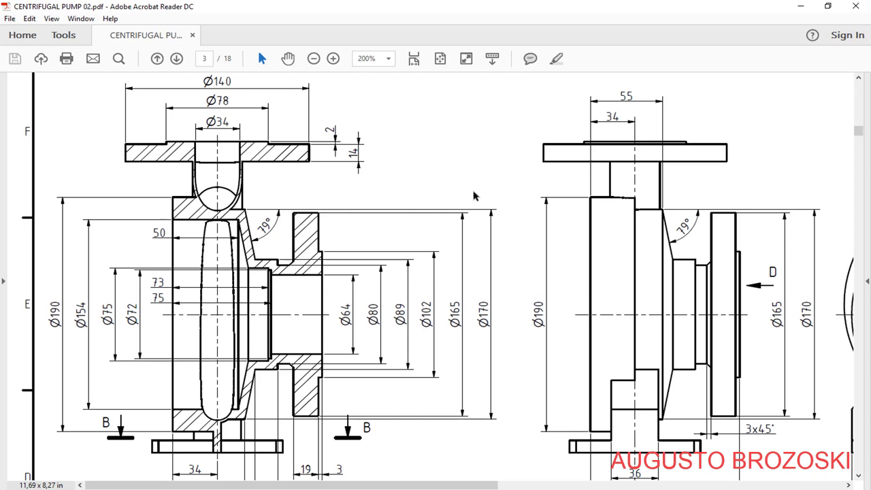
pyautogui.click(804, 7)
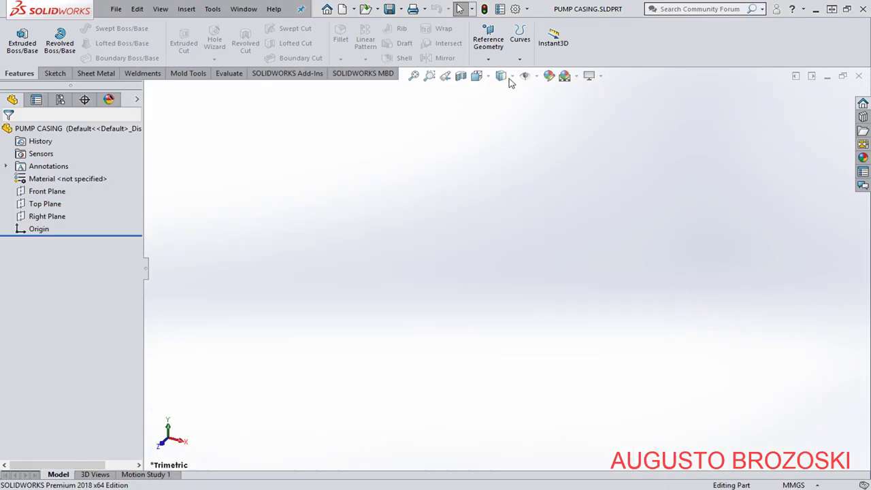
# Start a new sketch on the Right Plane.
pyautogui.click(60, 73)
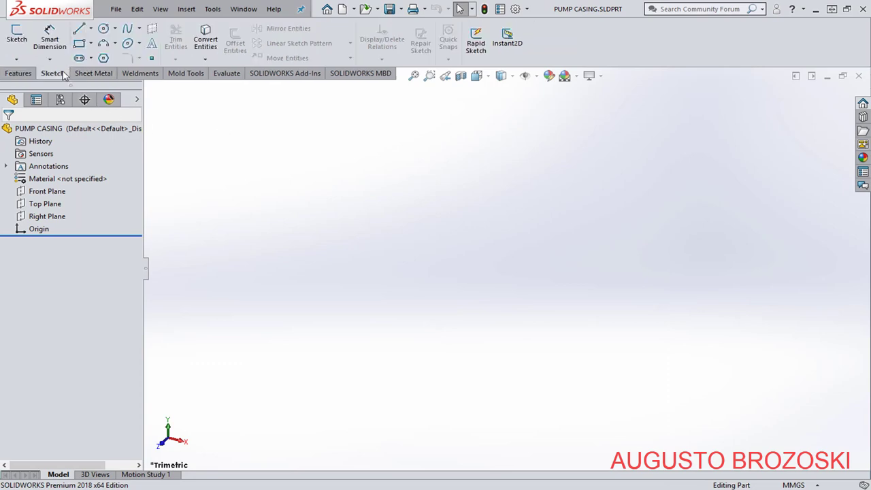
pyautogui.click(16, 34)
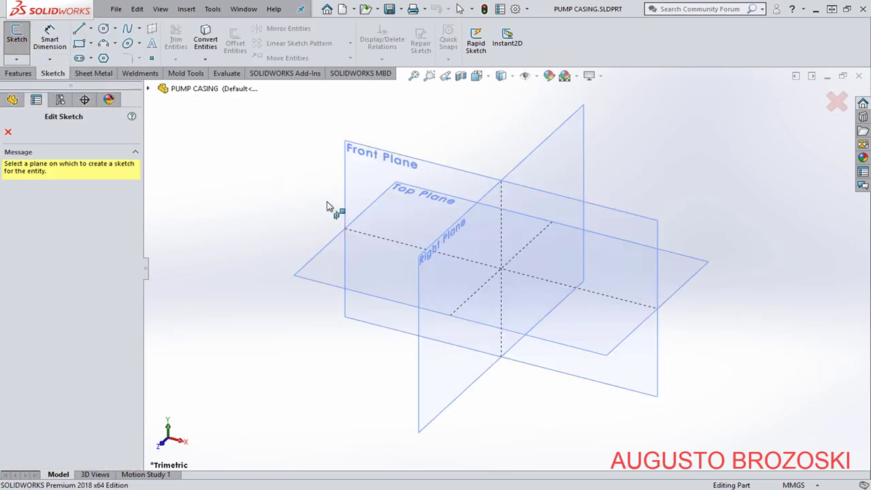
pyautogui.click(553, 139)
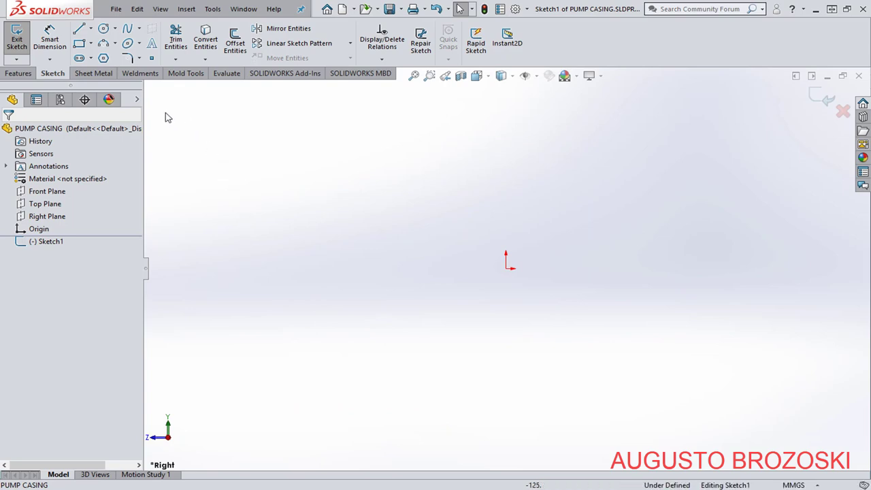
# Draw a horizontal construction centerline from the origin, dropping the extra line, and return to the sketch.
pyautogui.click(91, 30)
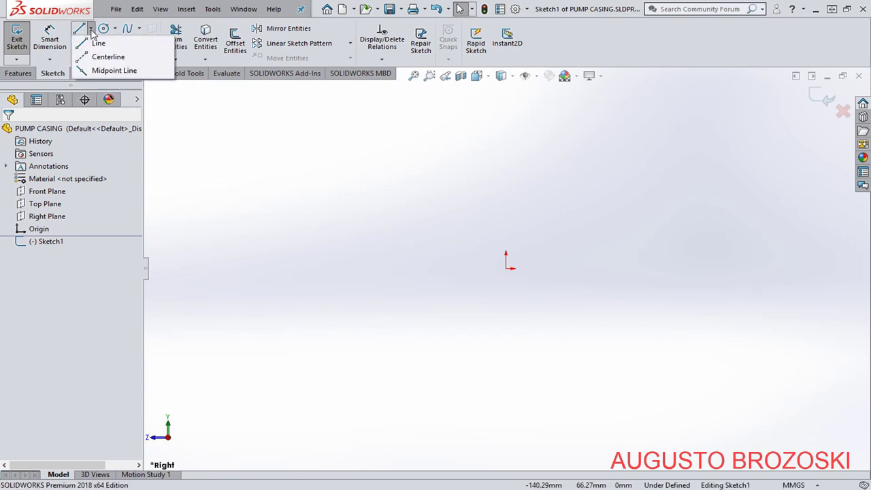
pyautogui.click(113, 58)
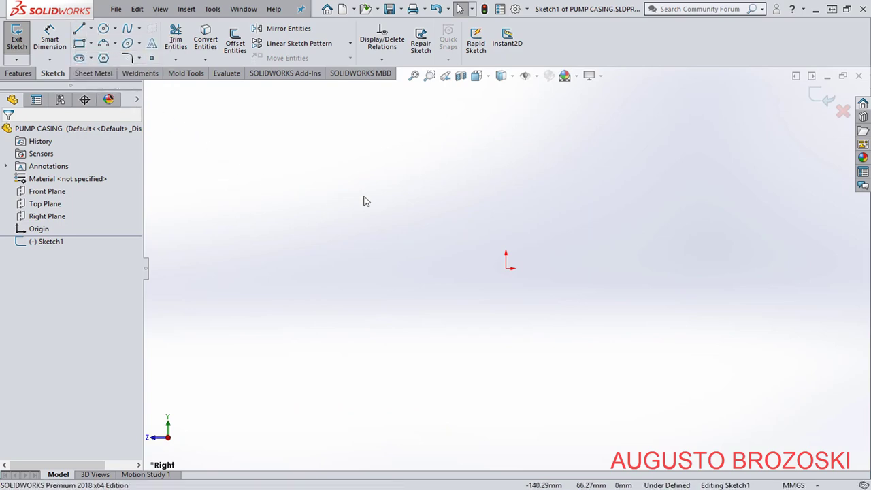
pyautogui.click(506, 269)
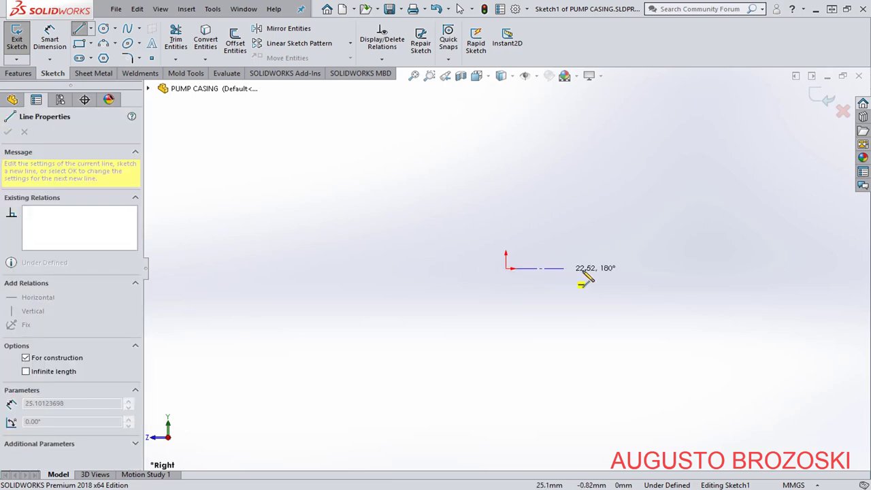
pyautogui.click(700, 268)
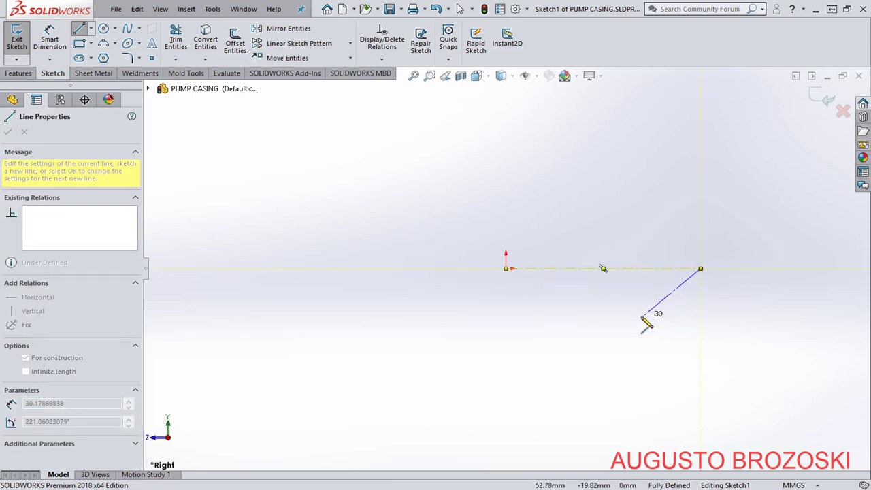
pyautogui.press('Escape')
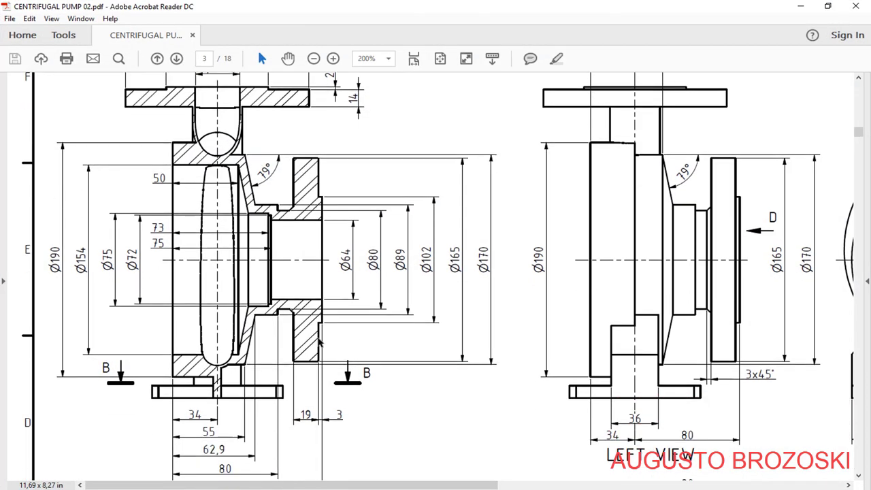
pyautogui.scroll(-3, 320, 343)
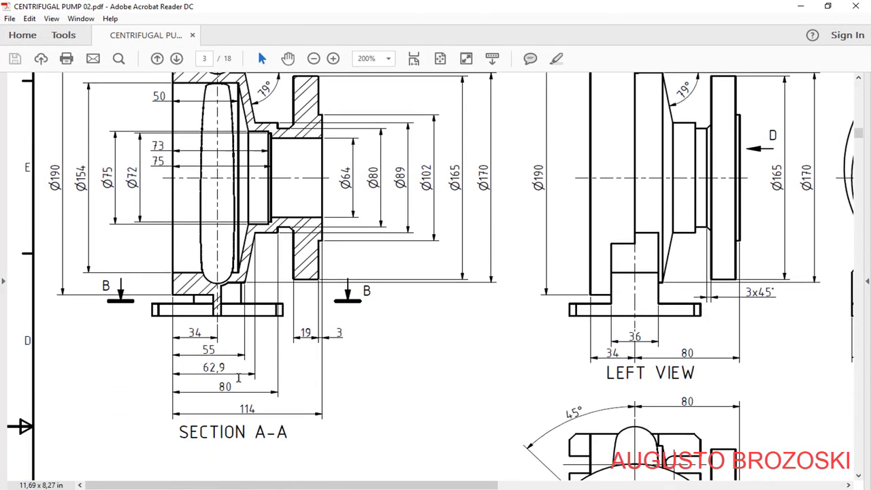
pyautogui.click(801, 6)
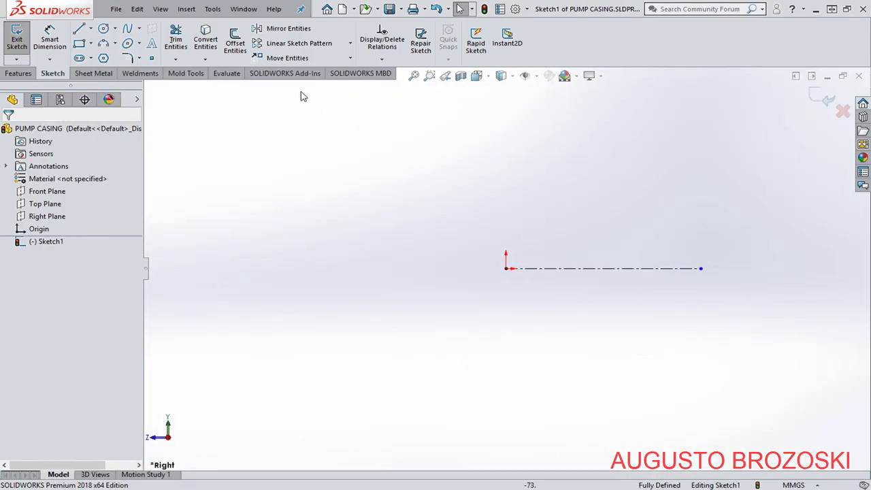
# Dimension the centerline to a length of 120.
pyautogui.click(49, 39)
pyautogui.click(582, 273)
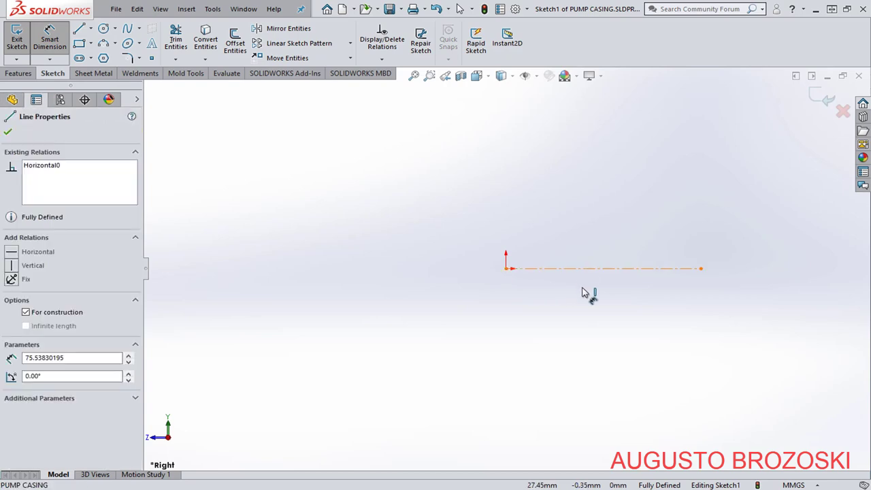
pyautogui.click(608, 315)
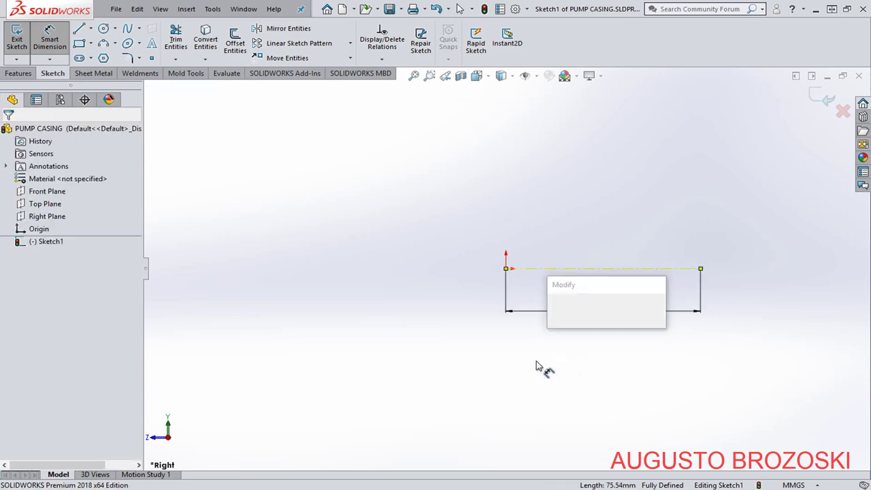
pyautogui.write('120')
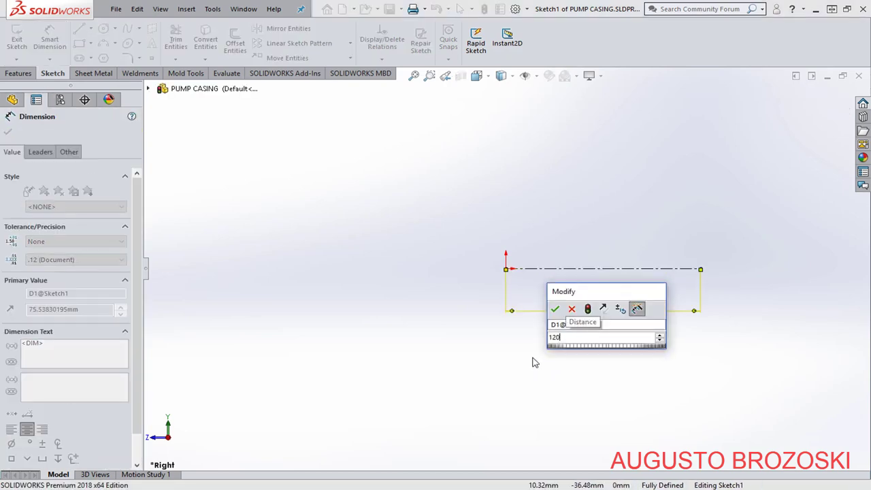
pyautogui.press('Return')
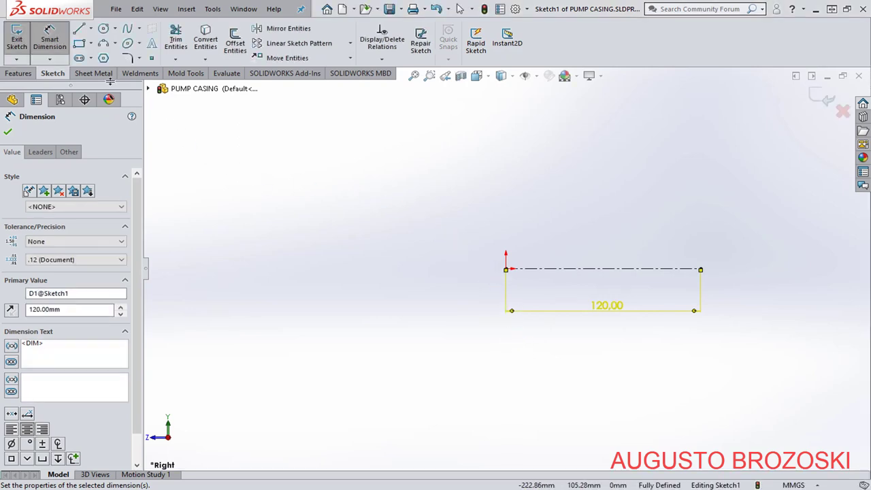
# Draw the stepped chain of vertical, horizontal and slanted profile lines above the centerline.
pyautogui.click(80, 32)
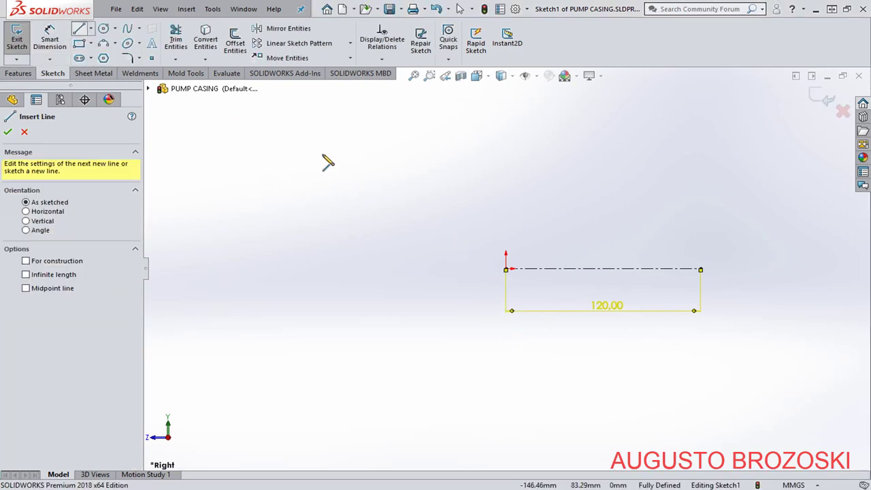
pyautogui.scroll(-3, 599, 197)
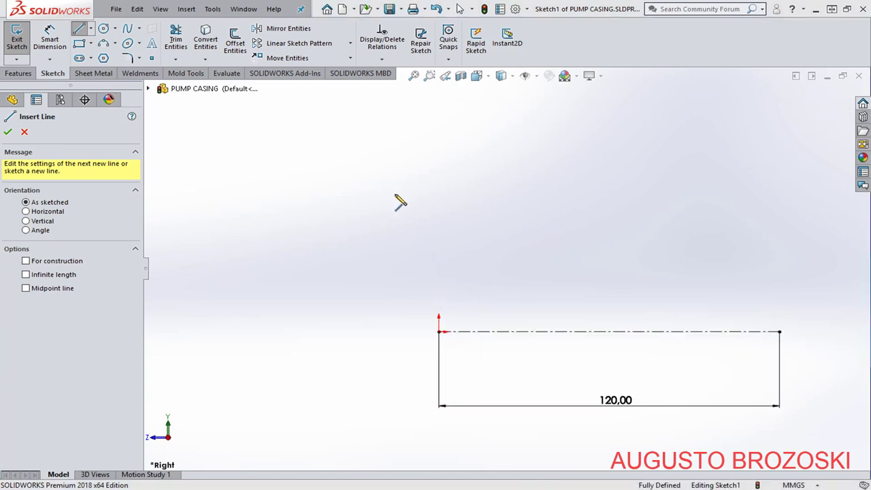
pyautogui.click(382, 141)
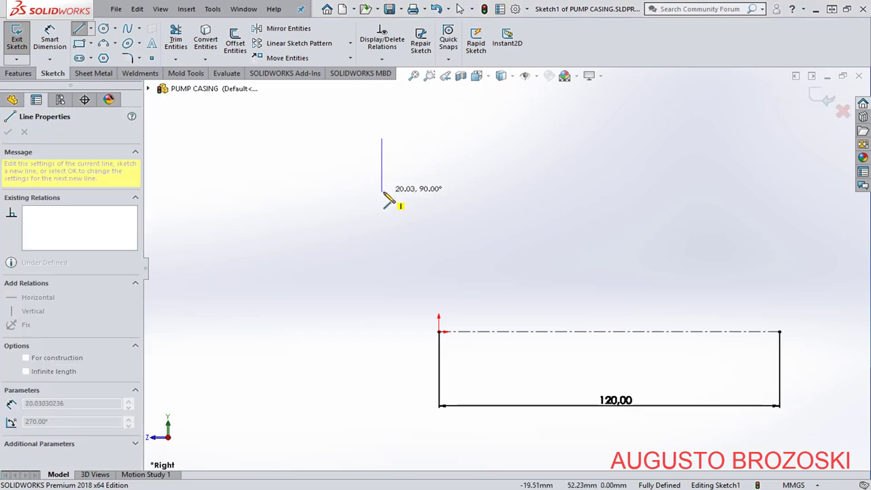
pyautogui.click(382, 191)
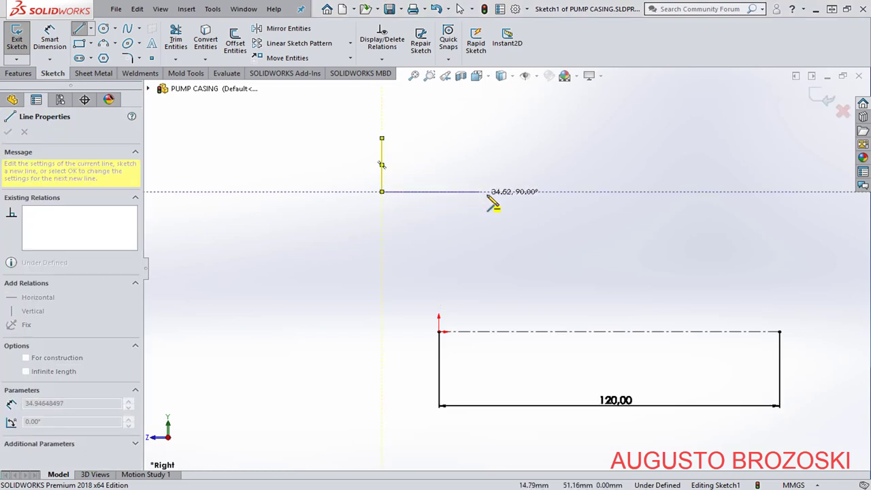
pyautogui.click(523, 192)
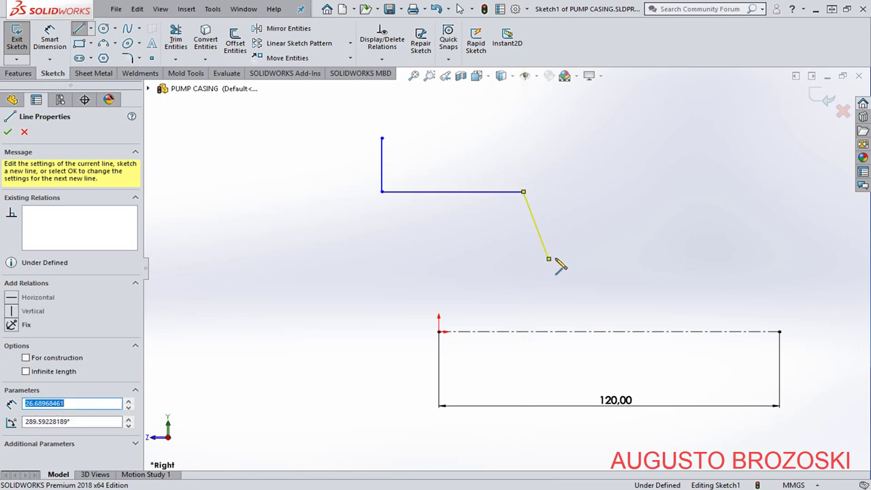
pyautogui.click(548, 258)
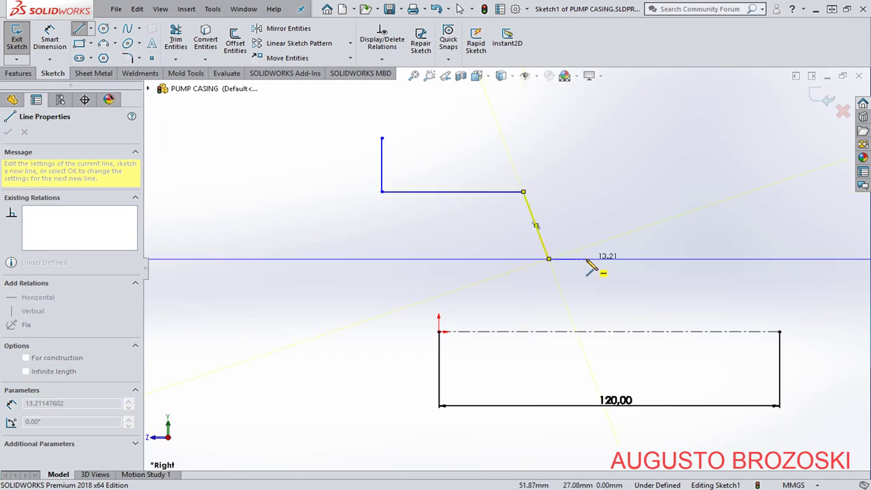
pyautogui.click(589, 259)
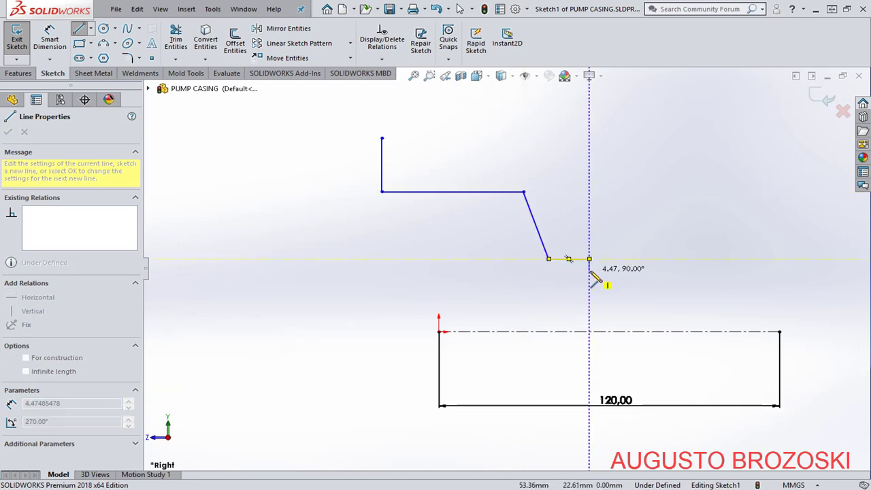
pyautogui.click(589, 271)
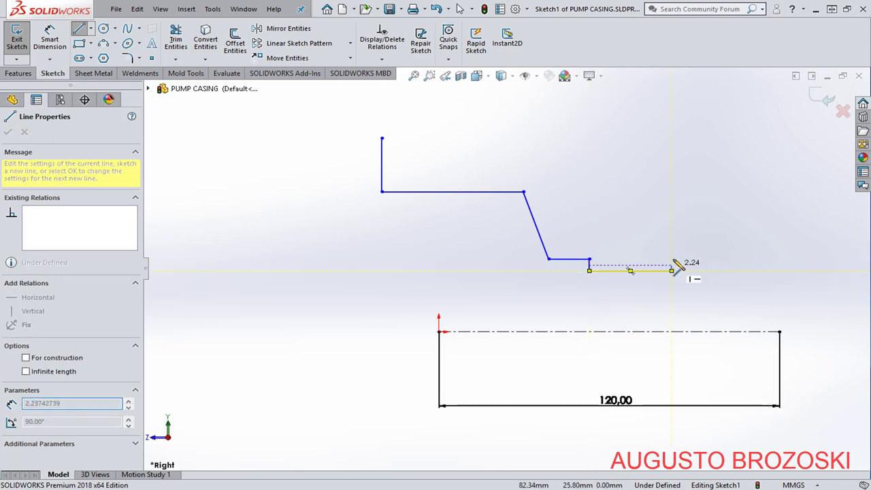
pyautogui.click(672, 270)
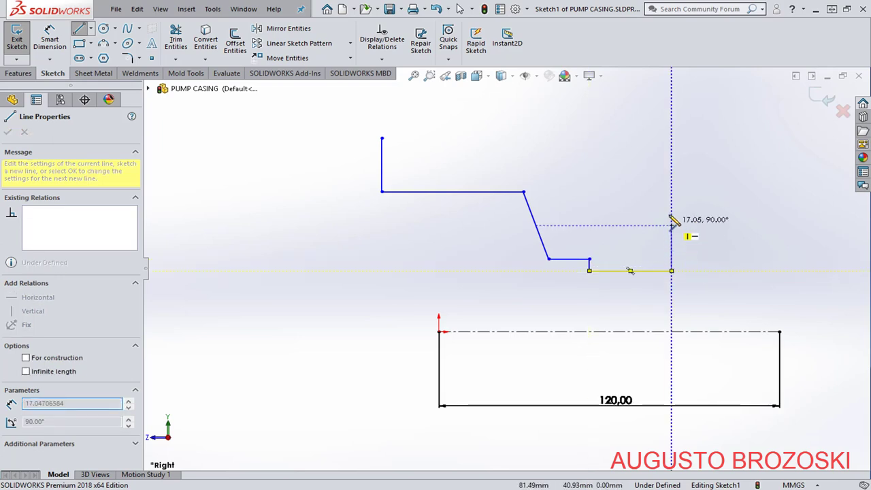
pyautogui.click(672, 173)
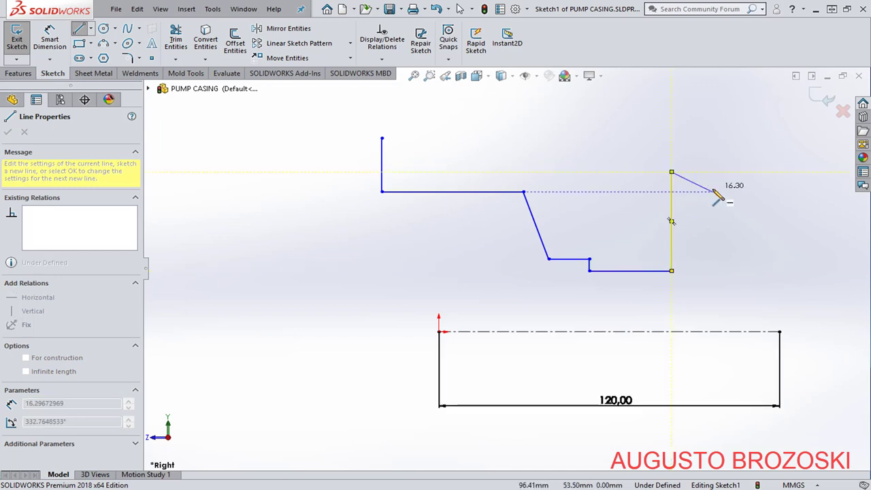
# End the line chain and dimension the upper horizontal edge as a diameter about the centerline.
pyautogui.press('Escape')
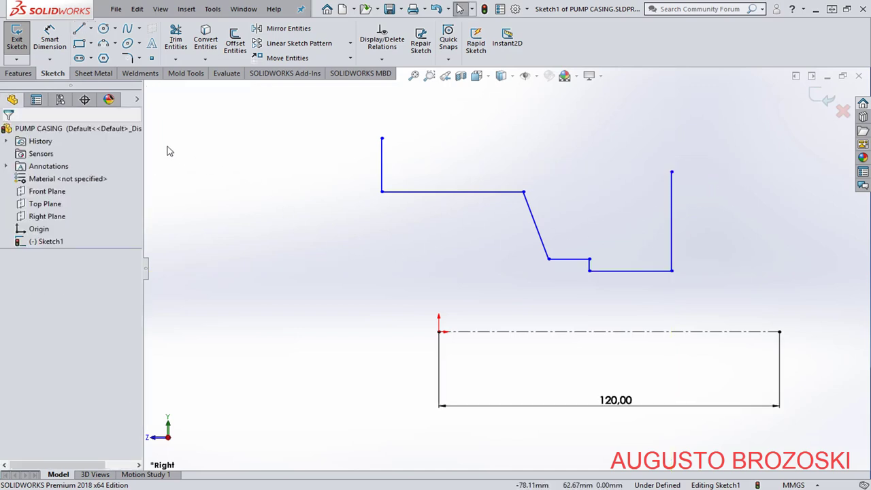
pyautogui.click(49, 42)
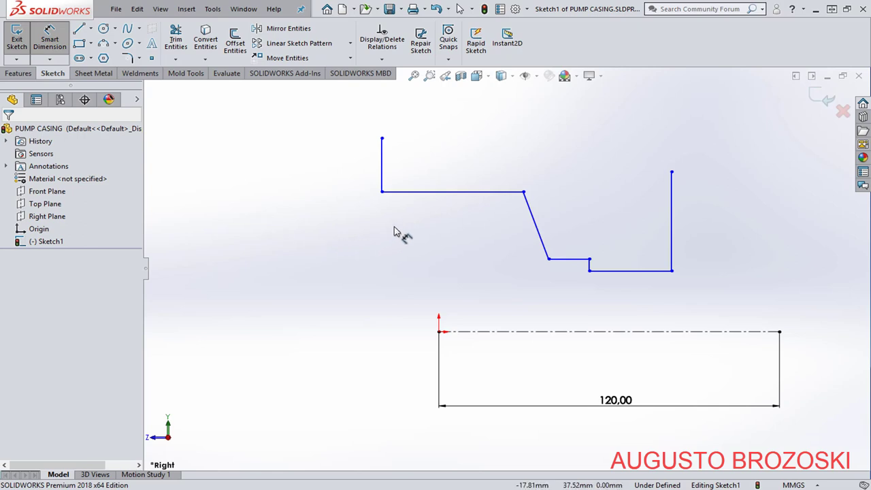
pyautogui.click(404, 192)
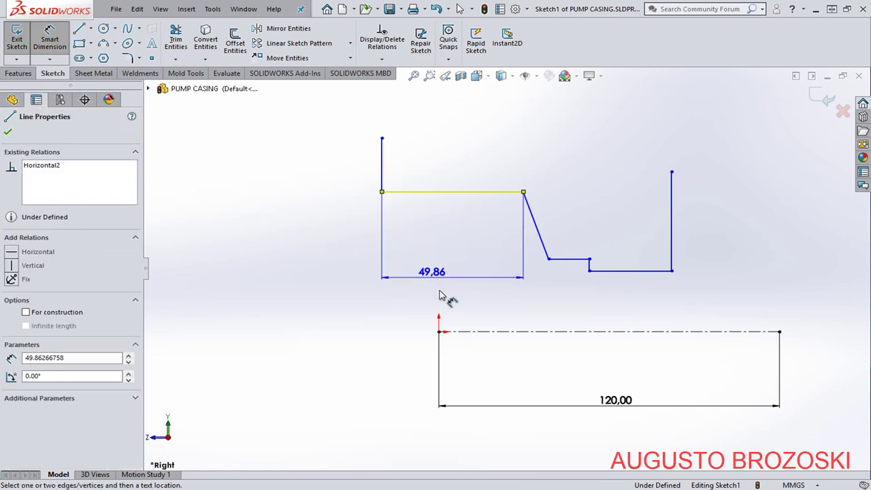
pyautogui.click(460, 332)
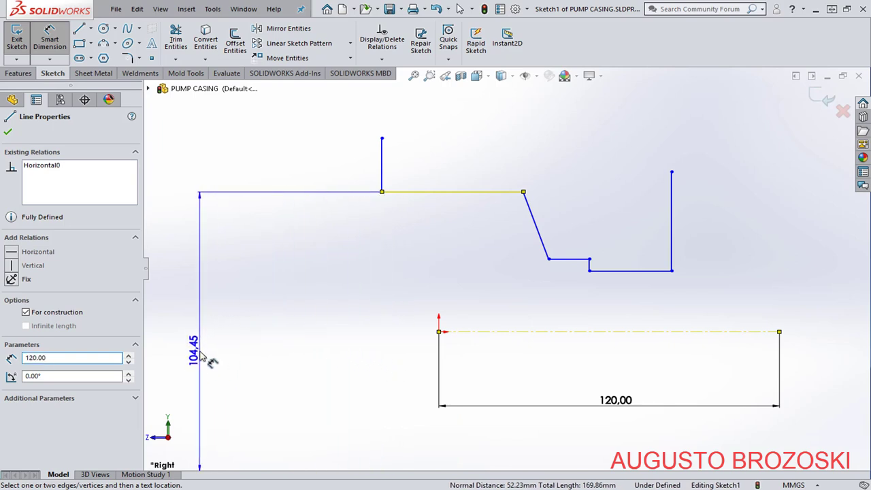
pyautogui.click(201, 355)
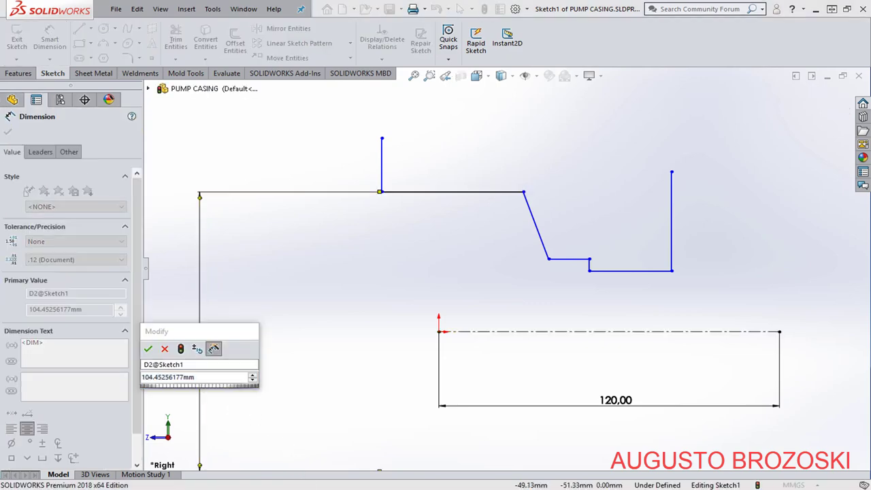
# Check the reference drawing, set that diameter to 154, fit the view, and pick the short step.
pyautogui.hotkey('alt', 'Tab')
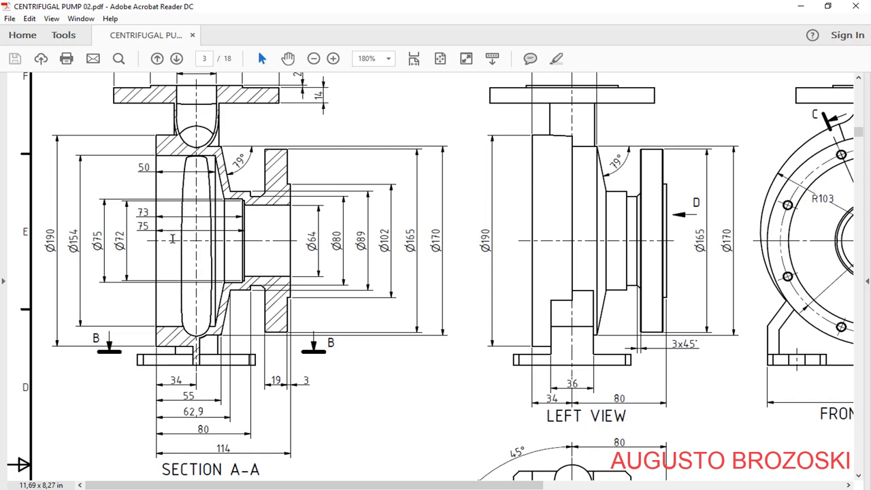
pyautogui.click(797, 8)
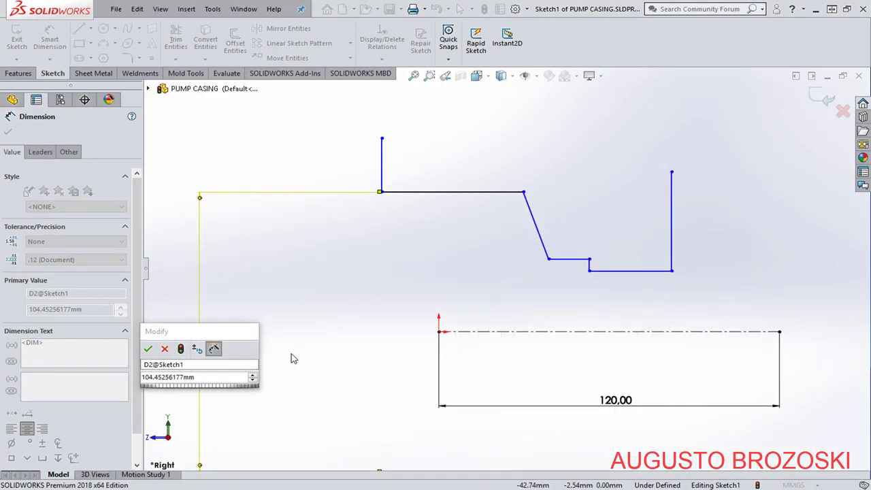
pyautogui.click(198, 379)
pyautogui.write('1')
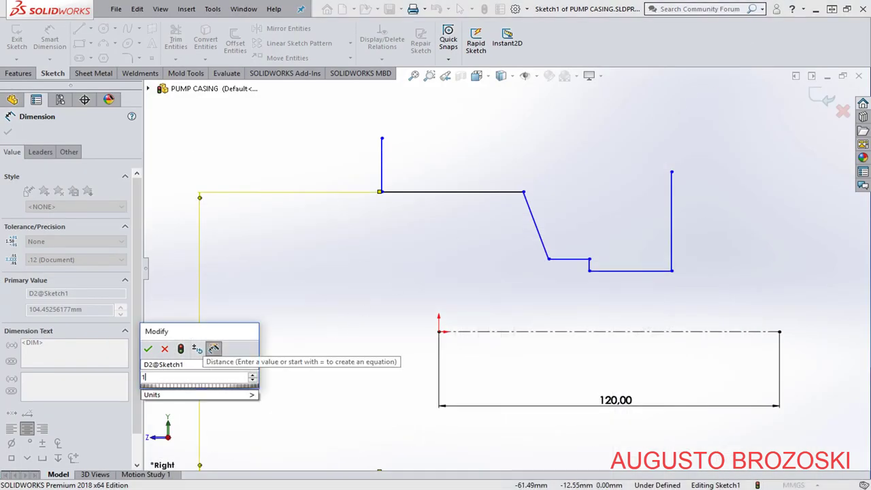
pyautogui.write('54')
pyautogui.press('Return')
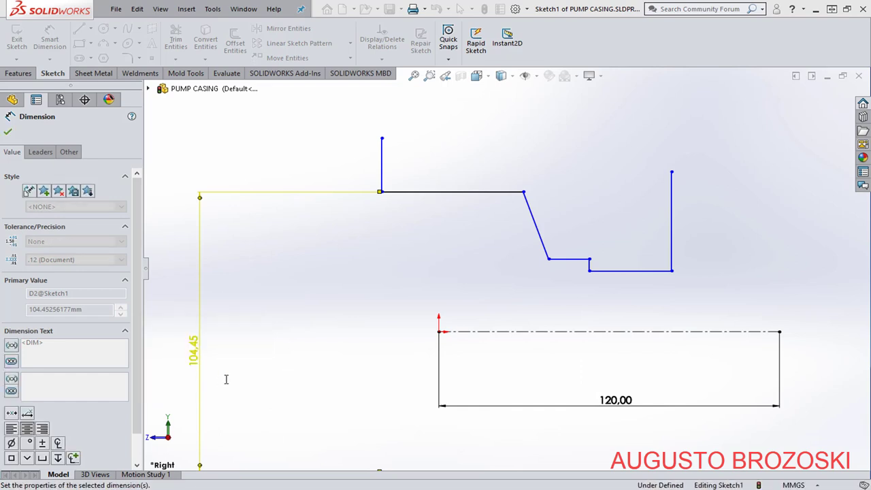
pyautogui.press('f')
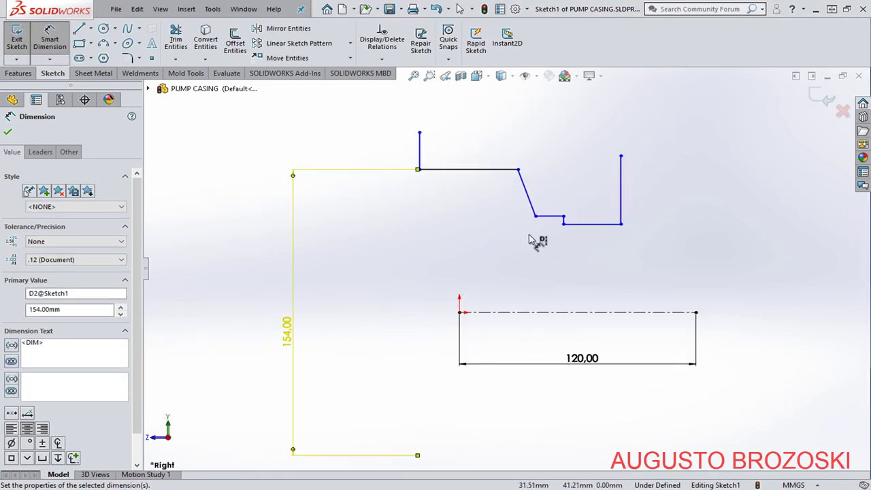
pyautogui.click(544, 217)
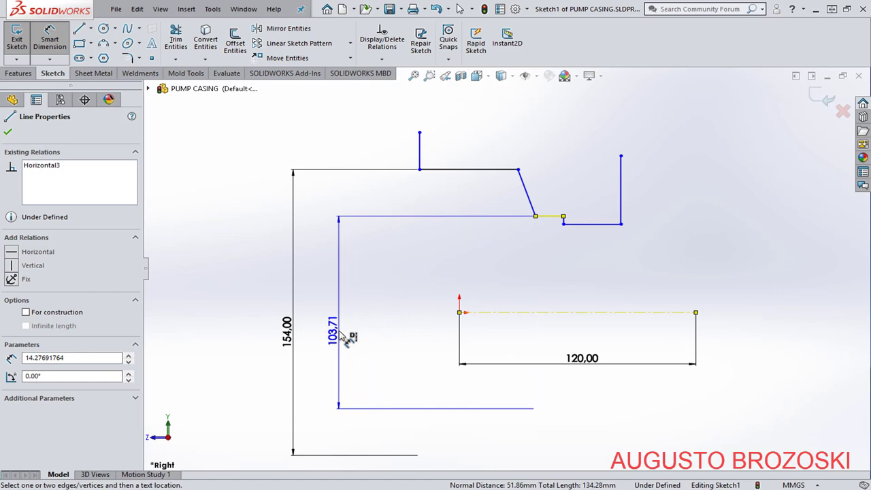
# Place the short step's diameter dimension and set it to 75.
pyautogui.click(353, 340)
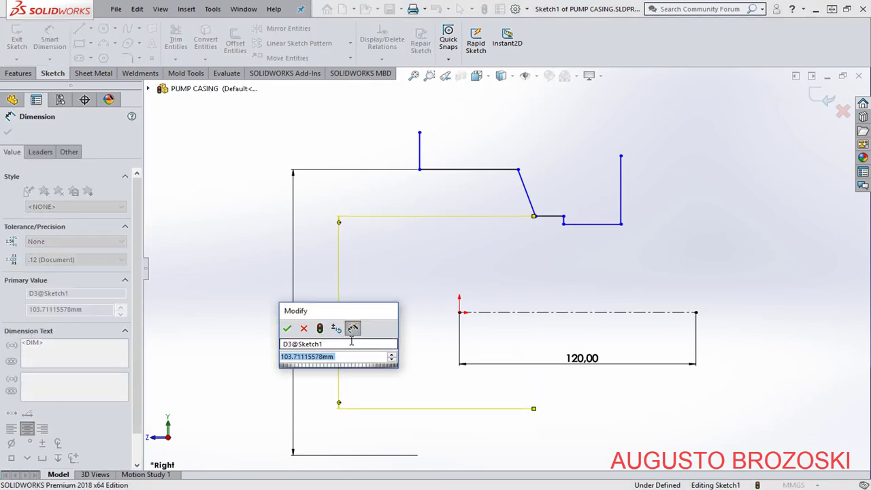
pyautogui.write('75')
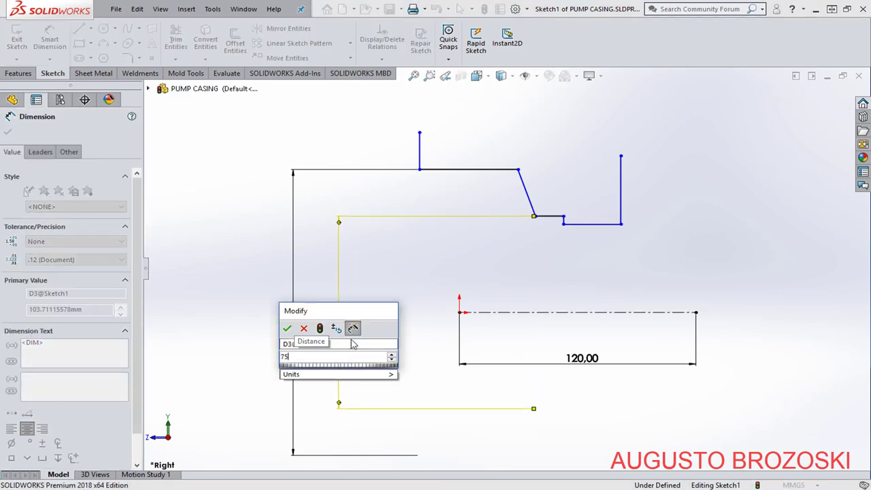
pyautogui.press('Return')
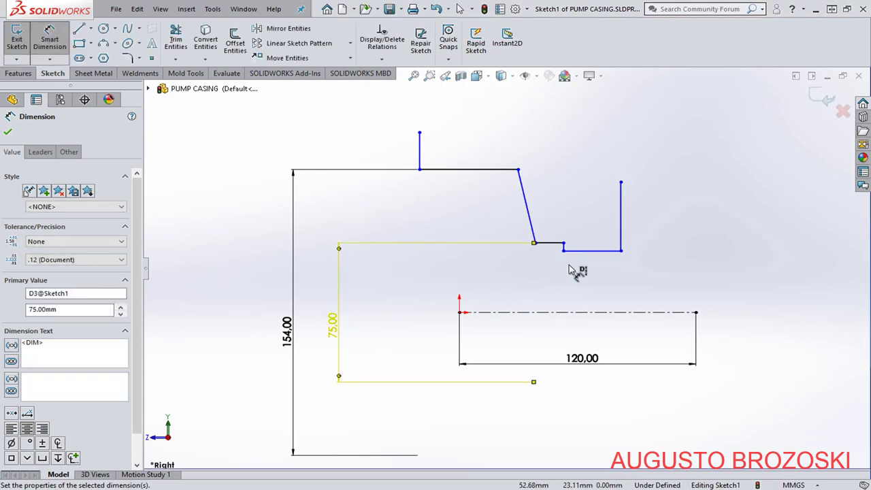
# Dimension the short horizontal line to the centerline as a 72 diameter.
pyautogui.click(592, 251)
pyautogui.click(544, 312)
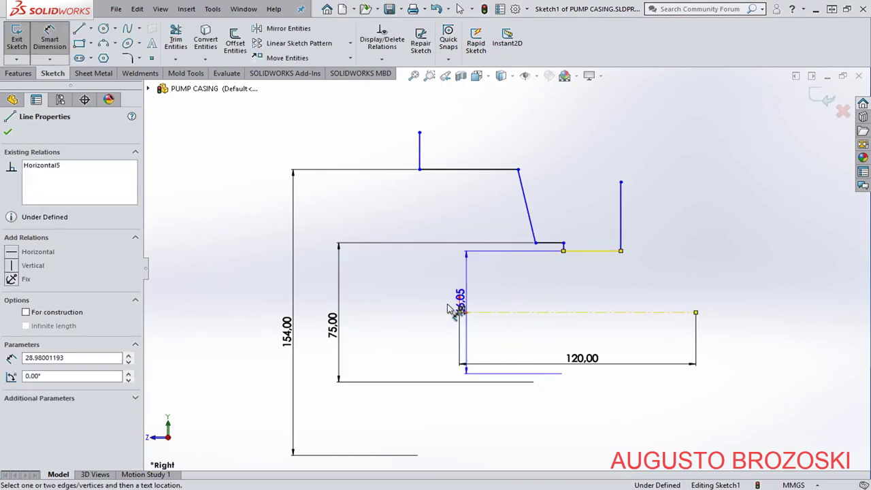
pyautogui.click(383, 317)
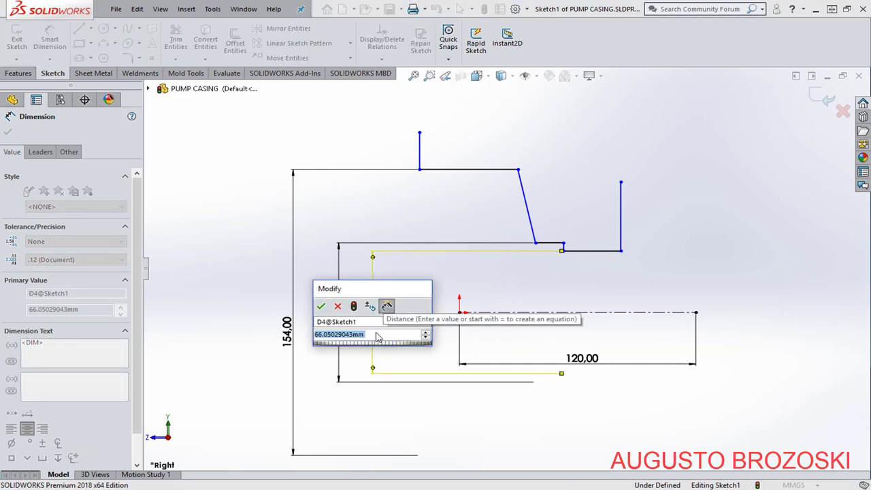
pyautogui.write('72')
pyautogui.press('Return')
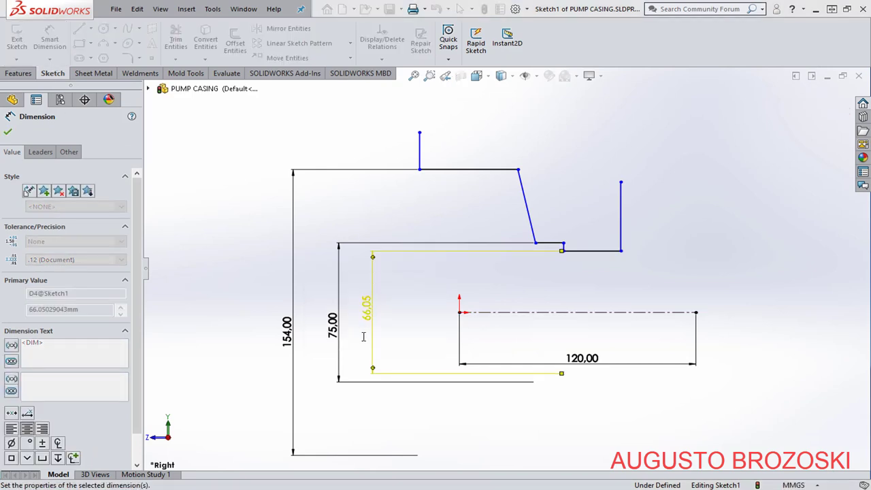
# Dimension the top profile line to a length of 50 mm.
pyautogui.click(423, 198)
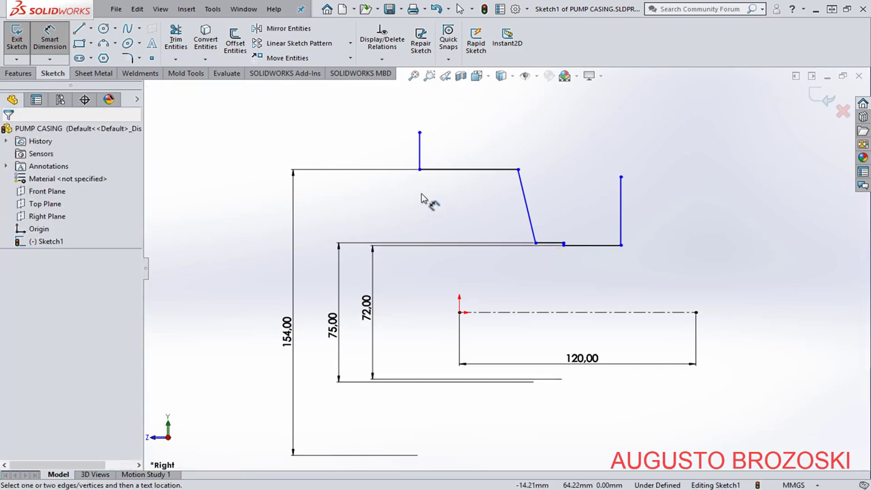
pyautogui.click(420, 171)
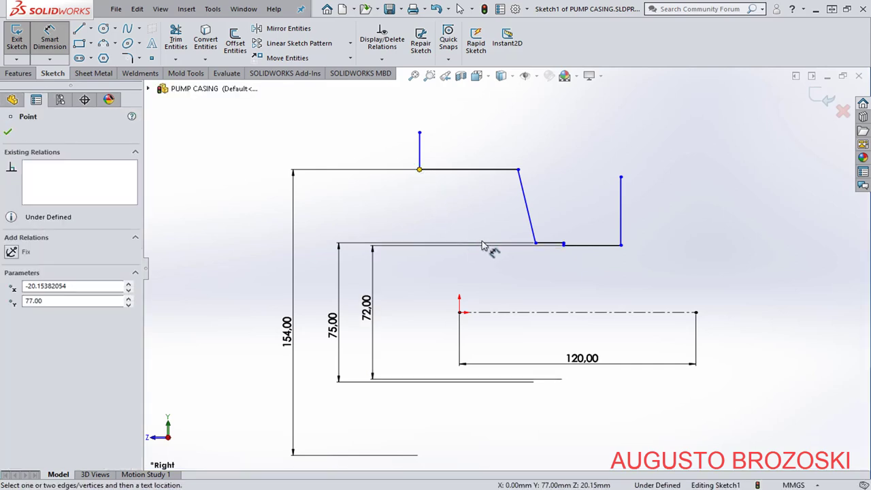
pyautogui.click(517, 171)
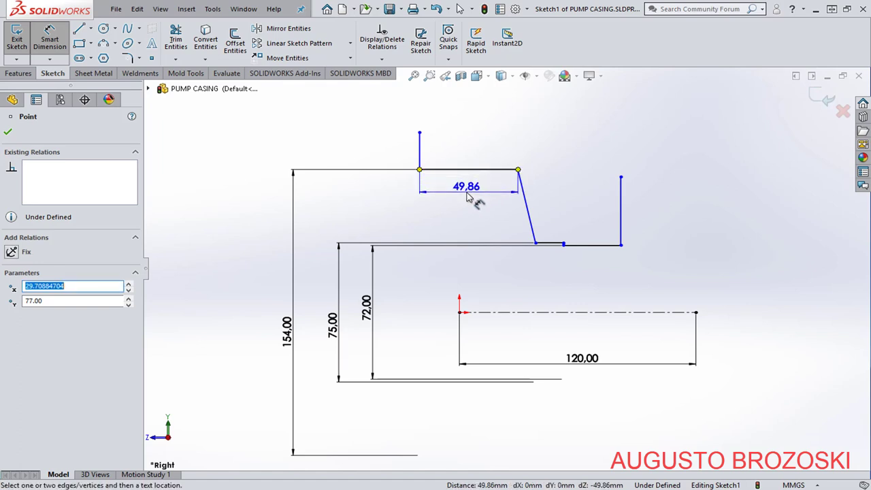
pyautogui.click(443, 194)
pyautogui.write('5')
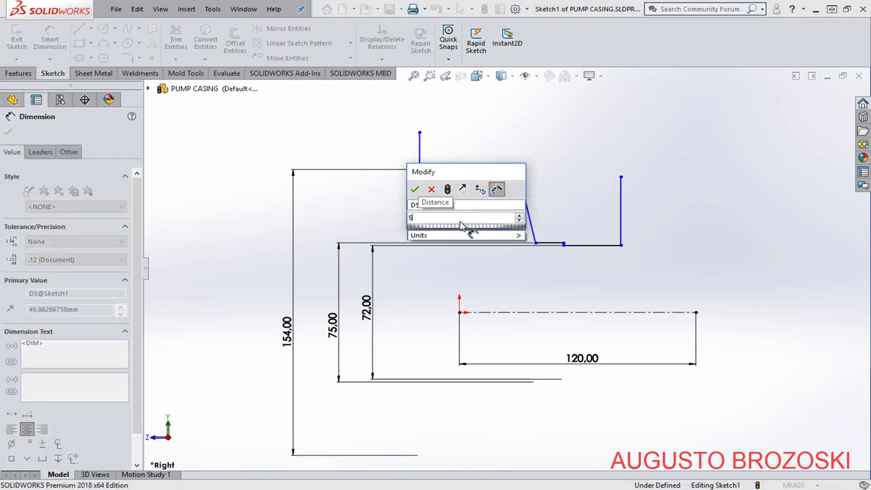
pyautogui.write('0')
pyautogui.press('Return')
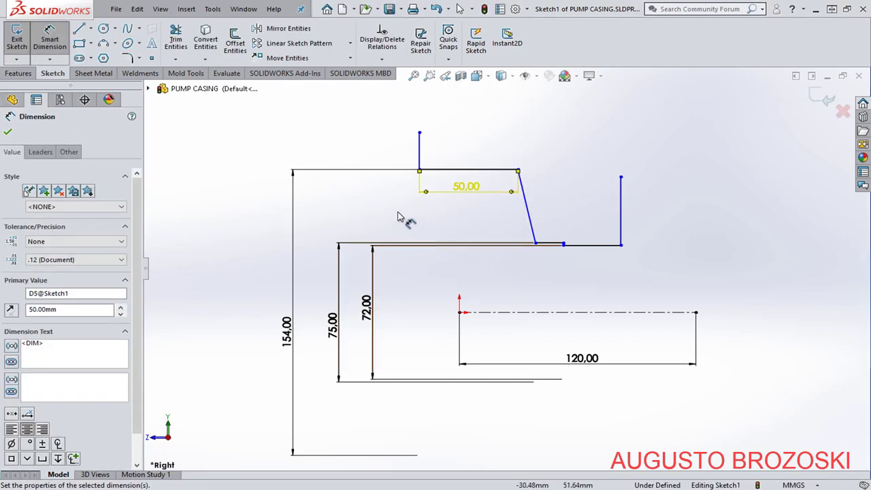
# Fix the profile's top-left point 34 mm horizontally from the origin, checking the pump drawing.
pyautogui.click(420, 170)
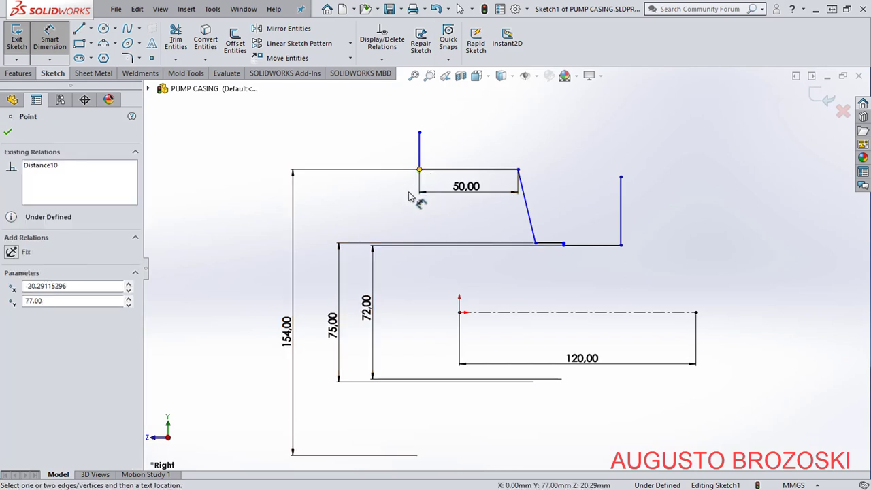
pyautogui.click(459, 313)
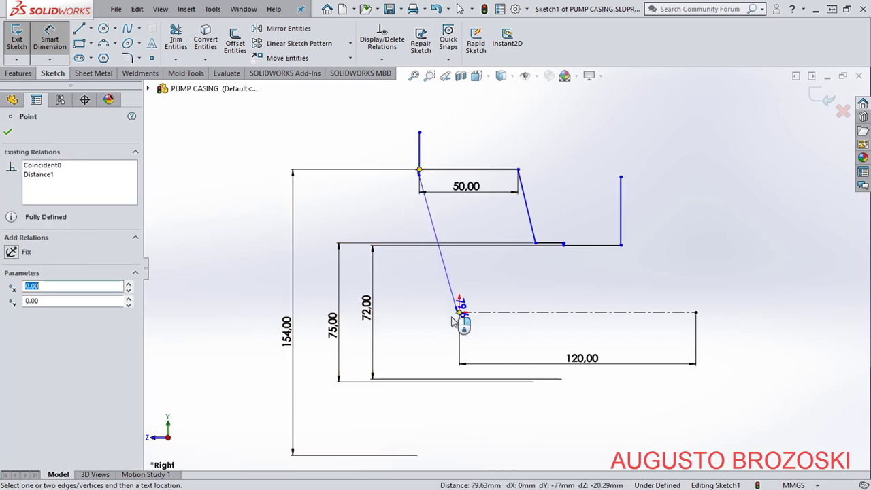
pyautogui.click(428, 391)
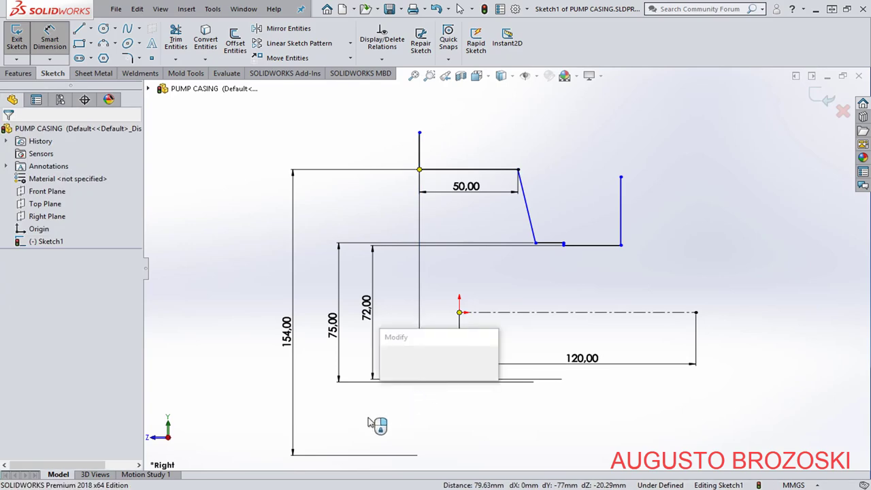
pyautogui.hotkey('alt', 'Tab')
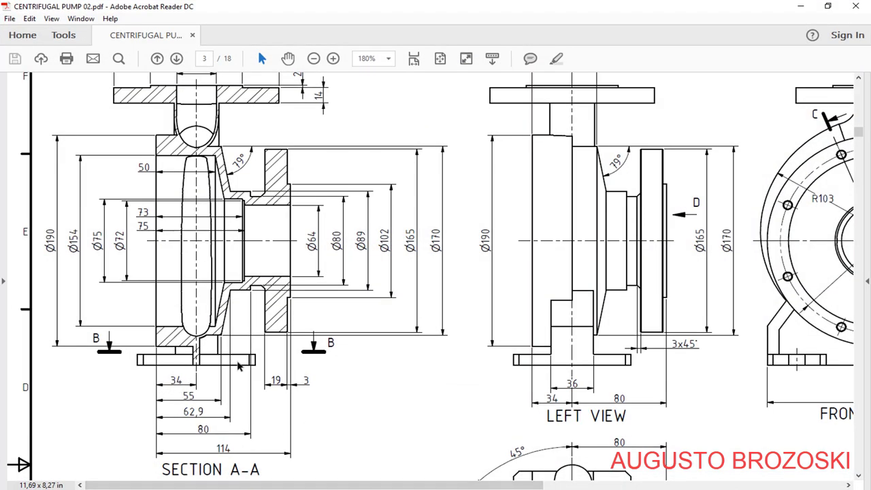
pyautogui.click(798, 8)
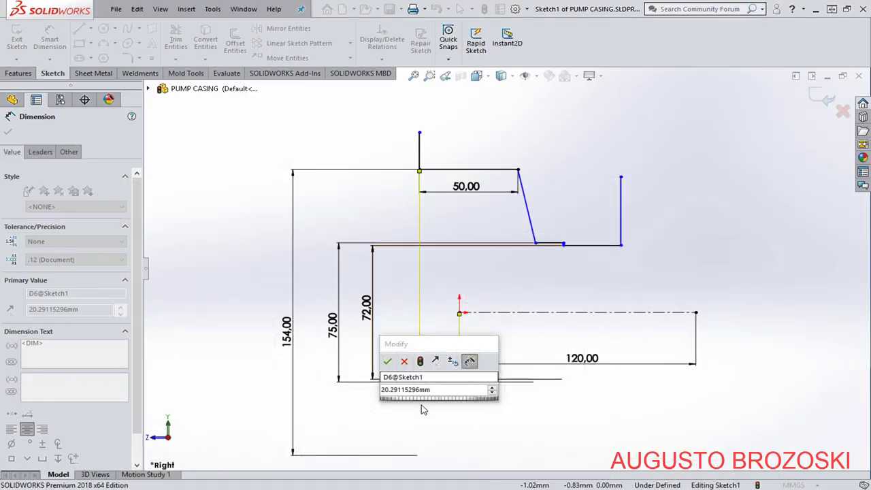
pyautogui.click(442, 393)
pyautogui.write('34')
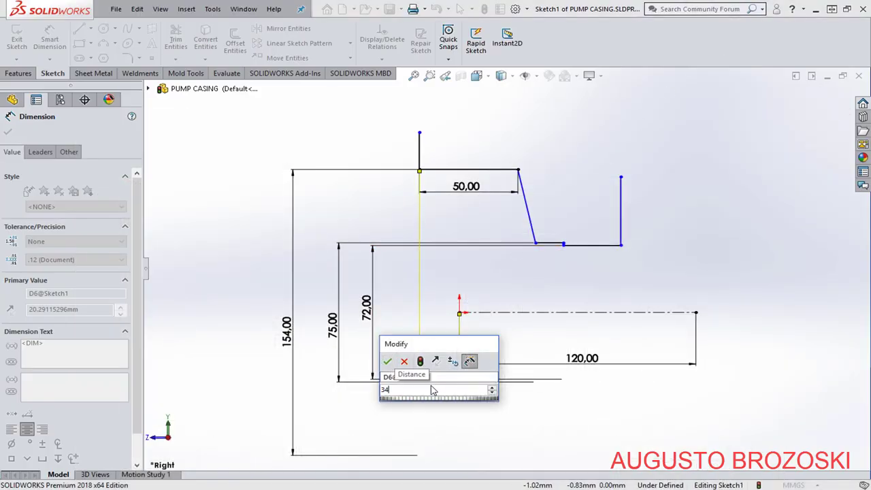
pyautogui.press('Return')
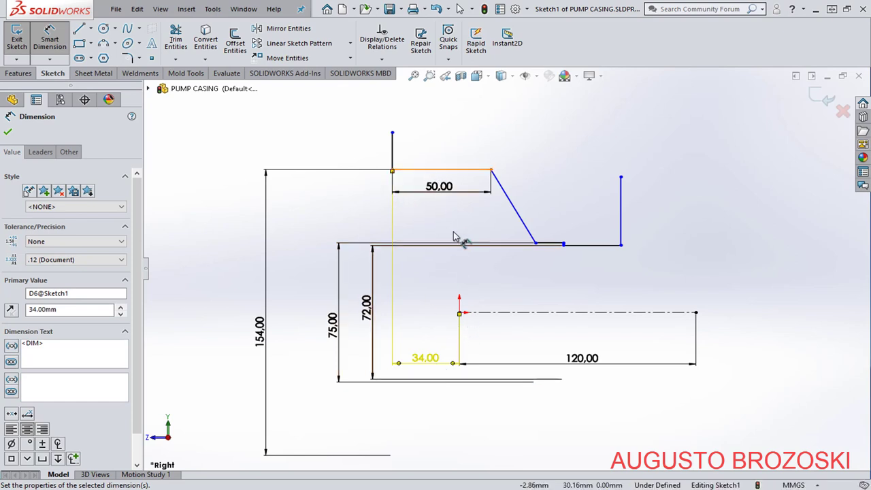
pyautogui.press('Escape')
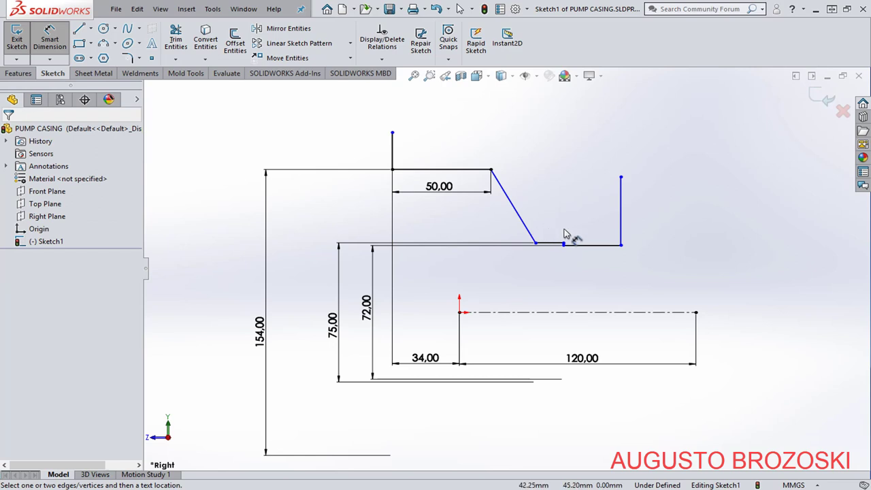
# Dimension the step point beside the slanted line 73 mm horizontally from the top-left corner.
pyautogui.scroll(-5, 568, 259)
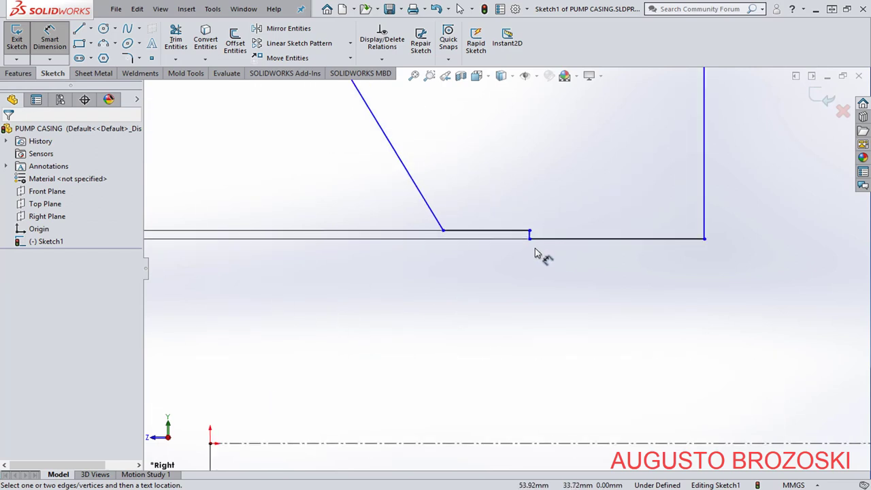
pyautogui.click(531, 240)
pyautogui.scroll(3, 528, 252)
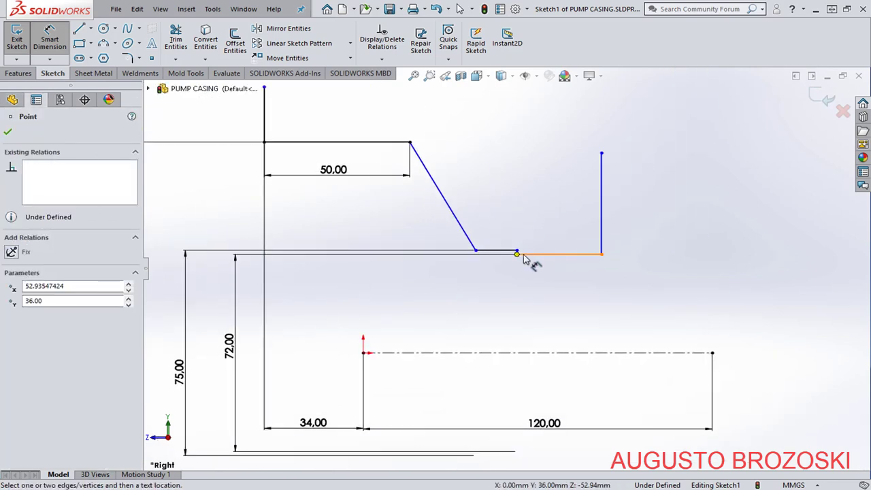
pyautogui.click(264, 142)
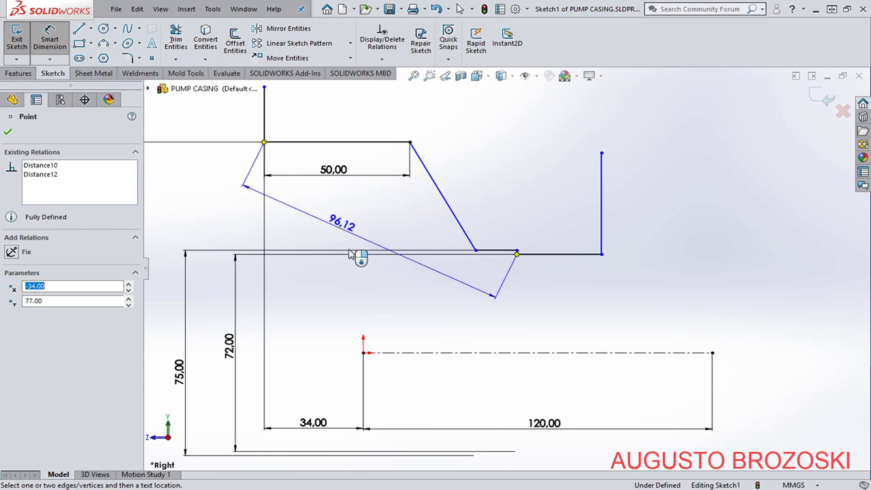
pyautogui.click(378, 283)
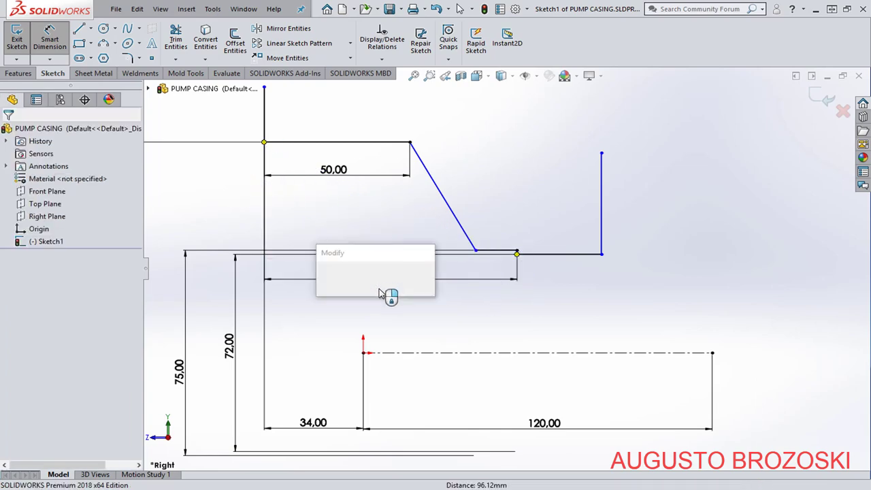
pyautogui.hotkey('alt', 'Tab')
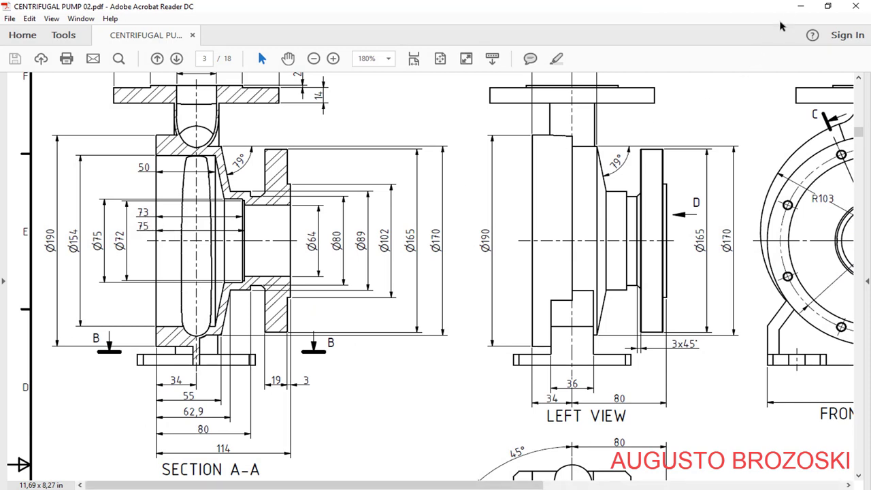
pyautogui.click(798, 8)
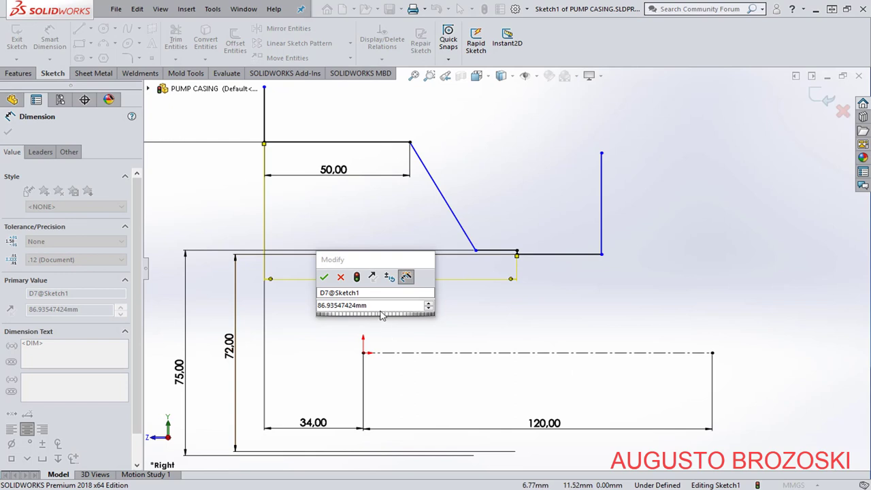
pyautogui.write('7')
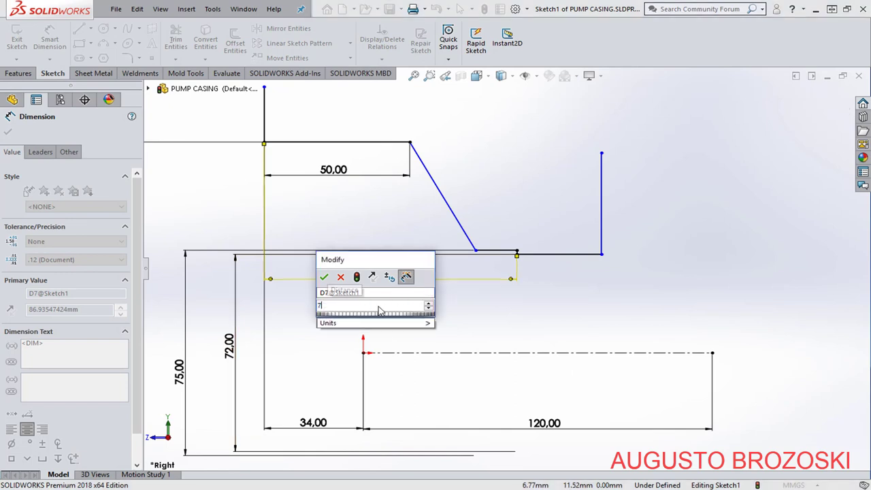
pyautogui.write('3')
pyautogui.press('Return')
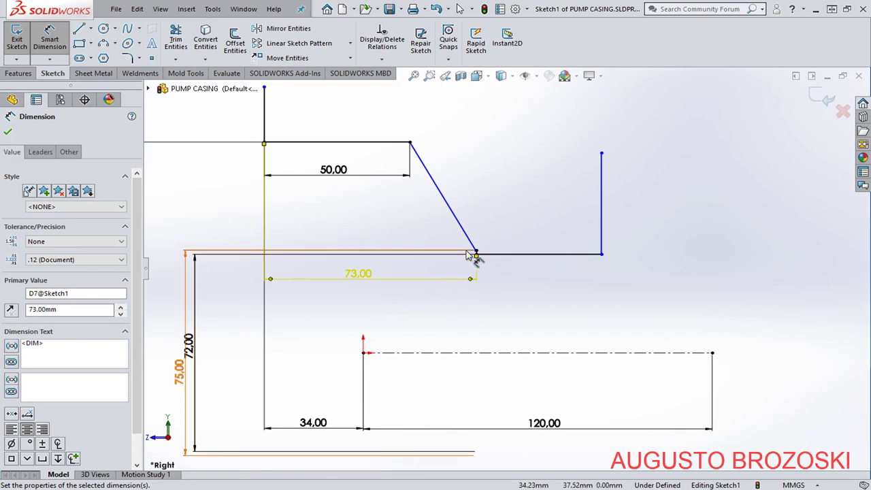
pyautogui.scroll(-10, 477, 256)
pyautogui.scroll(-3, 534, 272)
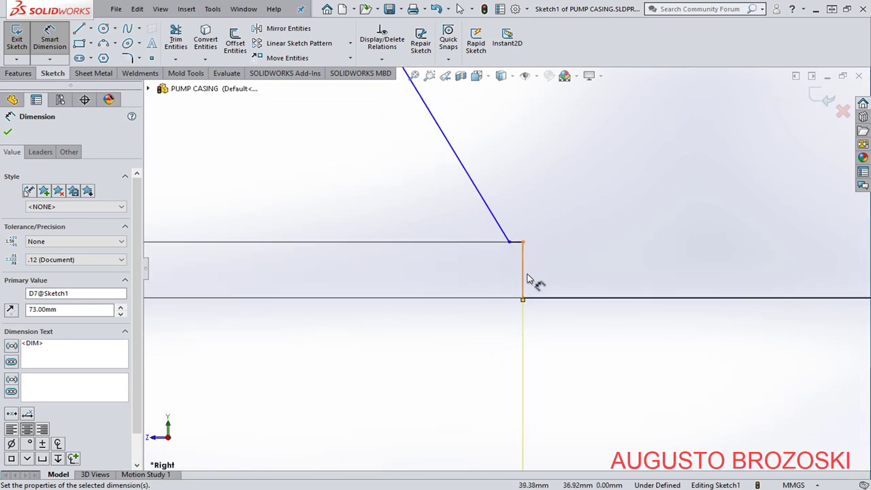
pyautogui.scroll(8, 485, 305)
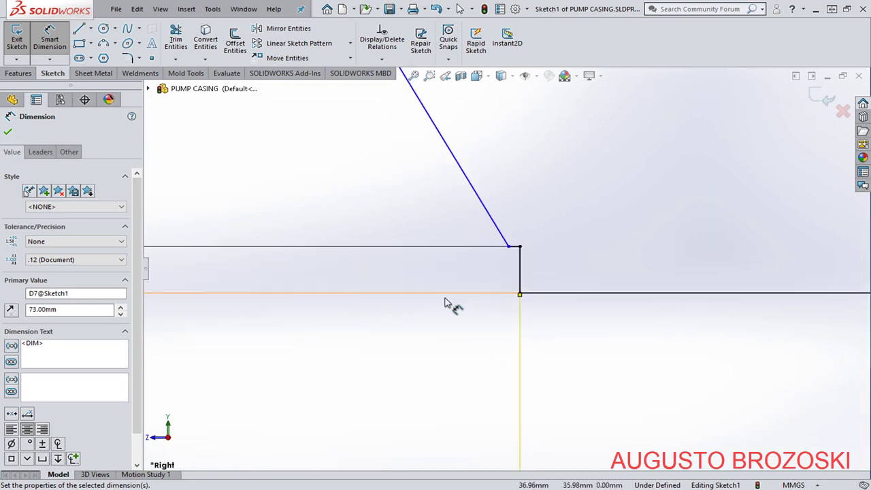
pyautogui.scroll(3, 484, 304)
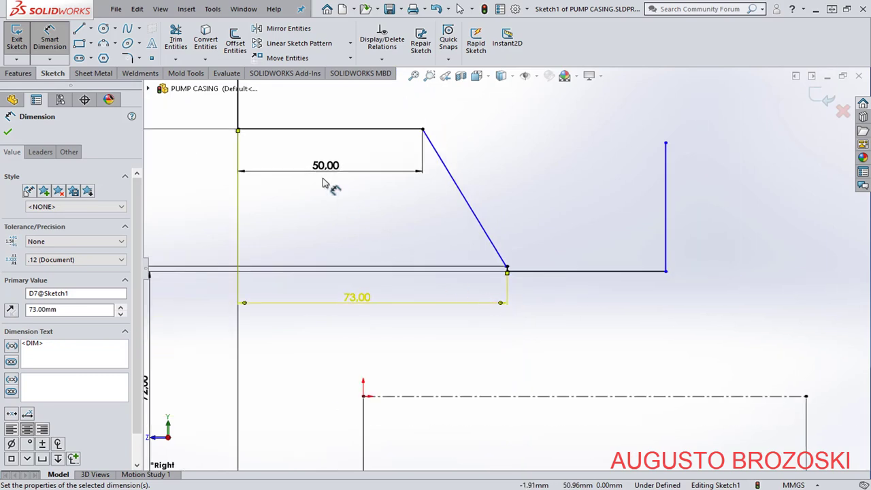
# Draw a short vertical drop from the horizontal edge, then a horizontal line to the right.
pyautogui.click(81, 29)
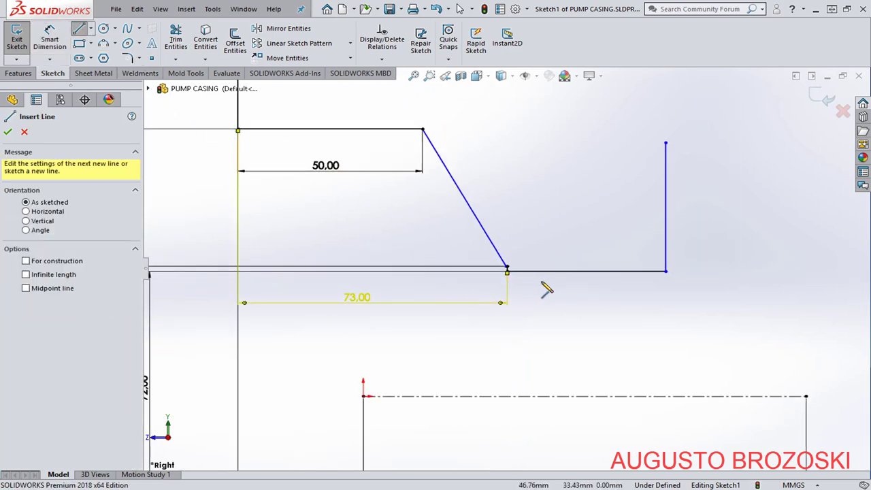
pyautogui.scroll(-4, 539, 287)
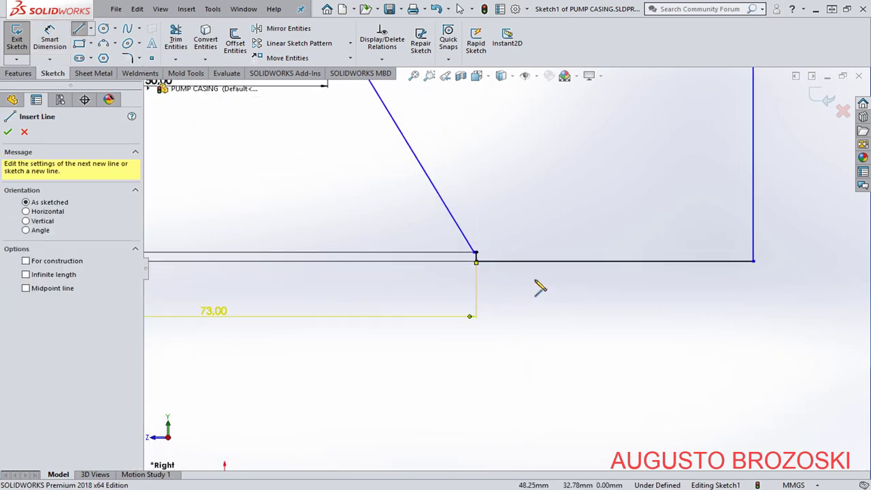
pyautogui.click(508, 252)
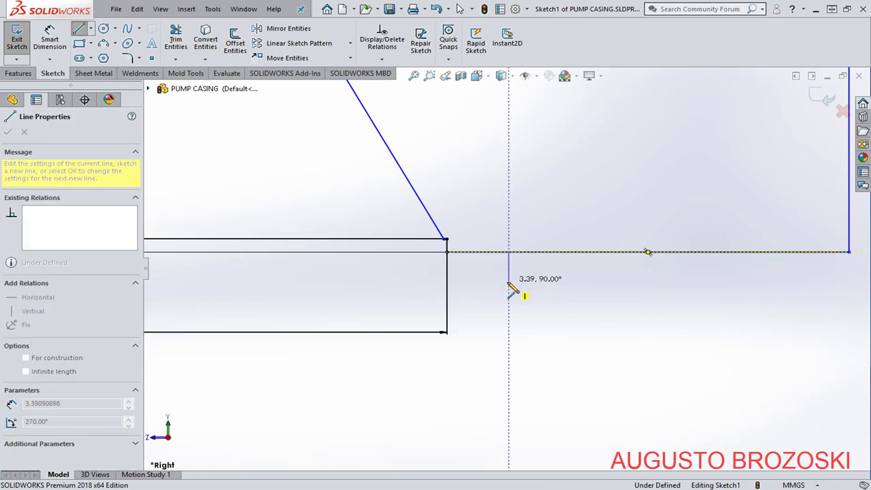
pyautogui.click(509, 281)
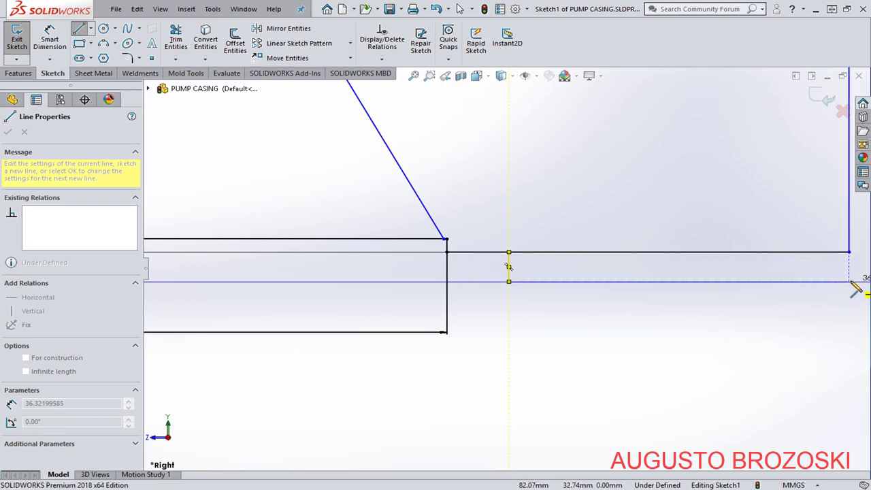
pyautogui.click(848, 281)
pyautogui.press('Escape')
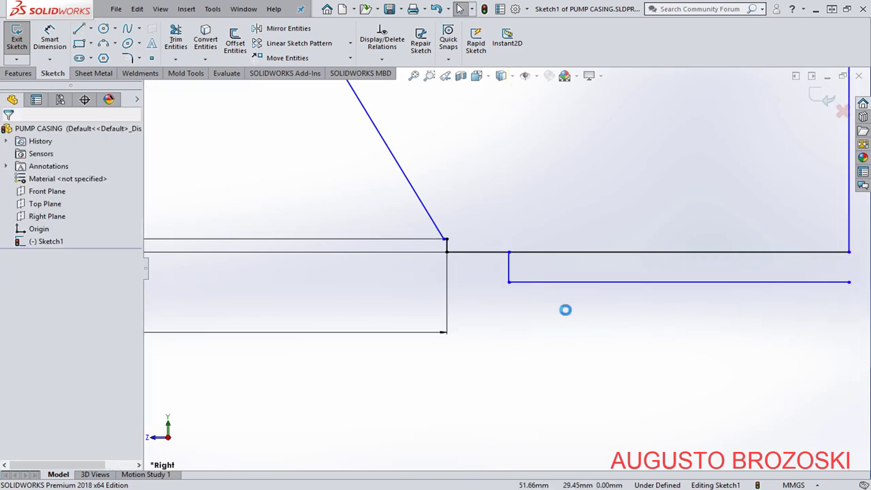
# Trim away the leftover horizontal segment beyond the step.
pyautogui.click(184, 53)
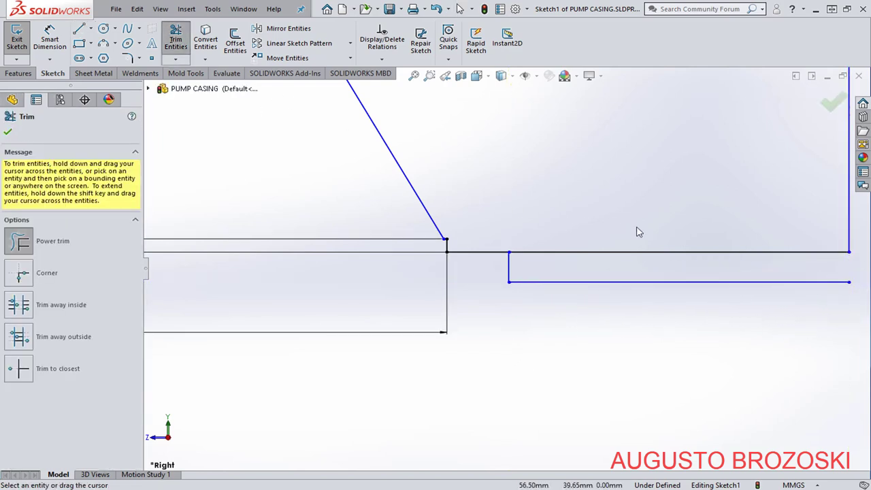
pyautogui.moveTo(661, 232); pyautogui.dragTo(664, 266)
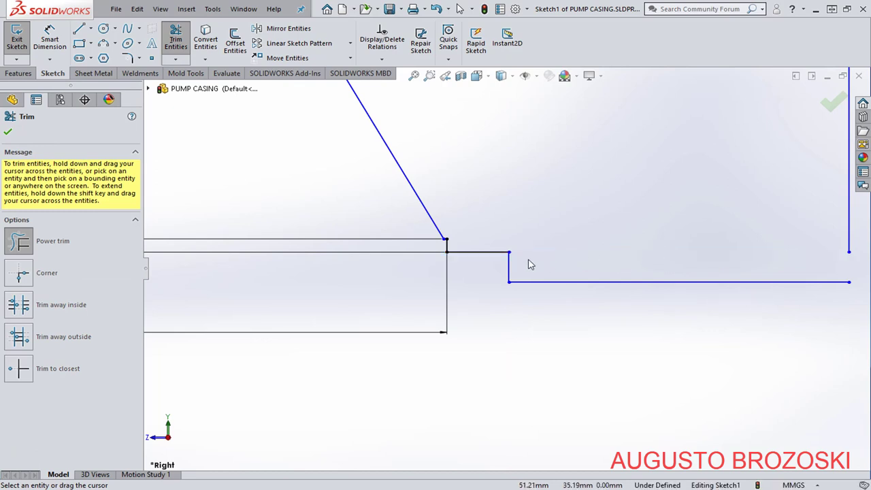
pyautogui.scroll(5, 558, 284)
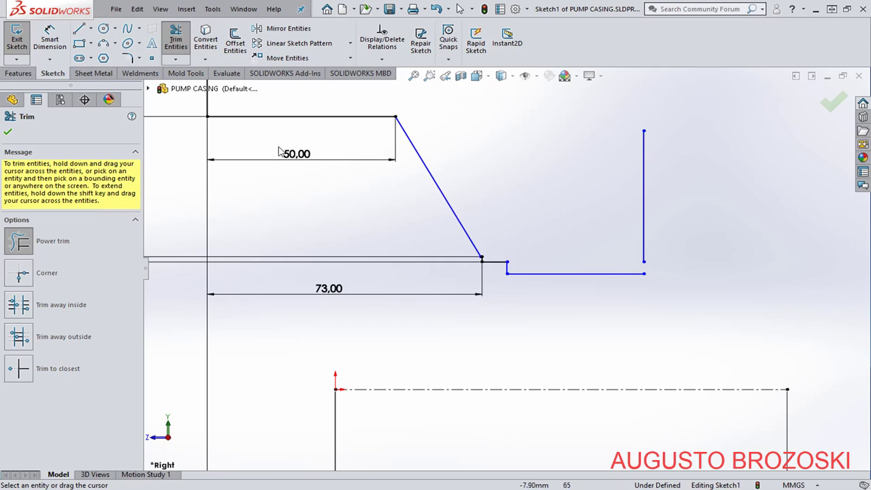
# Set a 79° angle between the top horizontal edge and the slanted edge.
pyautogui.click(47, 43)
pyautogui.scroll(1, 442, 252)
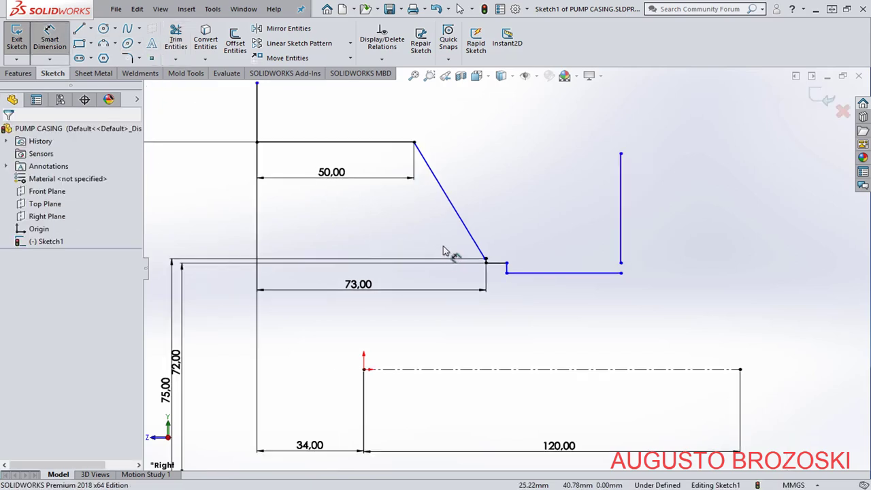
pyautogui.click(396, 144)
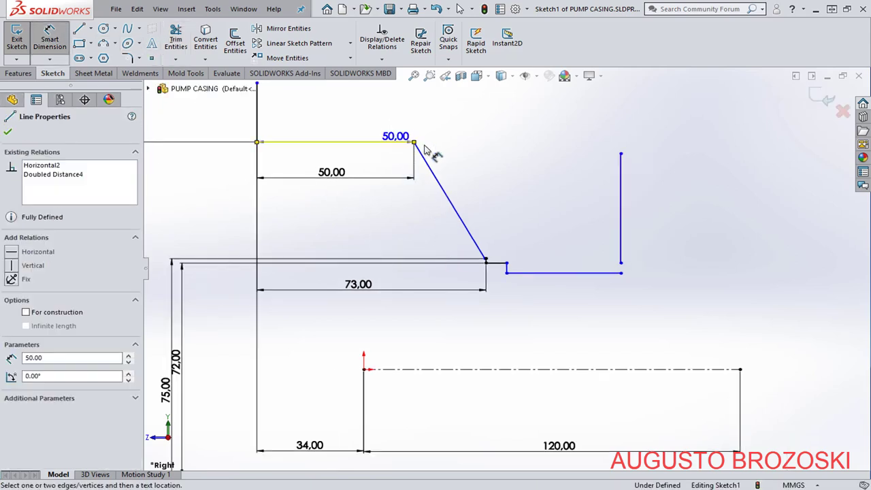
pyautogui.click(449, 190)
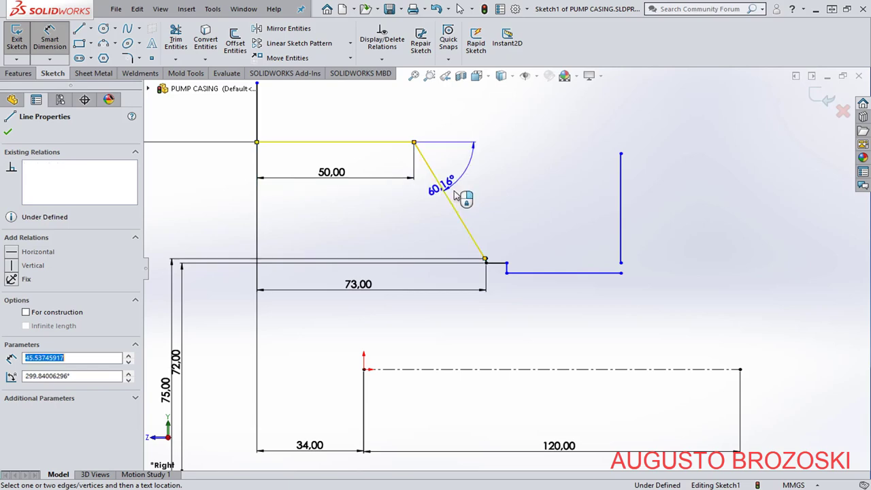
pyautogui.click(502, 219)
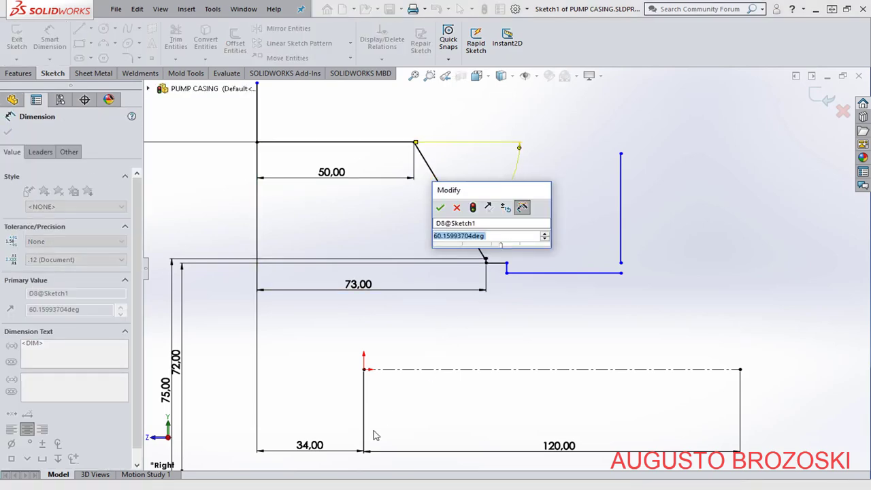
pyautogui.hotkey('alt', 'Tab')
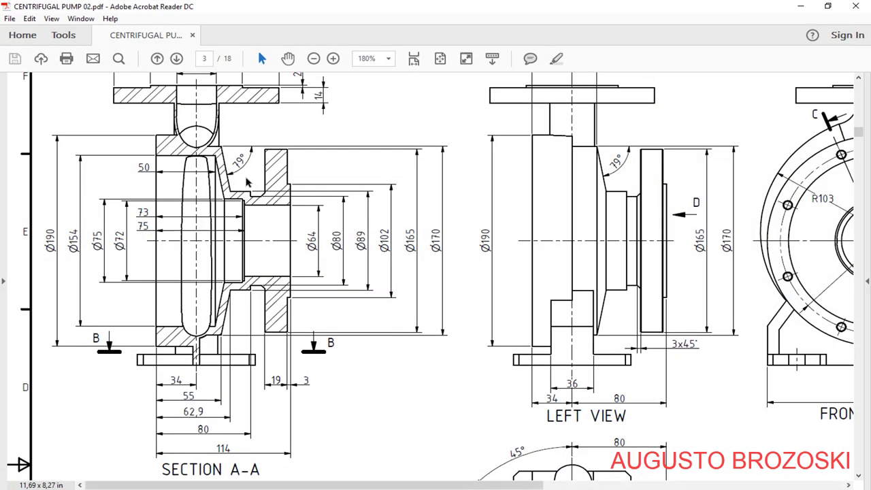
pyautogui.click(805, 10)
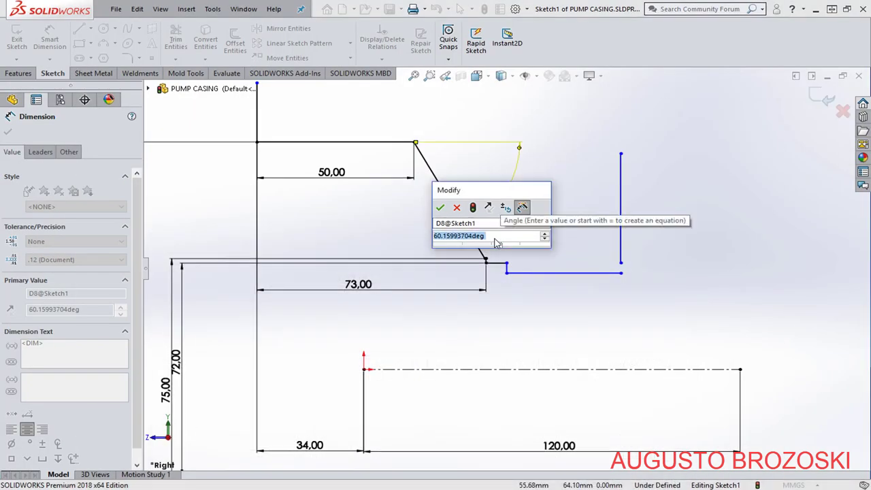
pyautogui.write('79')
pyautogui.press('Return')
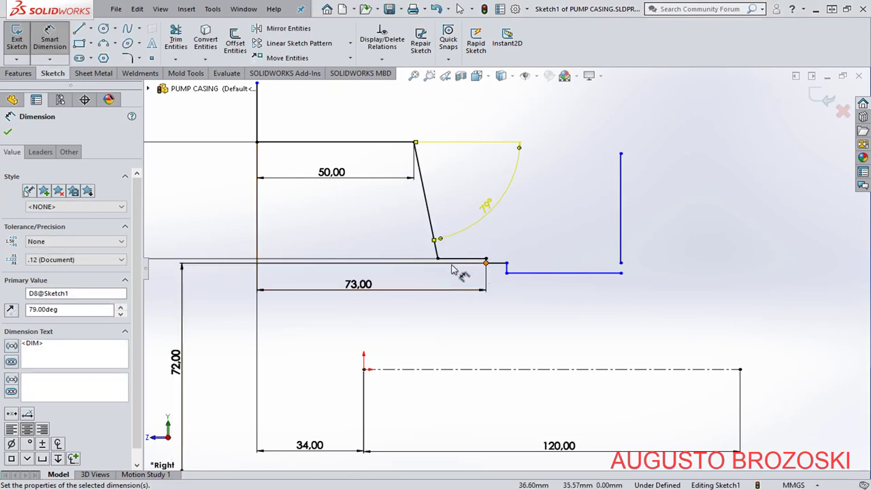
pyautogui.click(574, 183)
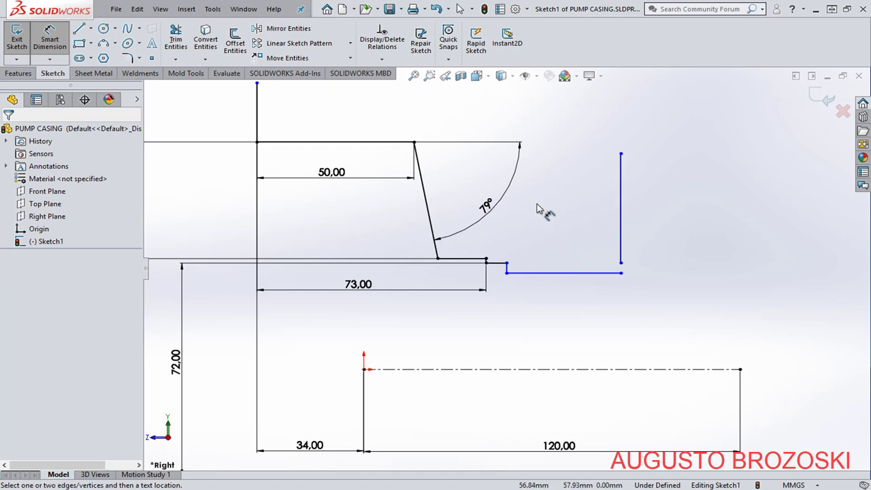
# Locate the step's corner point 75 horizontally from the top-left vertex.
pyautogui.click(506, 273)
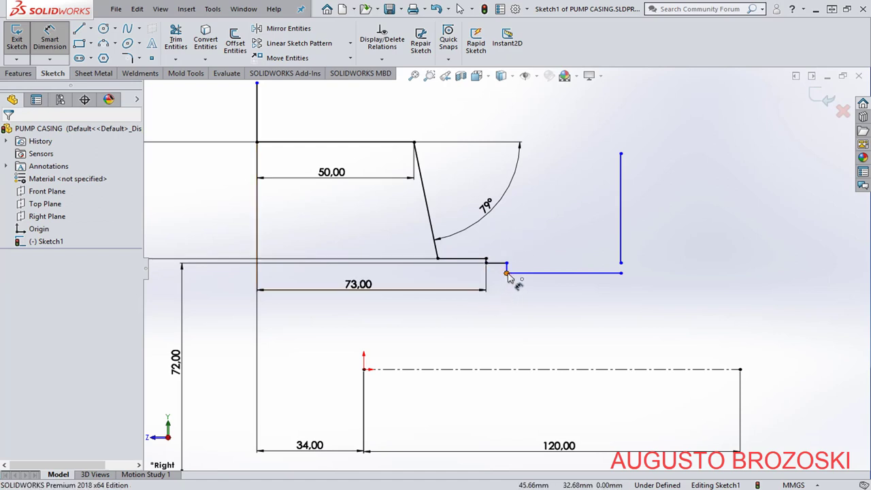
pyautogui.click(257, 142)
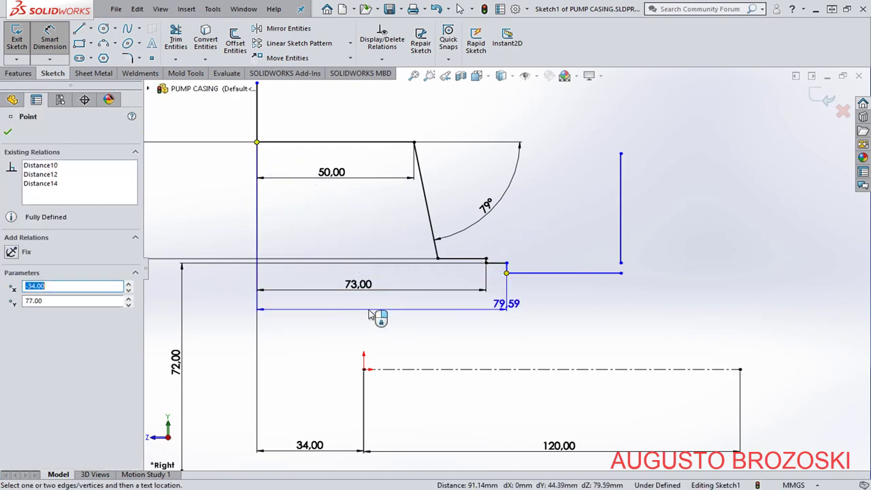
pyautogui.click(382, 331)
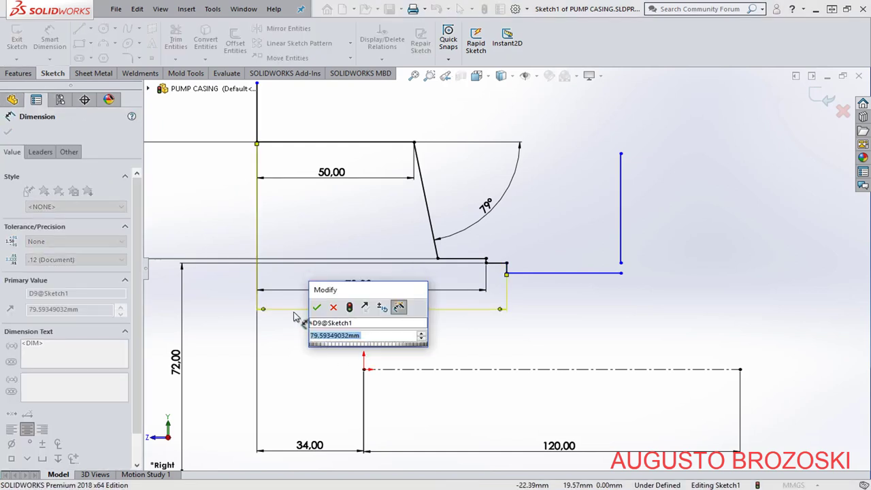
pyautogui.write('75')
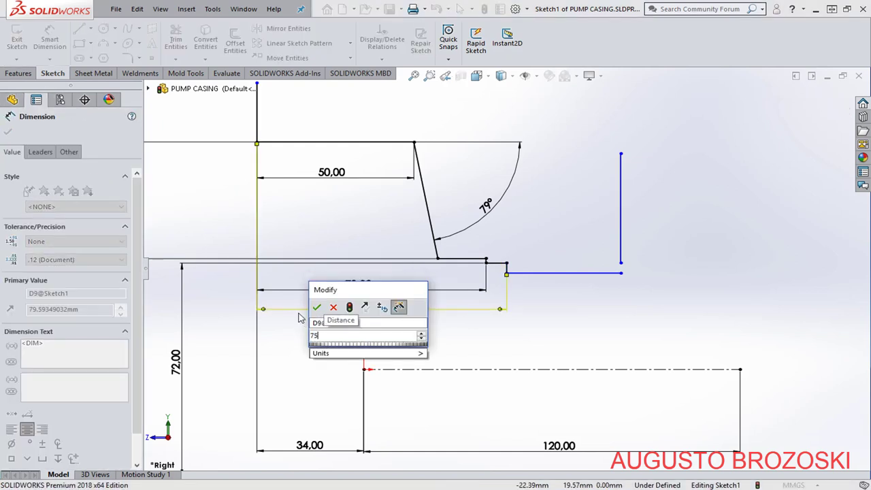
pyautogui.press('Return')
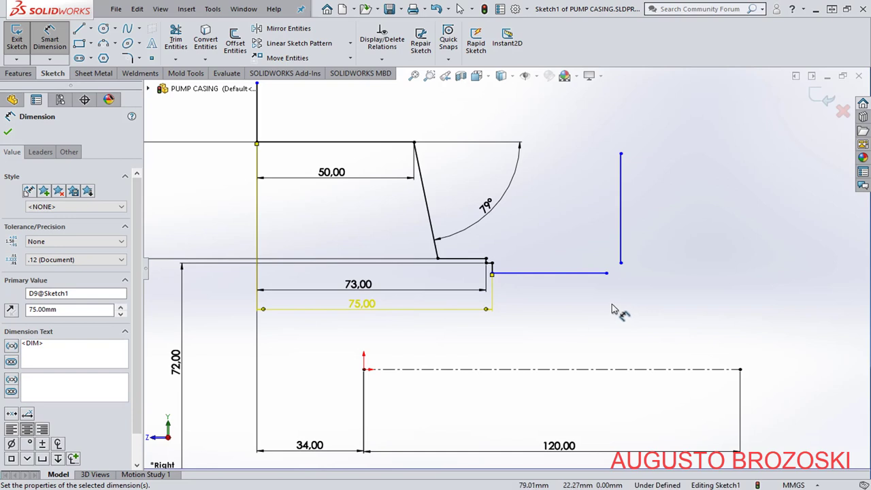
# Give the step's lower horizontal line a 64 diameter about the centerline.
pyautogui.click(602, 273)
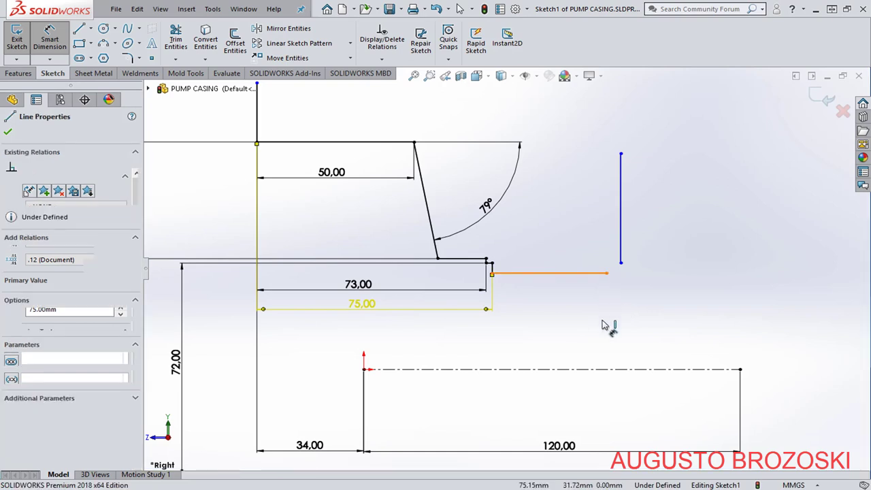
pyautogui.click(608, 370)
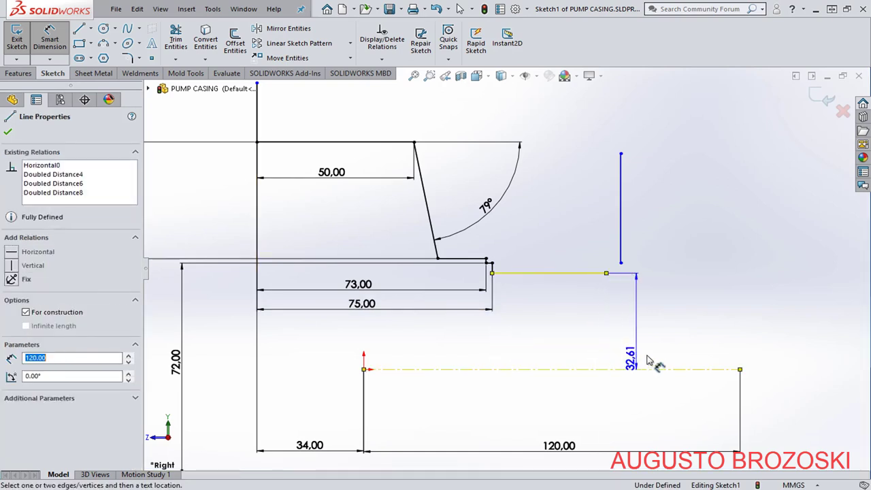
pyautogui.click(710, 403)
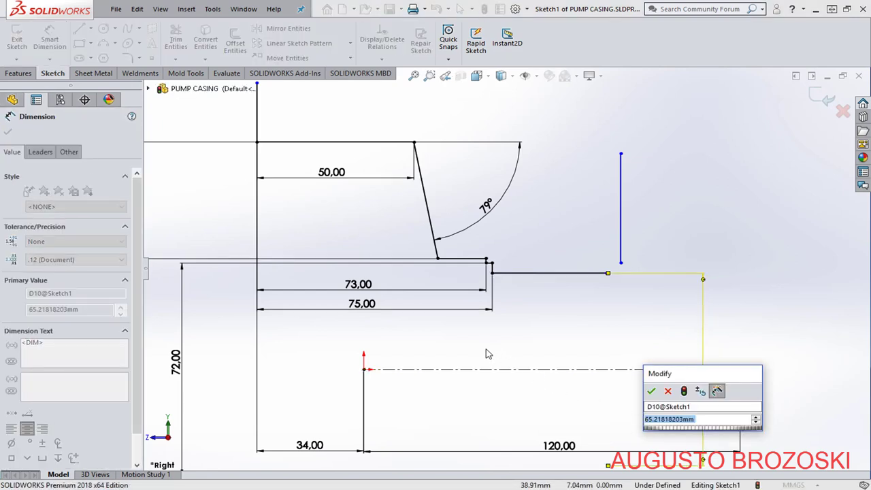
pyautogui.write('6')
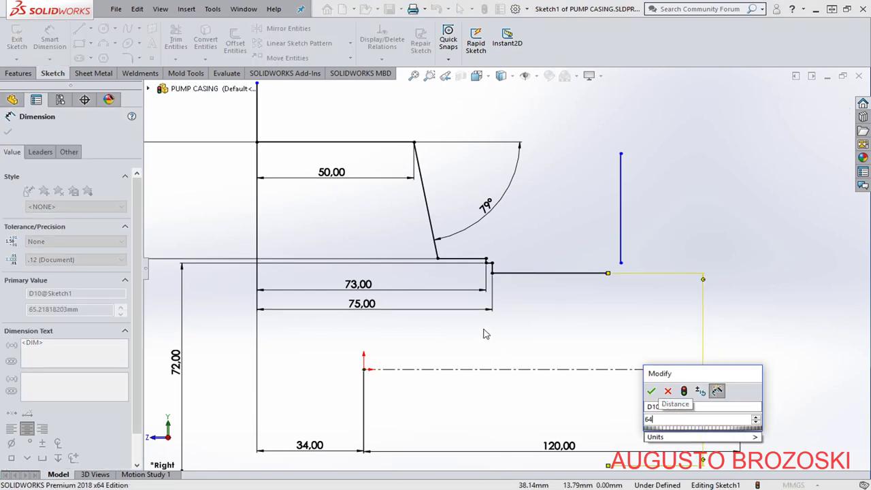
pyautogui.write('4')
pyautogui.press('Return')
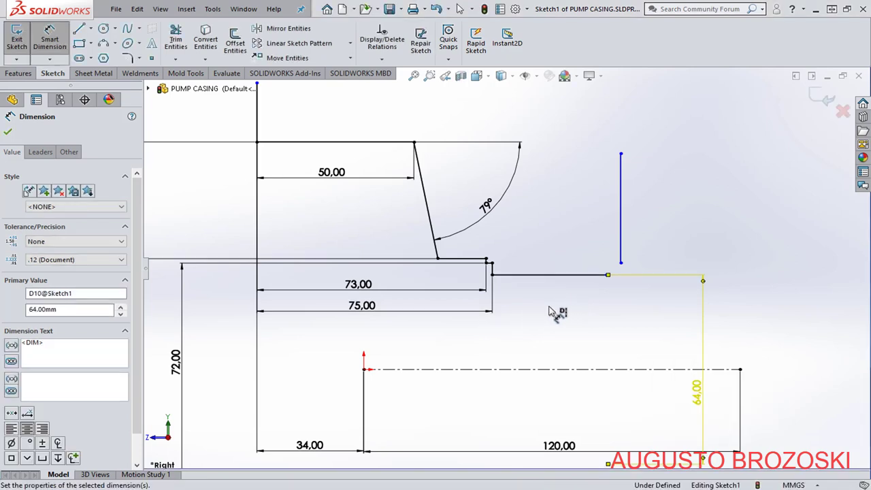
# Dimension the width from the axis edge's top point to the right vertical line as 114.
pyautogui.scroll(4, 466, 249)
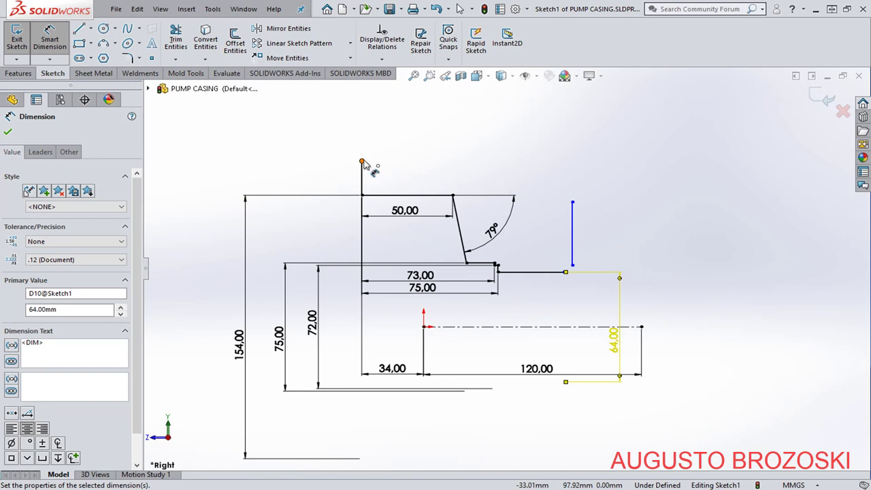
pyautogui.click(361, 162)
pyautogui.click(573, 190)
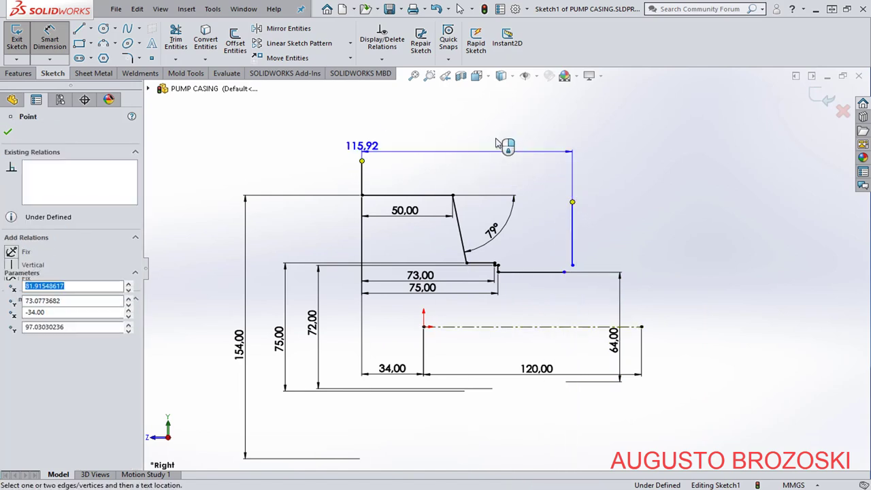
pyautogui.click(490, 90)
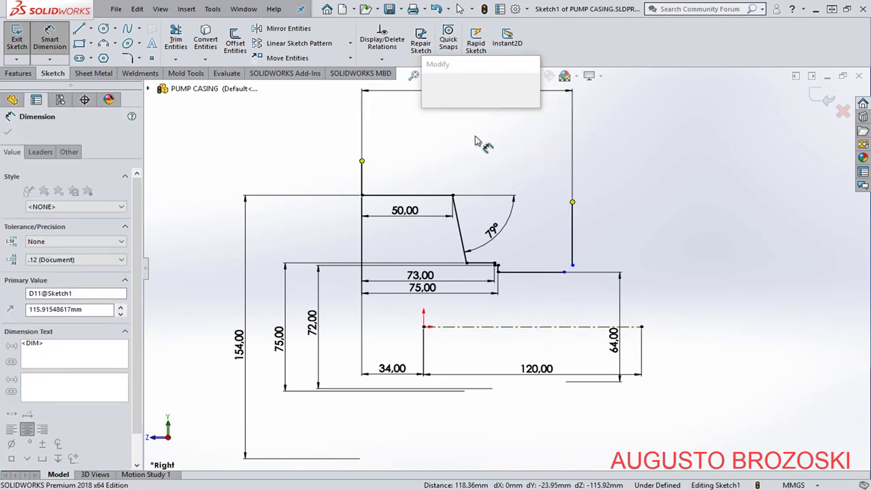
pyautogui.hotkey('alt', 'Tab')
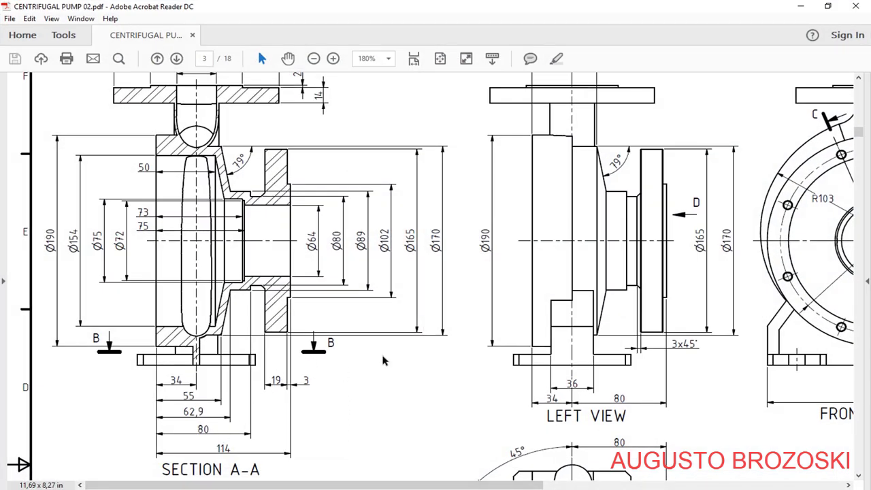
pyautogui.click(801, 10)
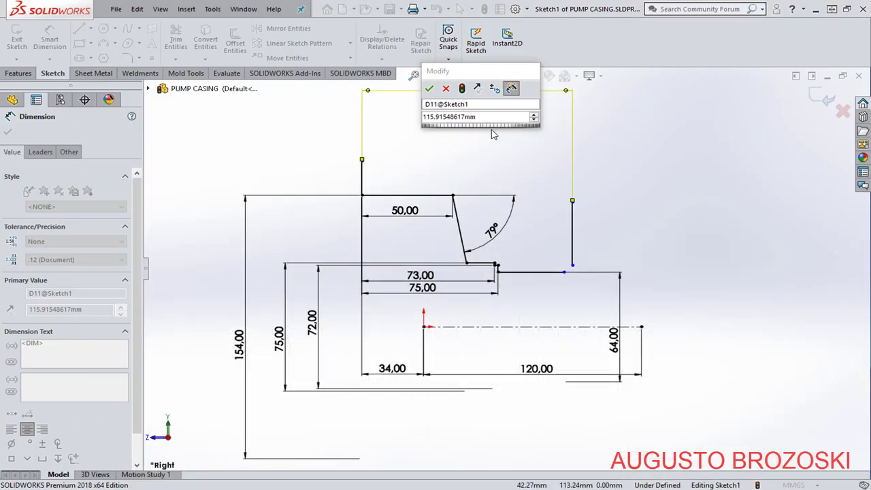
pyautogui.write('114')
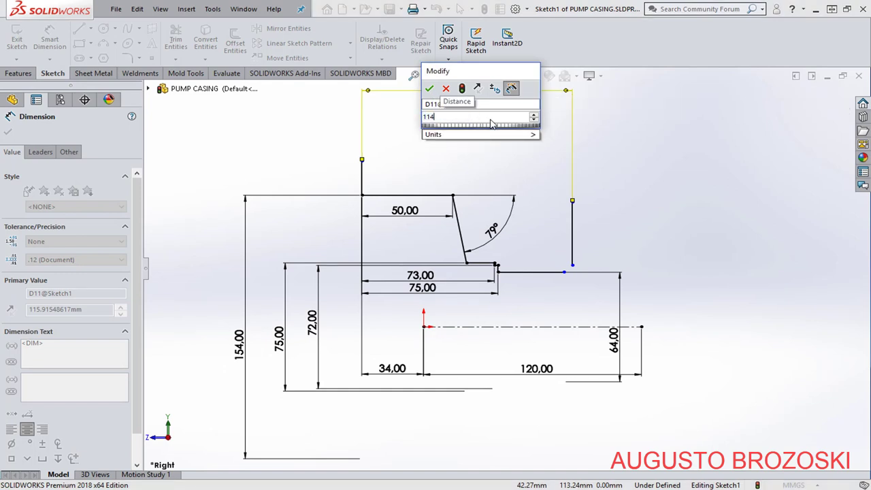
pyautogui.press('Return')
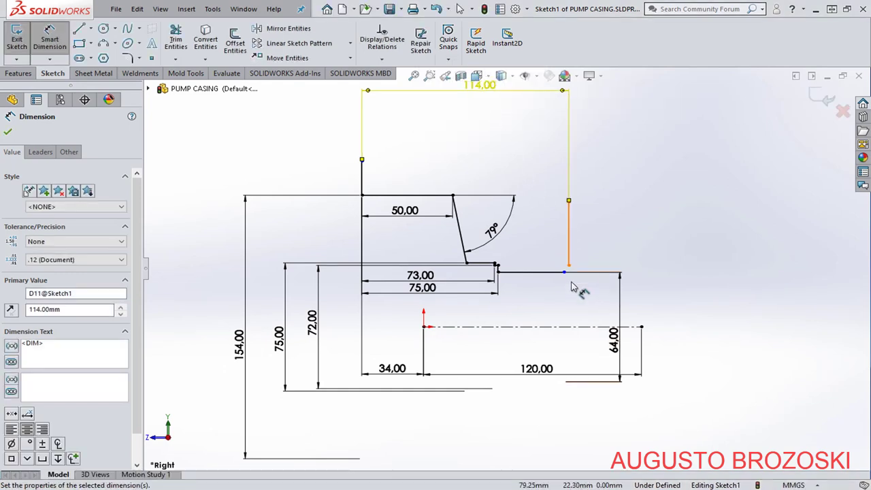
pyautogui.scroll(-4, 555, 279)
pyautogui.scroll(-2, 554, 279)
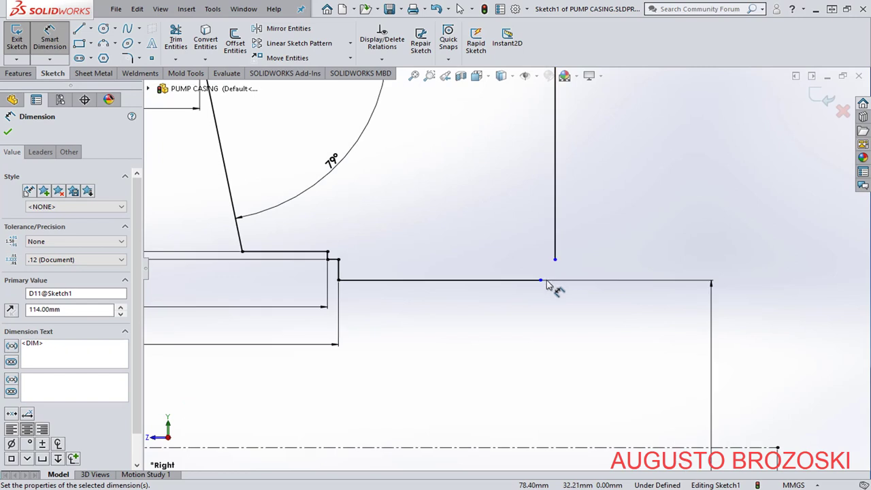
pyautogui.click(460, 230)
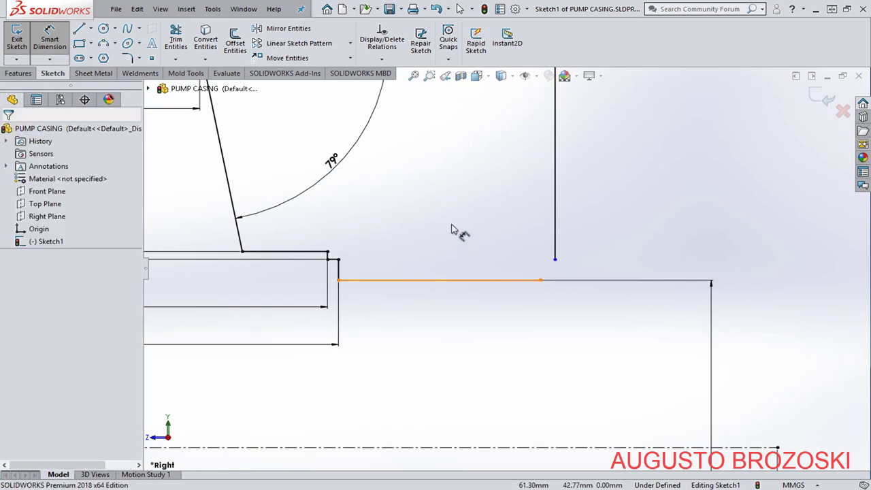
# Drag the right vertical line's loose end onto the horizontal line's corner and fit the profile in view.
pyautogui.click(554, 260)
pyautogui.moveTo(555, 260); pyautogui.dragTo(557, 280)
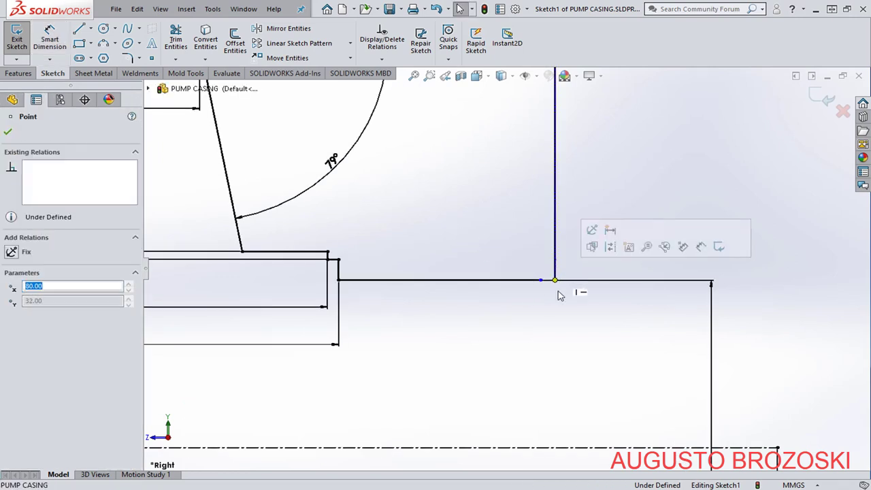
pyautogui.scroll(-2, 556, 294)
pyautogui.scroll(-2, 556, 295)
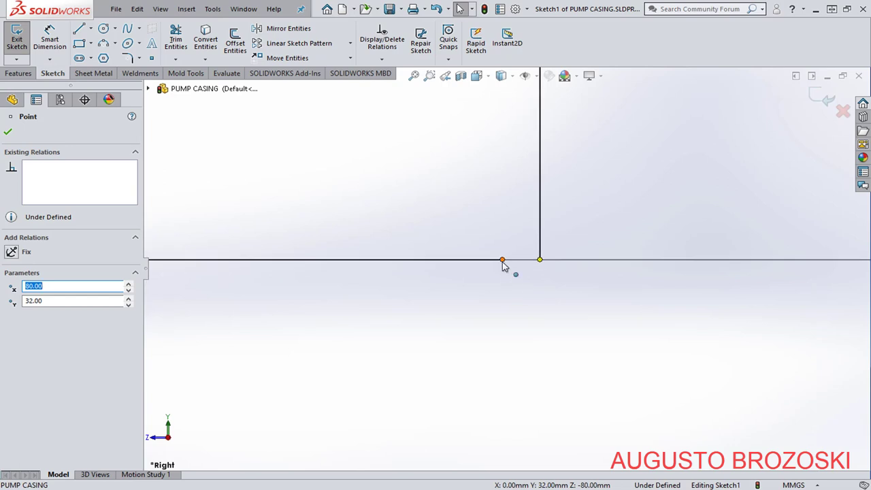
pyautogui.moveTo(504, 263); pyautogui.dragTo(535, 266)
pyautogui.click(533, 290)
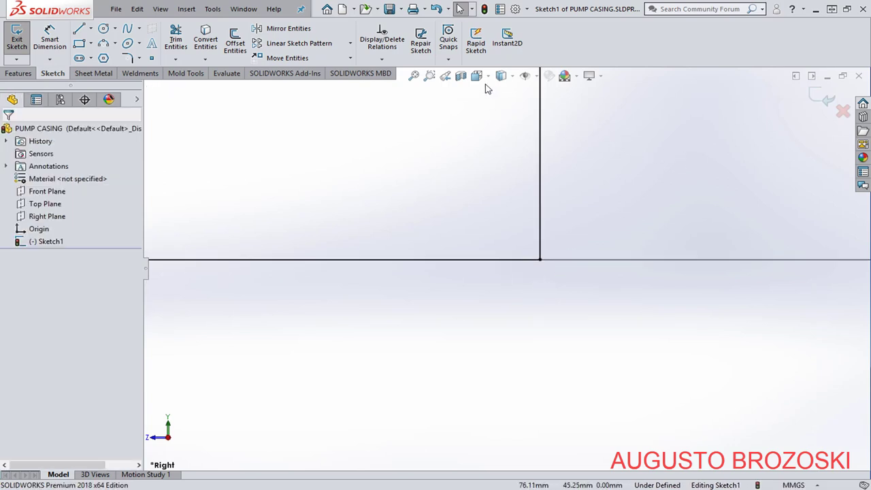
pyautogui.click(414, 76)
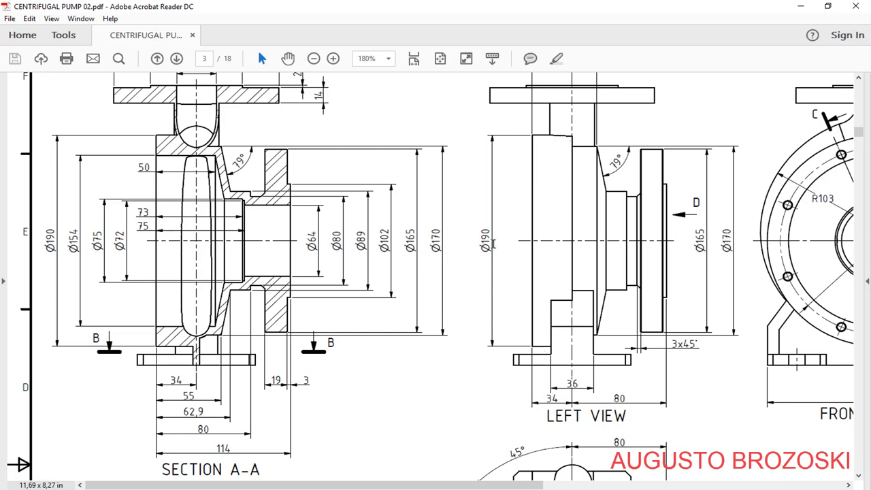
# Draw a new upper line chain: horizontal, short step down, horizontal, then a sloped segment.
pyautogui.click(803, 10)
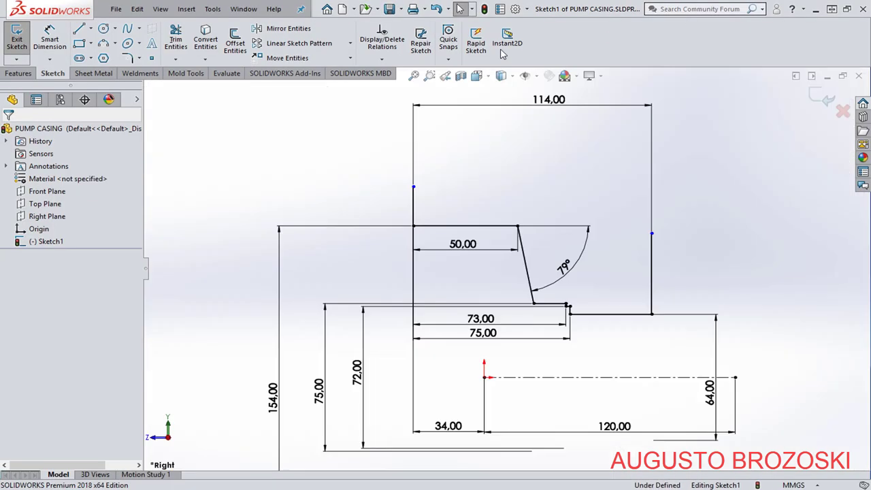
pyautogui.click(79, 30)
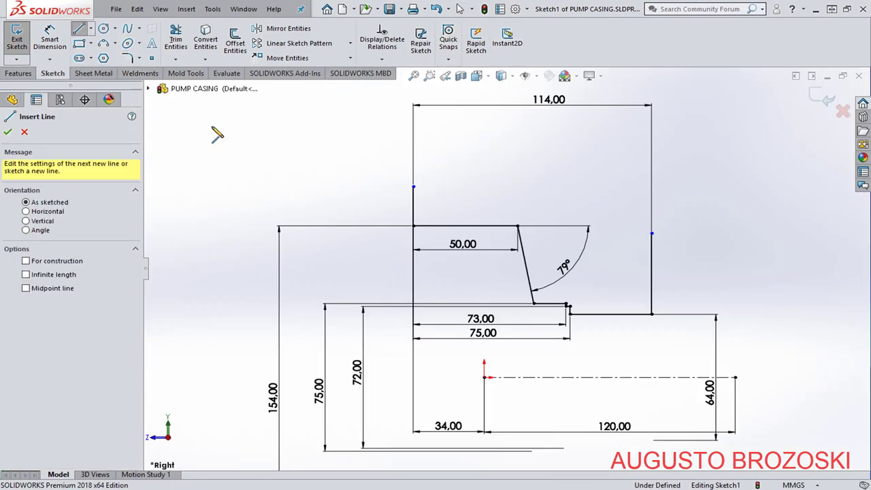
pyautogui.click(413, 187)
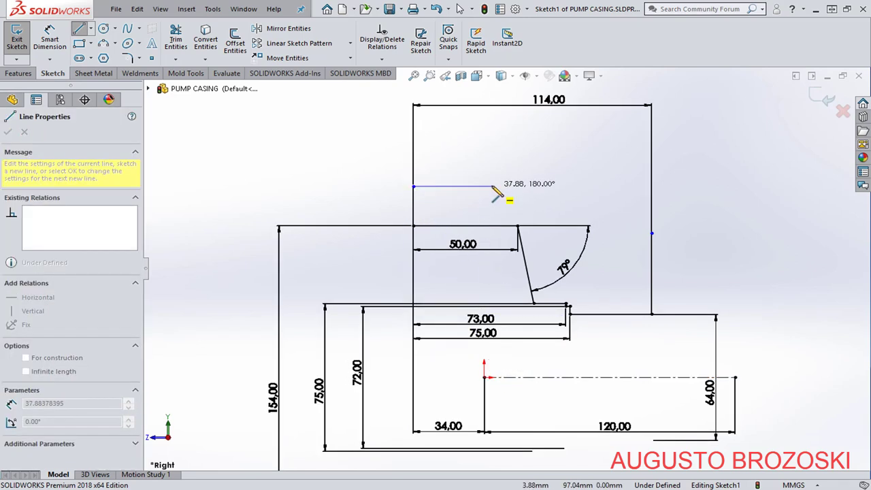
pyautogui.click(492, 186)
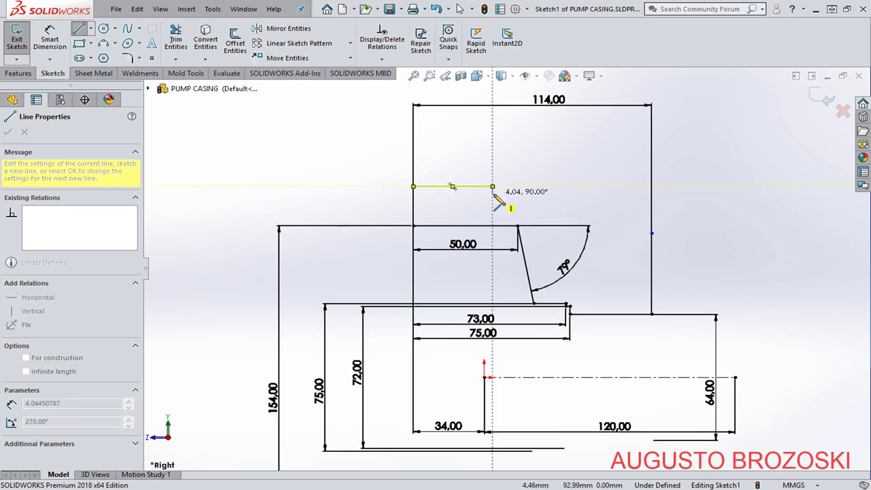
pyautogui.click(492, 201)
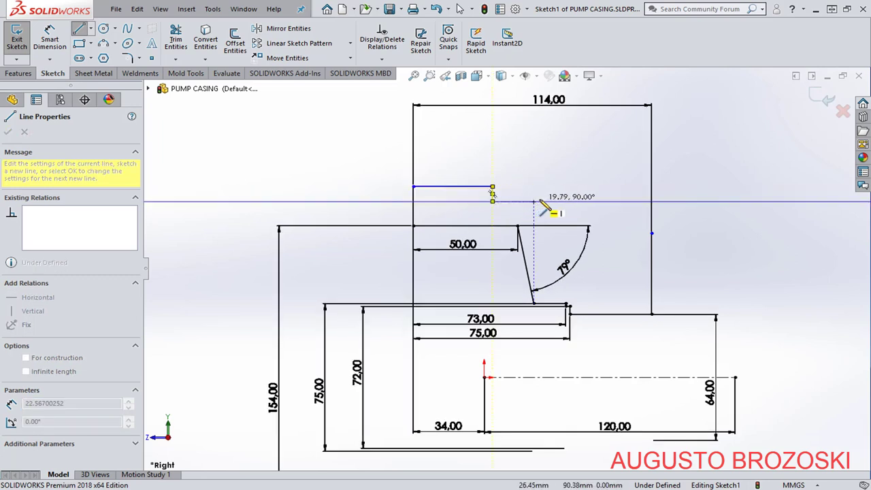
pyautogui.click(540, 201)
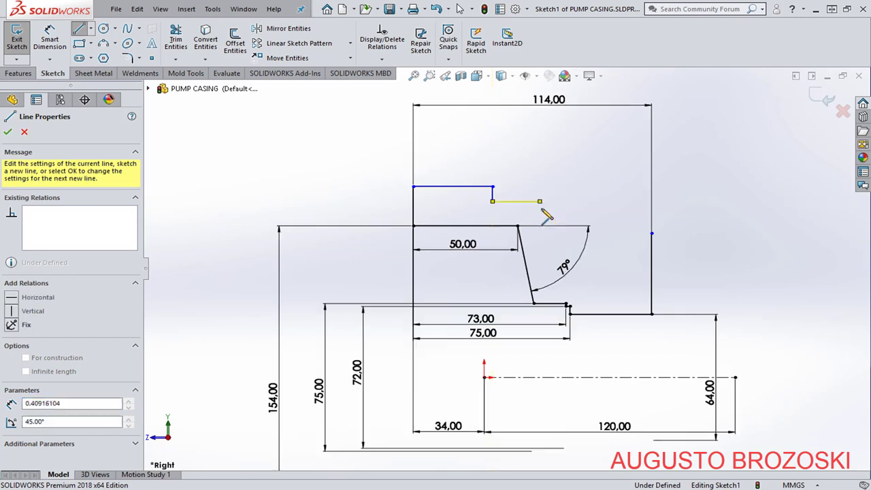
pyautogui.click(558, 271)
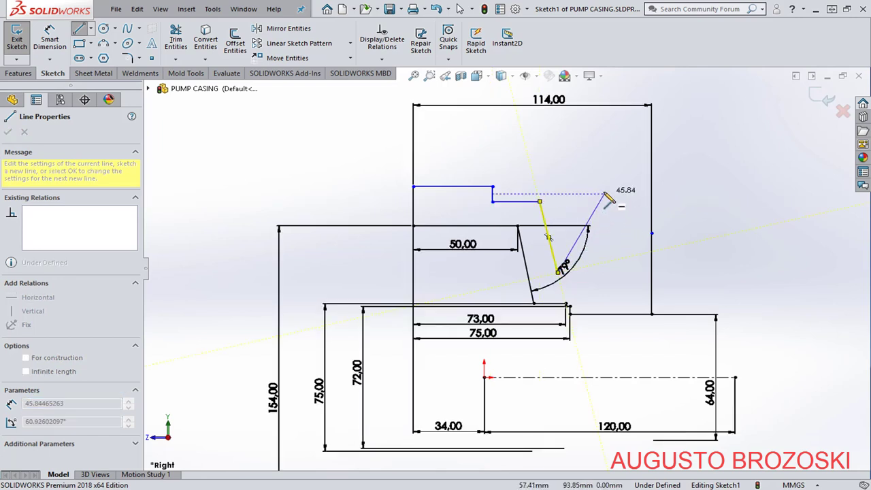
pyautogui.press('Escape')
pyautogui.press('Escape')
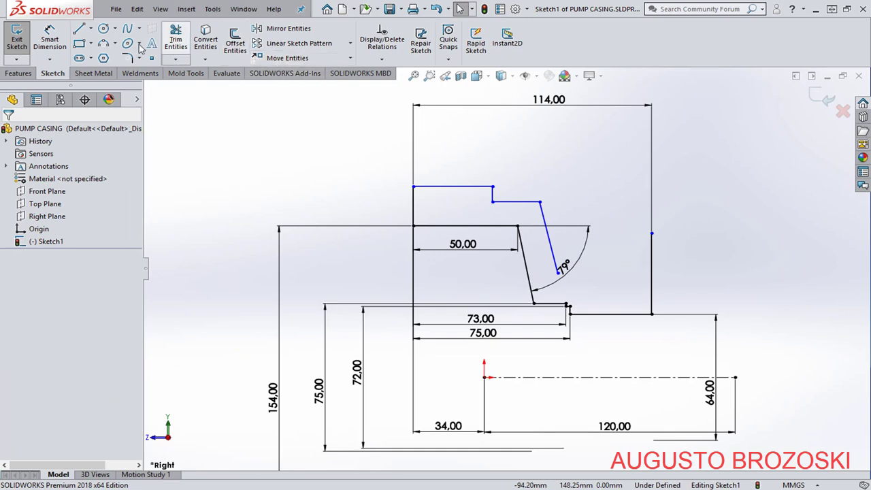
# Dimension the new top and lower horizontal lines 190 and 170 from the centerline.
pyautogui.click(49, 38)
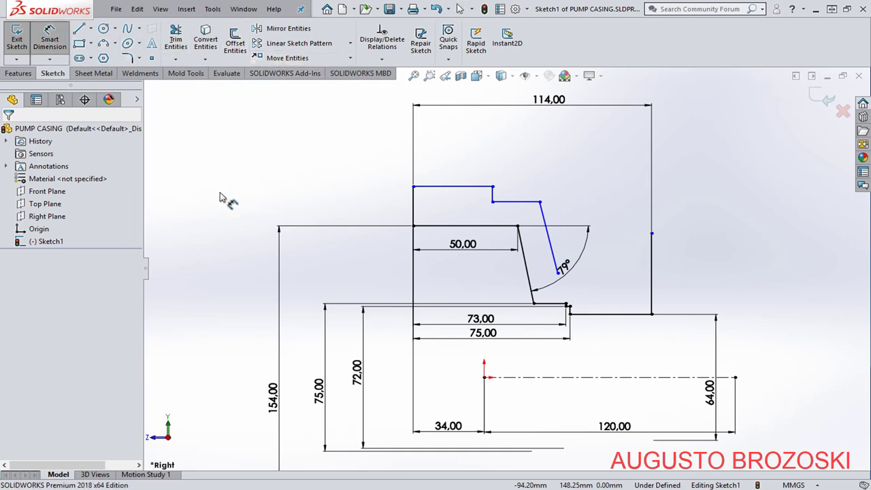
pyautogui.click(427, 189)
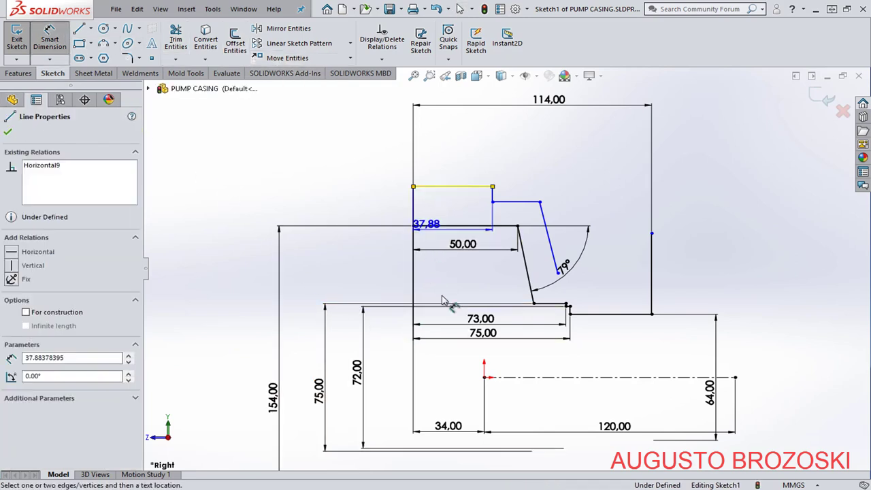
pyautogui.click(497, 376)
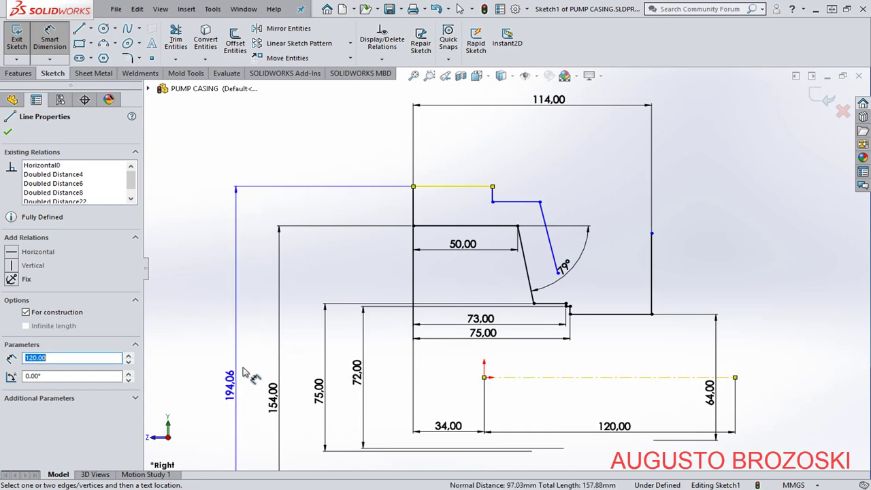
pyautogui.click(252, 400)
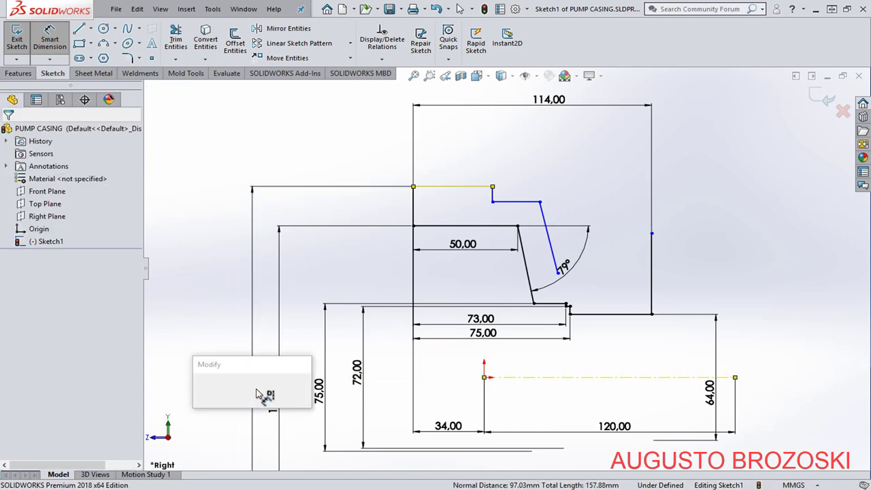
pyautogui.hotkey('alt', 'Tab')
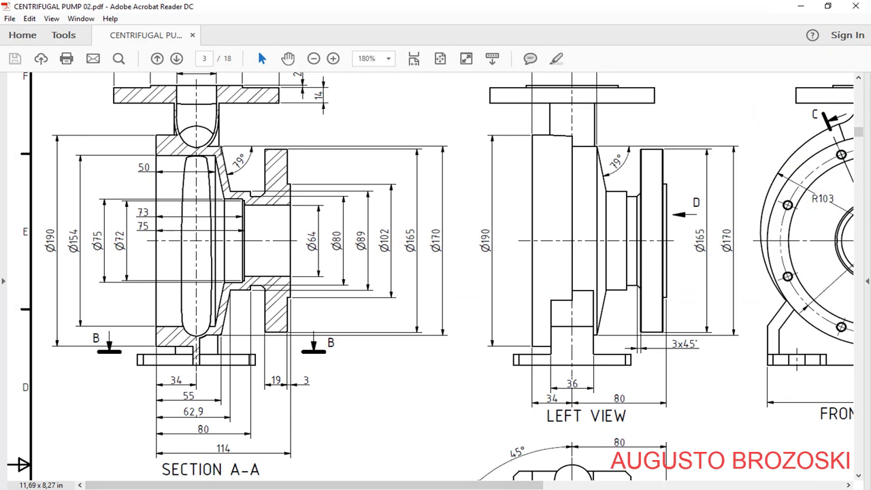
pyautogui.click(800, 8)
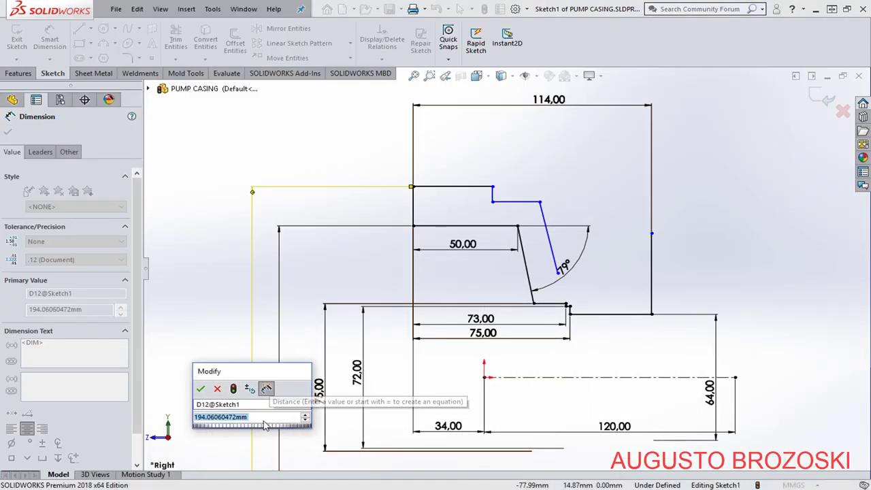
pyautogui.write('1')
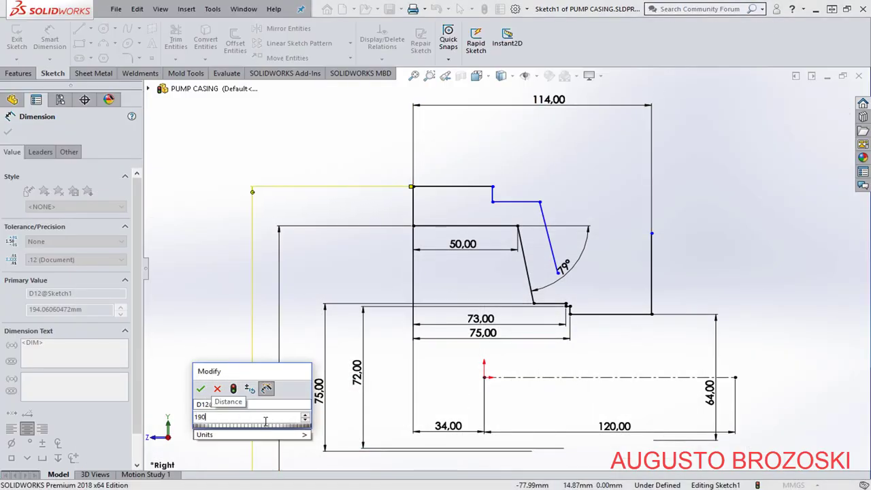
pyautogui.write('90')
pyautogui.press('Return')
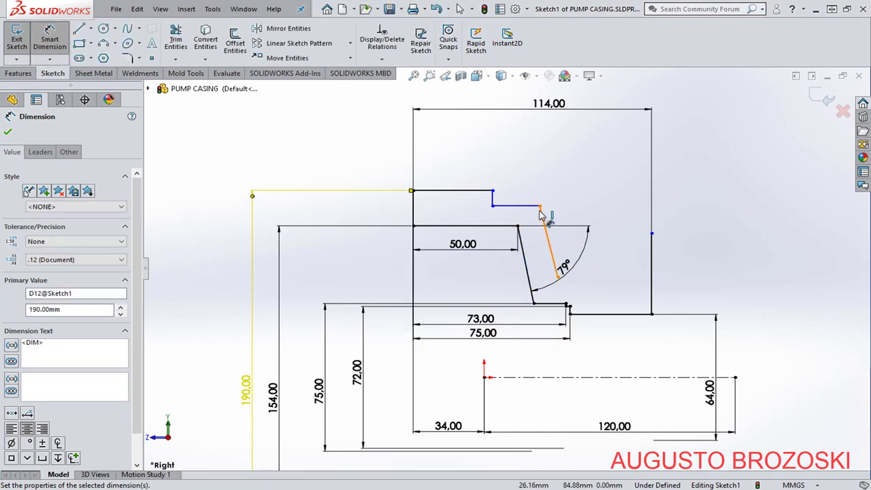
pyautogui.click(534, 205)
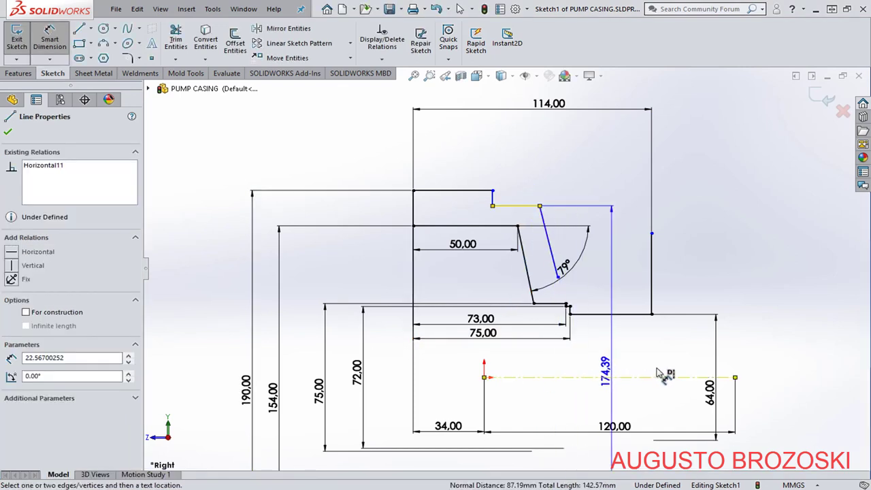
pyautogui.click(784, 378)
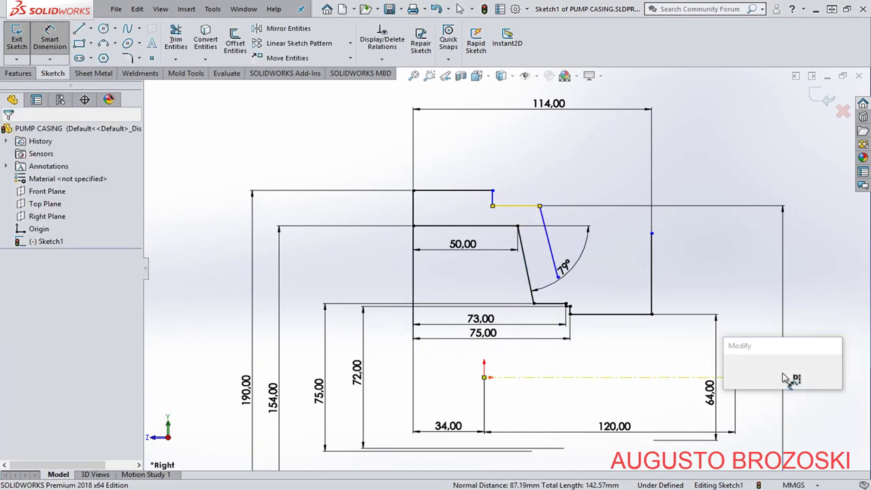
pyautogui.write('1')
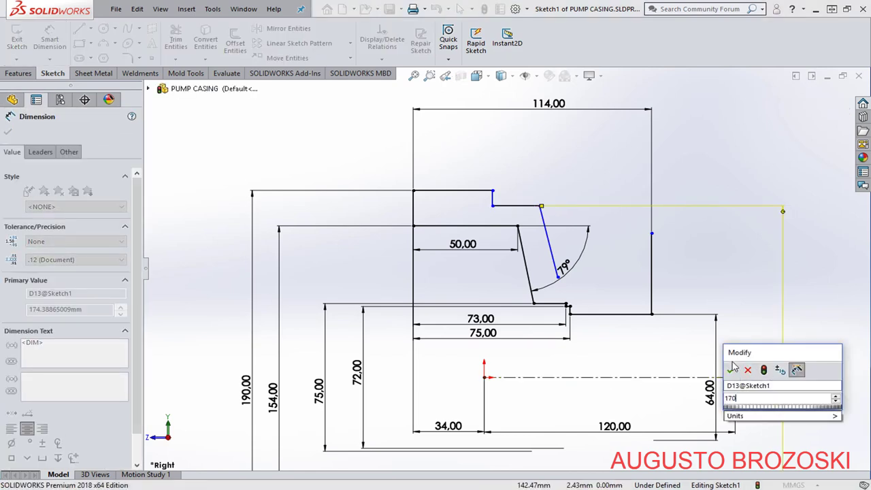
pyautogui.write('70')
pyautogui.click(731, 369)
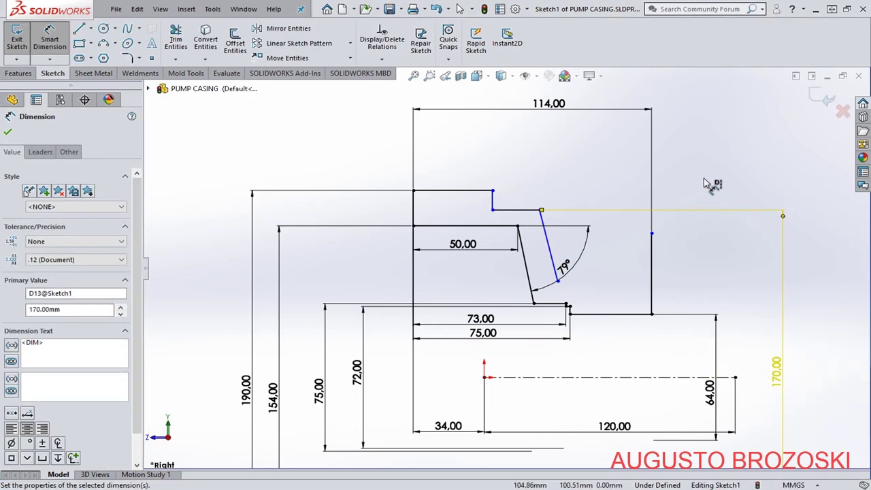
pyautogui.click(709, 184)
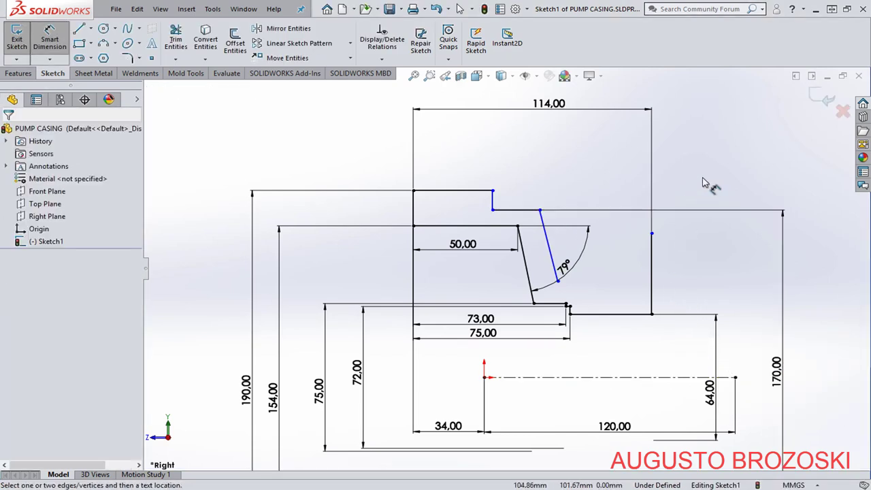
# Set the top short step line's width to 34.
pyautogui.click(432, 190)
pyautogui.click(454, 170)
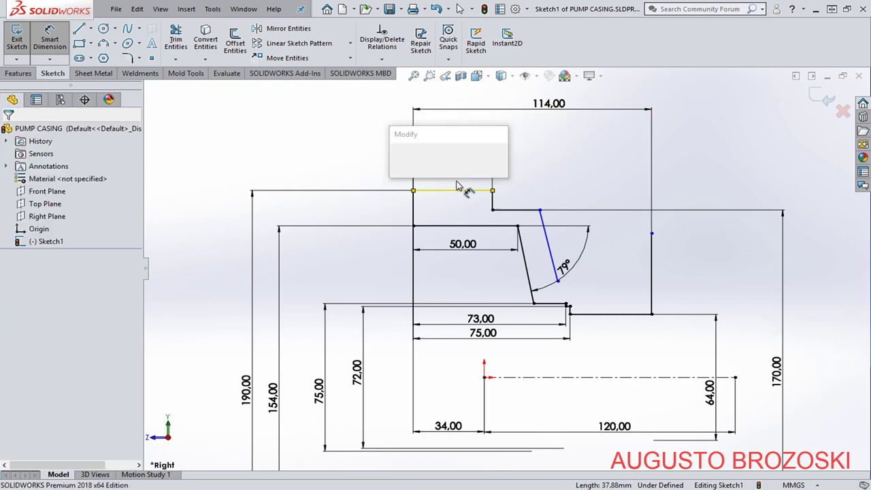
pyautogui.write('34')
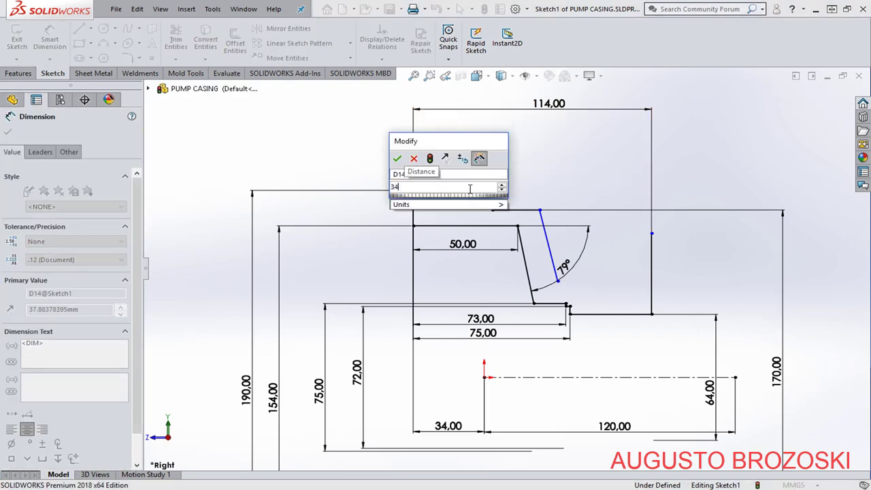
pyautogui.press('Return')
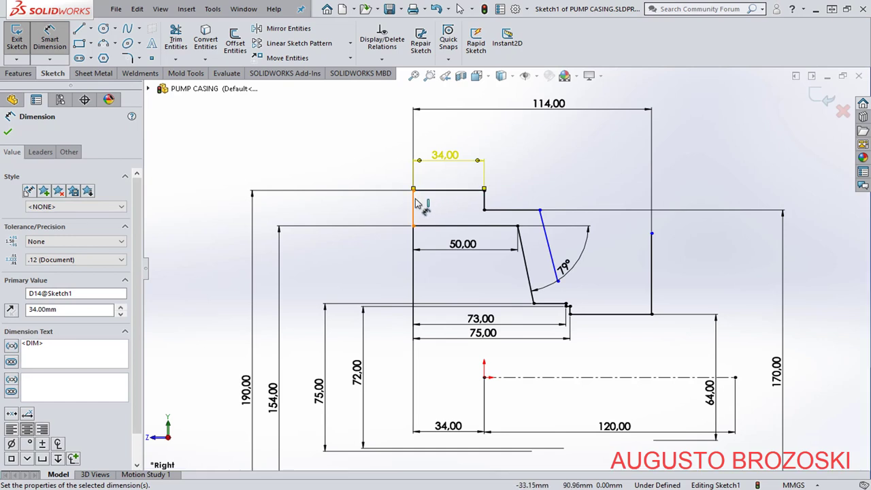
# Place a width dimension from the left vertical edge to the slanted line's top point, then check the drawing.
pyautogui.click(415, 203)
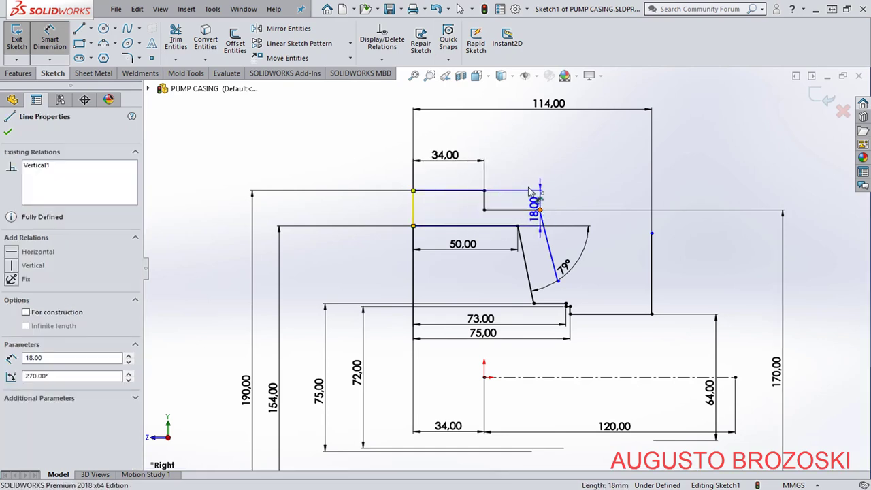
pyautogui.click(539, 209)
pyautogui.click(481, 138)
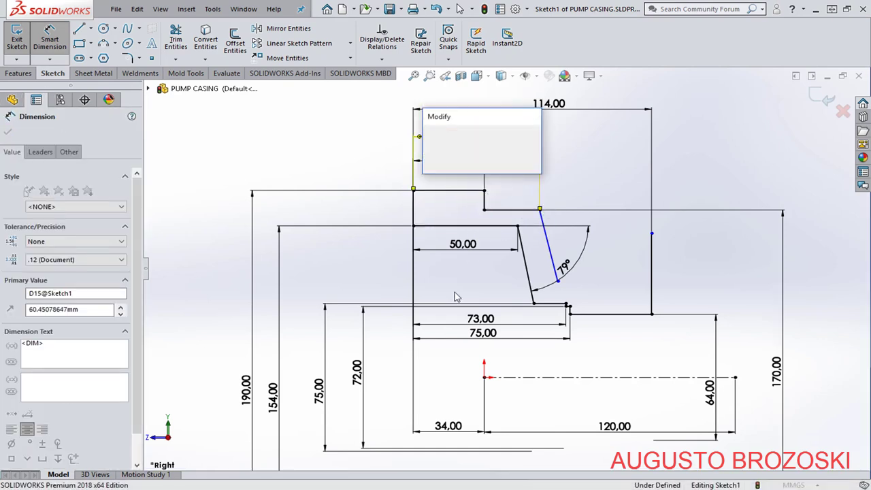
pyautogui.hotkey('alt', 'Tab')
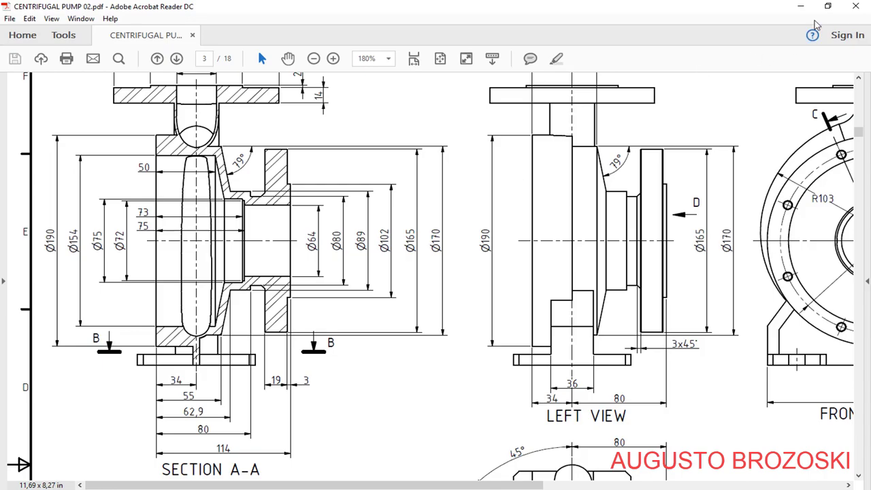
# Set the second upper step width dimension to 55.
pyautogui.click(800, 7)
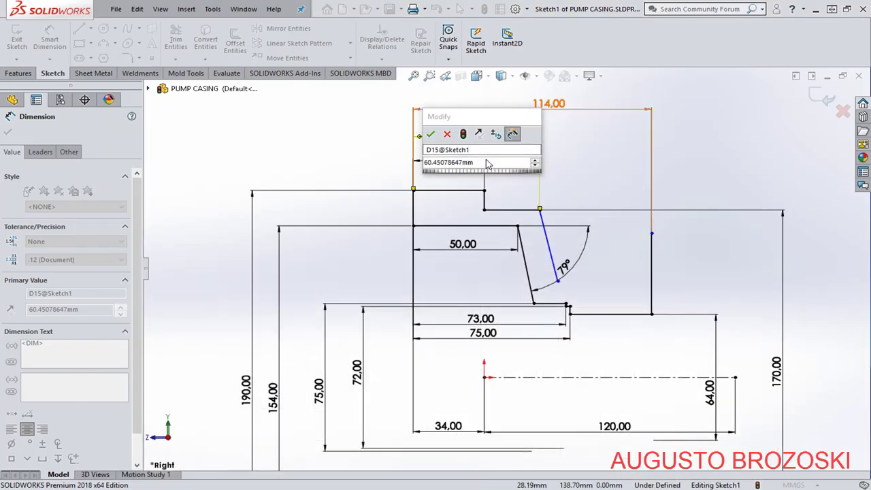
pyautogui.write('55')
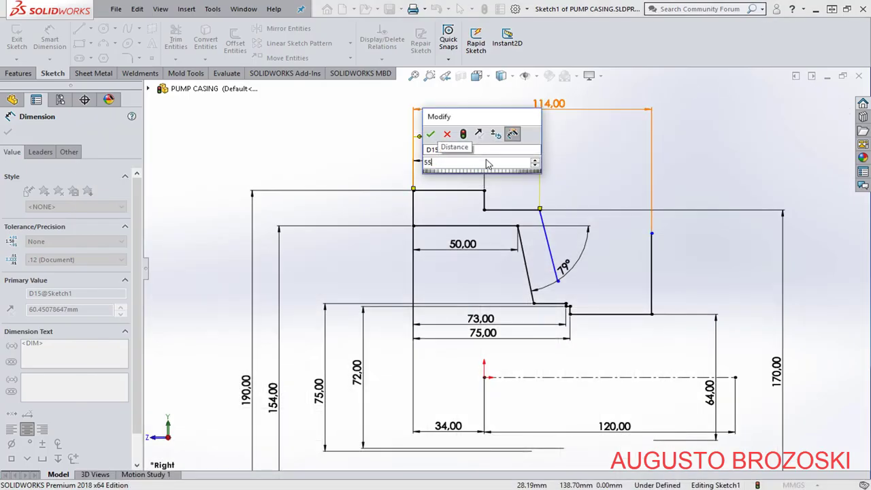
pyautogui.press('Return')
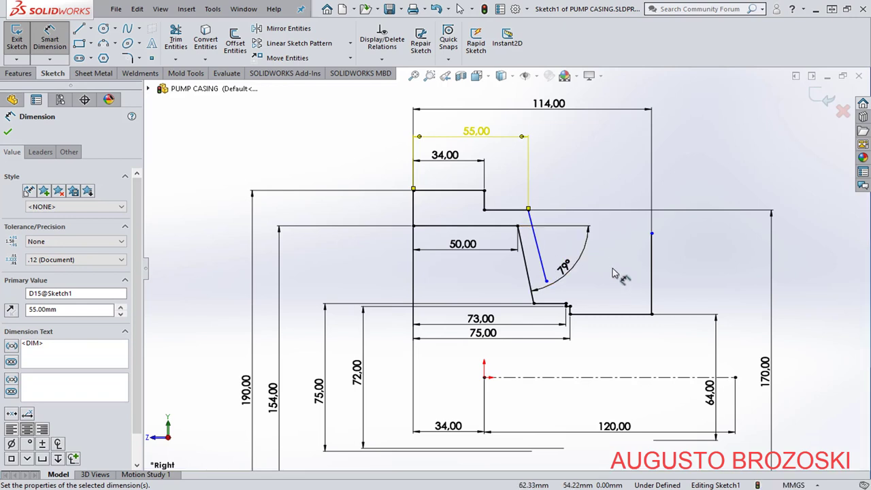
pyautogui.click(8, 133)
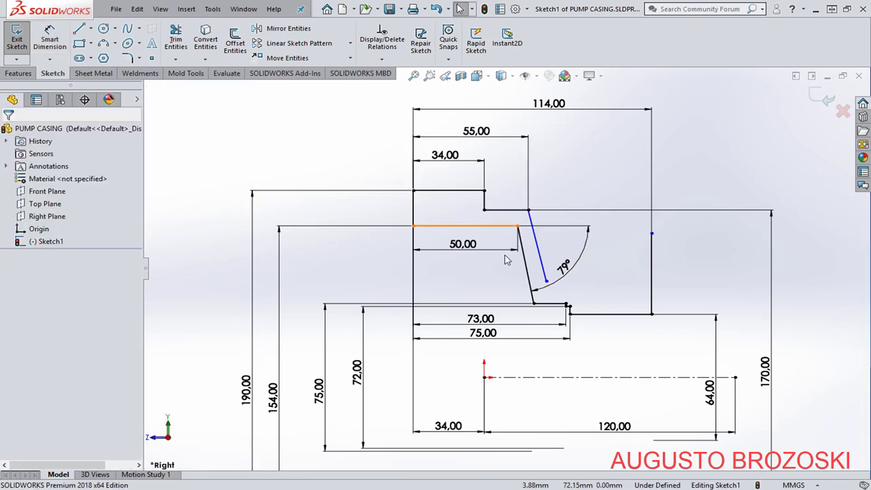
# Make the short slanted line parallel to the long slanted edge.
pyautogui.scroll(-3, 557, 255)
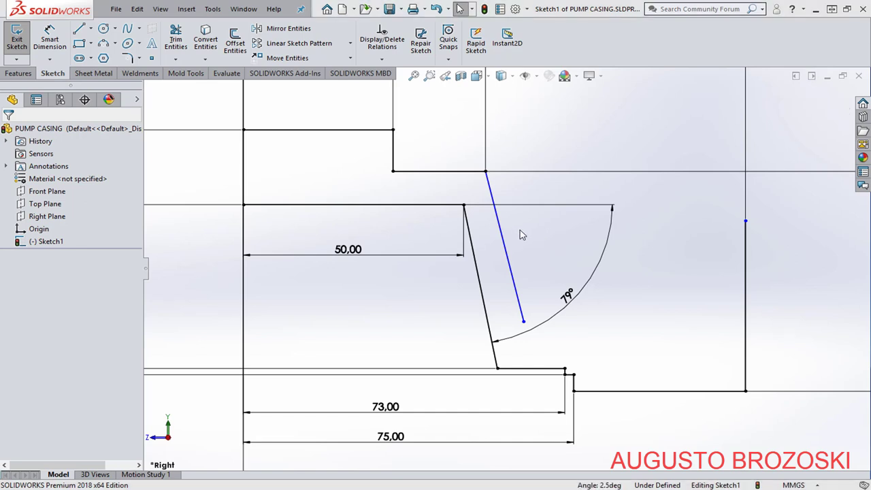
pyautogui.click(503, 245)
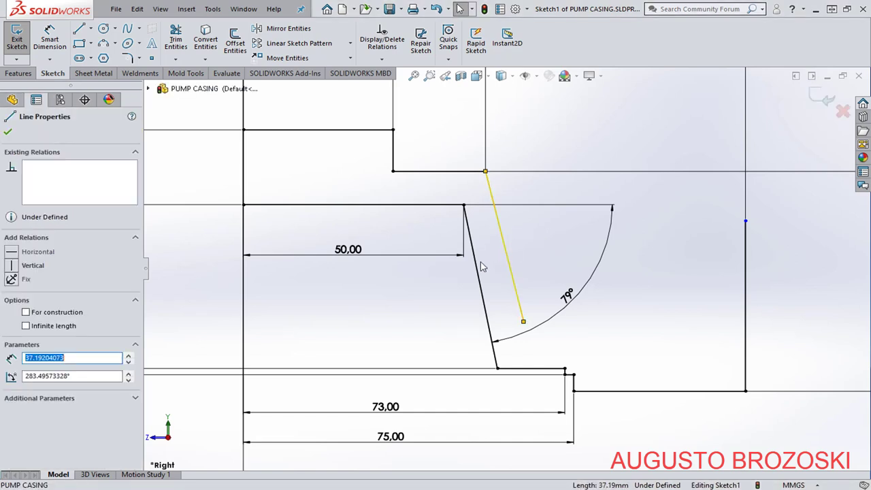
pyautogui.keyDown('ctrl'); pyautogui.click(478, 266); pyautogui.keyUp('ctrl')
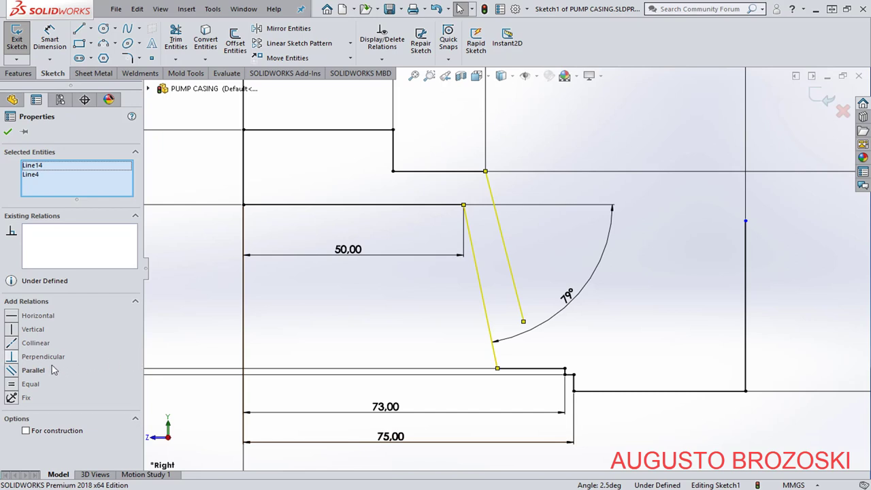
pyautogui.click(11, 369)
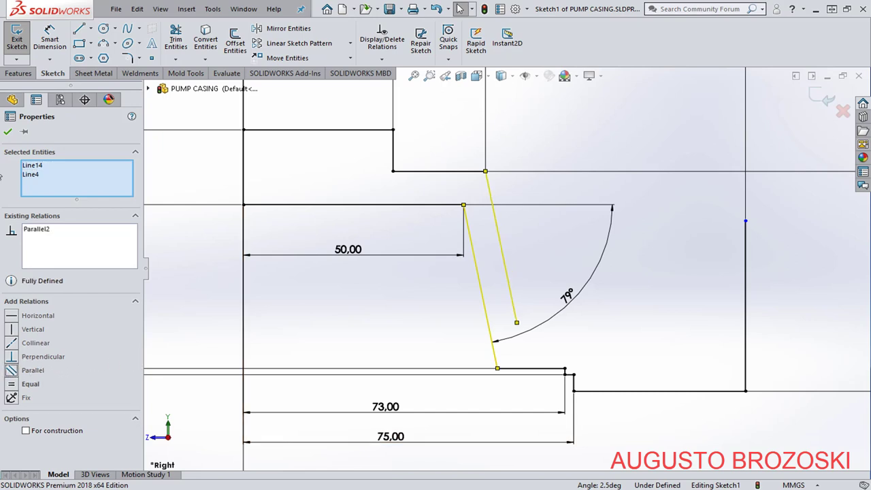
pyautogui.click(8, 133)
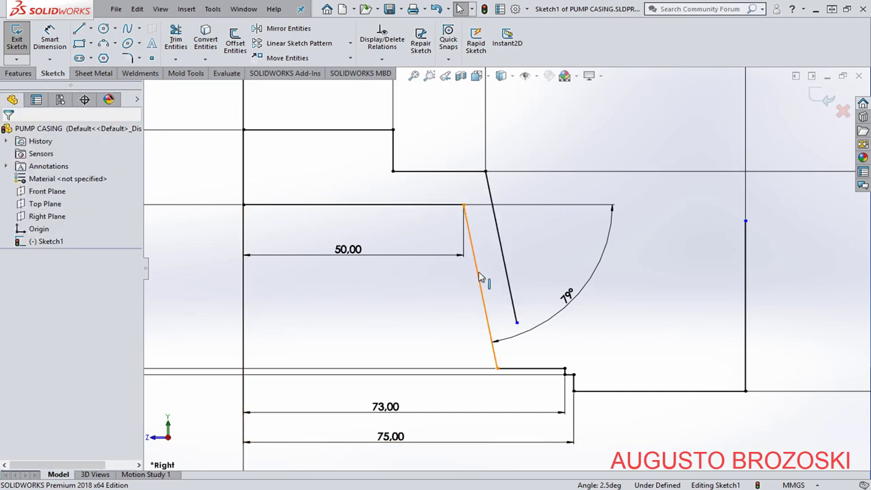
# Draw a stepped chain of lines from the slanted line's free end around the right side until the profile closes.
pyautogui.click(79, 28)
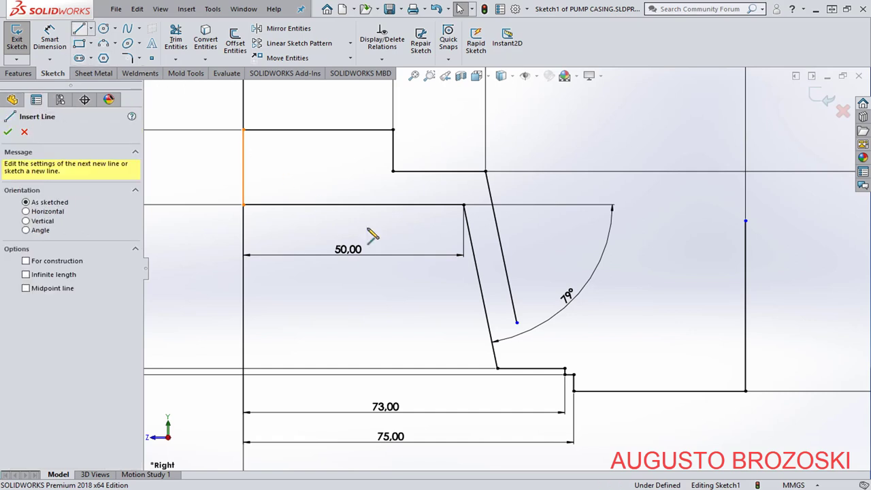
pyautogui.click(516, 324)
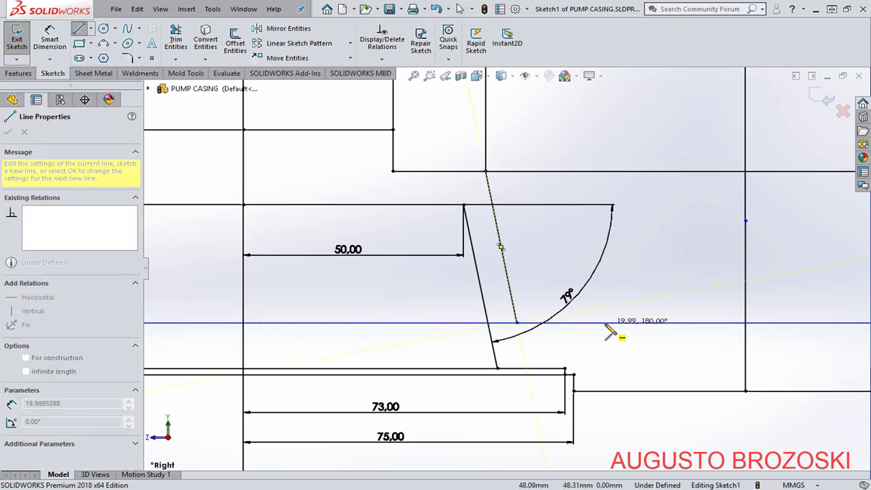
pyautogui.click(605, 323)
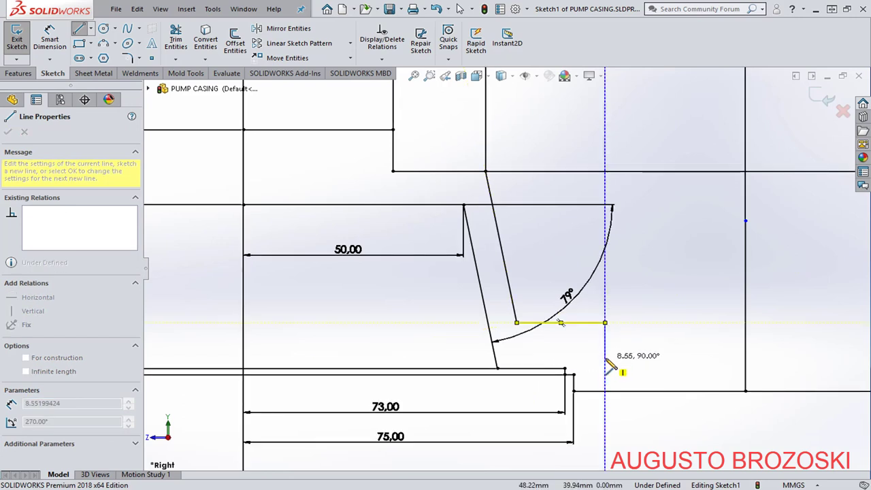
pyautogui.click(605, 358)
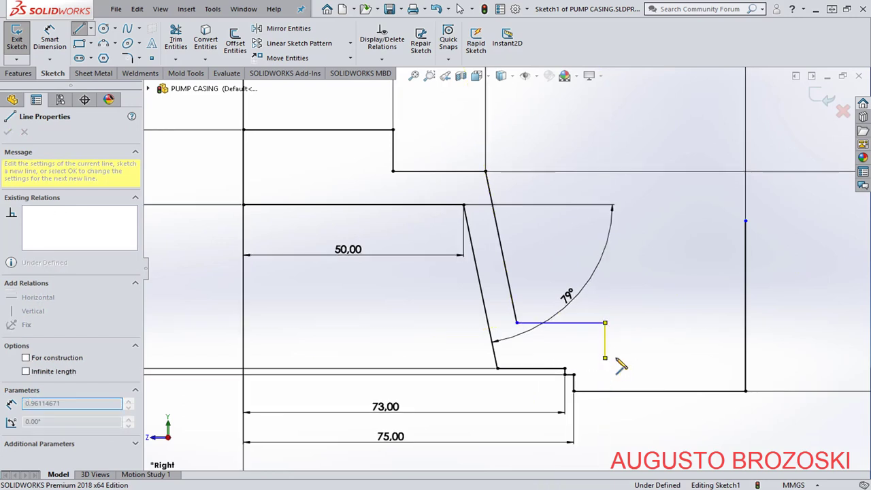
pyautogui.click(682, 357)
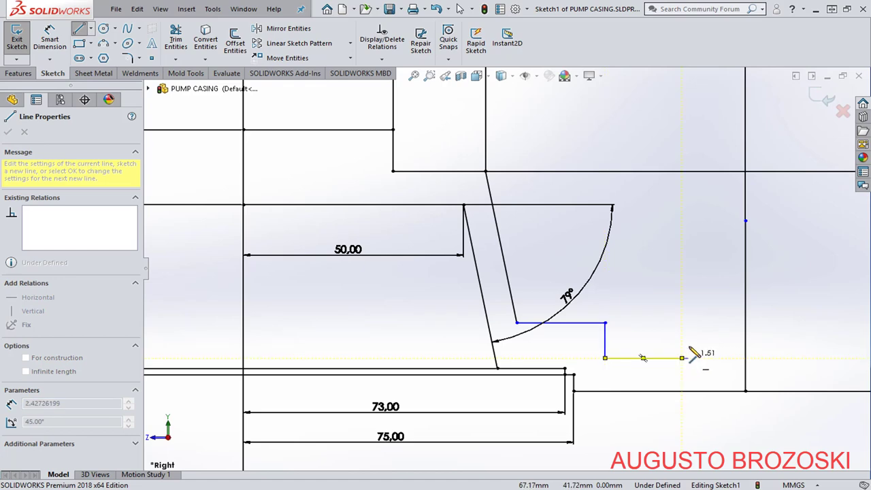
pyautogui.click(682, 182)
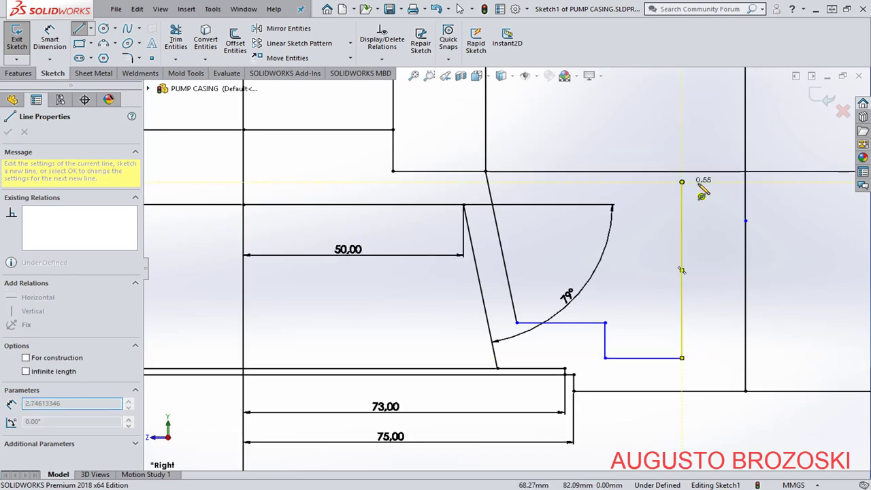
pyautogui.click(733, 183)
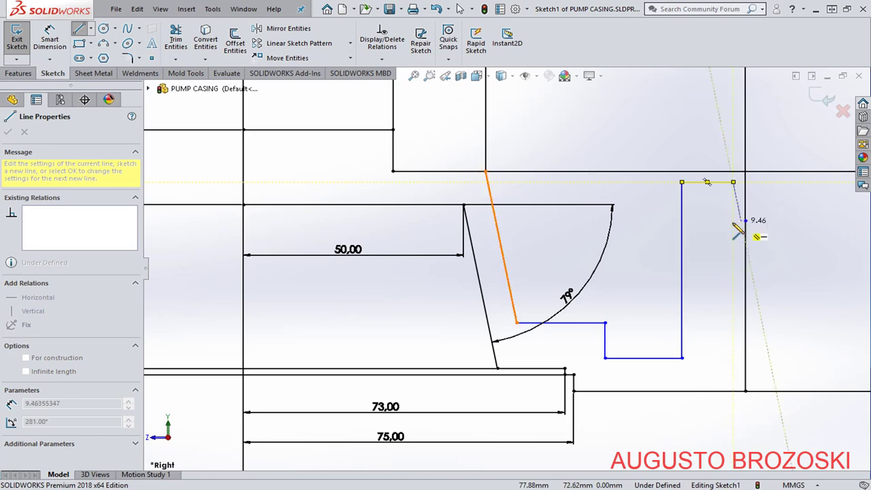
pyautogui.click(733, 221)
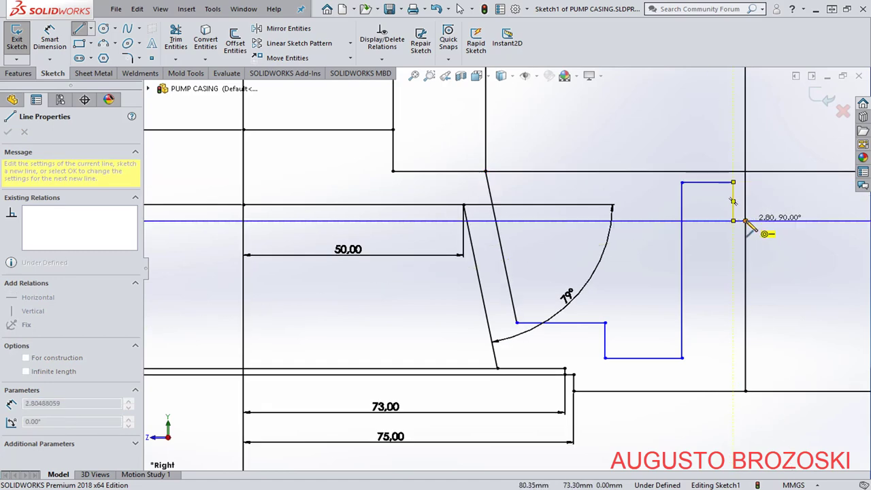
pyautogui.click(745, 220)
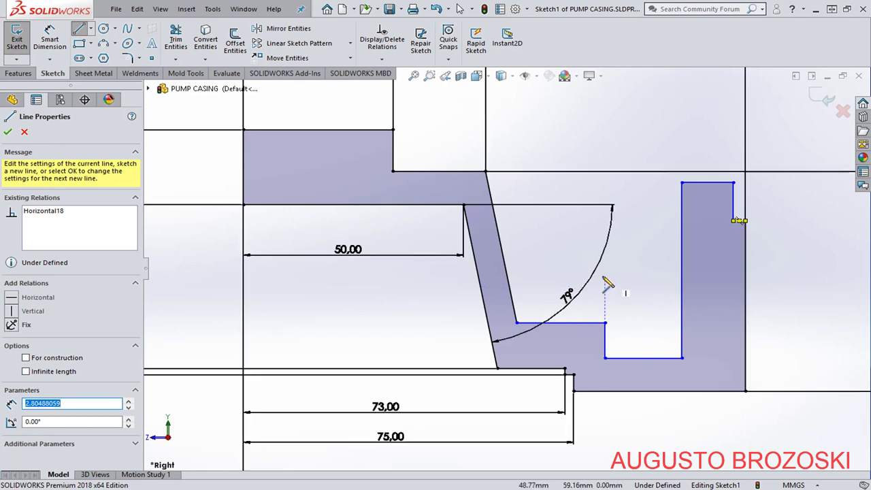
pyautogui.press('Escape')
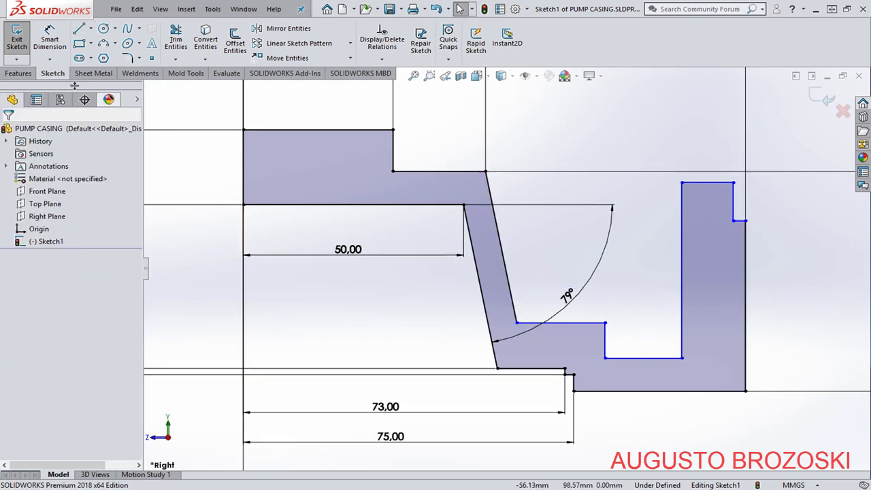
# Dimension the short inner horizontal edge about the centerline as a diameter, now reading 96.98.
pyautogui.click(49, 39)
pyautogui.scroll(4, 600, 289)
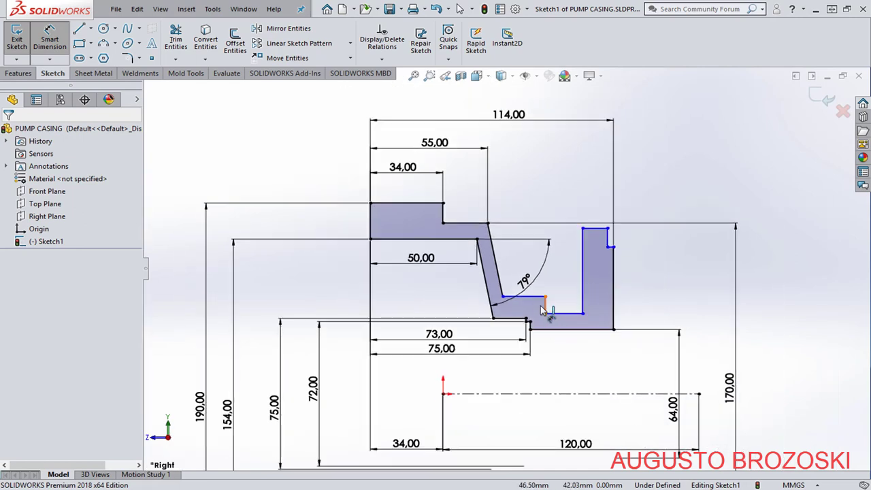
pyautogui.click(539, 298)
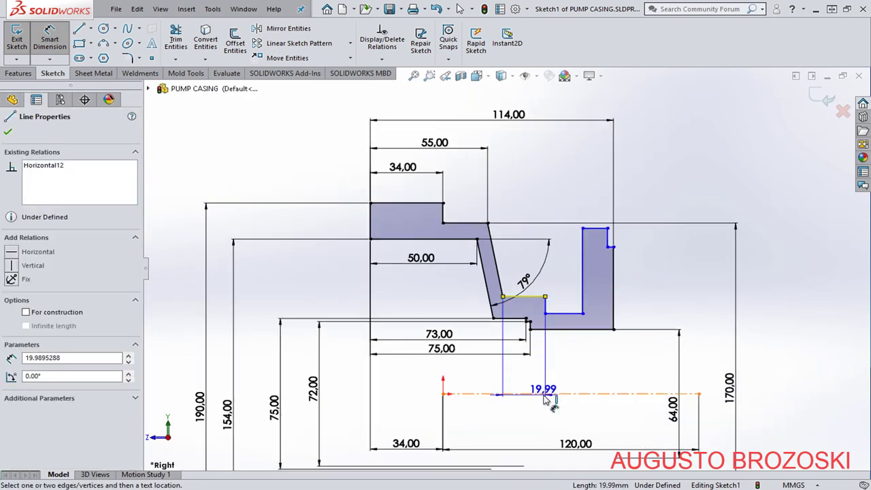
pyautogui.click(616, 393)
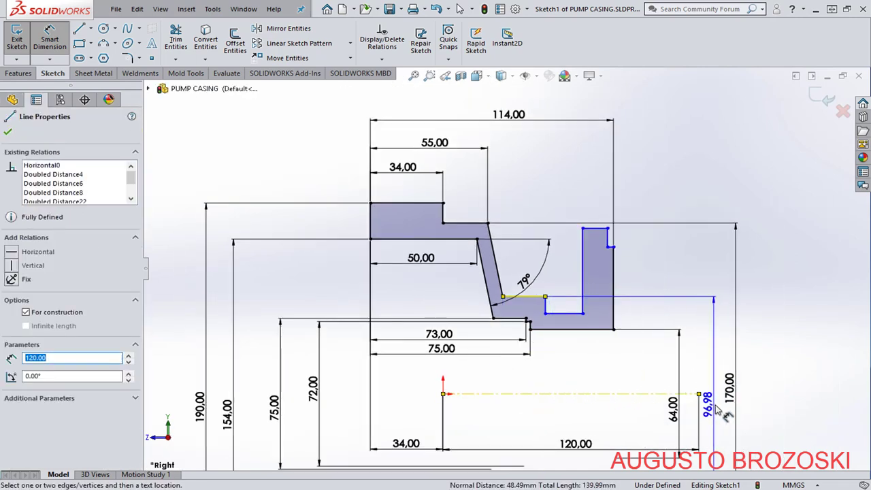
pyautogui.click(716, 409)
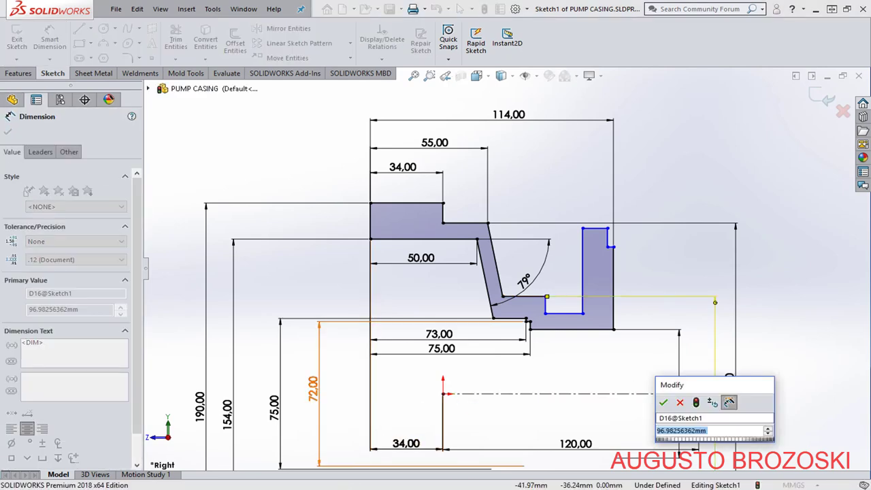
# Switch to the pump drawing to read the Section A-A diameter.
pyautogui.hotkey('alt', 'Tab')
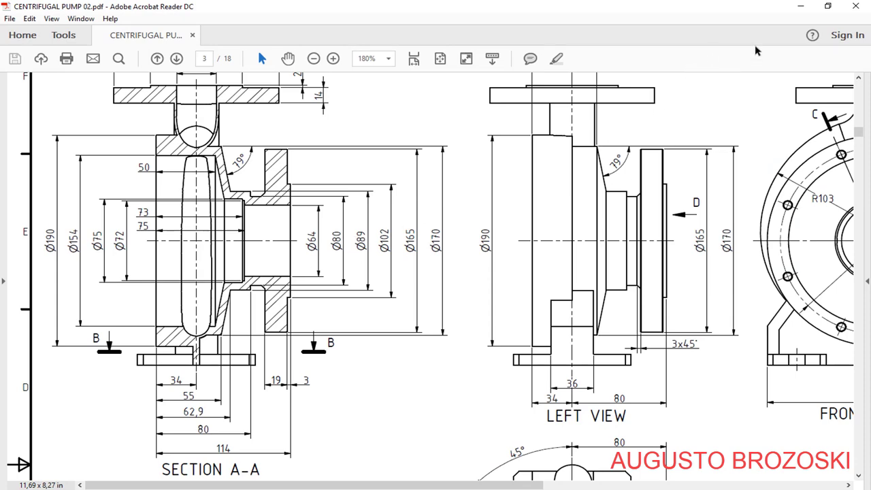
# Set the pending diameter to 64 and dimension the short horizontal line as an 80 diameter.
pyautogui.click(796, 8)
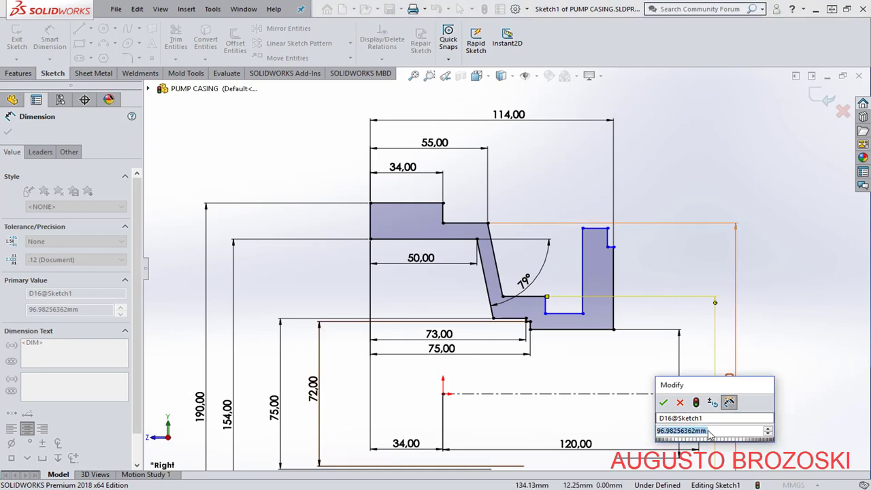
pyautogui.write('64')
pyautogui.press('Return')
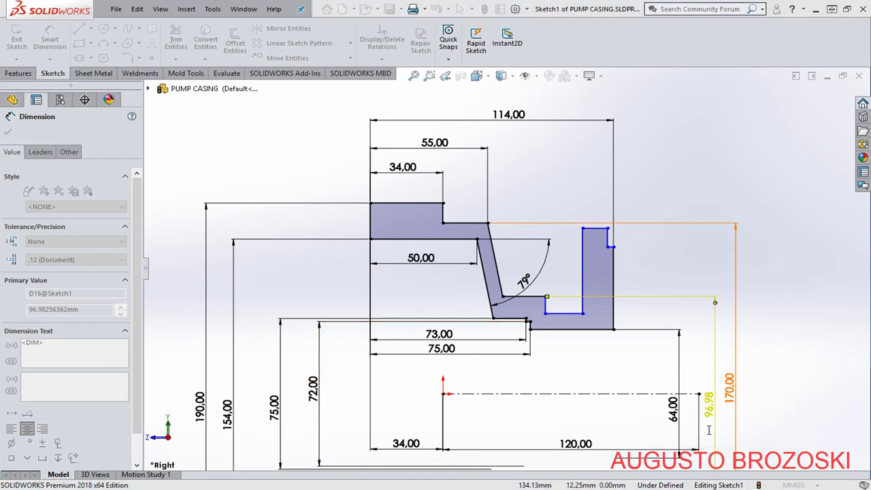
pyautogui.click(566, 321)
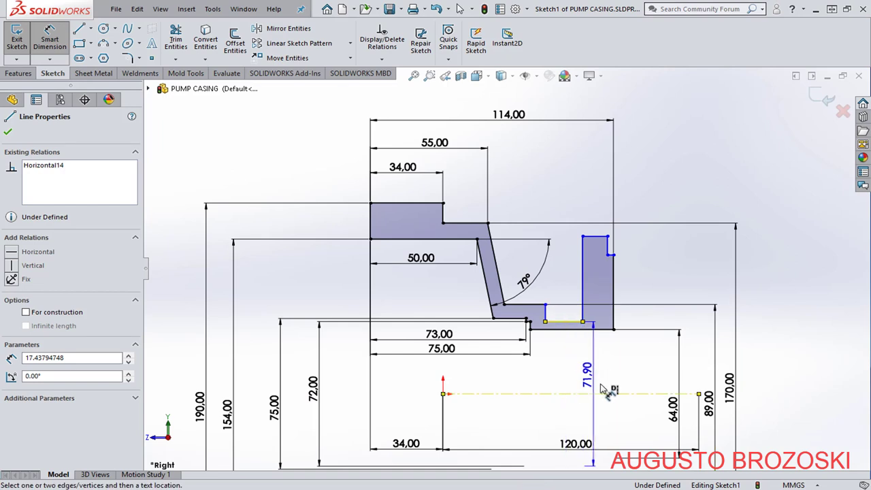
pyautogui.click(720, 392)
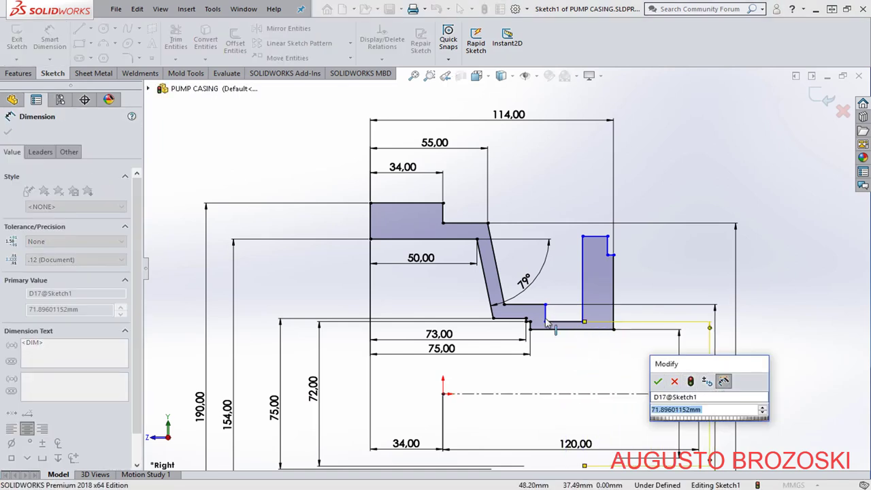
pyautogui.write('80')
pyautogui.press('Return')
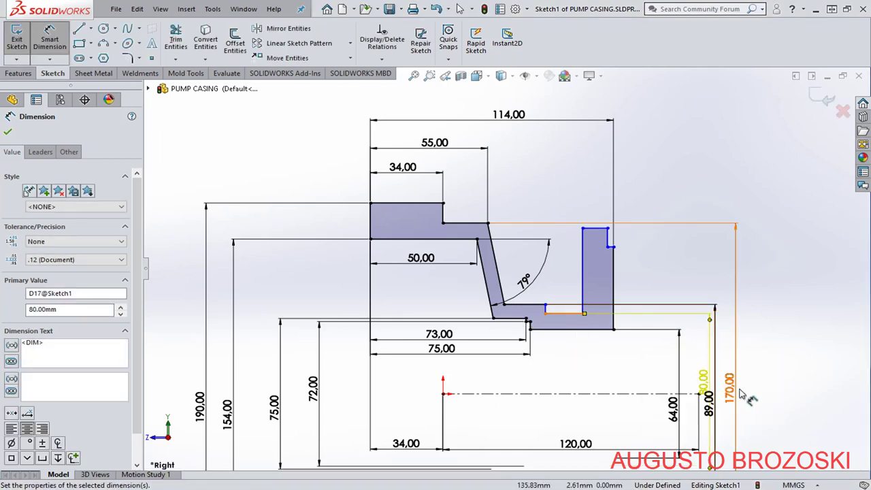
# Spread the 170.00 and 80.00 diameter dimensions out to the right.
pyautogui.press('Escape')
pyautogui.moveTo(745, 389); pyautogui.dragTo(786, 389)
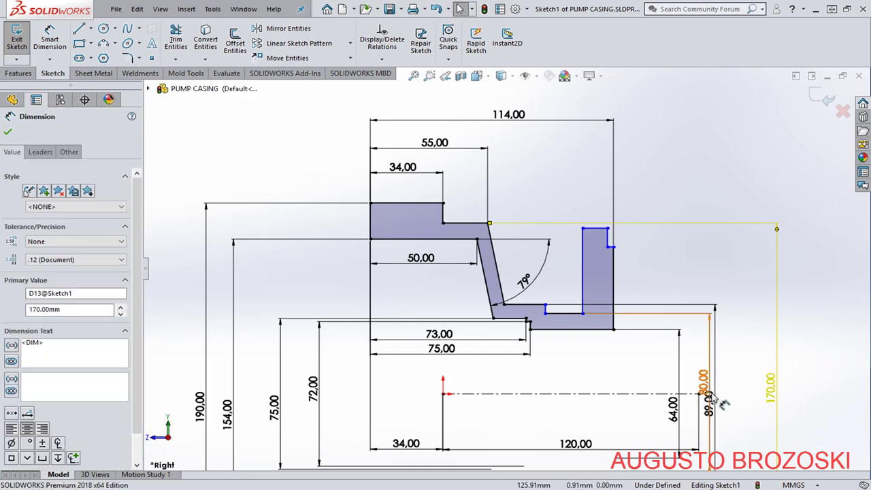
pyautogui.moveTo(711, 400); pyautogui.dragTo(752, 411)
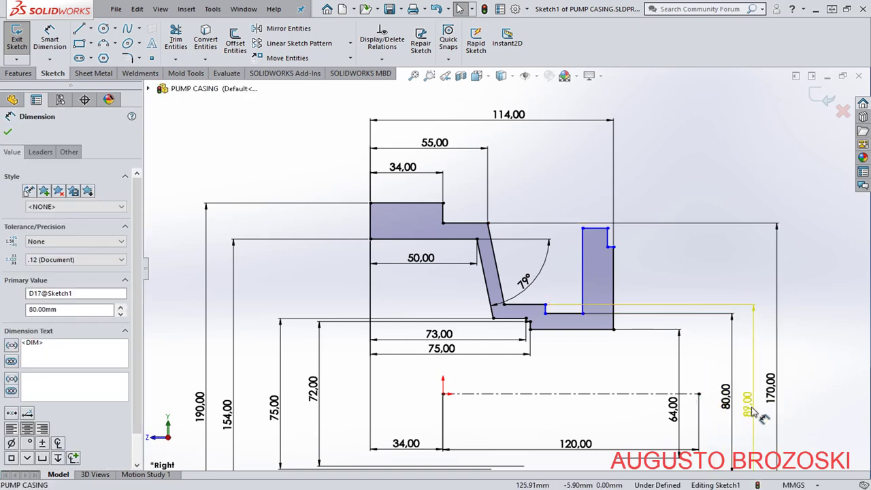
pyautogui.click(791, 358)
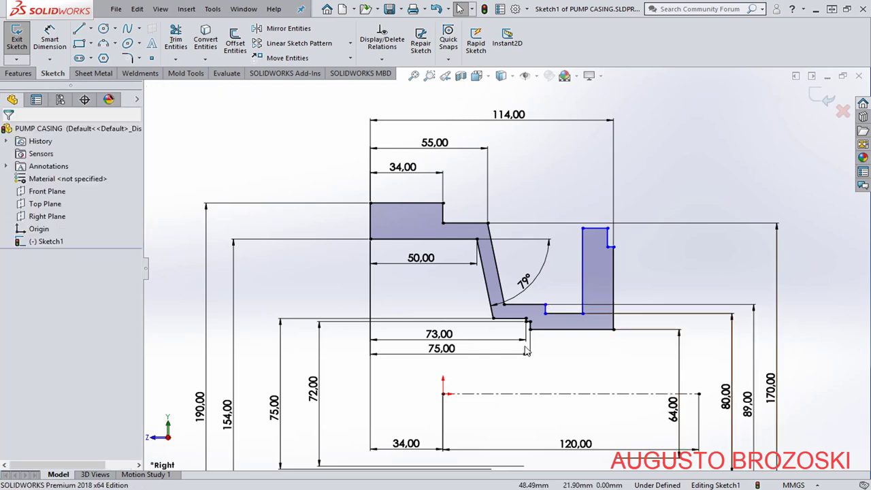
# Dimension the left edge height at 18 and the horizontal length to the lower corner as 80.
pyautogui.click(53, 41)
pyautogui.click(370, 216)
pyautogui.click(365, 206)
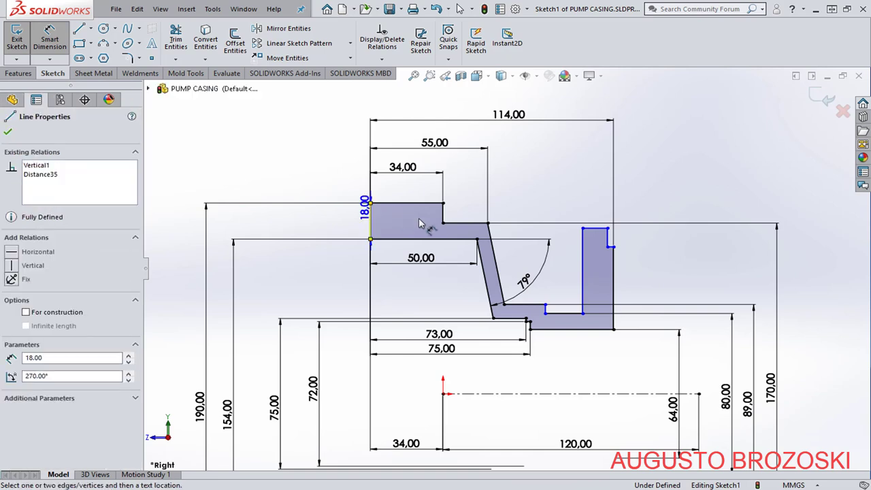
pyautogui.click(545, 305)
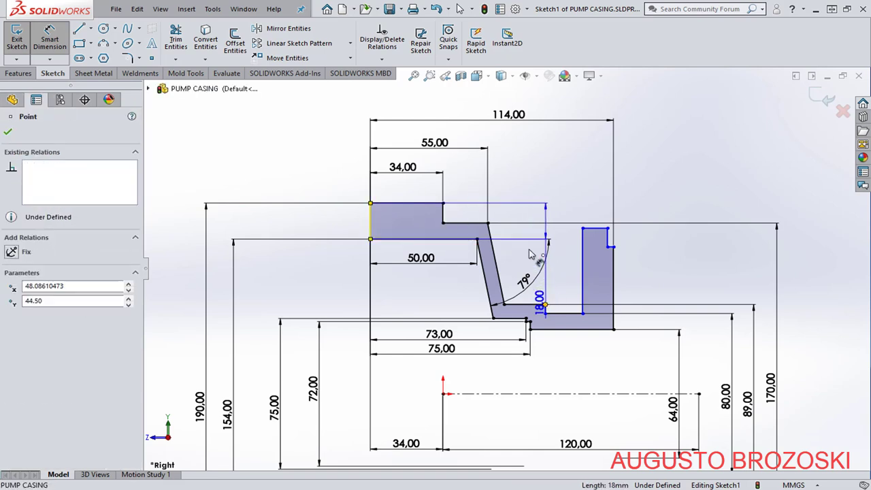
pyautogui.click(486, 141)
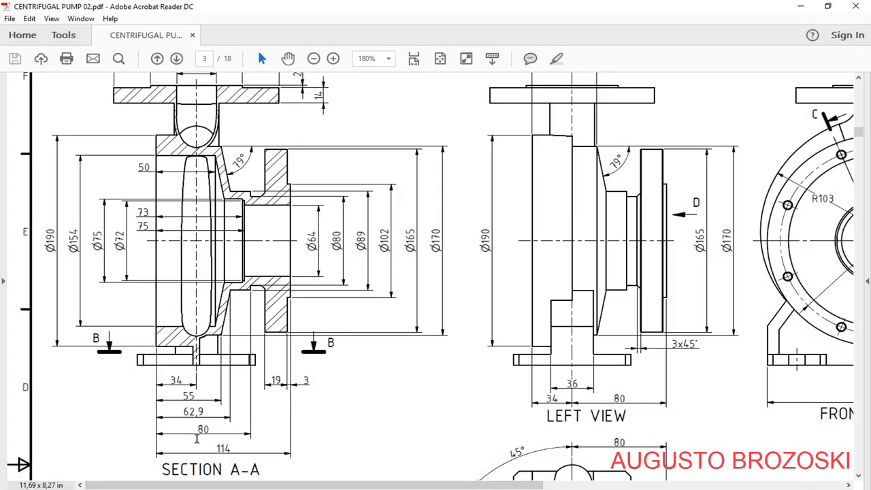
pyautogui.click(803, 8)
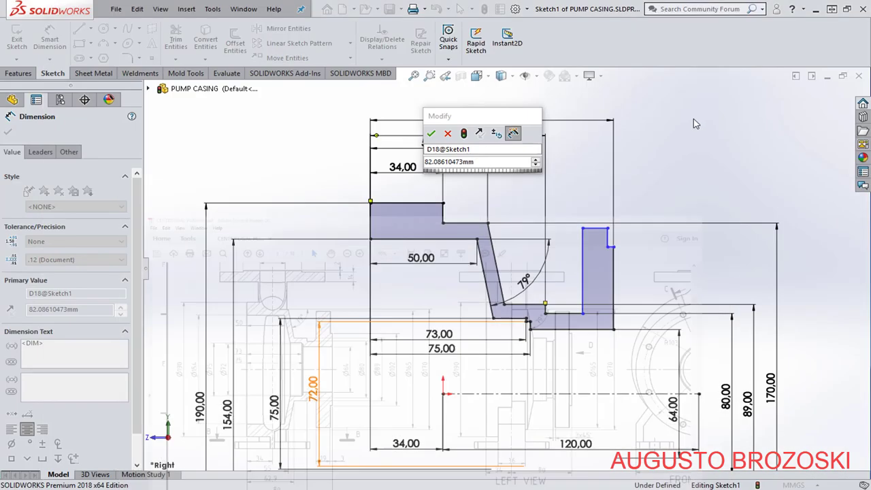
pyautogui.click(481, 170)
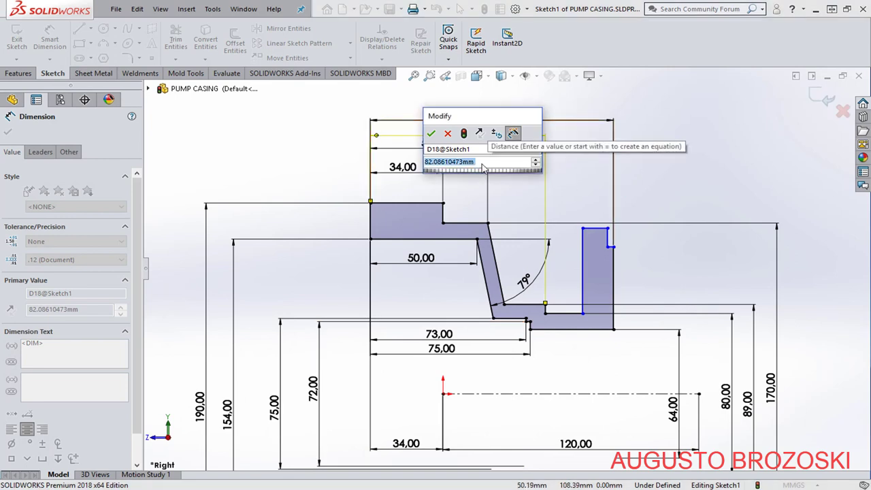
pyautogui.write('80')
pyautogui.press('Return')
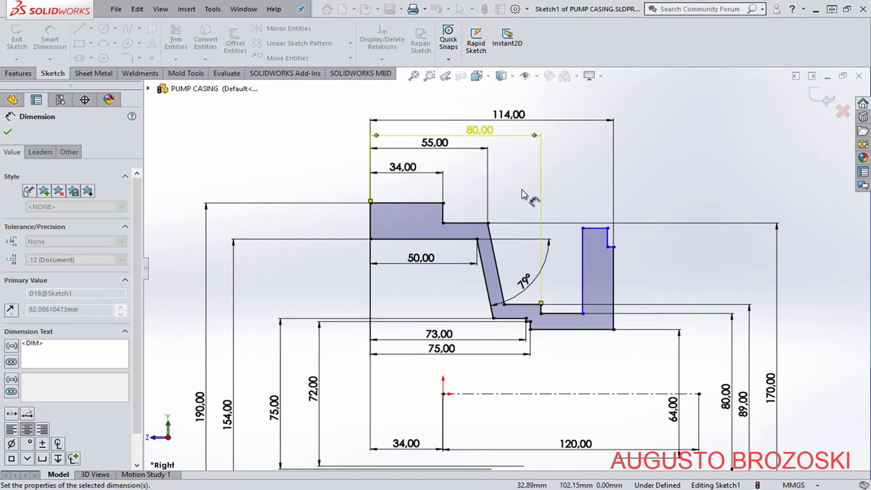
pyautogui.click(619, 201)
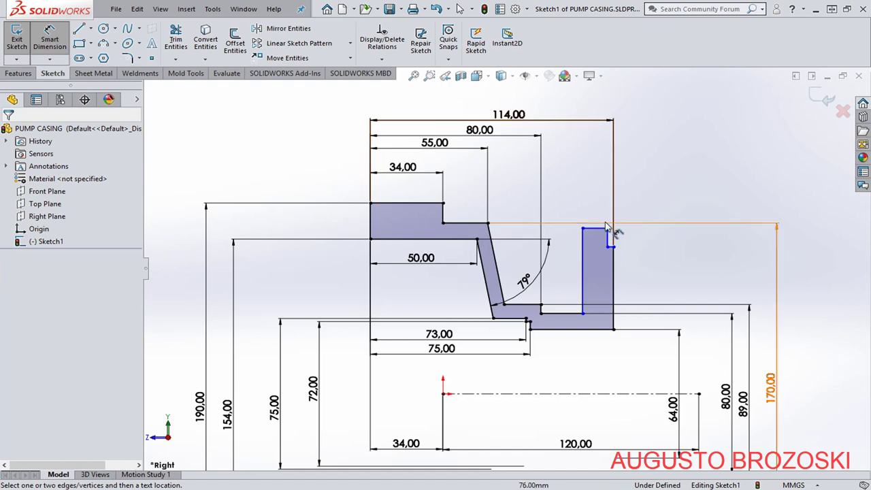
# Add a 3 mm flange step width and pick the flange's top edge.
pyautogui.click(613, 230)
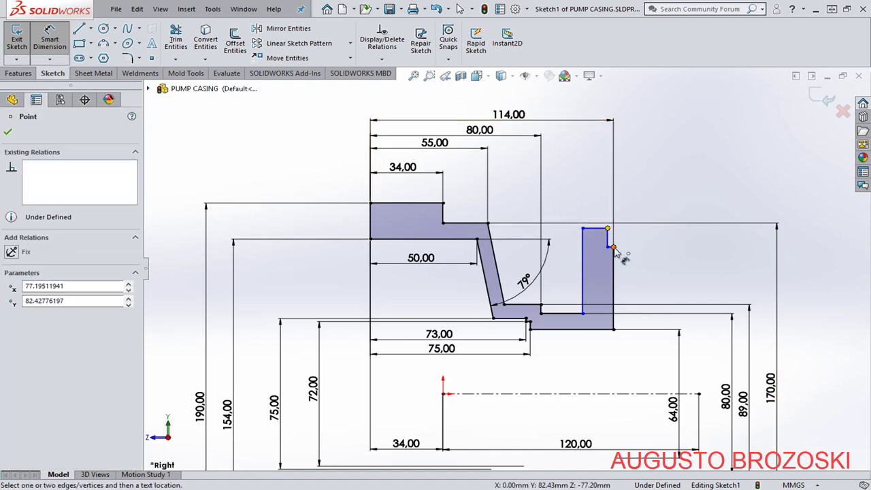
pyautogui.click(613, 247)
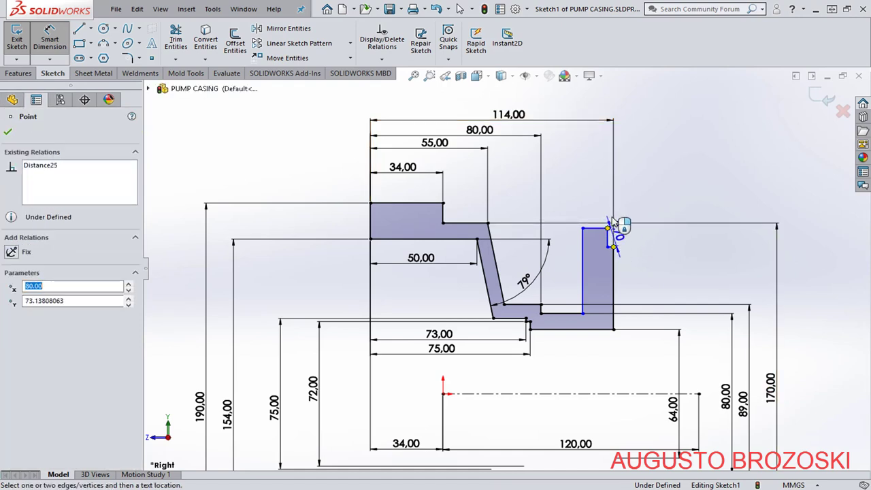
pyautogui.click(612, 163)
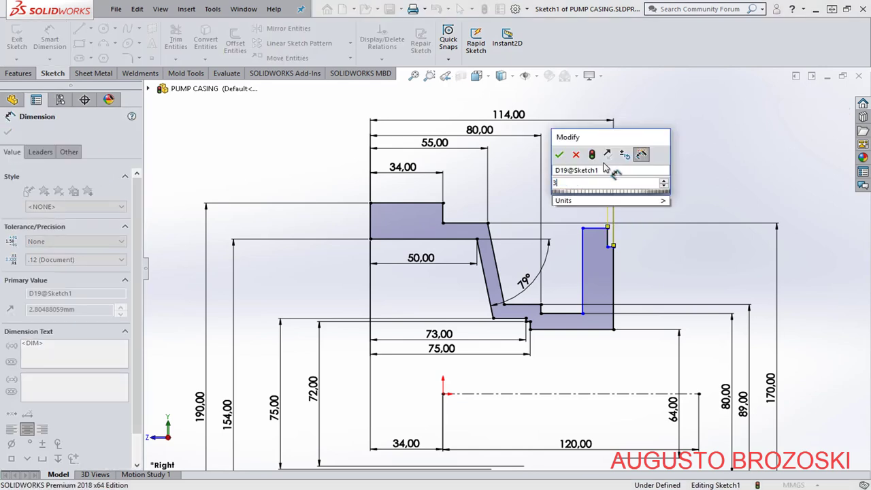
pyautogui.write('3')
pyautogui.press('Return')
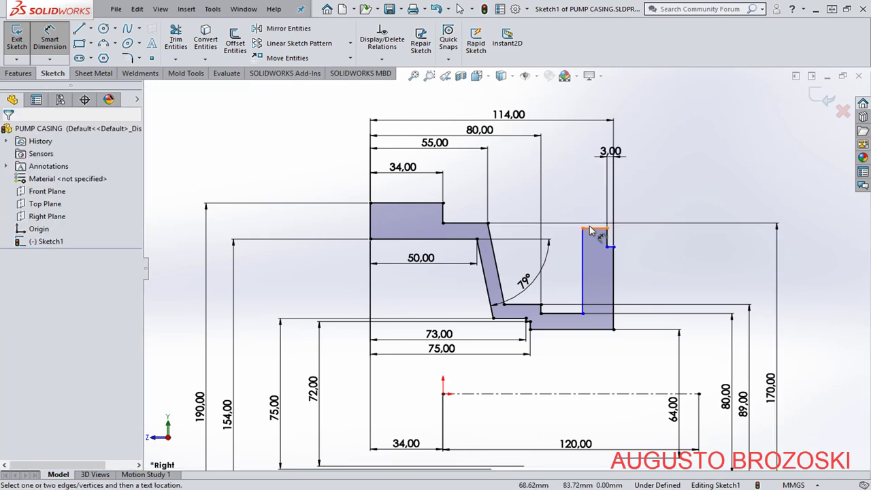
pyautogui.click(594, 228)
# Set the flange's top width to 19 mm, checked against the pump drawing.
pyautogui.click(595, 180)
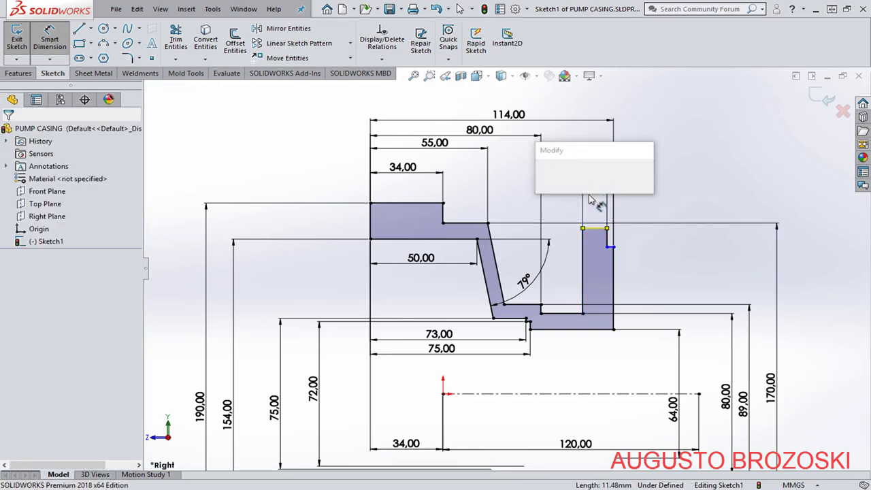
pyautogui.hotkey('alt', 'Tab')
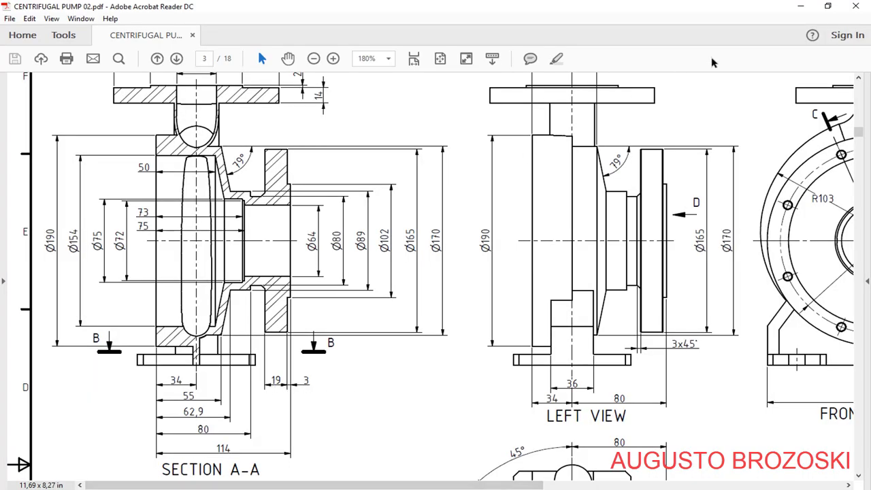
pyautogui.click(800, 8)
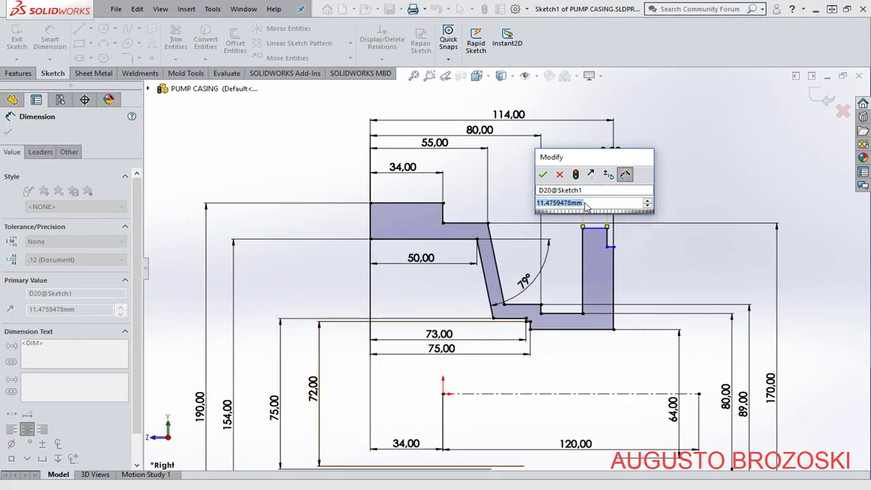
pyautogui.write('19')
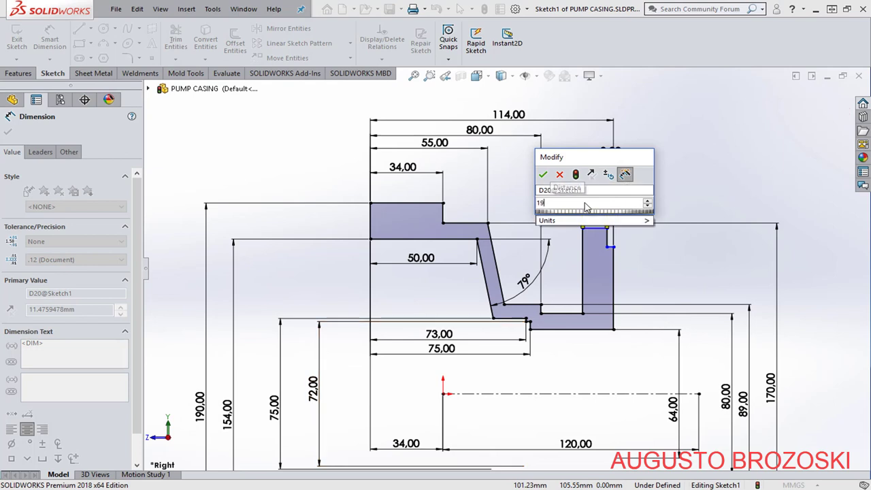
pyautogui.press('Return')
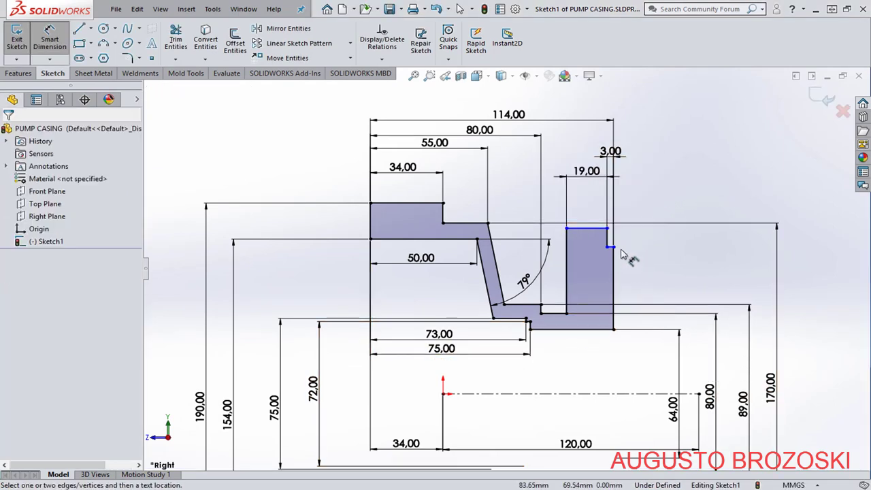
# Dimension the flange's right step point as a 102 diameter about the centerline.
pyautogui.click(613, 247)
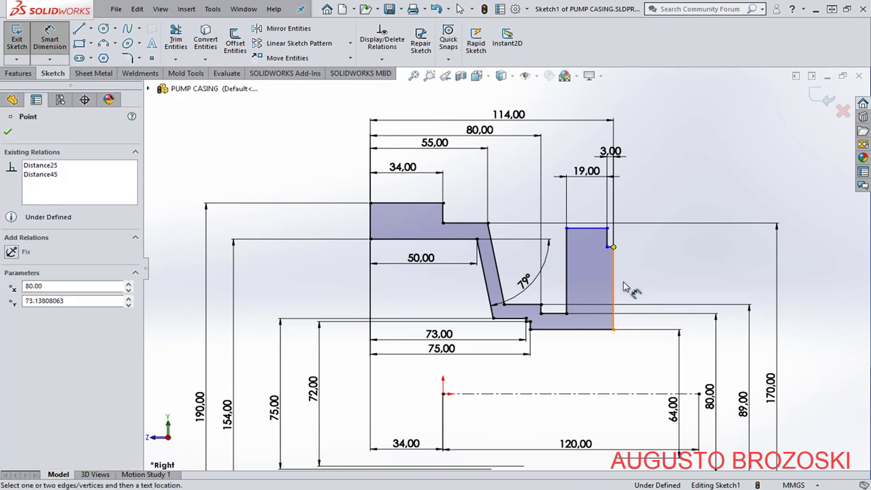
pyautogui.click(578, 394)
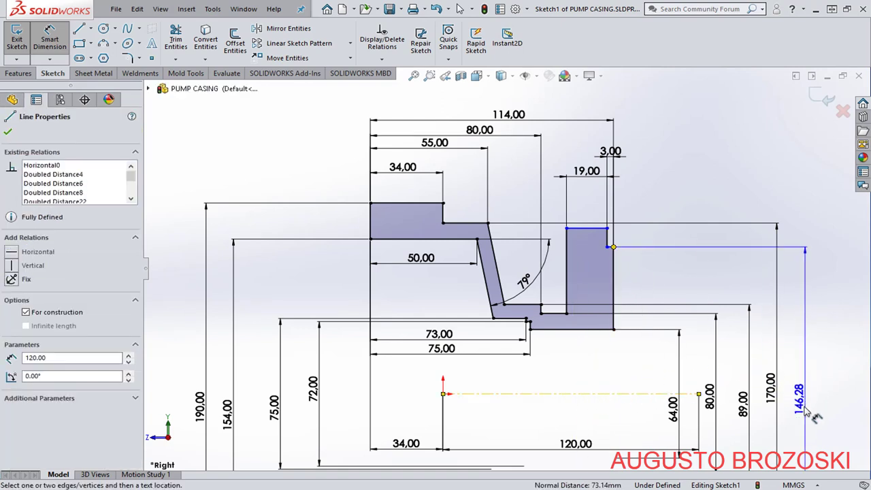
pyautogui.click(770, 407)
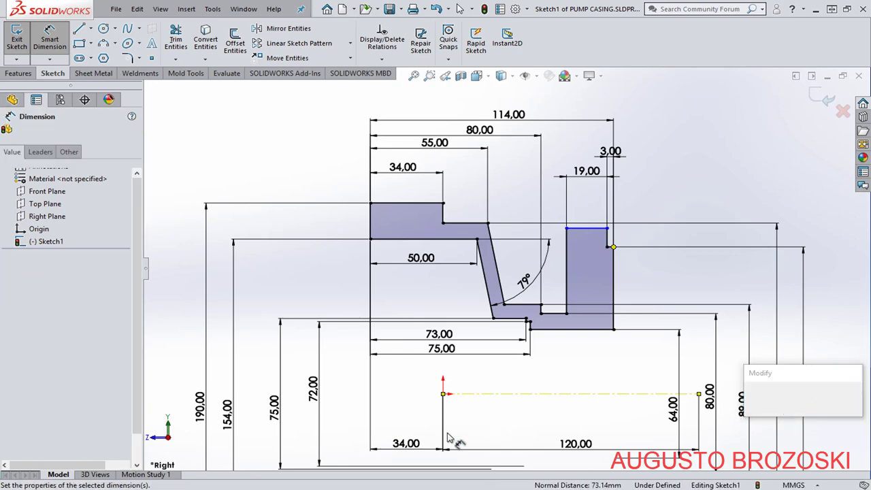
pyautogui.hotkey('alt', 'Tab')
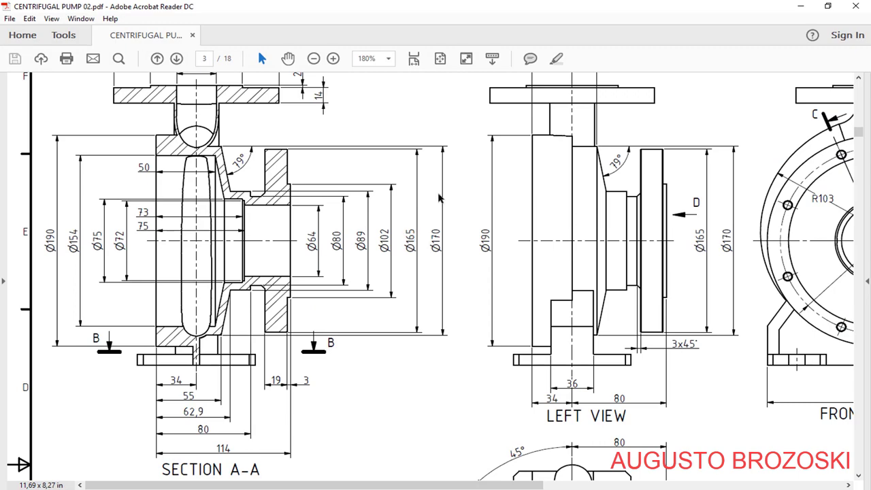
pyautogui.click(803, 5)
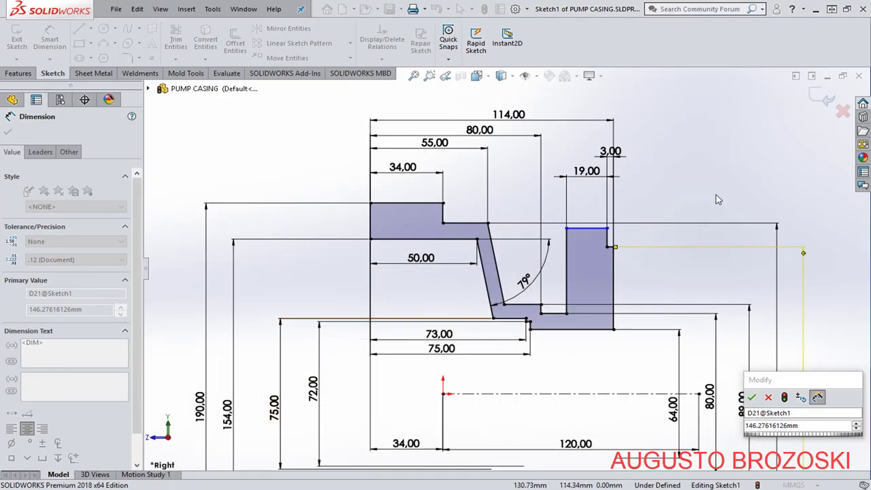
pyautogui.doubleClick(794, 426)
pyautogui.write('102')
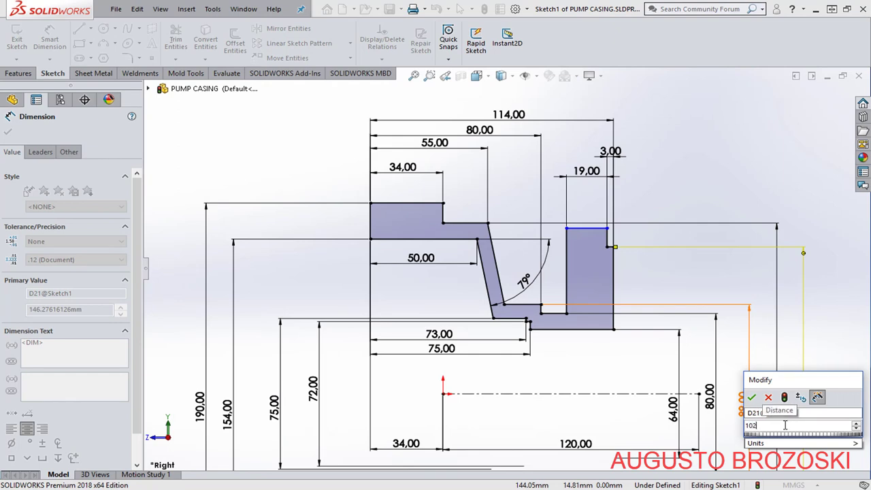
pyautogui.press('Return')
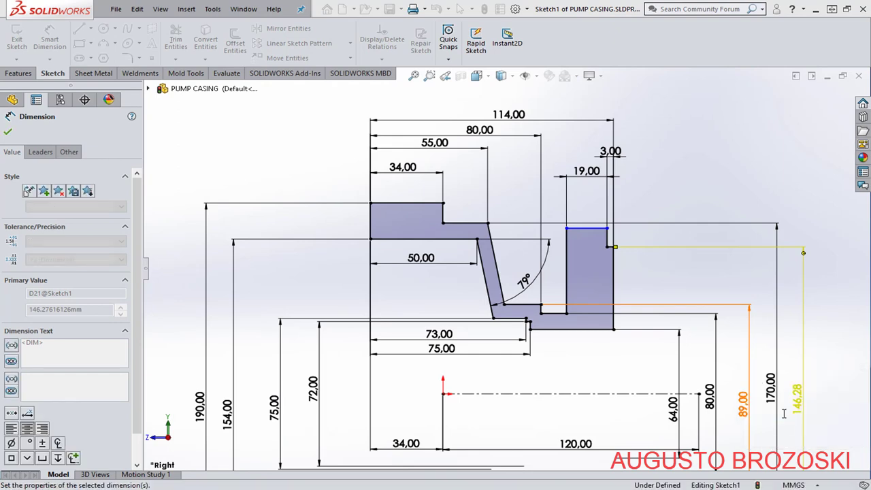
# Dimension the flange's top edge to a 165 mm diameter, fully defining the sketch.
pyautogui.click(597, 231)
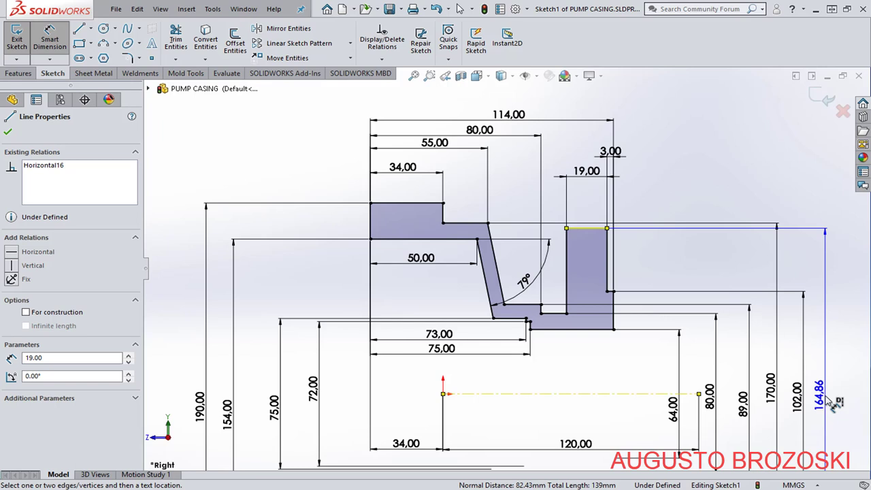
pyautogui.click(831, 401)
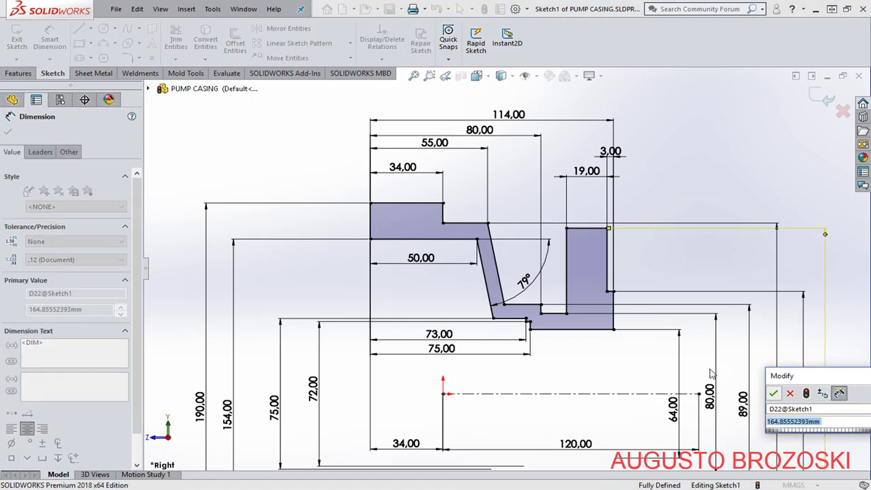
pyautogui.write('16')
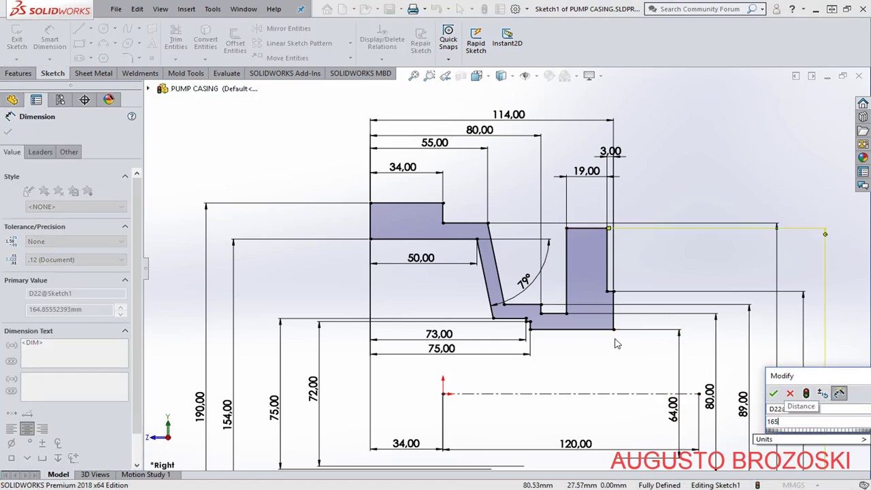
pyautogui.write('5')
pyautogui.press('Return')
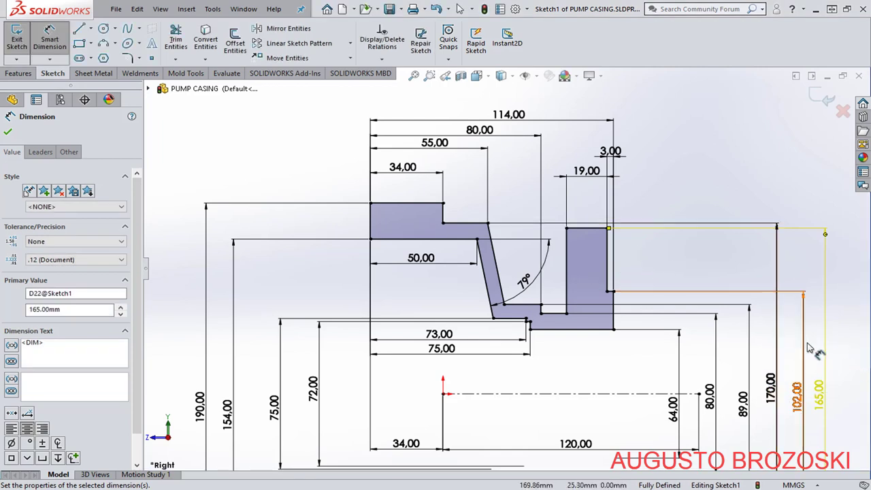
pyautogui.press('Escape')
# Rearrange the 170, 102 and 165 dimensions into neat order on the right.
pyautogui.moveTo(785, 392)
pyautogui.mouseDown()
pyautogui.moveTo(847, 392)
pyautogui.moveTo(766, 402)
pyautogui.moveTo(783, 403)
pyautogui.mouseUp()
pyautogui.click(811, 403)
pyautogui.click(833, 392)
pyautogui.moveTo(833, 392); pyautogui.dragTo(817, 392)
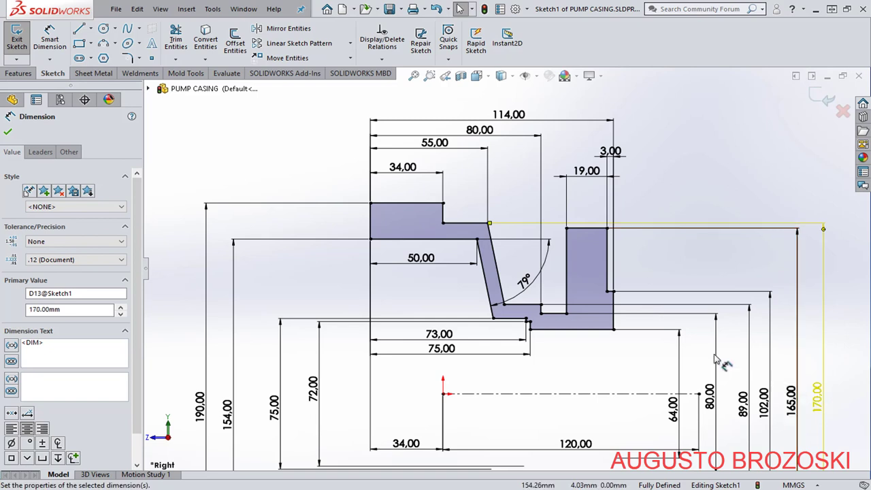
pyautogui.click(670, 179)
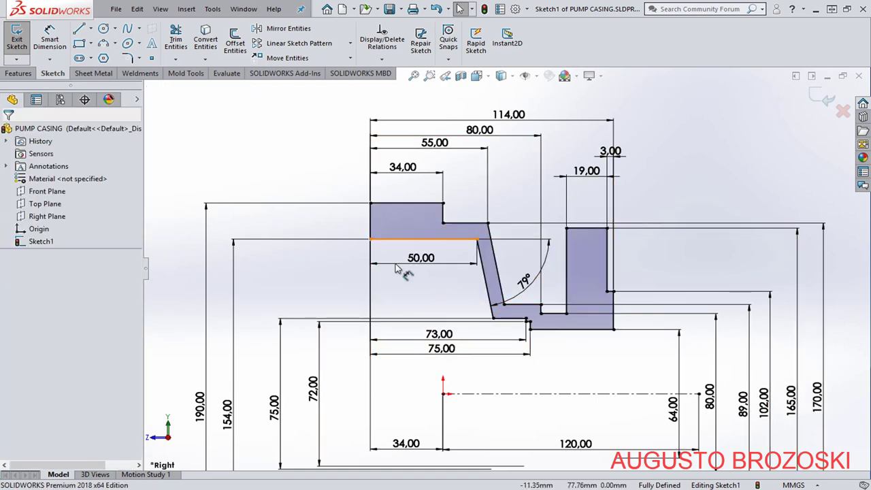
# Exit the sketch, view it isometrically, and revolve the profile 360° around the centreline.
pyautogui.click(823, 100)
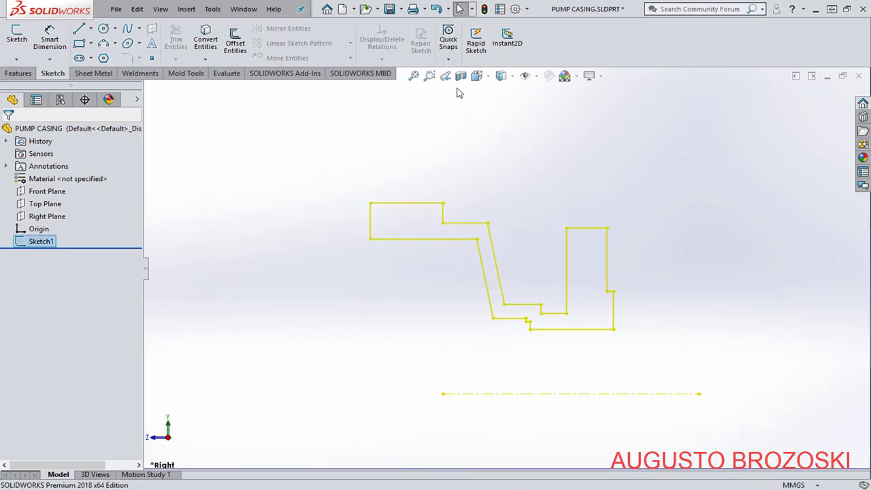
pyautogui.click(477, 76)
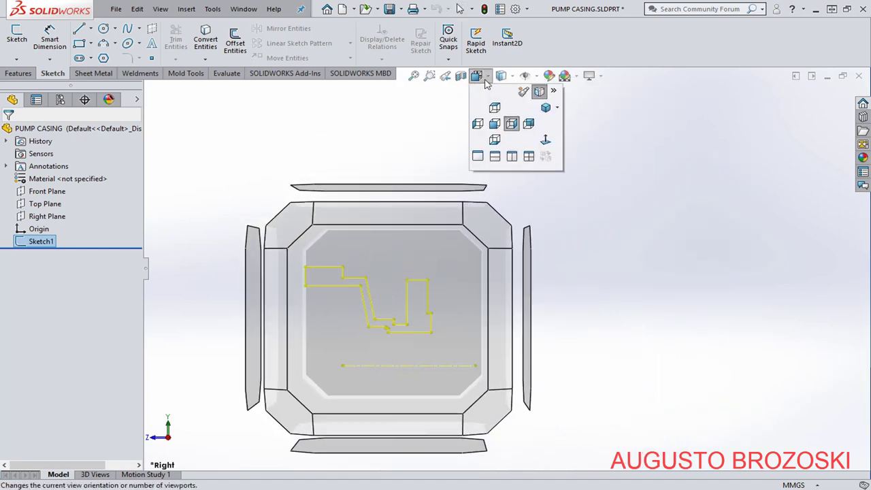
pyautogui.click(545, 108)
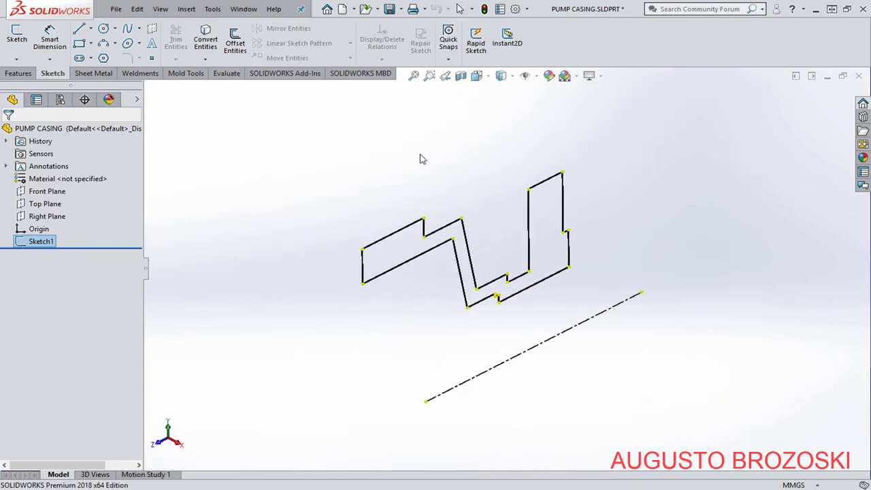
pyautogui.click(22, 75)
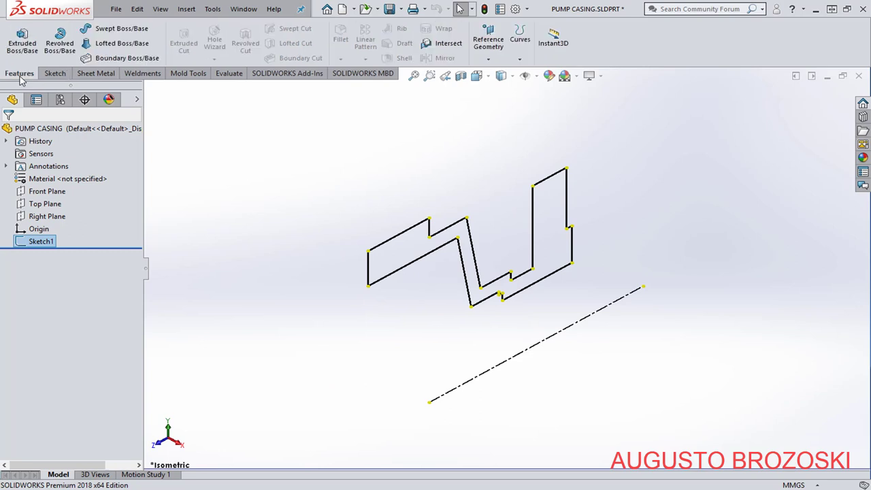
pyautogui.click(64, 50)
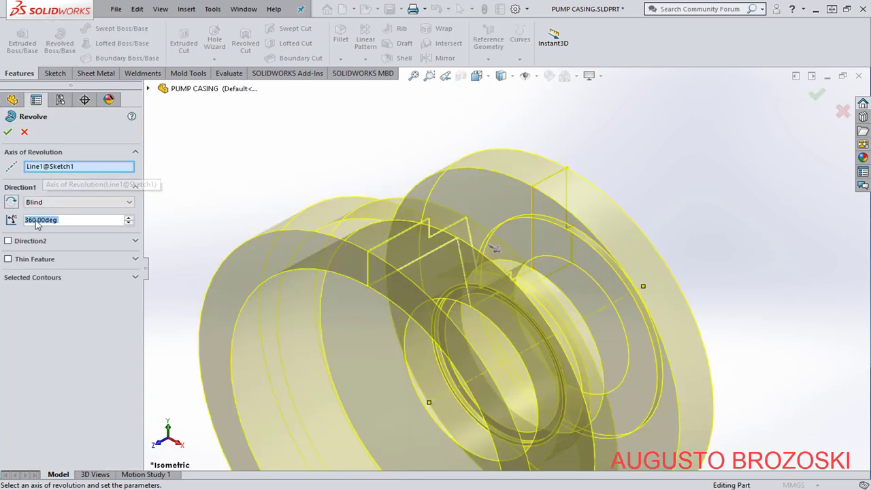
pyautogui.click(9, 132)
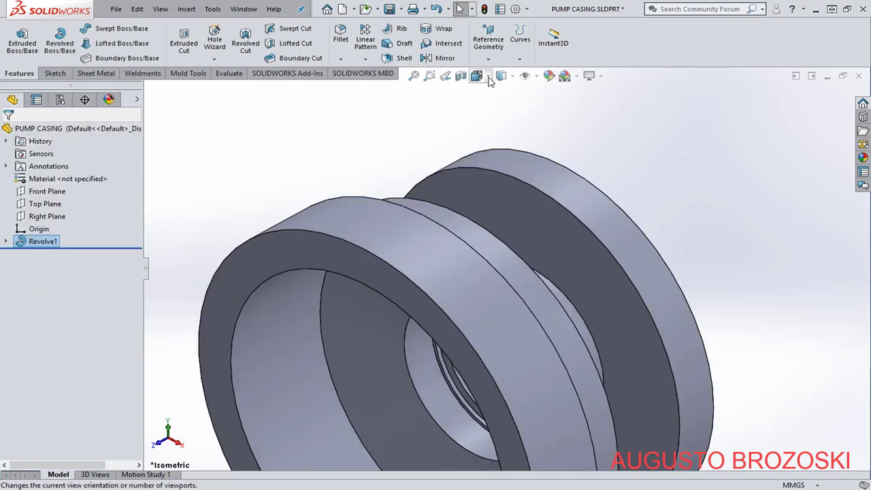
# Reorient the revolved part to isometric and save it.
pyautogui.click(487, 79)
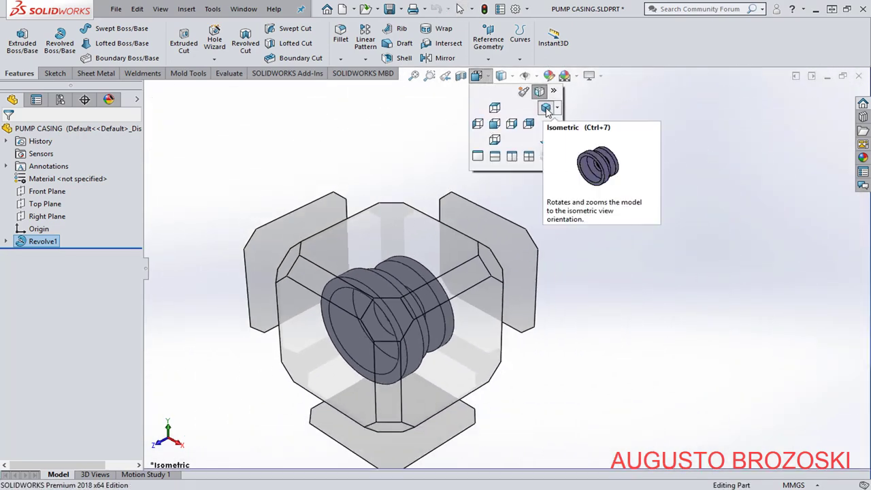
pyautogui.click(546, 109)
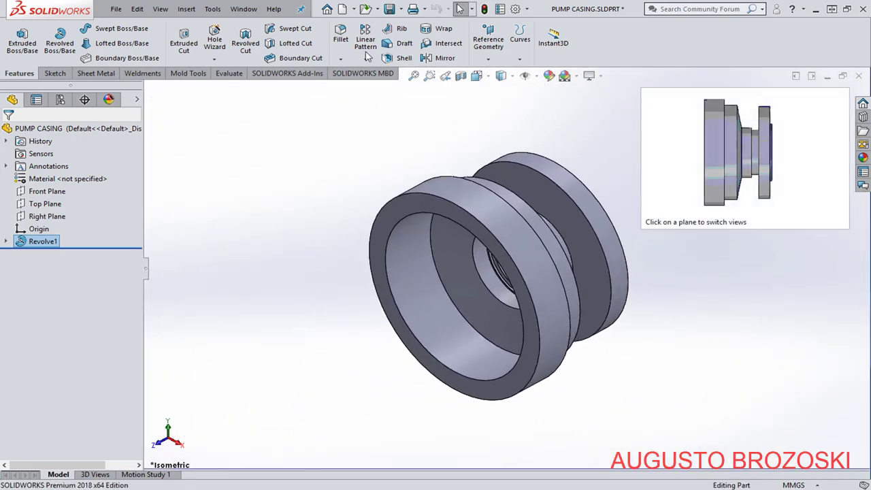
pyautogui.click(389, 9)
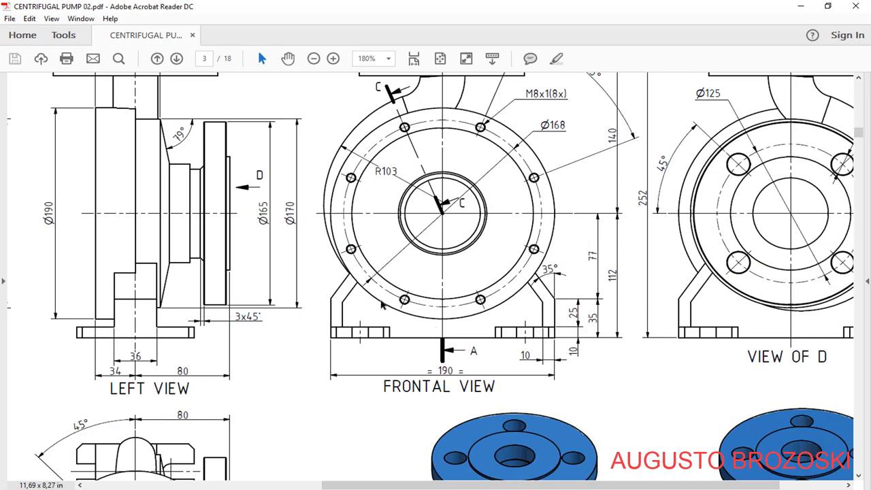
# Scroll through the pump drawing's views, then minimize Acrobat Reader.
pyautogui.scroll(-10, 382, 305)
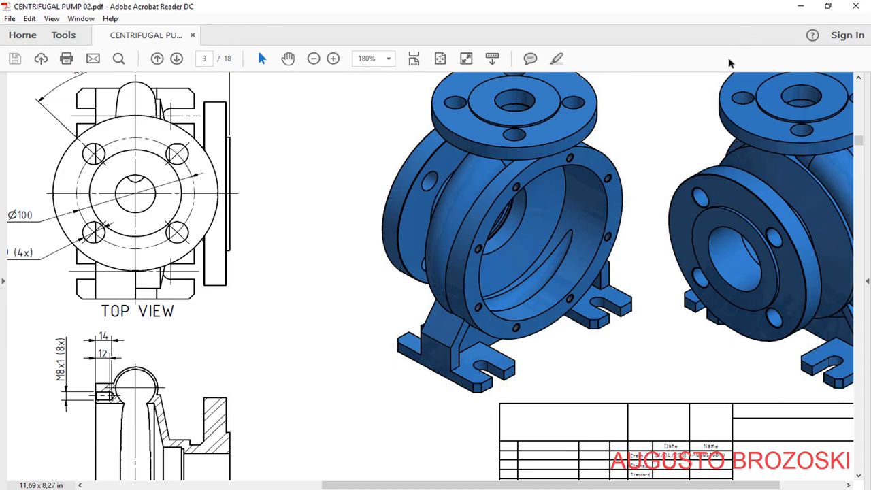
pyautogui.scroll(10, 547, 225)
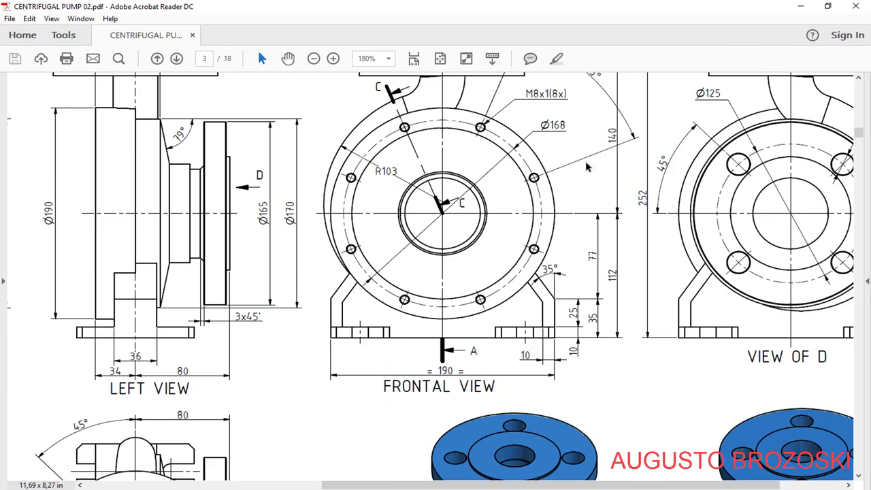
pyautogui.click(798, 8)
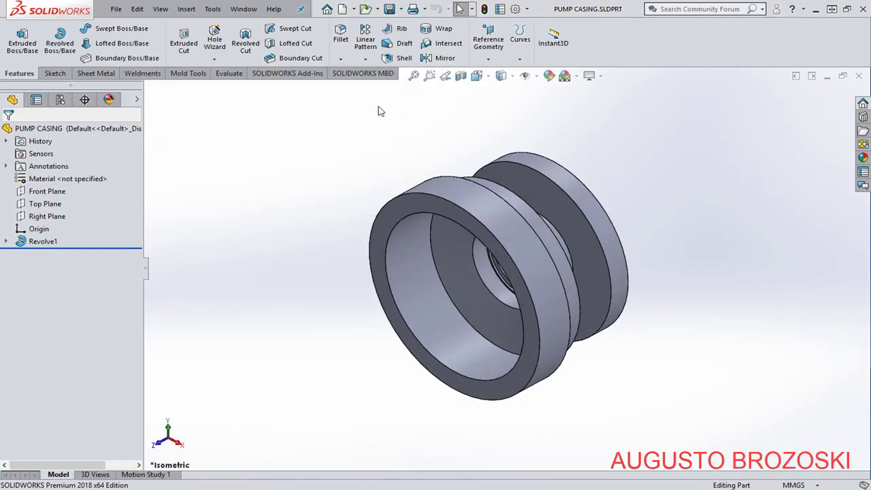
# Start Sketch2 on the Front Plane and turn on a section view.
pyautogui.click(53, 73)
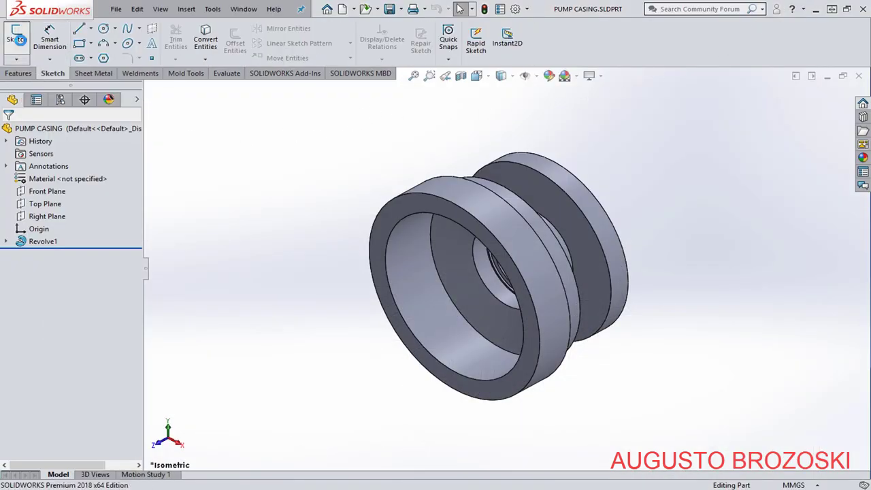
pyautogui.click(18, 35)
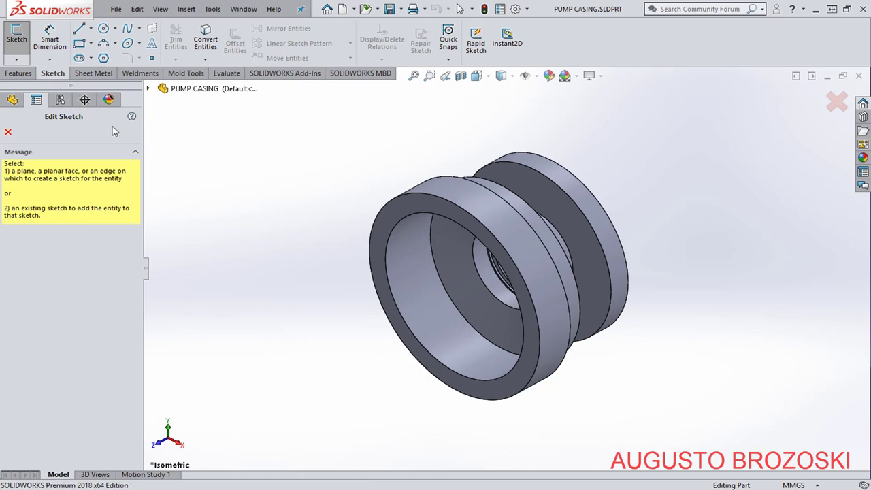
pyautogui.click(149, 92)
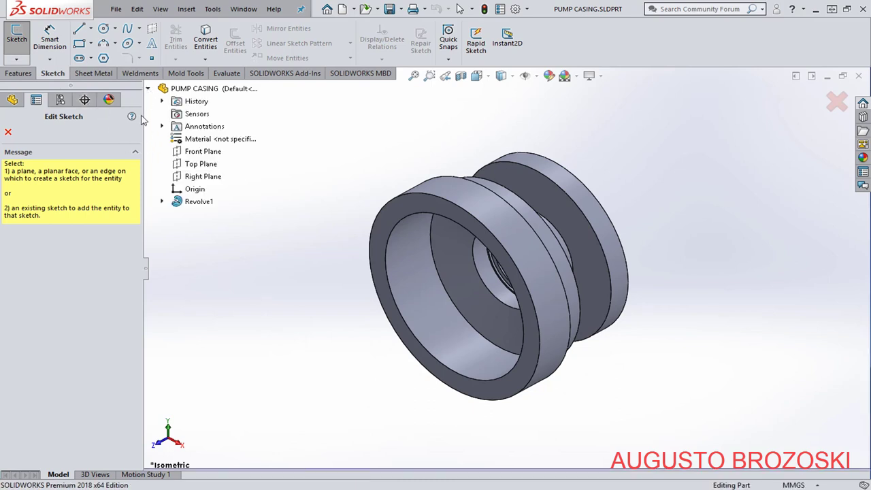
pyautogui.click(202, 153)
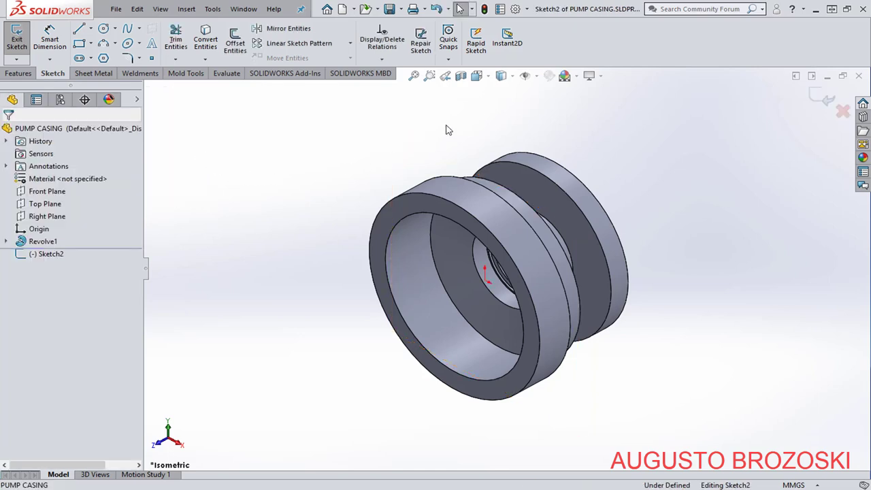
pyautogui.click(461, 76)
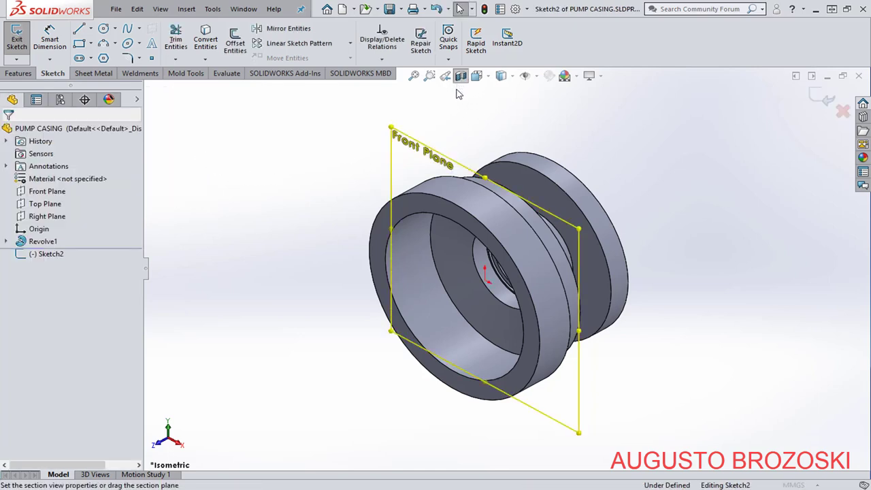
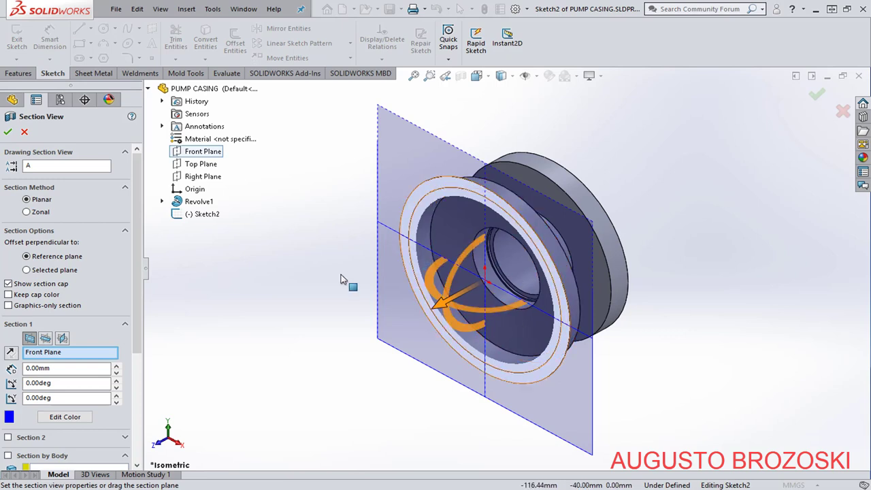
# Close the section view and turn the view Normal To Sketch2.
pyautogui.click(8, 134)
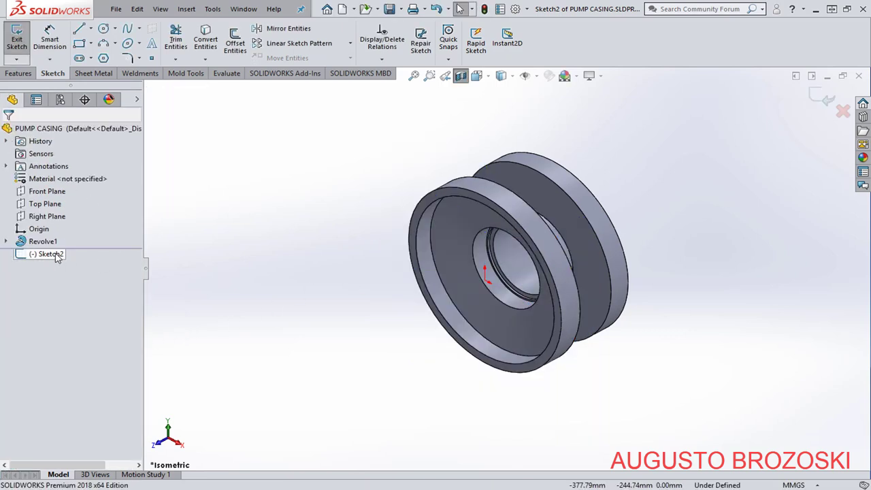
pyautogui.rightClick(66, 258)
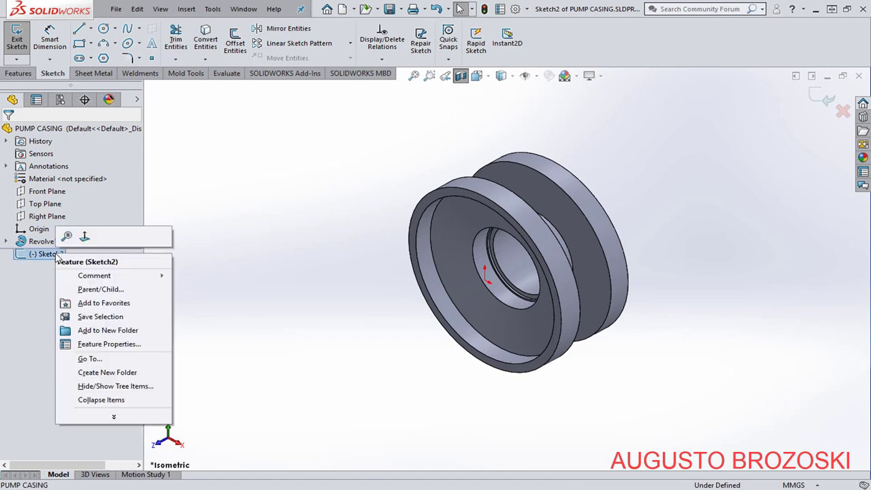
pyautogui.click(84, 237)
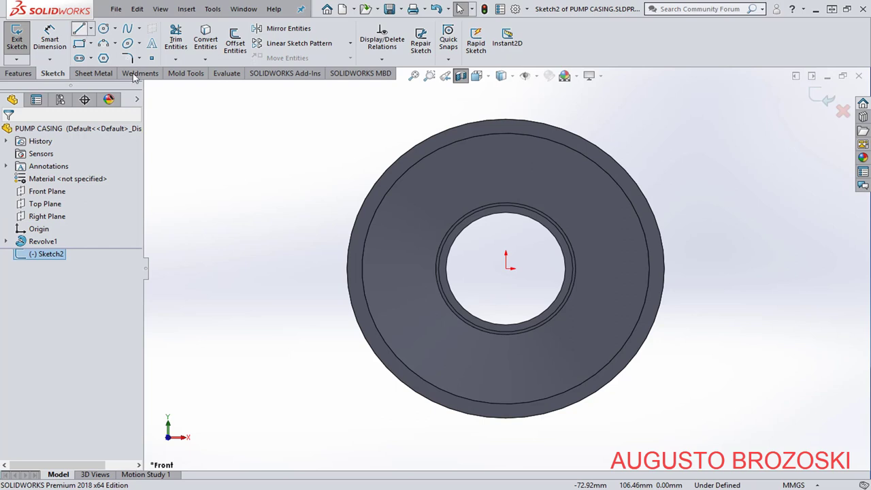
# Draw the right foot outline: slanted side, vertical leg, bottom edge, second leg, second slanted side.
pyautogui.scroll(-2, 632, 412)
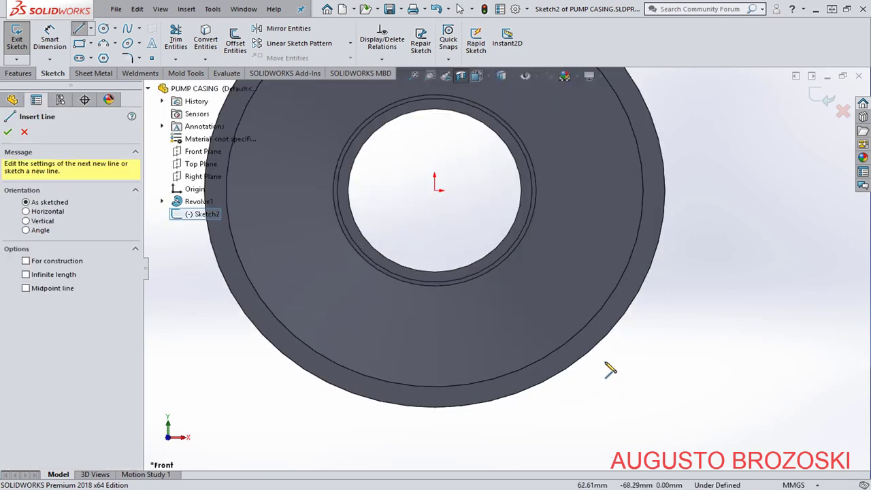
pyautogui.click(579, 304)
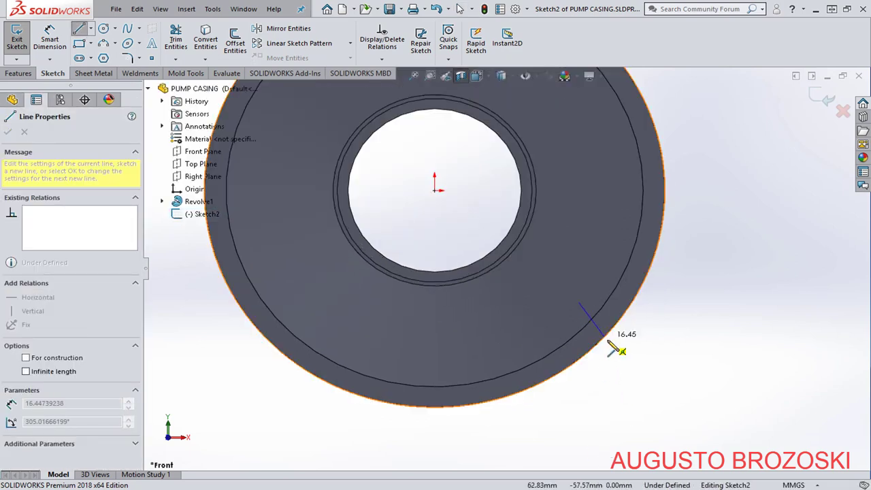
pyautogui.click(632, 366)
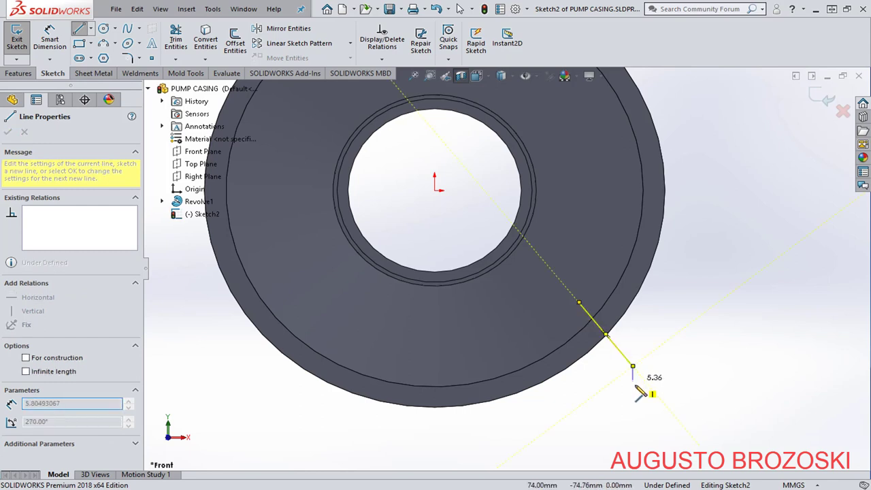
pyautogui.click(633, 433)
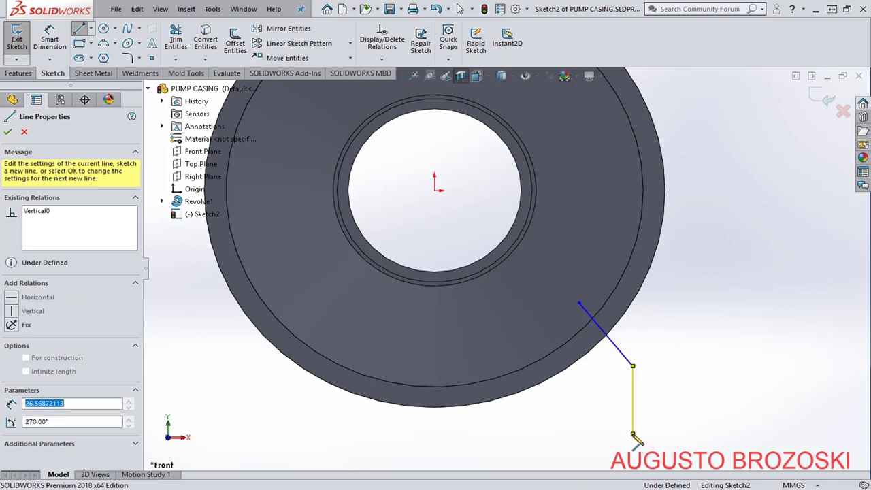
pyautogui.click(596, 433)
pyautogui.click(596, 382)
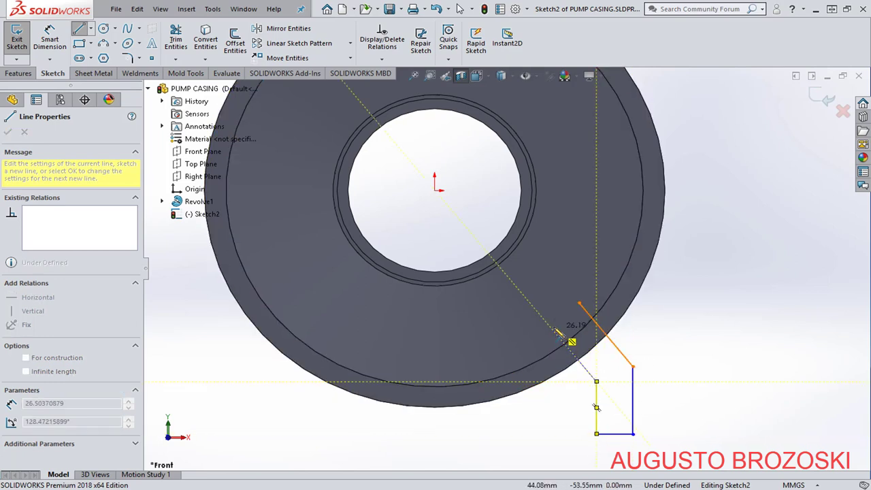
pyautogui.click(549, 325)
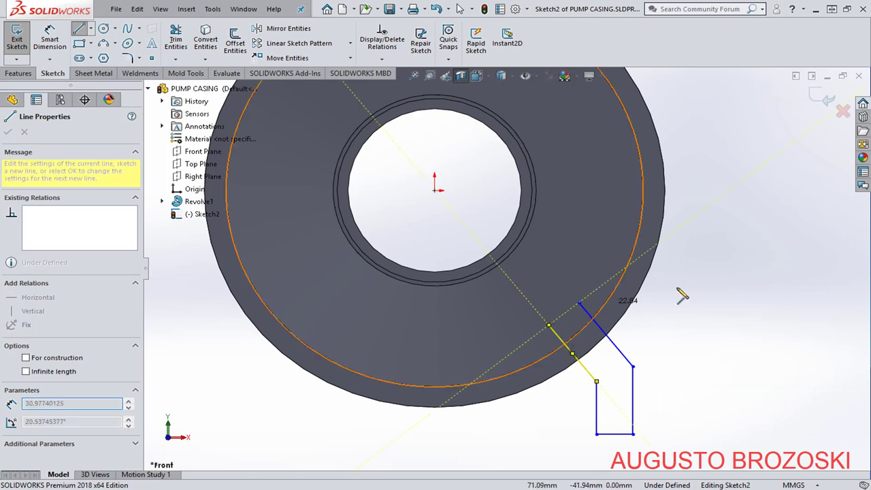
pyautogui.press('Escape')
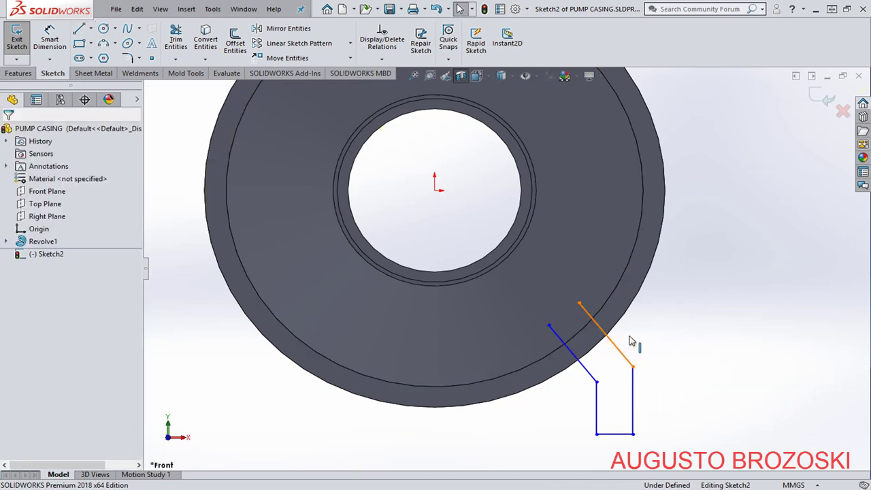
# Select both slanted sides of the foot to check their parallel relation.
pyautogui.click(601, 329)
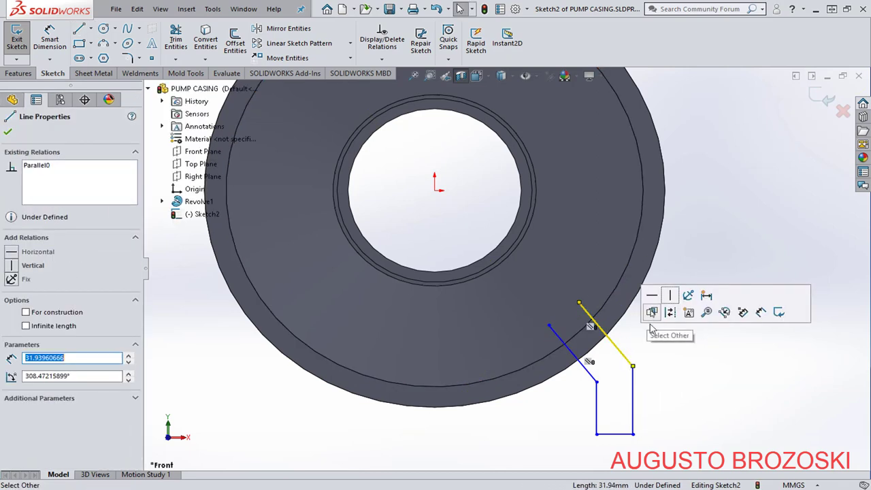
pyautogui.keyDown('ctrl'); pyautogui.click(591, 380); pyautogui.keyUp('ctrl')
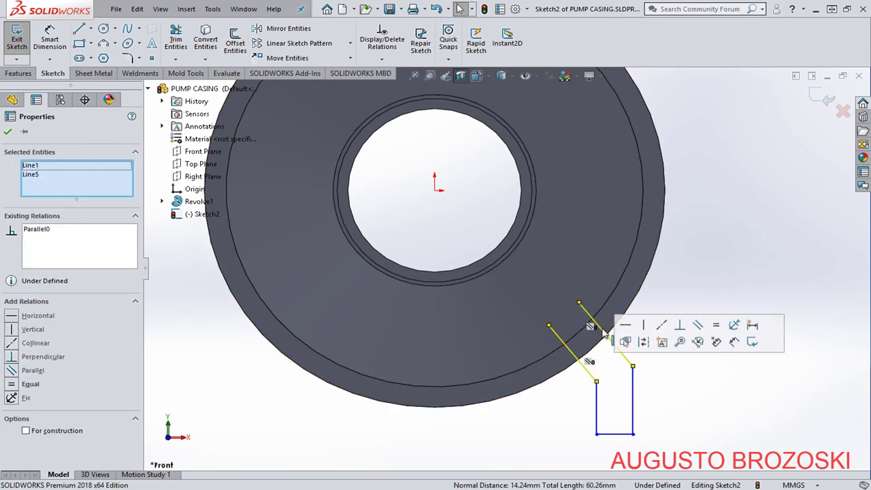
pyautogui.click(719, 279)
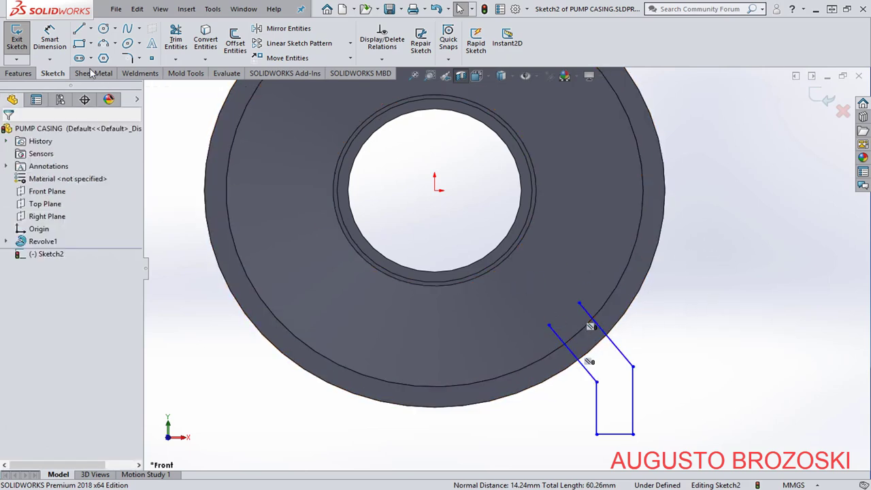
# Dimension the right foot's corners 77 mm and 112 mm vertically below the origin.
pyautogui.click(50, 42)
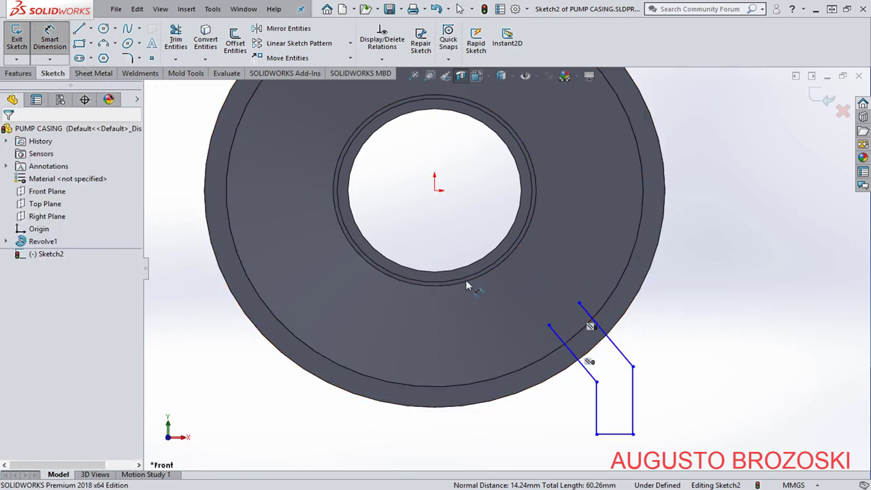
pyautogui.click(435, 191)
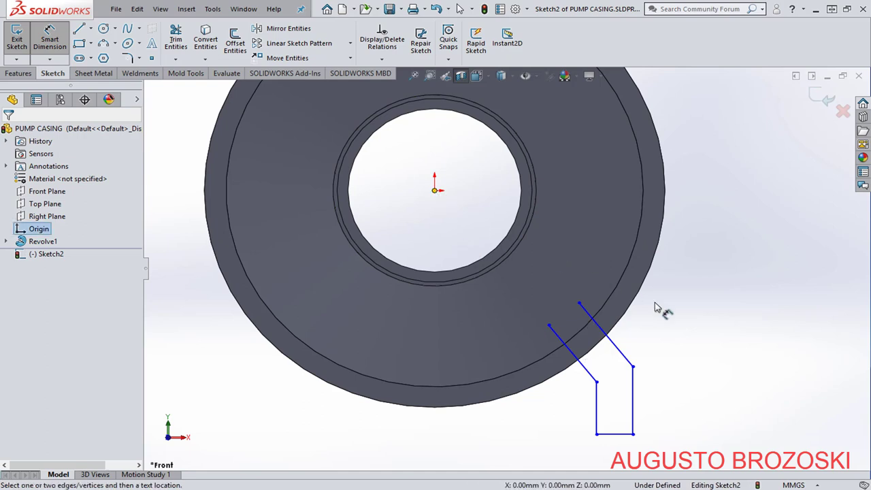
pyautogui.click(633, 366)
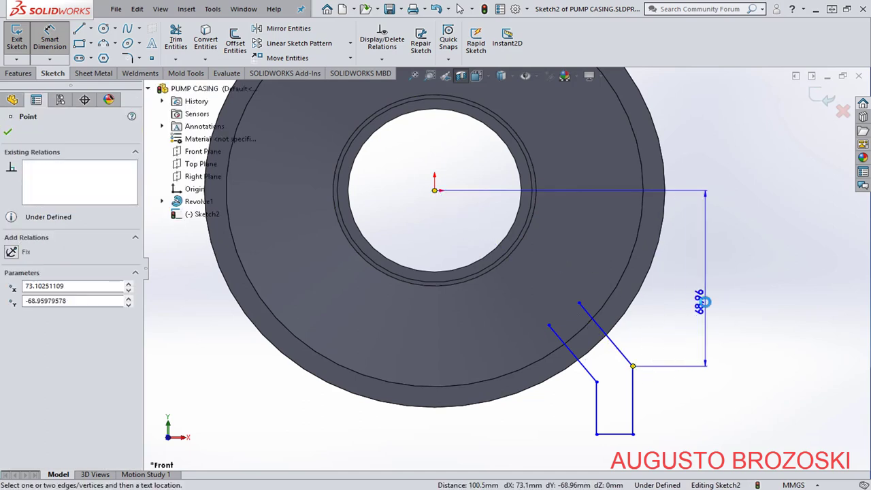
pyautogui.click(703, 302)
pyautogui.write('77')
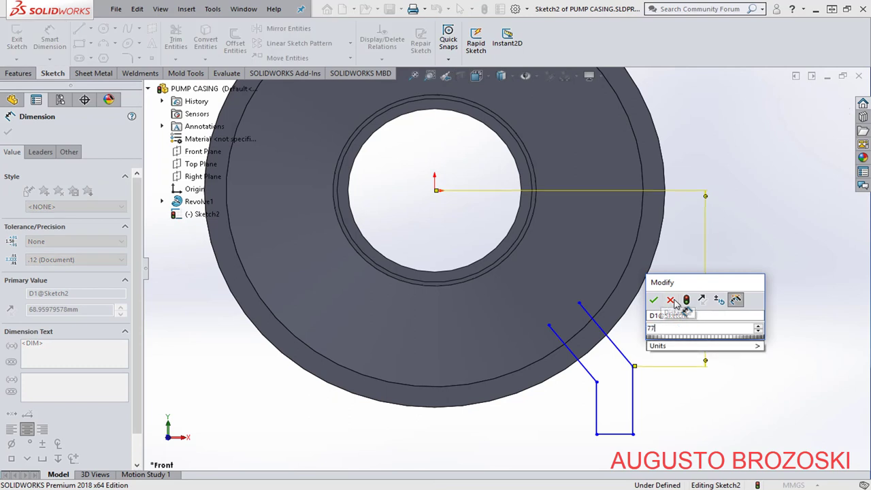
pyautogui.press('Return')
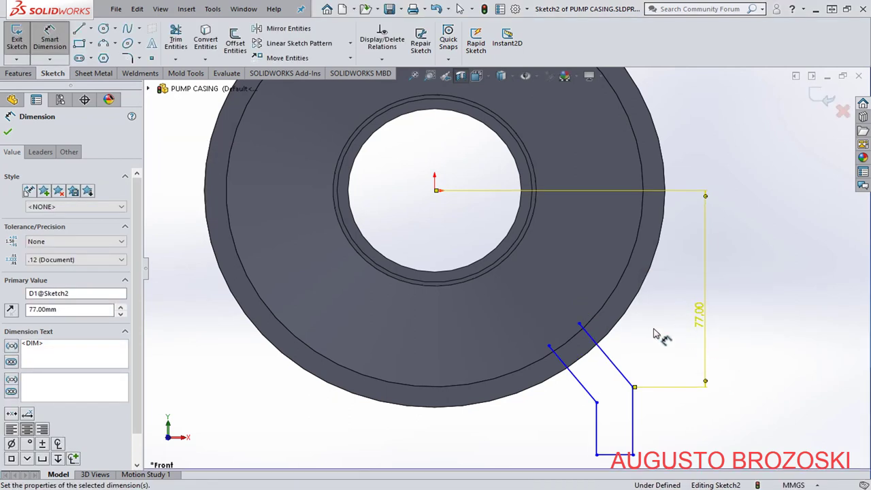
pyautogui.click(467, 222)
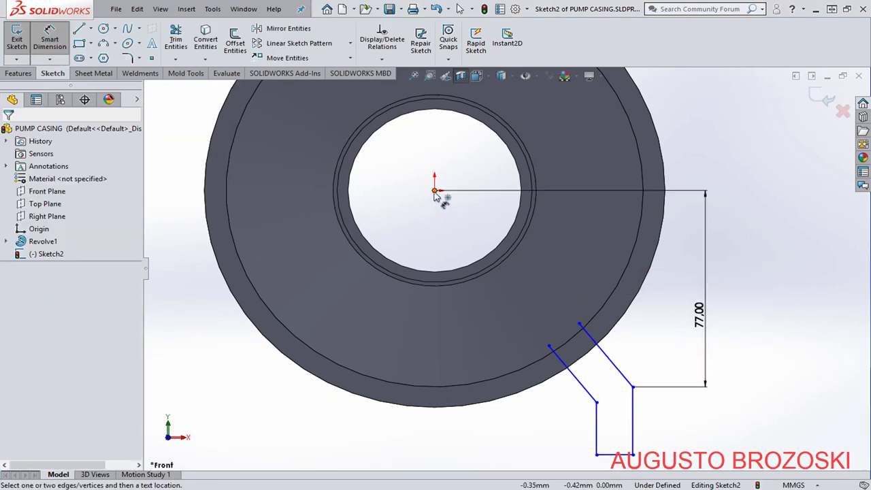
pyautogui.click(435, 191)
pyautogui.click(633, 454)
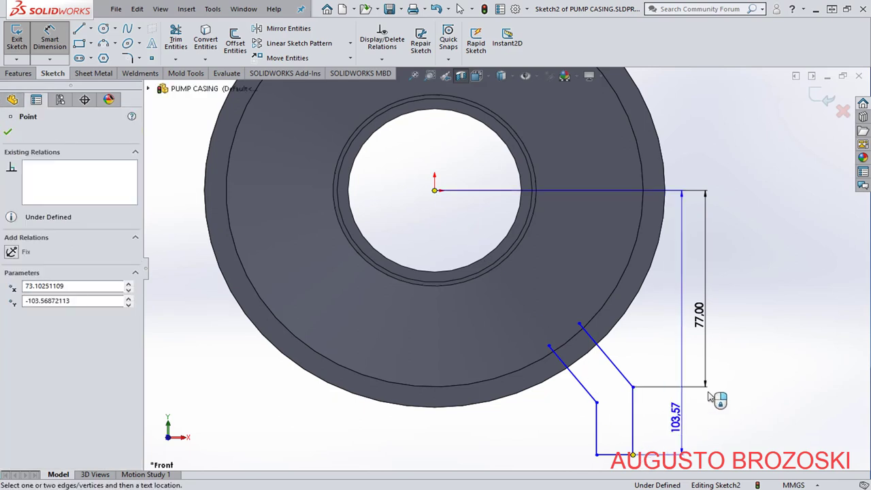
pyautogui.click(741, 344)
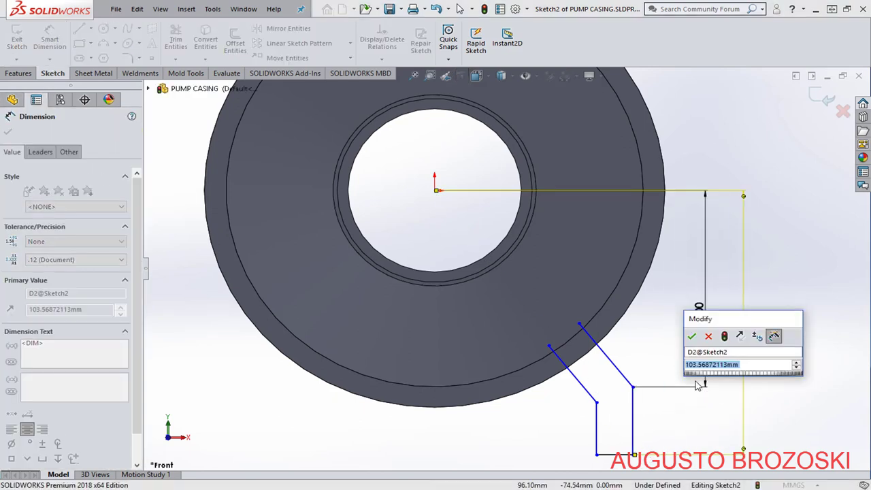
pyautogui.write('112')
pyautogui.press('Return')
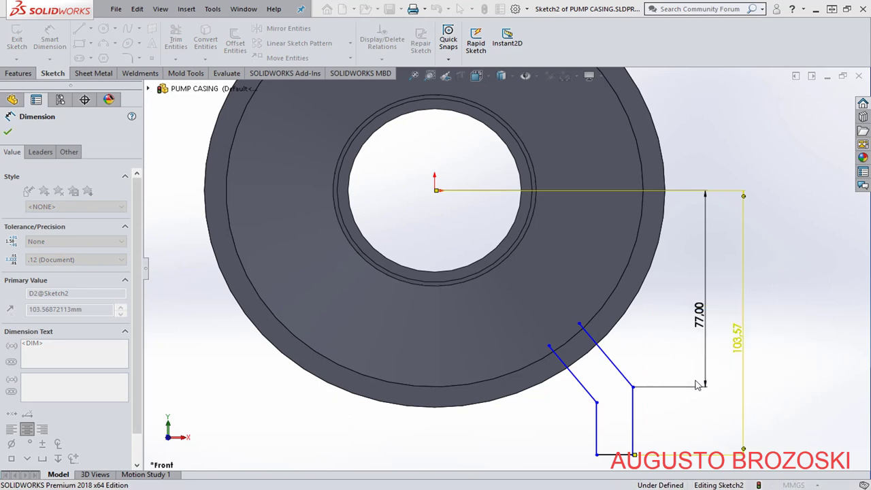
# Set the foot's bottom edge to 10 mm and its slanted sides 10 mm apart.
pyautogui.scroll(1, 620, 340)
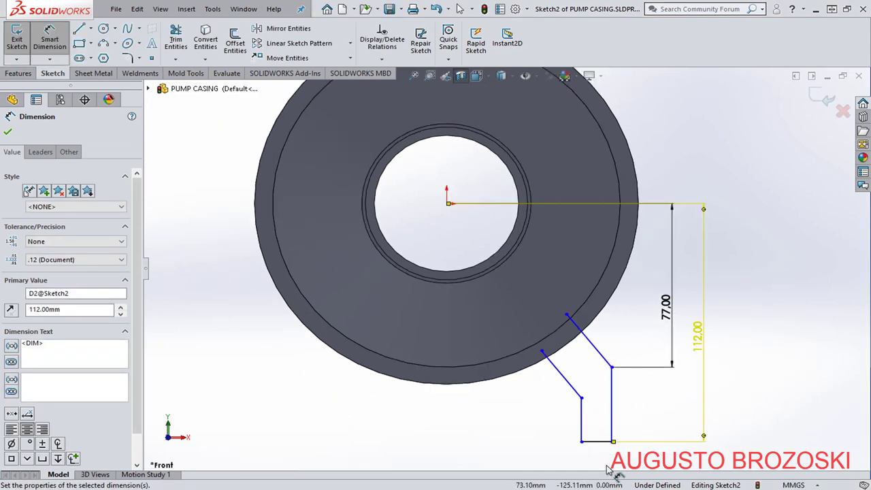
pyautogui.scroll(-2, 599, 456)
pyautogui.click(572, 410)
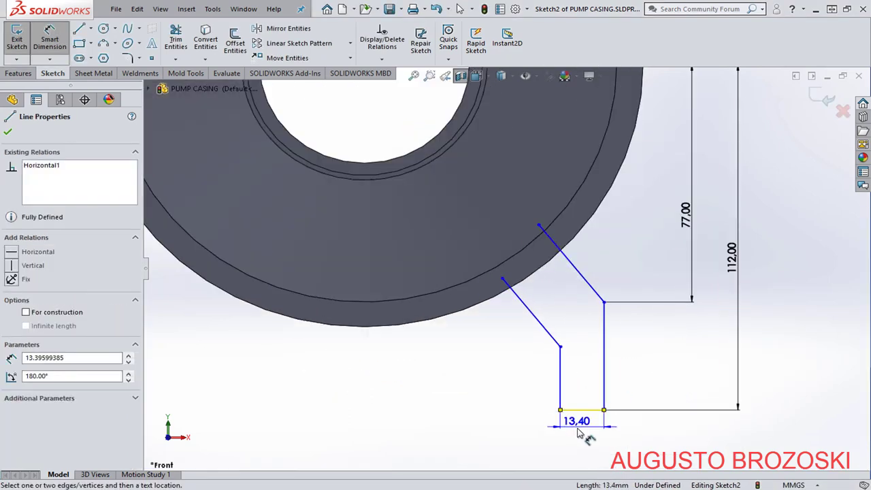
pyautogui.click(580, 439)
pyautogui.write('1')
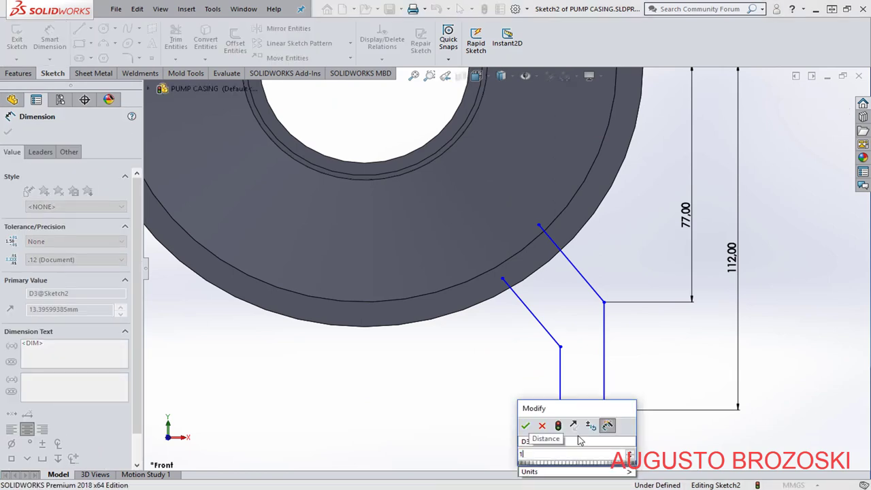
pyautogui.write('0')
pyautogui.press('Return')
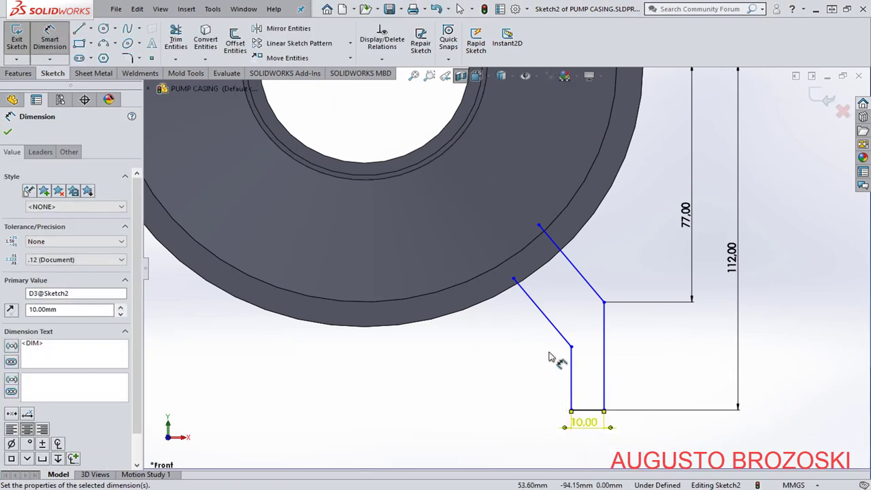
pyautogui.click(546, 315)
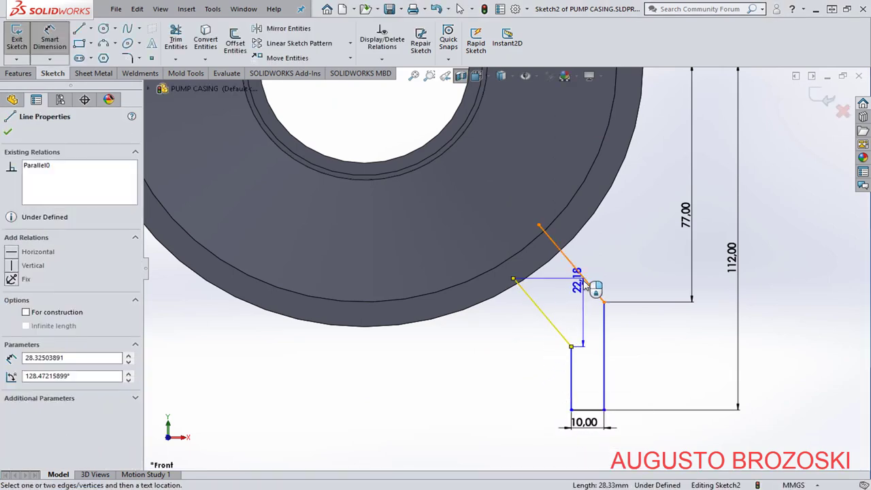
pyautogui.click(575, 272)
pyautogui.click(574, 311)
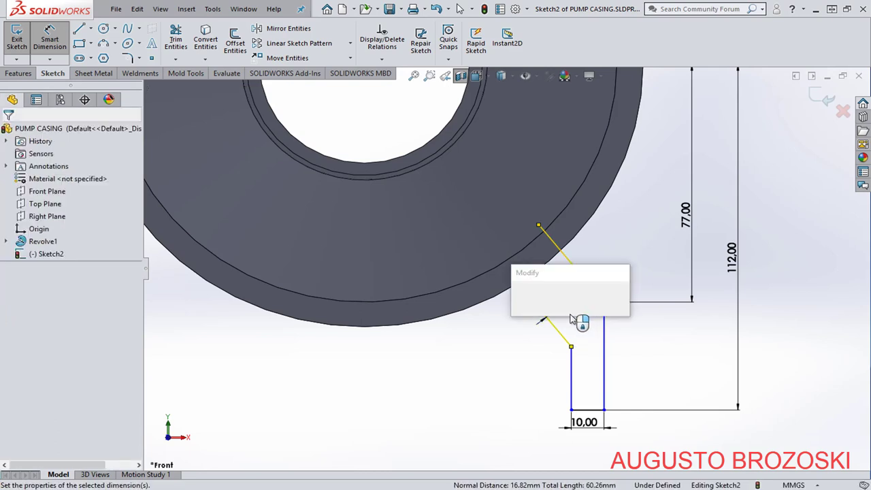
pyautogui.write('10')
pyautogui.press('Return')
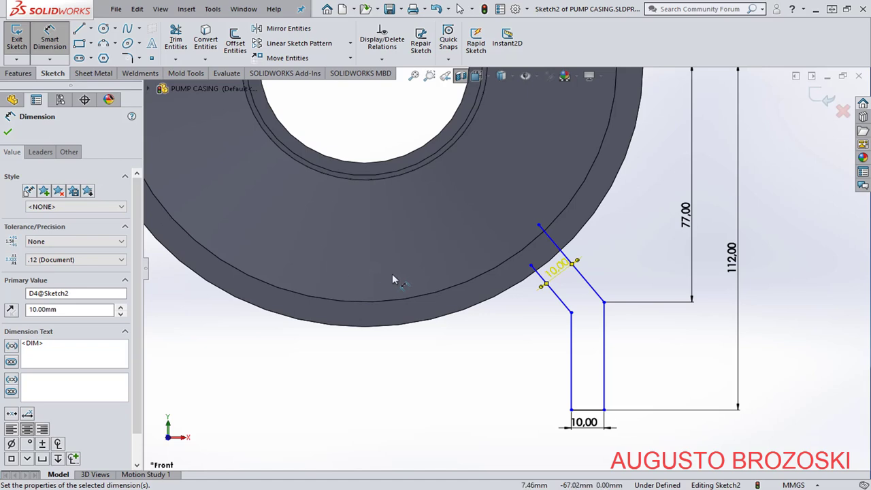
pyautogui.scroll(2, 434, 294)
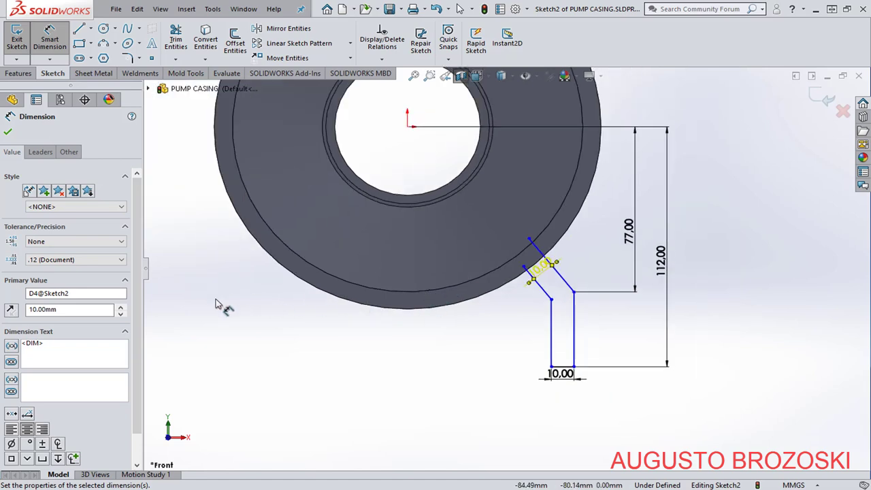
pyautogui.click(9, 132)
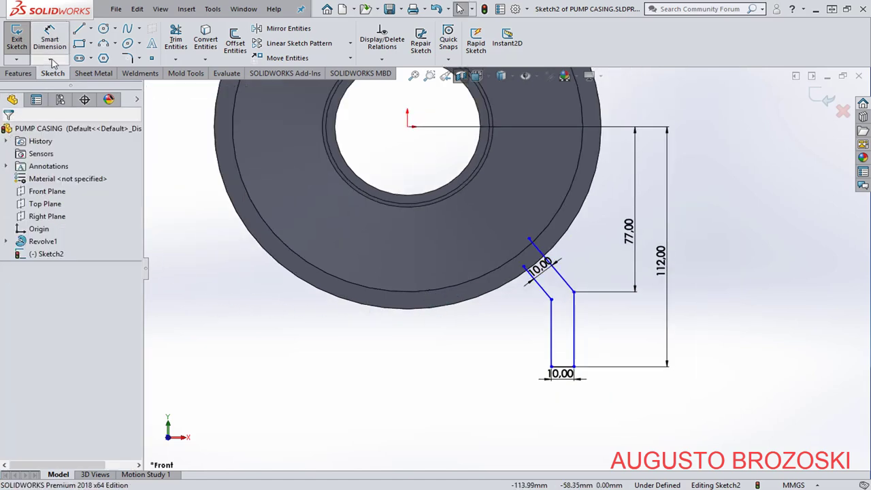
# Draw the left foot outline with angled edges, vertical sides and a base line.
pyautogui.click(80, 30)
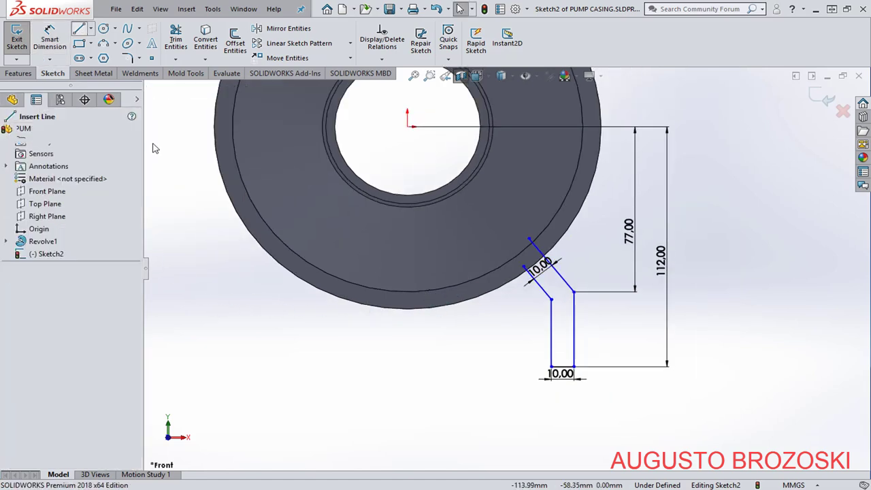
pyautogui.click(311, 232)
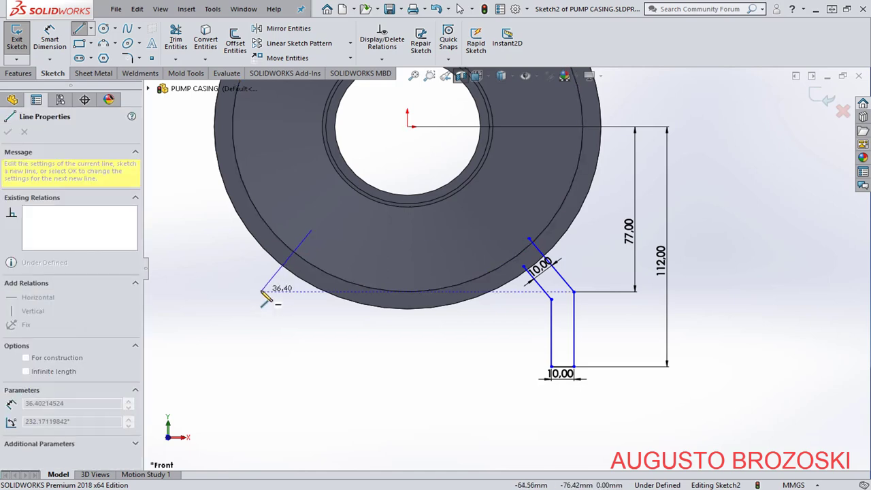
pyautogui.click(262, 291)
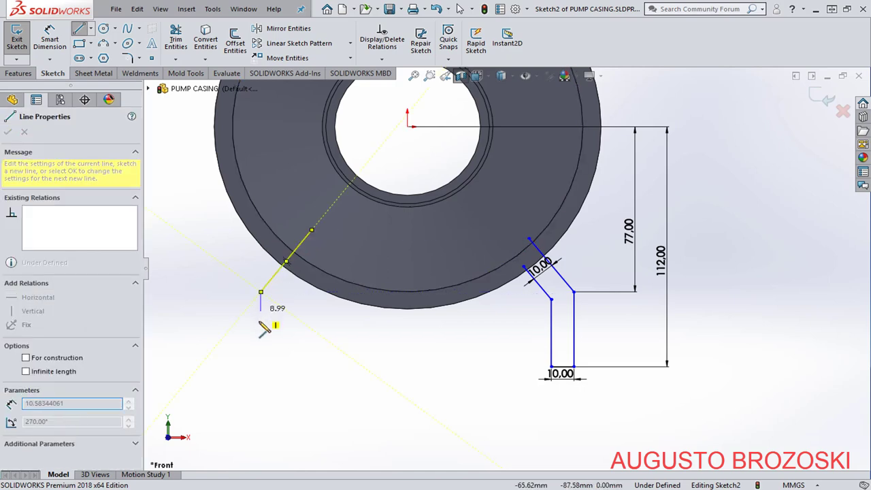
pyautogui.click(261, 366)
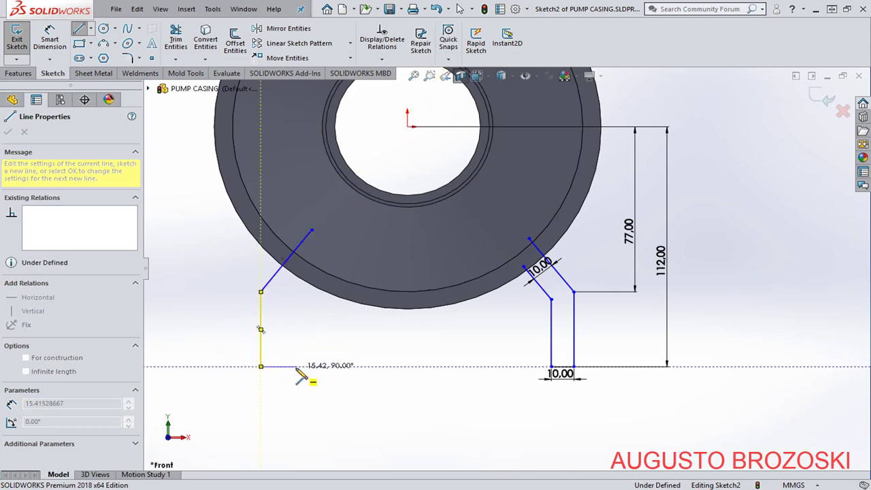
pyautogui.click(296, 366)
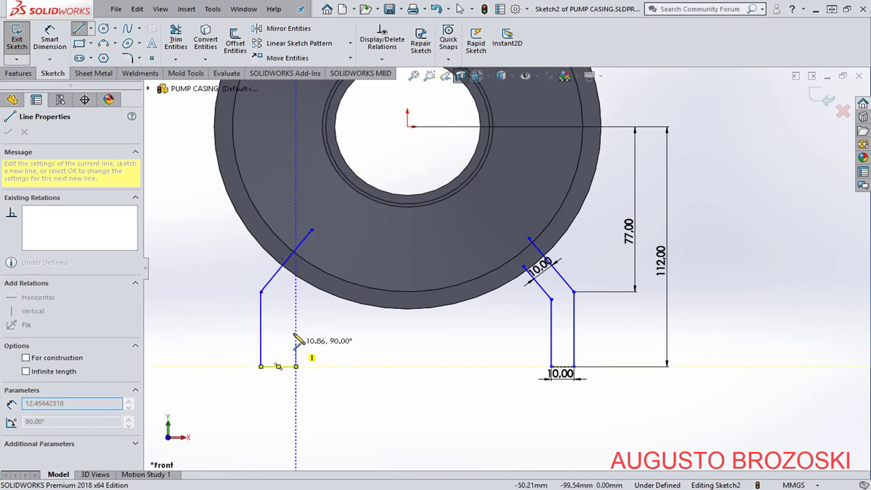
pyautogui.click(296, 299)
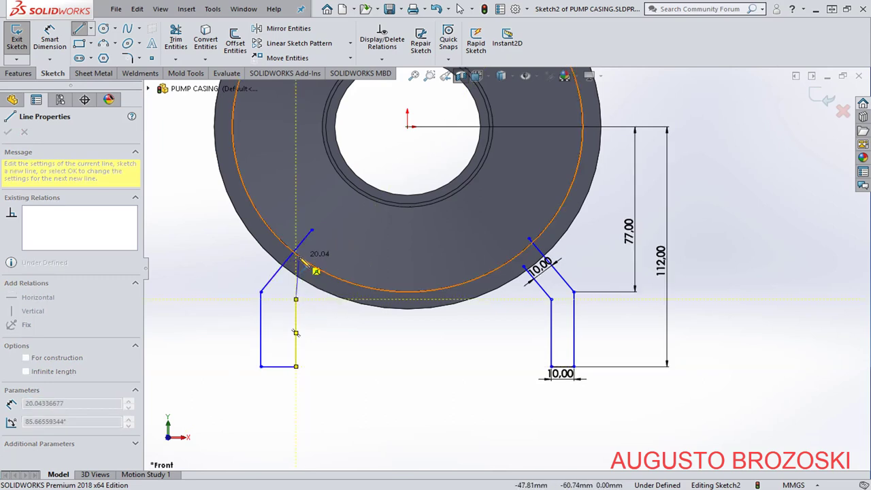
pyautogui.click(337, 250)
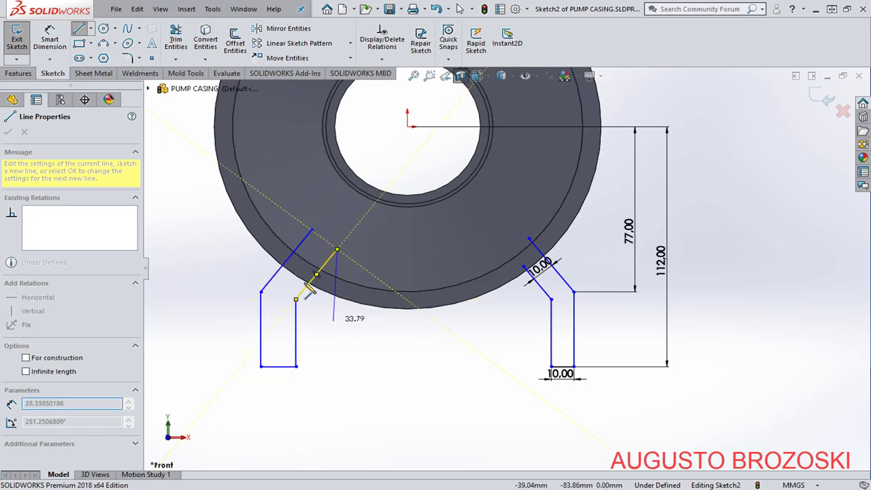
pyautogui.press('Escape')
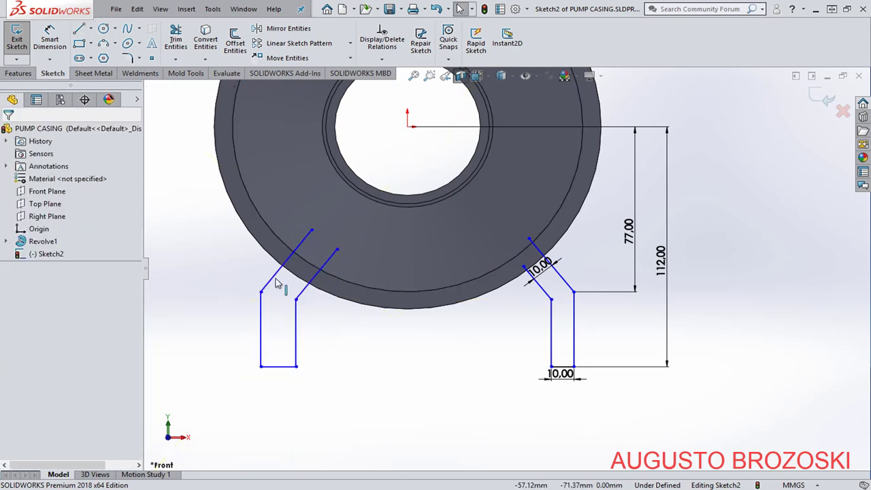
# Check the left foot's angled edges, then begin a dimension from the origin.
pyautogui.click(285, 262)
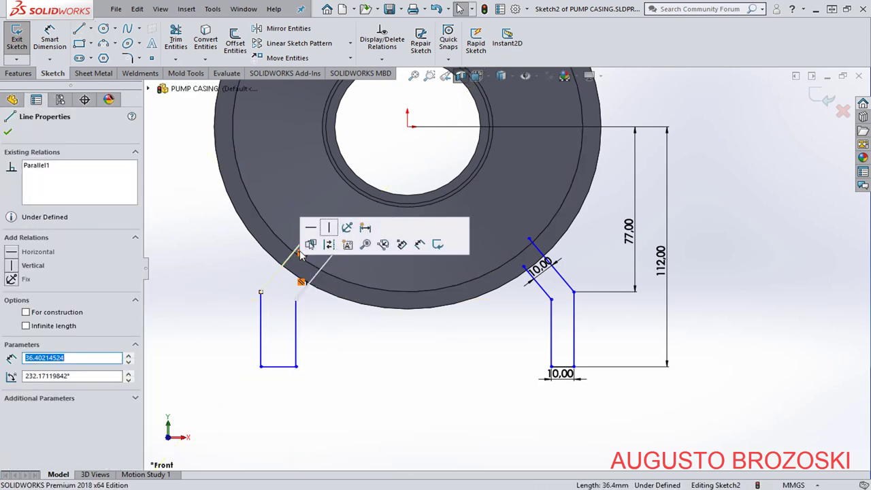
pyautogui.click(342, 333)
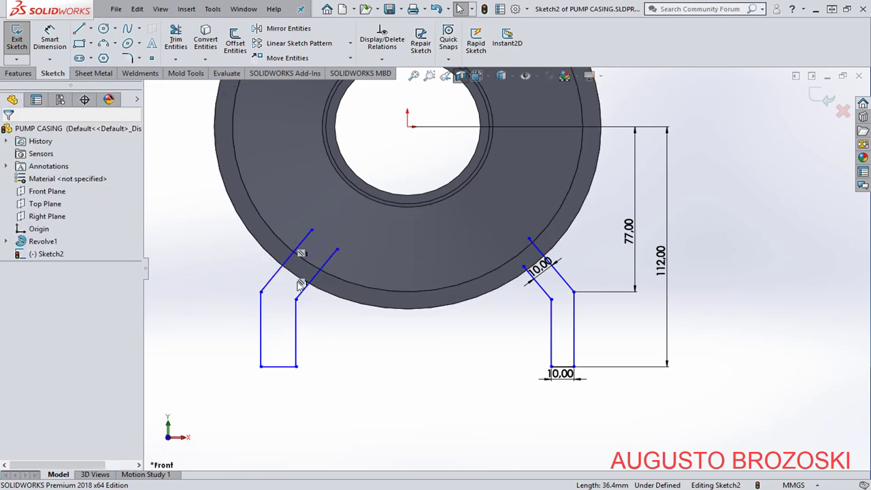
pyautogui.click(59, 36)
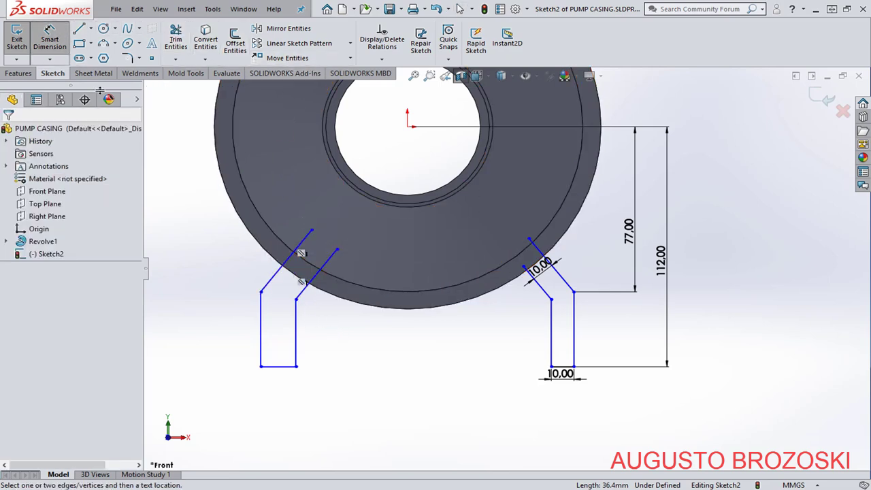
pyautogui.click(407, 127)
# Place a horizontal dimension from the origin to the right foot's outer vertical side.
pyautogui.click(573, 360)
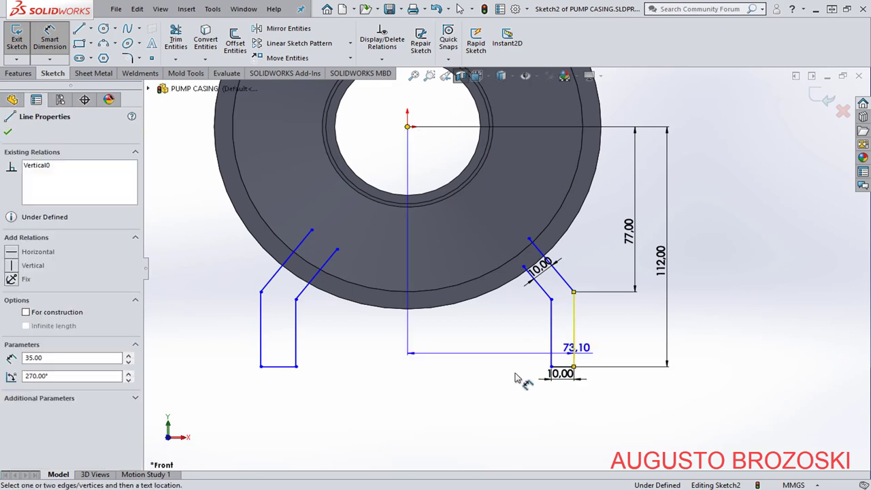
pyautogui.click(494, 398)
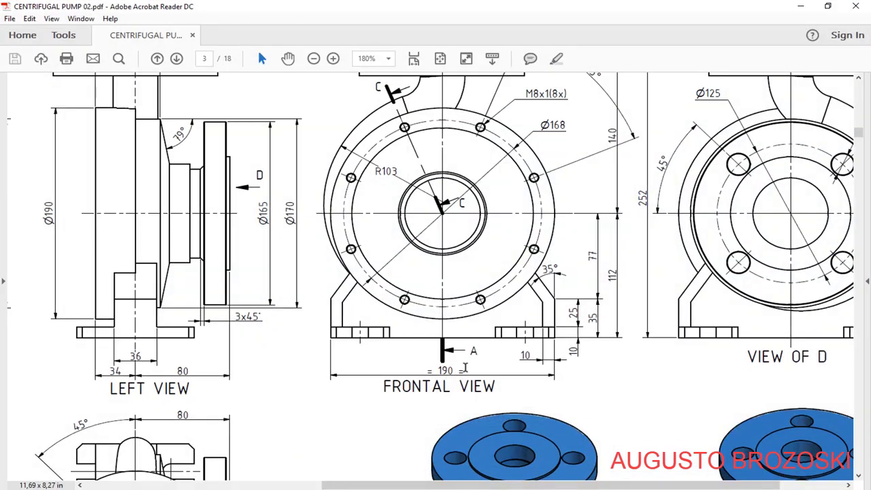
# Dimension the right foot's outer side and the left foot's bottom corner each 95 mm from the origin.
pyautogui.click(800, 9)
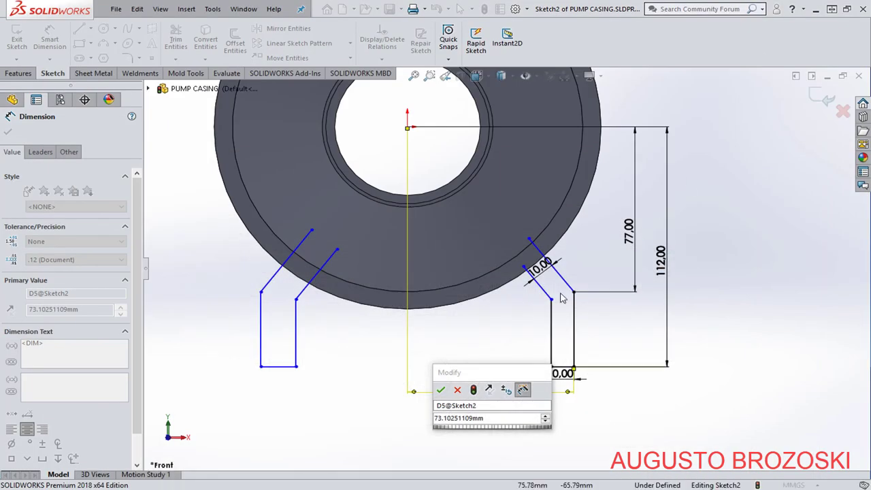
pyautogui.click(501, 420)
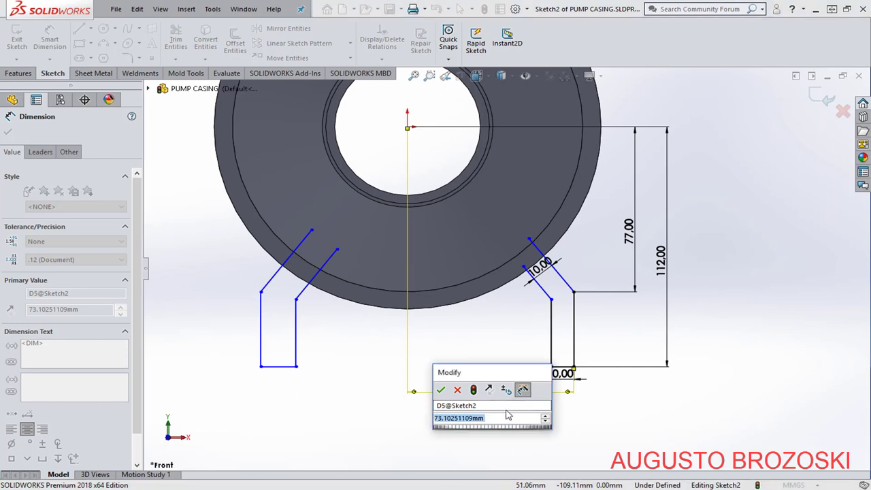
pyautogui.write('95')
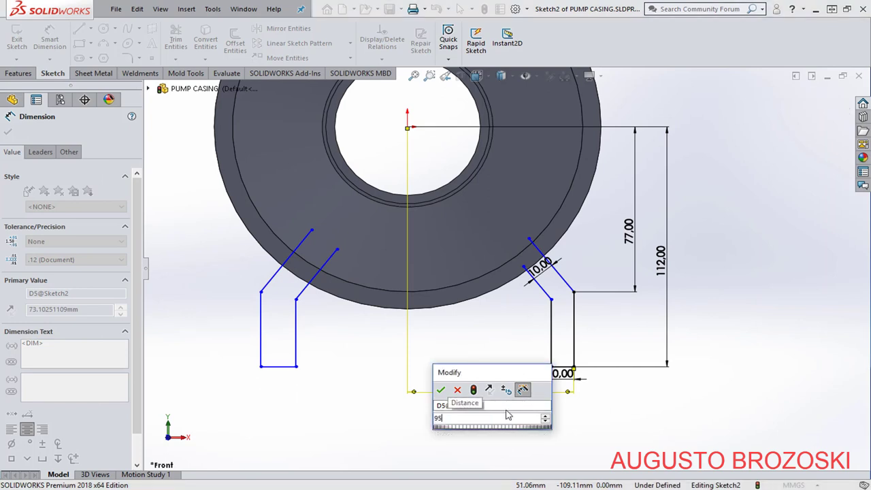
pyautogui.press('Return')
pyautogui.click(354, 396)
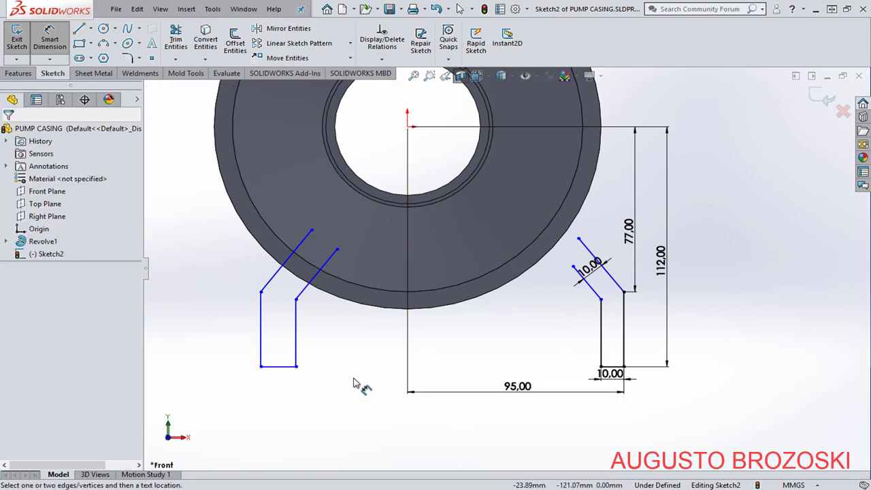
pyautogui.click(261, 366)
pyautogui.click(409, 129)
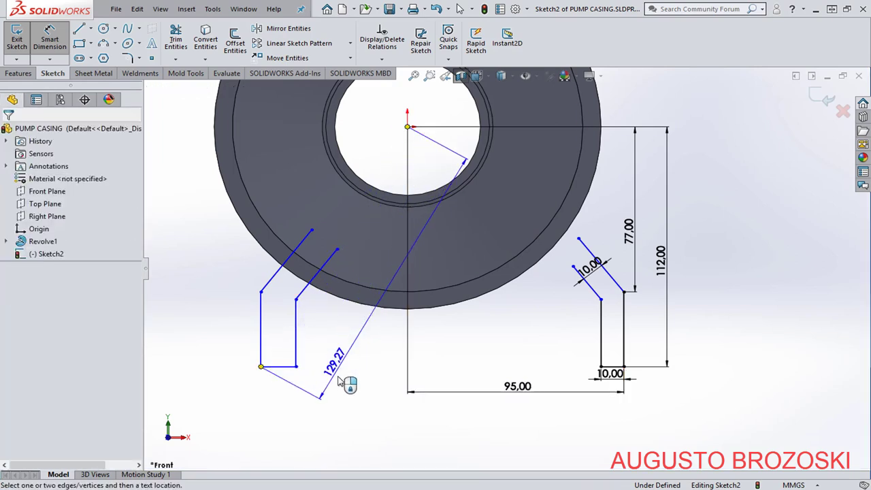
pyautogui.click(338, 407)
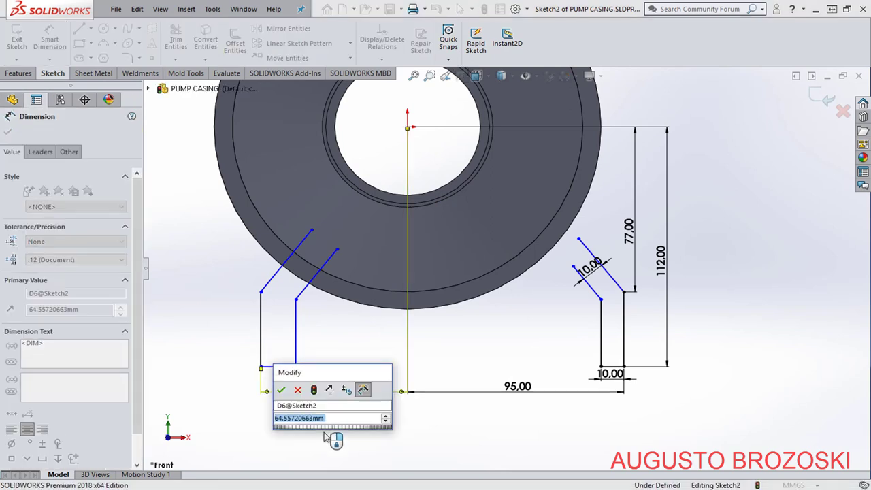
pyautogui.write('95')
pyautogui.press('Return')
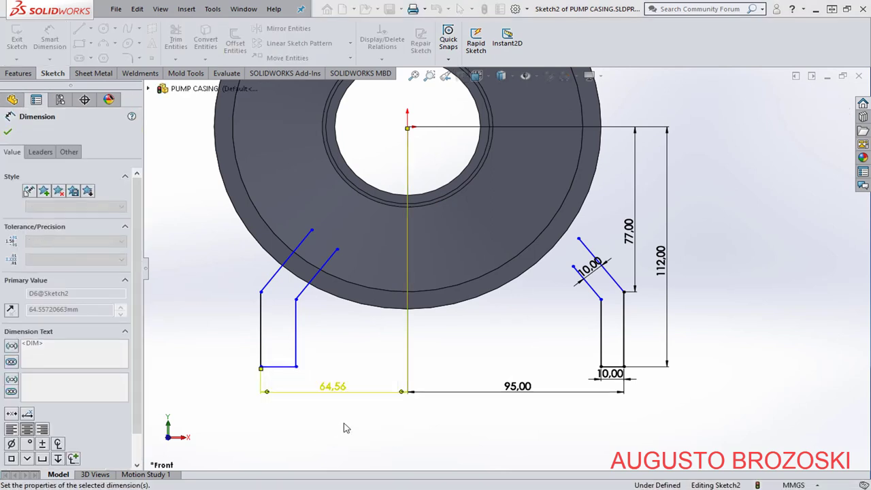
pyautogui.press('Escape')
pyautogui.press('Escape')
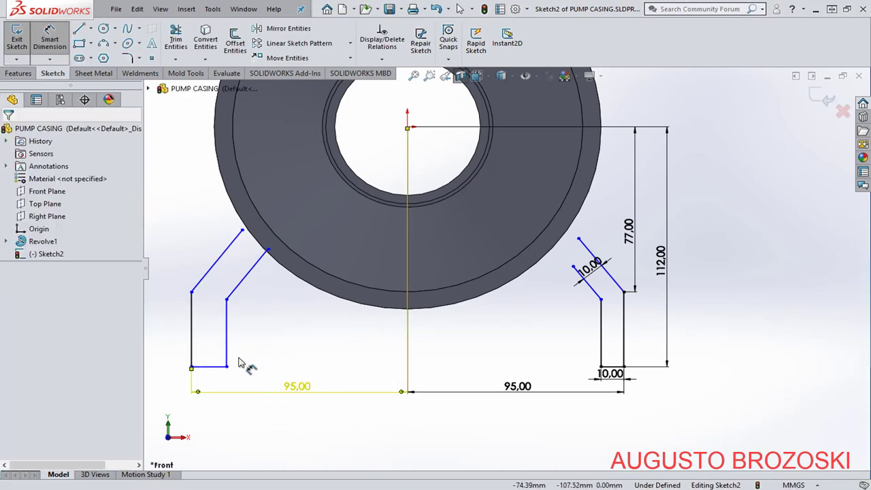
# Add Horizontal relations levelling the feet's inner bottom corners and their upper leg endpoints.
pyautogui.click(227, 366)
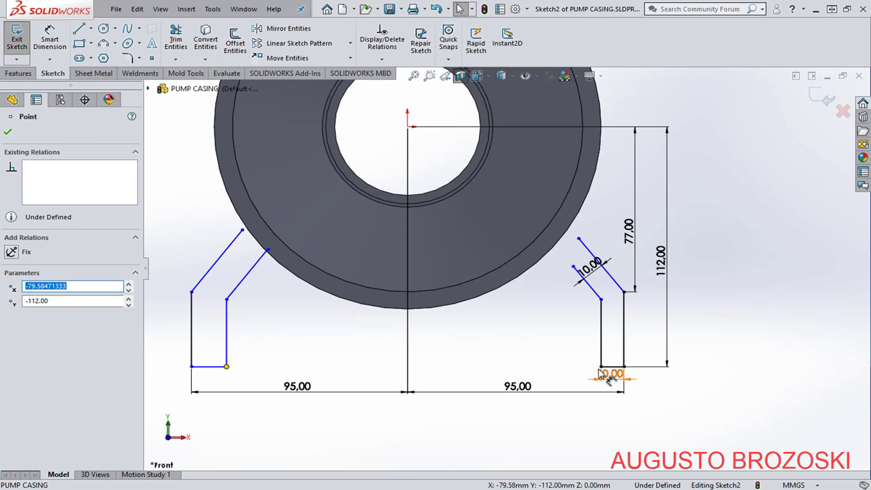
pyautogui.scroll(-5, 596, 370)
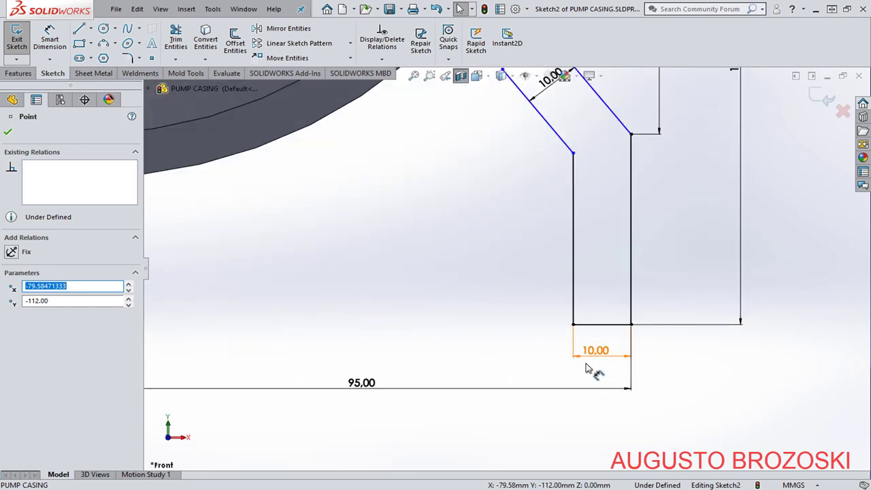
pyautogui.keyDown('ctrl'); pyautogui.click(572, 315); pyautogui.keyUp('ctrl')
pyautogui.scroll(5, 412, 343)
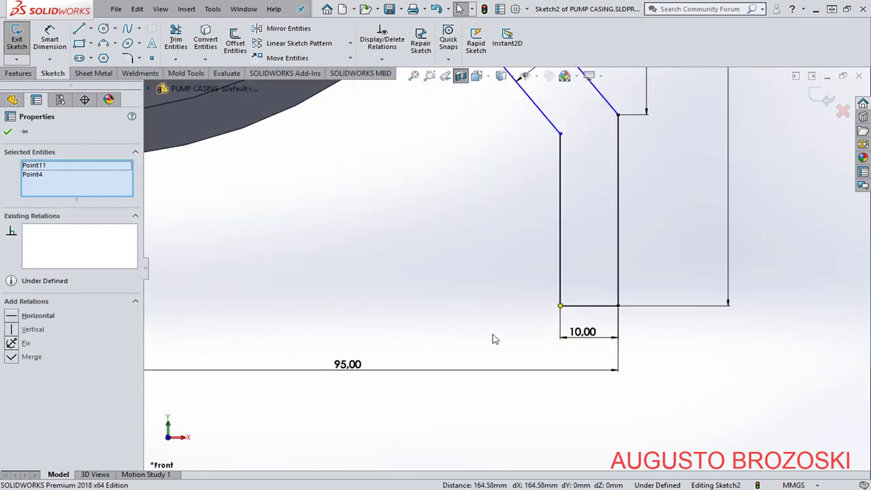
pyautogui.click(11, 316)
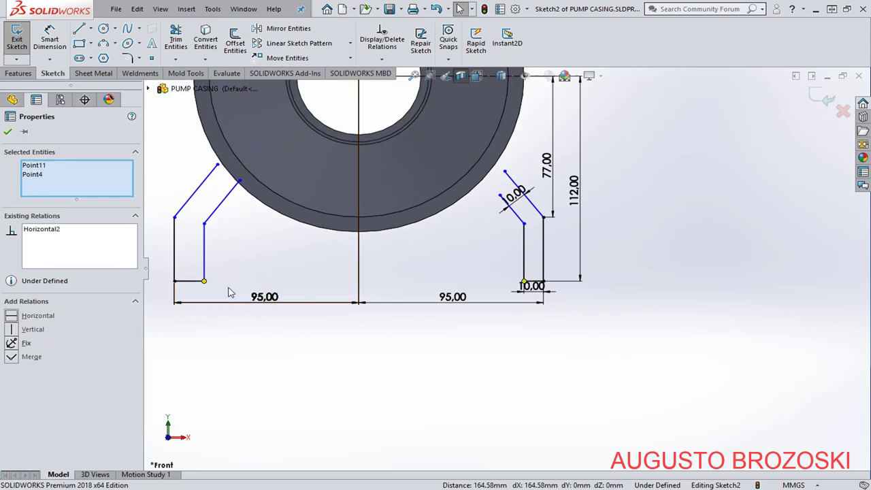
pyautogui.click(7, 133)
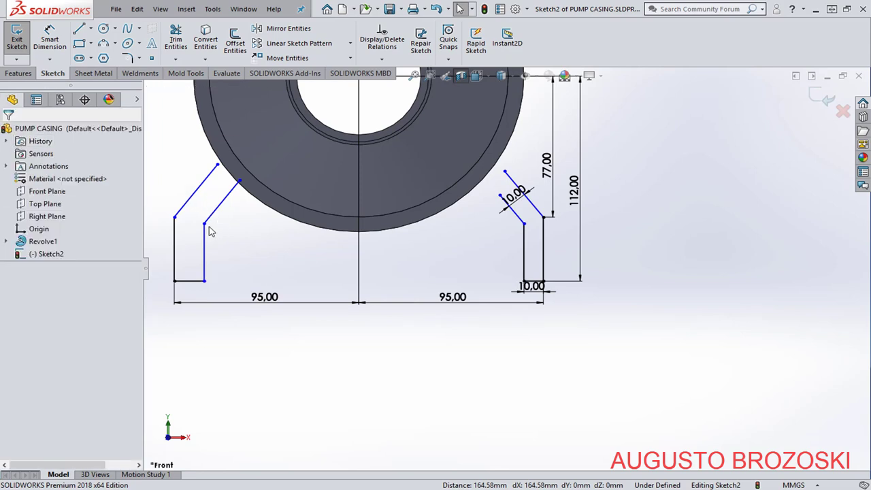
pyautogui.click(175, 219)
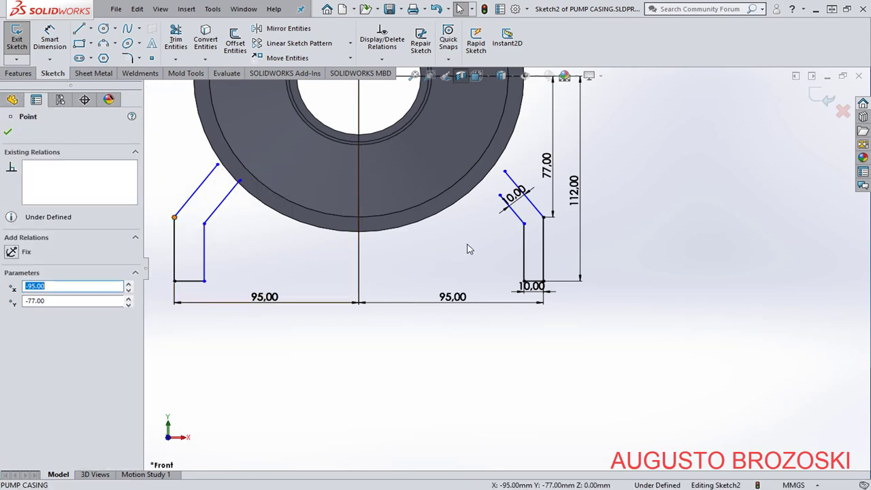
pyautogui.keyDown('ctrl'); pyautogui.click(544, 218); pyautogui.keyUp('ctrl')
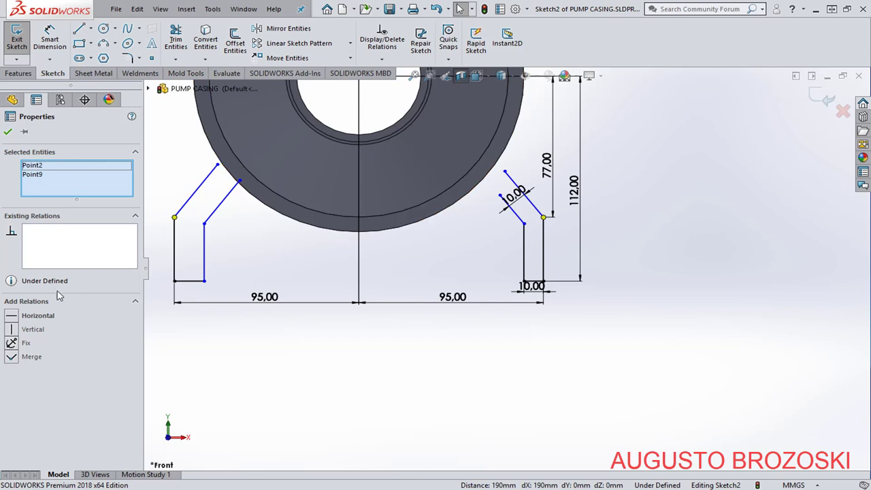
pyautogui.click(14, 316)
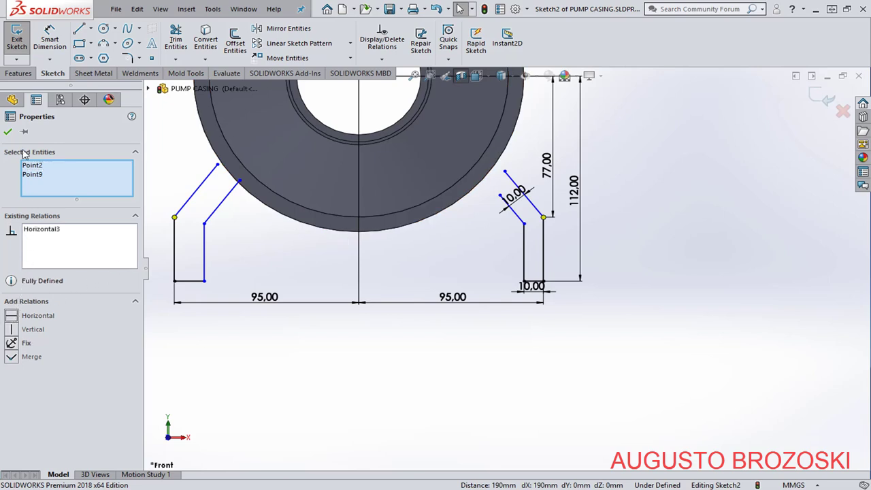
pyautogui.click(7, 132)
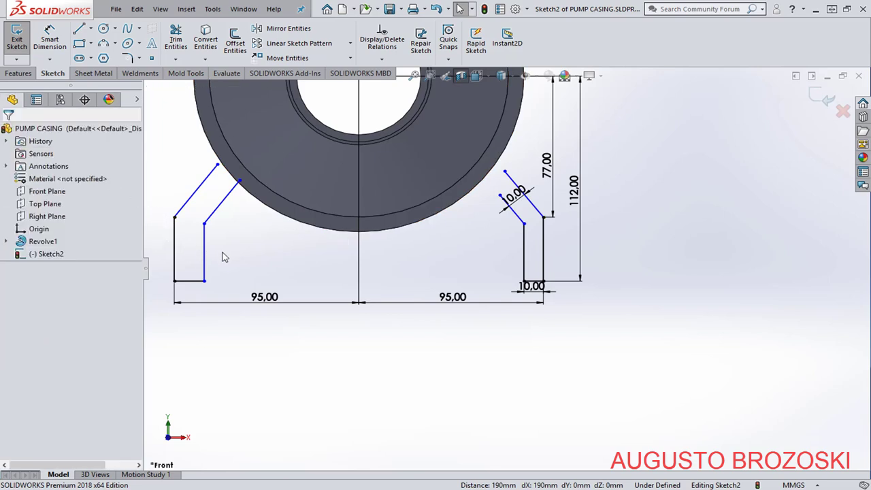
# Make the left foot's bottom line Equal to the right foot's 10 mm base.
pyautogui.click(196, 284)
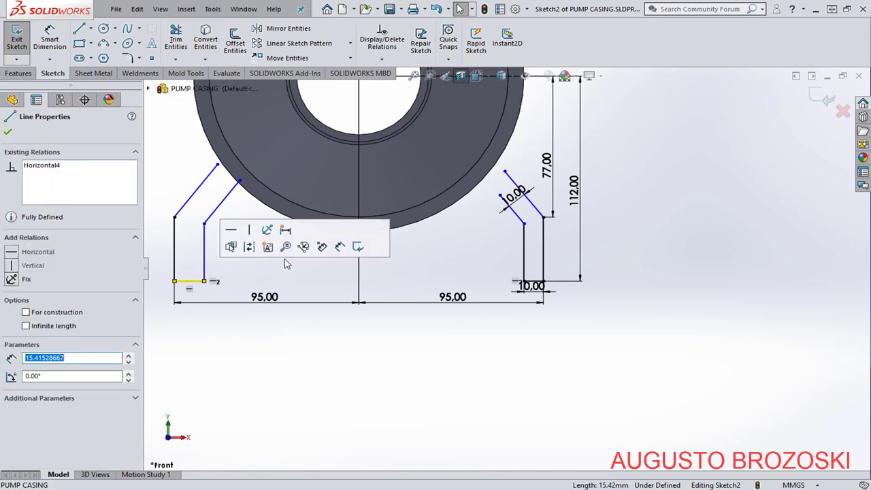
pyautogui.scroll(-2, 547, 283)
pyautogui.scroll(-3, 538, 274)
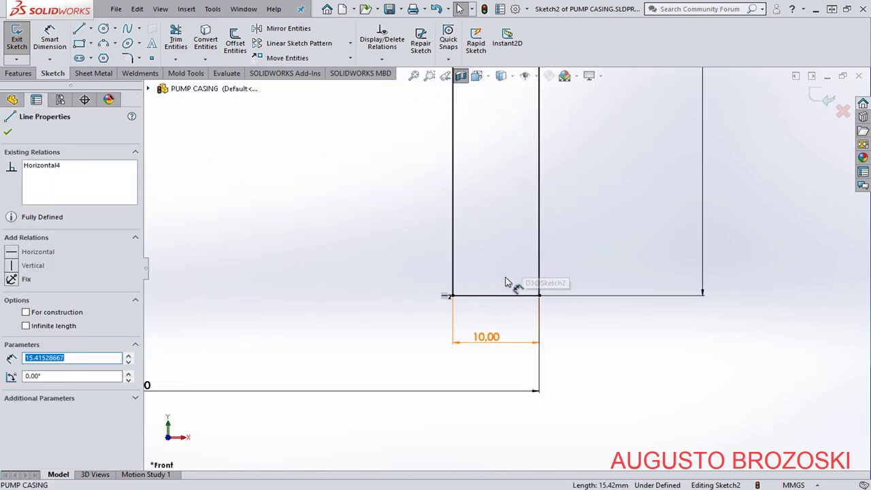
pyautogui.click(496, 296)
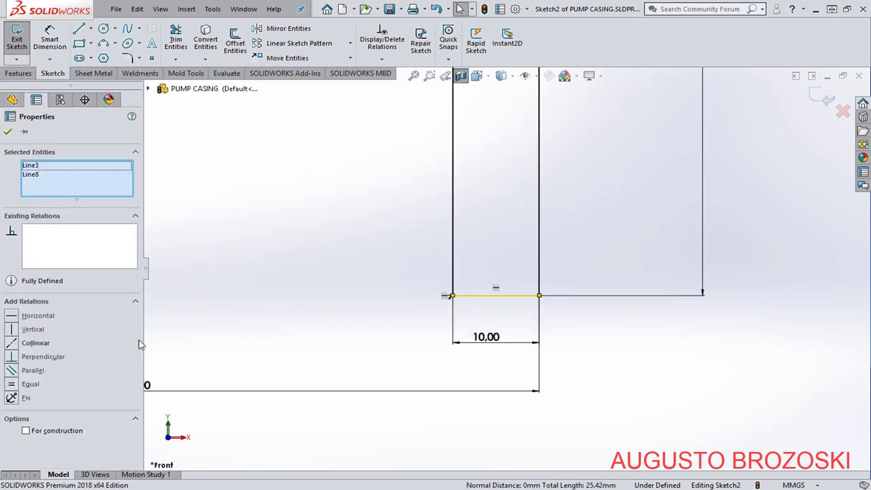
pyautogui.click(12, 385)
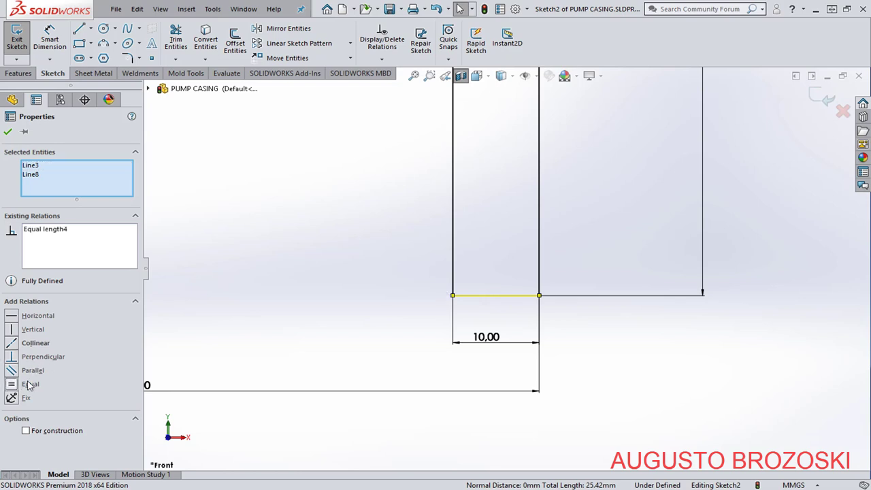
pyautogui.scroll(5, 375, 291)
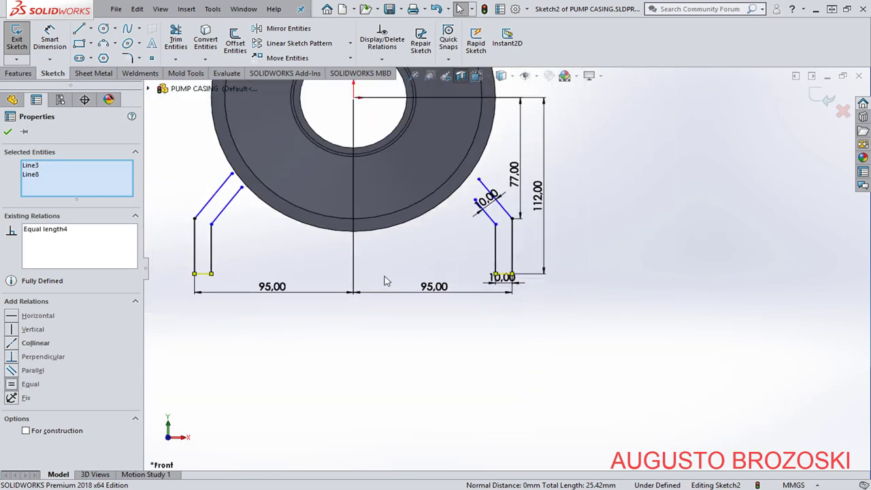
pyautogui.scroll(-3, 262, 275)
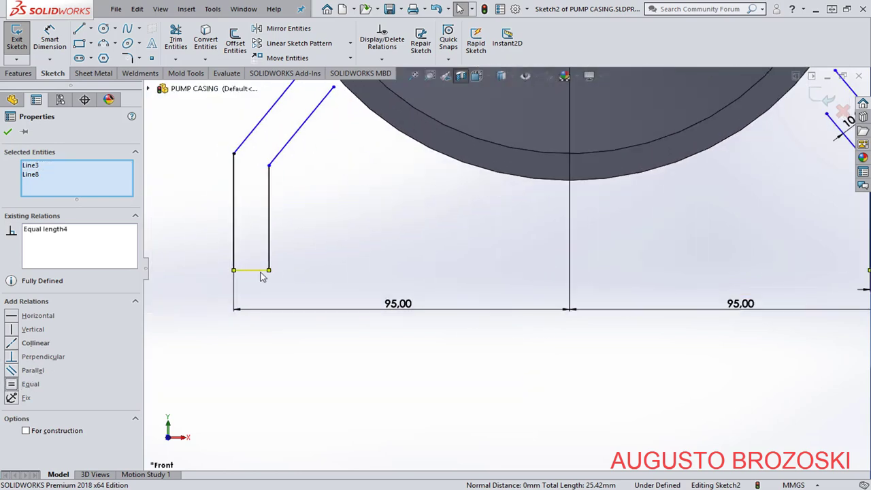
pyautogui.click(7, 133)
pyautogui.scroll(2, 195, 316)
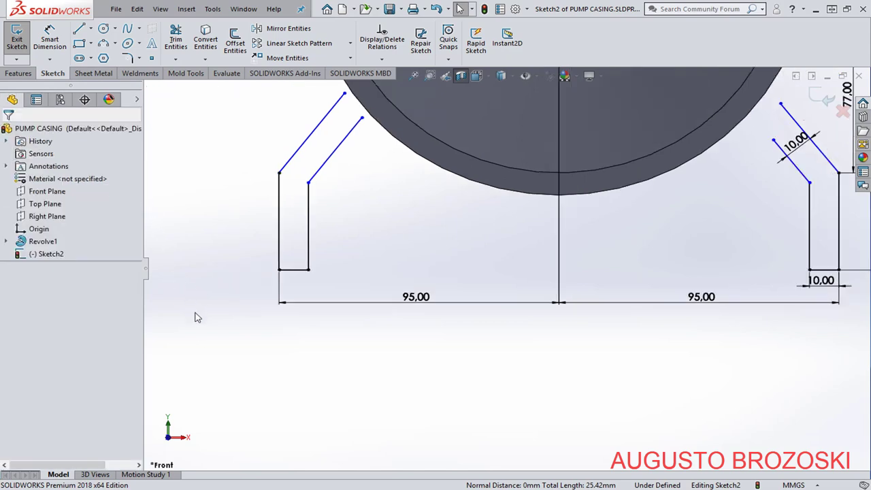
pyautogui.scroll(2, 518, 241)
pyautogui.scroll(-3, 530, 228)
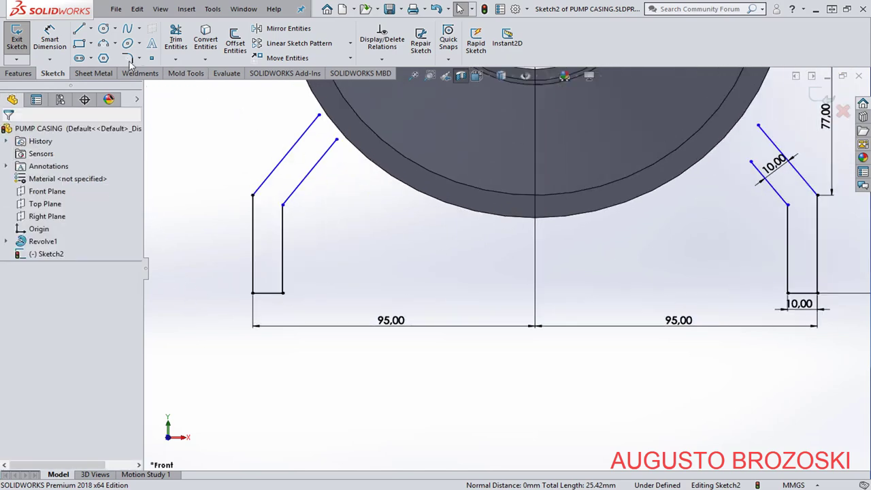
# Dimension the left foot's parallel slanted lines 10 mm apart.
pyautogui.click(49, 38)
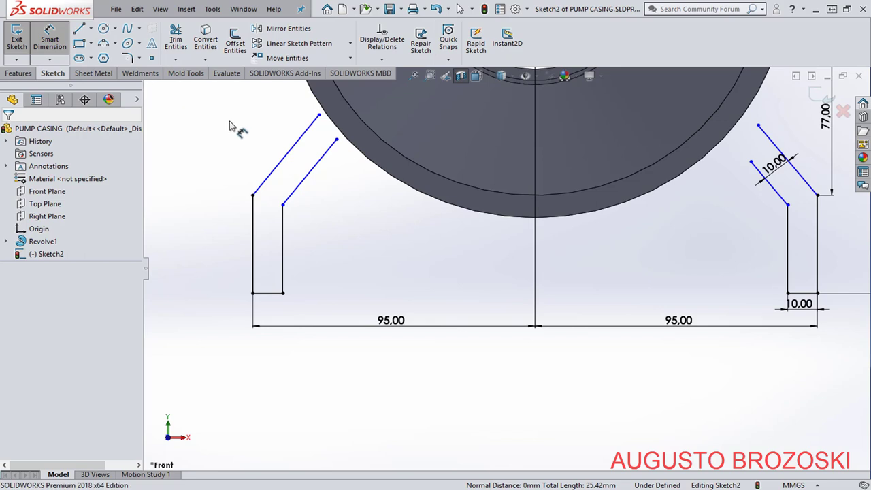
pyautogui.click(284, 161)
pyautogui.click(306, 175)
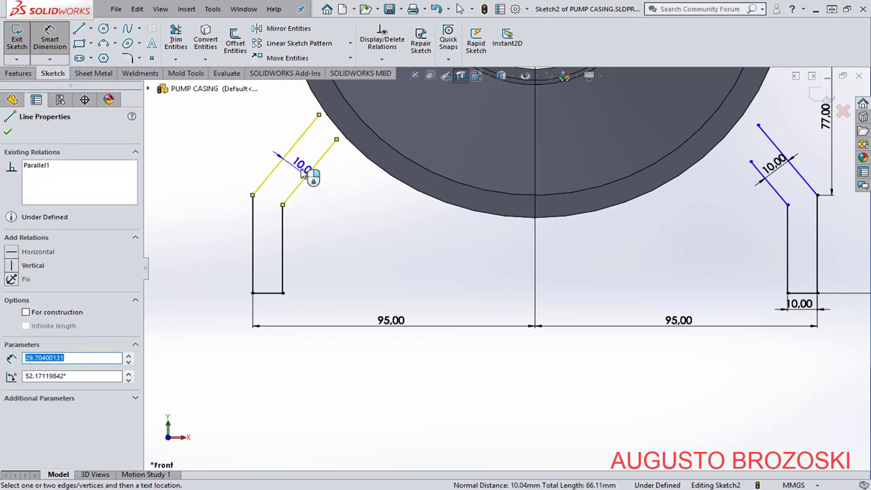
pyautogui.click(306, 179)
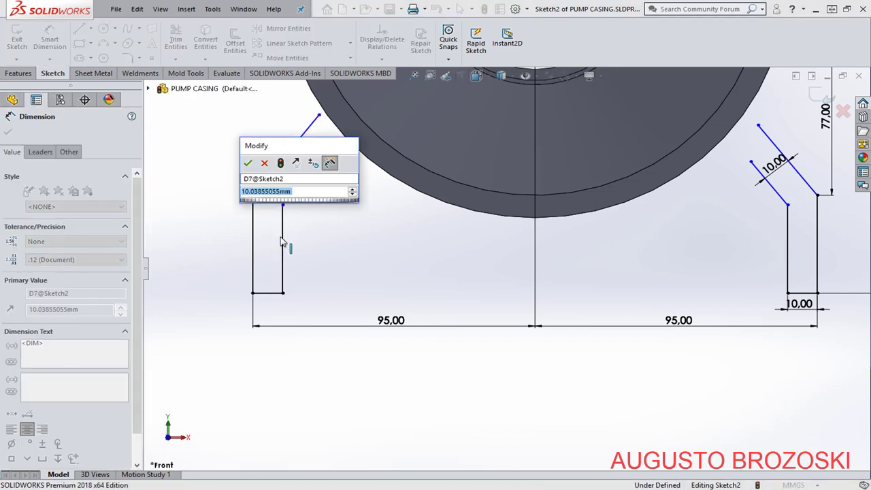
pyautogui.write('10')
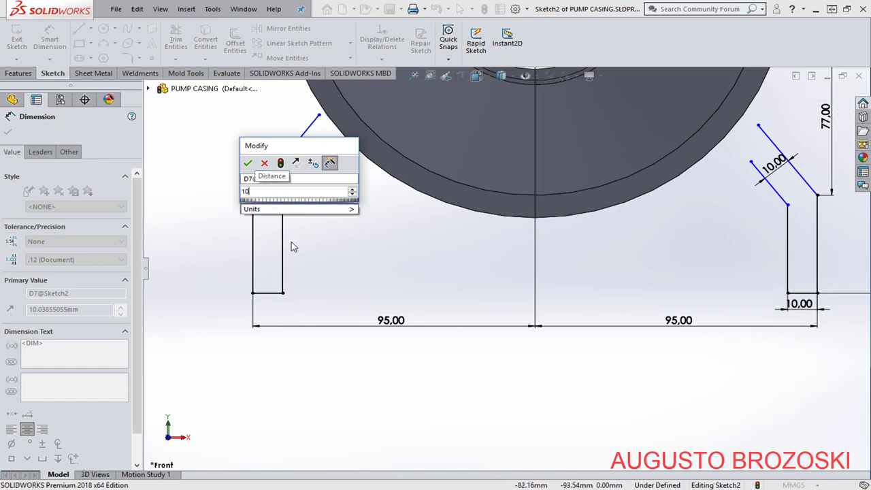
pyautogui.press('Return')
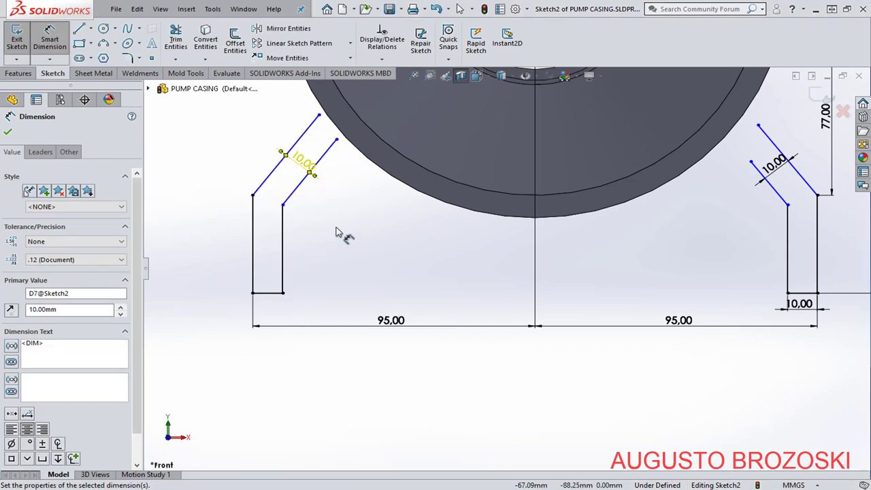
pyautogui.press('Escape')
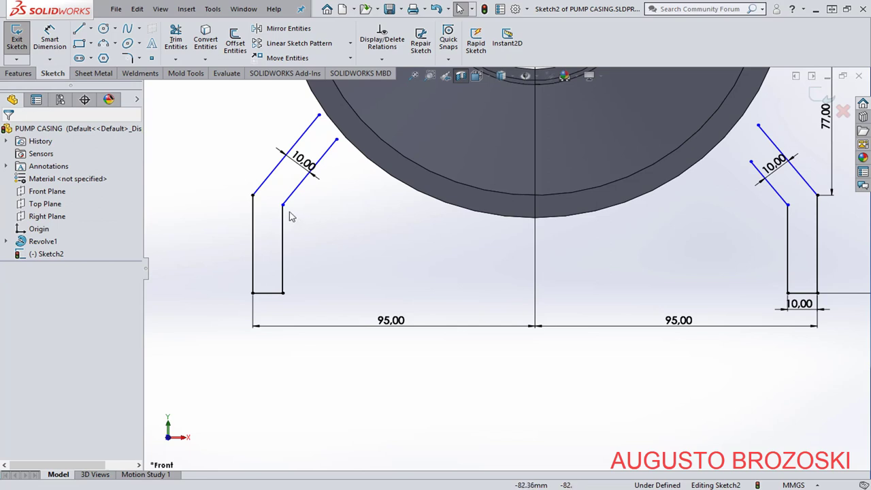
# Add a Horizontal relation between the left and right feet's inner corner points.
pyautogui.click(283, 205)
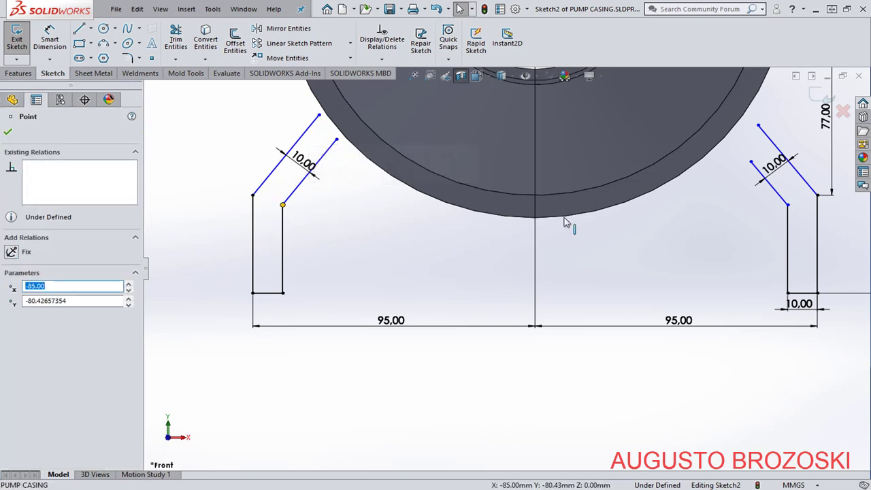
pyautogui.keyDown('ctrl'); pyautogui.click(788, 205); pyautogui.keyUp('ctrl')
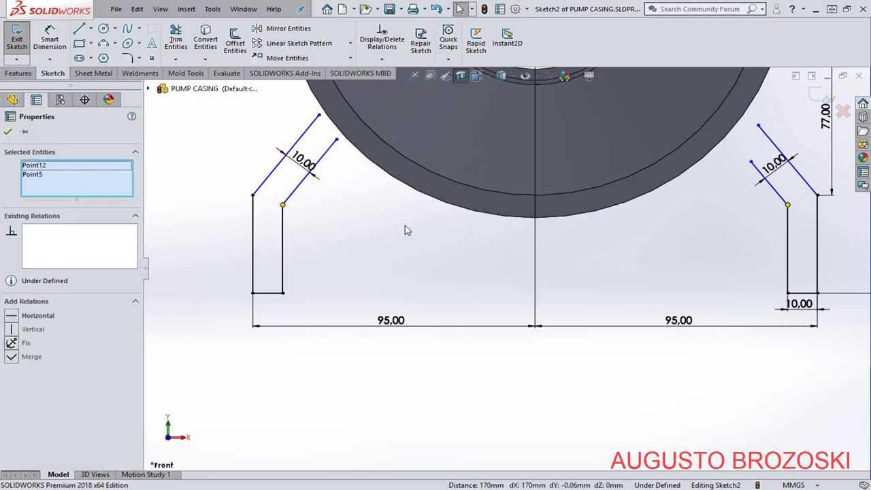
pyautogui.click(27, 316)
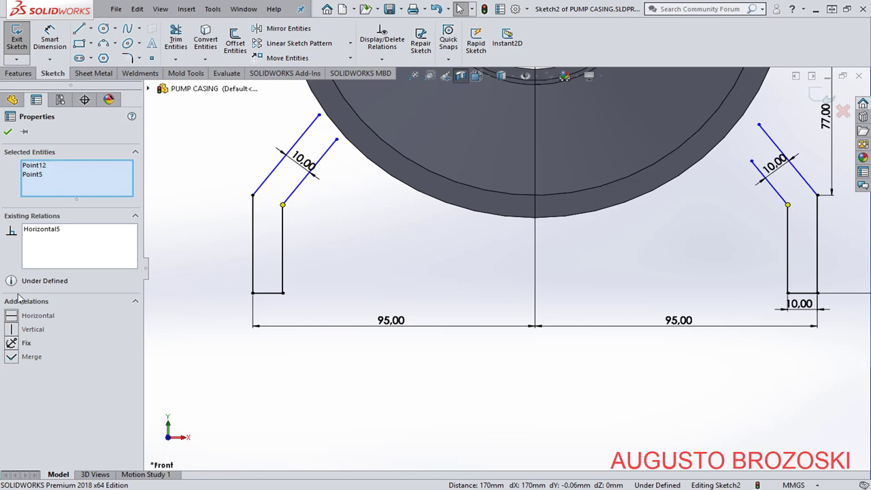
pyautogui.click(8, 133)
pyautogui.scroll(3, 432, 272)
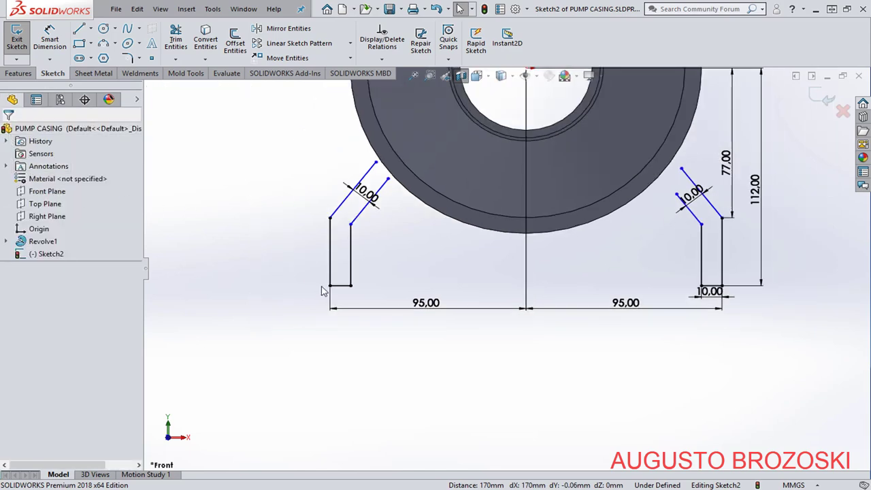
pyautogui.scroll(3, 609, 140)
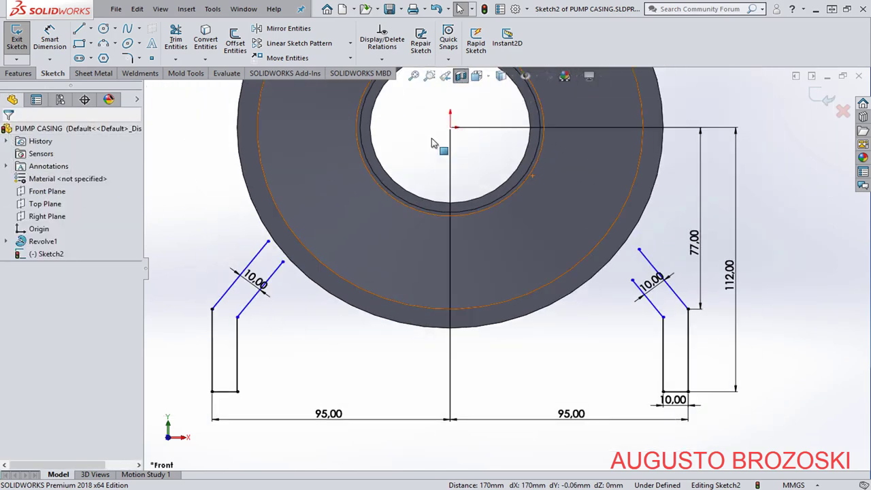
# Draw a circle centred on the origin, radius about 70.63 mm, inside the casing edge.
pyautogui.click(103, 29)
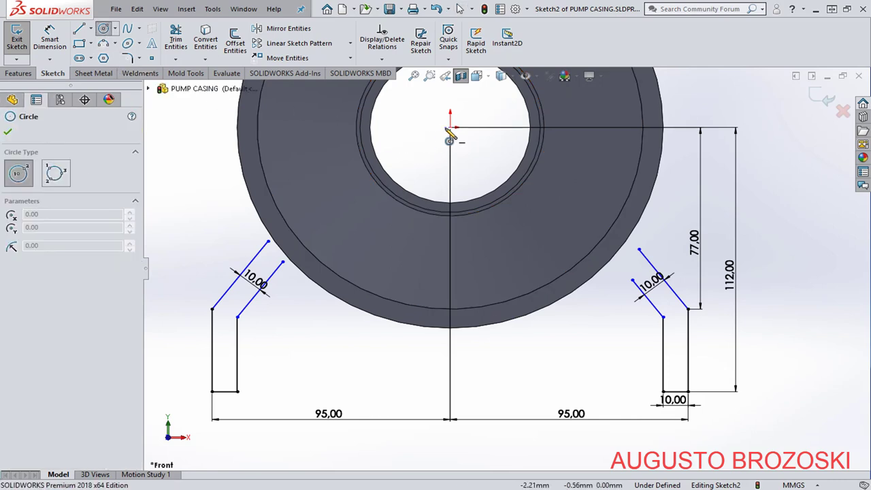
pyautogui.click(450, 127)
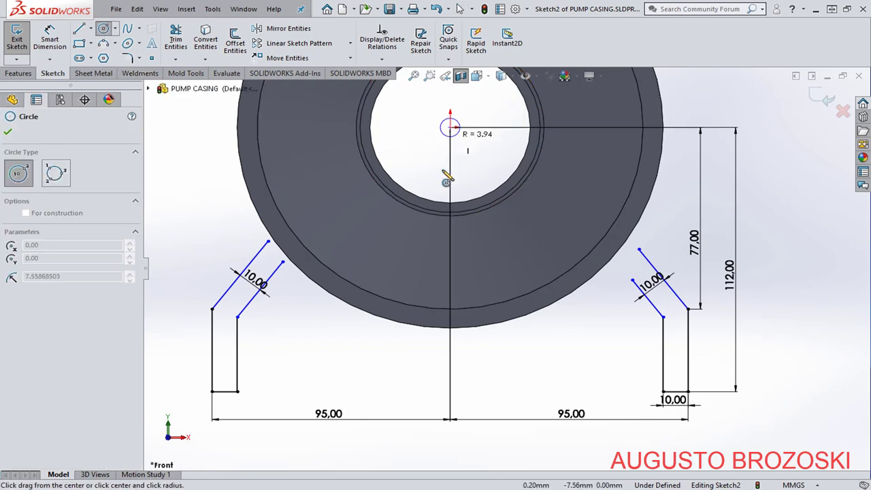
pyautogui.click(416, 292)
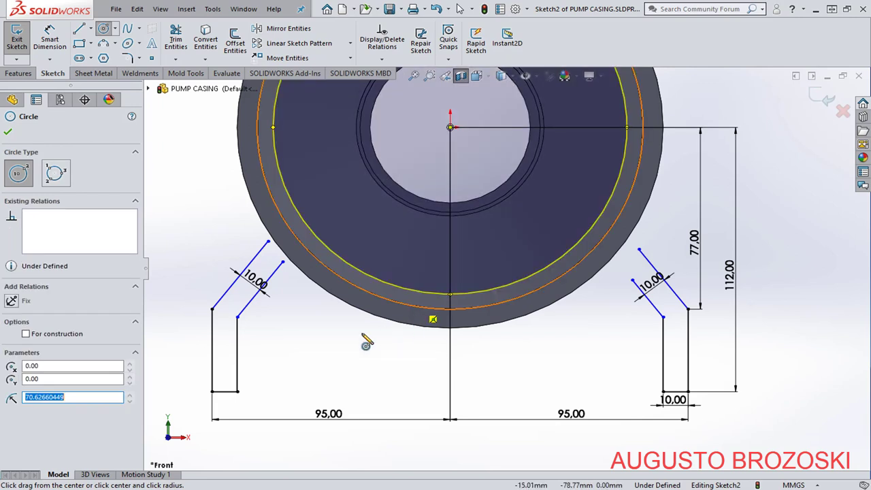
pyautogui.press('Escape')
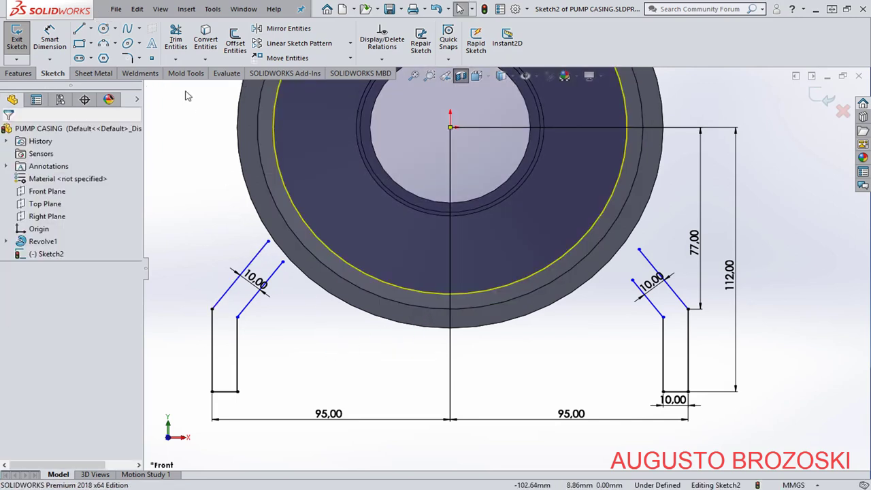
# Extend the four slanted leg lines of both feet to the circle.
pyautogui.click(175, 60)
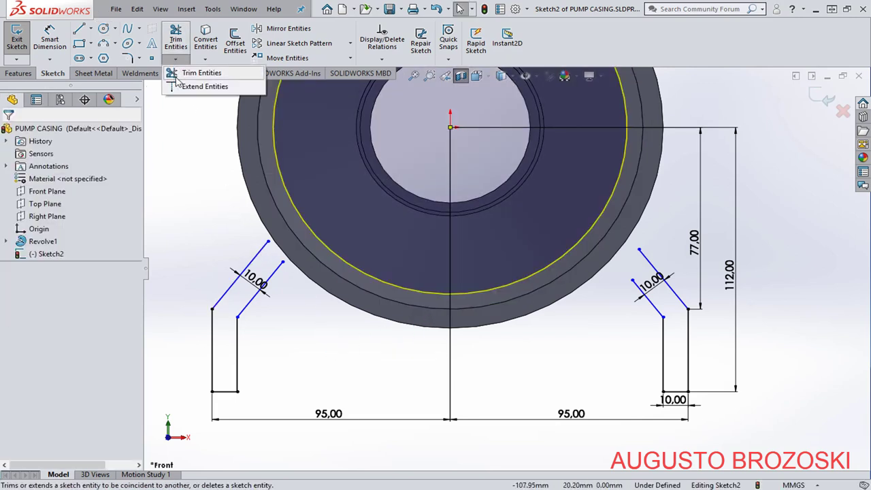
pyautogui.click(197, 86)
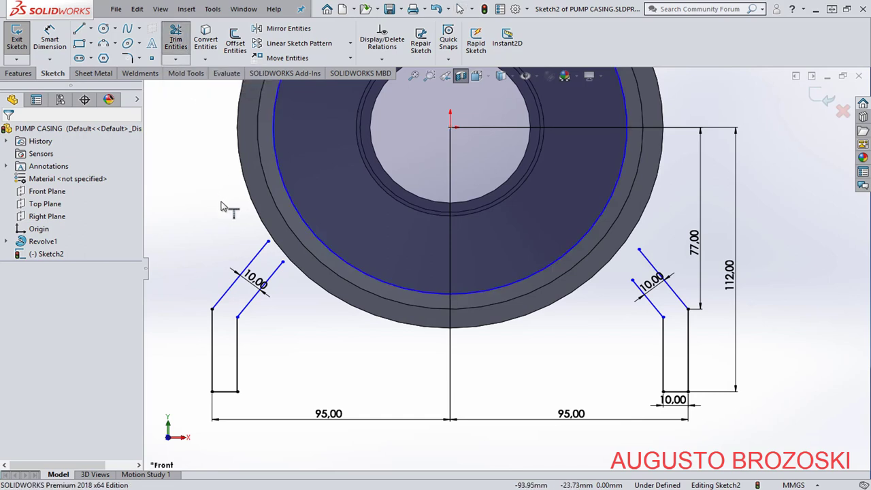
pyautogui.click(260, 254)
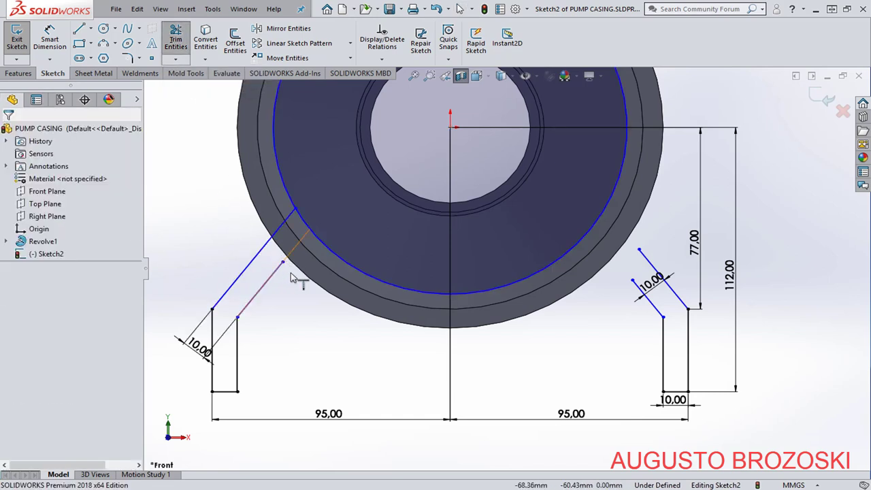
pyautogui.click(279, 270)
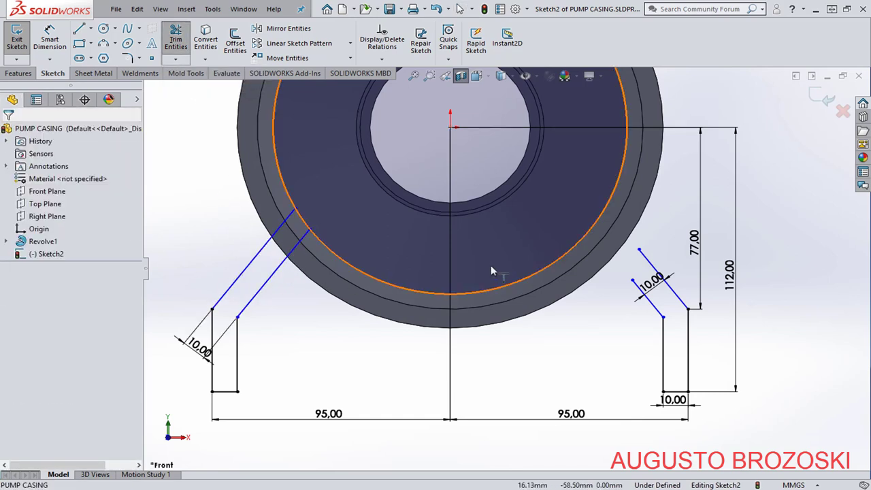
pyautogui.click(646, 261)
pyautogui.click(640, 287)
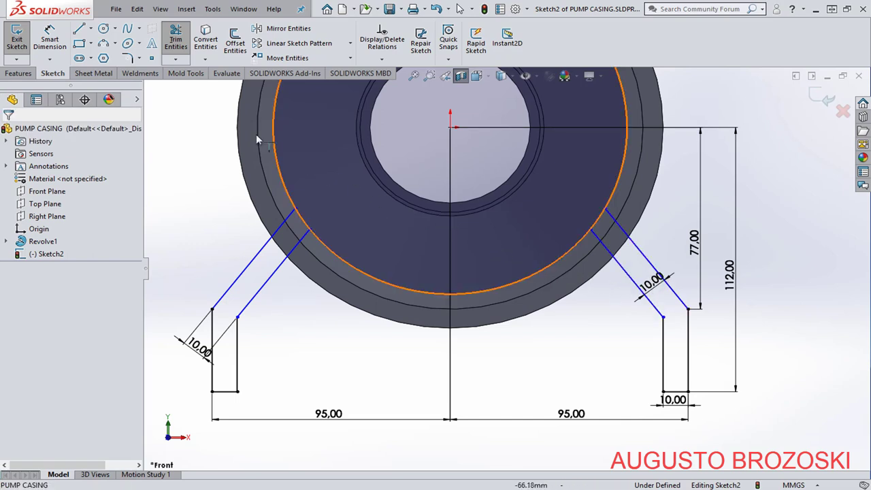
# Power-trim the circle arcs between the angled lines, then pick an arc for a radius dimension.
pyautogui.click(177, 60)
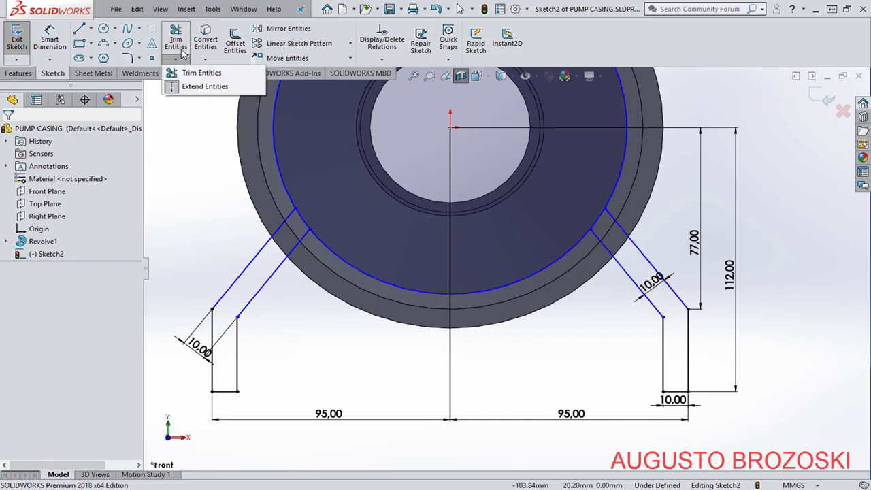
pyautogui.click(186, 75)
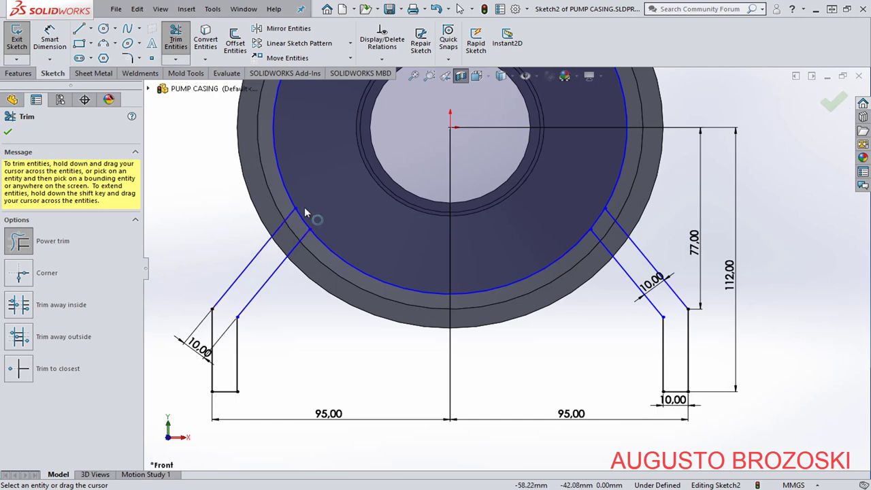
pyautogui.moveTo(294, 176); pyautogui.dragTo(271, 189)
pyautogui.moveTo(390, 252); pyautogui.dragTo(402, 297)
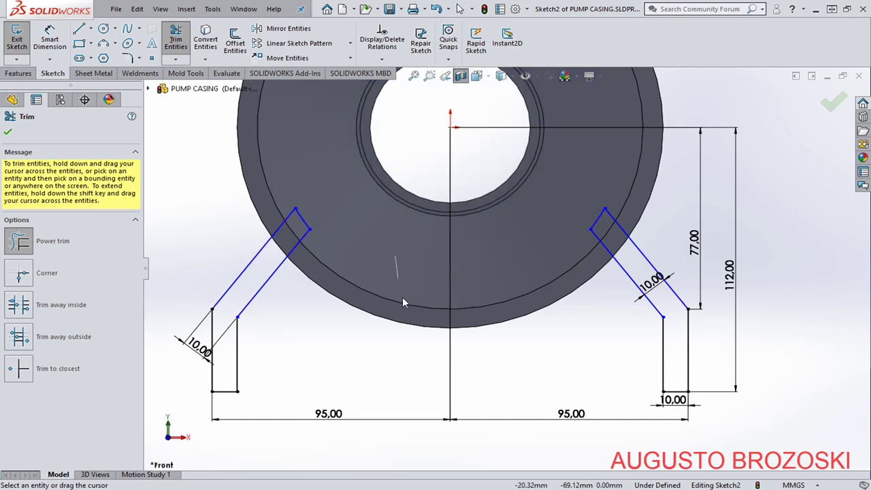
pyautogui.click(49, 39)
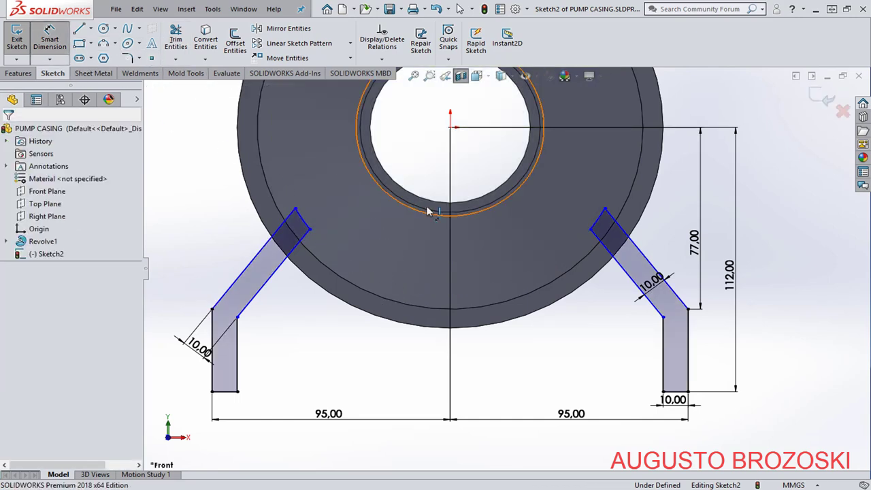
pyautogui.click(599, 221)
# Dimension the arc where the feet meet the casing as R80, checked against the pump drawing.
pyautogui.click(568, 198)
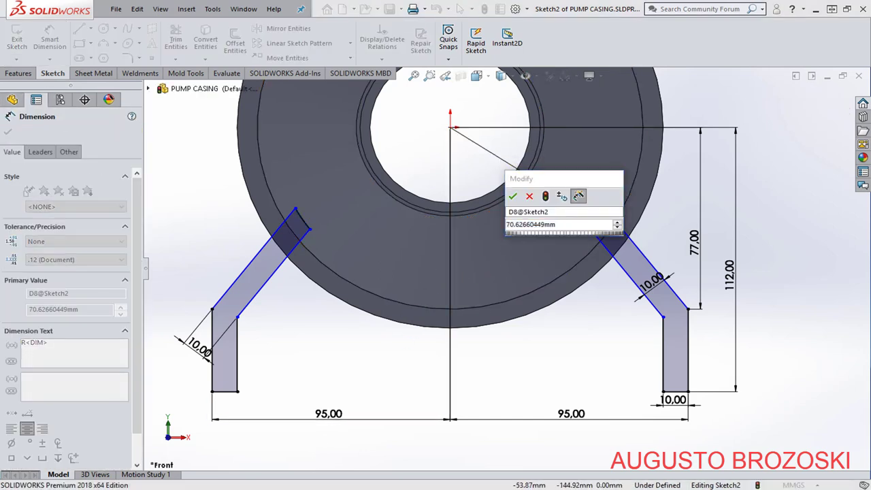
pyautogui.hotkey('alt', 'Tab')
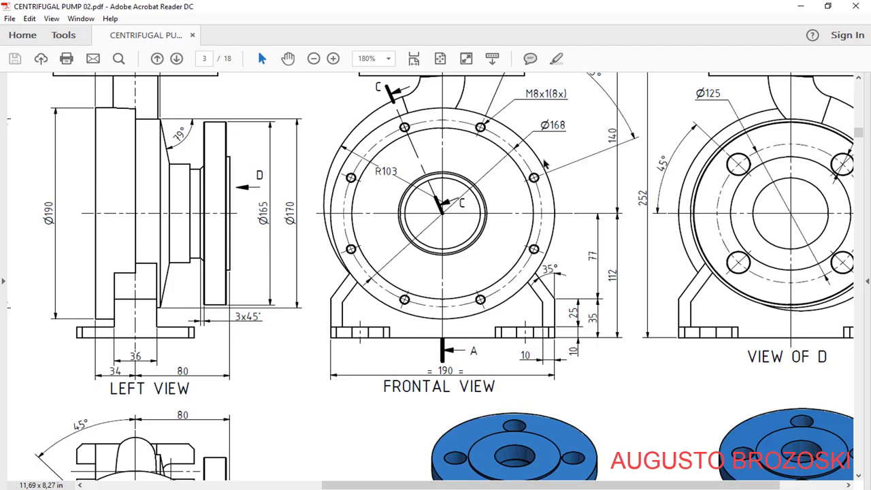
pyautogui.click(800, 8)
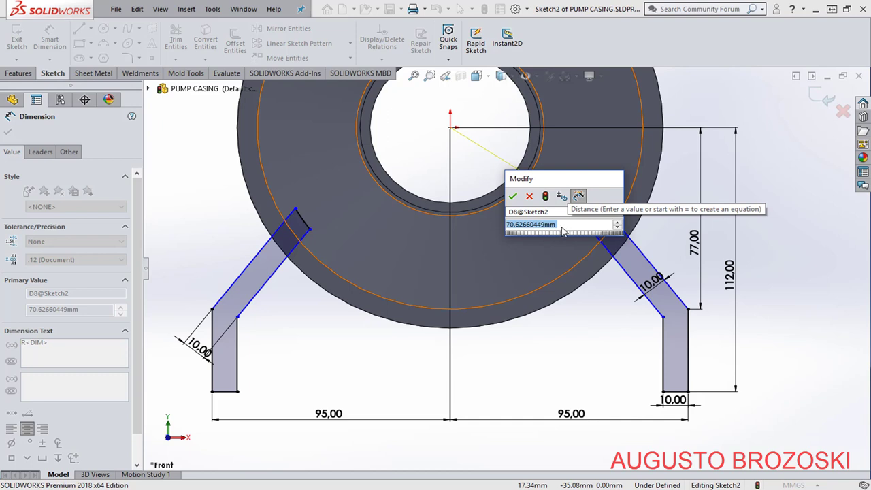
pyautogui.write('80')
pyautogui.press('Return')
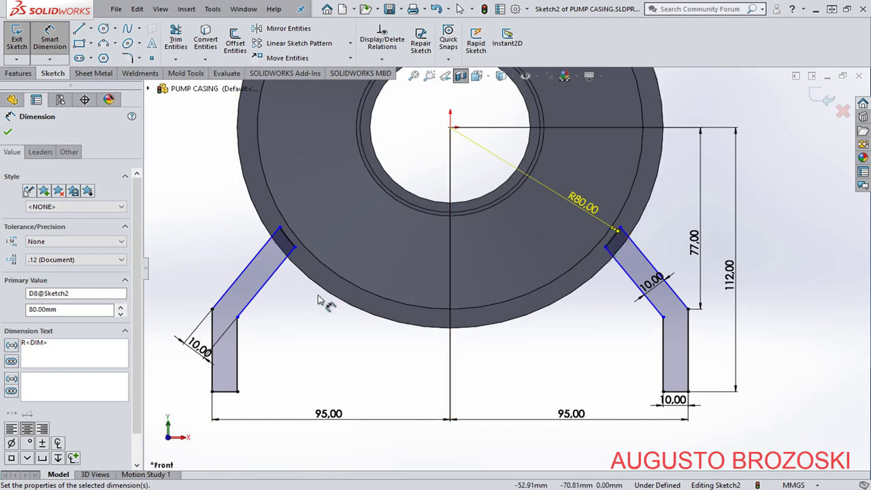
pyautogui.press('Escape')
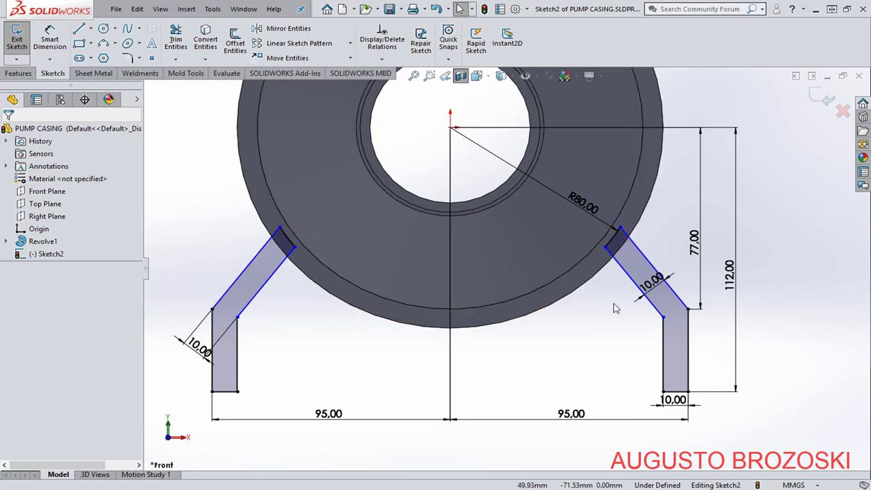
# Dimension the right leg's slanted line at 35° from its vertical outer line.
pyautogui.click(49, 39)
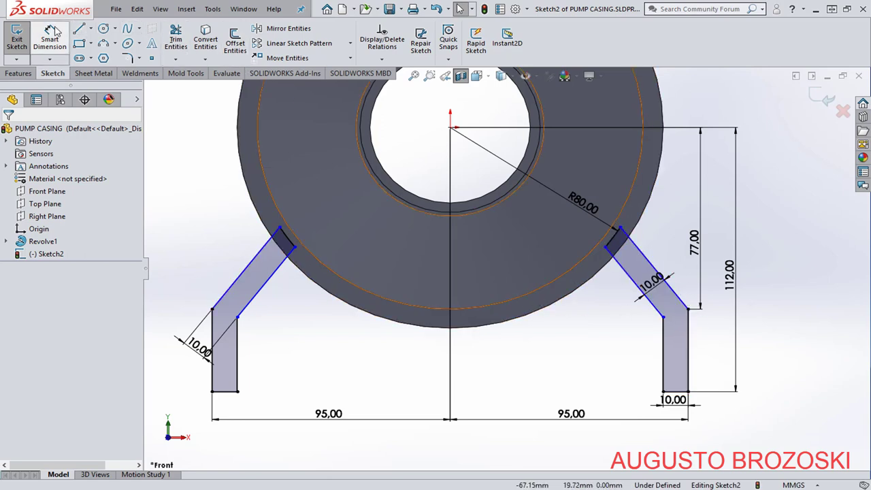
pyautogui.click(688, 330)
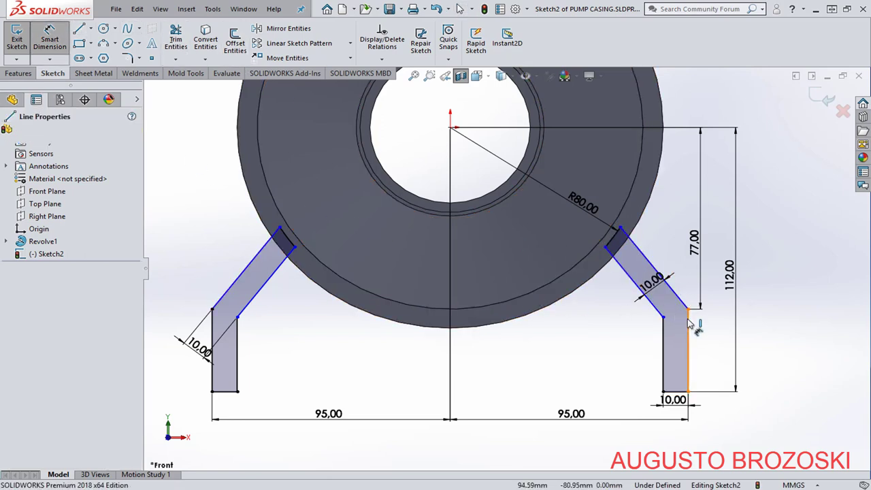
pyautogui.click(643, 255)
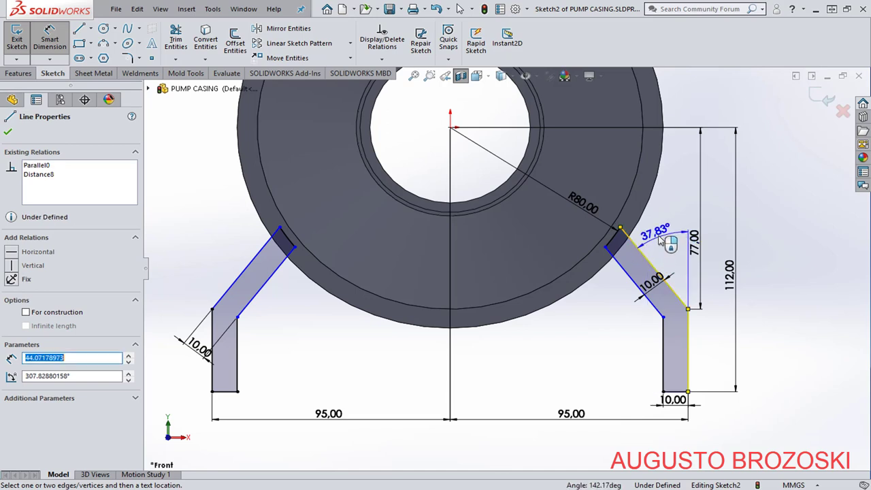
pyautogui.click(659, 239)
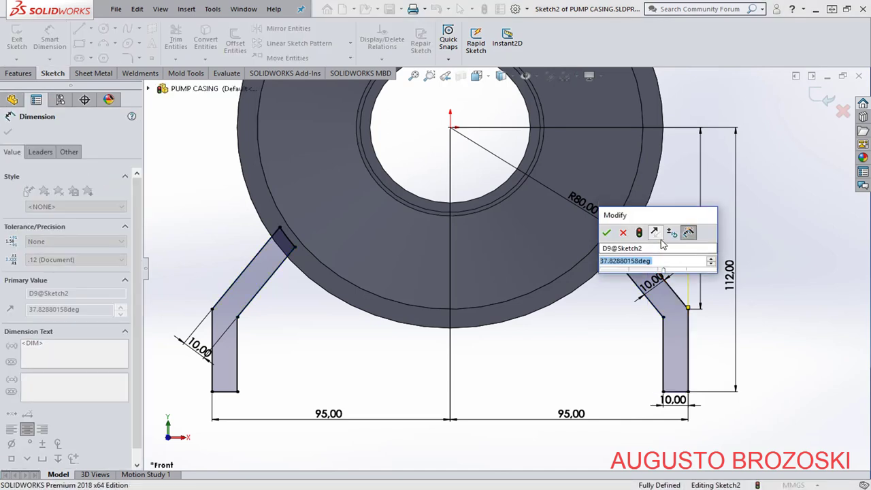
pyautogui.write('35')
pyautogui.press('Return')
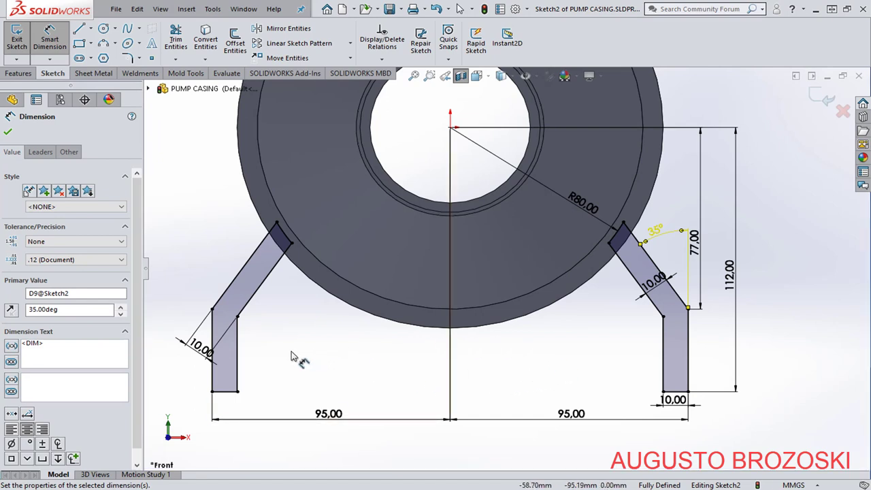
pyautogui.click(8, 133)
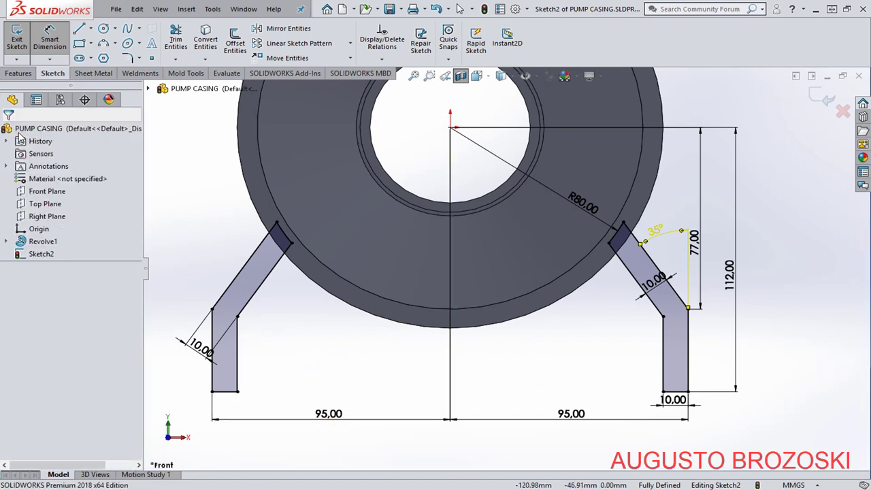
# Exit Sketch2 and show the whole casing in isometric view.
pyautogui.click(825, 100)
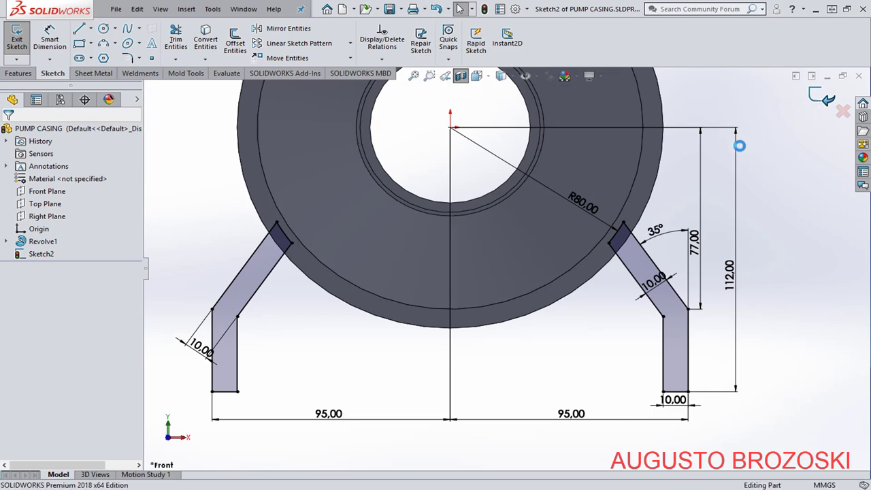
pyautogui.press('f')
pyautogui.click(476, 76)
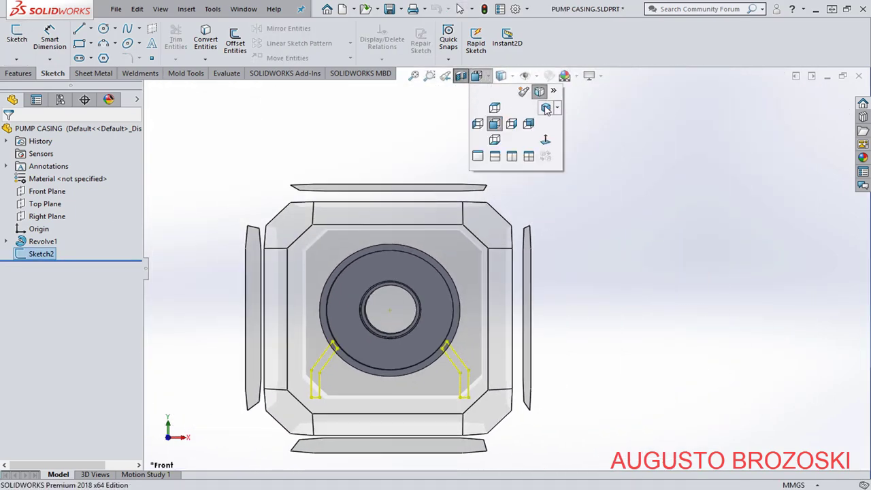
pyautogui.click(545, 109)
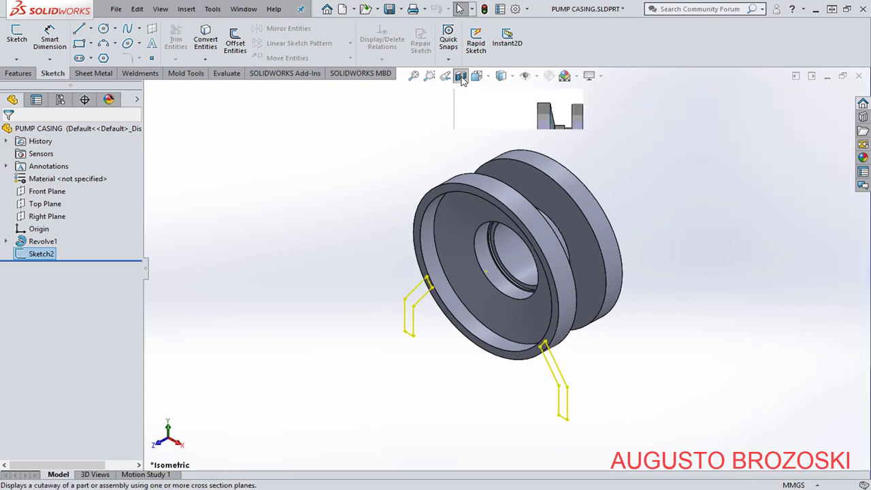
pyautogui.click(362, 131)
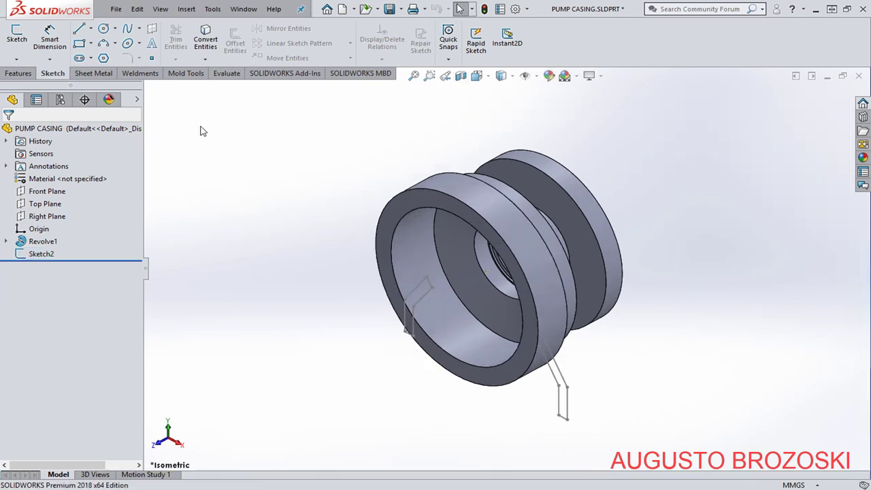
# Extrude Sketch2 36 mm with a Mid Plane end condition to form both feet.
pyautogui.click(21, 73)
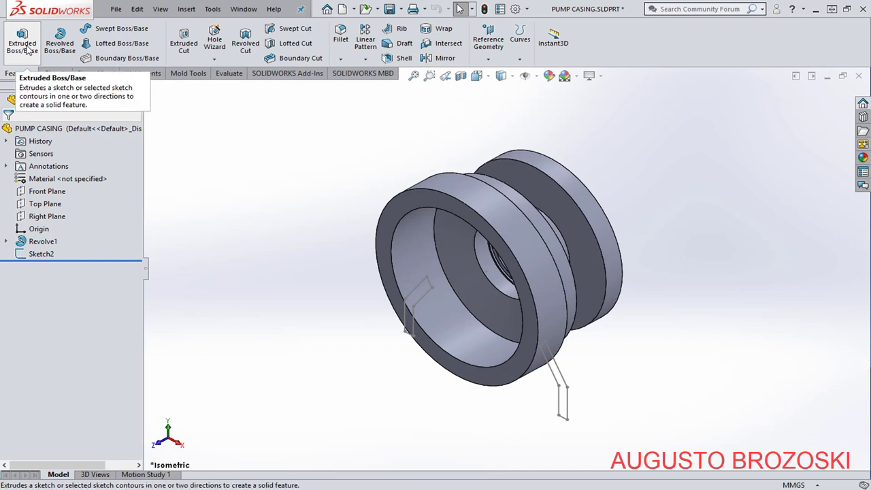
pyautogui.click(32, 45)
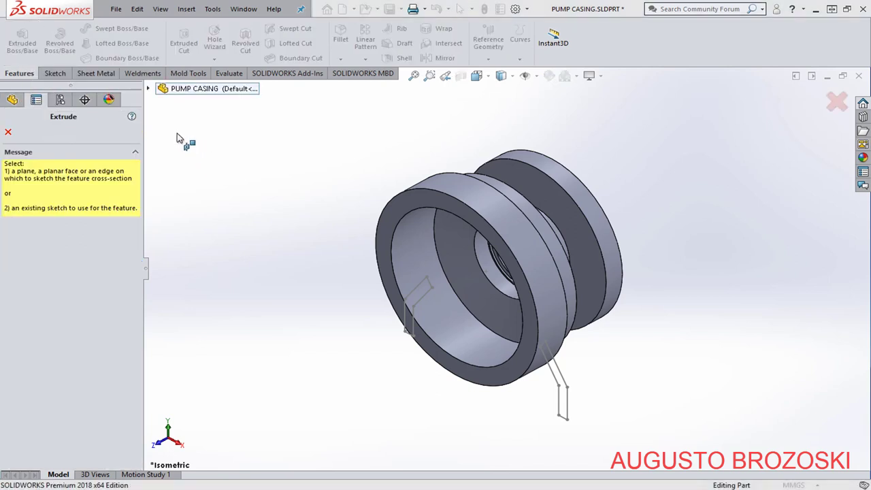
pyautogui.click(149, 89)
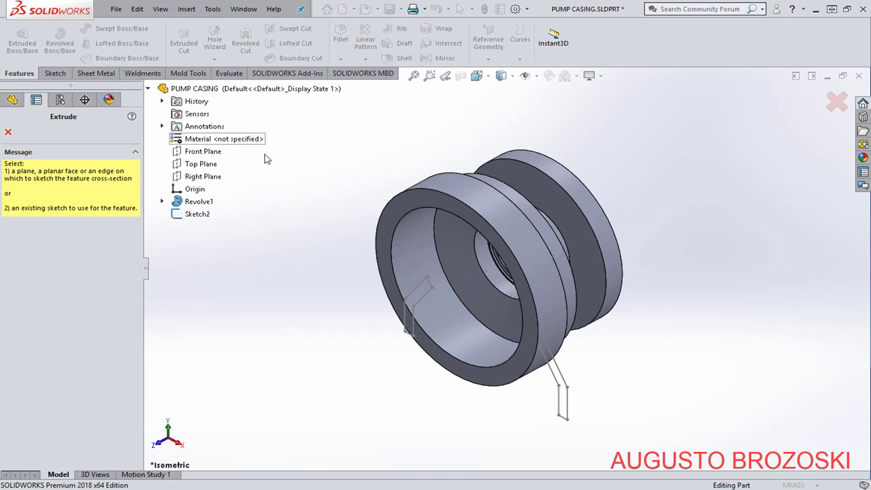
pyautogui.click(195, 215)
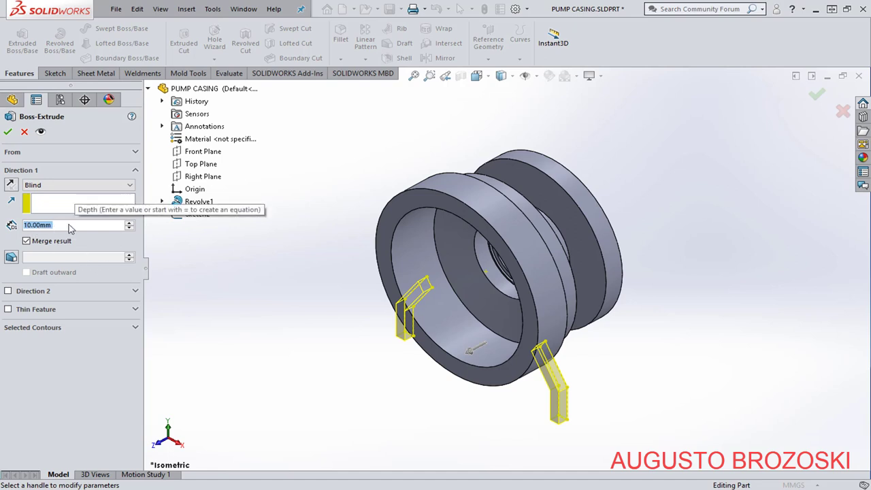
pyautogui.write('36')
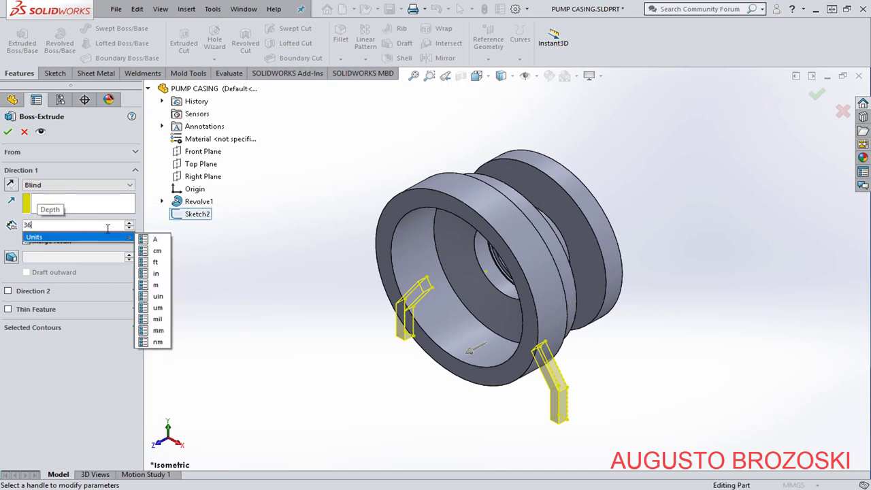
pyautogui.press('Return')
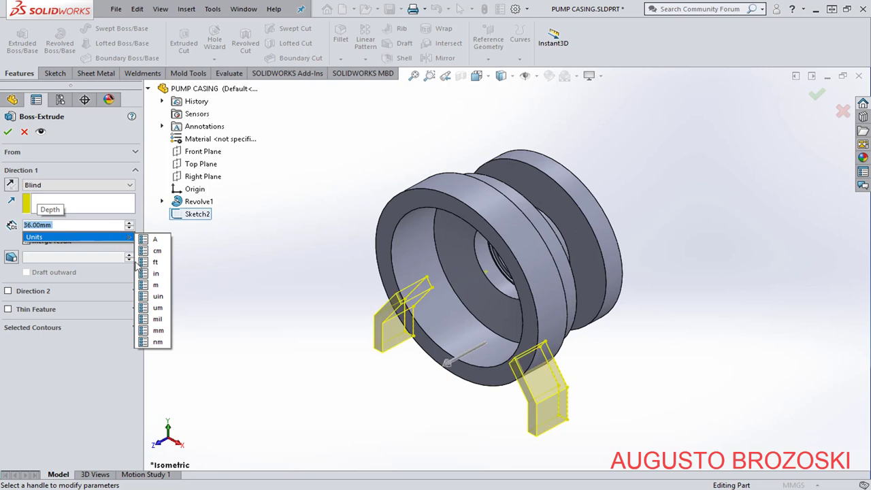
pyautogui.click(75, 188)
pyautogui.click(71, 190)
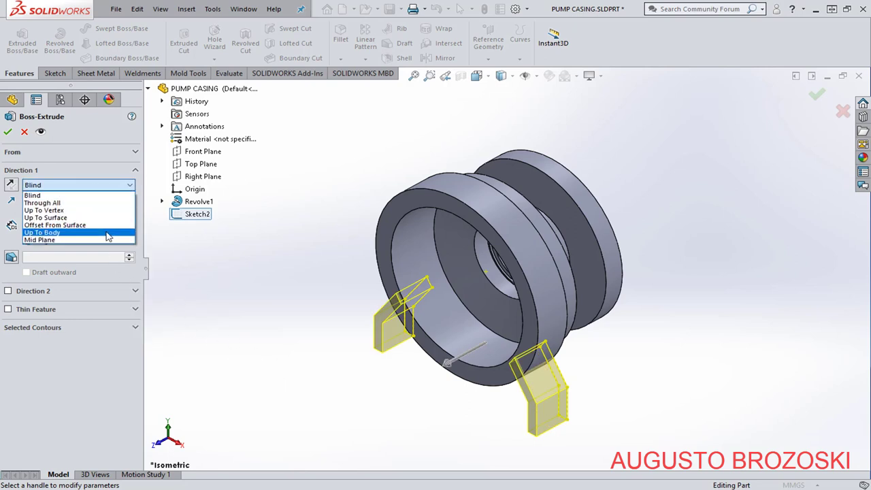
pyautogui.click(68, 239)
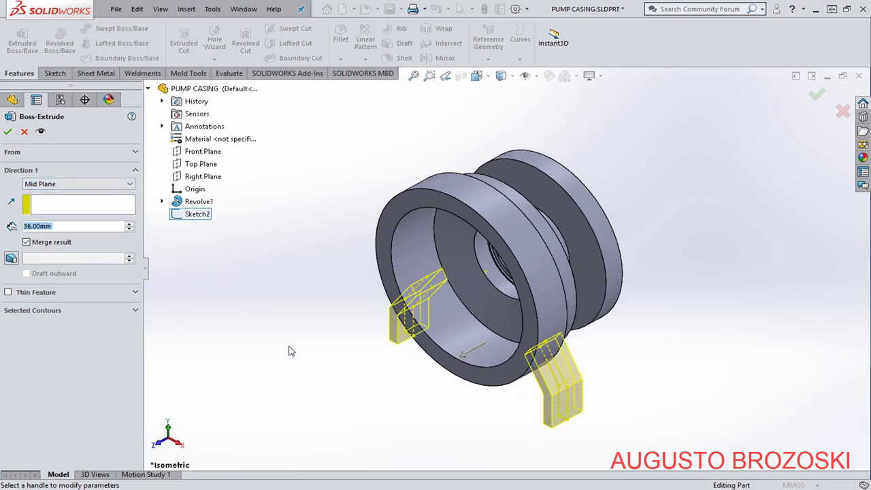
pyautogui.click(311, 489)
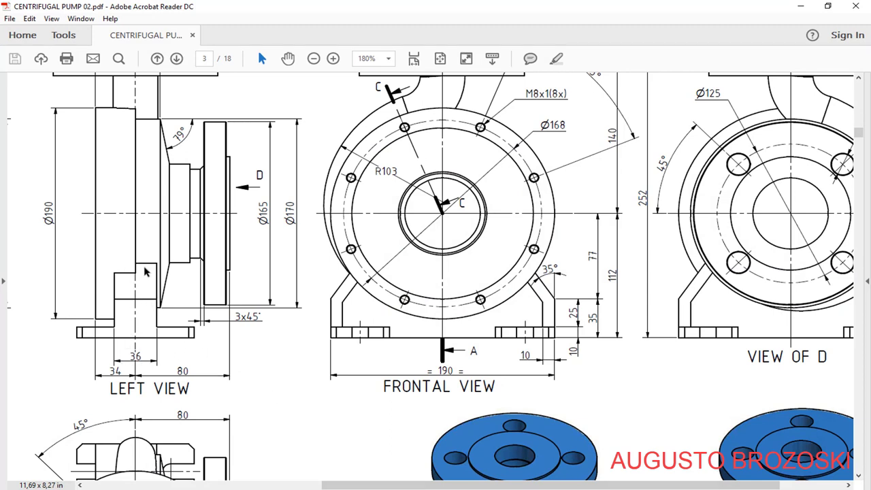
pyautogui.click(800, 7)
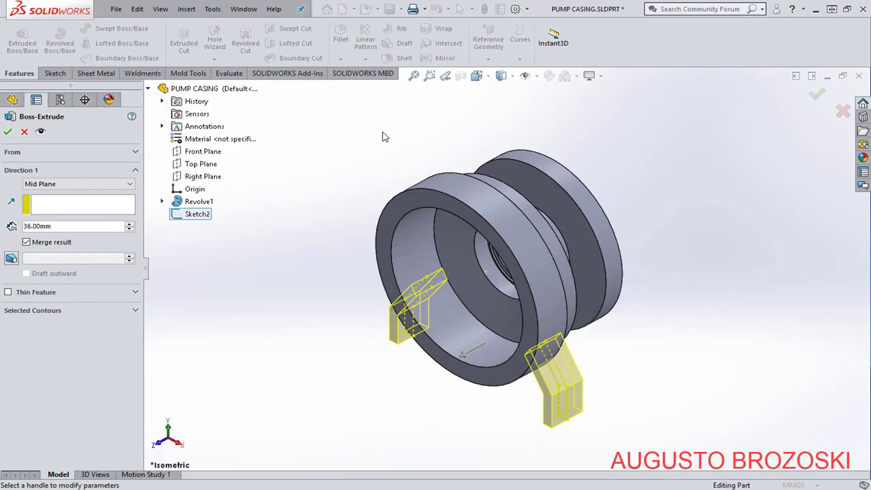
pyautogui.click(7, 132)
pyautogui.moveTo(452, 351); pyautogui.dragTo(499, 207, button='middle')
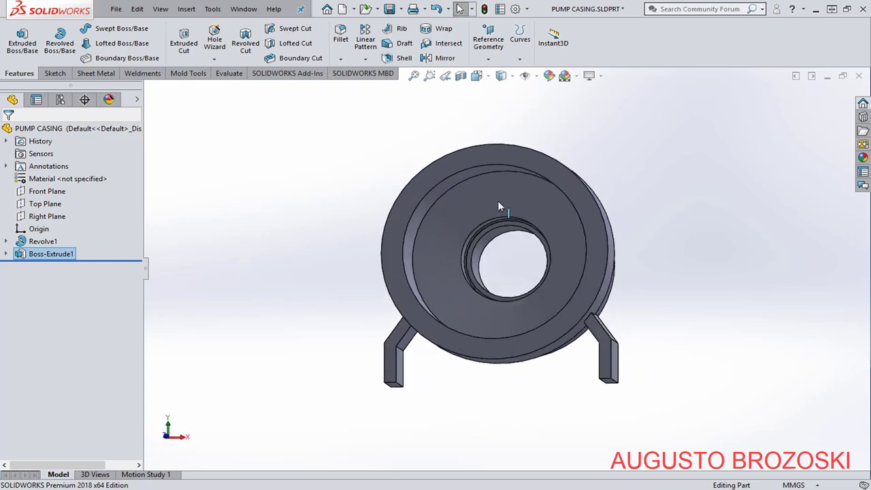
# Show the casing in isometric view and review Section B-B's foot slot dimensions in the drawing.
pyautogui.click(476, 76)
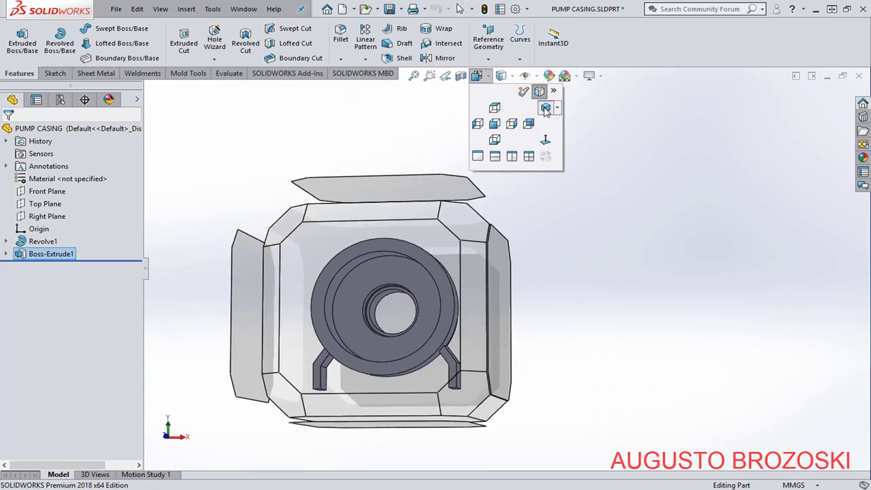
pyautogui.click(545, 109)
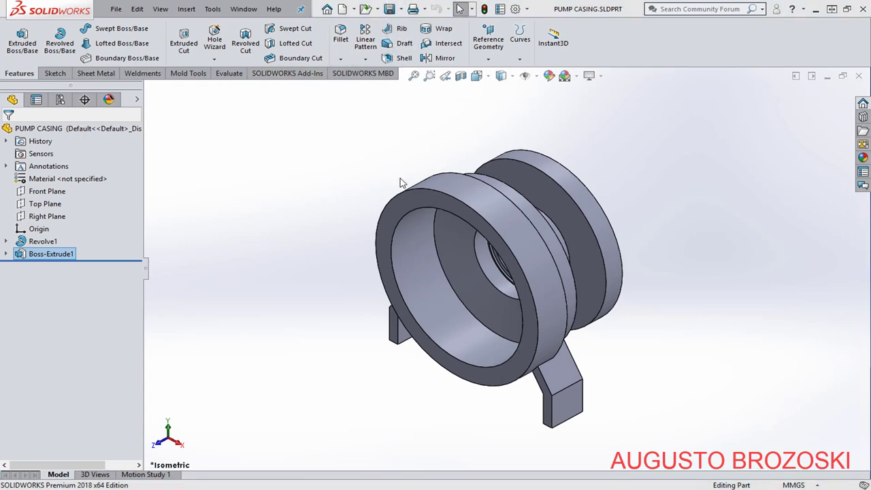
pyautogui.hotkey('alt', 'Tab')
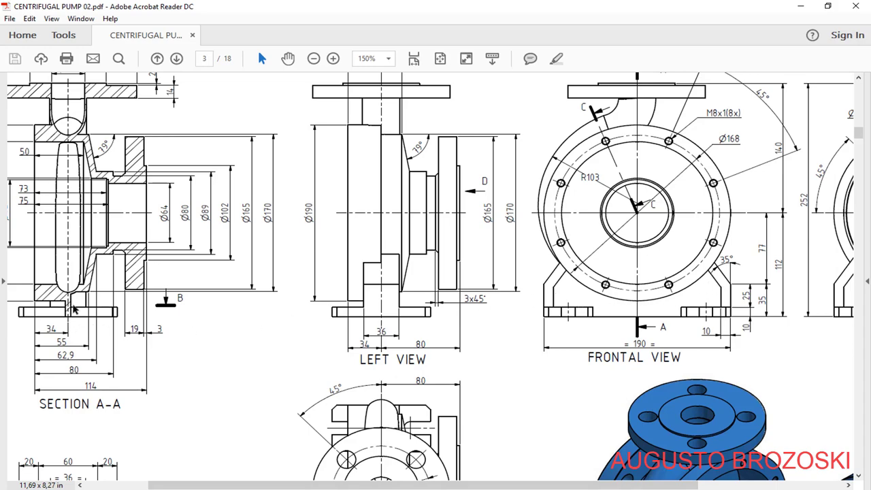
pyautogui.scroll(-5, 157, 331)
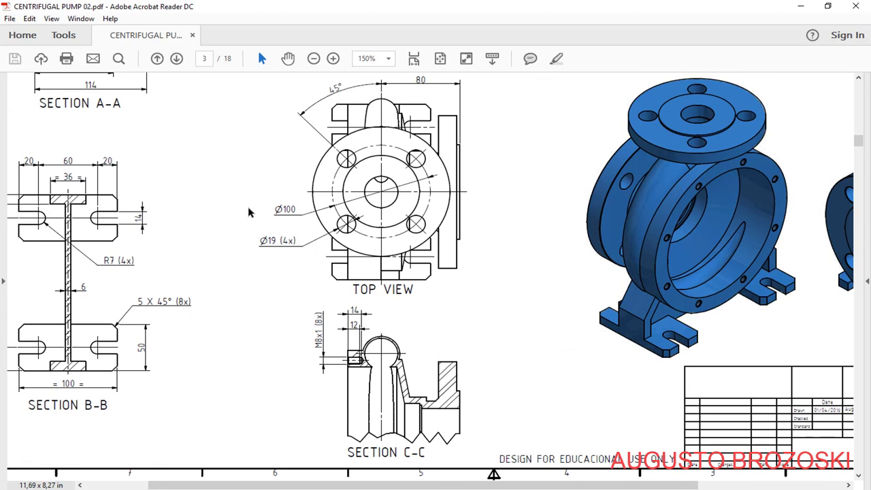
pyautogui.click(799, 7)
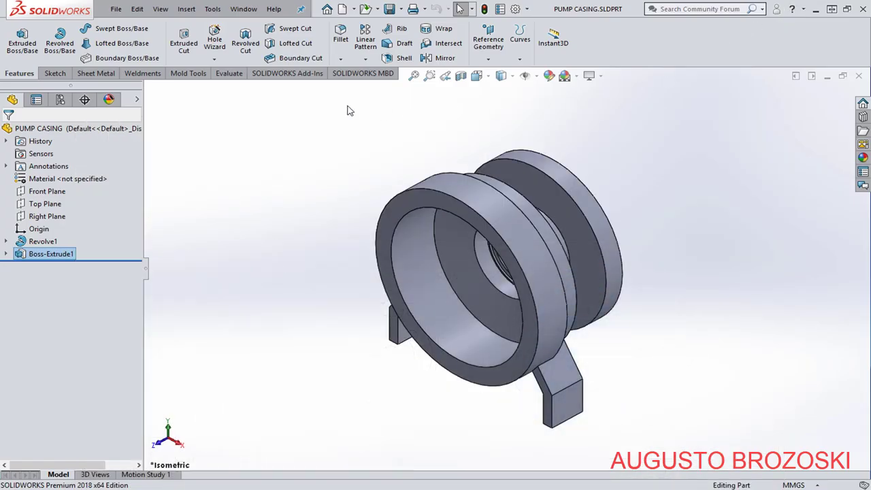
pyautogui.click(55, 73)
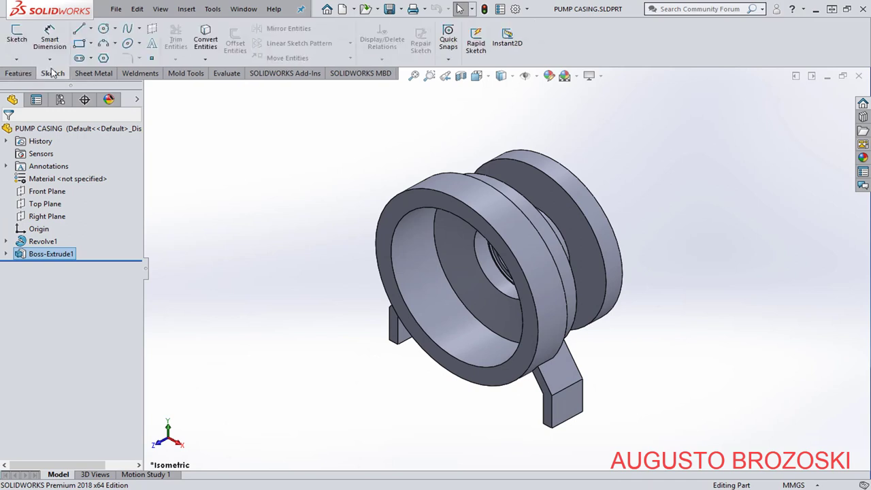
# Start Sketch3 on the Front Plane and view it normal, zoomed in on the feet.
pyautogui.click(17, 40)
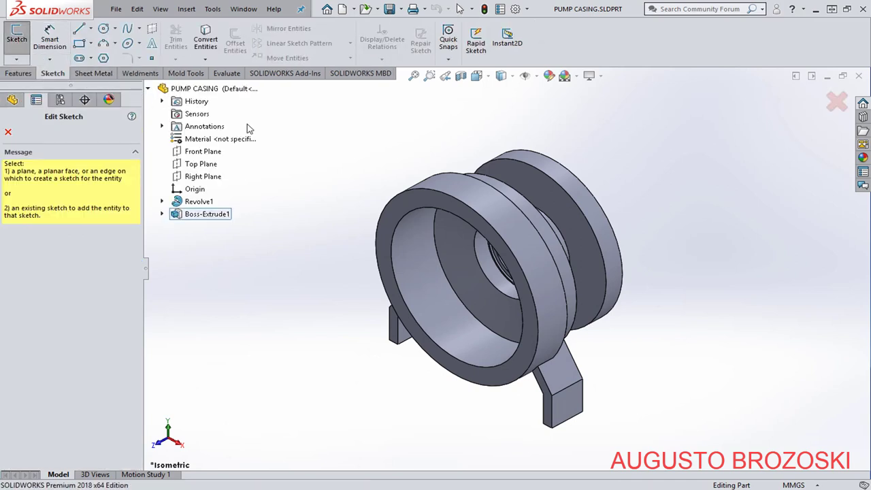
pyautogui.click(197, 154)
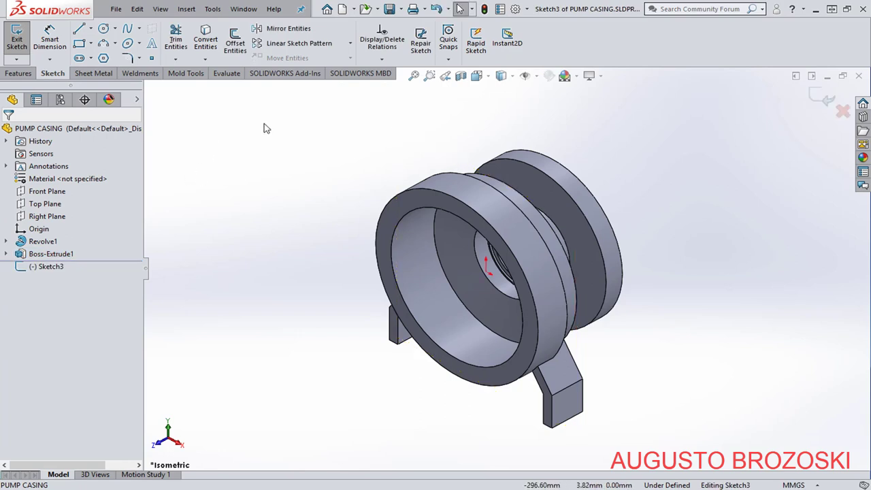
pyautogui.click(461, 76)
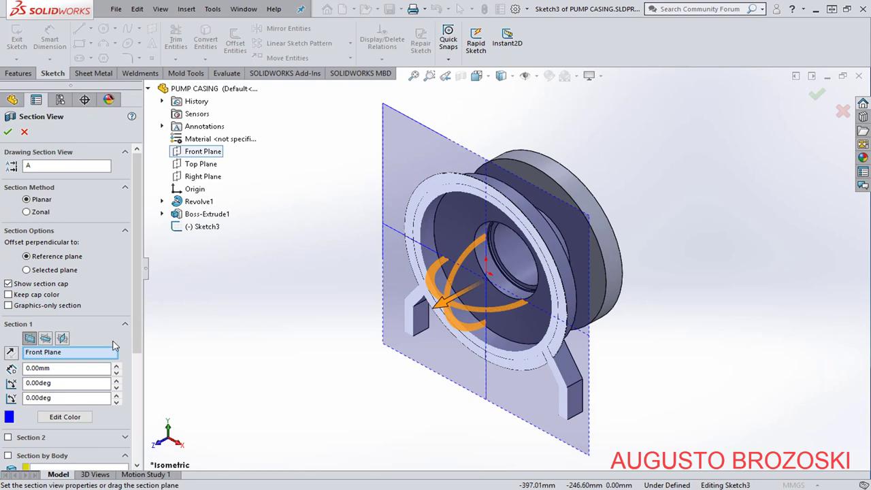
pyautogui.click(9, 132)
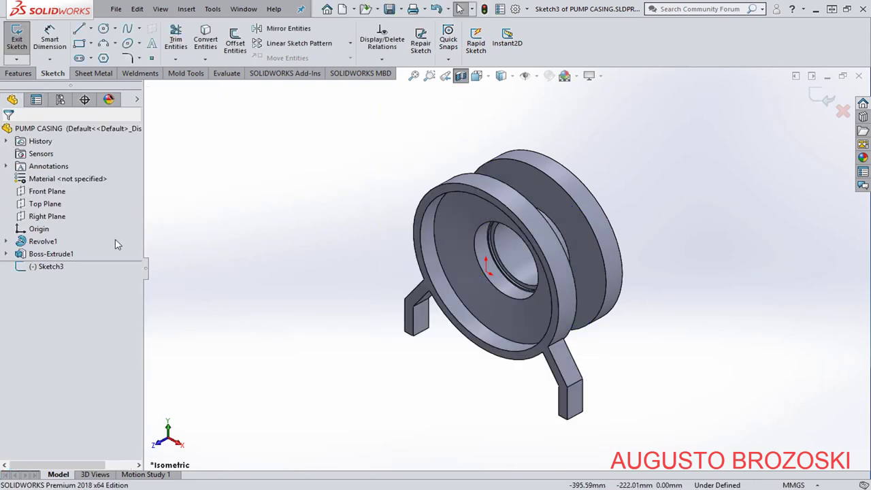
pyautogui.rightClick(59, 269)
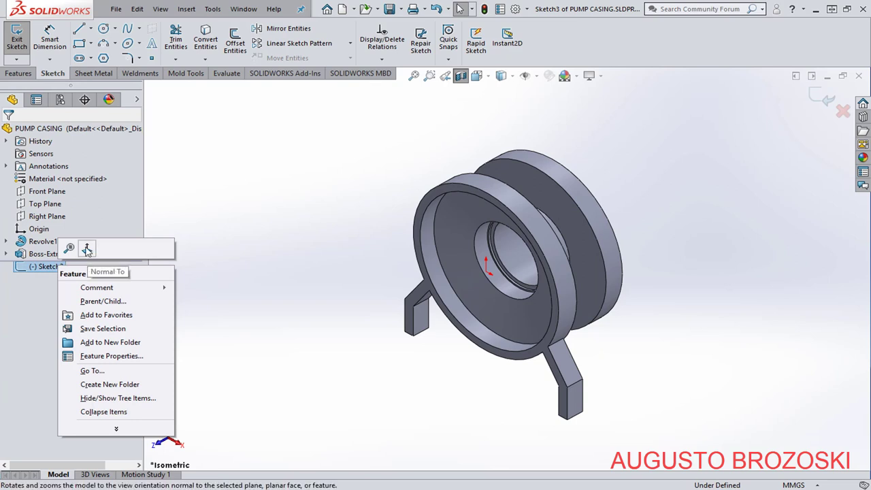
pyautogui.click(87, 249)
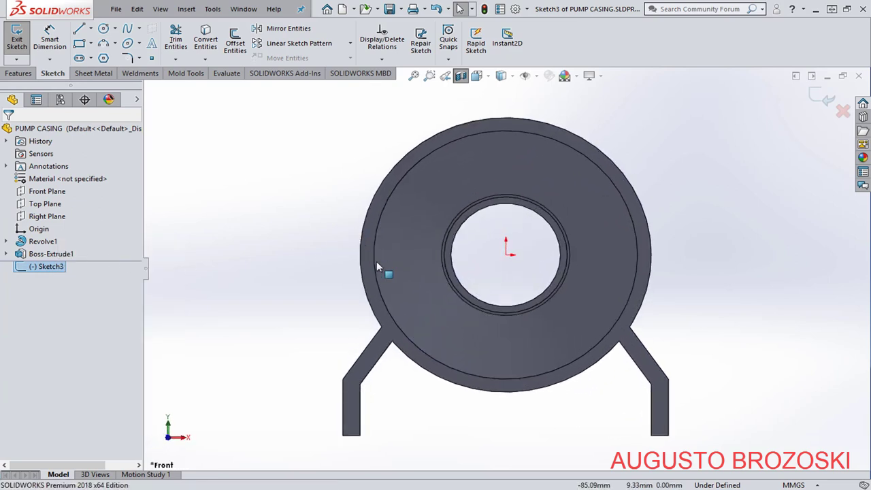
pyautogui.scroll(-3, 485, 449)
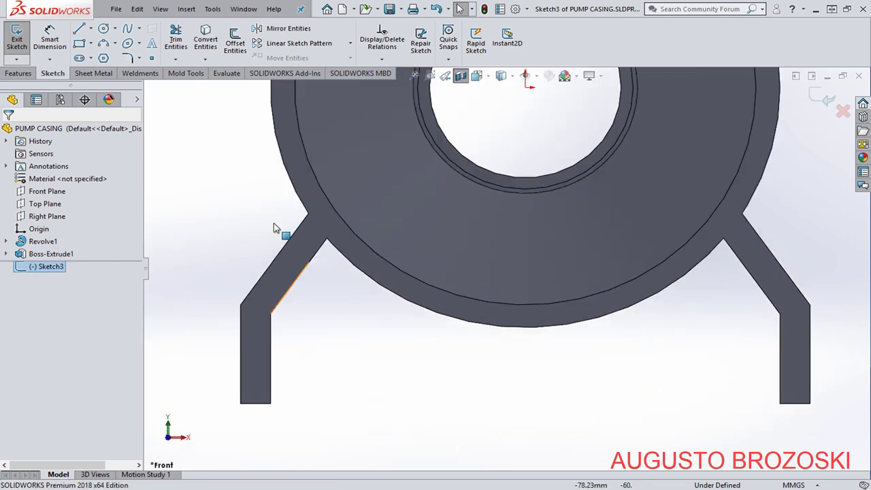
# Draw a line up the left foot's inner edge with a slanted line into the casing.
pyautogui.click(79, 29)
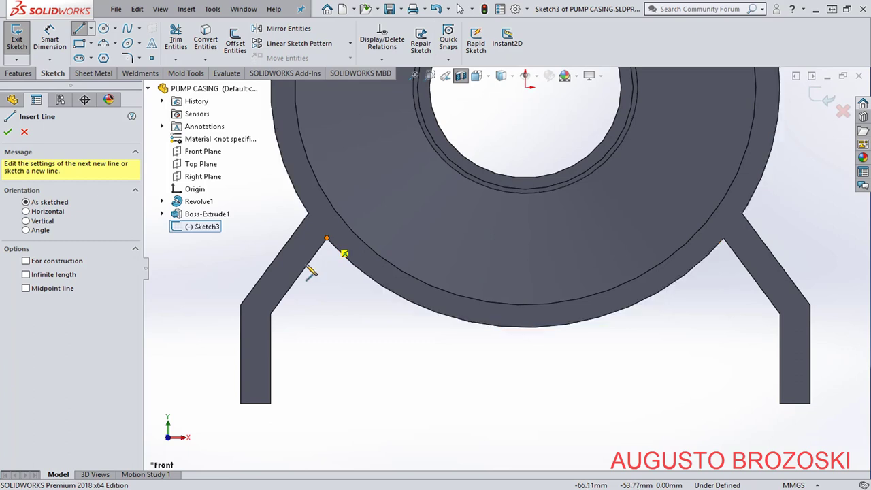
pyautogui.click(270, 403)
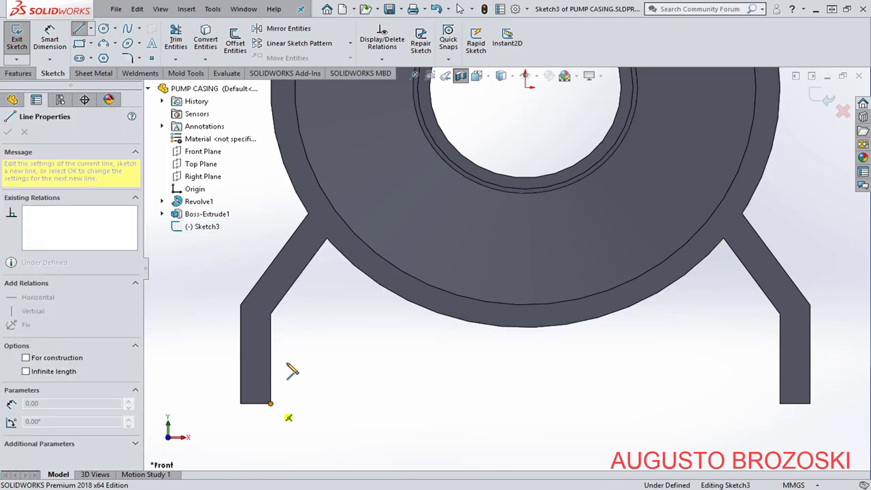
pyautogui.click(270, 313)
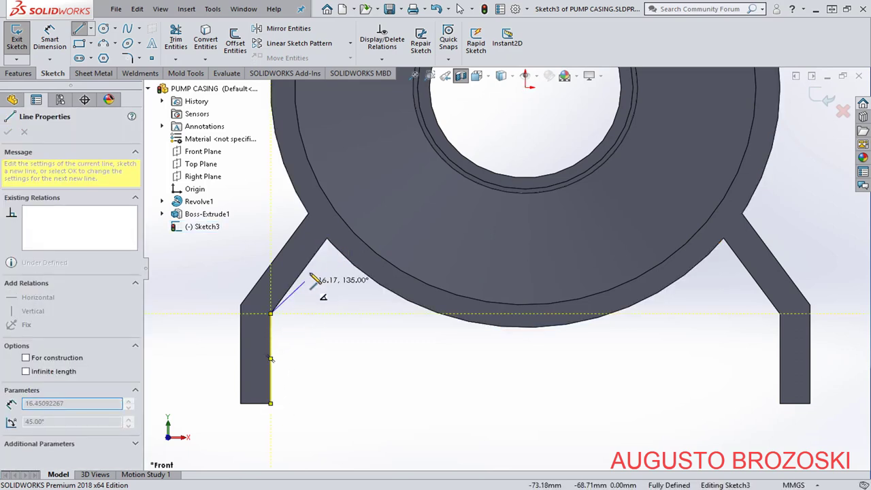
pyautogui.click(366, 175)
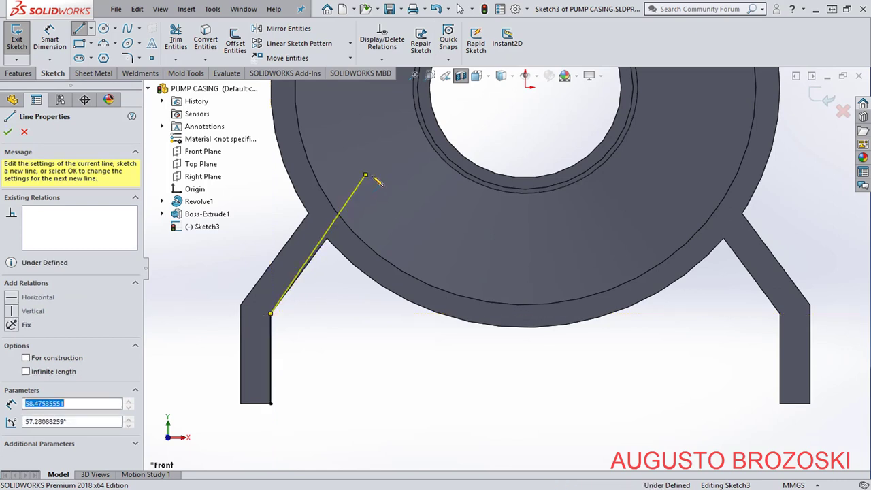
pyautogui.press('Escape')
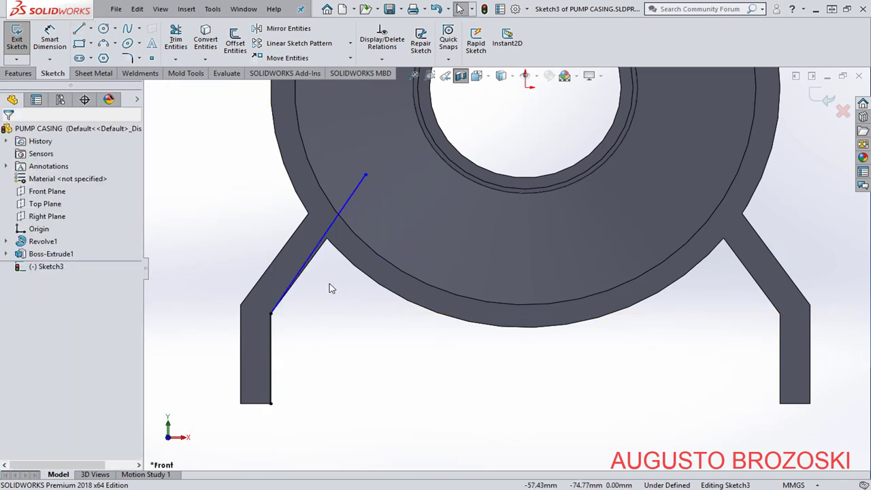
# Draw the base line across the feet, the right inner edge and slant, then snap the left slant onto the foot.
pyautogui.click(79, 28)
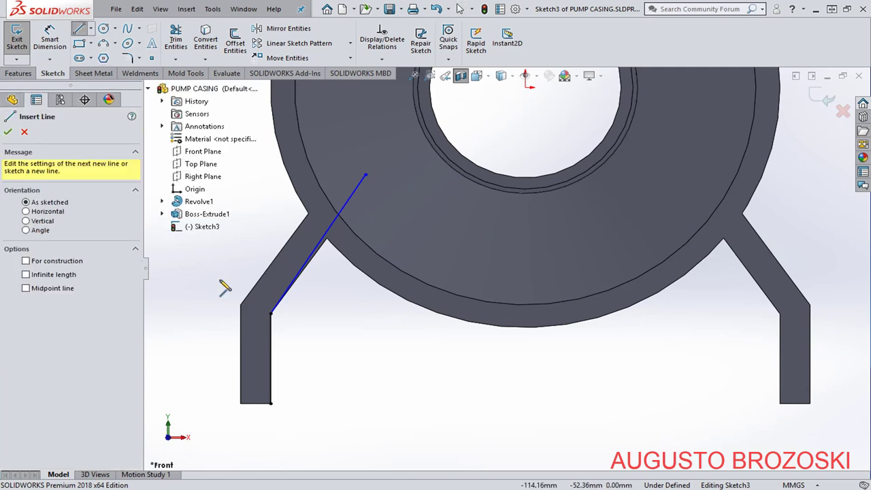
pyautogui.click(271, 403)
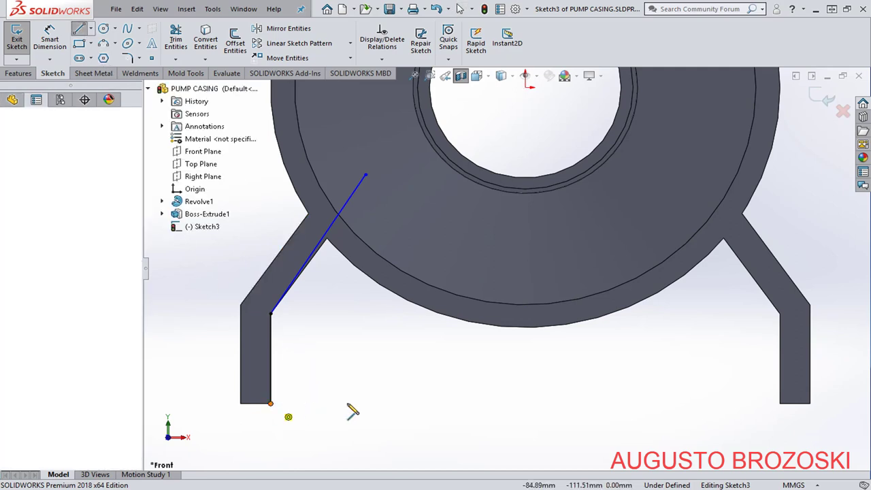
pyautogui.click(779, 404)
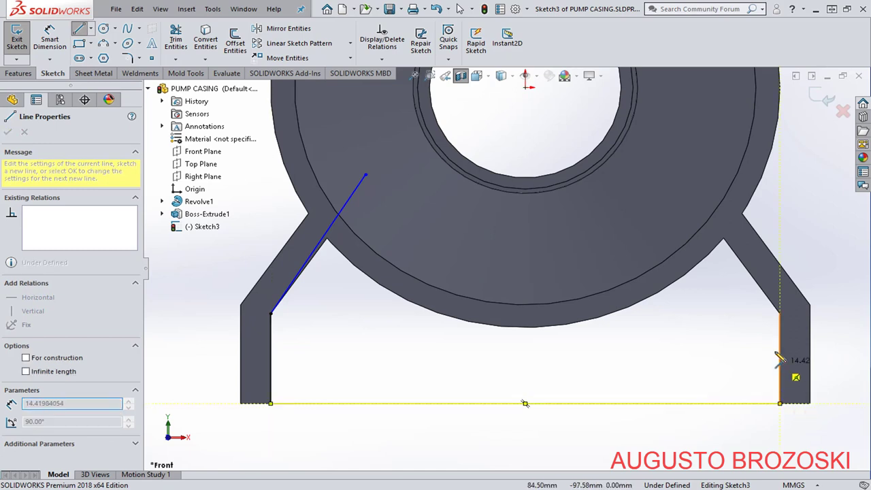
pyautogui.click(780, 313)
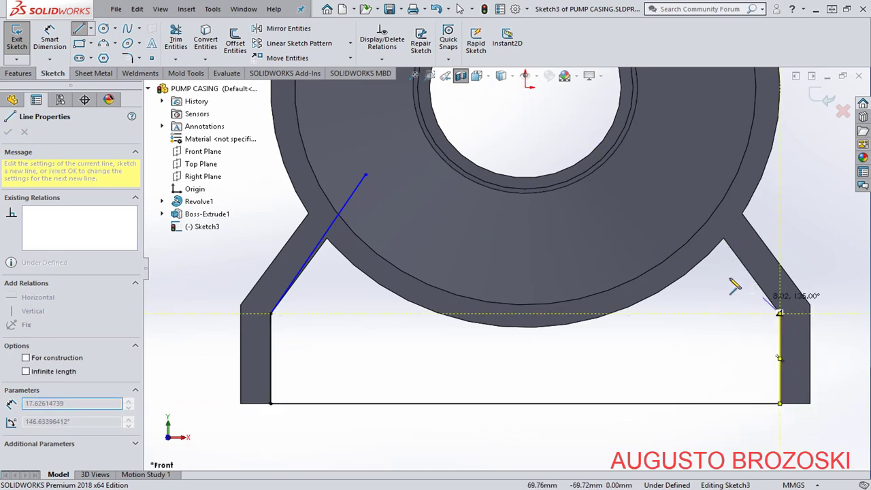
pyautogui.click(682, 183)
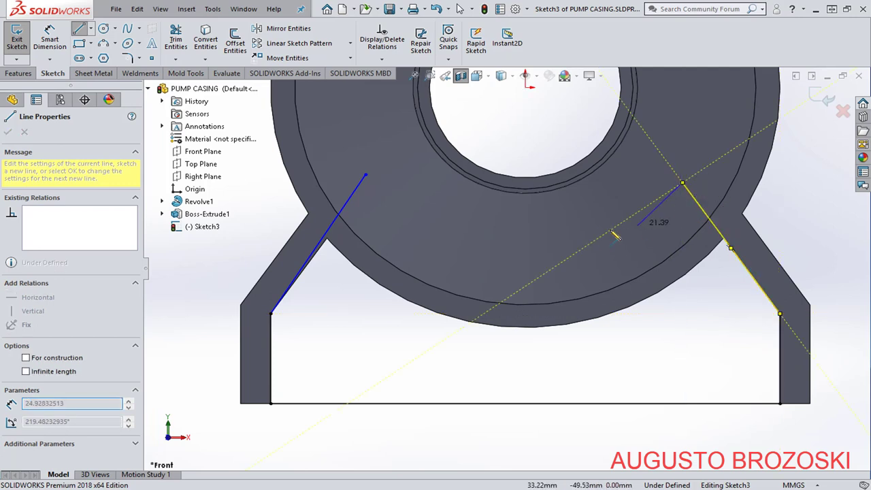
pyautogui.press('Escape')
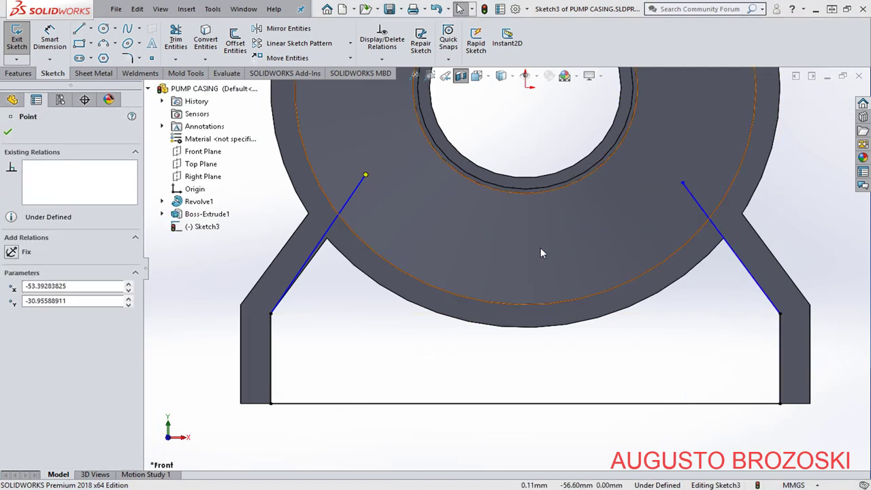
pyautogui.moveTo(373, 184); pyautogui.dragTo(311, 256)
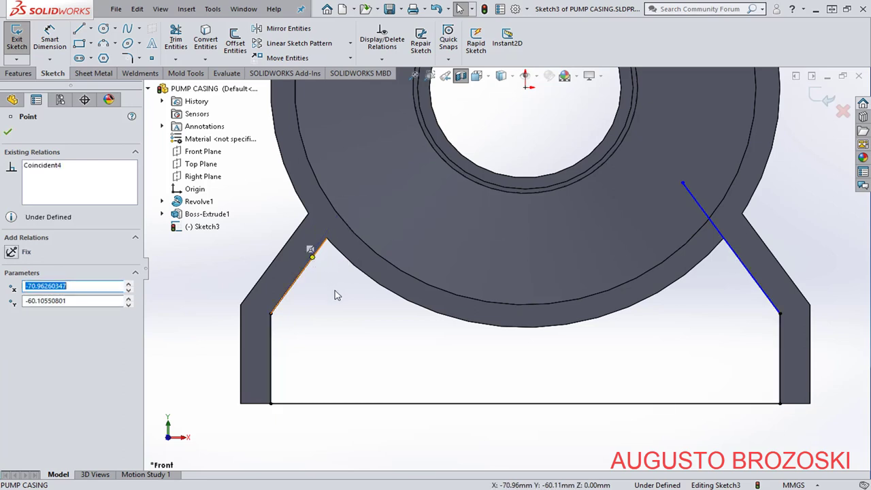
pyautogui.click(217, 249)
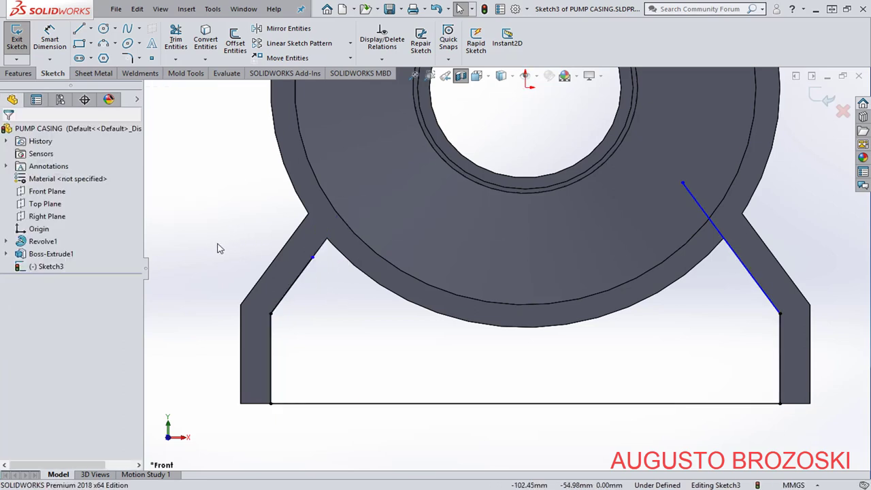
# Draw a circle centred on the origin and extend the left slanted line to it.
pyautogui.click(104, 28)
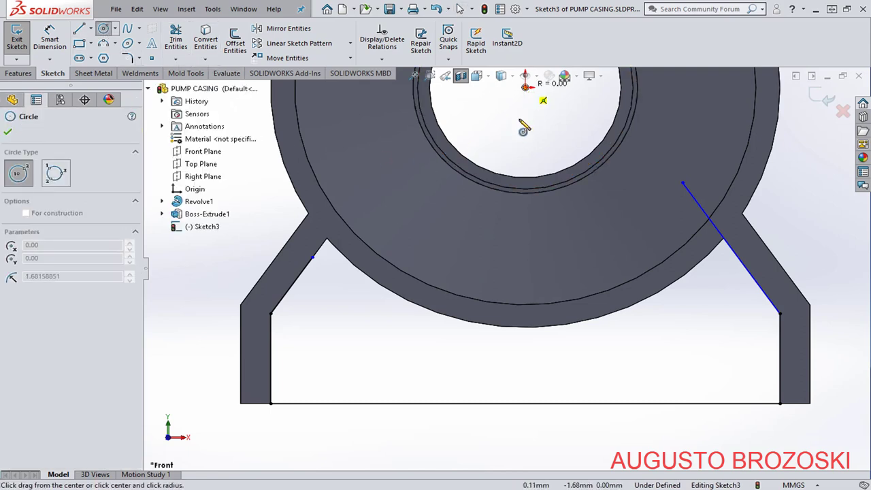
pyautogui.click(587, 279)
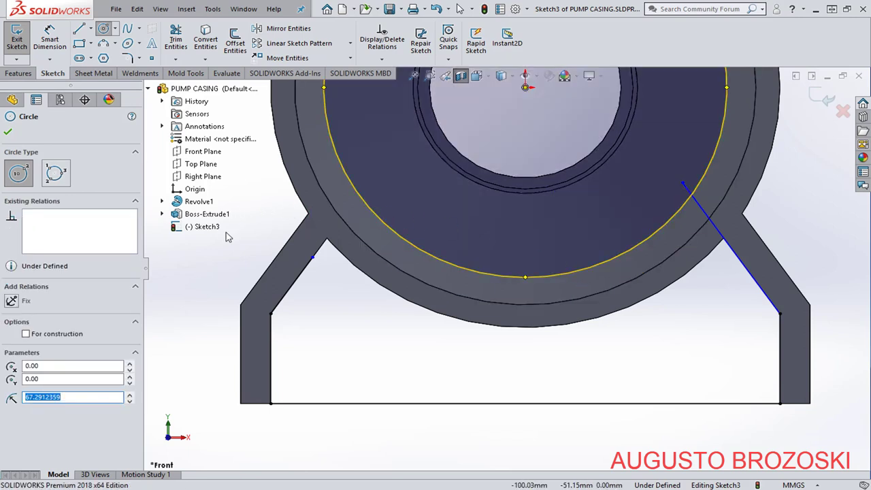
pyautogui.press('Escape')
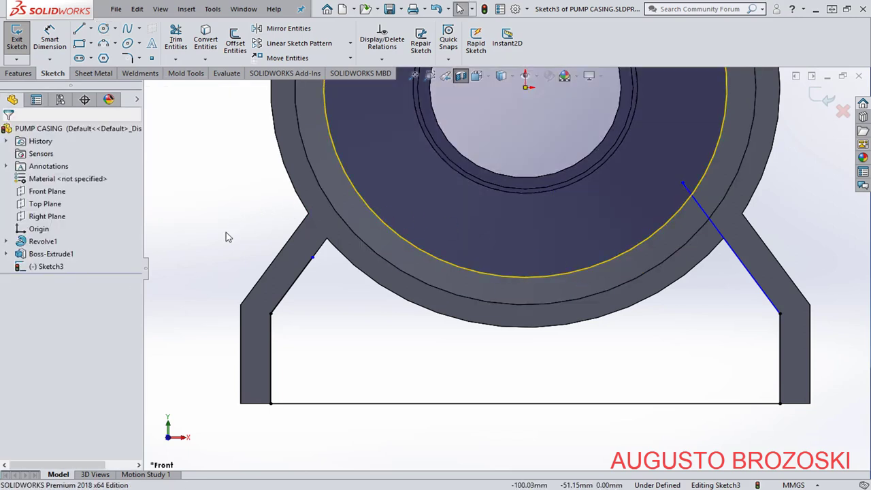
pyautogui.click(177, 60)
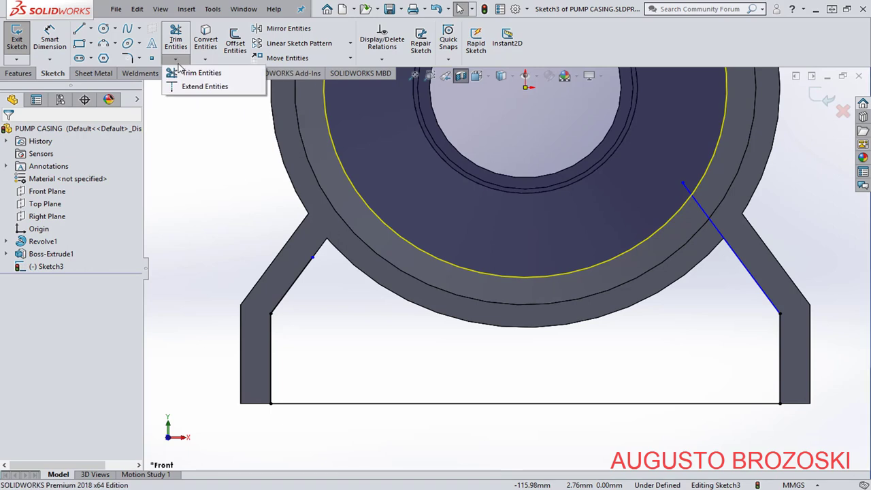
pyautogui.click(202, 87)
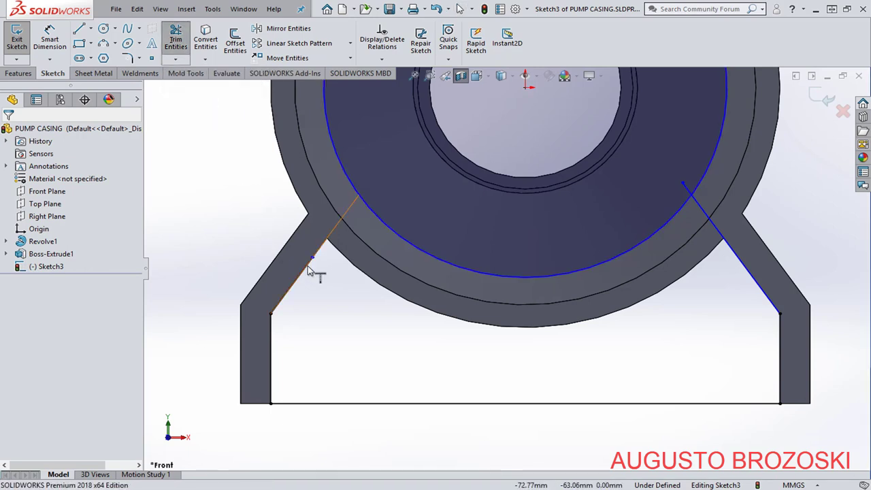
pyautogui.click(308, 270)
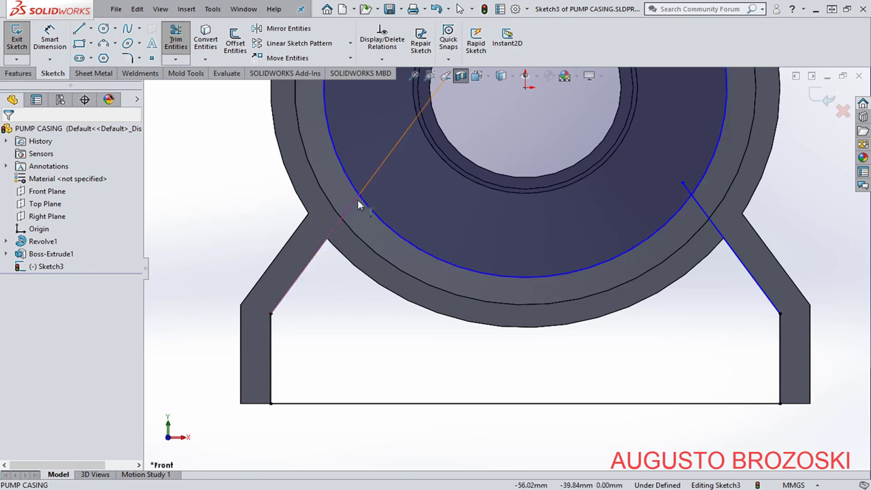
# Power-trim the circle's upper part and leftover stub, leaving the lower arc.
pyautogui.click(175, 38)
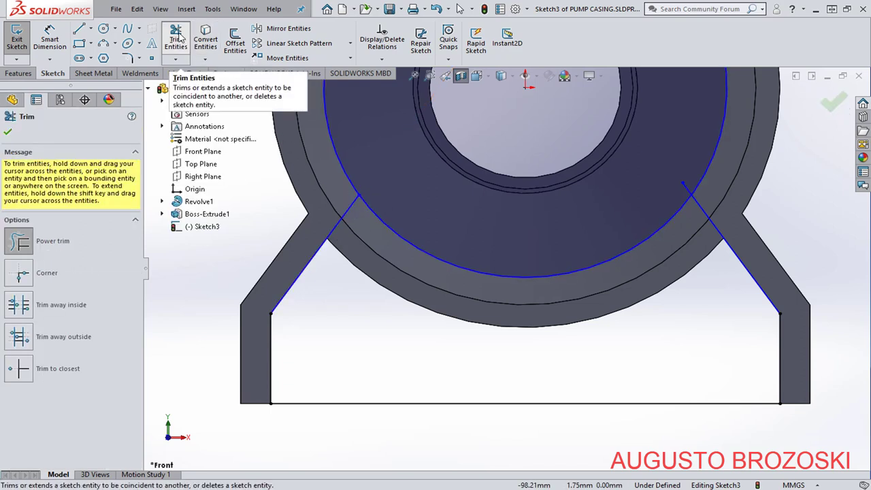
pyautogui.moveTo(342, 179); pyautogui.dragTo(532, 184)
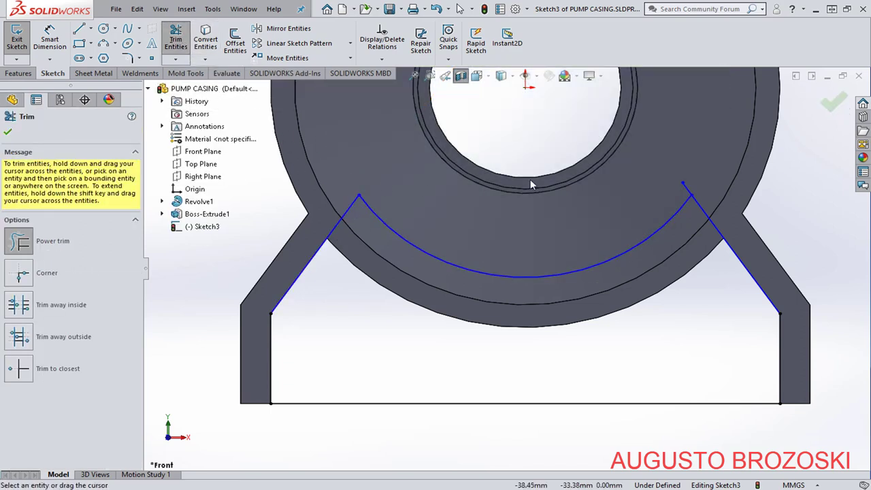
pyautogui.moveTo(674, 196); pyautogui.dragTo(524, 192)
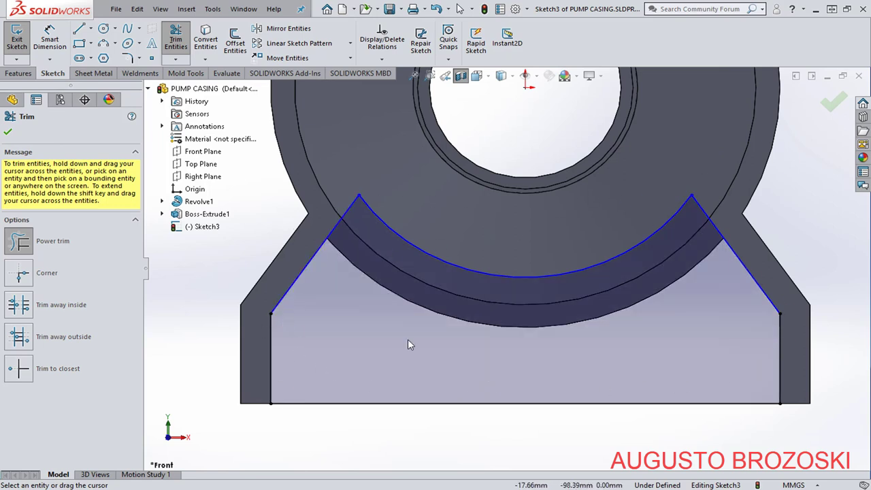
pyautogui.click(9, 130)
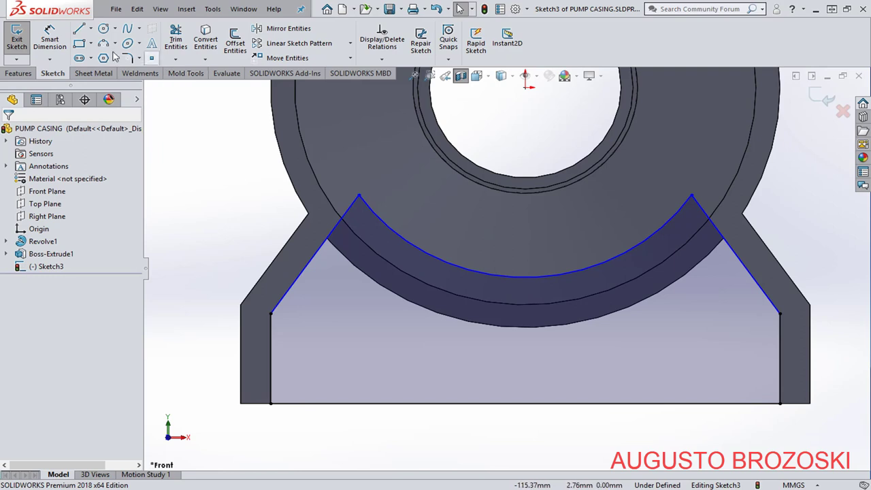
# Dimension the web arc's radius as 80 mm.
pyautogui.click(50, 39)
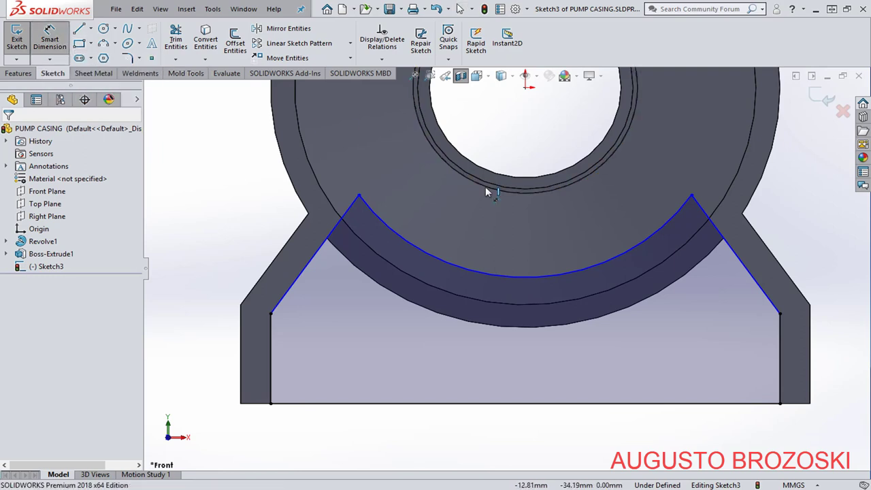
pyautogui.click(446, 265)
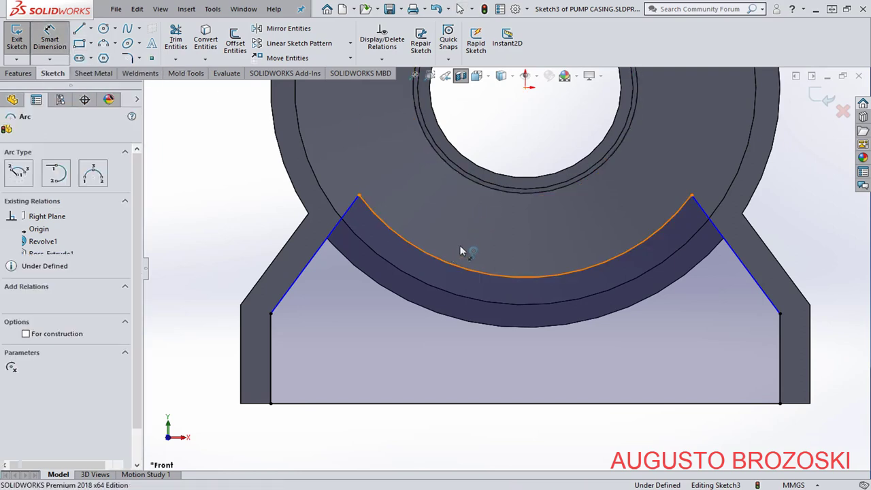
pyautogui.click(494, 247)
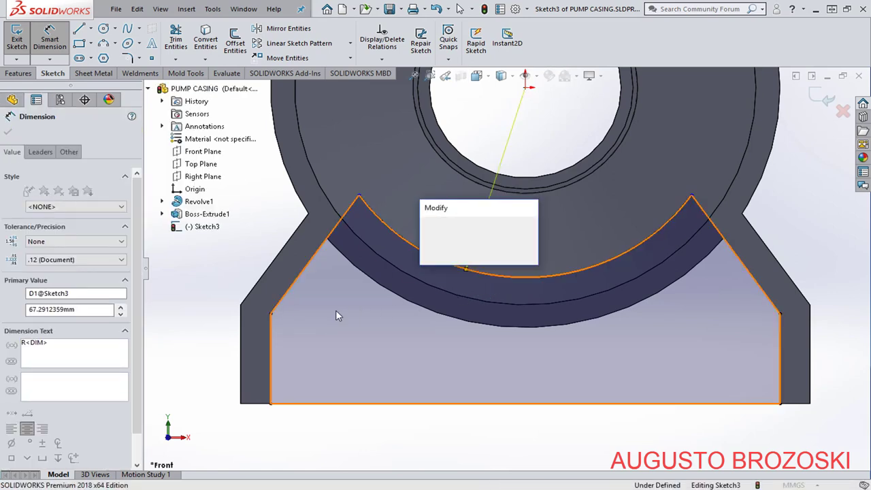
pyautogui.write('80')
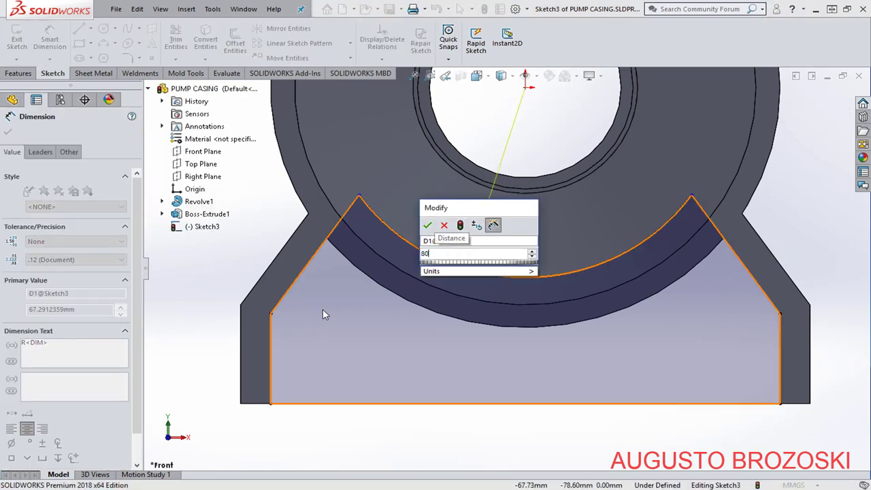
pyautogui.press('Return')
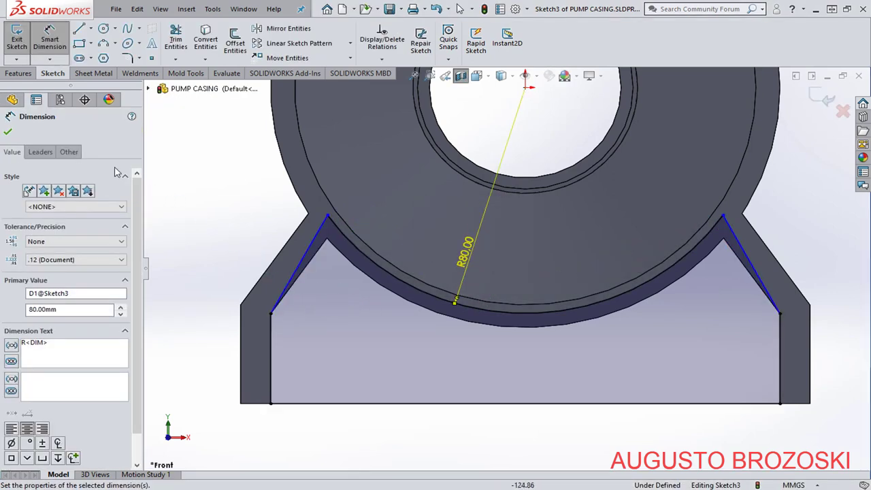
pyautogui.click(13, 132)
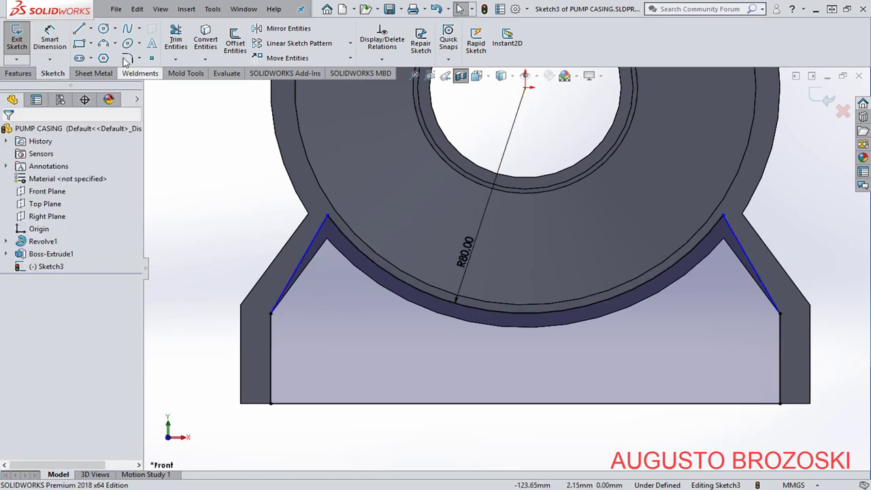
# Dimension both slanted lines at 35° from their vertical foot edges, then exit the sketch.
pyautogui.click(49, 40)
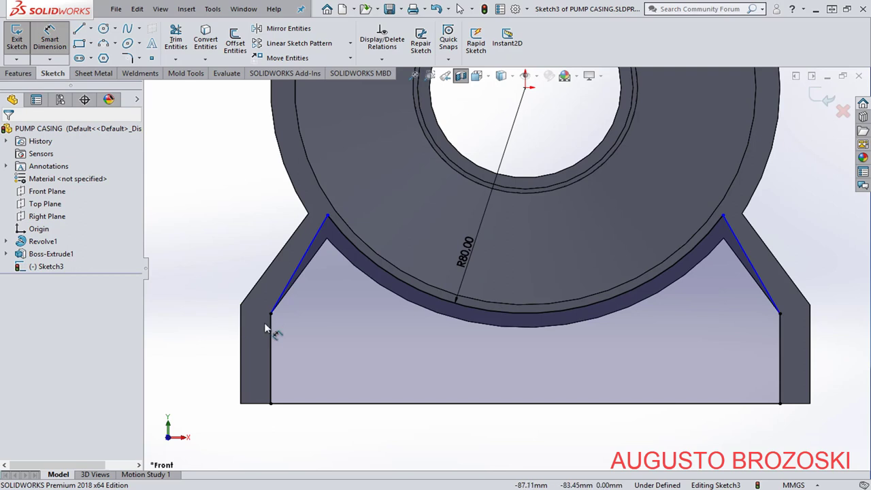
pyautogui.click(271, 330)
pyautogui.click(310, 246)
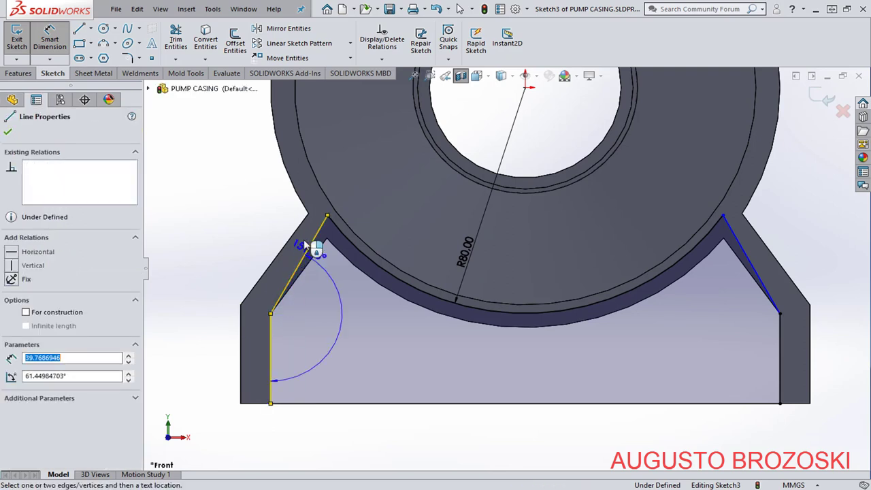
pyautogui.click(324, 152)
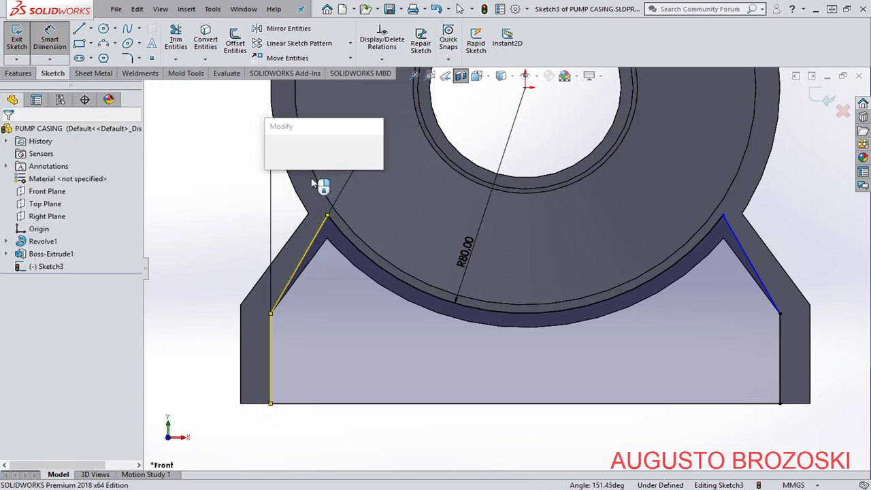
pyautogui.write('35')
pyautogui.press('Return')
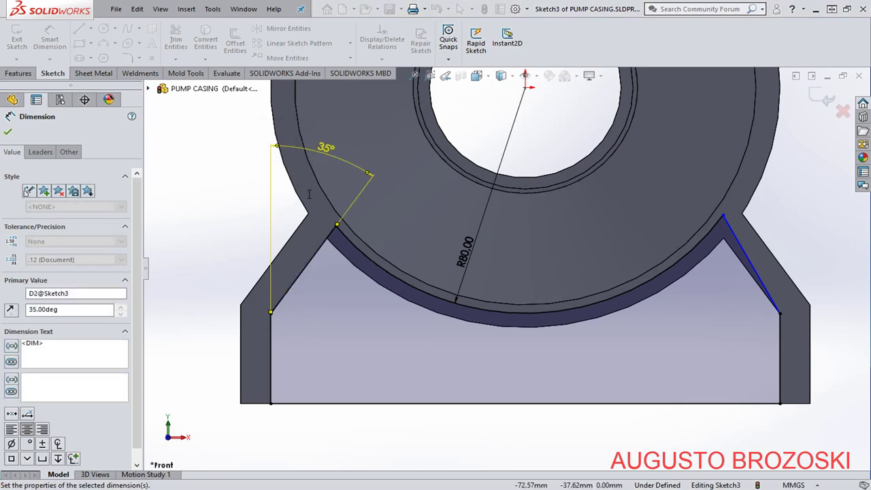
pyautogui.click(738, 242)
pyautogui.click(780, 325)
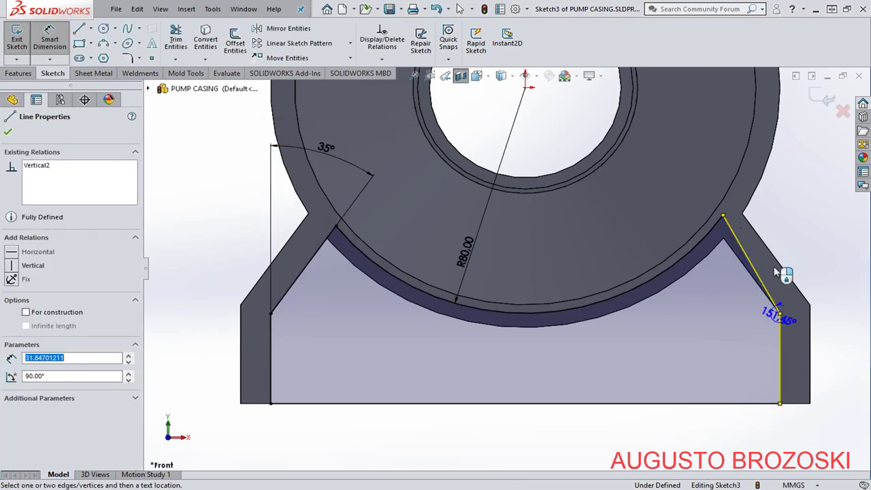
pyautogui.click(751, 191)
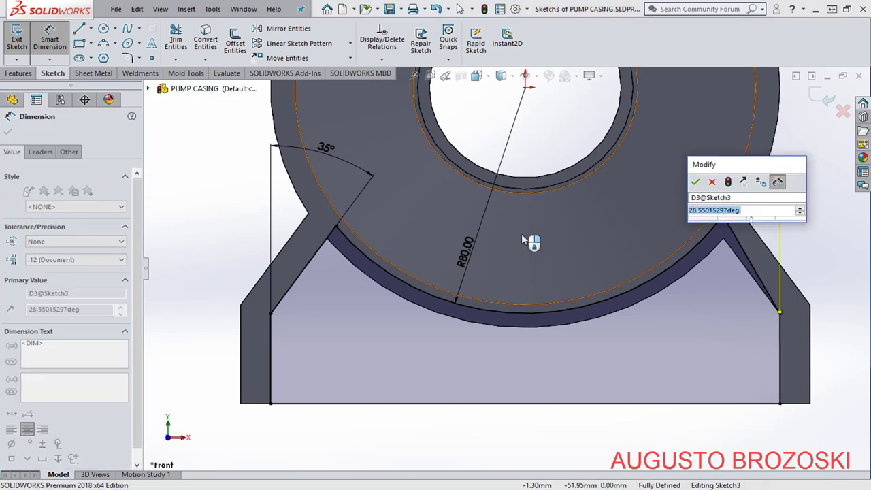
pyautogui.press('Return')
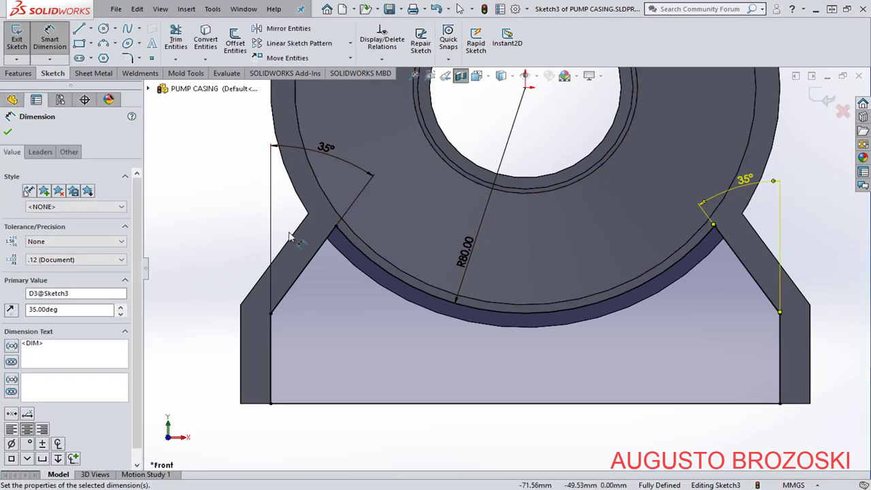
pyautogui.click(8, 133)
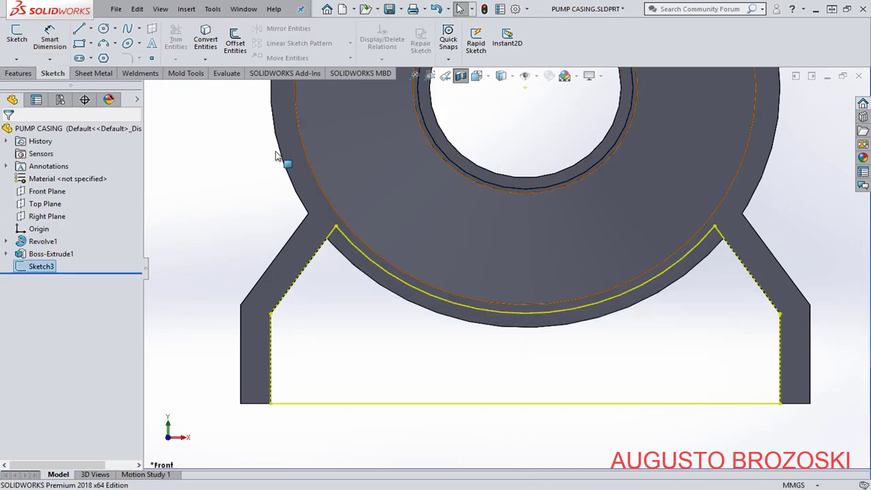
# Extrude Sketch3 6 mm Mid Plane to form the web between the feet.
pyautogui.click(19, 75)
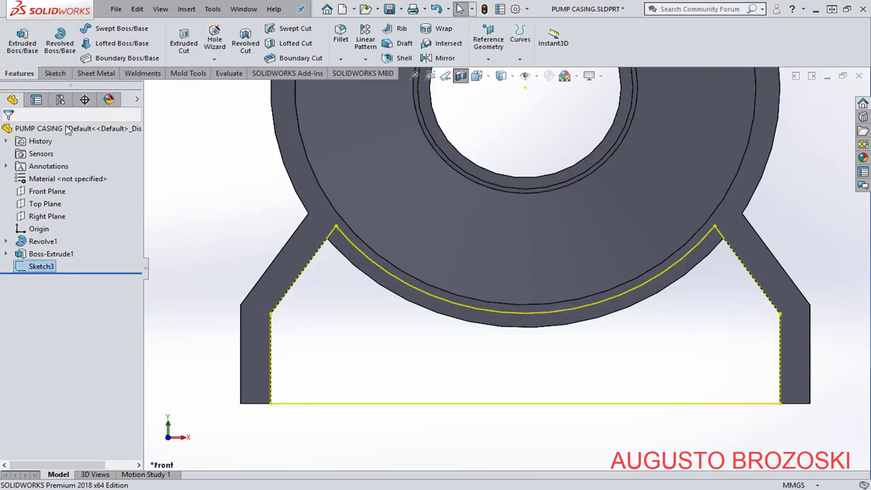
pyautogui.click(22, 45)
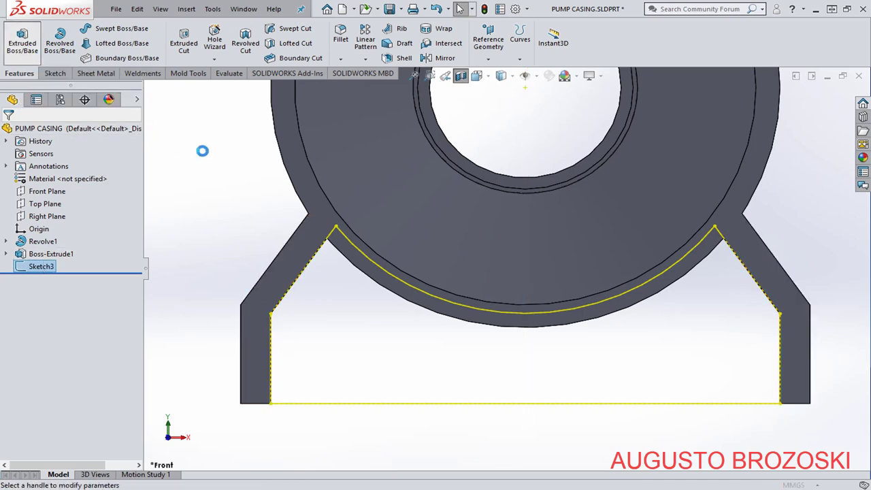
pyautogui.moveTo(524, 251); pyautogui.dragTo(286, 313, button='middle')
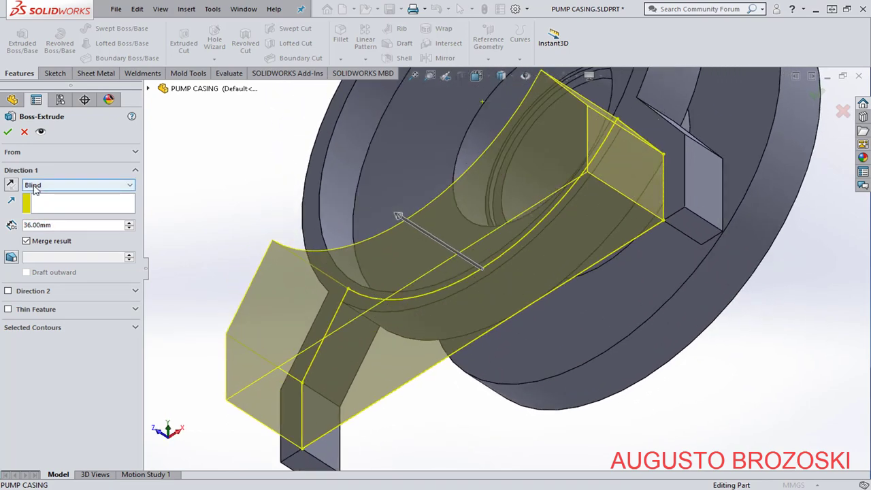
pyautogui.click(119, 188)
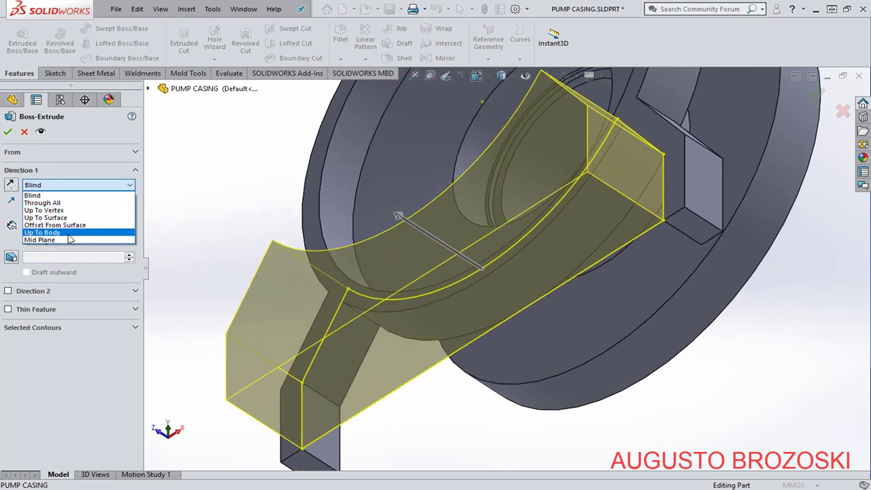
pyautogui.click(54, 240)
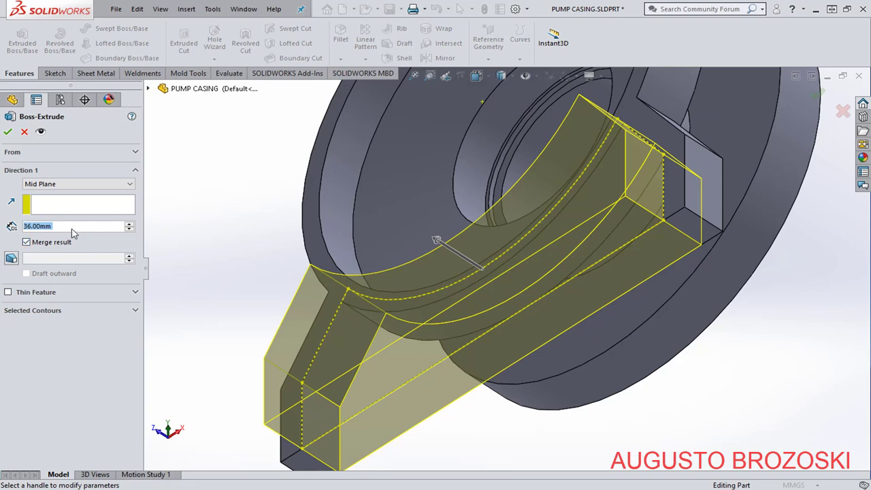
pyautogui.write('6')
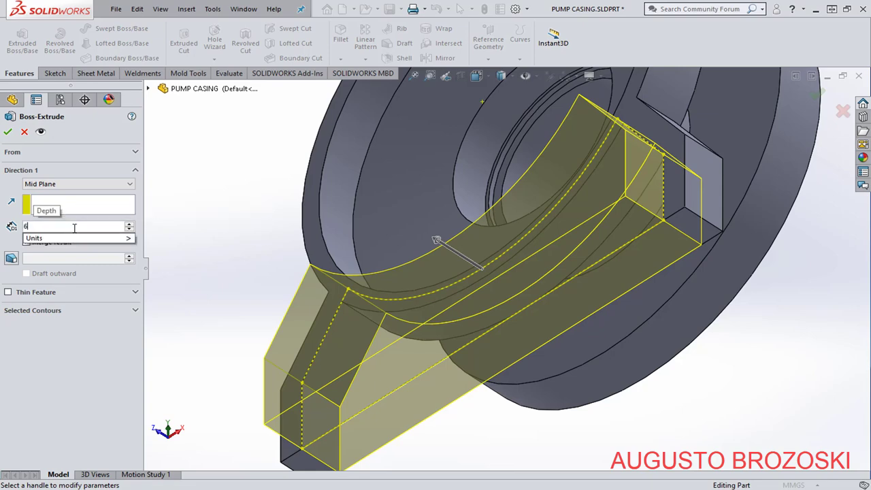
pyautogui.press('Return')
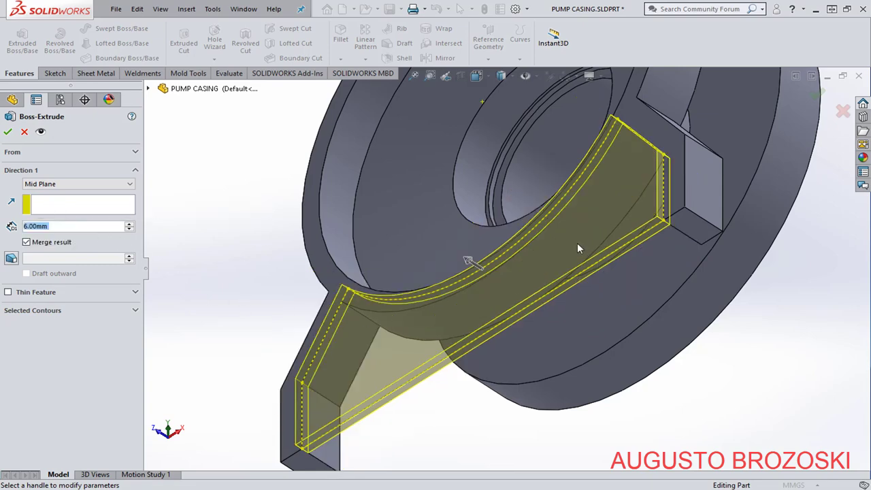
pyautogui.moveTo(577, 248); pyautogui.dragTo(571, 231, button='middle')
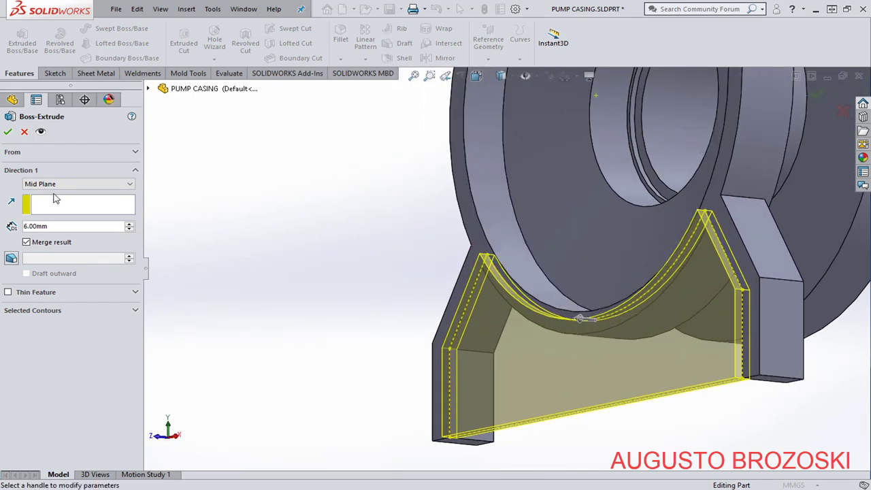
pyautogui.click(8, 132)
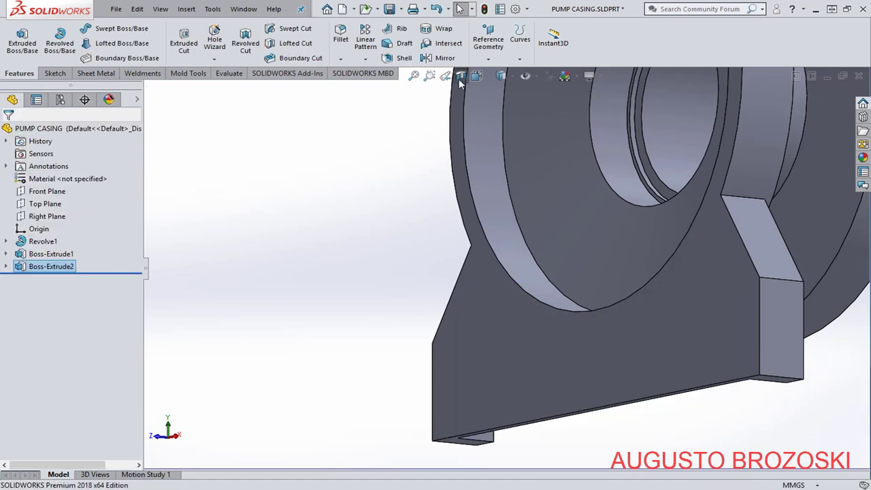
# Inspect the bore and underside, return to isometric view, and check the pump drawing's Section B-B.
pyautogui.moveTo(469, 78); pyautogui.dragTo(408, 132, button='middle')
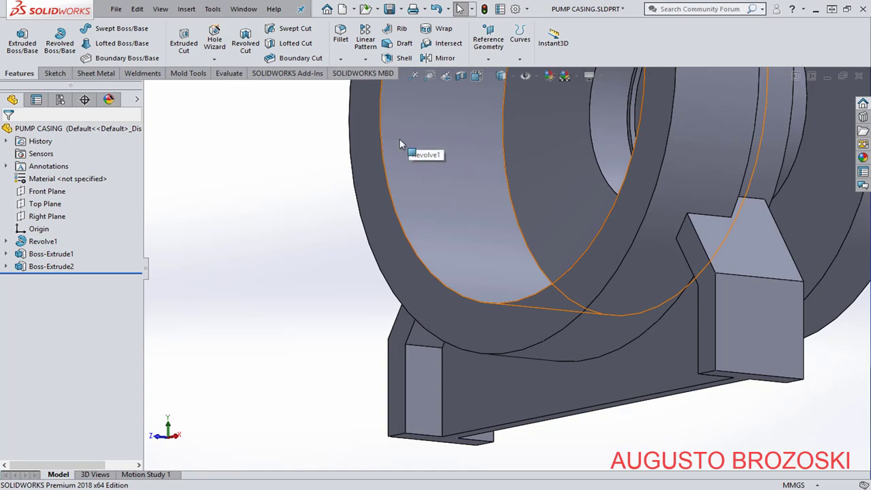
pyautogui.moveTo(288, 258); pyautogui.dragTo(354, 184, button='middle')
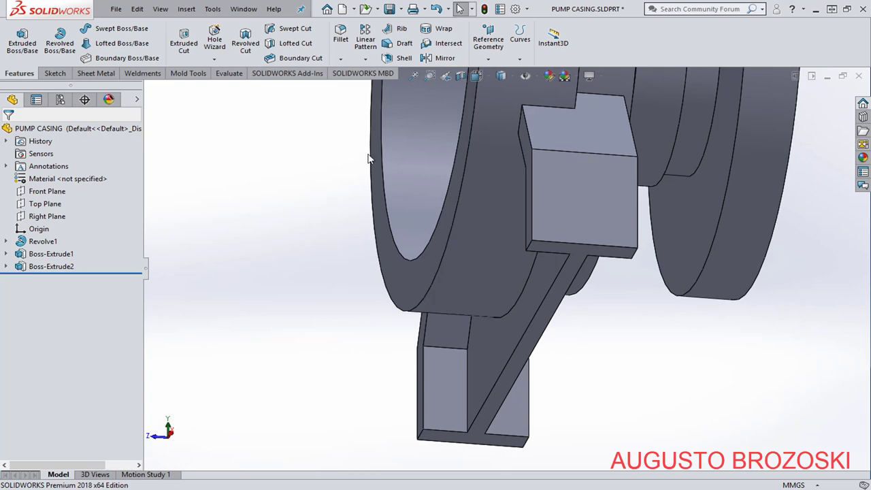
pyautogui.click(477, 77)
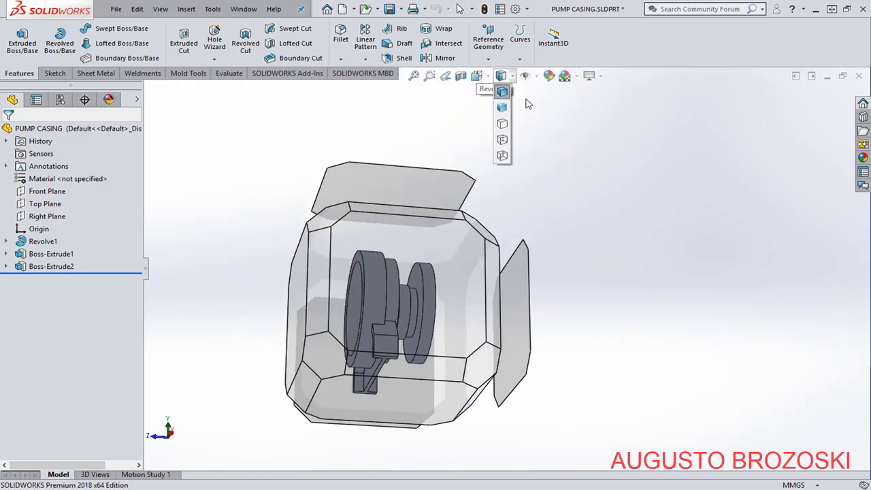
pyautogui.click(477, 75)
pyautogui.click(549, 109)
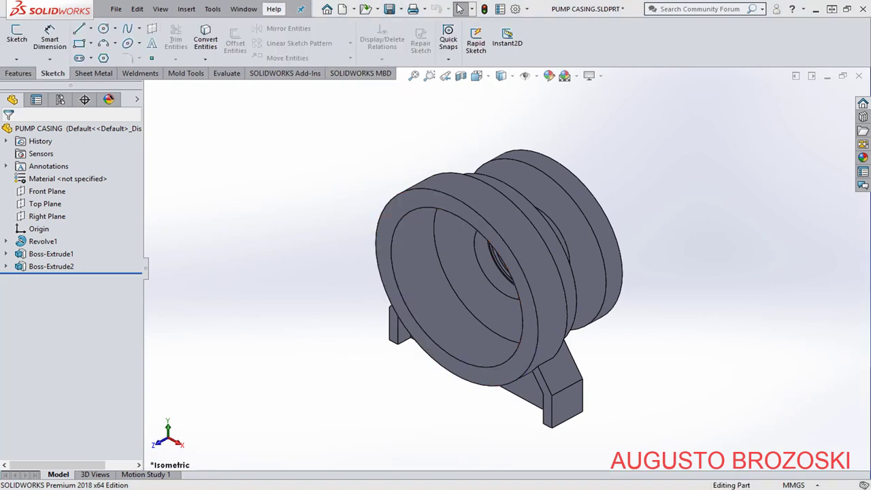
pyautogui.hotkey('alt', 'Tab')
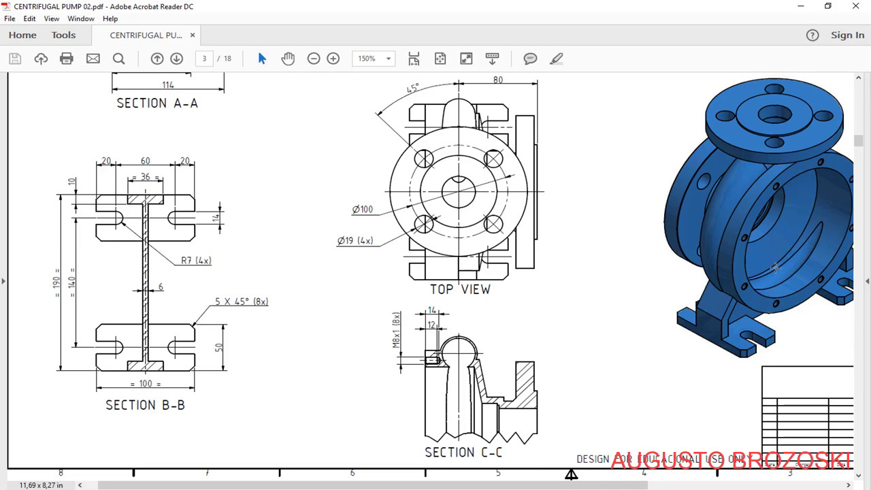
pyautogui.click(801, 7)
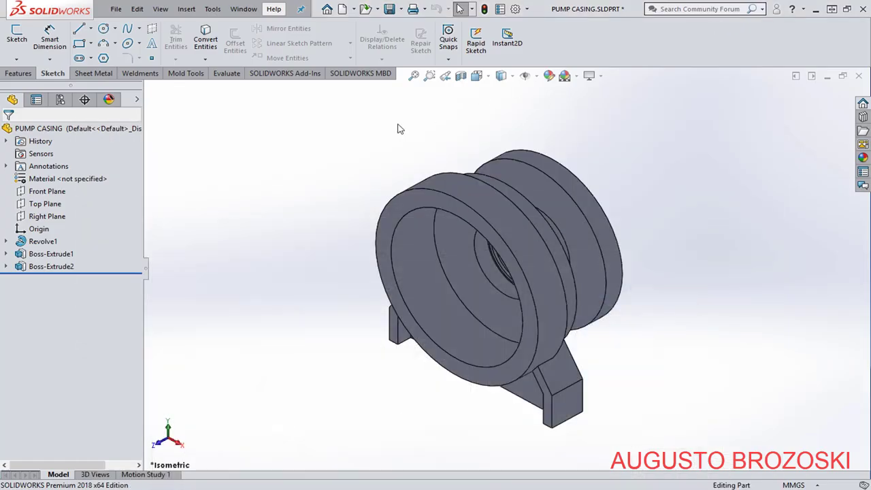
# Start a new sketch on the flat underside of the feet and view it Normal To.
pyautogui.moveTo(354, 322); pyautogui.dragTo(327, 201, button='middle')
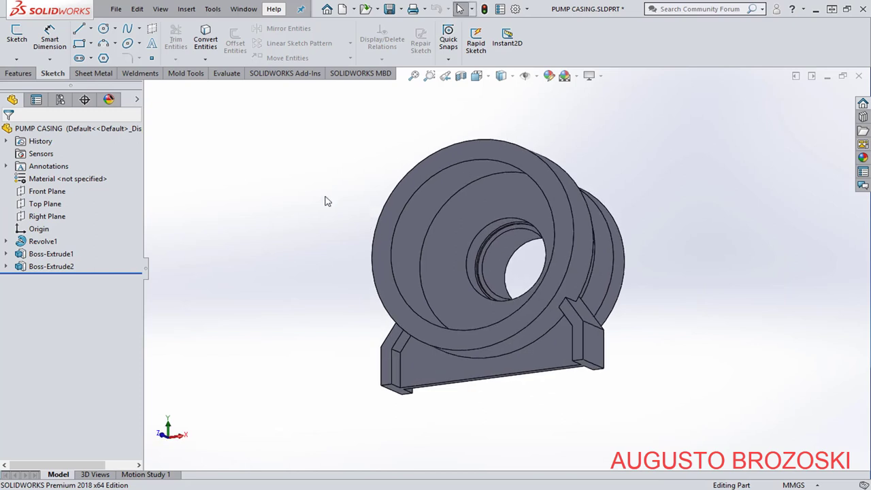
pyautogui.click(16, 35)
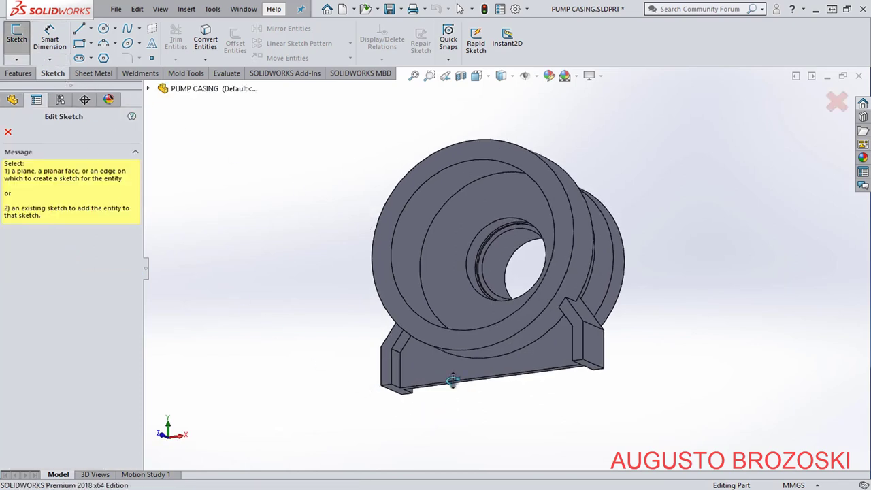
pyautogui.moveTo(452, 380); pyautogui.dragTo(444, 316, button='middle')
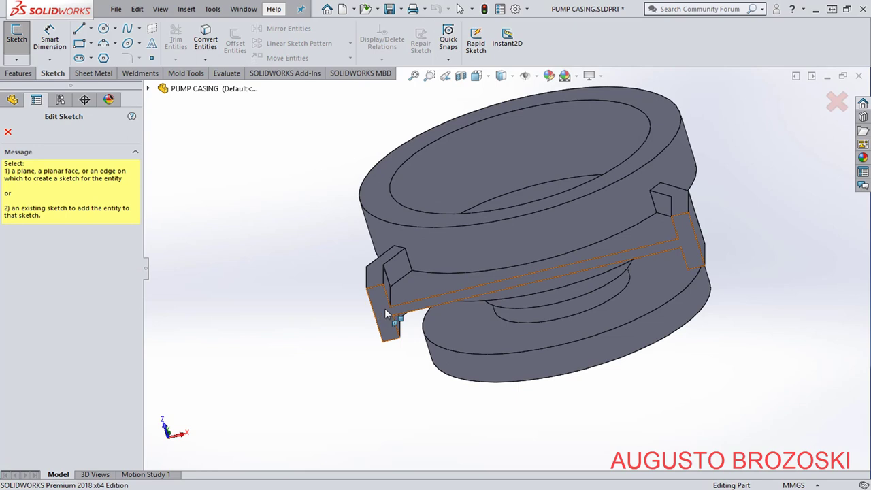
pyautogui.click(385, 315)
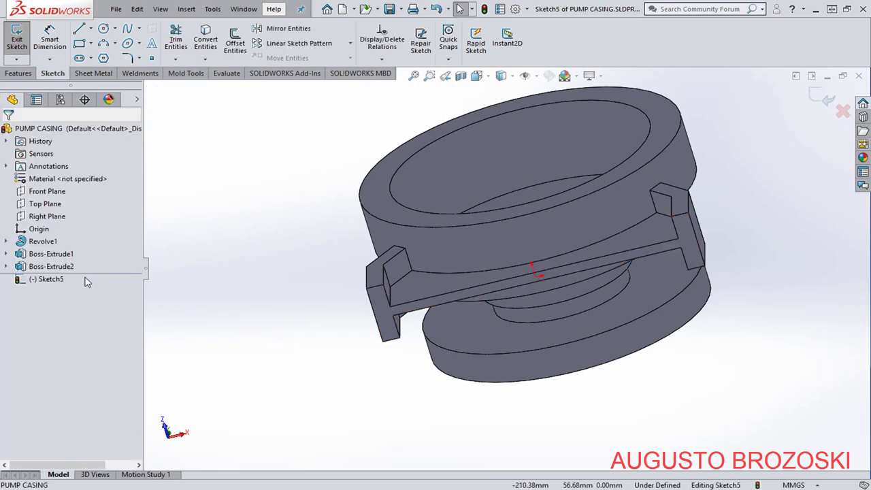
pyautogui.rightClick(49, 279)
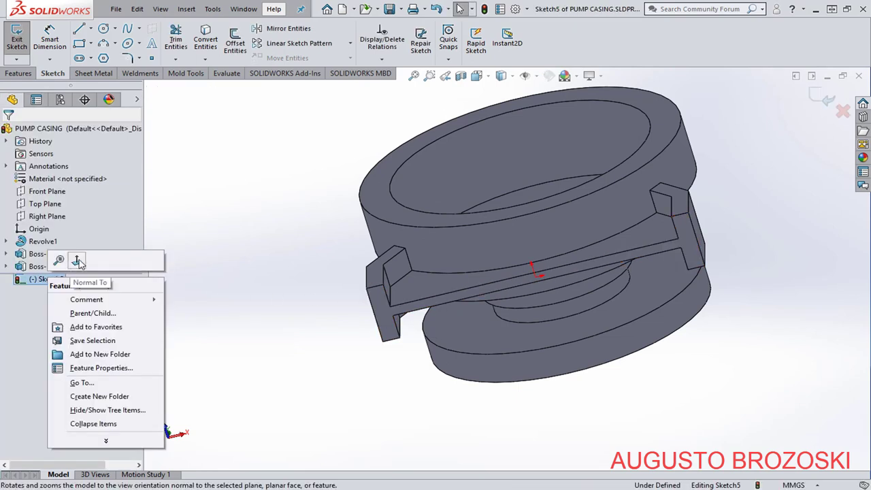
pyautogui.click(79, 262)
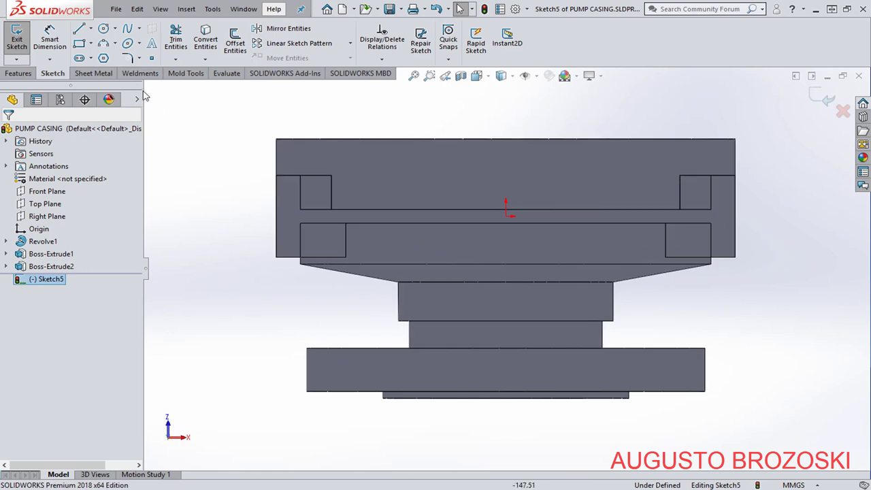
# Draw two corner rectangles, one around the left foot and one around the right foot.
pyautogui.click(91, 43)
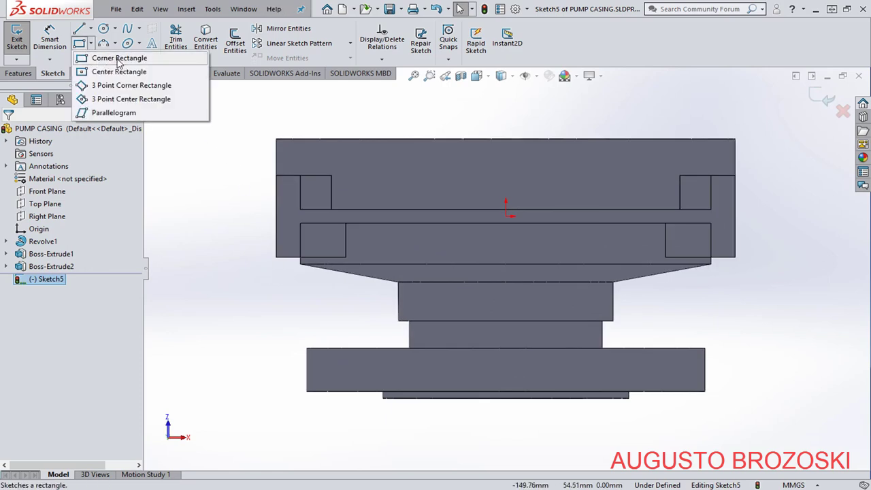
pyautogui.click(111, 59)
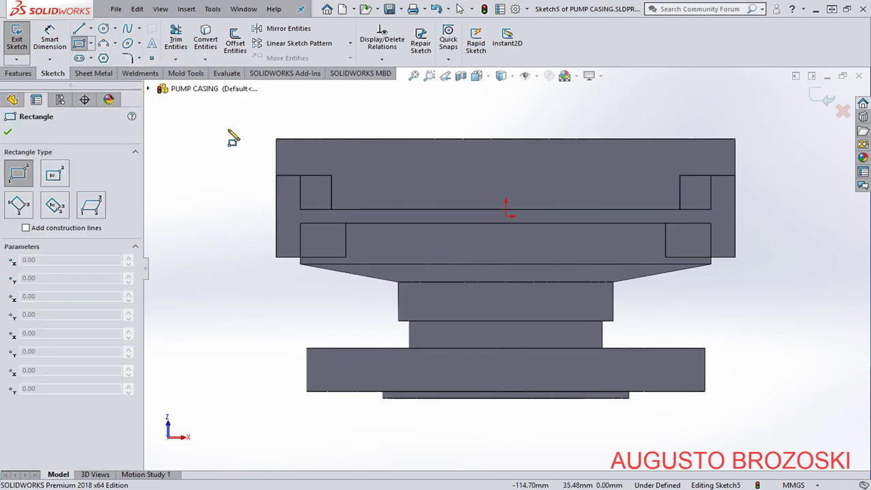
pyautogui.moveTo(226, 116)
pyautogui.mouseDown()
pyautogui.moveTo(292, 189)
pyautogui.moveTo(336, 299)
pyautogui.mouseUp()
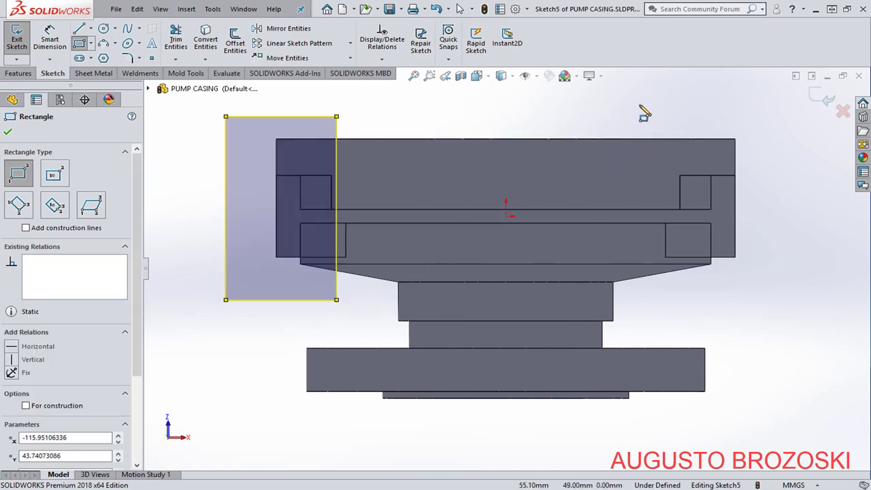
pyautogui.moveTo(640, 109)
pyautogui.mouseDown()
pyautogui.moveTo(768, 330)
pyautogui.moveTo(764, 321)
pyautogui.mouseUp()
pyautogui.press('Escape')
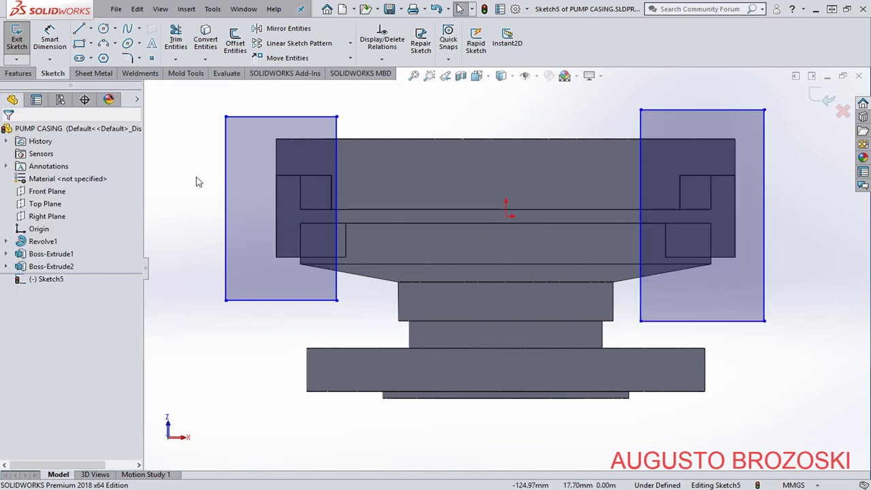
# Make the left rectangle's outer edge midpoint coincident with the left foot edge's midpoint.
pyautogui.click(225, 209)
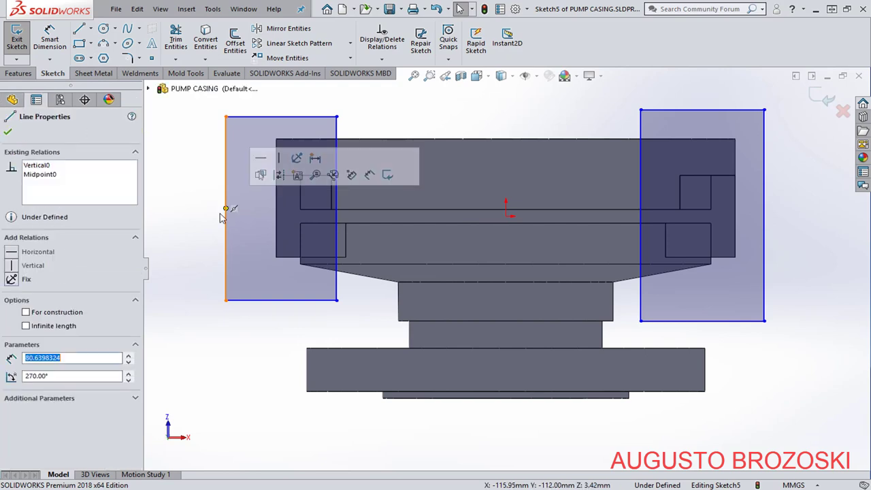
pyautogui.keyDown('ctrl'); pyautogui.click(276, 217); pyautogui.keyUp('ctrl')
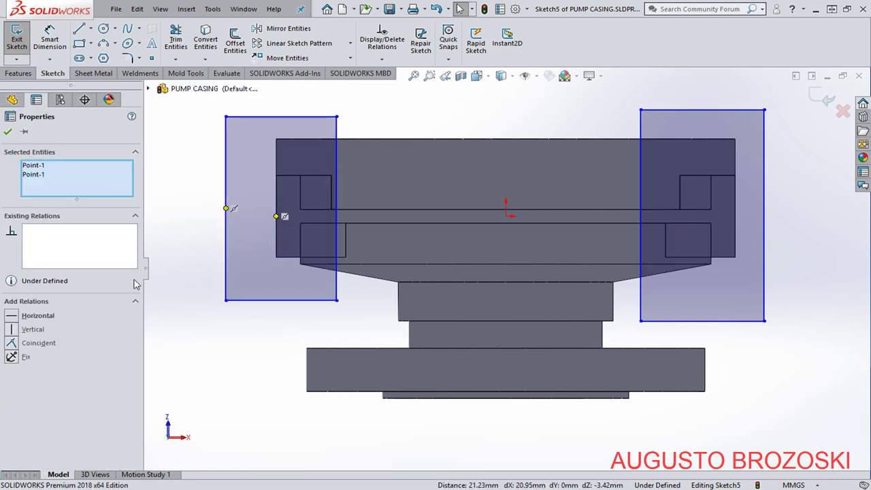
pyautogui.click(12, 344)
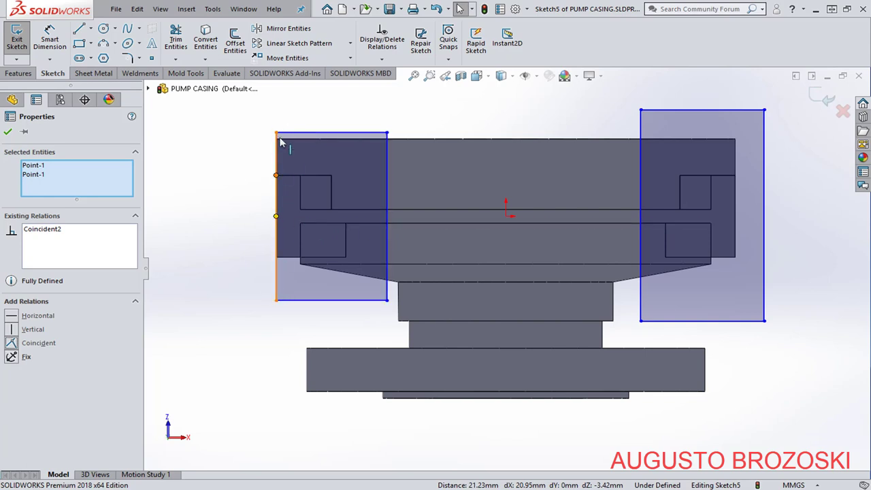
pyautogui.click(8, 132)
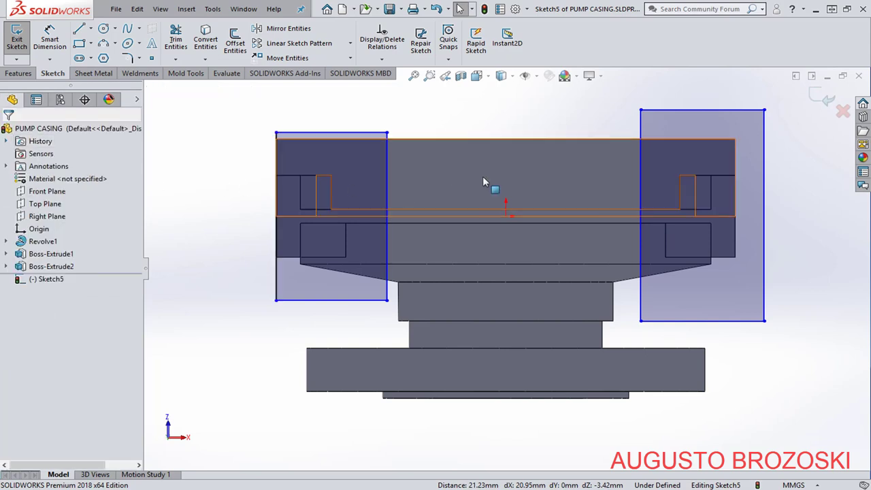
# Make the right rectangle's outer edge midpoint coincident with the right foot edge's midpoint.
pyautogui.click(764, 216)
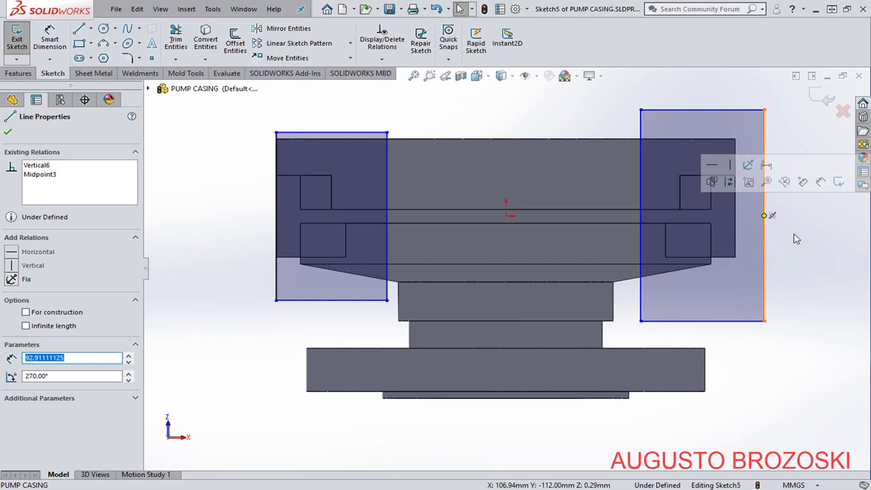
pyautogui.click(735, 215)
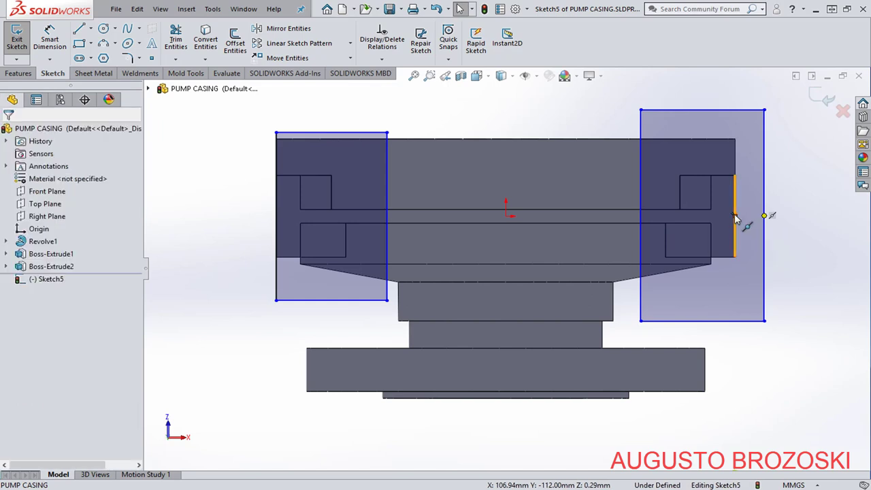
pyautogui.keyDown('ctrl'); pyautogui.click(764, 216); pyautogui.keyUp('ctrl')
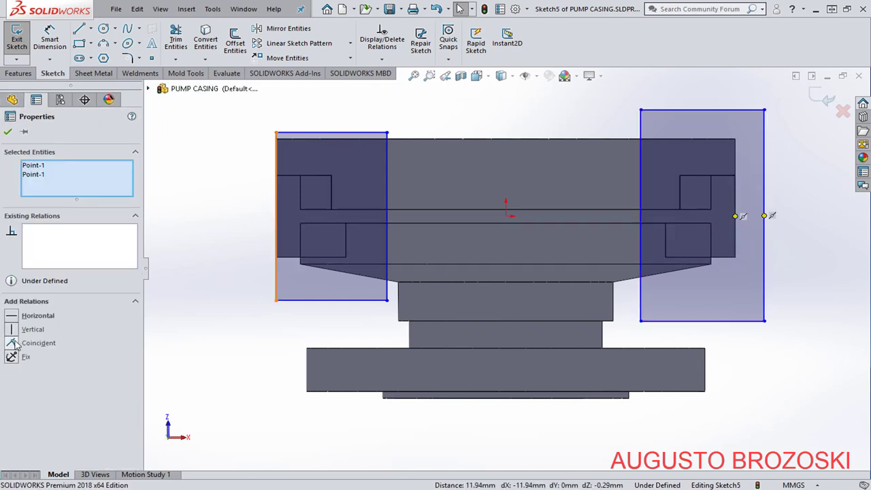
pyautogui.click(38, 342)
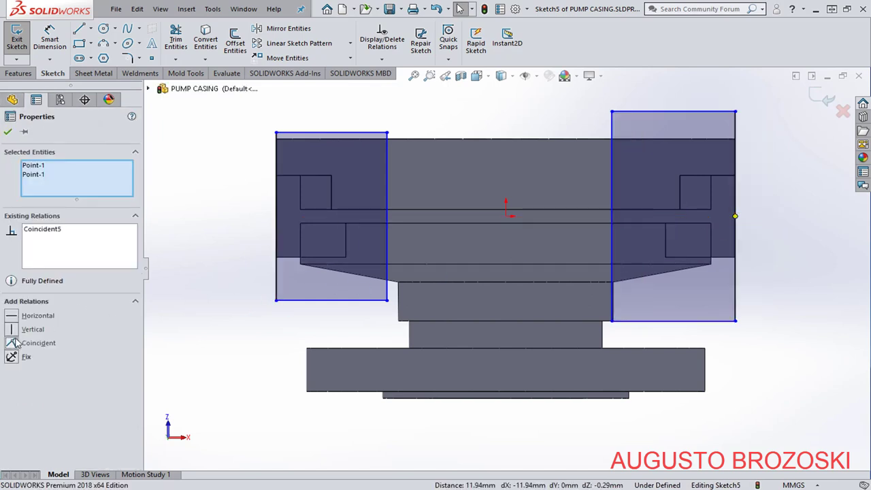
pyautogui.click(7, 132)
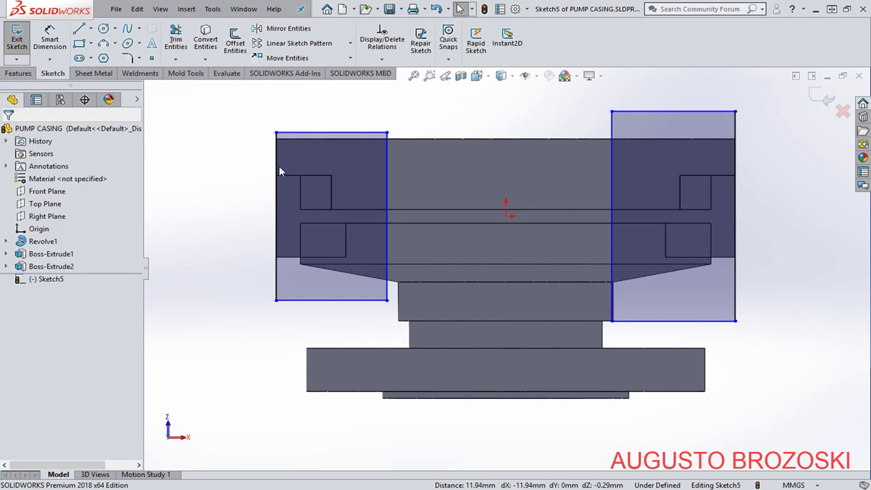
# Dimension the left rectangle to 100 mm high and 50 mm wide.
pyautogui.click(53, 40)
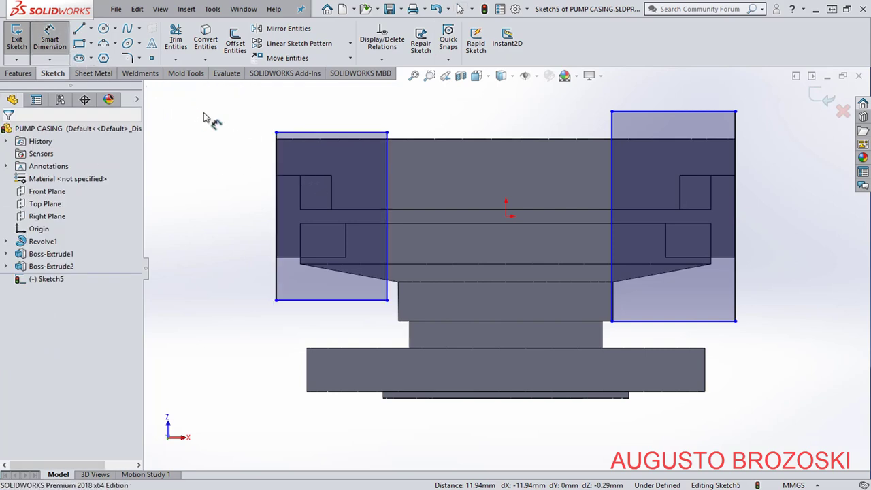
pyautogui.click(269, 170)
pyautogui.click(247, 256)
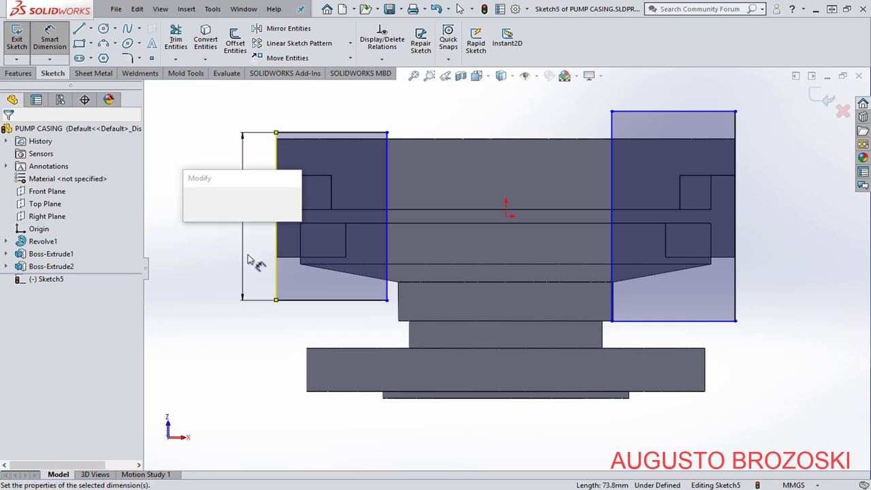
pyautogui.write('100')
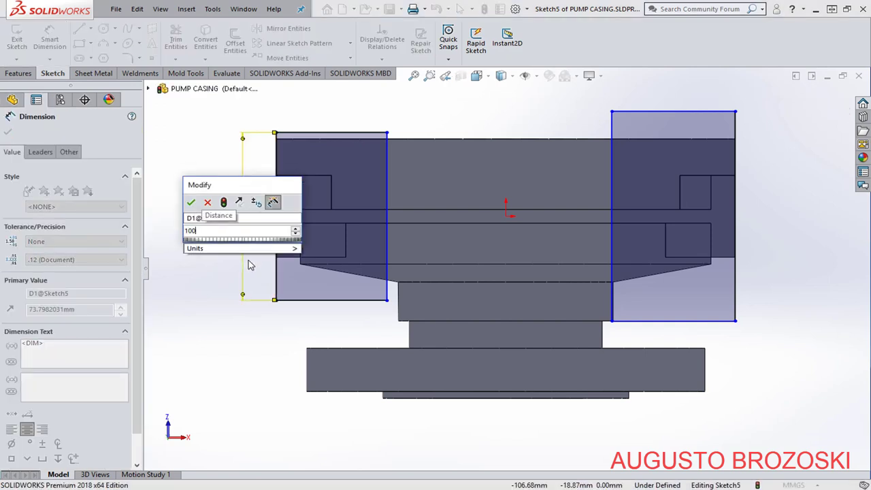
pyautogui.press('Return')
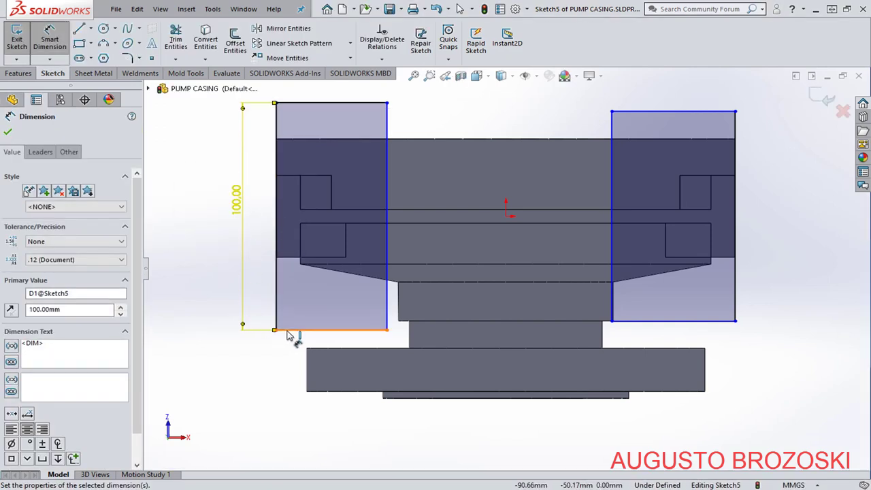
pyautogui.click(287, 331)
pyautogui.click(289, 362)
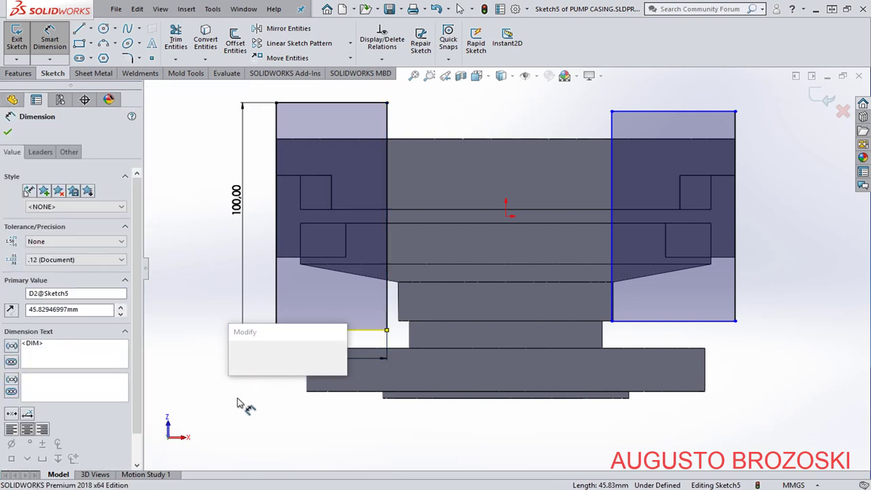
pyautogui.write('50')
pyautogui.press('Return')
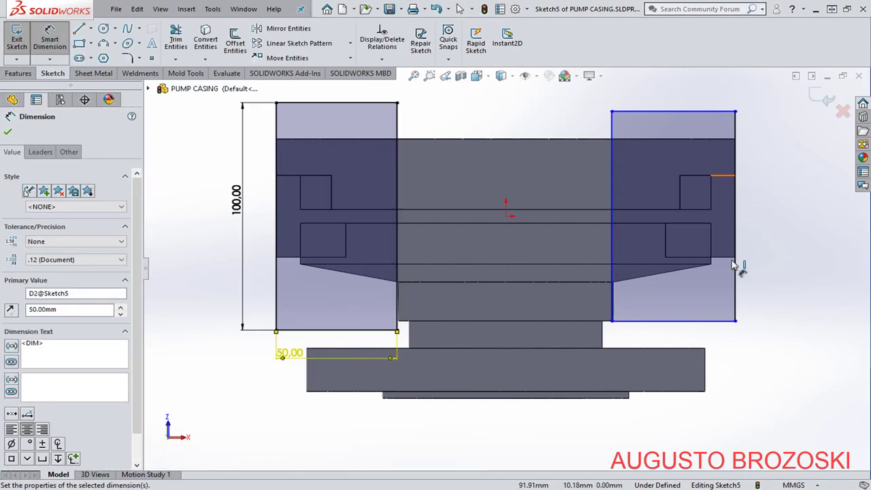
# Dimension the right rectangle's bottom edge to 50 mm wide.
pyautogui.click(681, 321)
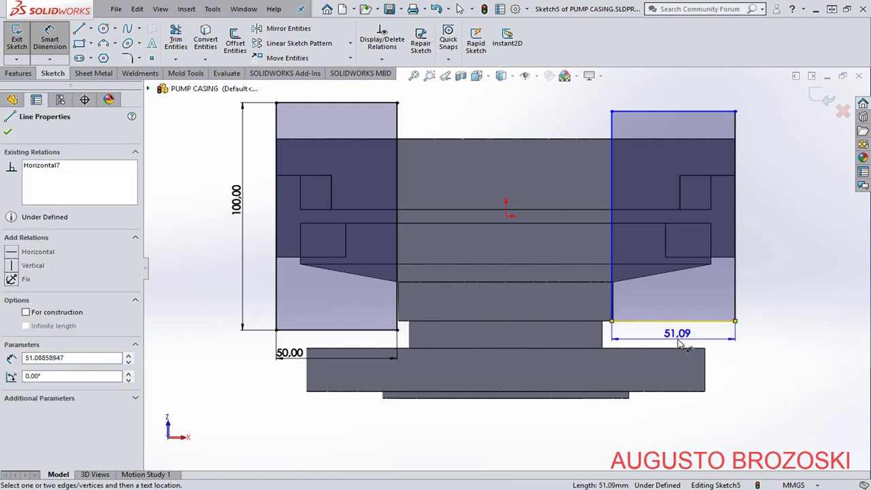
pyautogui.click(681, 340)
pyautogui.write('50')
pyautogui.press('Return')
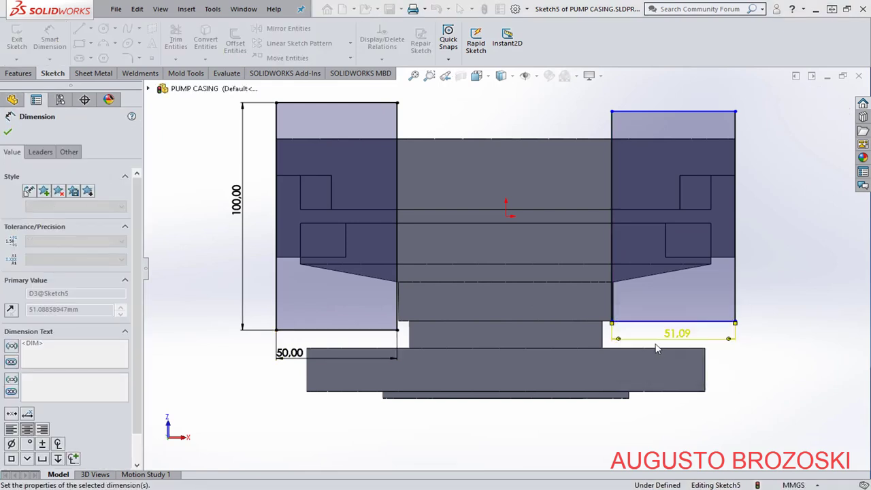
pyautogui.press('Escape')
pyautogui.press('Escape')
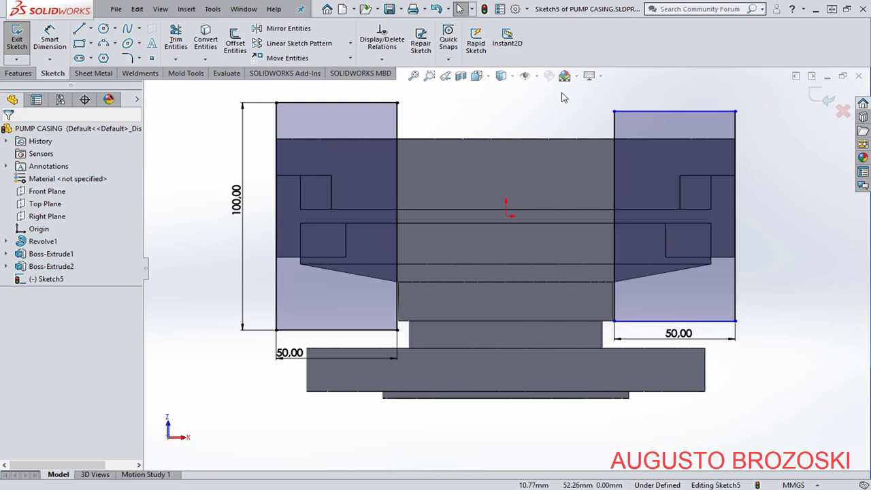
# Add a Horizontal relation between the two rectangles' inner top corners.
pyautogui.click(615, 112)
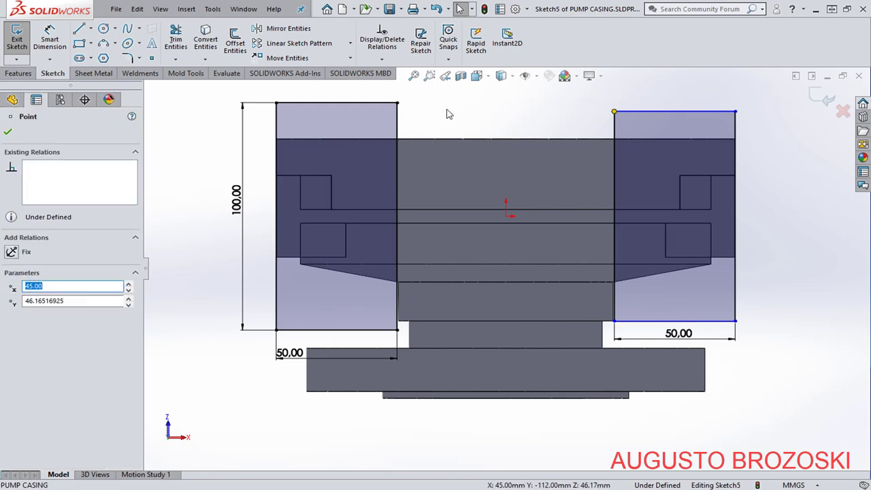
pyautogui.keyDown('ctrl'); pyautogui.click(397, 104); pyautogui.keyUp('ctrl')
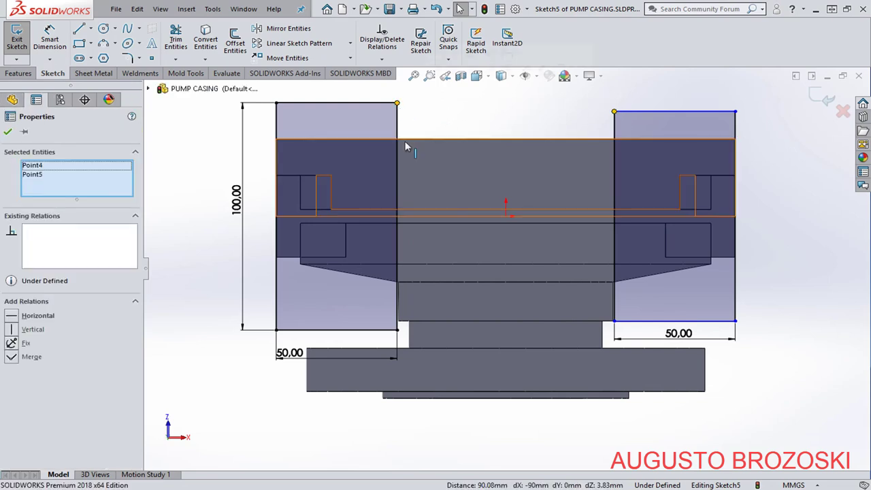
pyautogui.click(14, 317)
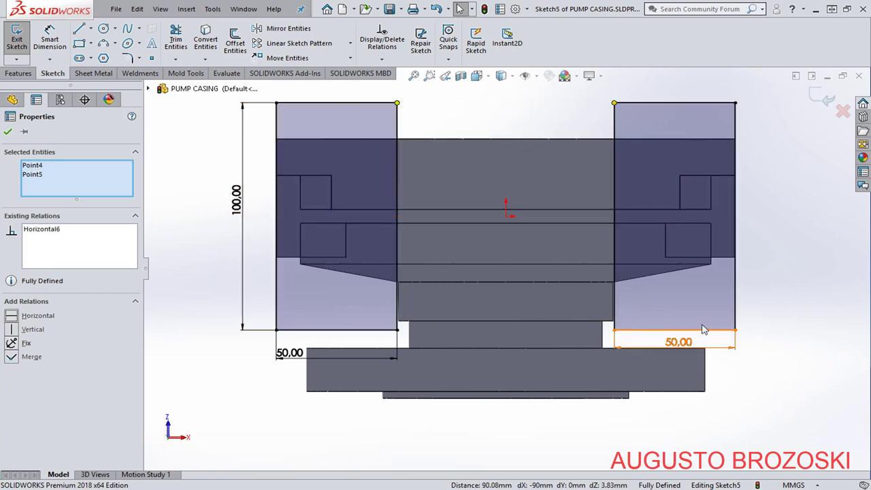
pyautogui.click(8, 133)
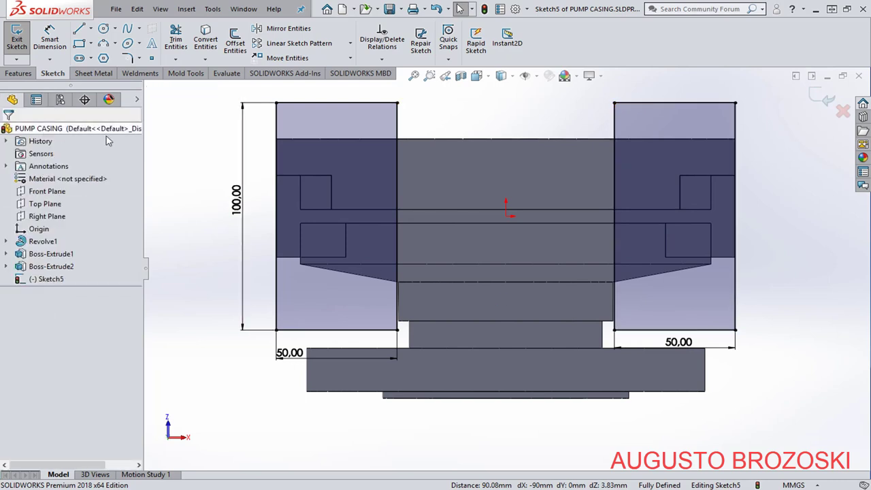
# Exit the base-plate sketch and switch to the isometric view.
pyautogui.click(821, 98)
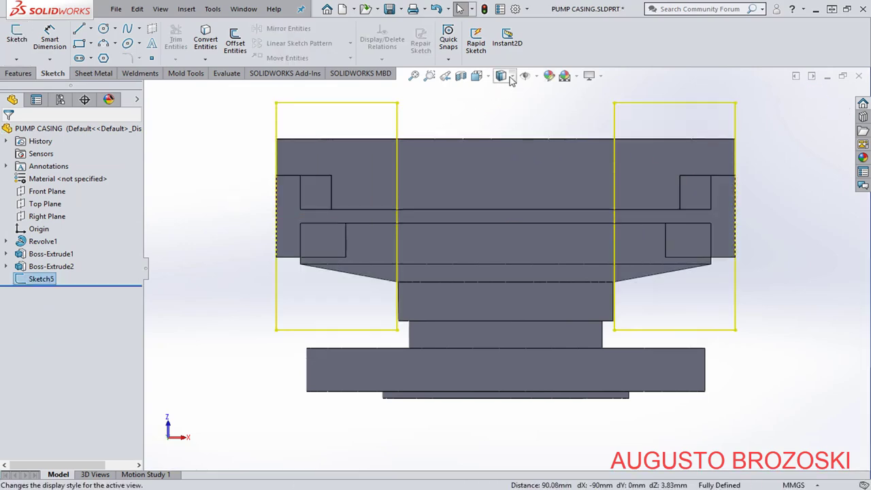
pyautogui.click(512, 76)
pyautogui.press('space')
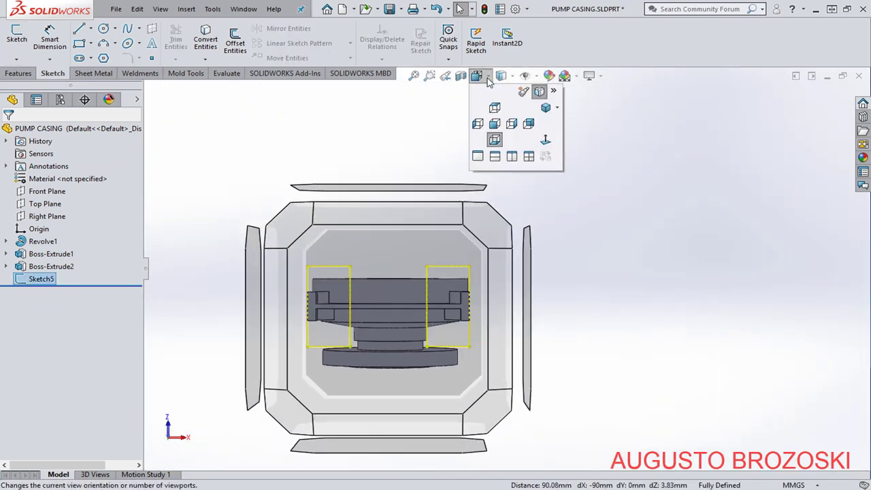
pyautogui.click(546, 108)
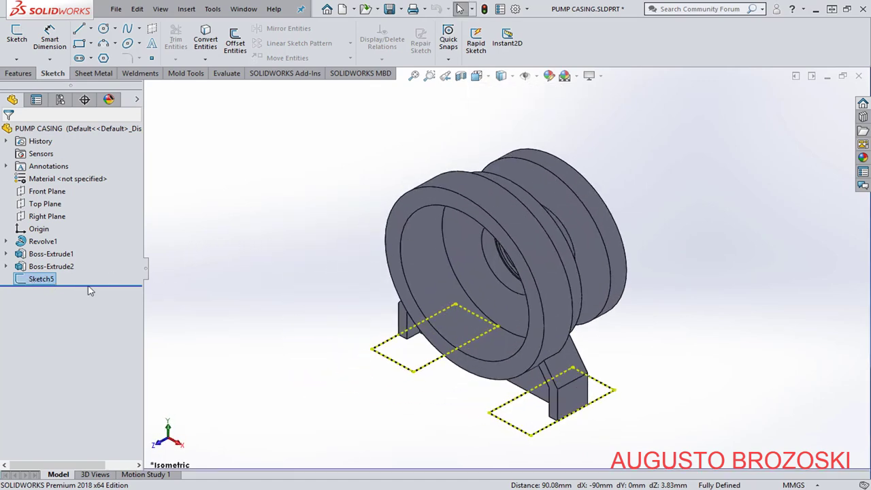
# Extrude both rectangles 10 mm in the reversed direction into base plates, then view isometrically.
pyautogui.click(18, 73)
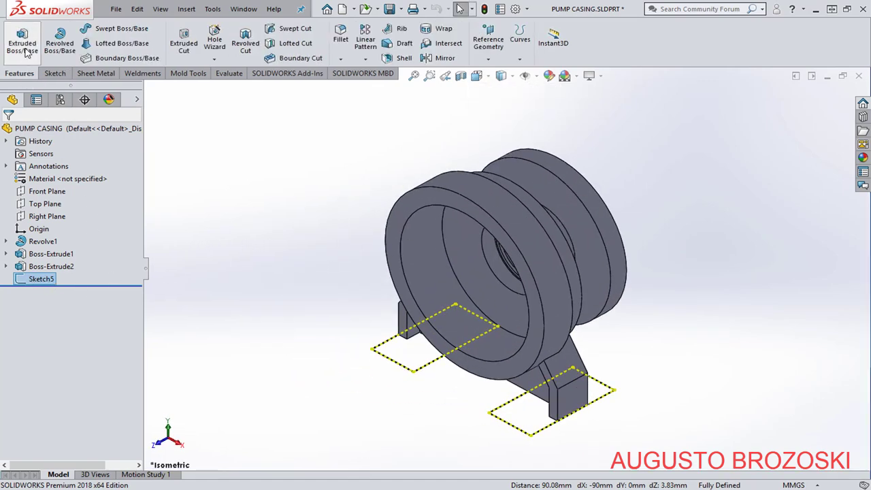
pyautogui.click(23, 42)
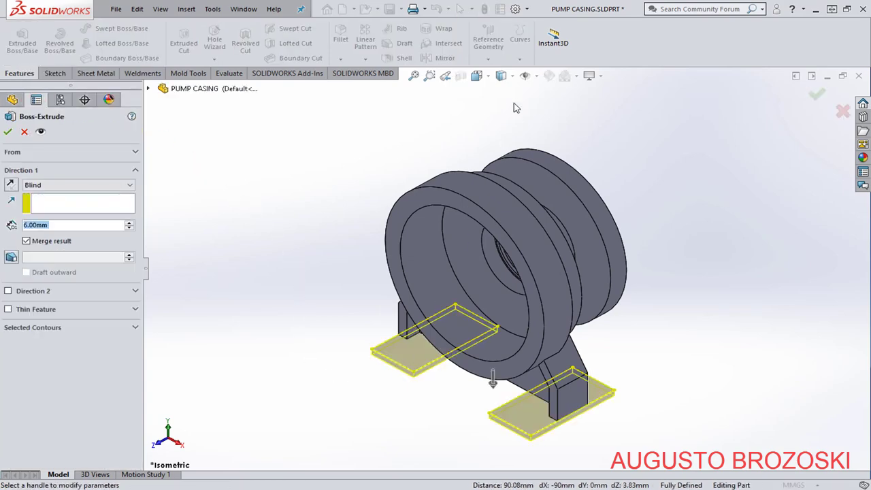
pyautogui.click(478, 76)
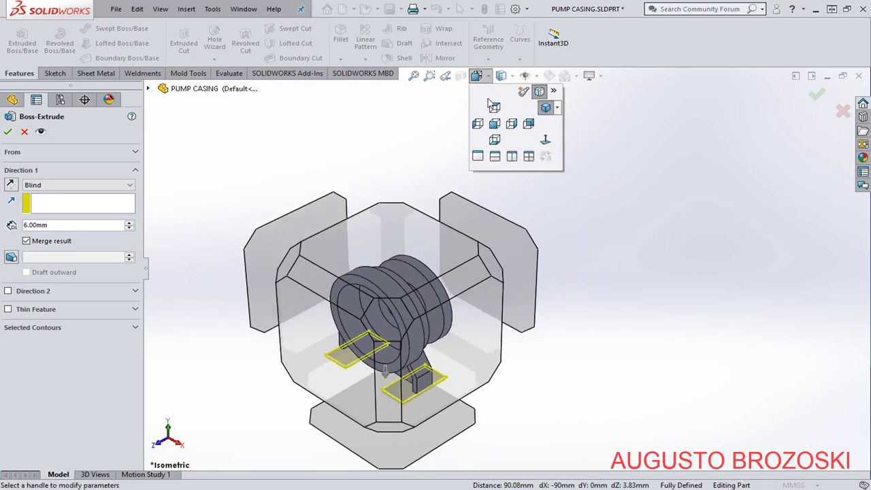
pyautogui.click(495, 123)
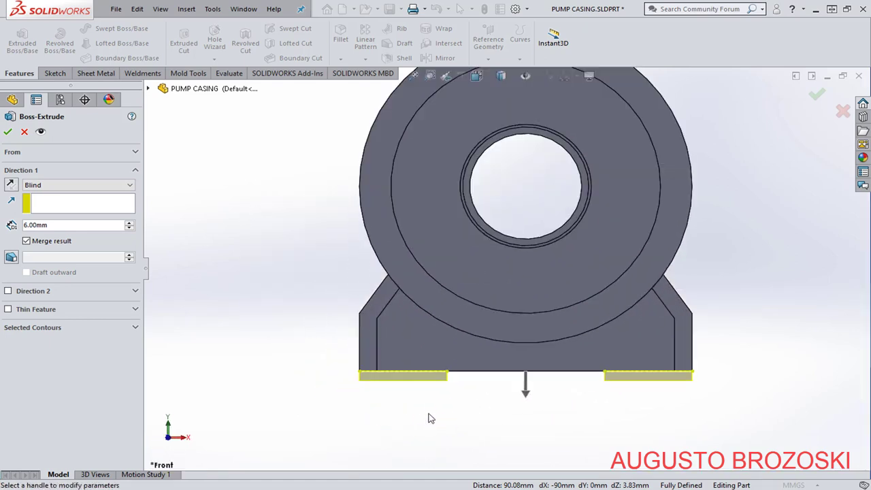
pyautogui.click(12, 185)
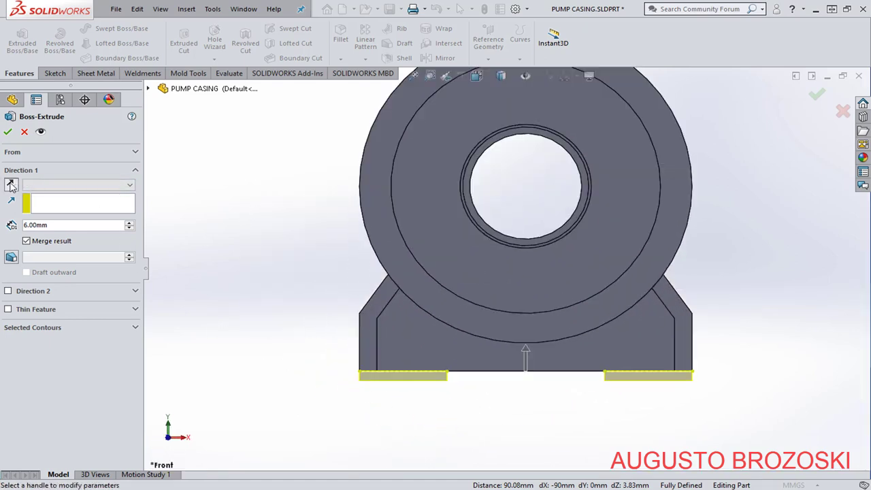
pyautogui.doubleClick(67, 226)
pyautogui.write('10')
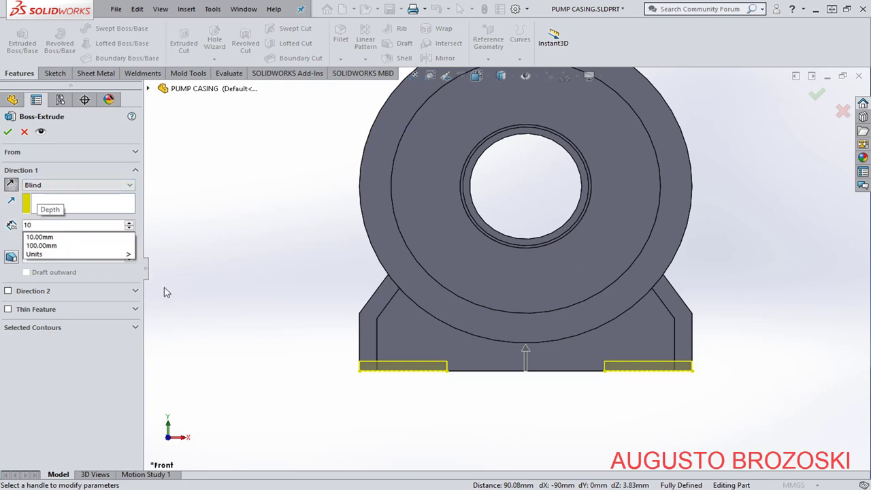
pyautogui.press('Return')
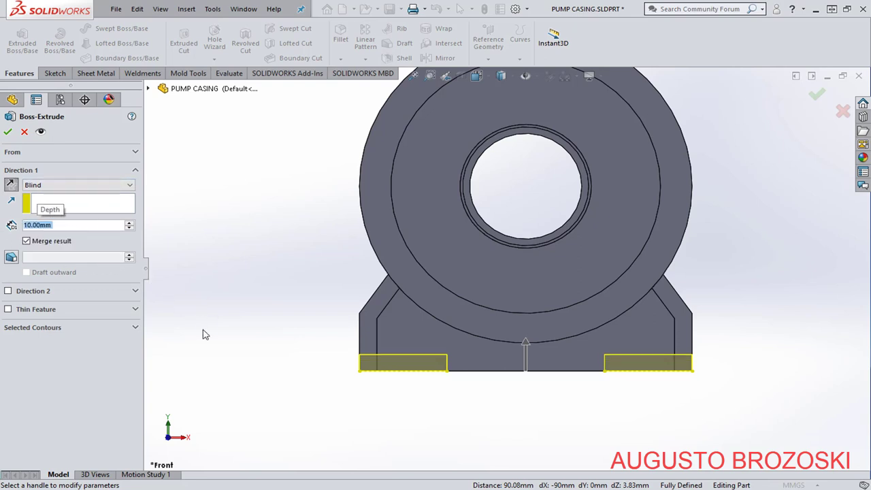
pyautogui.moveTo(352, 292); pyautogui.dragTo(313, 338, button='middle')
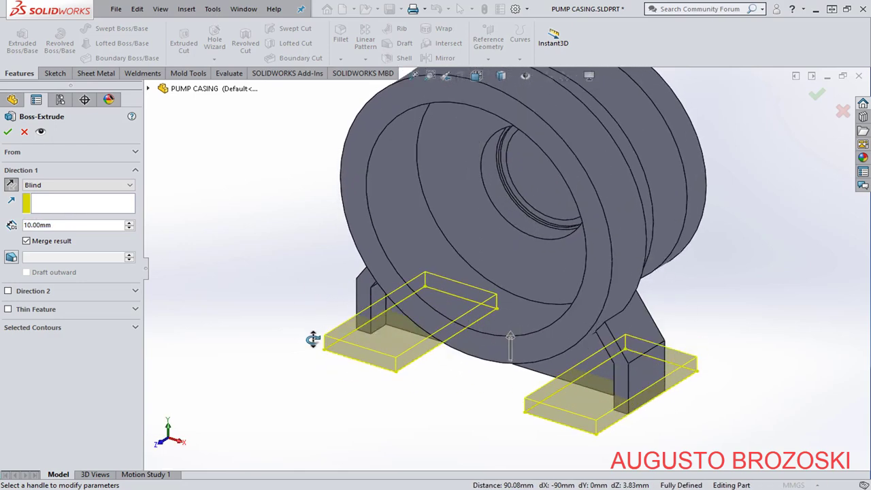
pyautogui.click(7, 132)
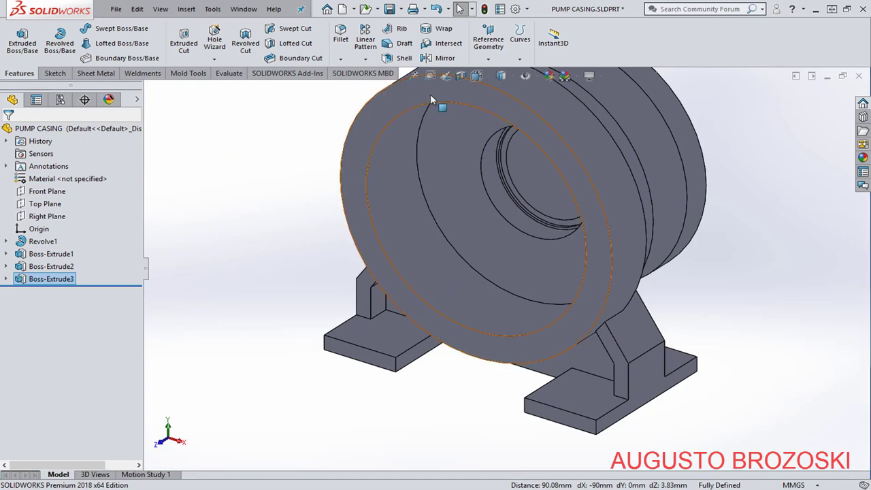
pyautogui.click(475, 77)
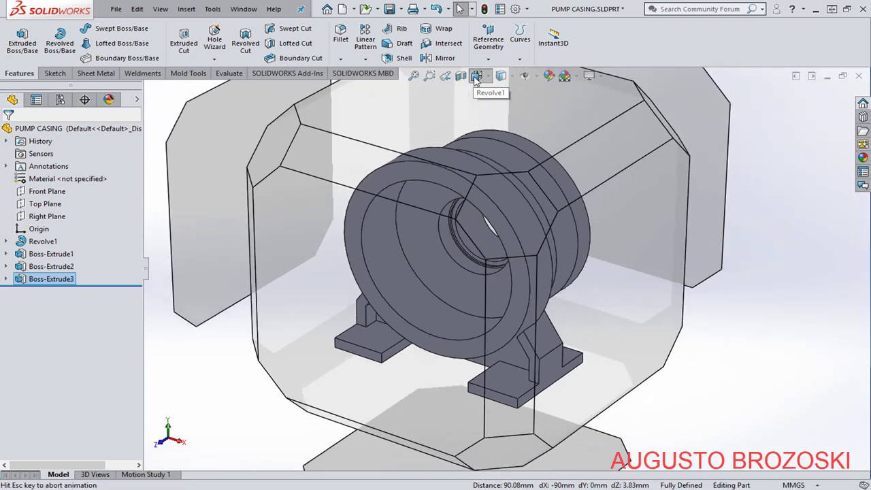
pyautogui.click(545, 109)
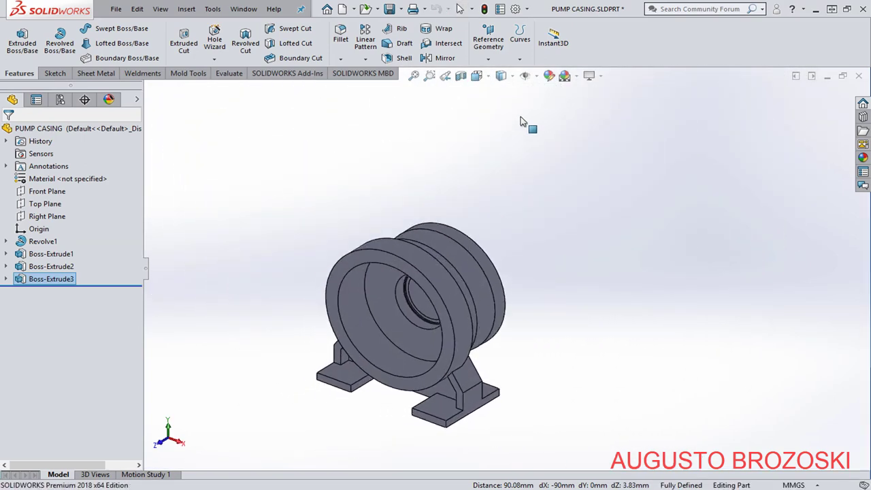
# Switch to Acrobat Reader DC and scroll down through CENTRIFUGAL PUMP 02.pdf toward page 4.
pyautogui.click(388, 10)
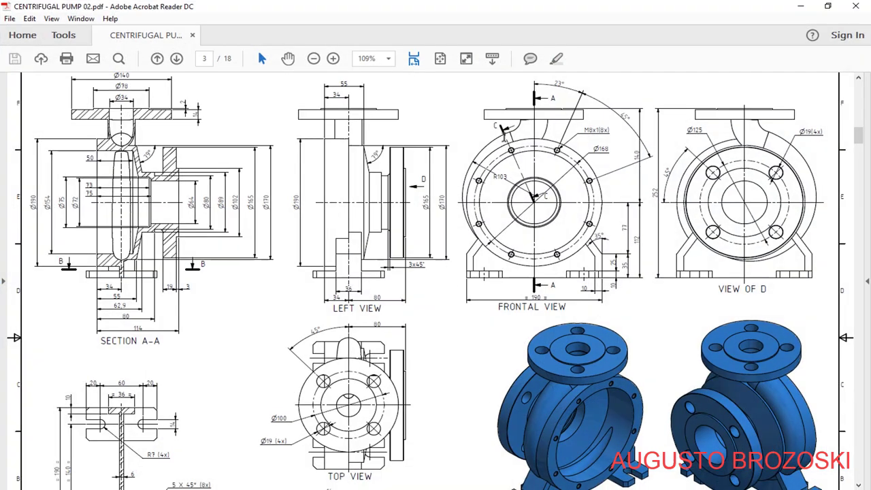
pyautogui.scroll(-10, 384, 287)
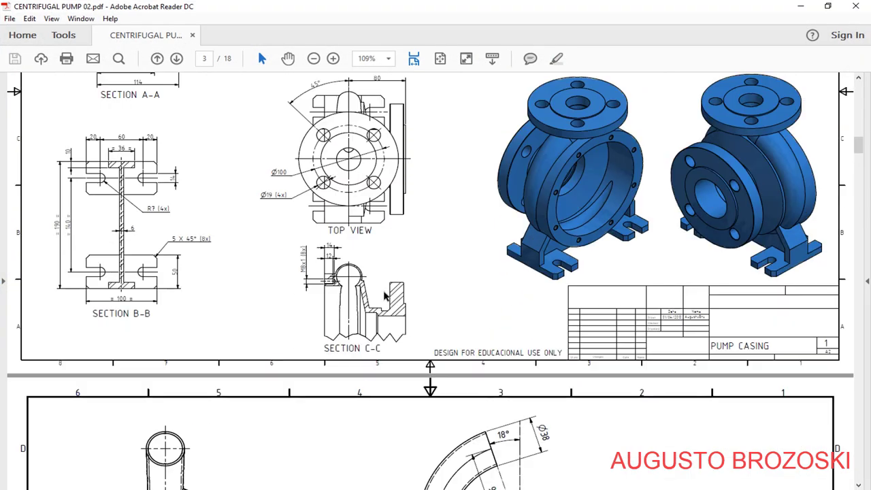
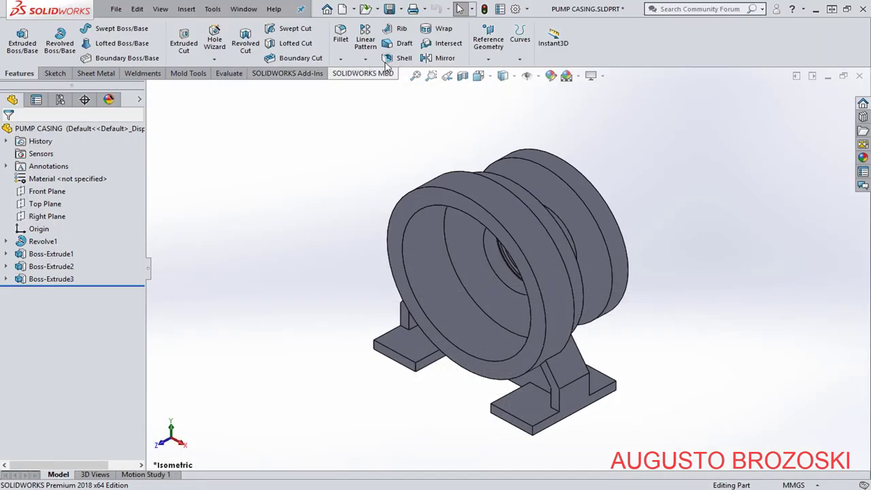
# Start a Helix and Spiral curve on the Front Plane, viewed normal to its sketch.
pyautogui.click(521, 61)
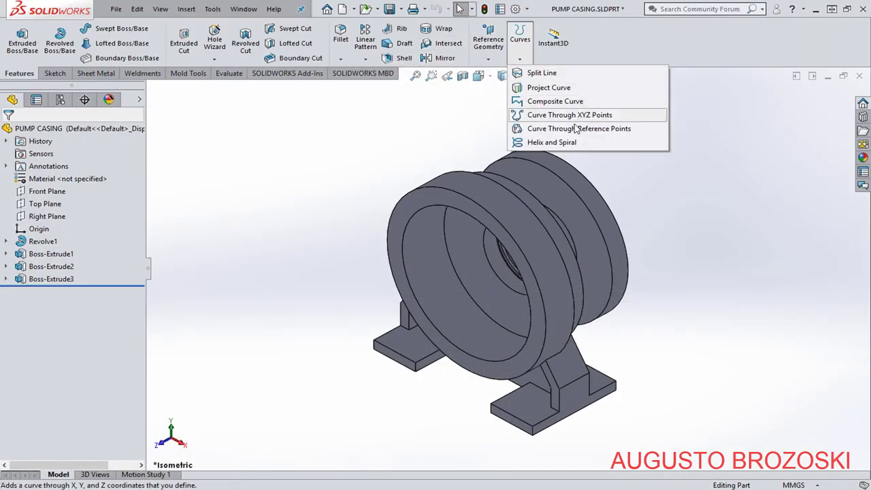
pyautogui.click(562, 143)
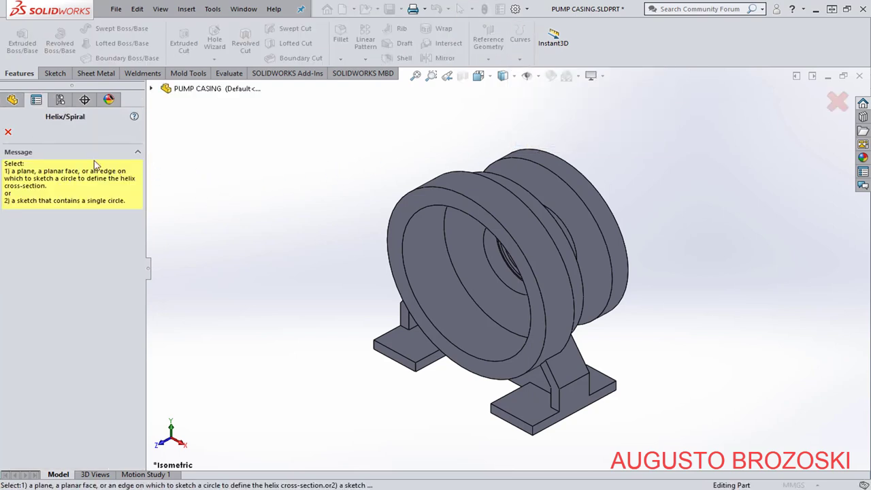
pyautogui.click(152, 89)
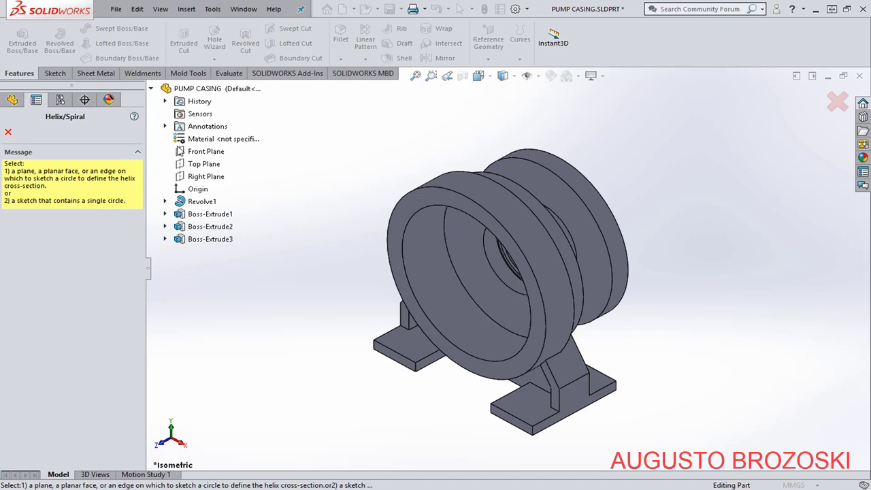
pyautogui.click(213, 155)
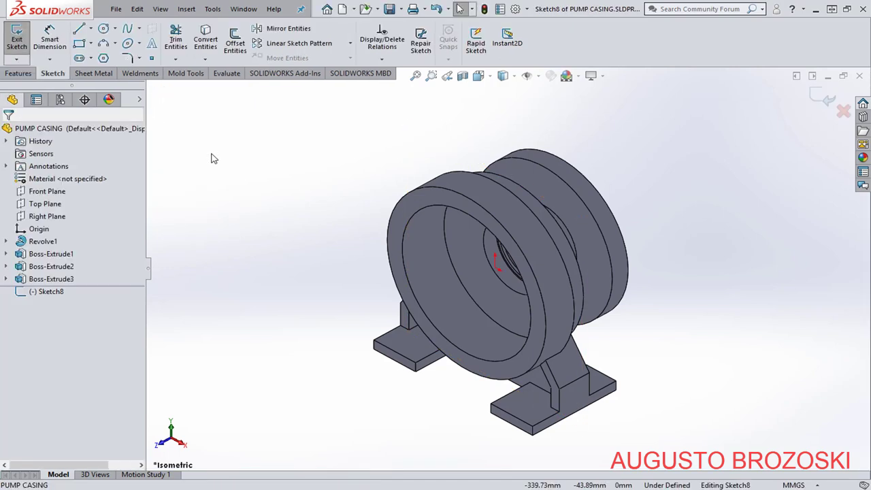
pyautogui.rightClick(58, 299)
pyautogui.click(86, 284)
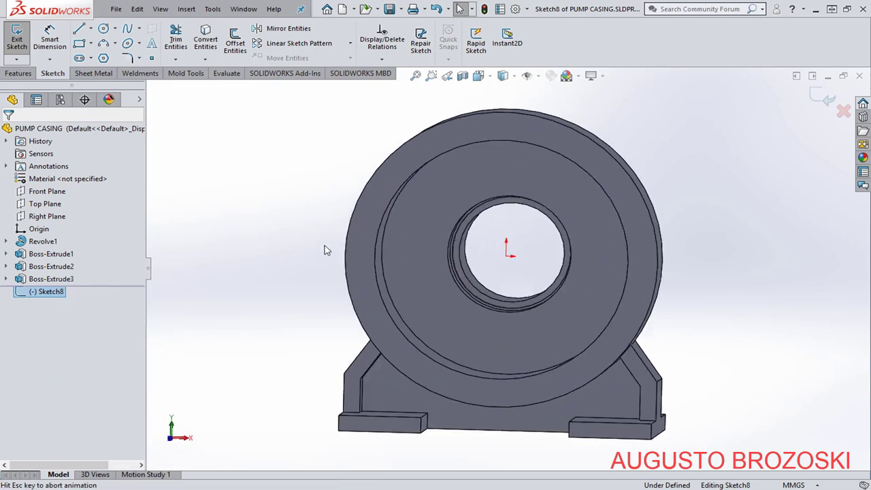
# Draw a circle centred on the origin and dimension it to 130 mm diameter.
pyautogui.click(102, 30)
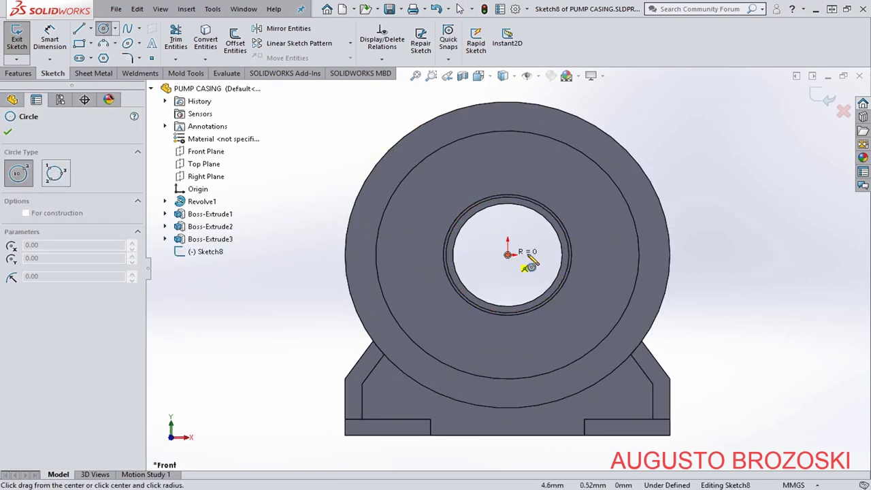
pyautogui.click(600, 239)
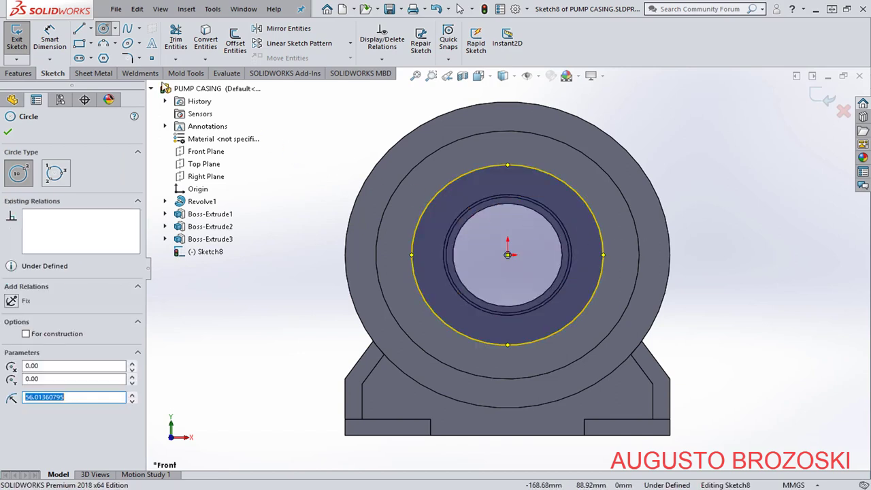
pyautogui.click(49, 37)
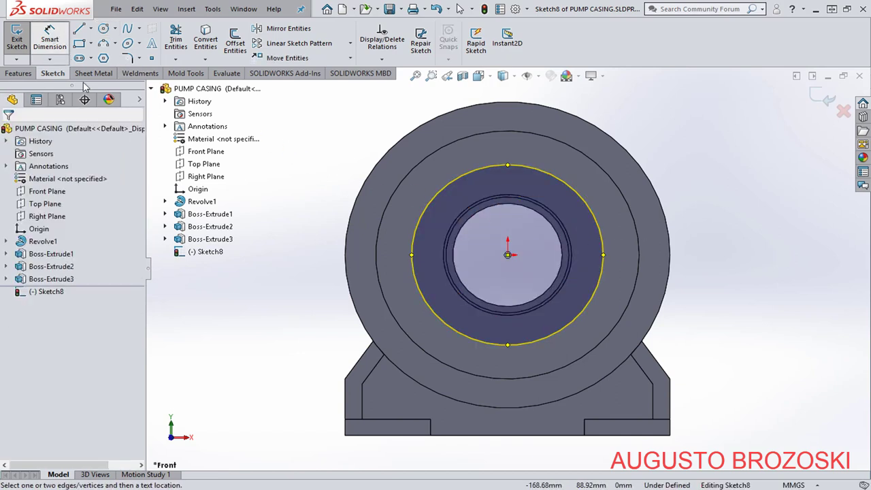
pyautogui.click(577, 199)
pyautogui.click(531, 244)
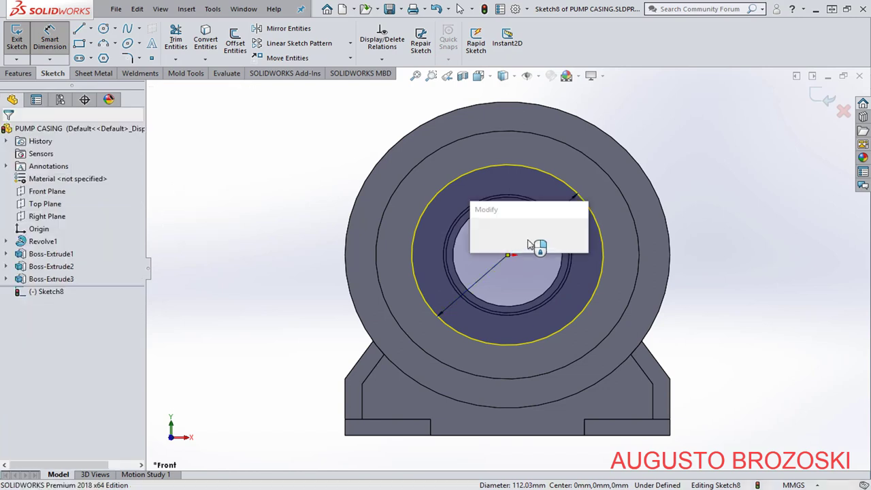
pyautogui.write('130')
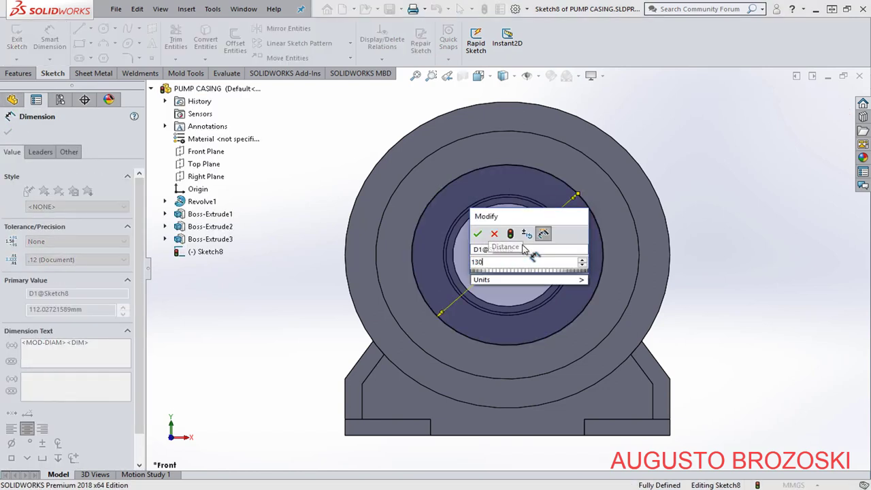
pyautogui.press('Return')
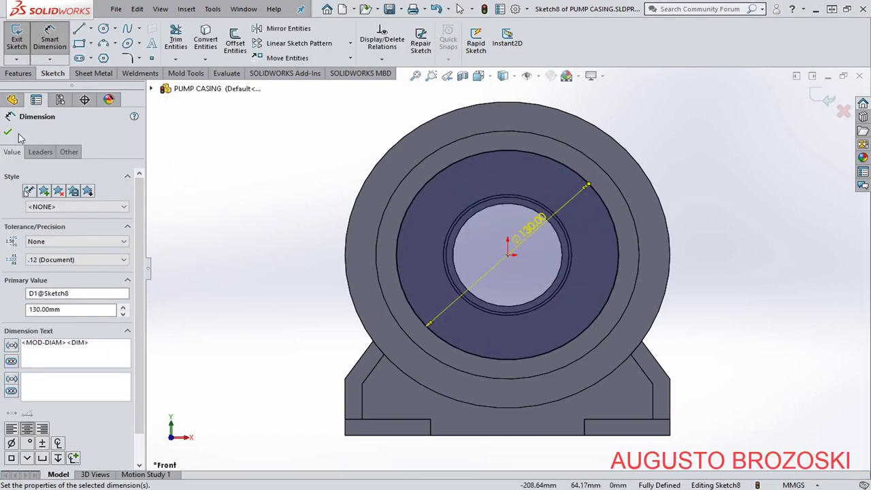
pyautogui.click(8, 133)
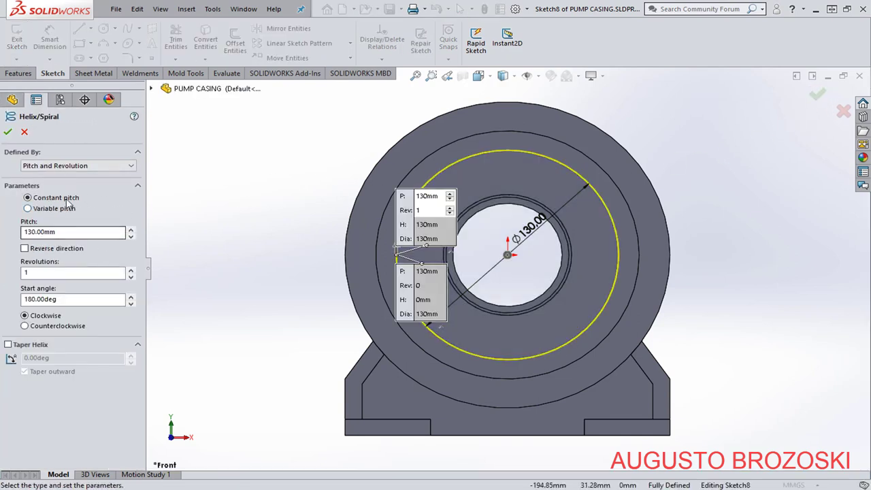
# Set Defined By to Spiral and check the coil values in the pump drawing.
pyautogui.click(132, 166)
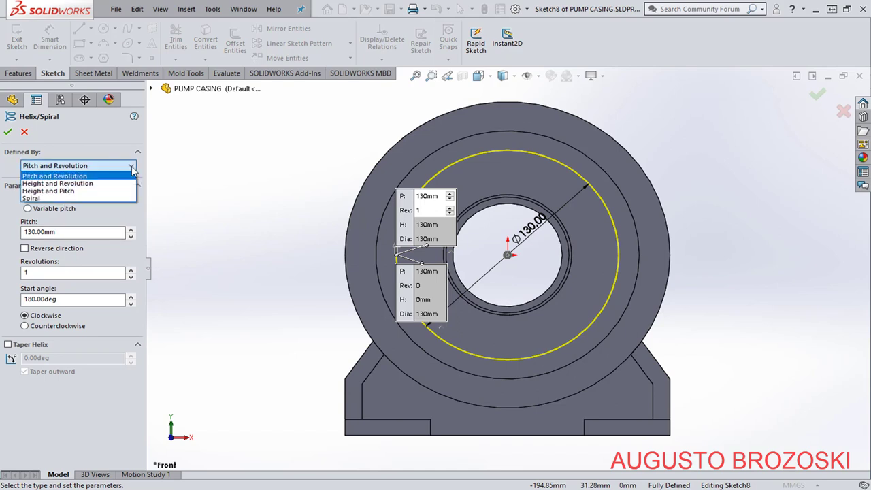
pyautogui.click(68, 198)
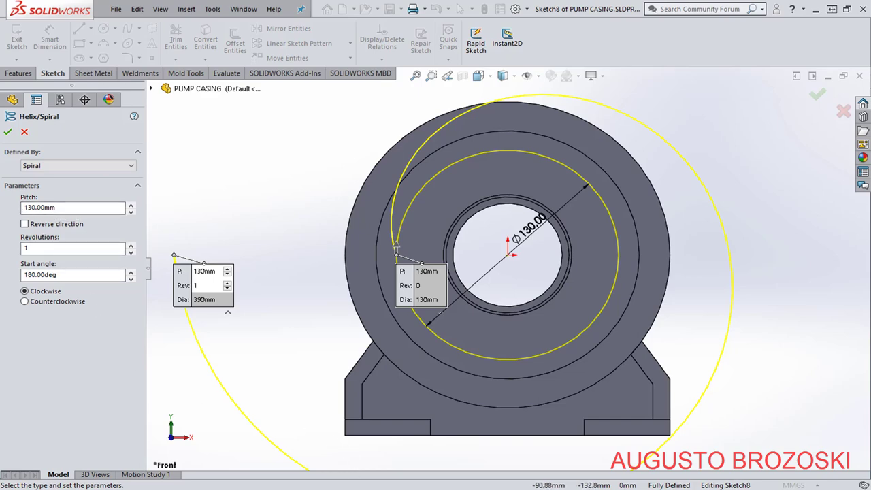
pyautogui.hotkey('alt', 'Tab')
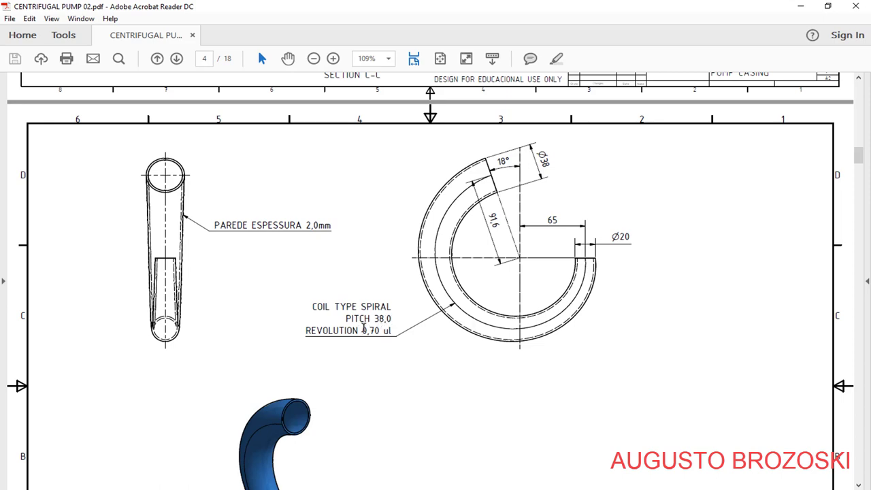
# Enter a 38 mm pitch, 0.7 revolutions and a 360° start angle, previewing the spiral.
pyautogui.click(800, 6)
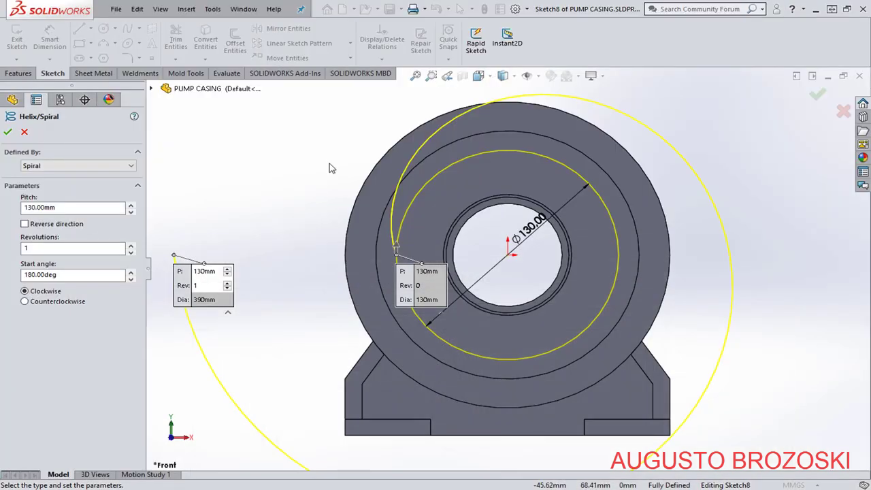
pyautogui.moveTo(62, 207); pyautogui.dragTo(18, 207)
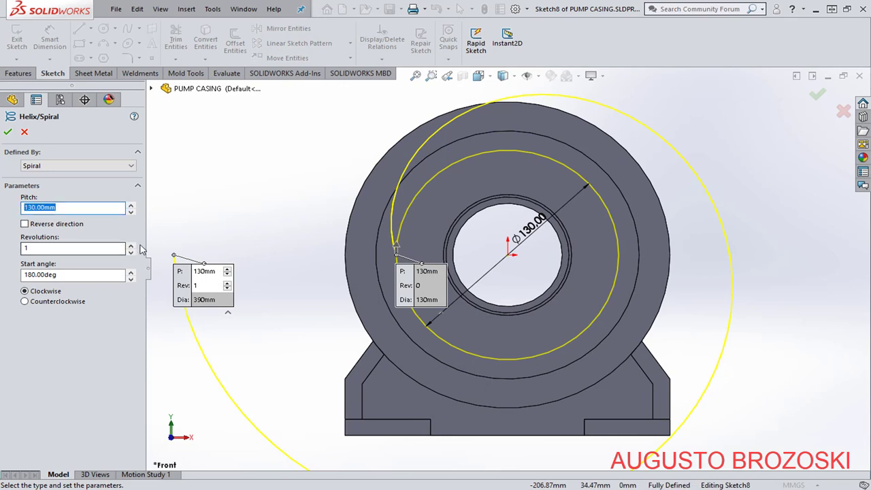
pyautogui.write('38')
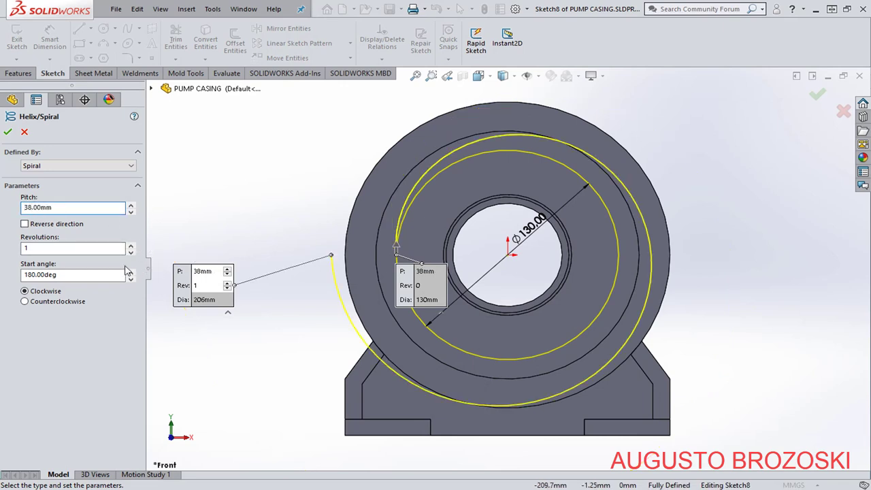
pyautogui.doubleClick(65, 253)
pyautogui.write('0.7')
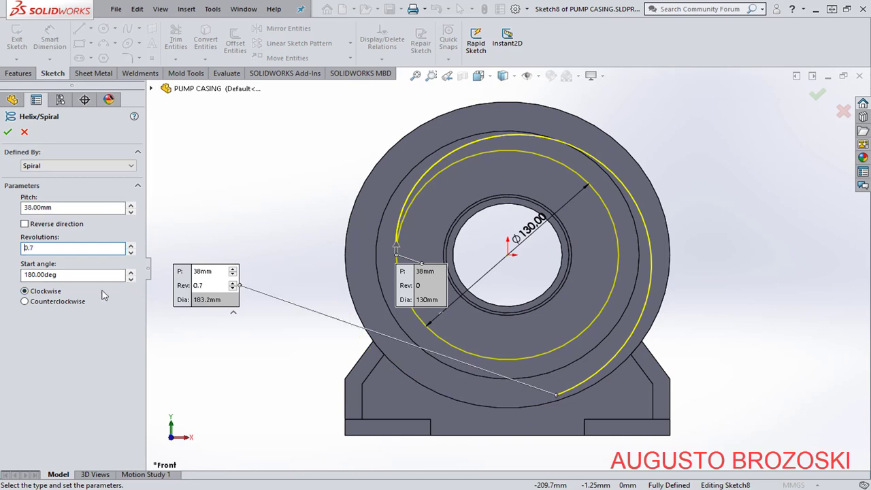
pyautogui.doubleClick(57, 274)
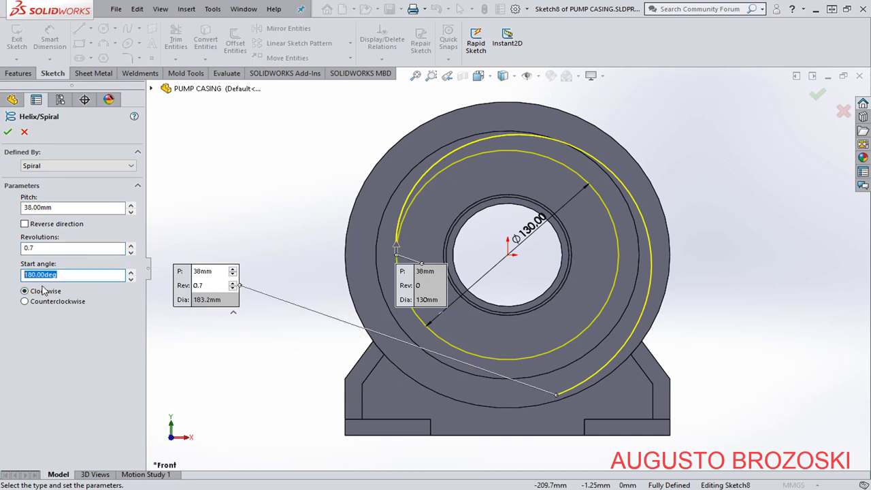
pyautogui.press('Return')
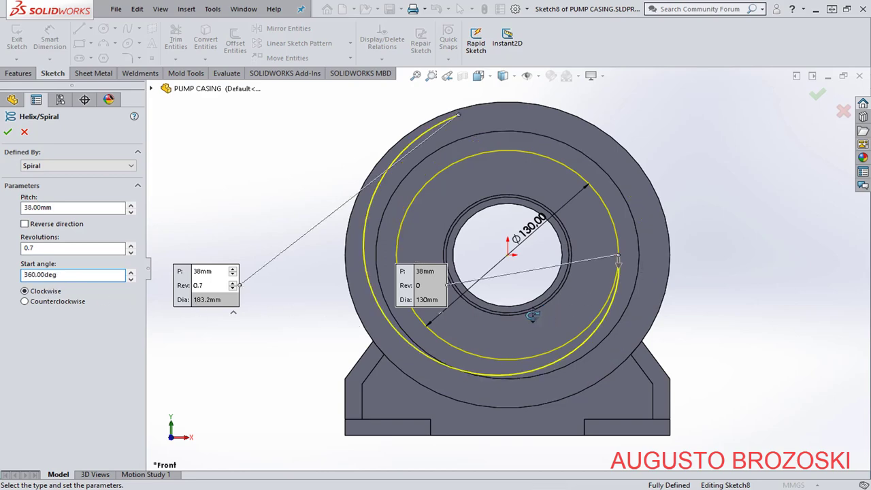
pyautogui.moveTo(556, 292); pyautogui.dragTo(534, 399, button='middle')
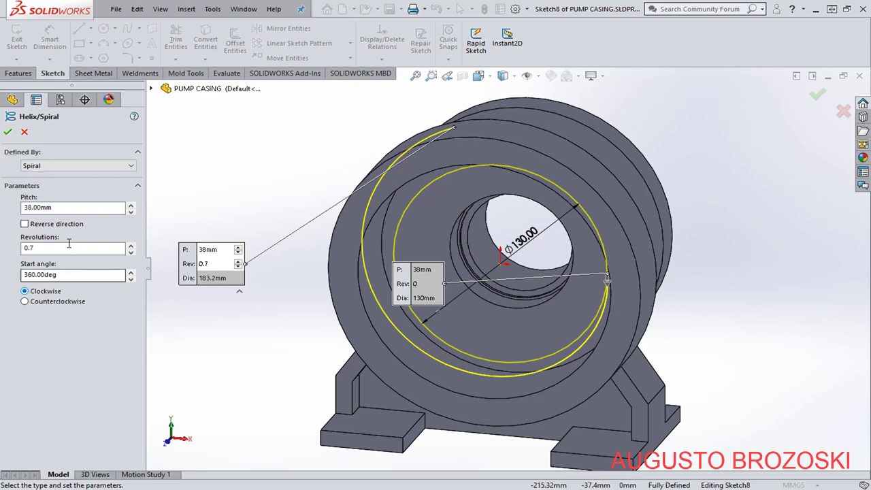
# Create Helix/Spiral1, view the casing in isometric, and save the part.
pyautogui.click(9, 133)
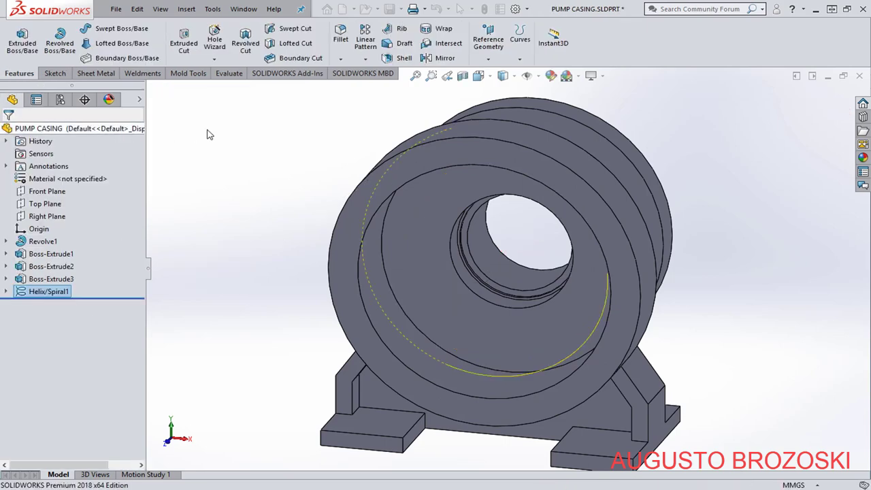
pyautogui.moveTo(271, 236); pyautogui.dragTo(317, 185, button='middle')
pyautogui.click(503, 75)
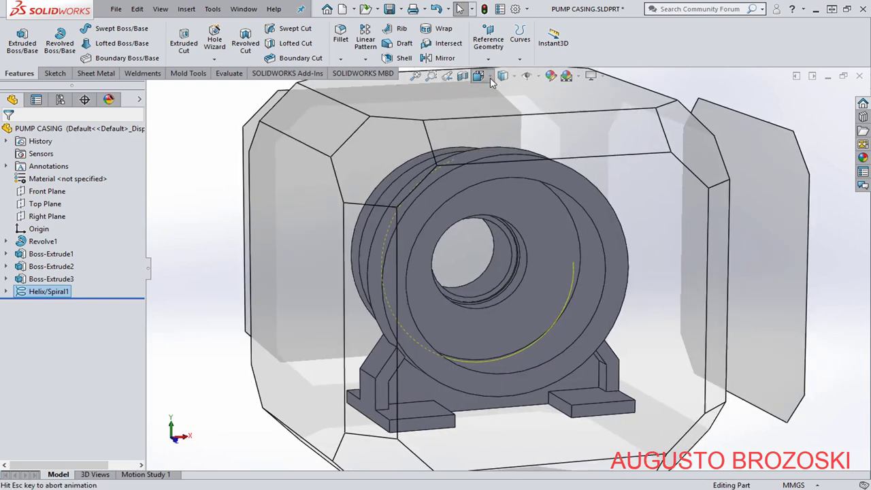
pyautogui.click(538, 119)
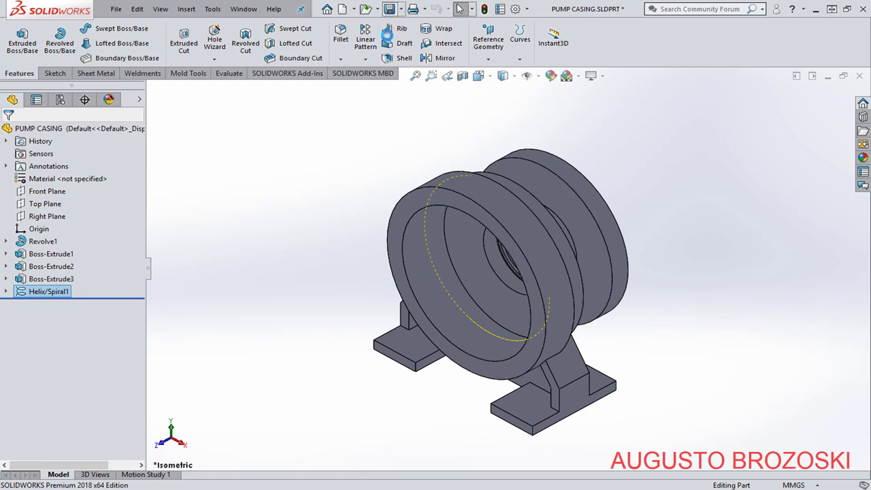
pyautogui.click(414, 102)
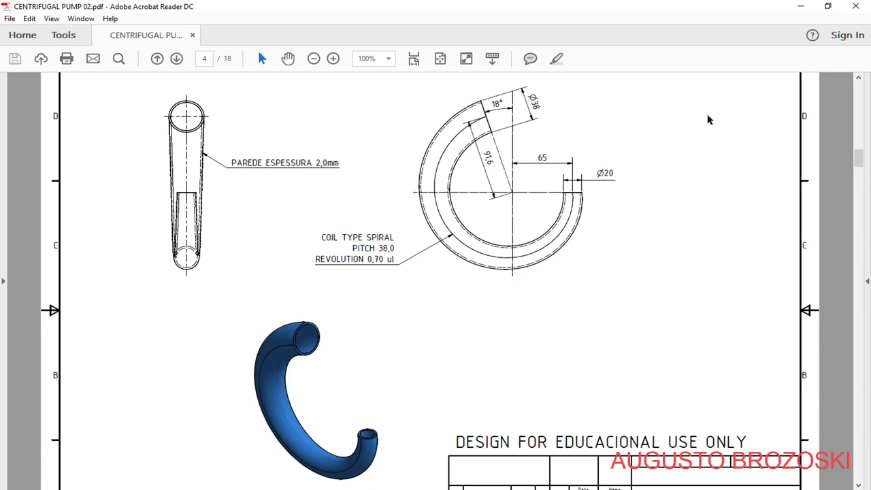
pyautogui.click(798, 7)
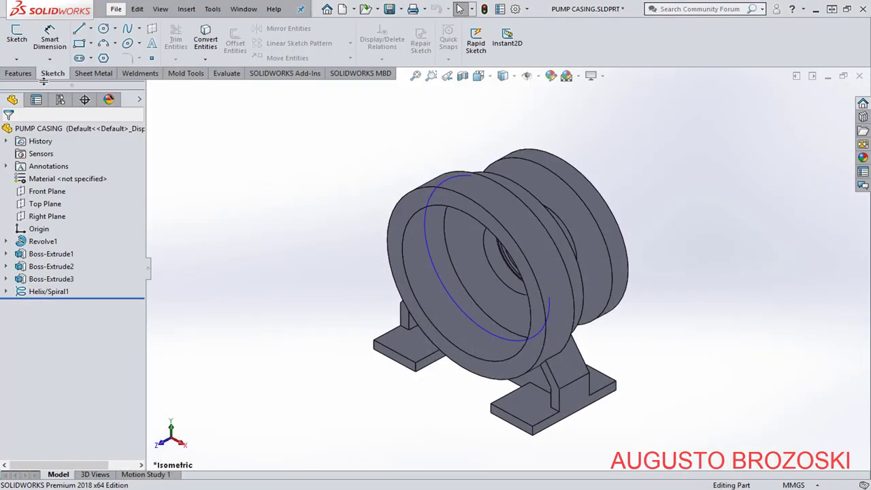
# Open Sketch9 on the Top Plane with the casing sectioned there, viewed normal to it.
pyautogui.click(15, 40)
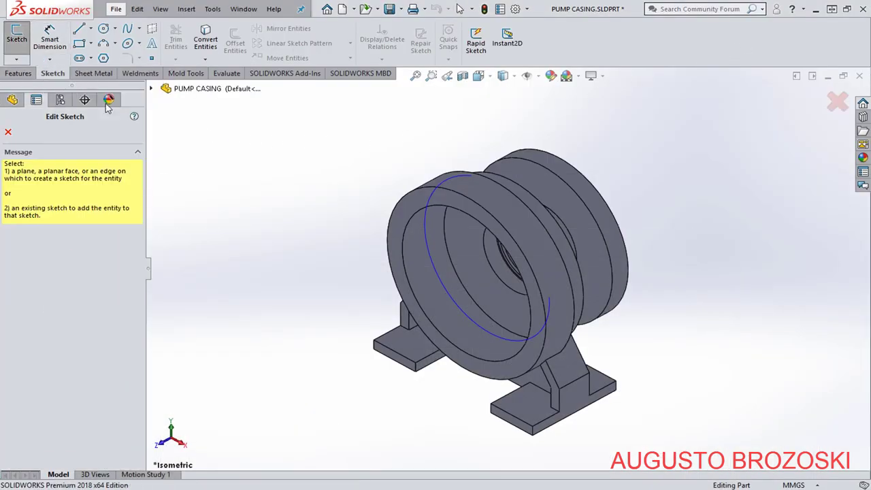
pyautogui.click(151, 89)
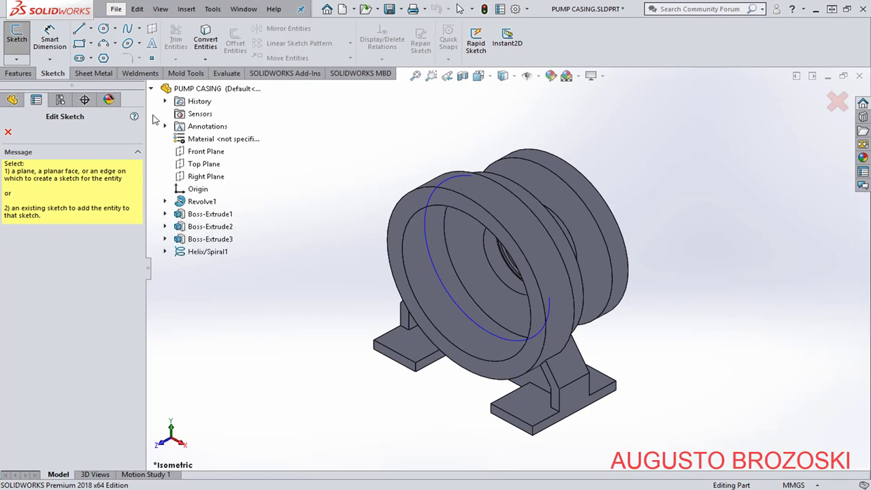
pyautogui.click(204, 164)
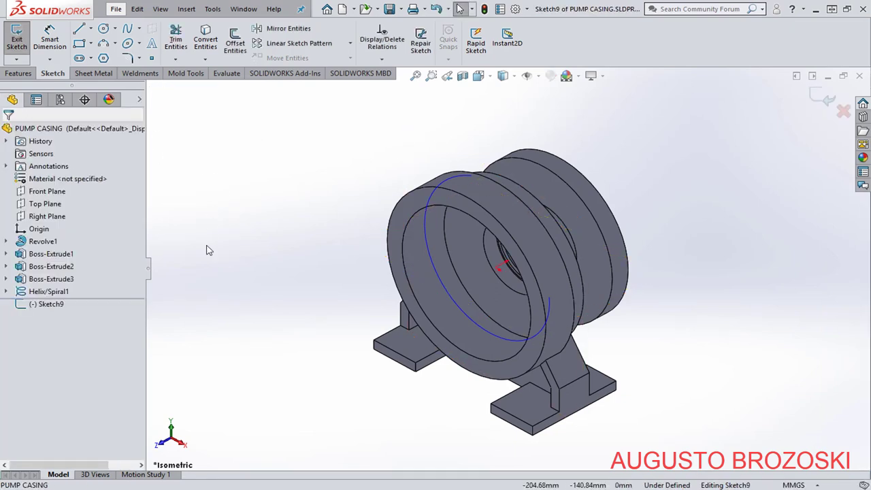
pyautogui.click(464, 77)
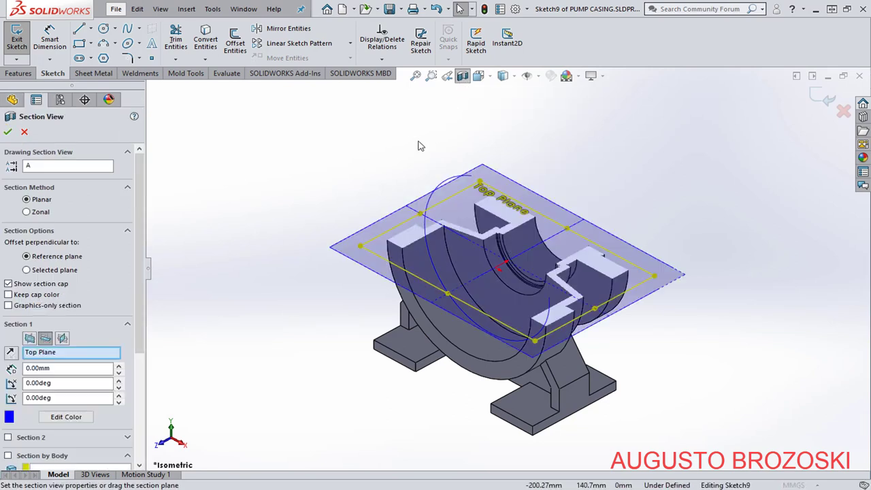
pyautogui.click(8, 132)
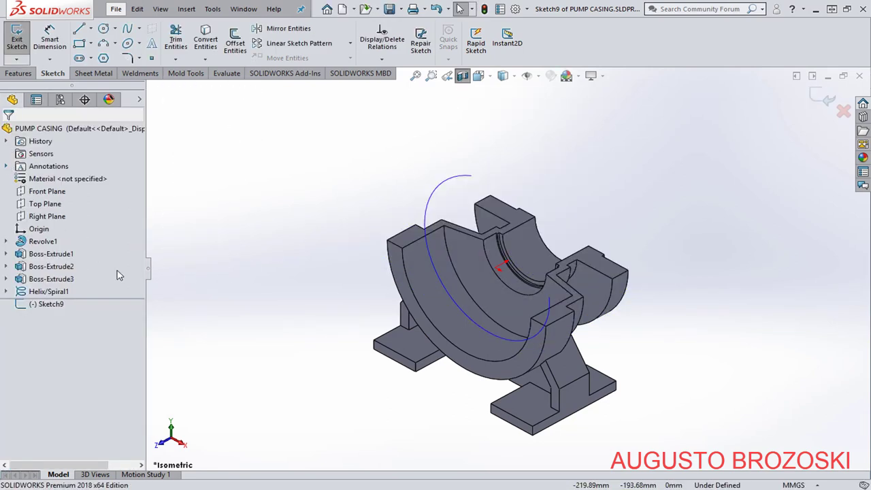
pyautogui.rightClick(54, 307)
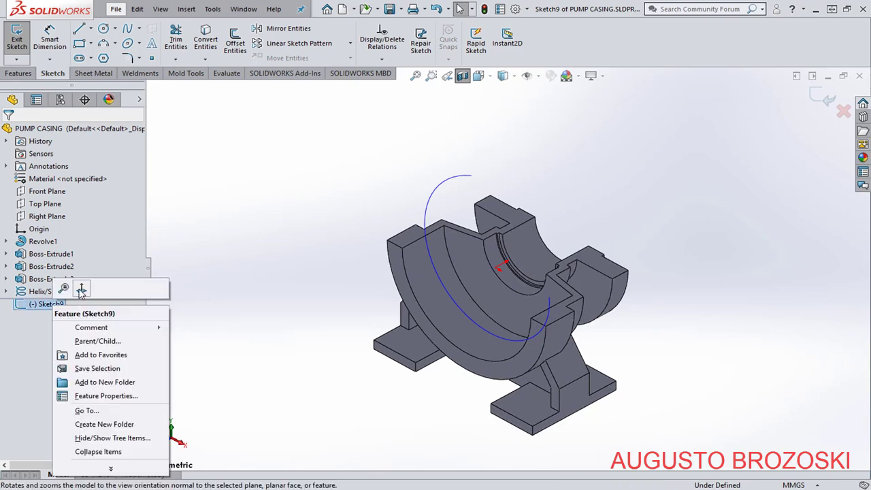
pyautogui.click(80, 290)
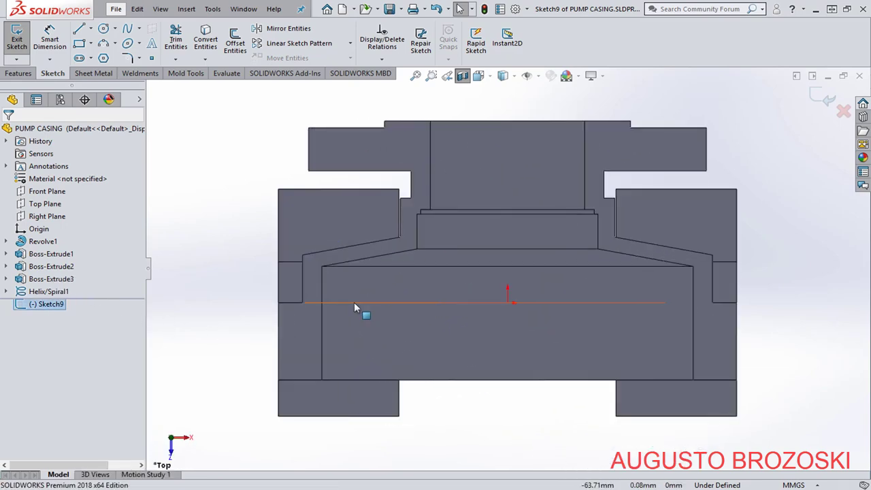
# Draw a circle and make its centre horizontal with the origin.
pyautogui.scroll(-2, 685, 305)
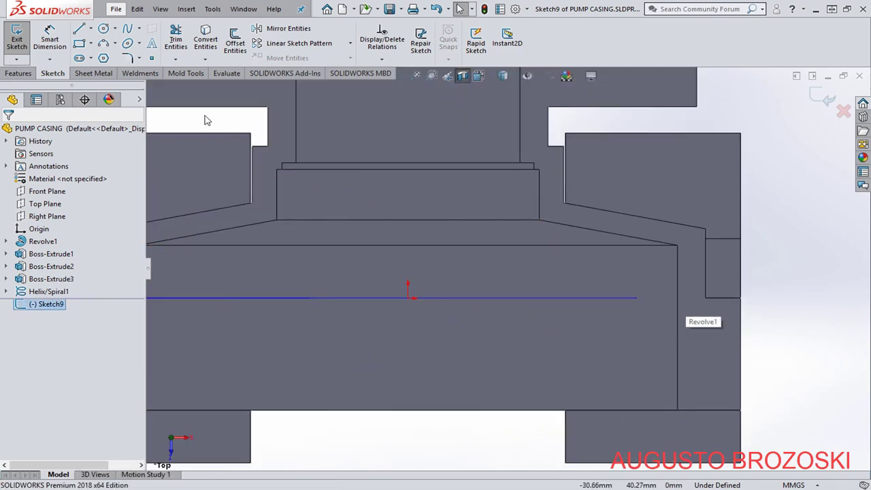
pyautogui.click(104, 31)
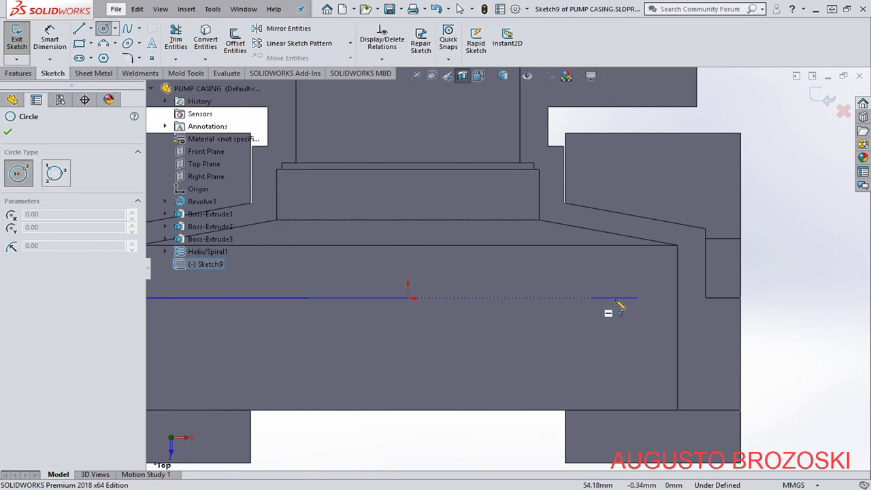
pyautogui.click(647, 299)
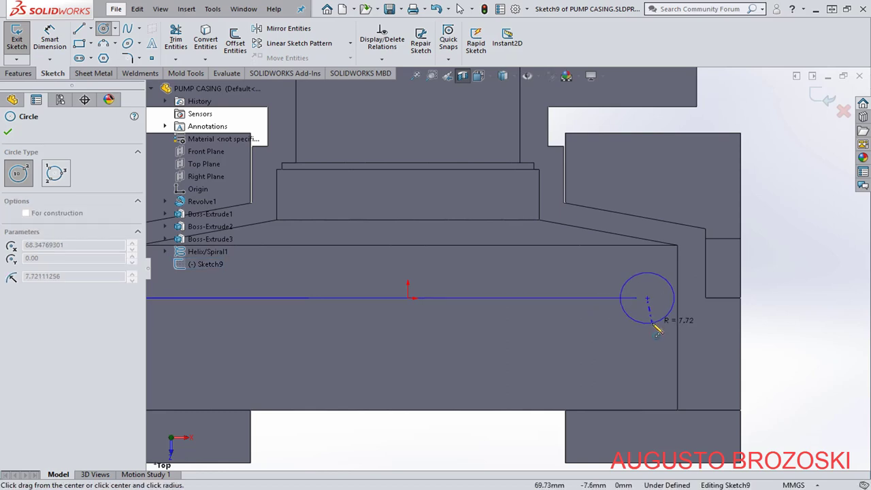
pyautogui.click(662, 319)
pyautogui.press('Escape')
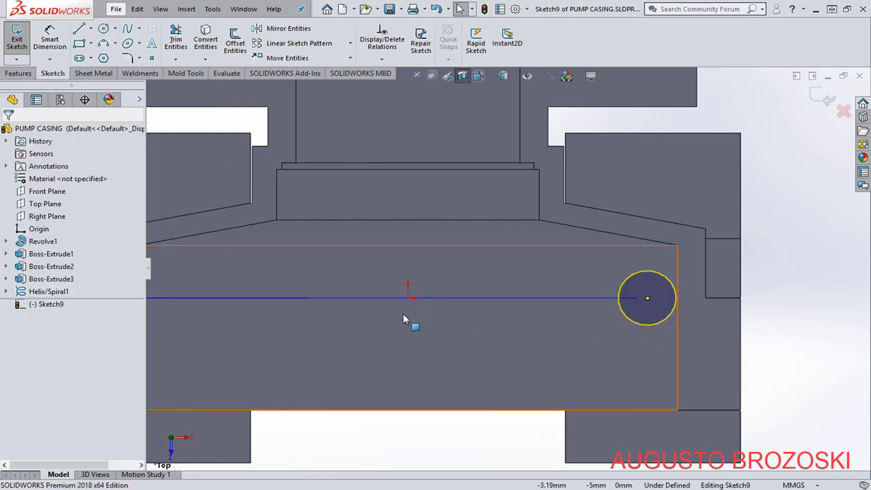
pyautogui.click(647, 298)
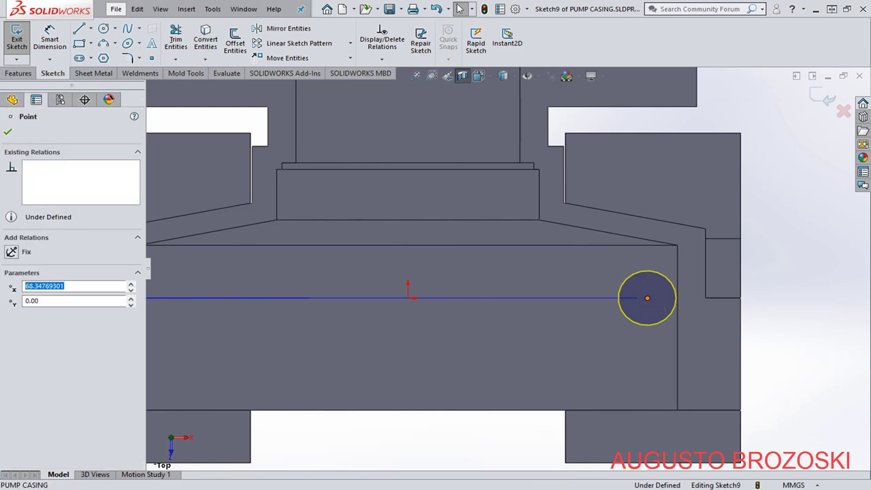
pyautogui.keyDown('ctrl'); pyautogui.click(407, 298); pyautogui.keyUp('ctrl')
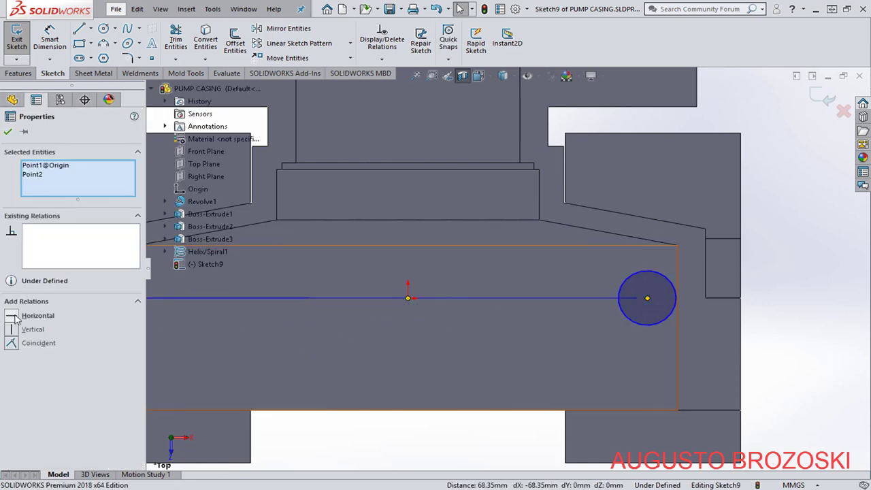
pyautogui.click(17, 317)
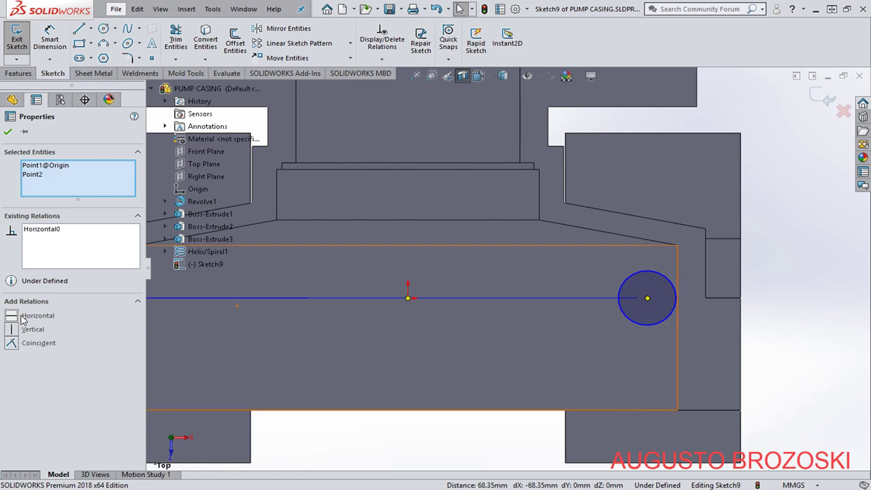
pyautogui.click(9, 133)
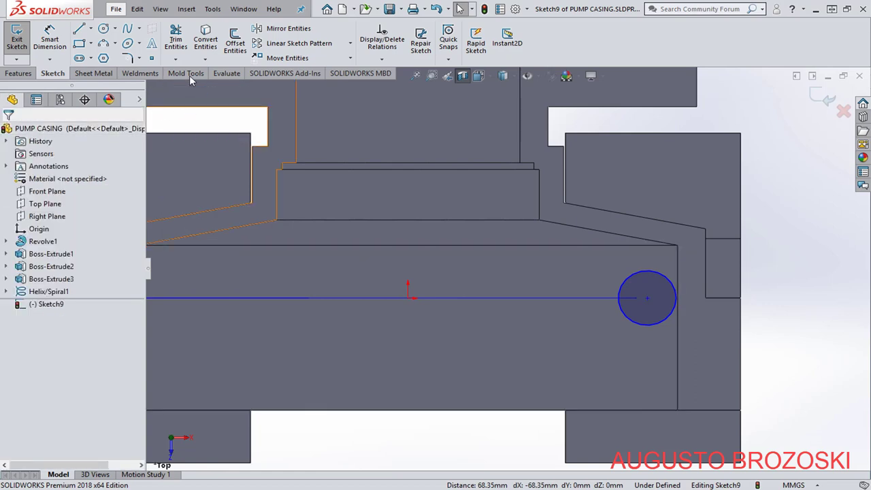
# Dimension the circle centre 65 mm from the origin.
pyautogui.click(50, 37)
pyautogui.click(408, 298)
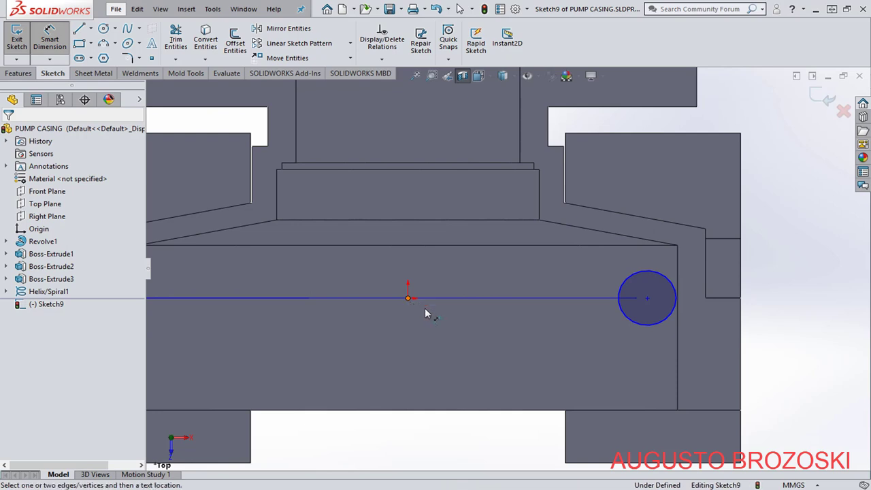
pyautogui.click(648, 299)
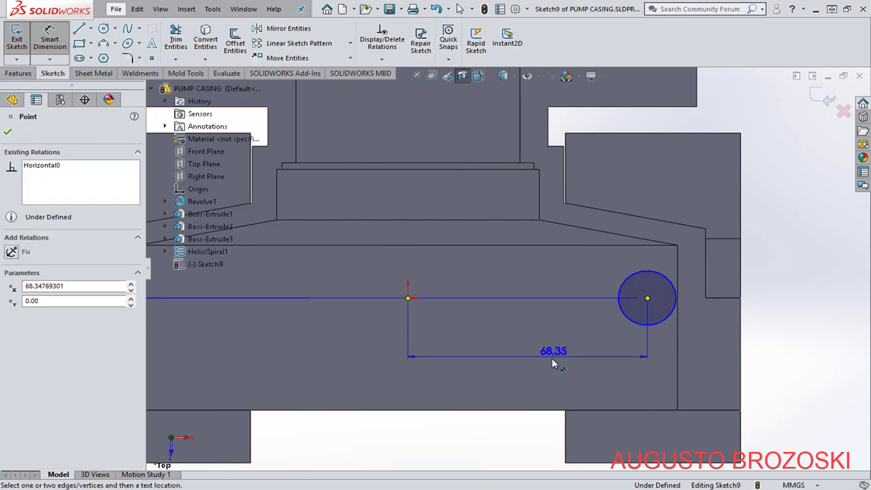
pyautogui.click(552, 361)
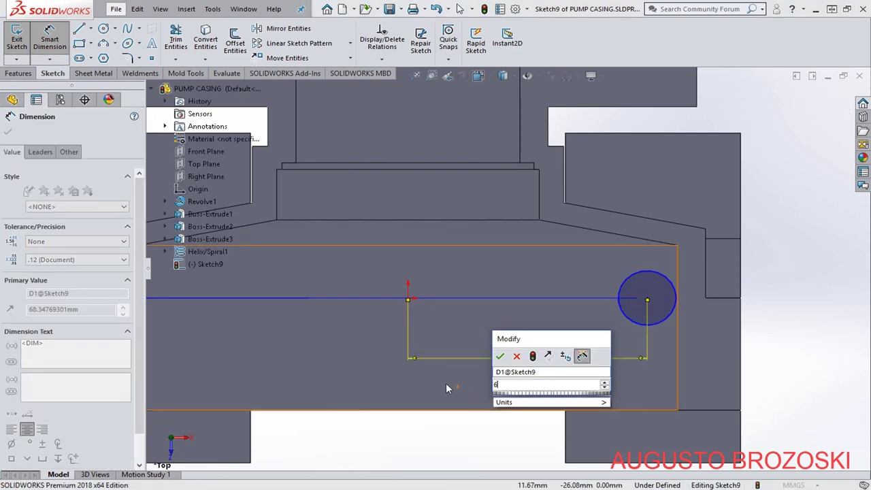
pyautogui.press('Return')
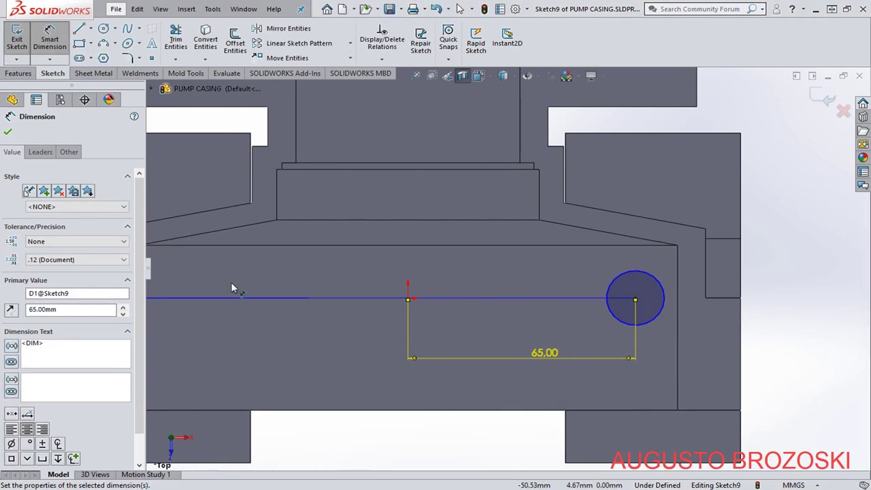
pyautogui.press('Escape')
pyautogui.press('Escape')
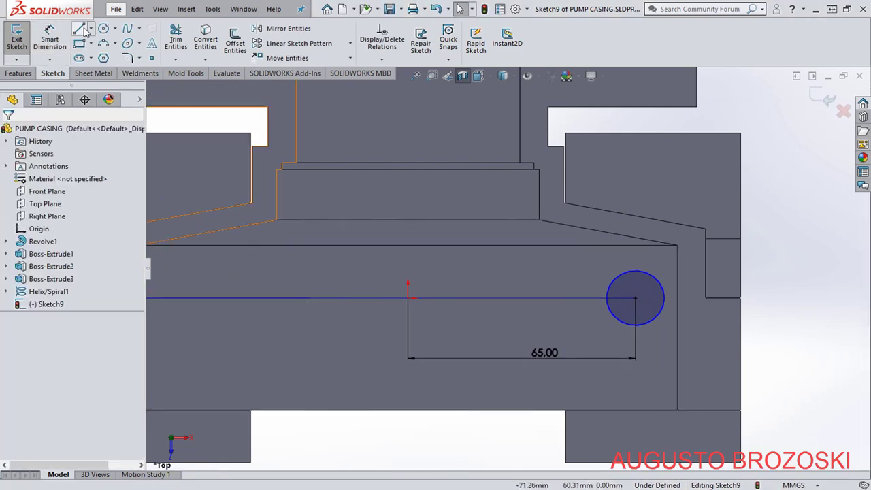
# Draw a vertical centerline up from the origin and dimension it 30 mm long.
pyautogui.click(91, 29)
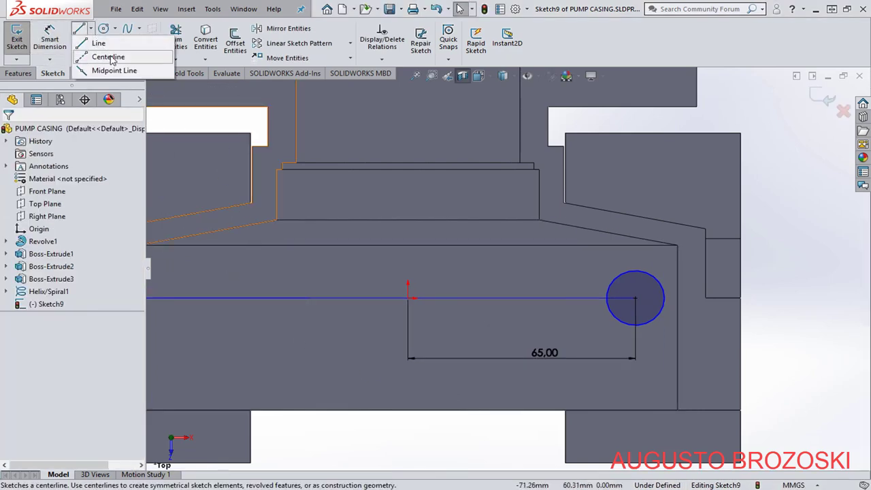
pyautogui.click(109, 57)
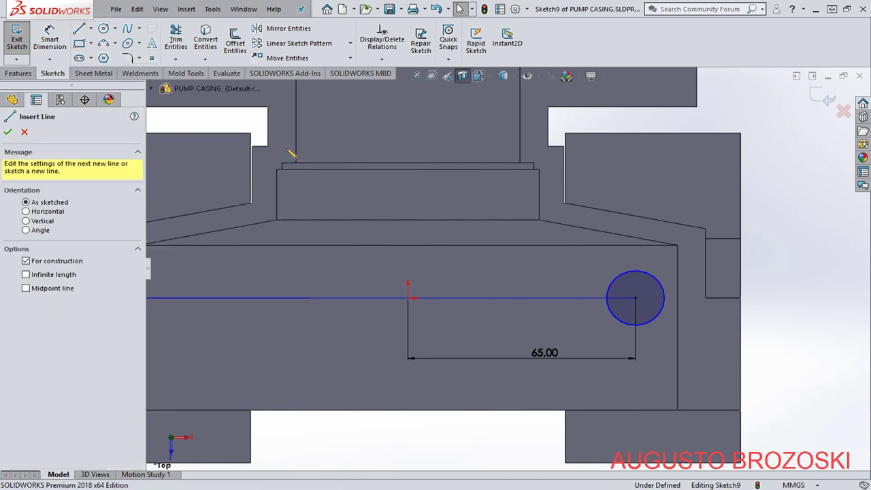
pyautogui.click(408, 297)
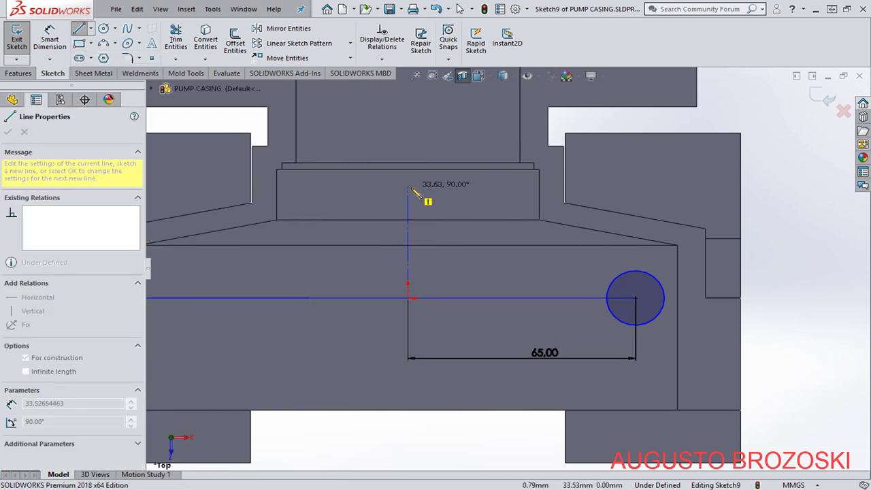
pyautogui.click(408, 187)
pyautogui.press('Escape')
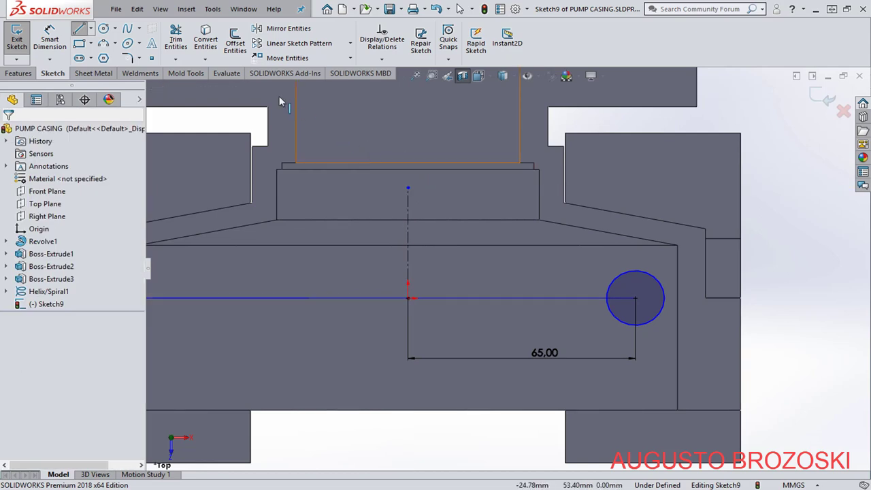
pyautogui.click(49, 39)
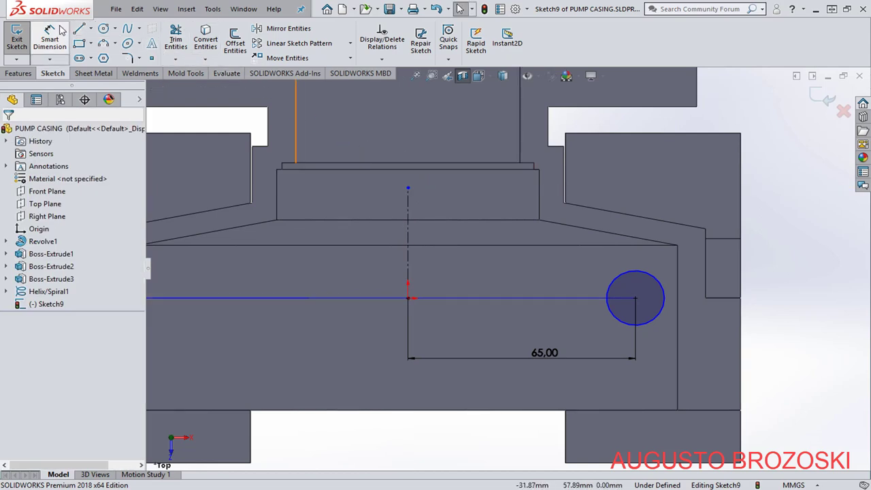
pyautogui.click(408, 236)
pyautogui.click(454, 261)
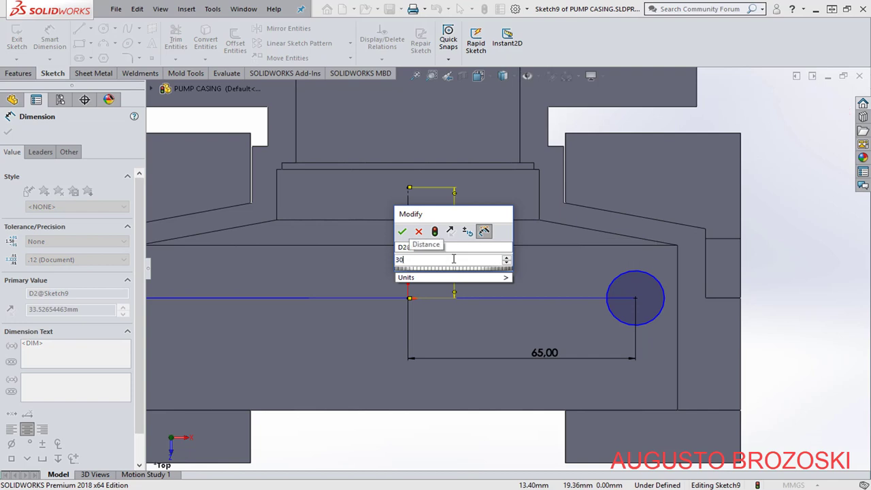
pyautogui.press('Return')
pyautogui.press('Escape')
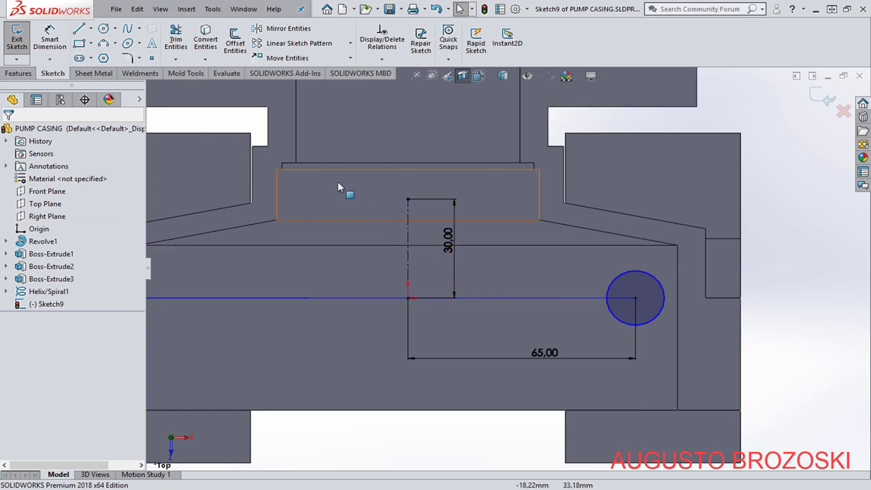
# Exit Sketch9, remove the section view, show isometric, save, and bring up the pump PDF.
pyautogui.click(823, 99)
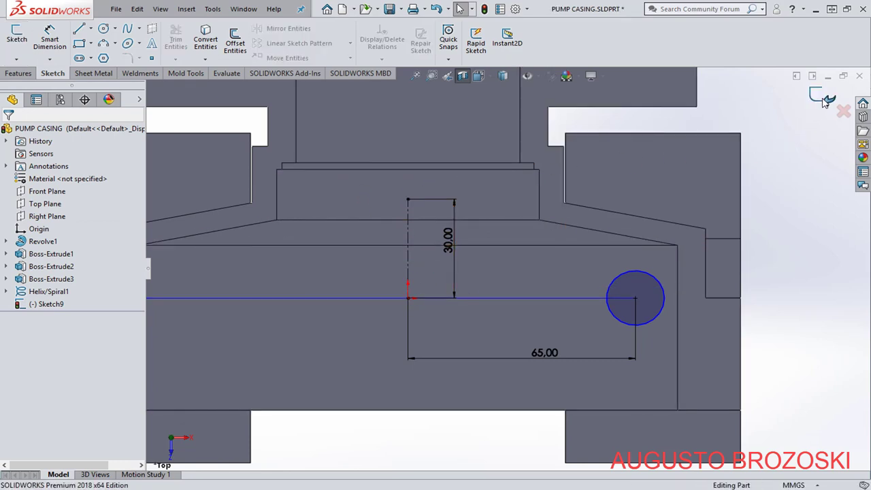
pyautogui.click(463, 76)
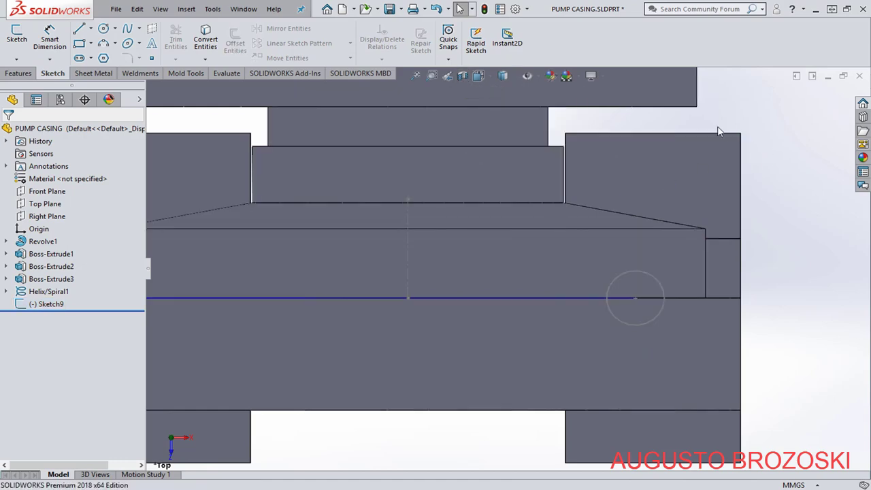
pyautogui.click(479, 77)
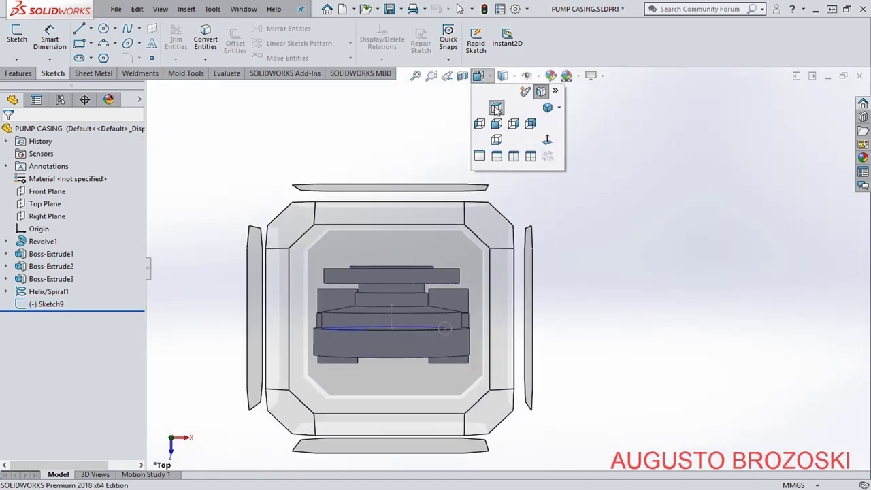
pyautogui.click(548, 109)
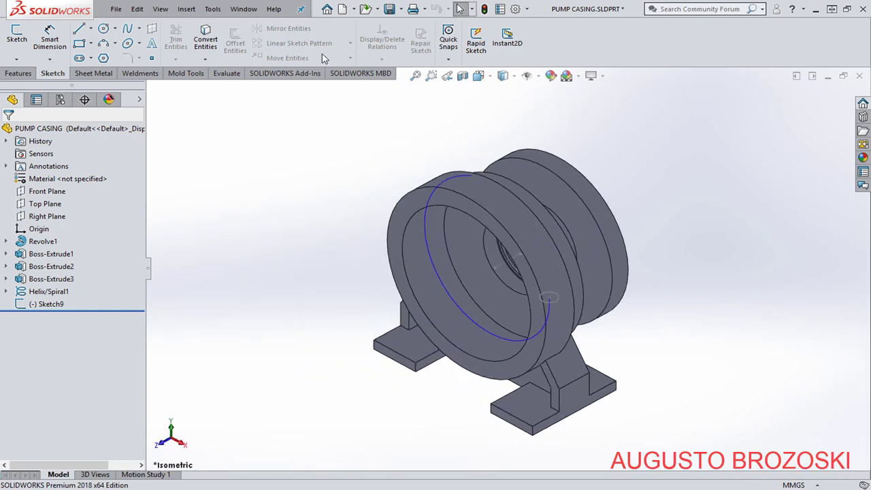
pyautogui.click(390, 10)
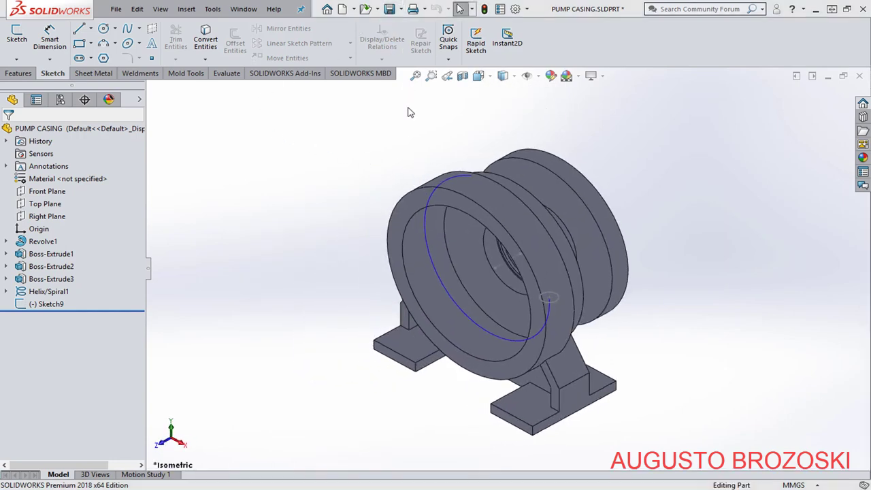
pyautogui.hotkey('alt', 'Tab')
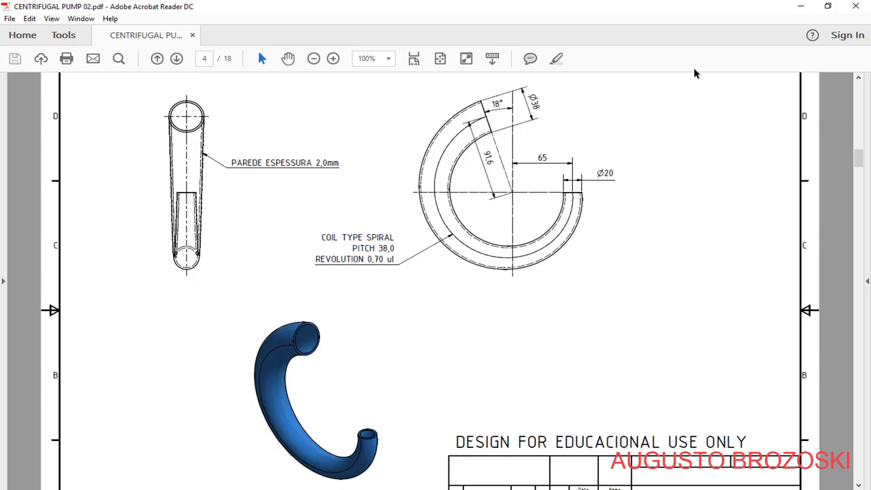
# Minimize the Acrobat drawing to return to the SOLIDWORKS pump casing.
pyautogui.click(800, 6)
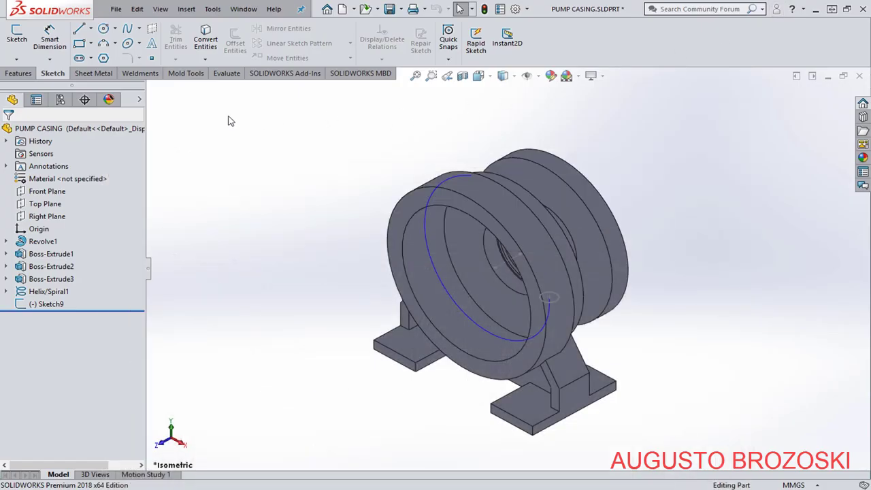
# Create Plane2 through Point4@Sketch9, Point5@Sketch9 and a third point on the casing.
pyautogui.click(20, 73)
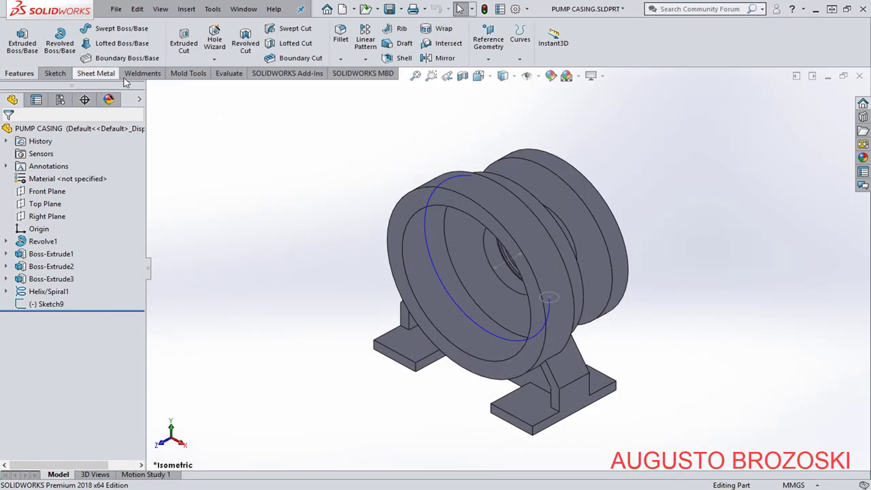
pyautogui.click(489, 58)
pyautogui.click(498, 74)
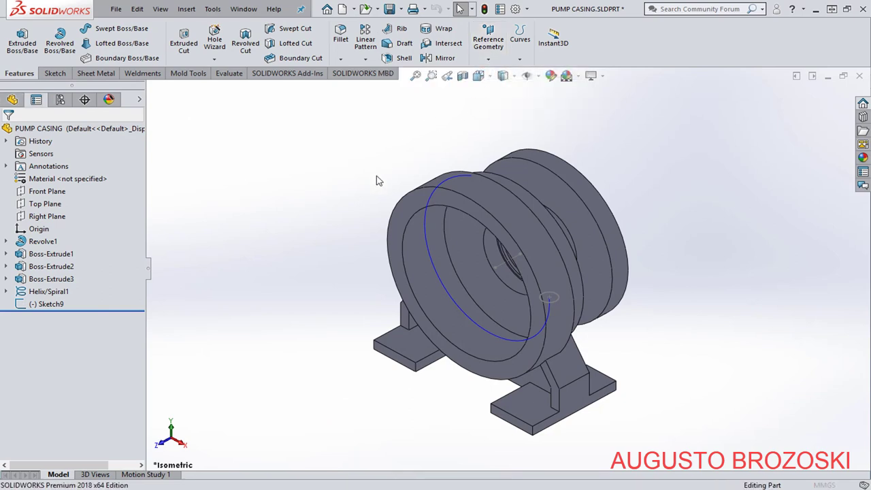
pyautogui.scroll(-4, 497, 270)
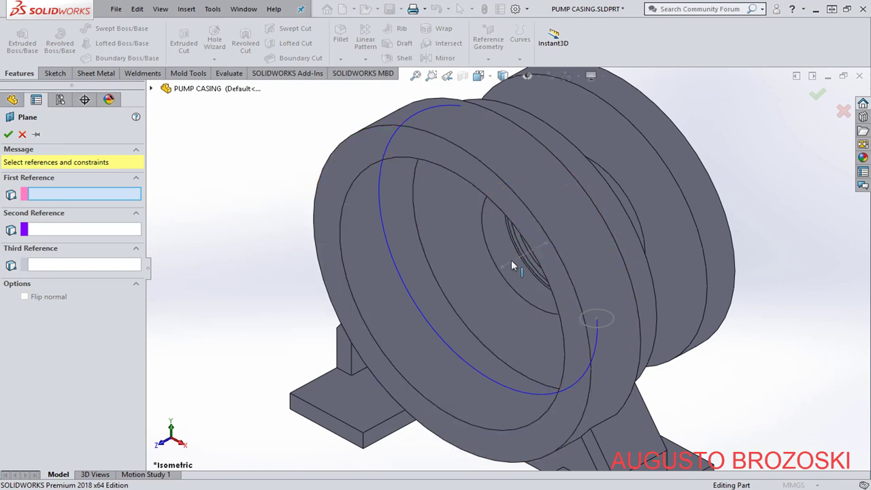
pyautogui.click(504, 270)
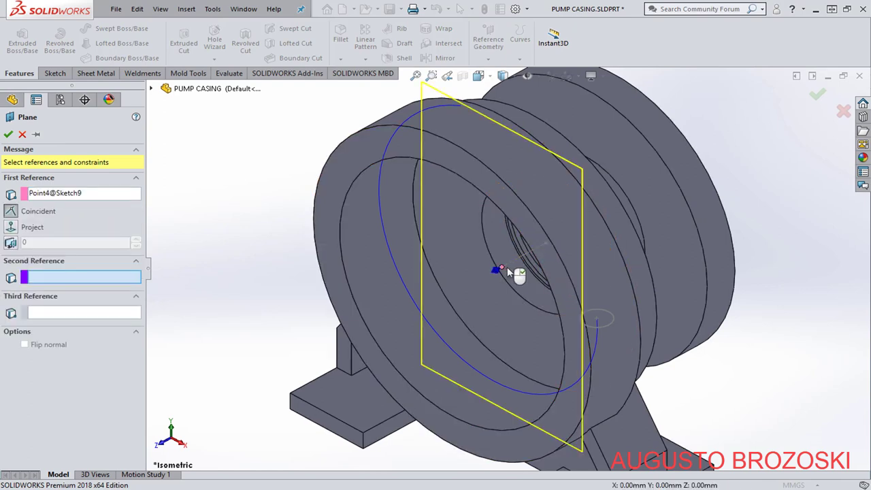
pyautogui.click(546, 244)
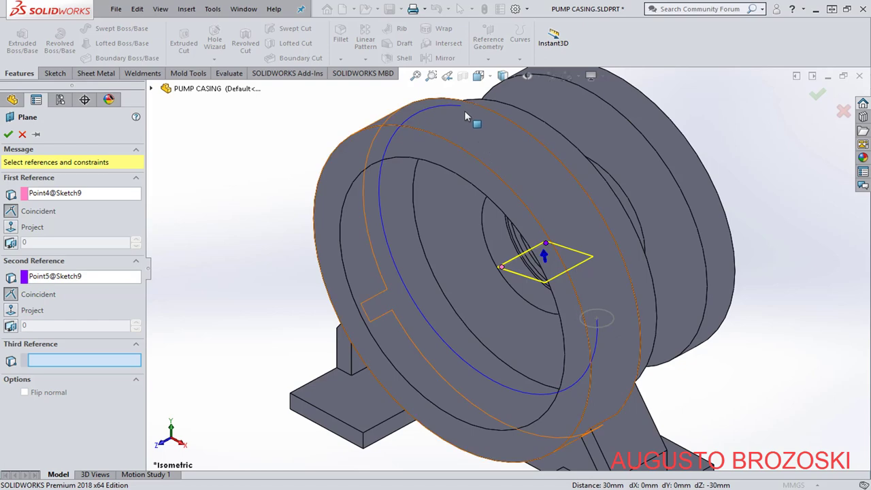
pyautogui.scroll(-3, 467, 109)
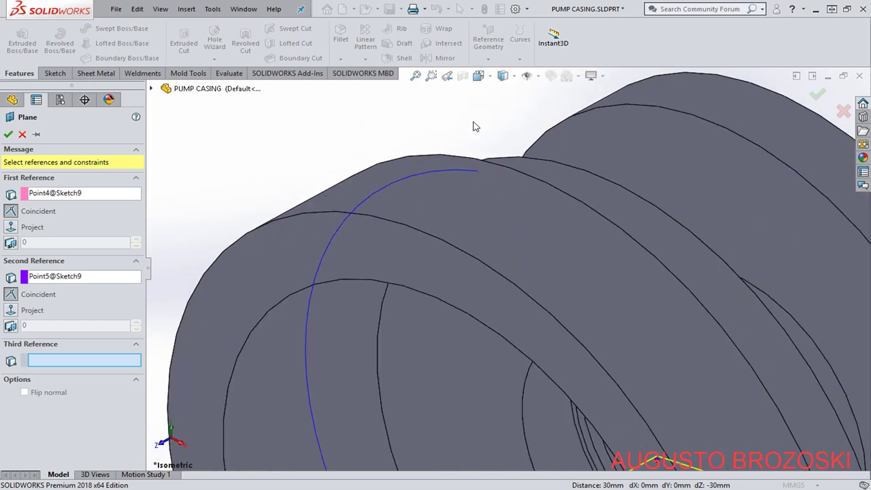
pyautogui.click(477, 171)
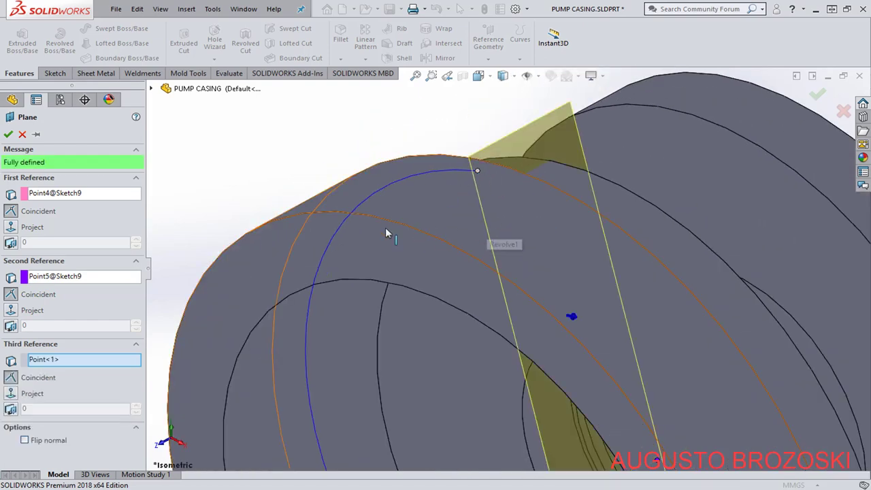
pyautogui.click(8, 134)
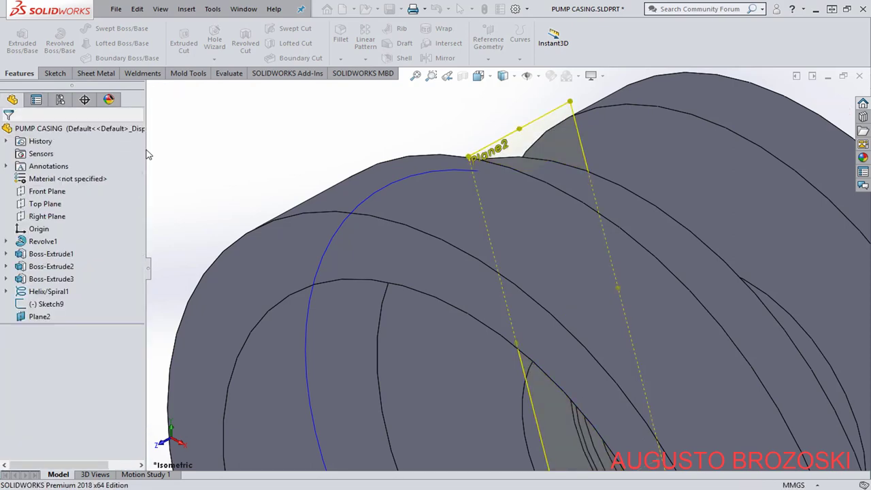
pyautogui.scroll(5, 409, 169)
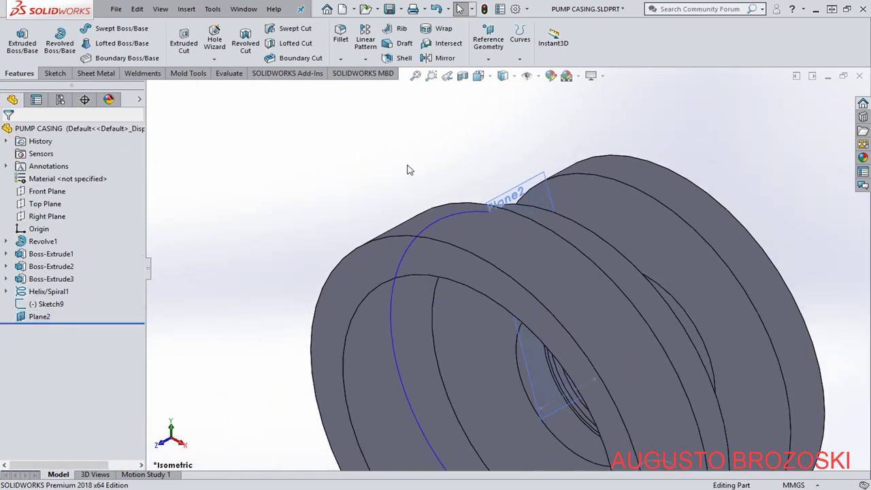
# Switch to isometric view and start Sketch11 on Plane2.
pyautogui.click(478, 76)
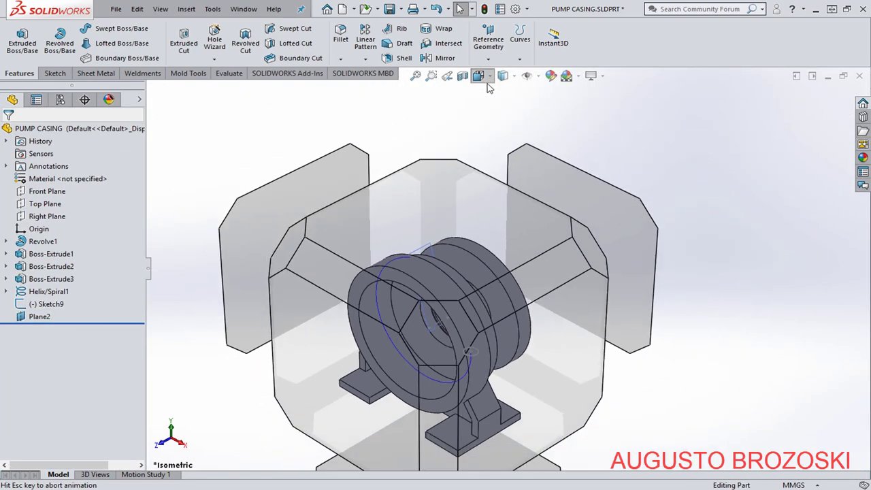
pyautogui.click(545, 109)
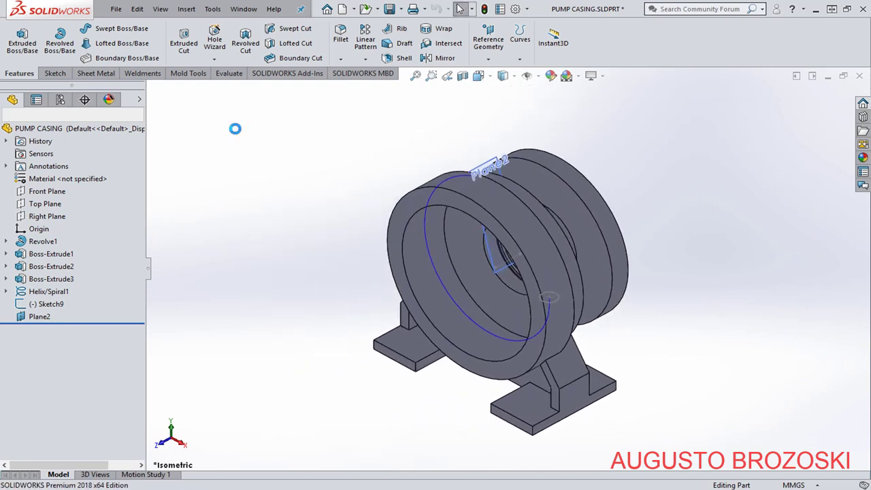
pyautogui.click(55, 73)
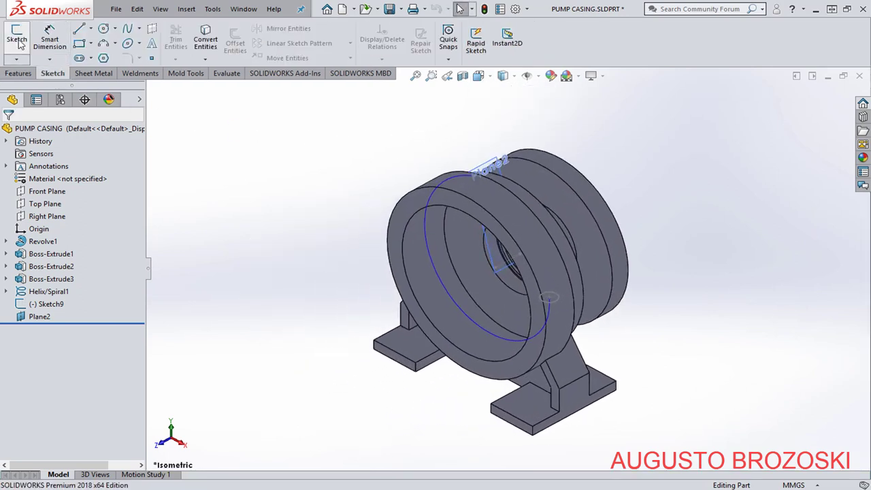
pyautogui.click(17, 39)
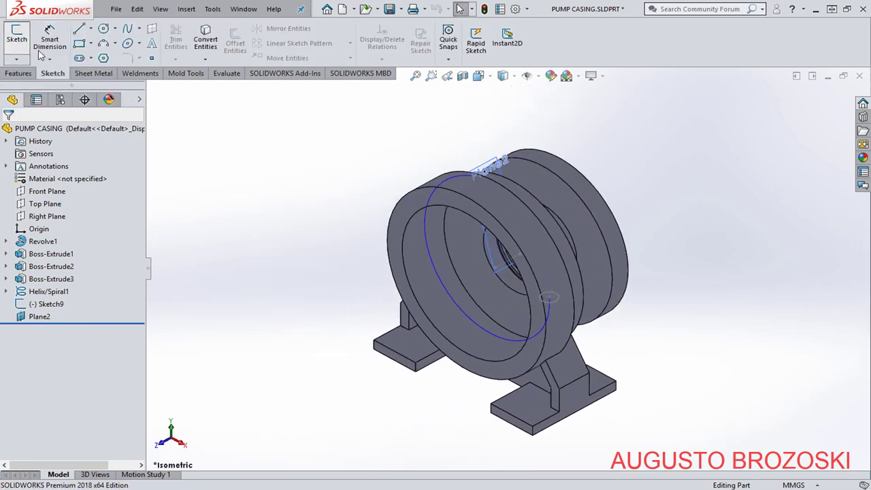
pyautogui.click(482, 161)
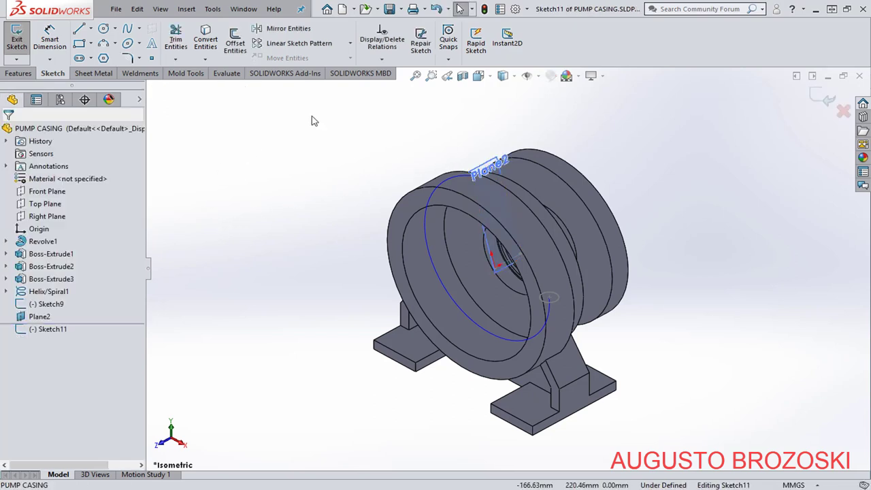
# Show the casing in section along Plane2.
pyautogui.click(462, 77)
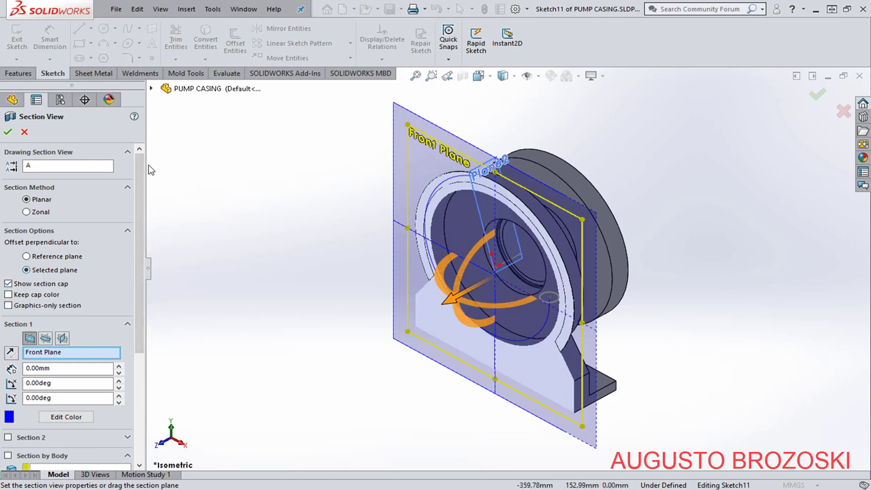
pyautogui.click(151, 89)
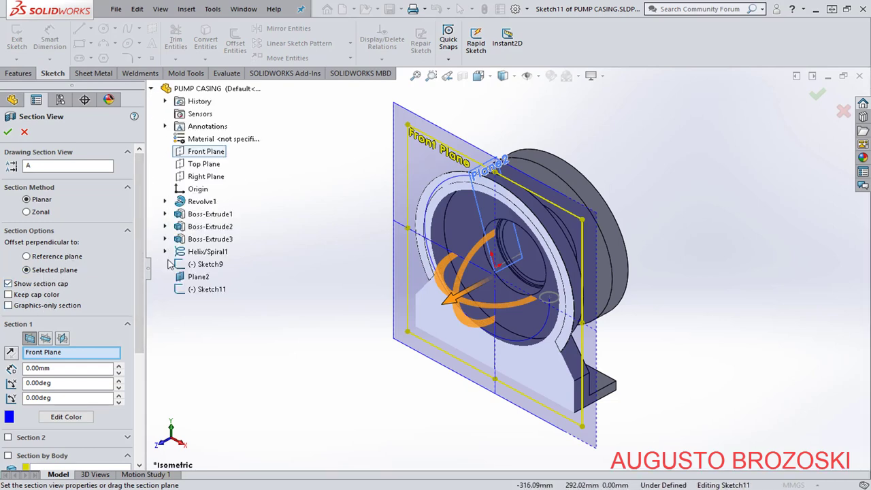
pyautogui.click(202, 279)
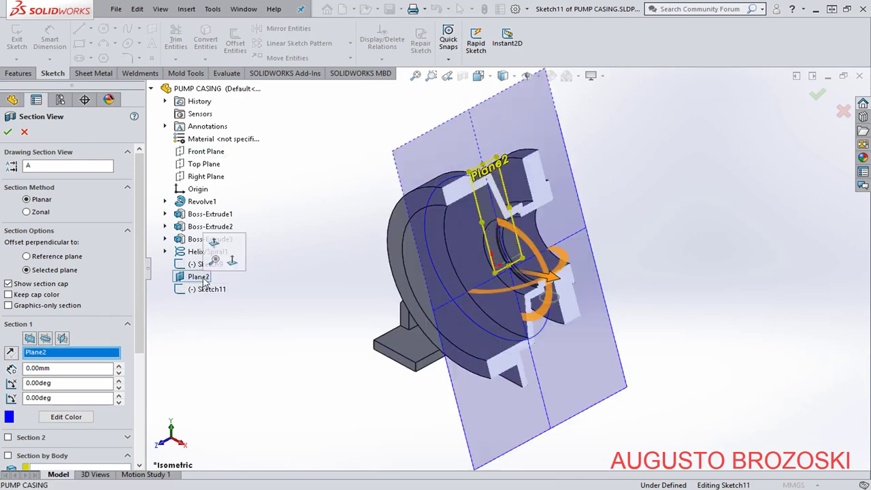
pyautogui.click(8, 131)
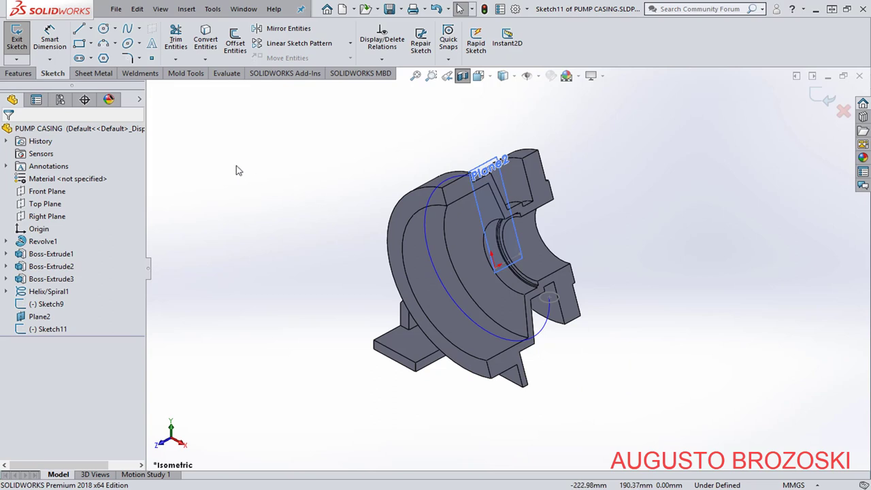
# View Sketch11 normal-to and draw a circle on Plane2 at the casing's top edge.
pyautogui.rightClick(55, 330)
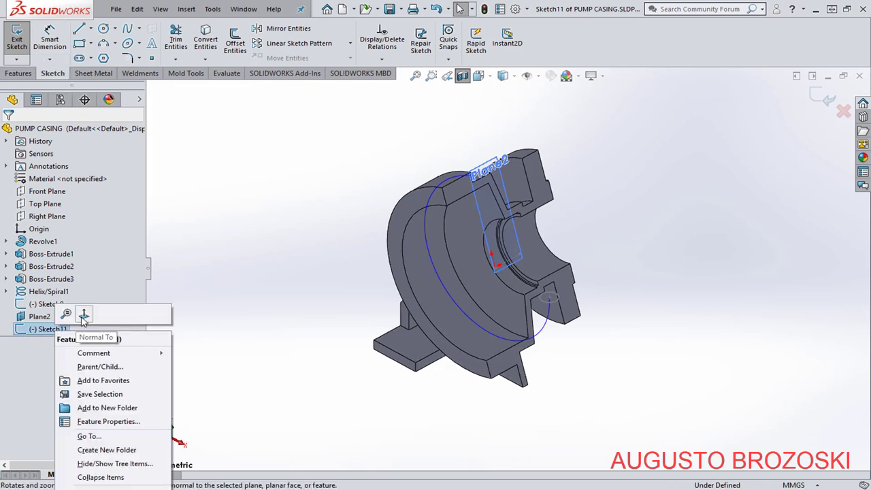
pyautogui.click(83, 314)
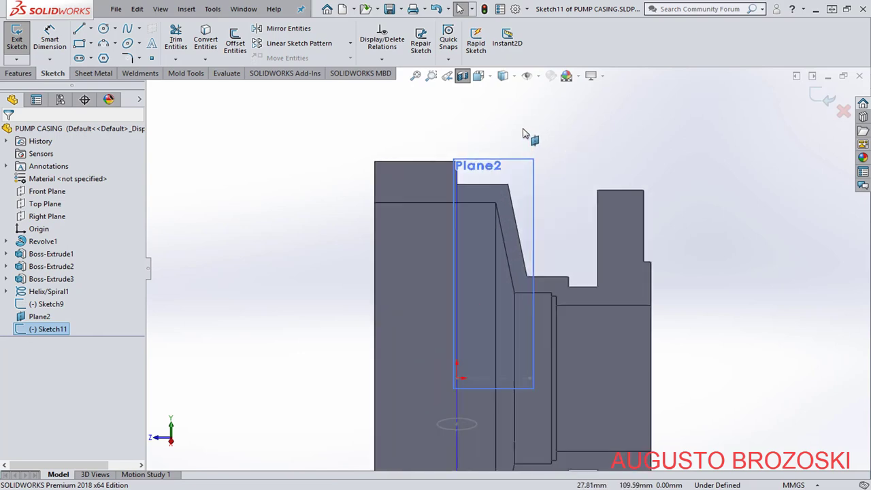
pyautogui.click(104, 29)
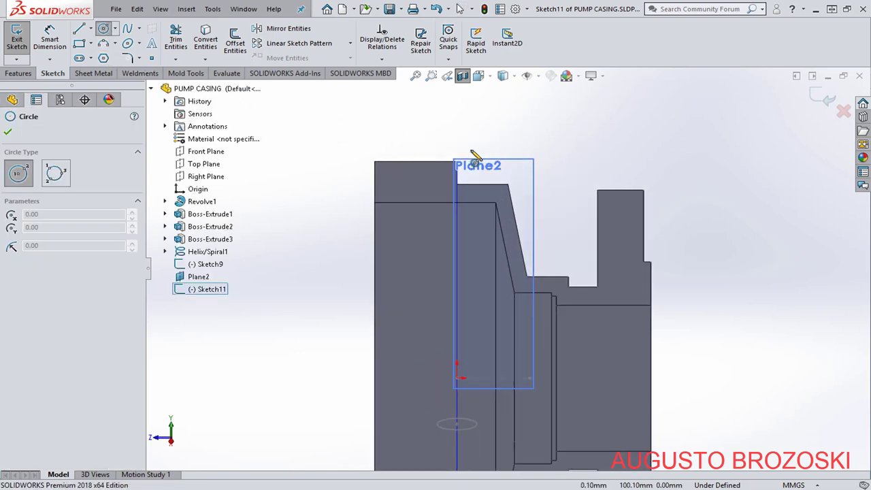
pyautogui.scroll(-2, 469, 160)
pyautogui.click(475, 198)
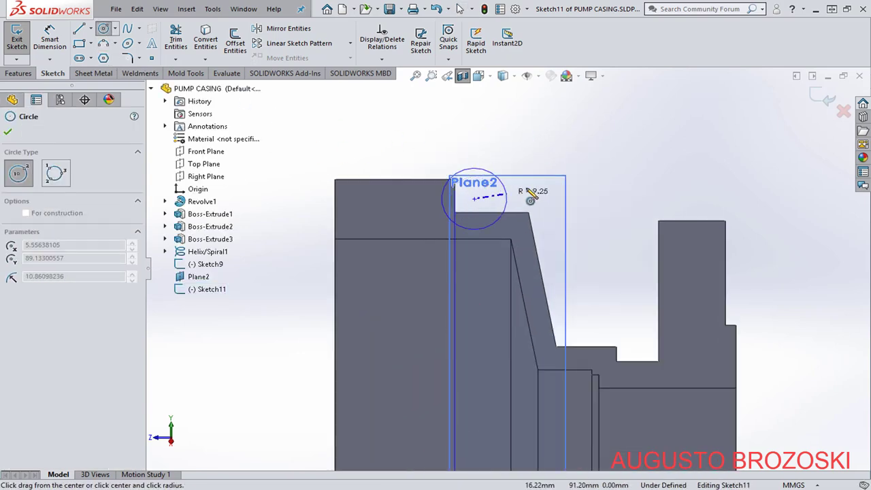
pyautogui.click(562, 171)
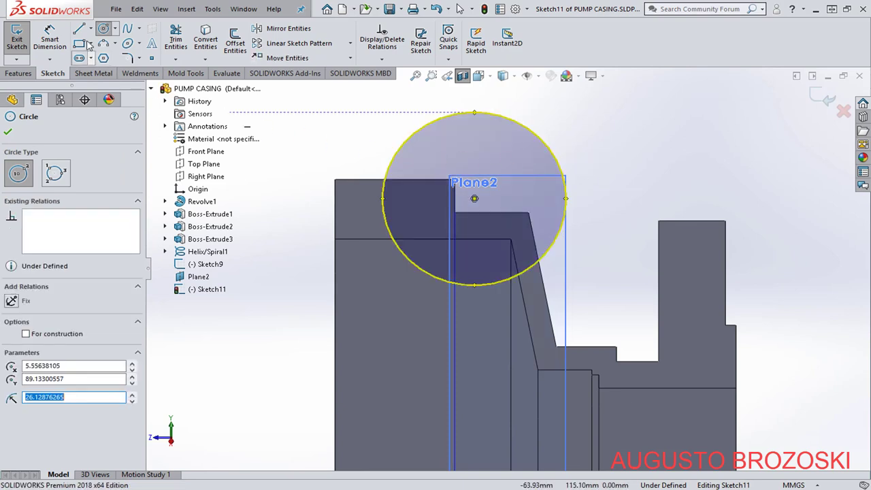
# Give the circle a 38 mm diameter dimension.
pyautogui.click(49, 37)
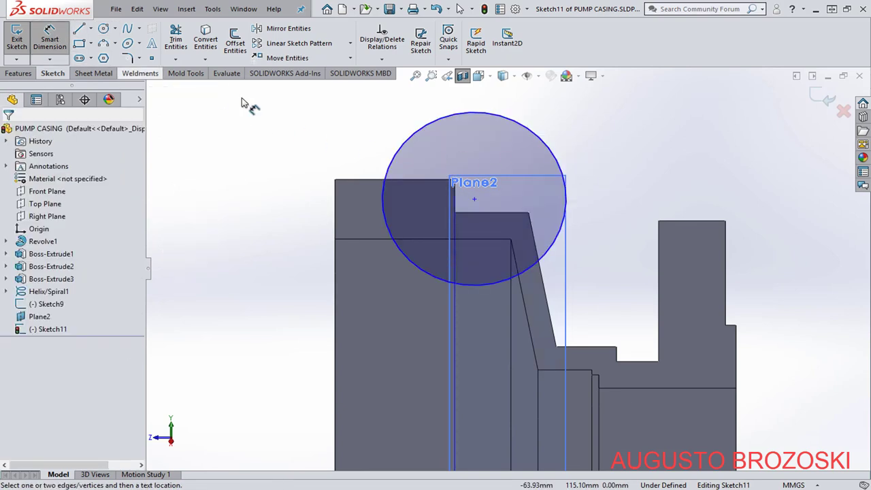
pyautogui.click(535, 142)
pyautogui.click(522, 183)
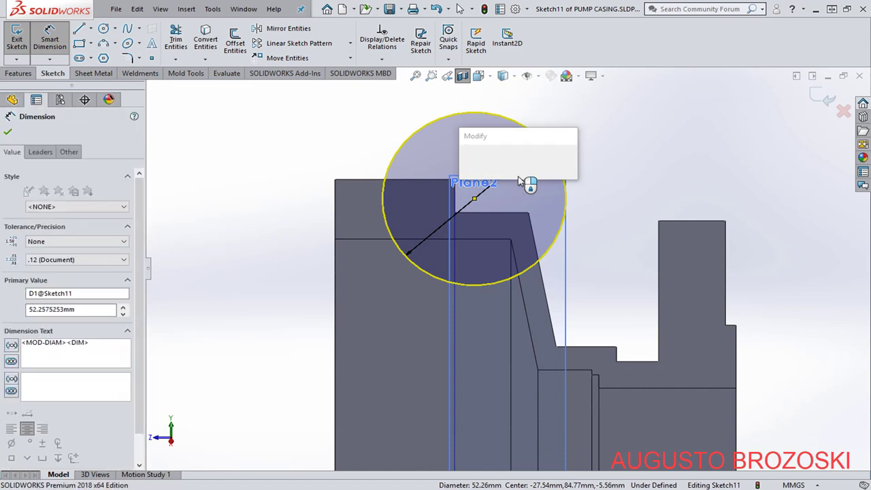
pyautogui.write('38')
pyautogui.press('Return')
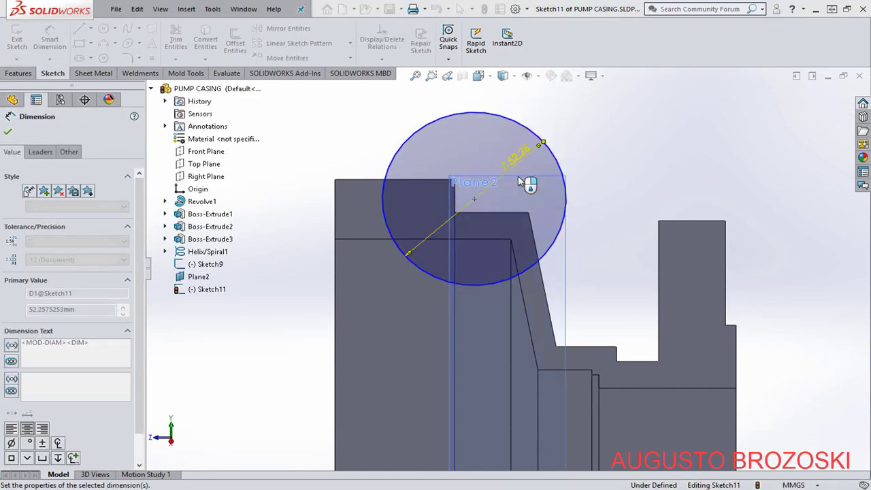
# Add a Vertical relation between the Ø38 circle's centre and the sketch origin.
pyautogui.click(8, 131)
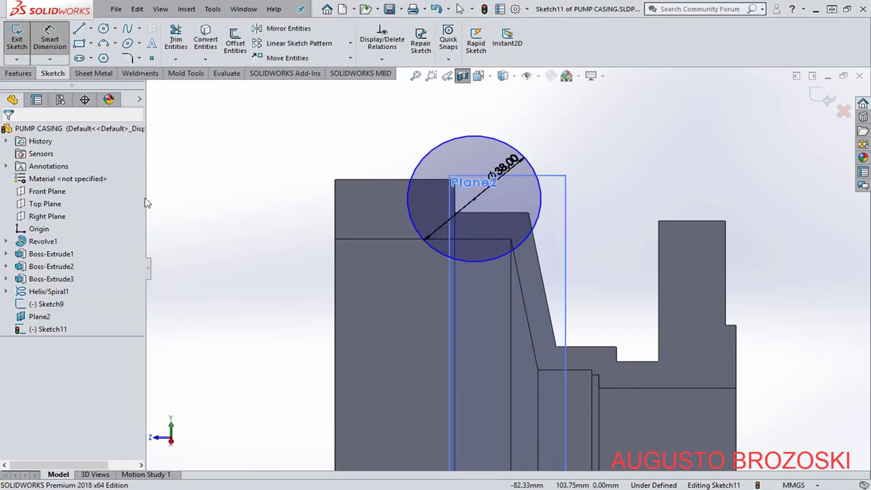
pyautogui.moveTo(509, 183); pyautogui.dragTo(505, 216, button='middle')
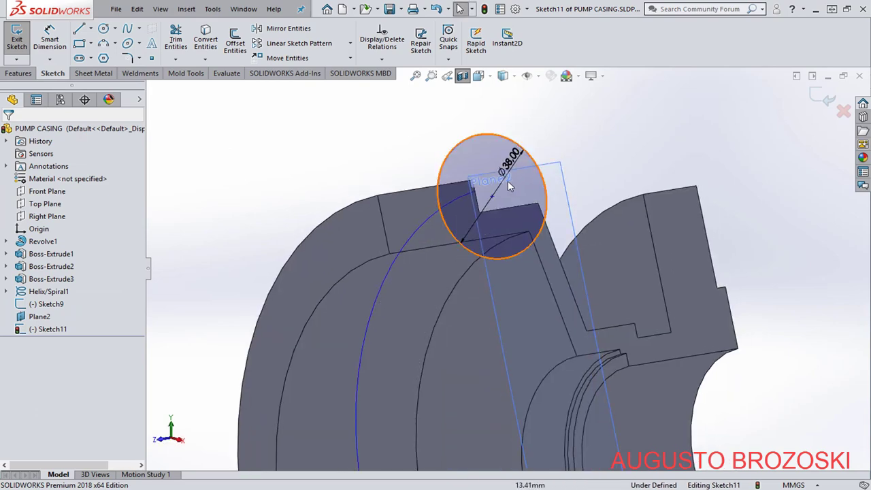
pyautogui.scroll(3, 504, 215)
pyautogui.scroll(-3, 504, 218)
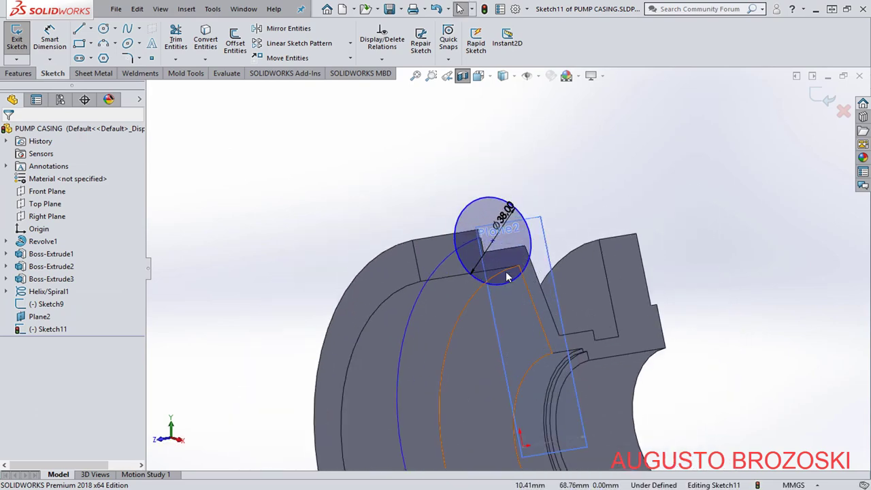
pyautogui.click(493, 240)
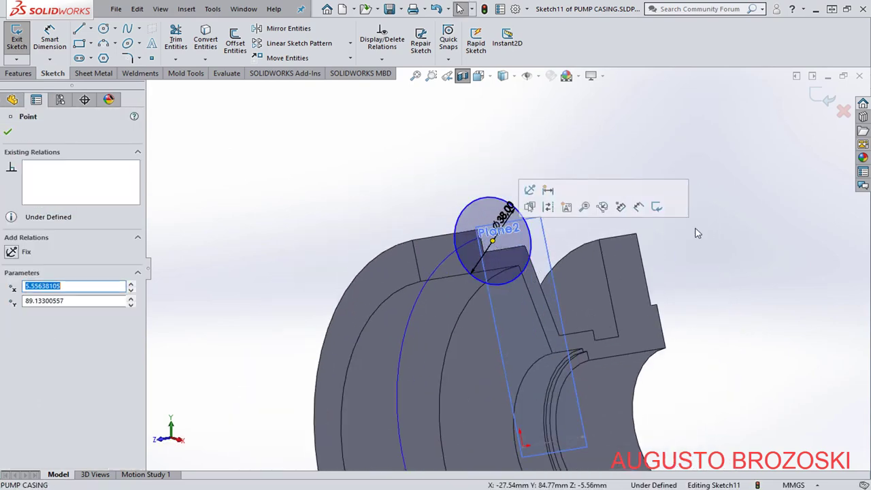
pyautogui.keyDown('ctrl'); pyautogui.click(523, 447); pyautogui.keyUp('ctrl')
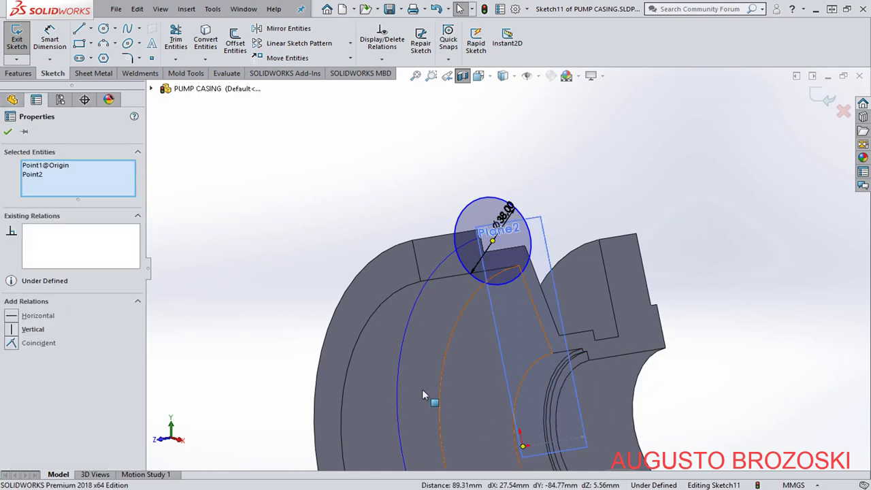
pyautogui.click(11, 330)
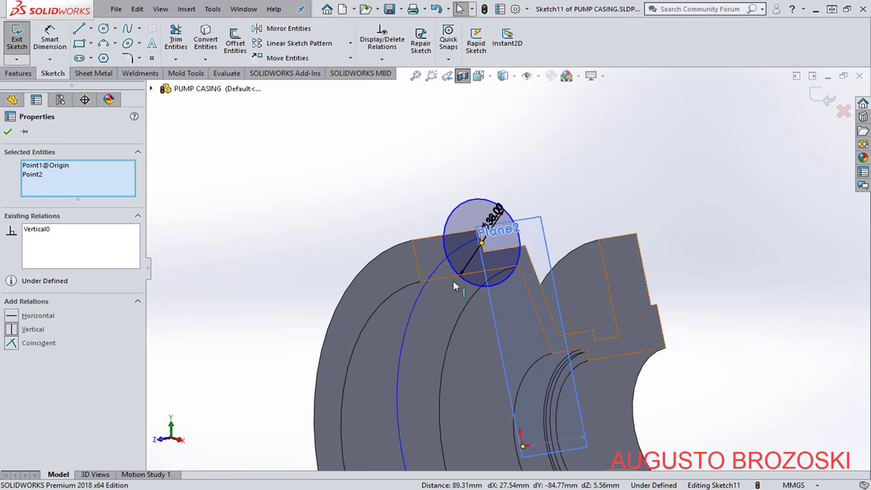
pyautogui.click(7, 132)
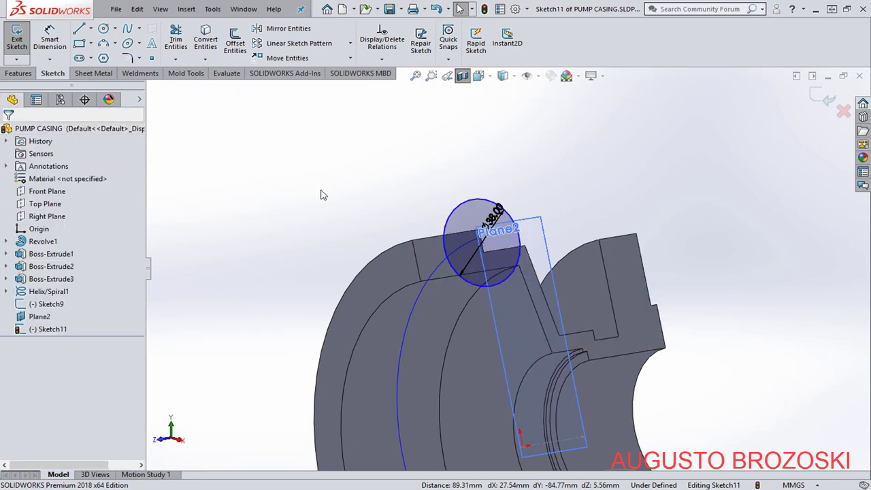
# Dimension the circle centre 91.6 mm from the origin, per the pump drawing, and exit Sketch11.
pyautogui.click(51, 42)
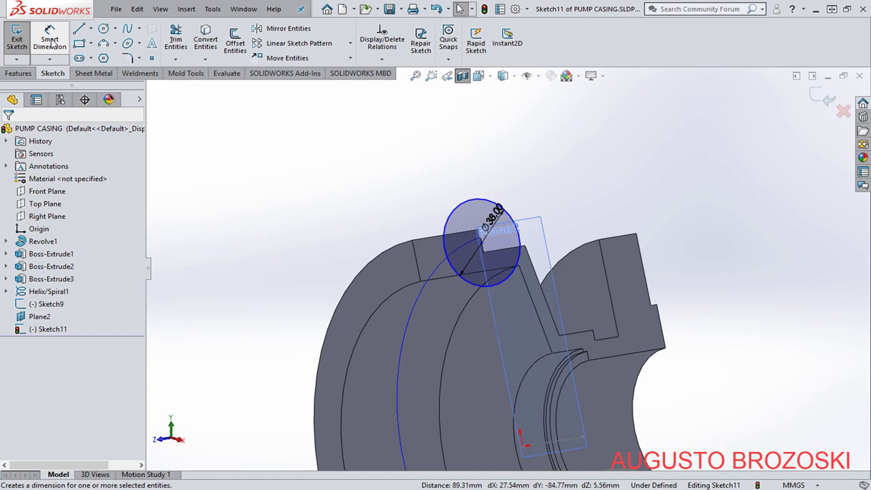
pyautogui.click(482, 244)
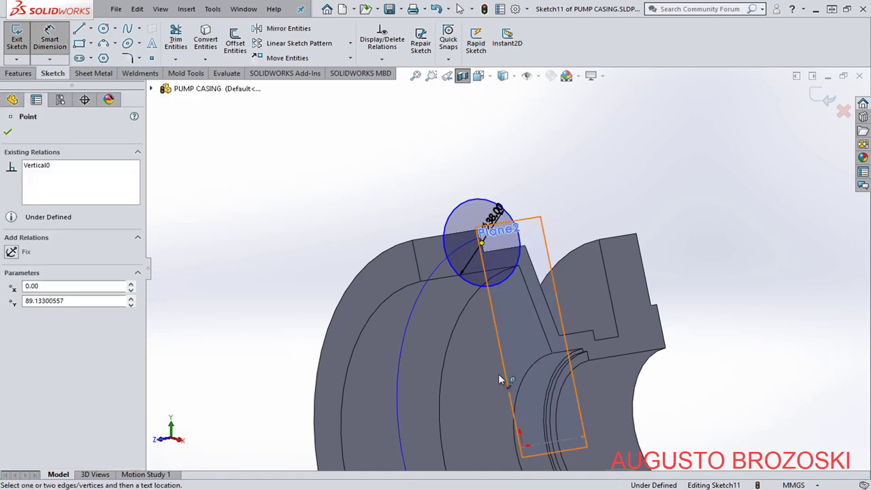
pyautogui.click(523, 447)
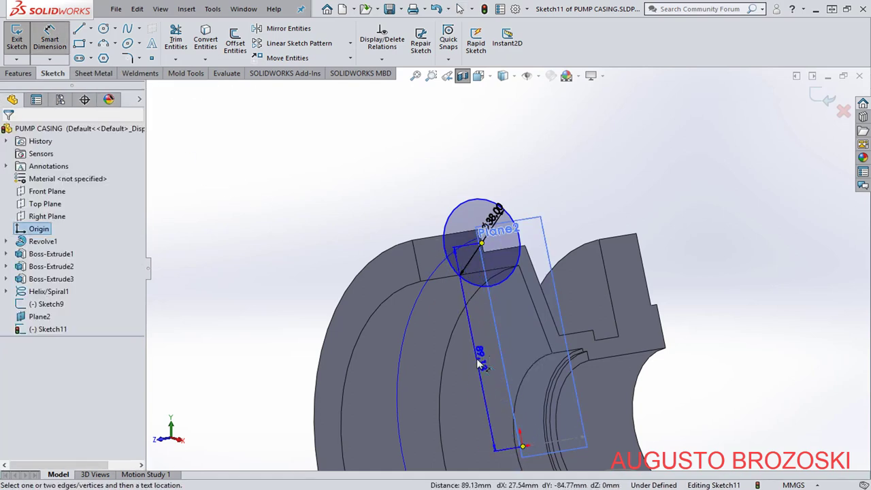
pyautogui.click(476, 358)
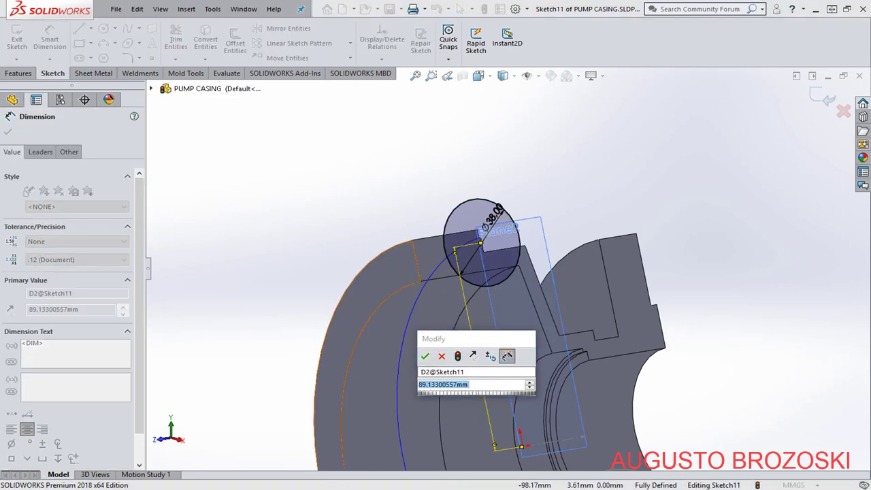
pyautogui.hotkey('alt', 'Tab')
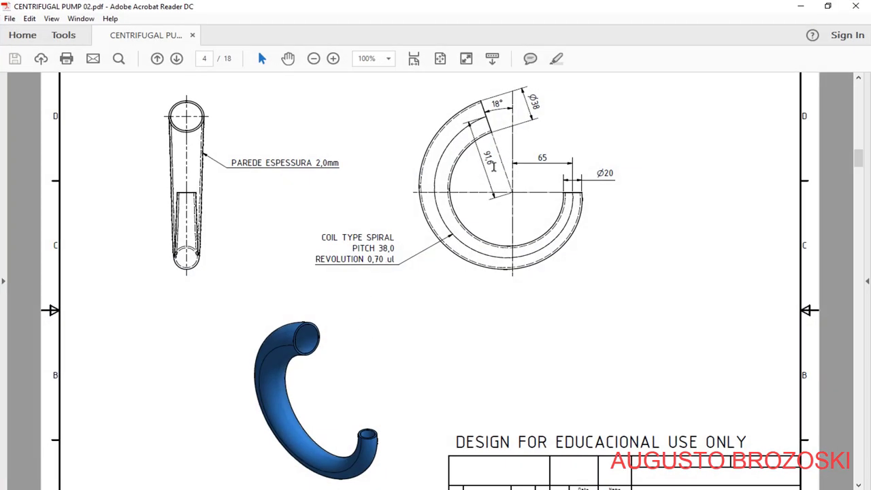
pyautogui.click(800, 7)
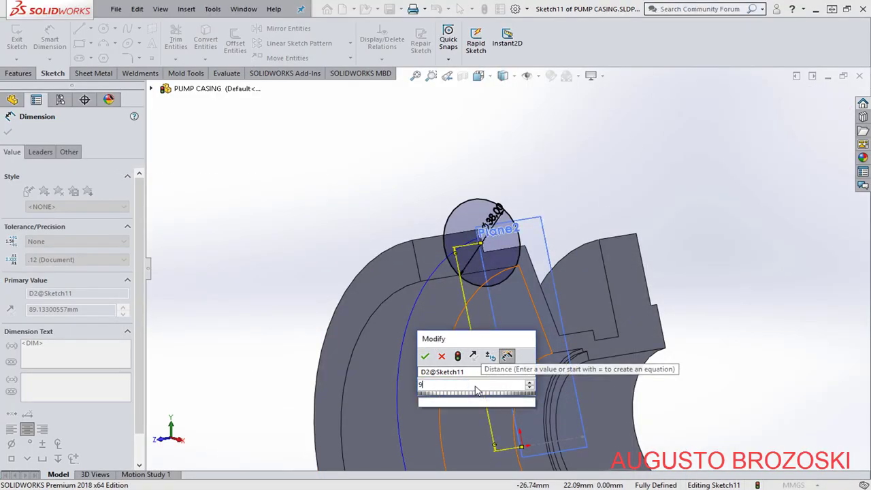
pyautogui.write('91,')
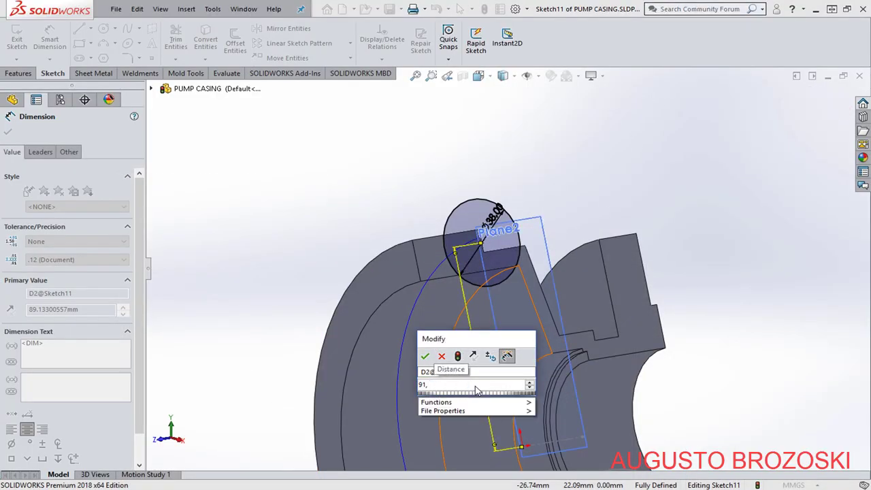
pyautogui.write('6')
pyautogui.press('Return')
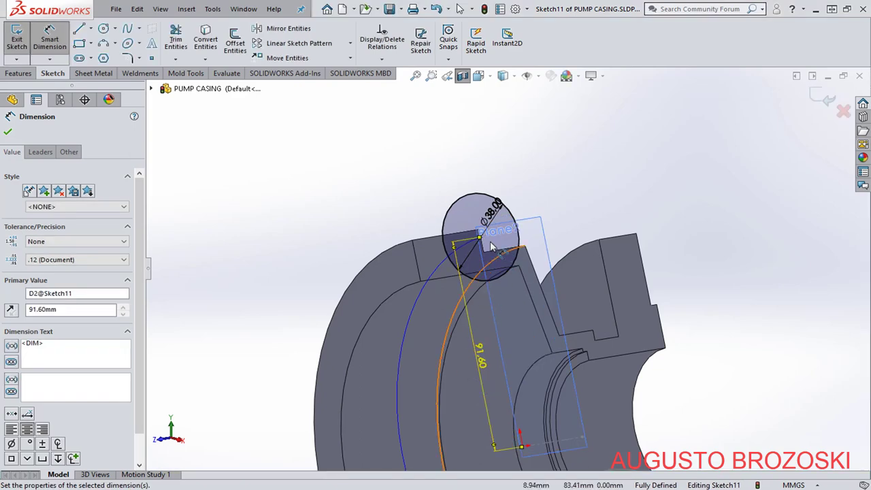
pyautogui.scroll(-5, 497, 242)
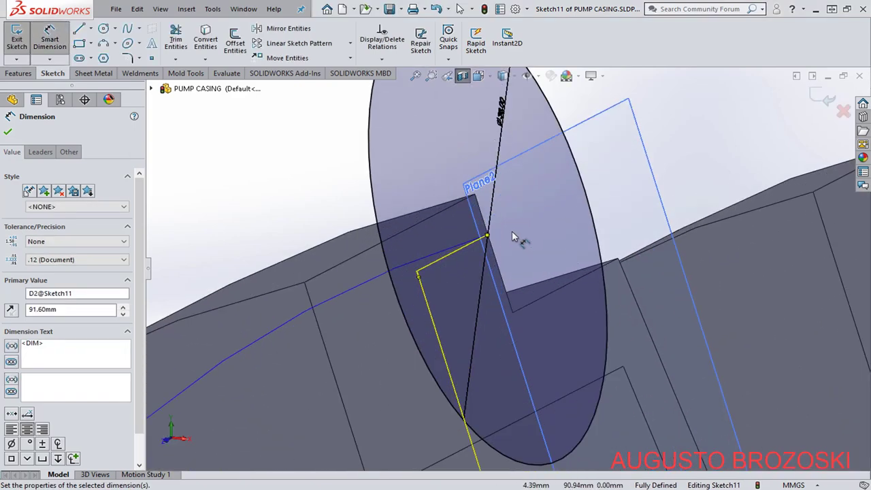
pyautogui.scroll(-3, 512, 231)
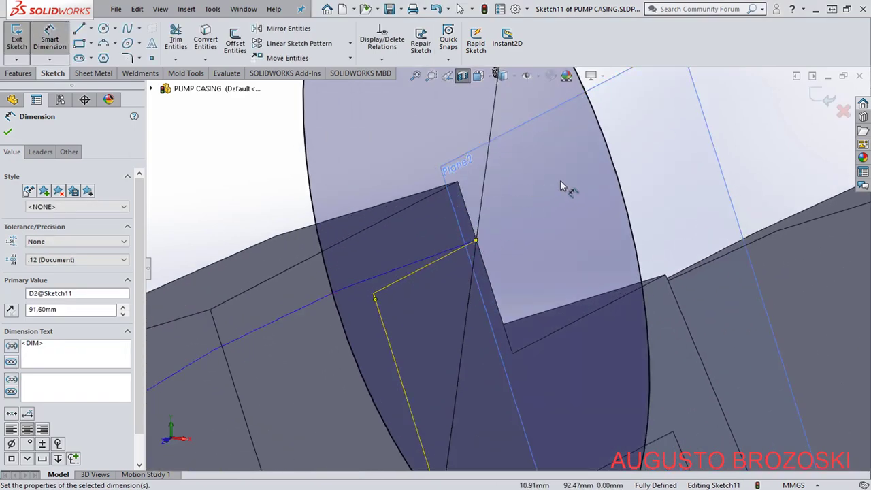
pyautogui.click(827, 99)
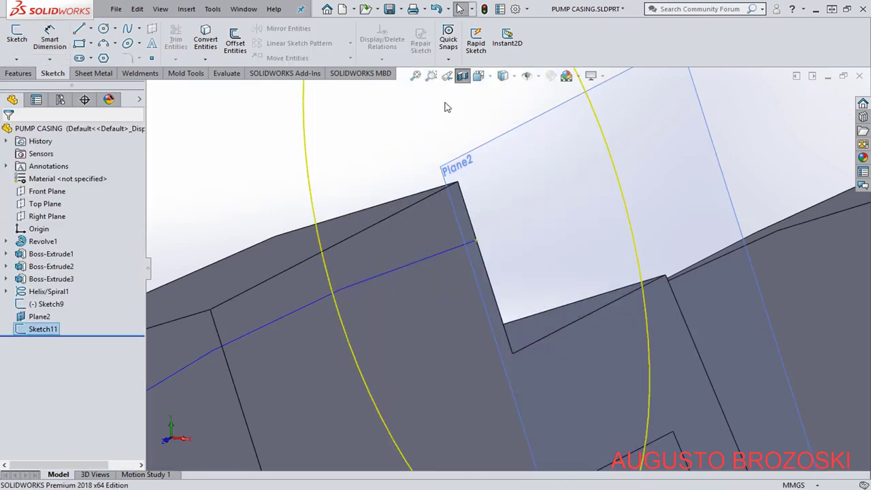
# In isometric view, start a loft with the Sketch9 and Sketch11 circles as profiles.
pyautogui.click(479, 75)
pyautogui.click(547, 107)
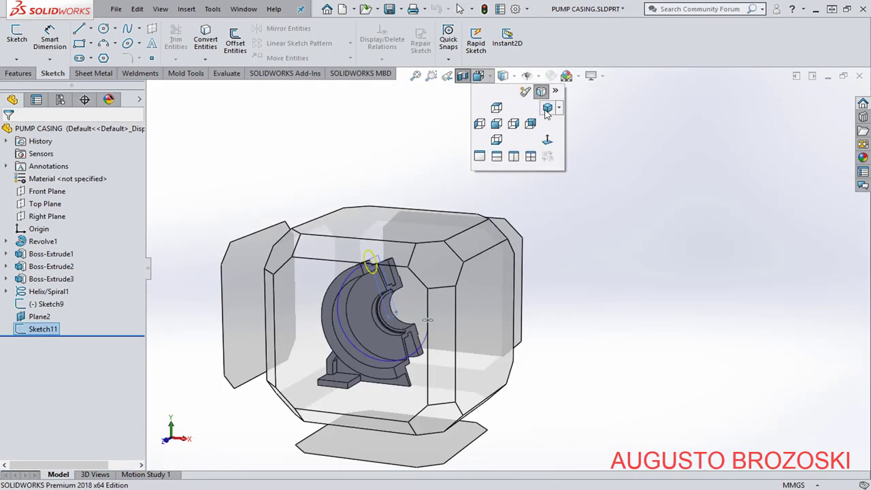
pyautogui.click(547, 109)
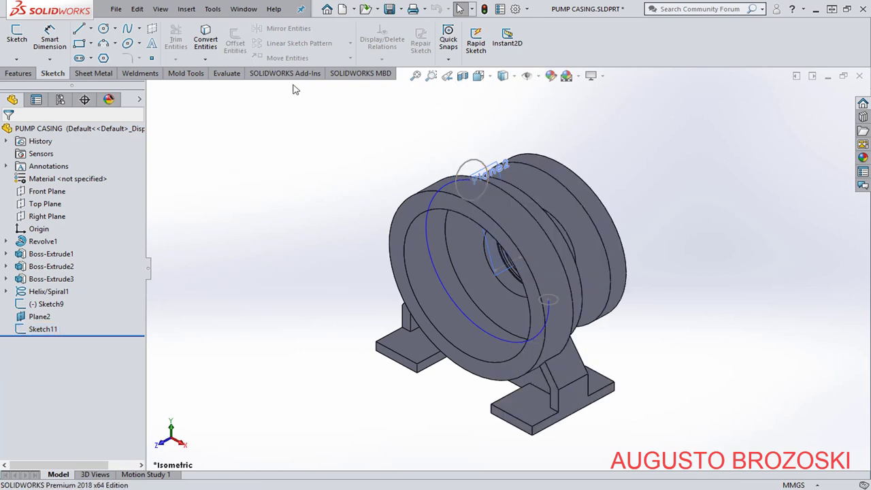
pyautogui.click(390, 8)
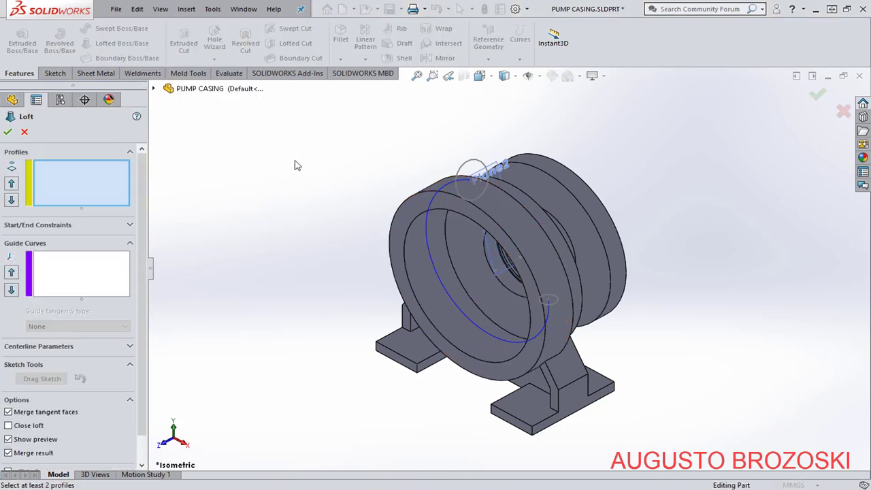
pyautogui.click(90, 182)
pyautogui.click(555, 305)
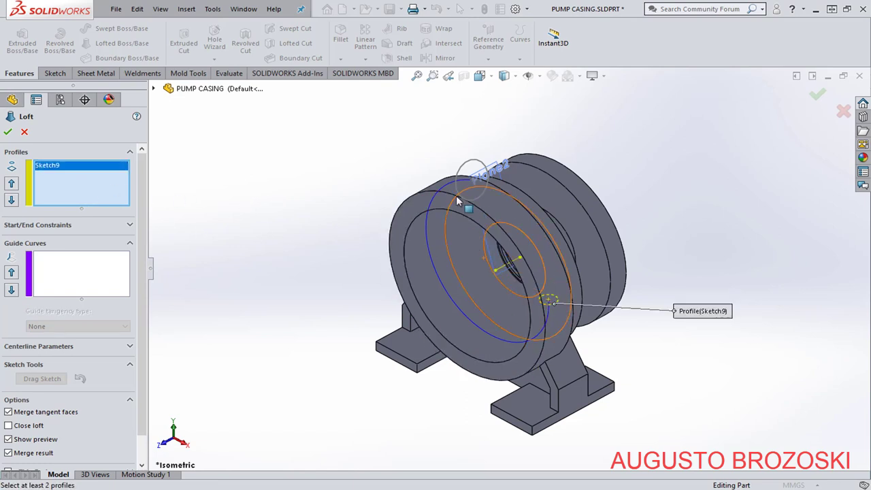
pyautogui.click(458, 183)
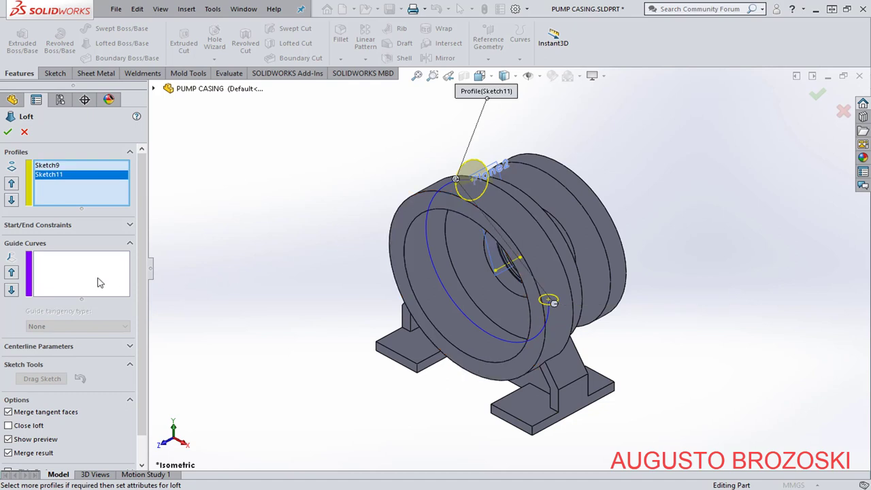
# Use Helix/Spiral1 as the loft centreline and accept to create Loft1.
pyautogui.click(67, 266)
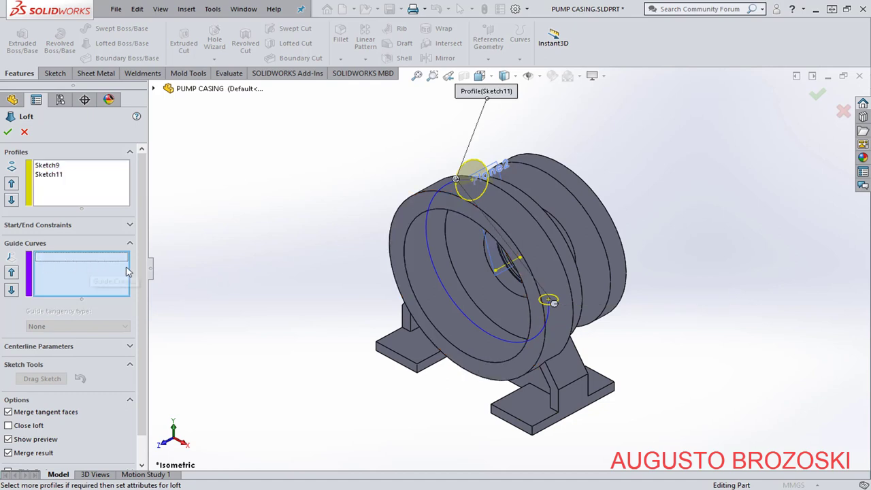
pyautogui.click(438, 279)
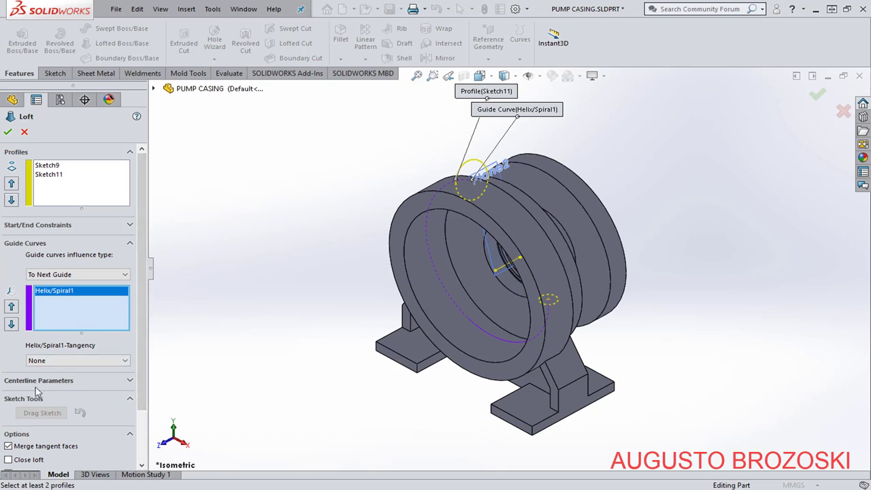
pyautogui.click(130, 382)
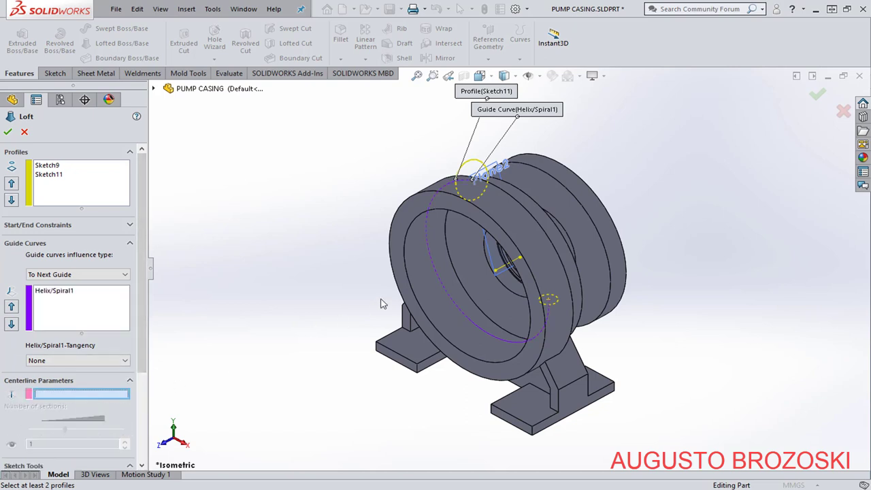
pyautogui.click(437, 279)
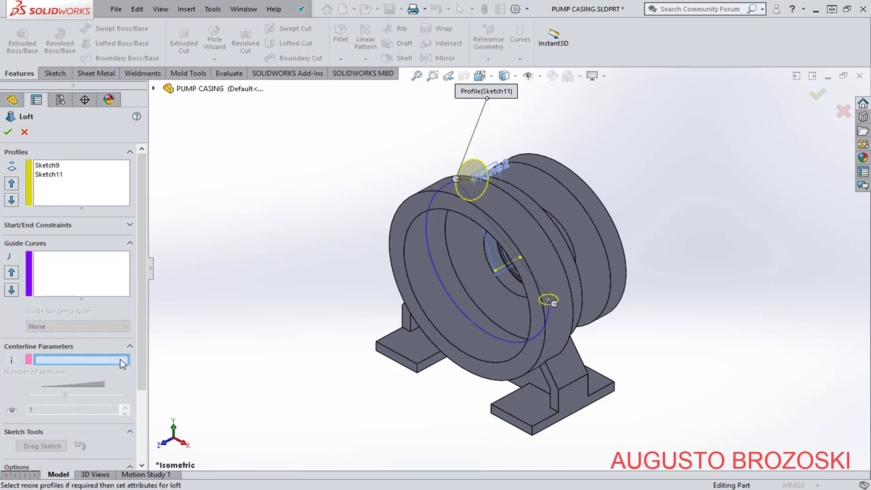
pyautogui.click(439, 280)
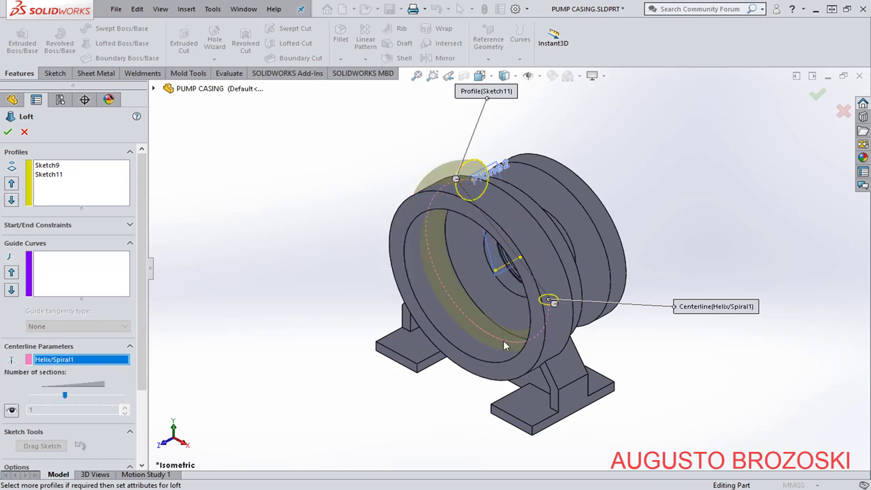
pyautogui.click(8, 133)
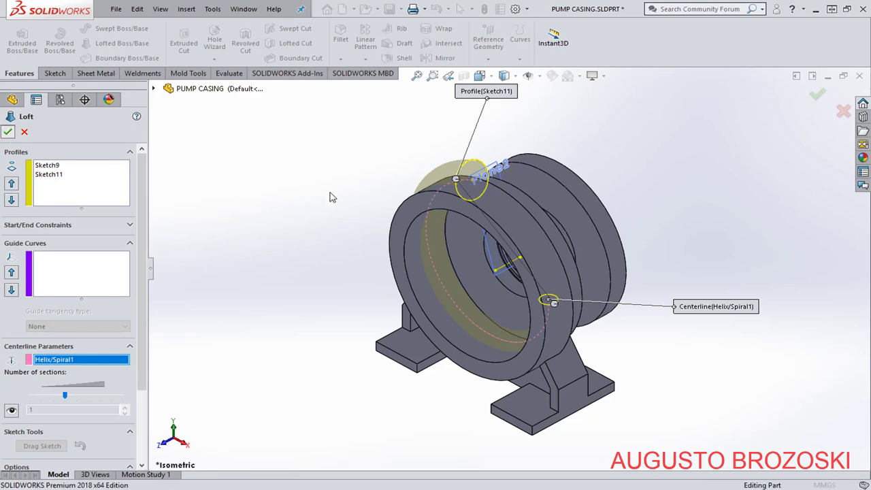
pyautogui.moveTo(494, 209); pyautogui.dragTo(456, 179, button='middle')
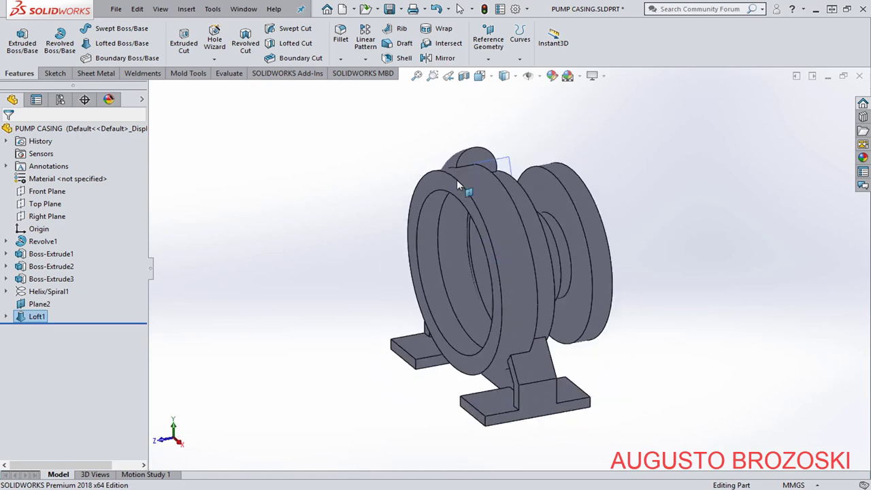
# Apply the Plain White scene and show the model in isometric view.
pyautogui.click(580, 77)
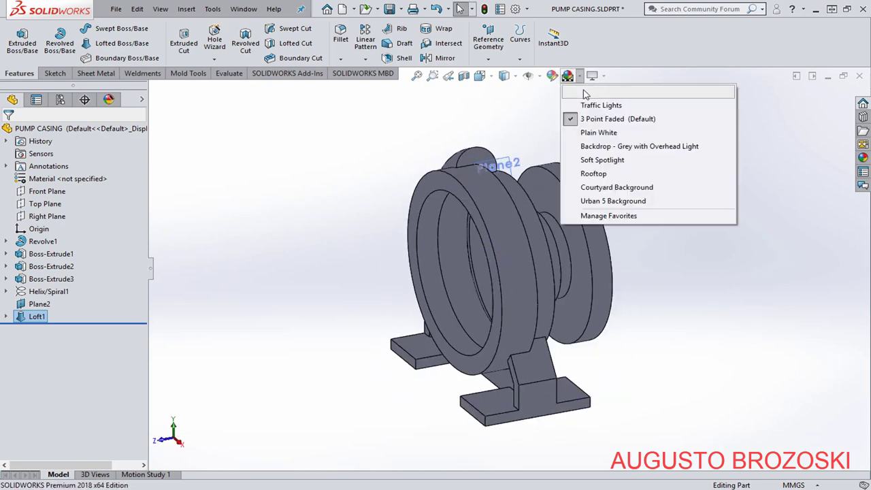
pyautogui.click(599, 133)
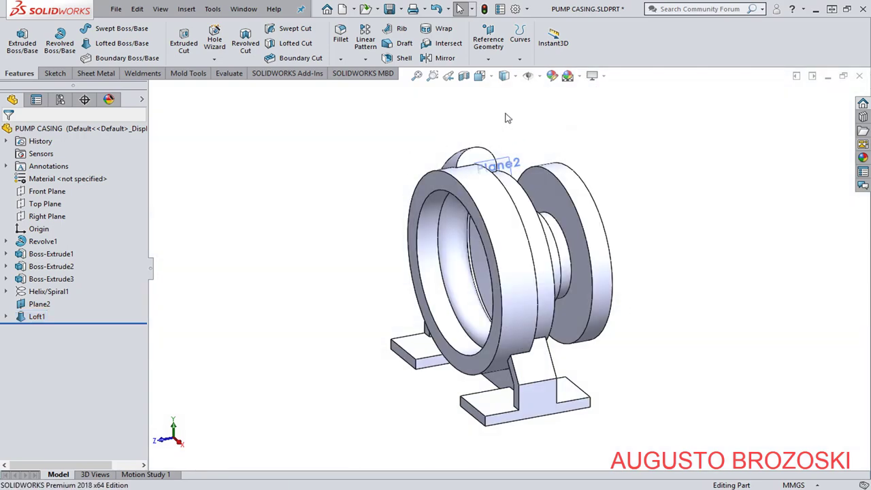
pyautogui.click(479, 75)
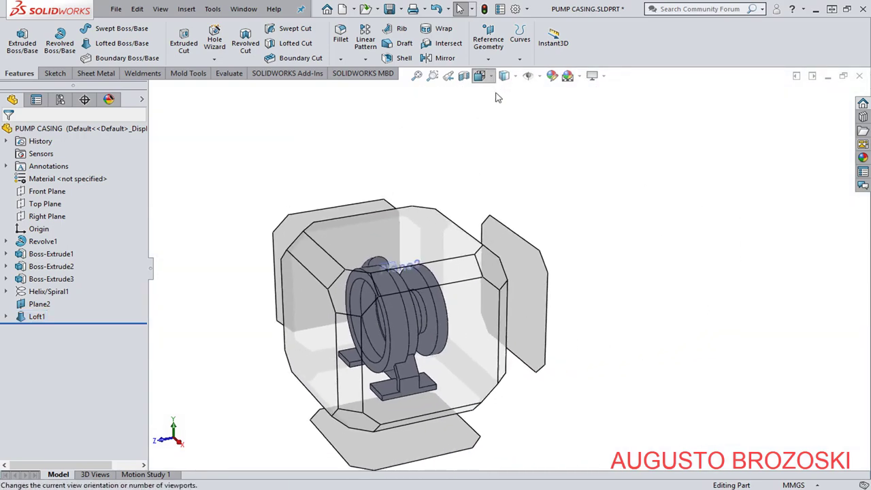
pyautogui.click(548, 109)
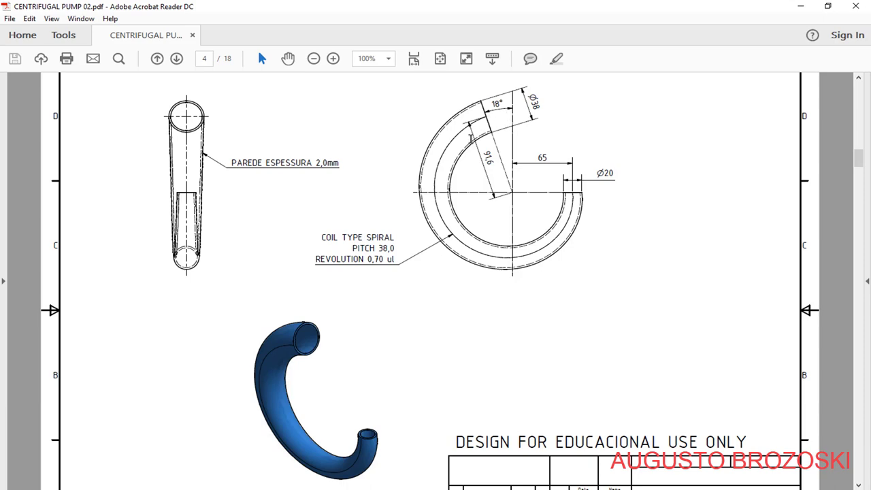
# Start a sketch on Top Plane, section the model, and view Sketch16 normal-to.
pyautogui.click(799, 6)
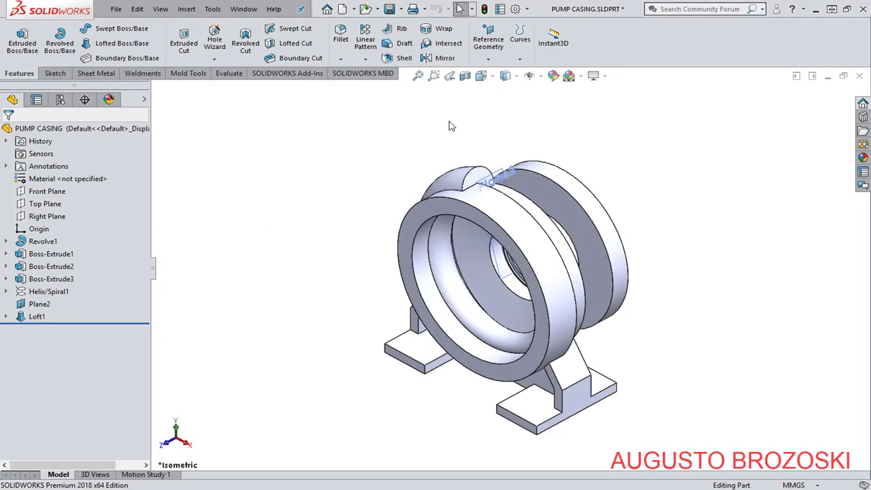
pyautogui.click(51, 73)
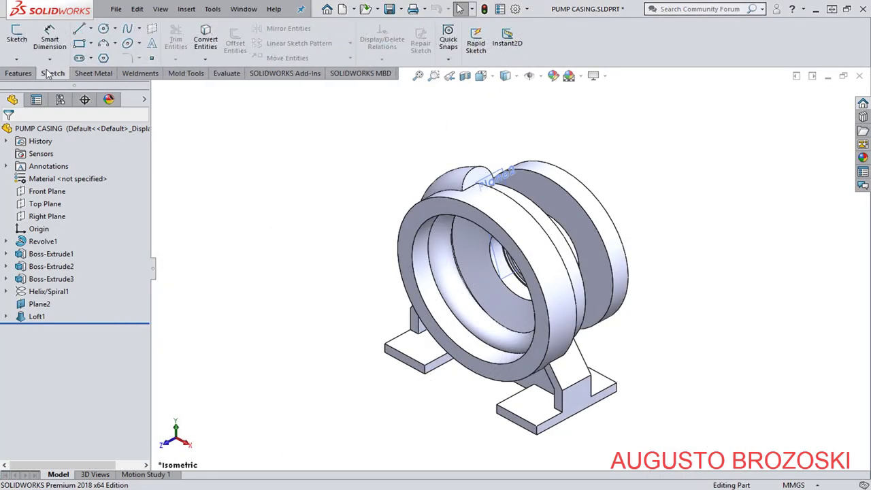
pyautogui.click(18, 40)
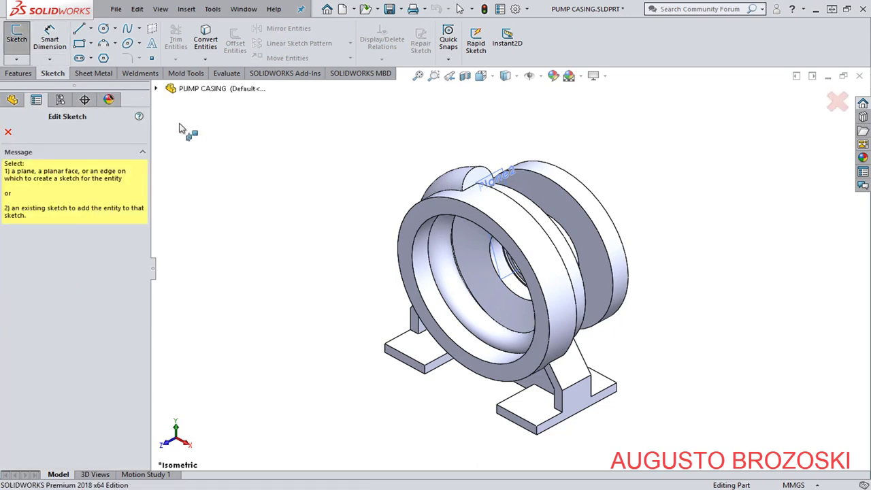
pyautogui.click(156, 89)
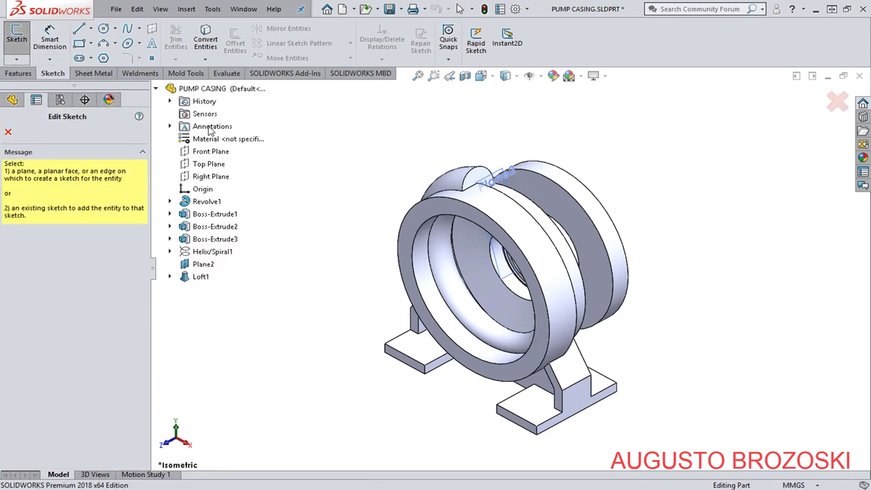
pyautogui.click(218, 167)
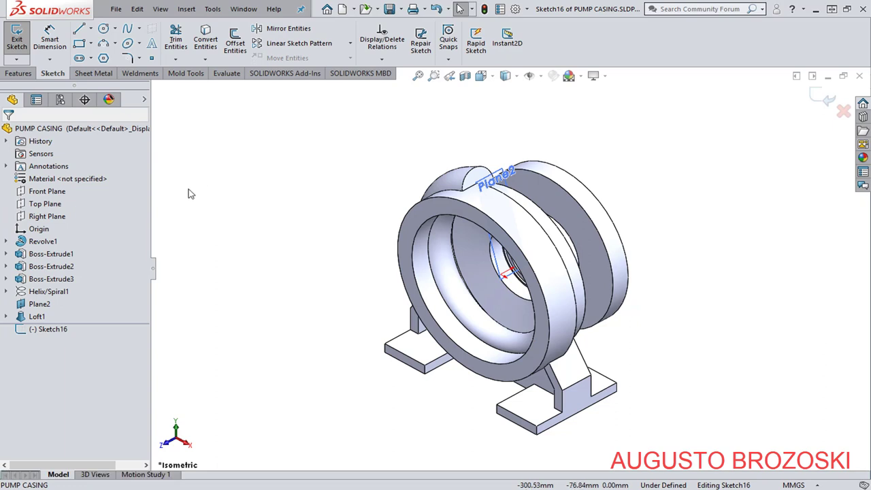
pyautogui.click(465, 76)
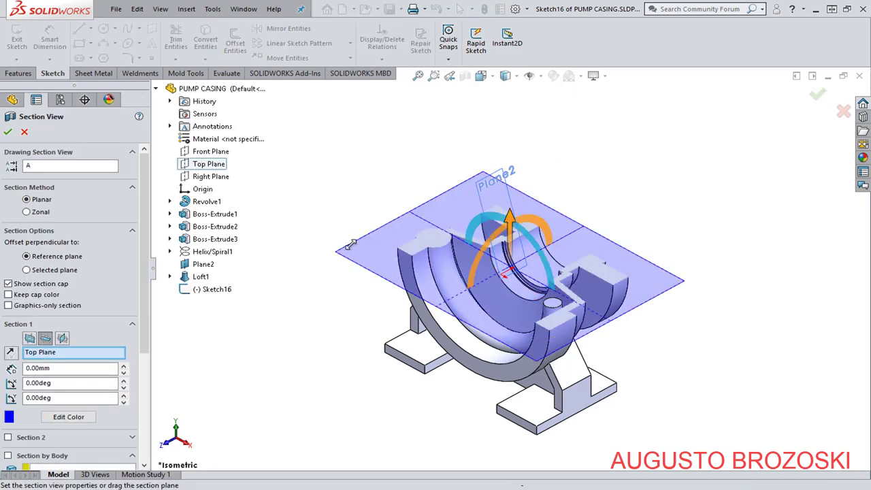
pyautogui.click(7, 132)
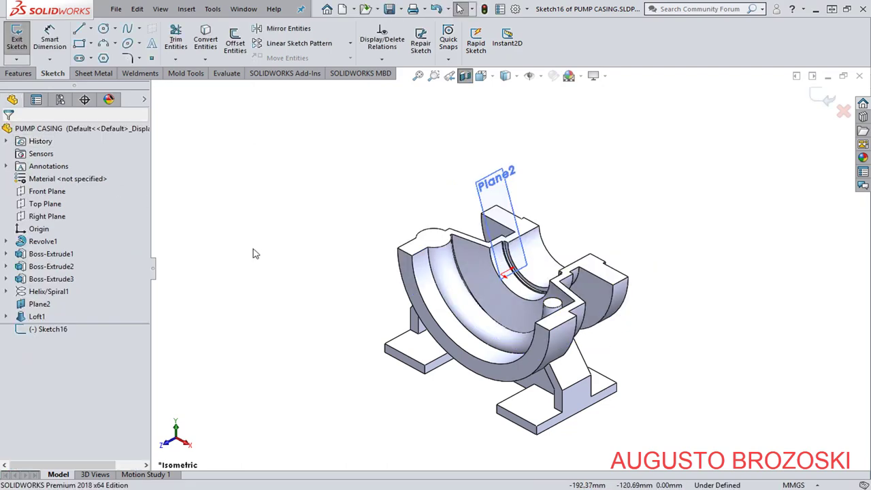
pyautogui.rightClick(59, 331)
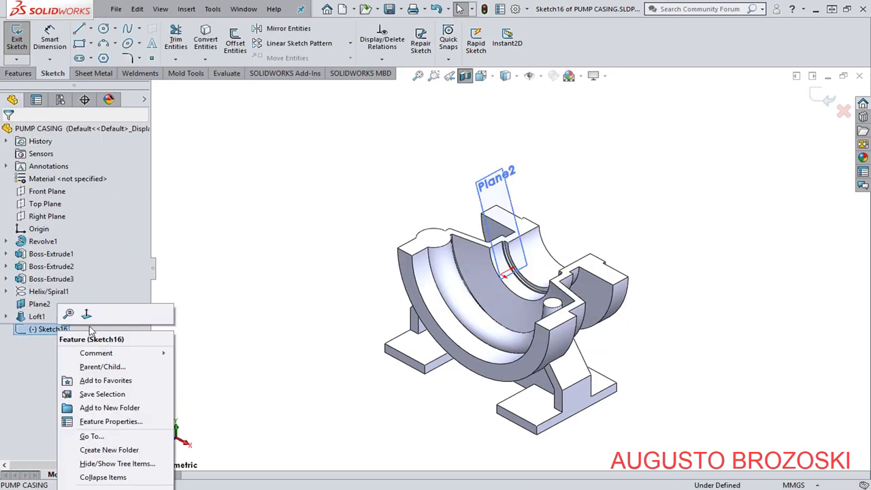
pyautogui.click(90, 316)
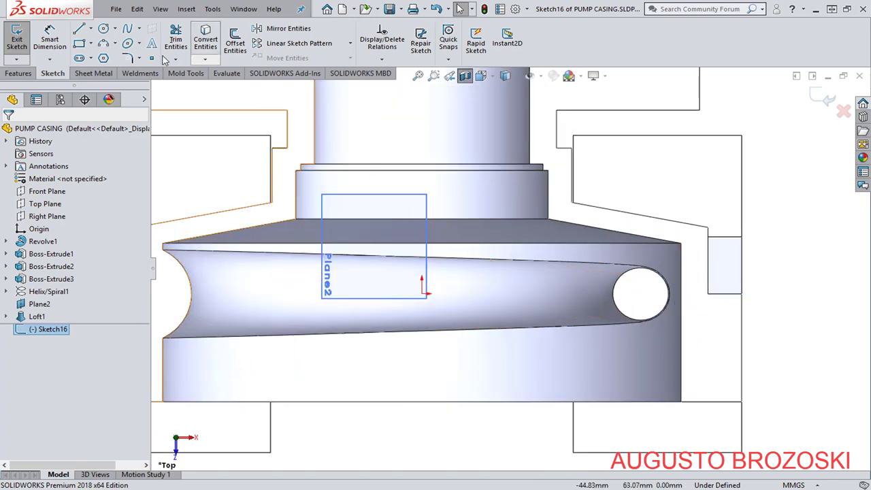
# Draw a circle in the volute's end hole with its centre horizontal to the origin.
pyautogui.click(104, 30)
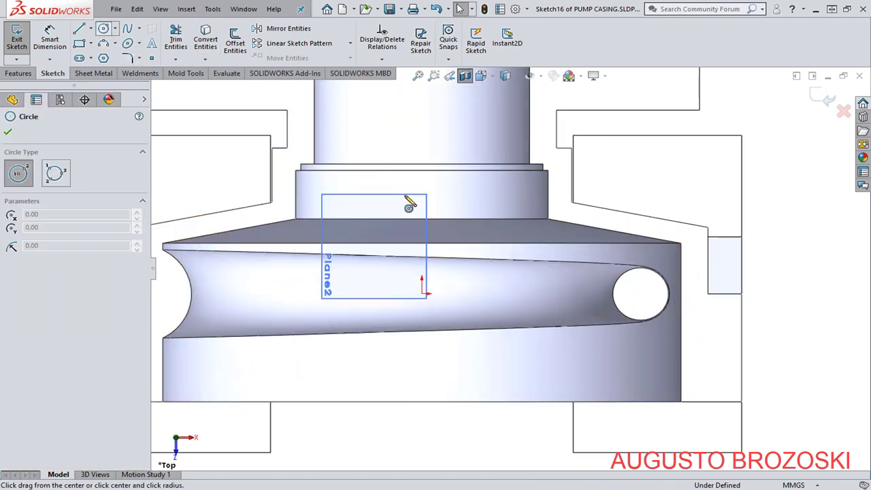
pyautogui.click(638, 294)
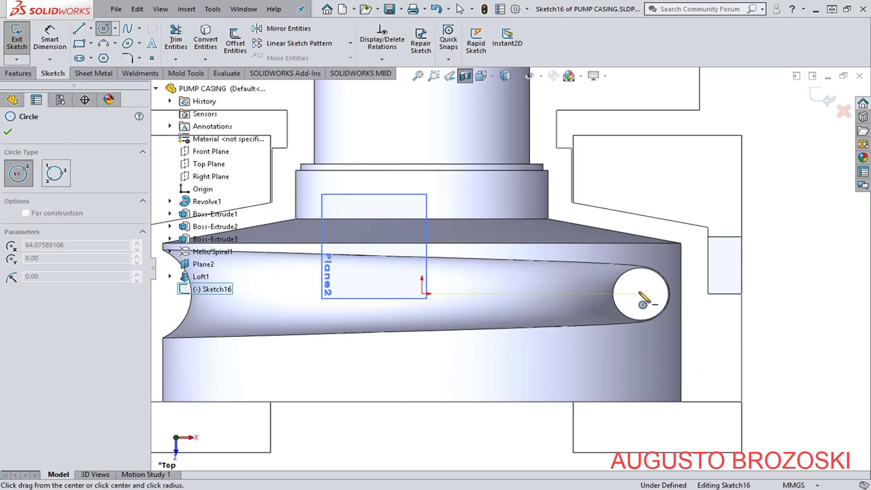
pyautogui.click(659, 308)
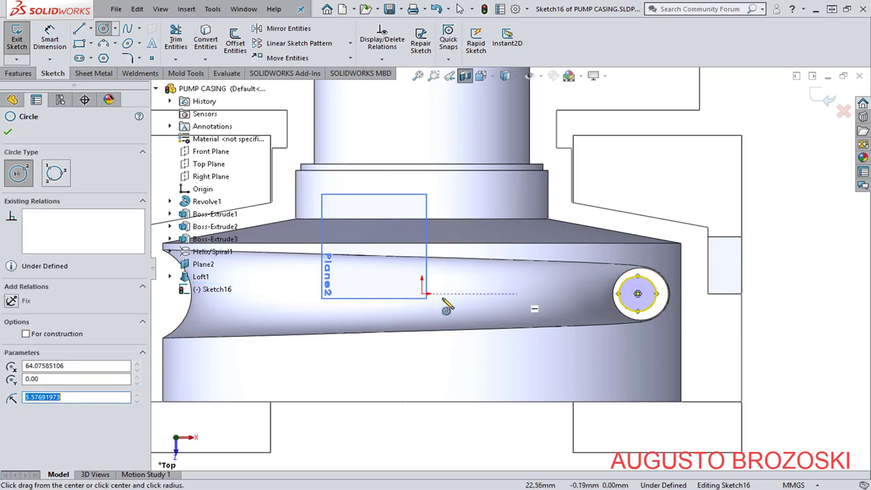
pyautogui.press('Escape')
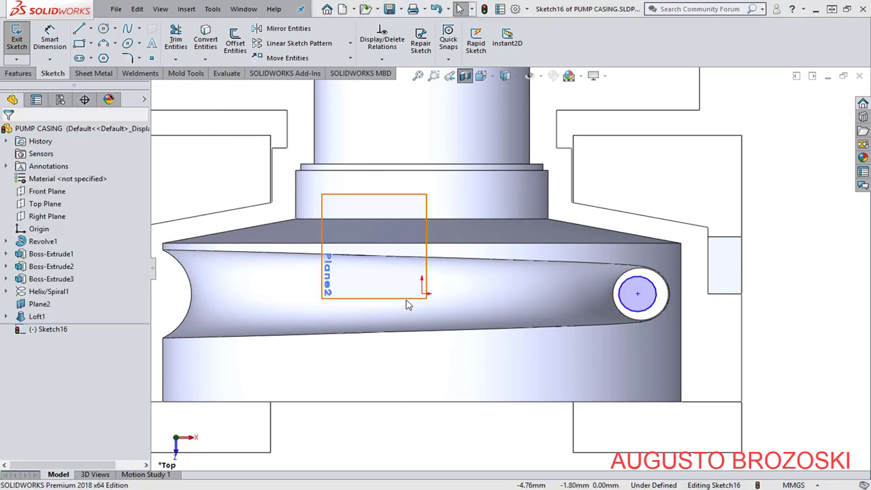
pyautogui.scroll(-1, 554, 320)
pyautogui.scroll(-1, 554, 320)
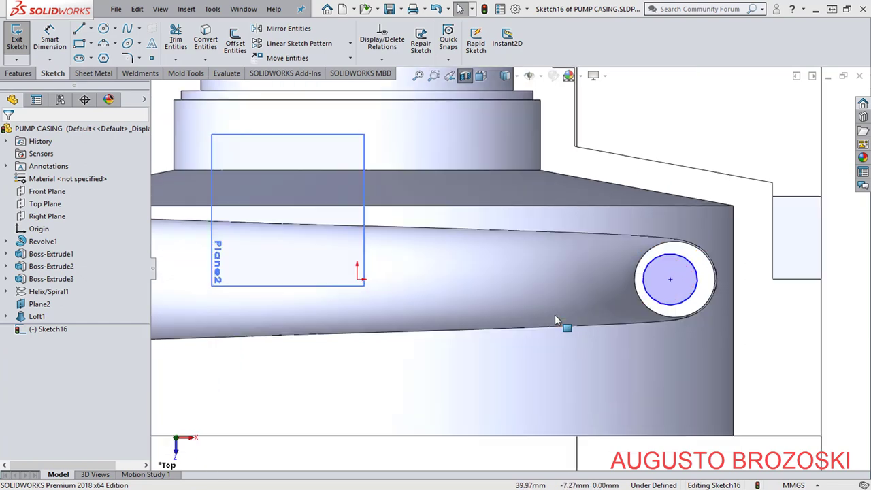
pyautogui.click(670, 280)
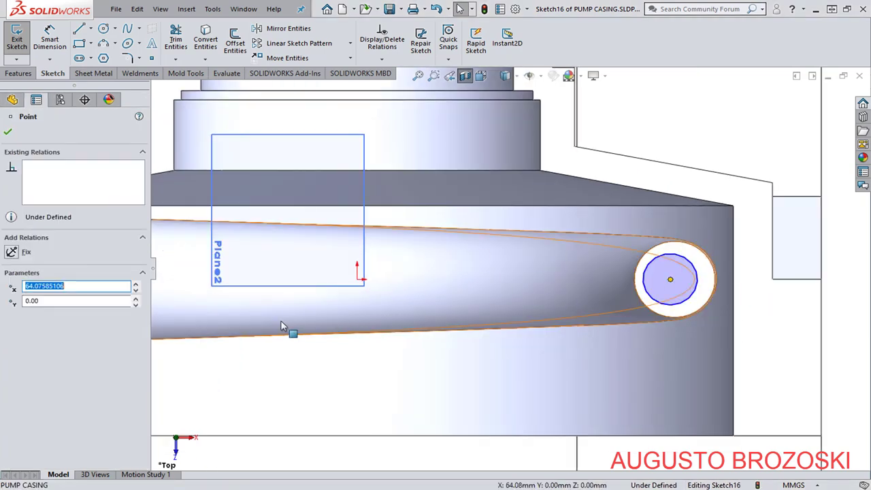
pyautogui.keyDown('ctrl'); pyautogui.click(357, 279); pyautogui.keyUp('ctrl')
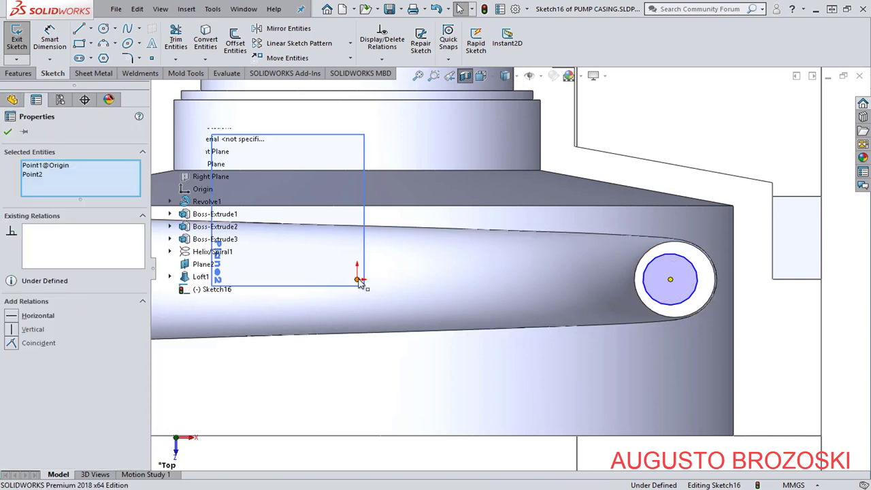
pyautogui.click(13, 317)
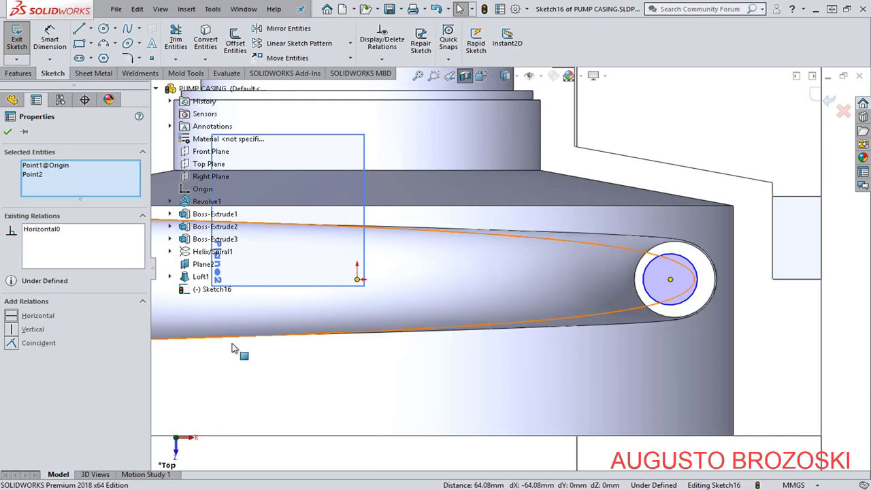
pyautogui.click(8, 131)
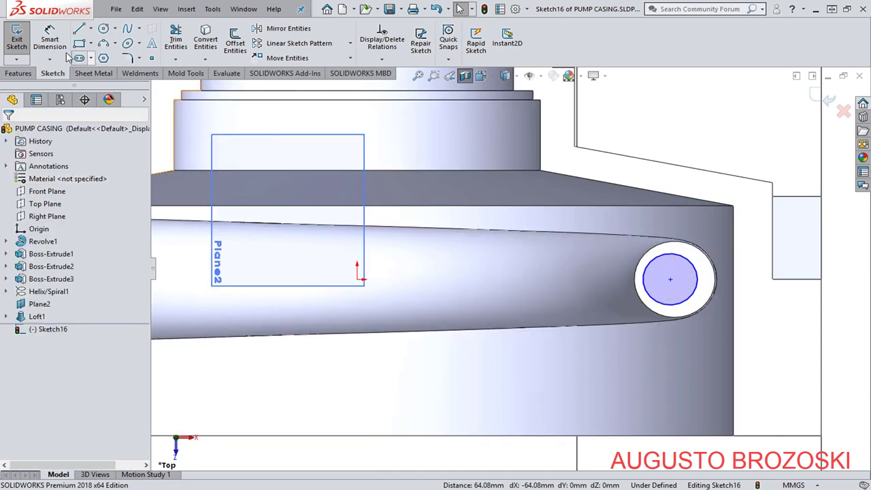
# Dimension the circle centre 65 mm from the origin.
pyautogui.click(50, 37)
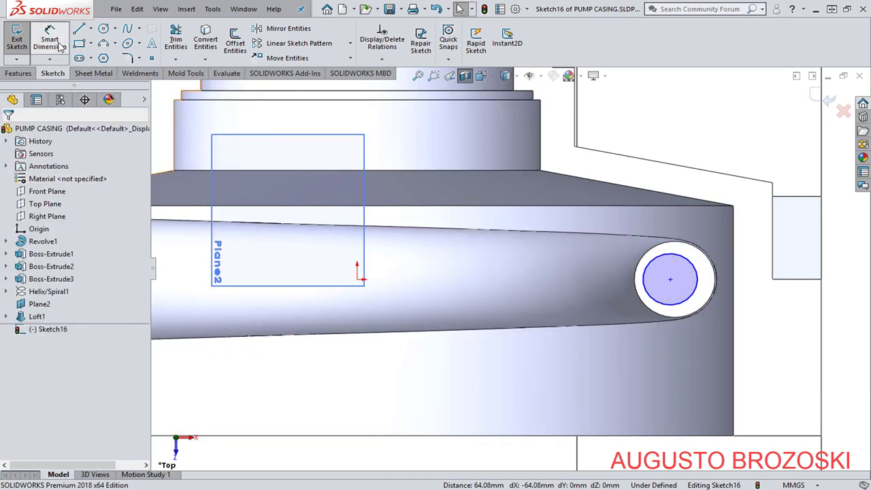
pyautogui.click(357, 280)
pyautogui.click(646, 308)
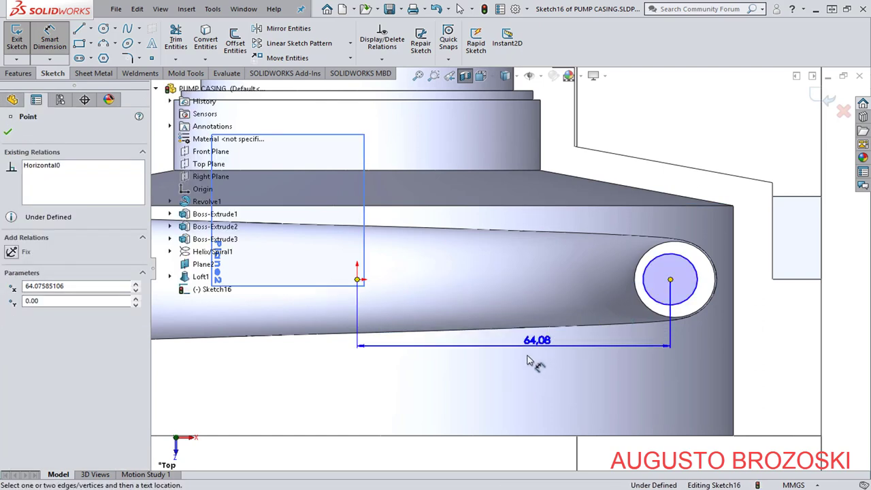
pyautogui.click(526, 381)
pyautogui.write('65')
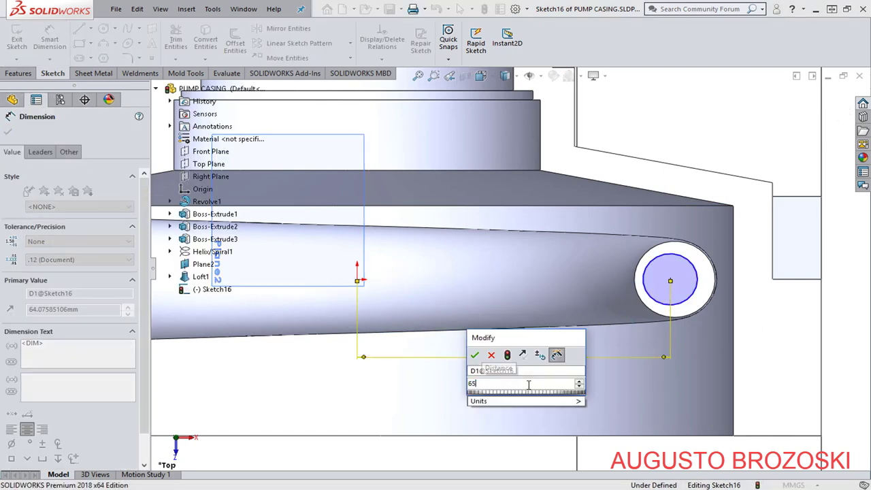
pyautogui.press('Return')
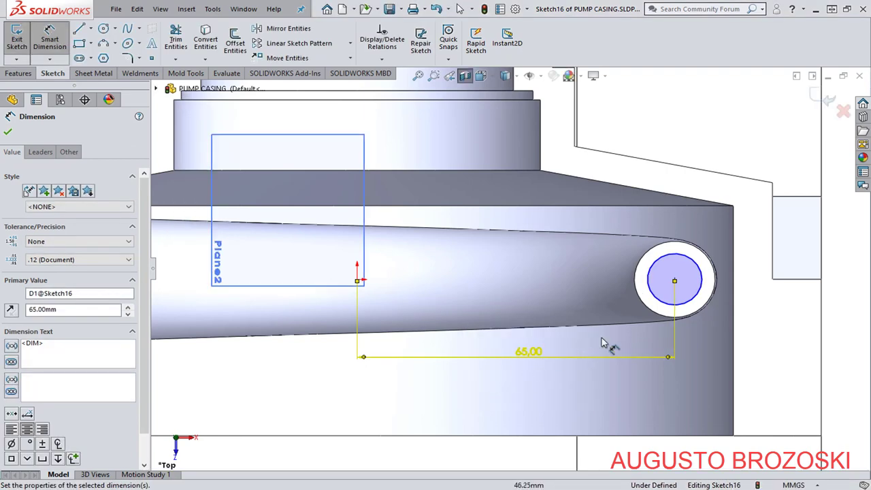
pyautogui.press('Escape')
pyautogui.scroll(-3, 721, 272)
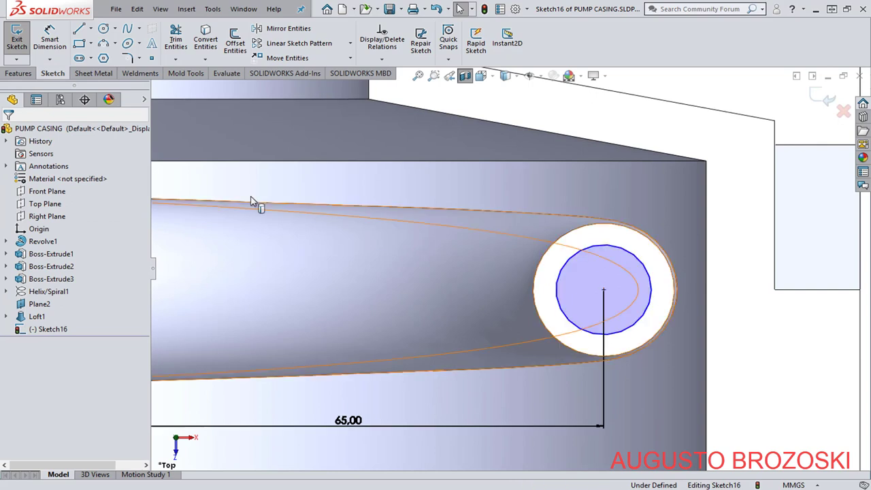
# Dimension the inner circle 2 mm from the hole's outer edge and exit Sketch16.
pyautogui.click(49, 42)
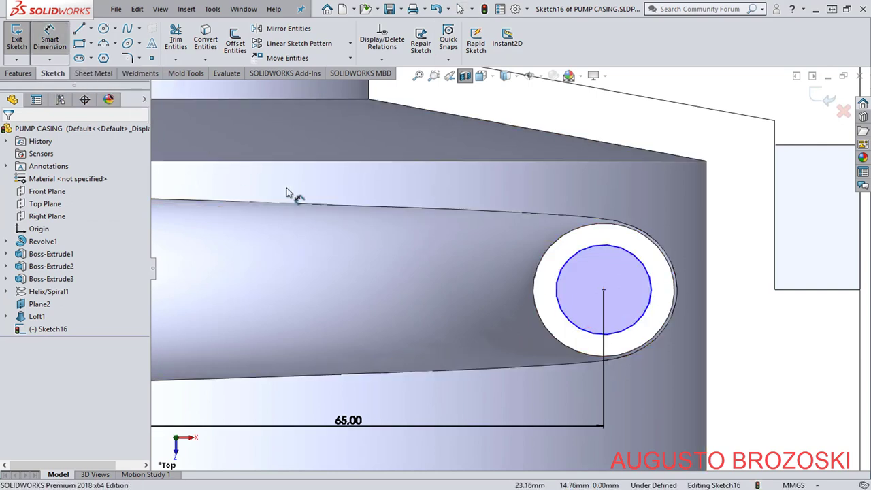
pyautogui.click(639, 264)
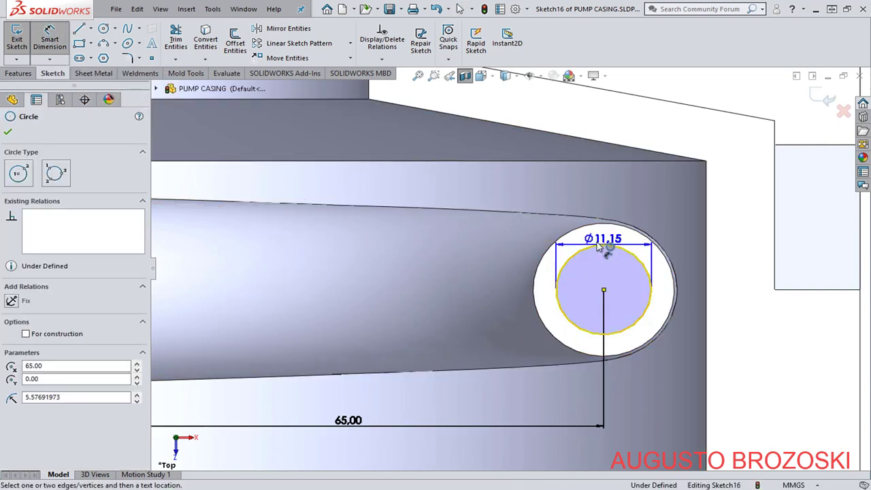
pyautogui.click(593, 227)
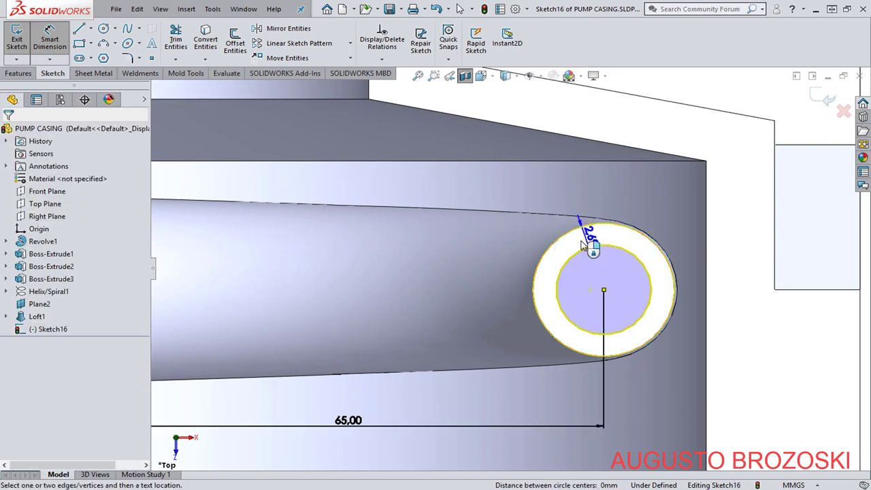
pyautogui.click(571, 230)
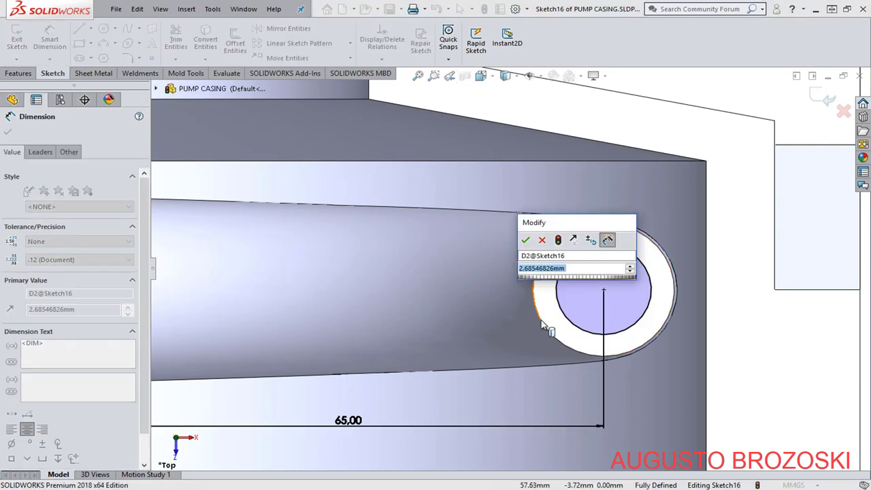
pyautogui.write('2')
pyautogui.press('Return')
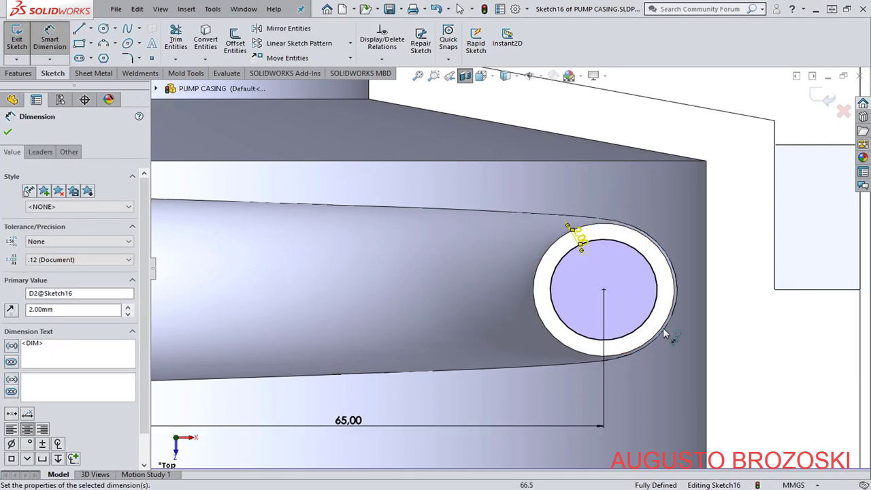
pyautogui.click(7, 131)
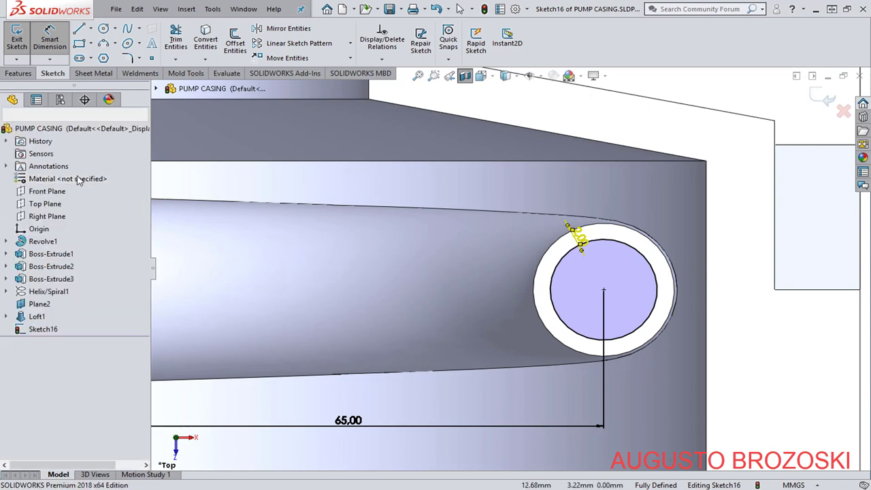
pyautogui.click(826, 102)
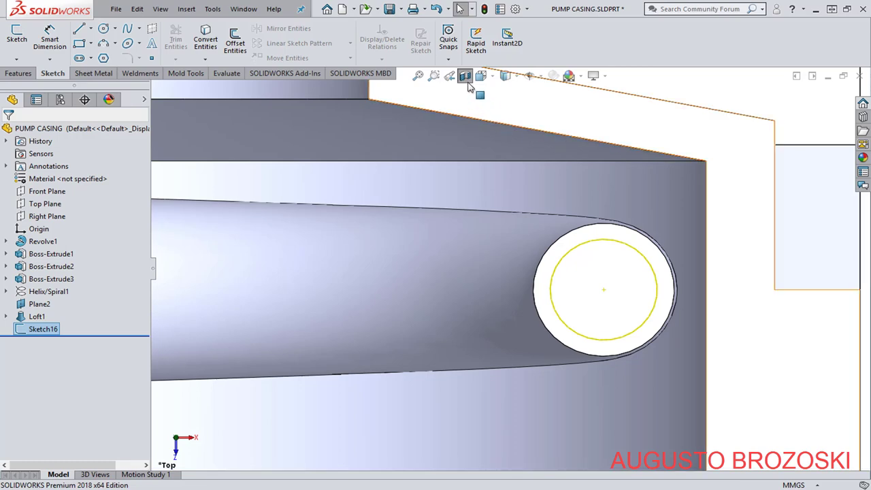
# Show the casing in isometric view and save the part.
pyautogui.hotkey('ctrl', '8')
pyautogui.hotkey('ctrl', '1')
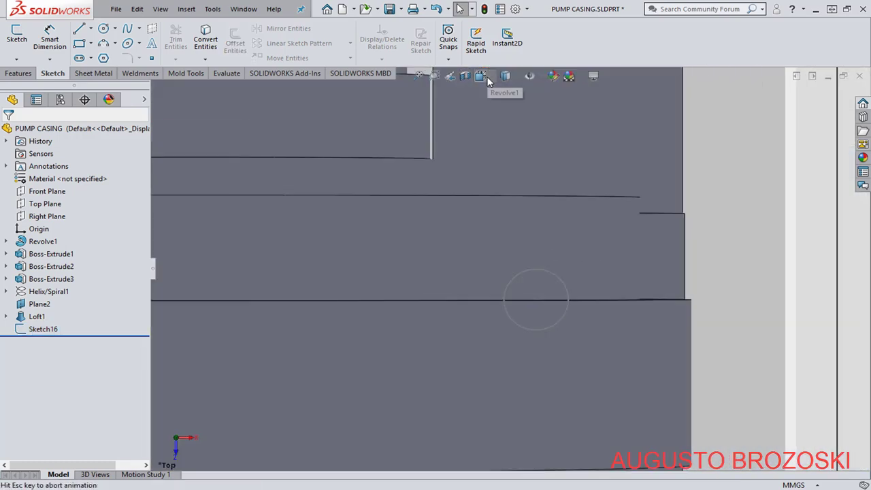
pyautogui.click(484, 78)
pyautogui.click(553, 113)
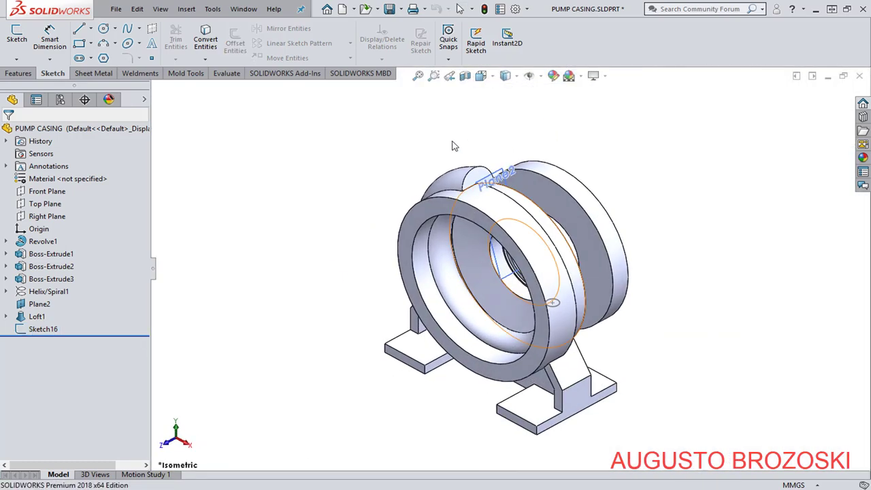
pyautogui.click(454, 145)
pyautogui.click(389, 10)
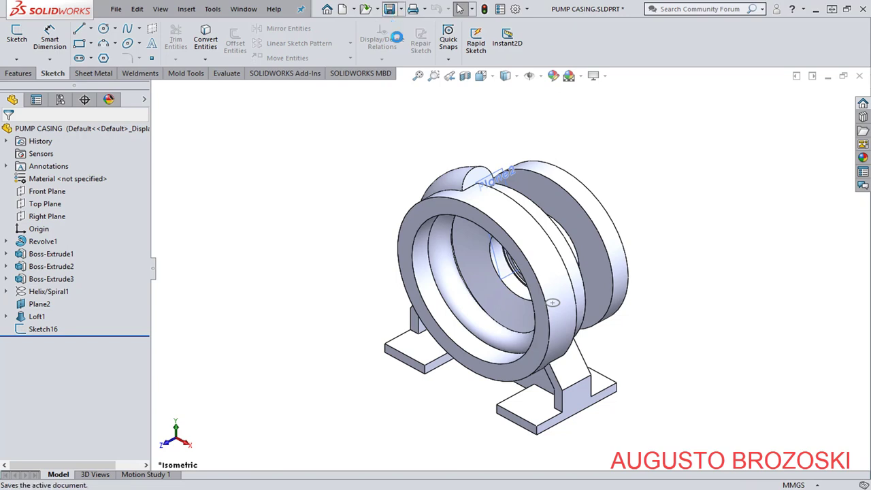
# Start a new sketch on Plane2 and section the model along Plane2.
pyautogui.click(16, 39)
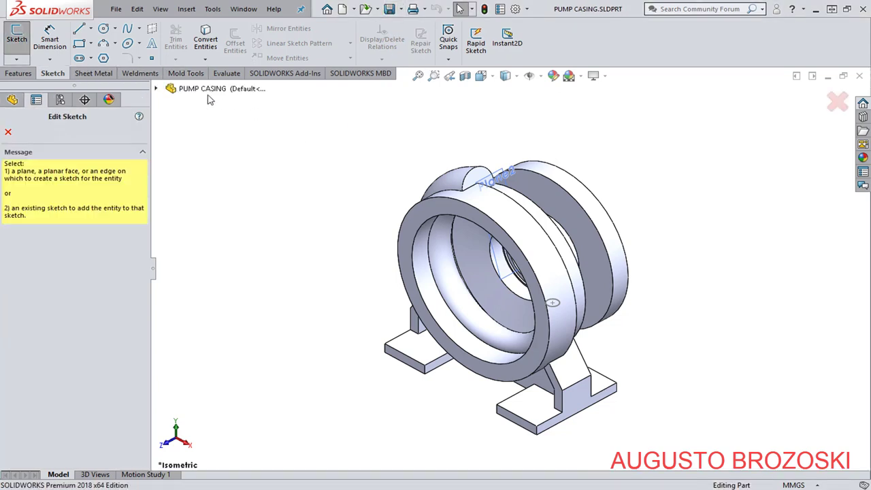
pyautogui.click(500, 178)
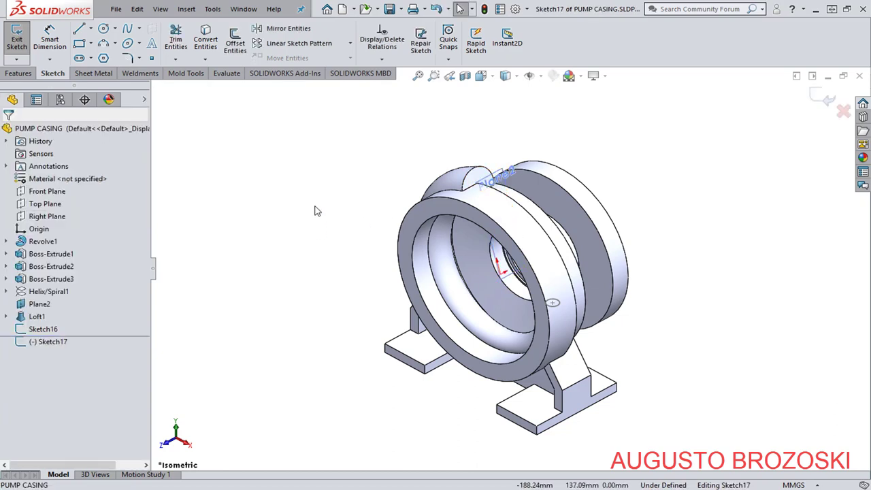
pyautogui.click(465, 76)
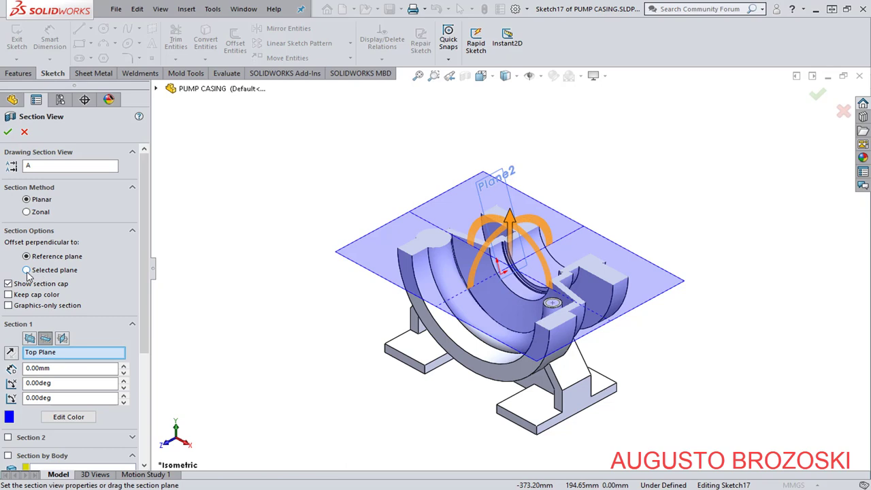
pyautogui.click(27, 270)
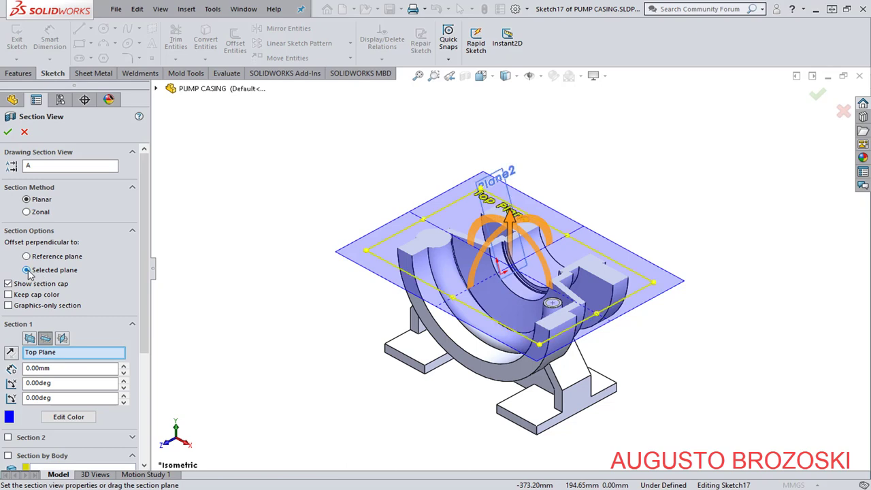
pyautogui.click(156, 89)
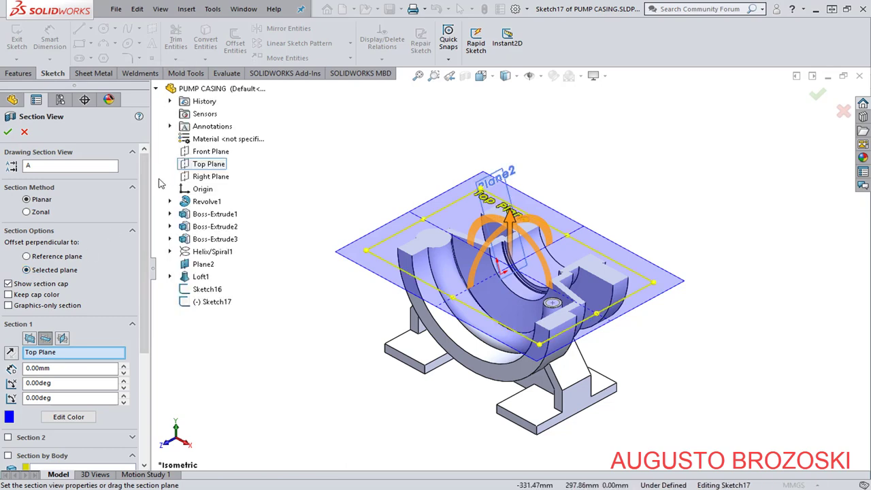
pyautogui.click(202, 265)
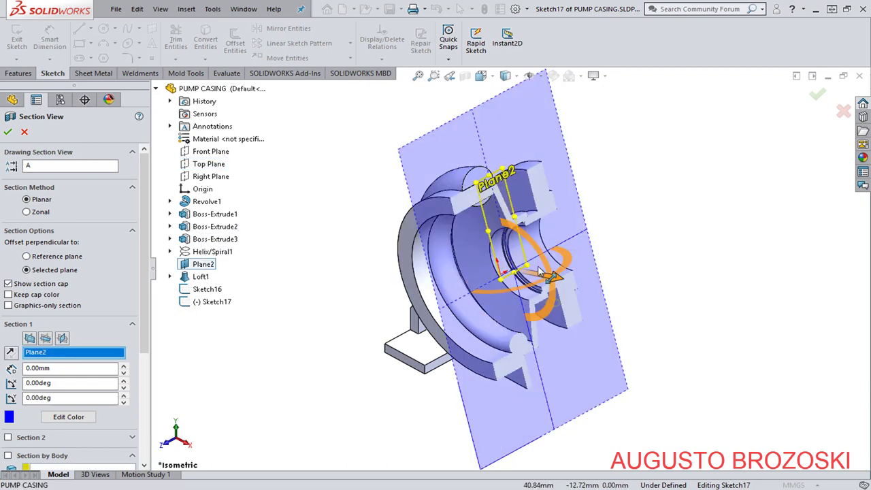
pyautogui.click(7, 131)
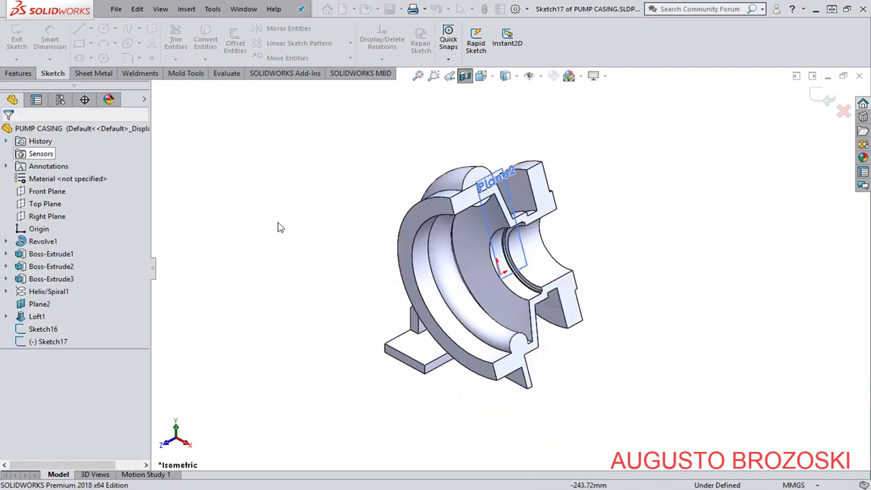
# View Sketch17 normal-to and draw a circle inside the volute arc.
pyautogui.rightClick(49, 342)
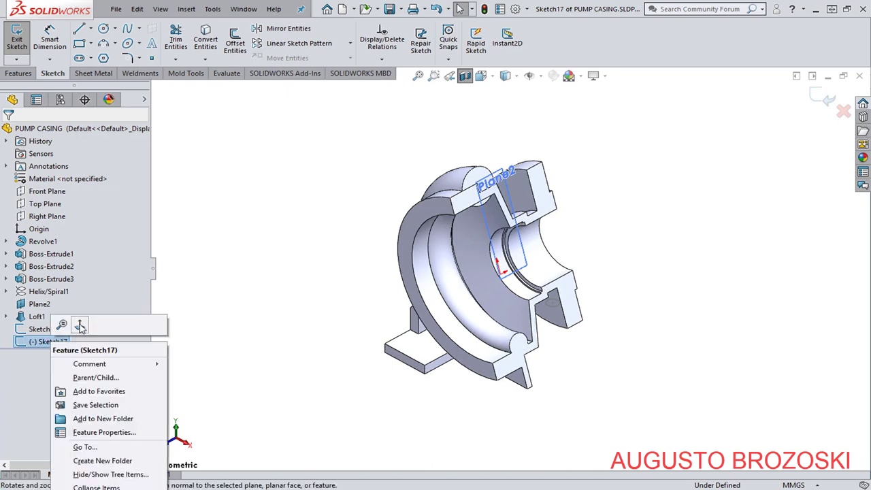
pyautogui.click(79, 328)
pyautogui.scroll(-5, 539, 134)
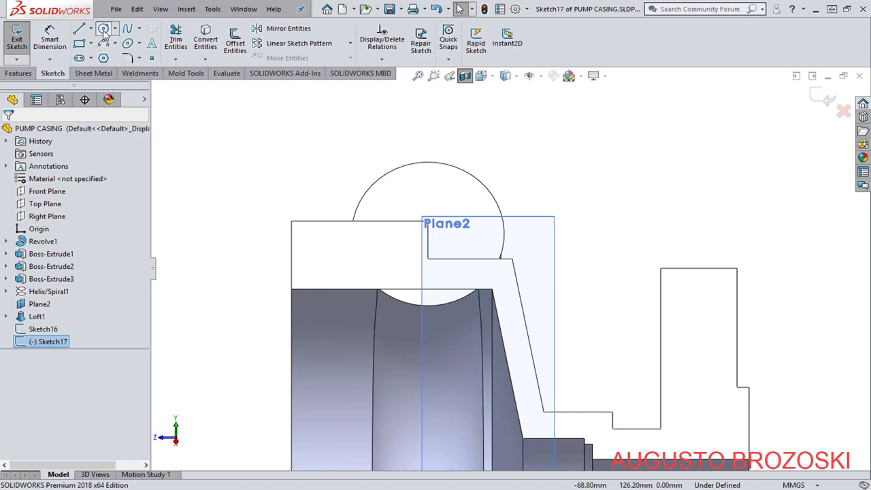
pyautogui.click(104, 30)
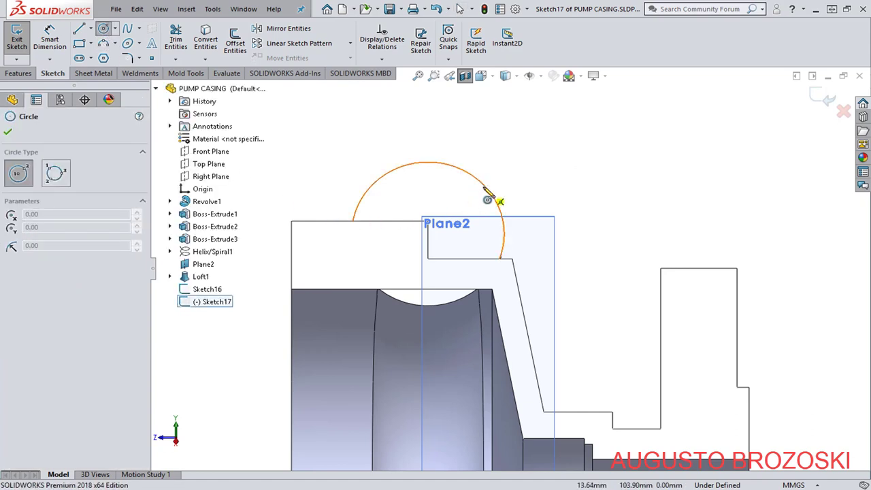
pyautogui.click(427, 232)
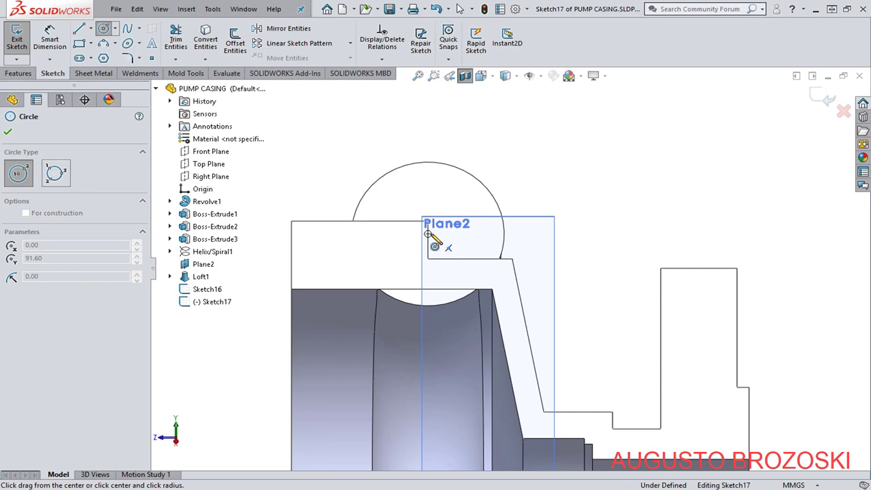
pyautogui.click(479, 215)
pyautogui.press('Escape')
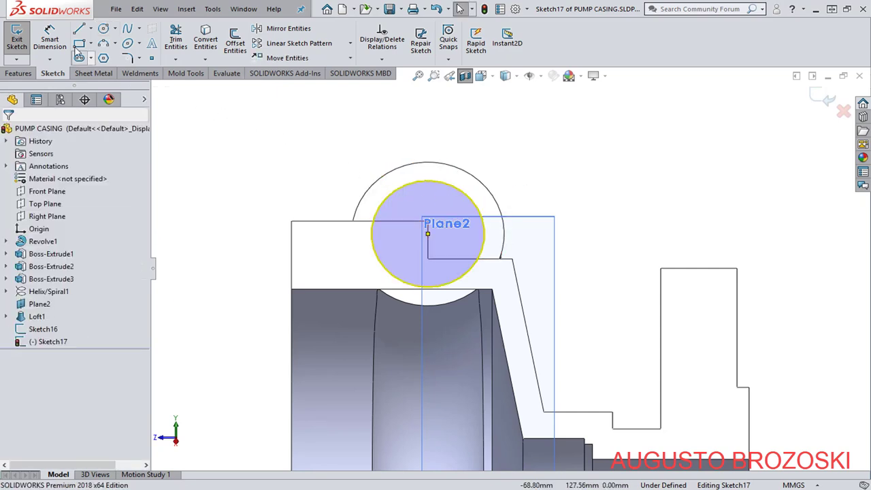
# Dimension a 2 mm gap between the new circle and the outer arc.
pyautogui.click(49, 38)
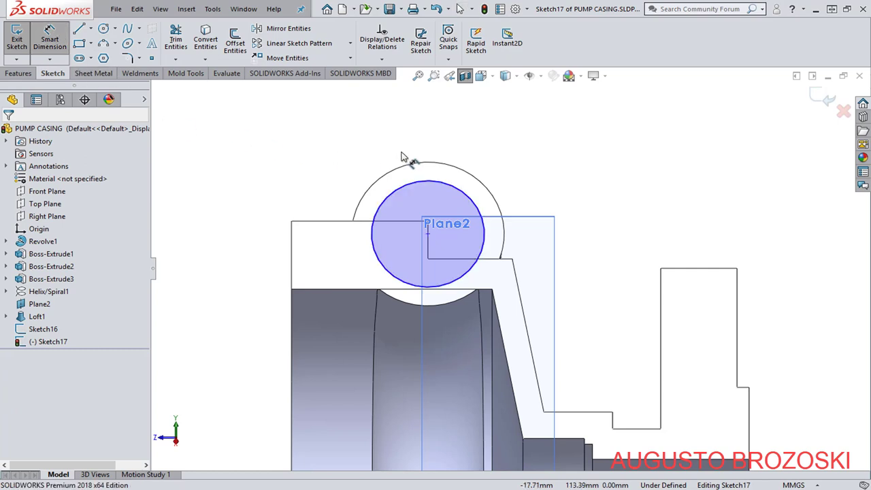
pyautogui.click(473, 195)
pyautogui.click(491, 192)
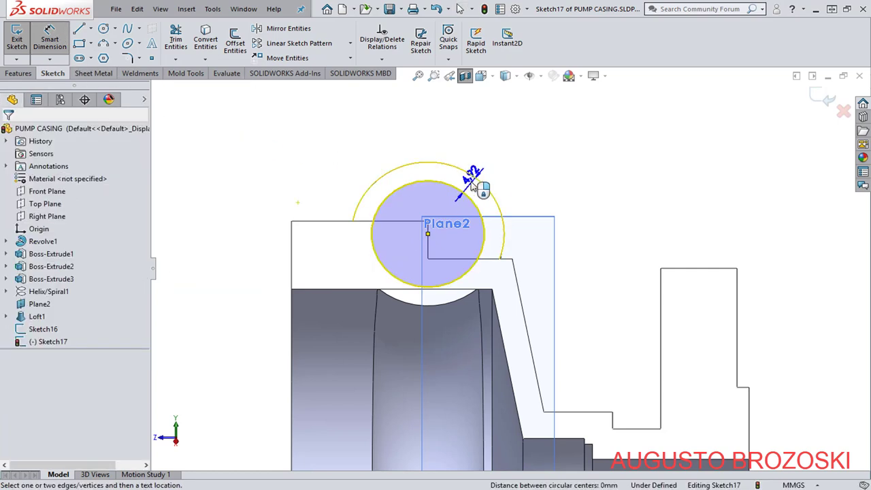
pyautogui.click(471, 189)
pyautogui.write('2')
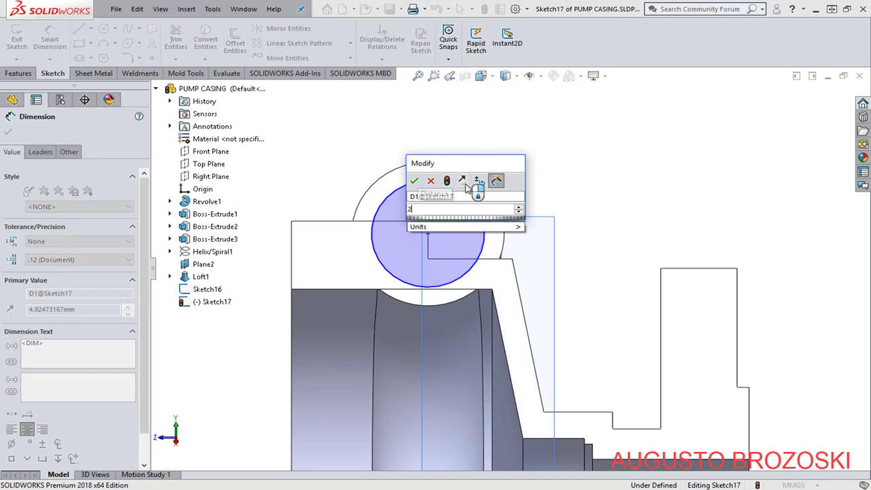
pyautogui.press('Return')
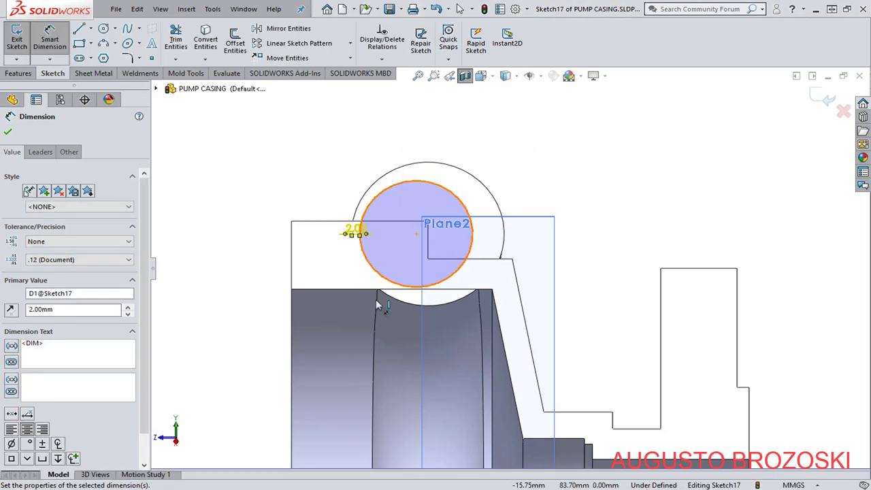
pyautogui.press('Escape')
# Make the circle centre vertical to the origin and check its position values.
pyautogui.scroll(4, 467, 284)
pyautogui.scroll(-2, 483, 308)
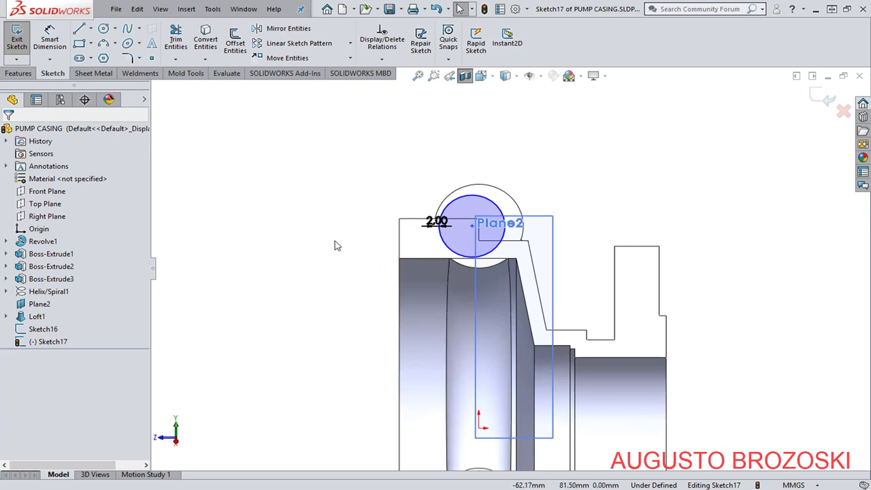
pyautogui.click(471, 228)
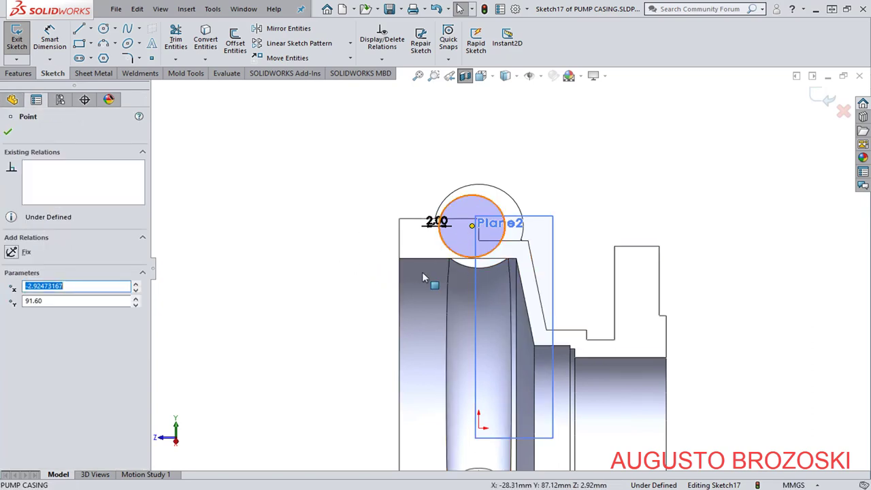
pyautogui.keyDown('ctrl'); pyautogui.click(480, 430); pyautogui.keyUp('ctrl')
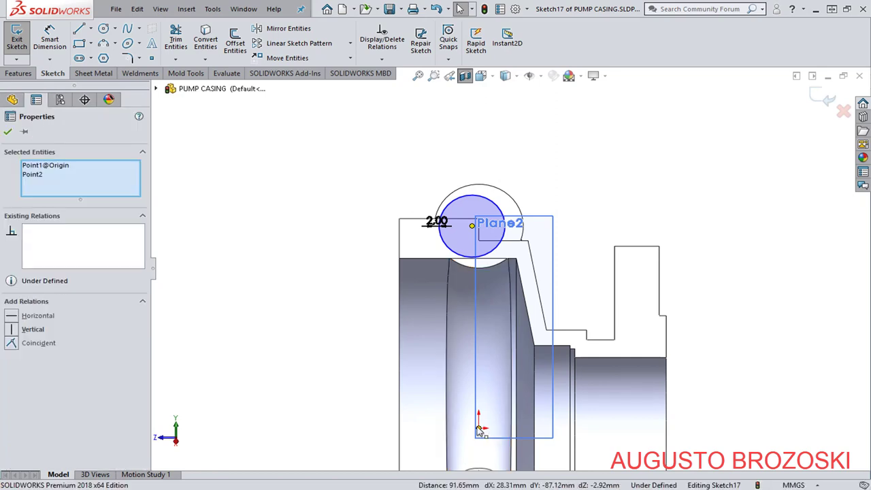
pyautogui.click(16, 330)
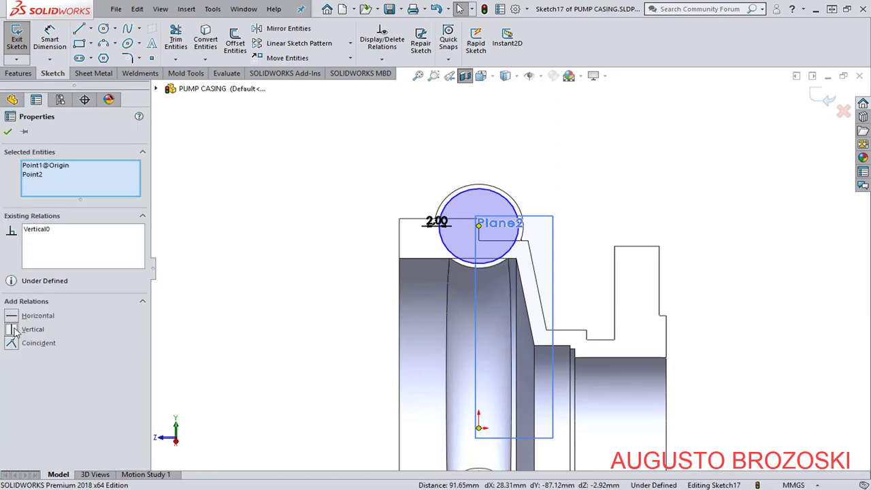
pyautogui.click(8, 133)
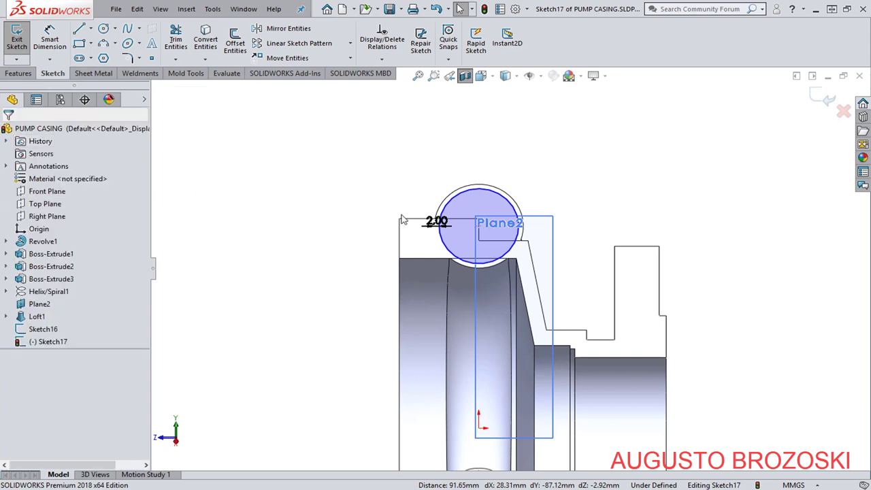
pyautogui.click(479, 222)
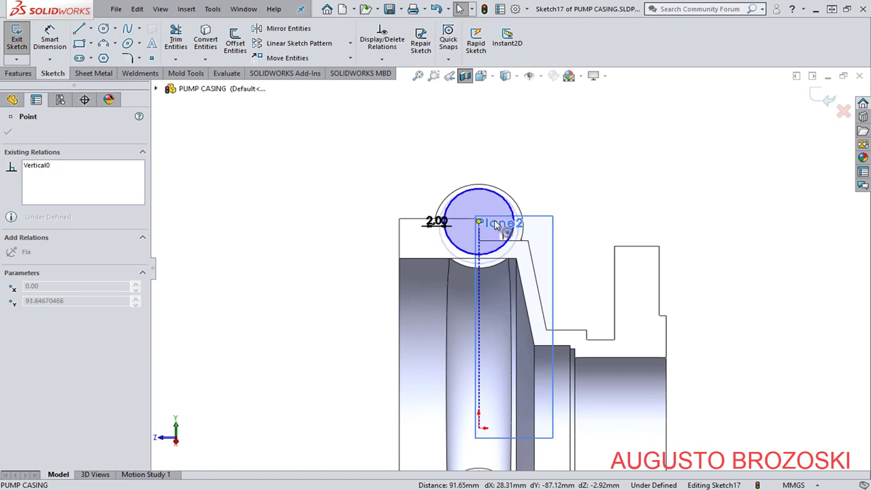
pyautogui.click(485, 235)
pyautogui.click(8, 132)
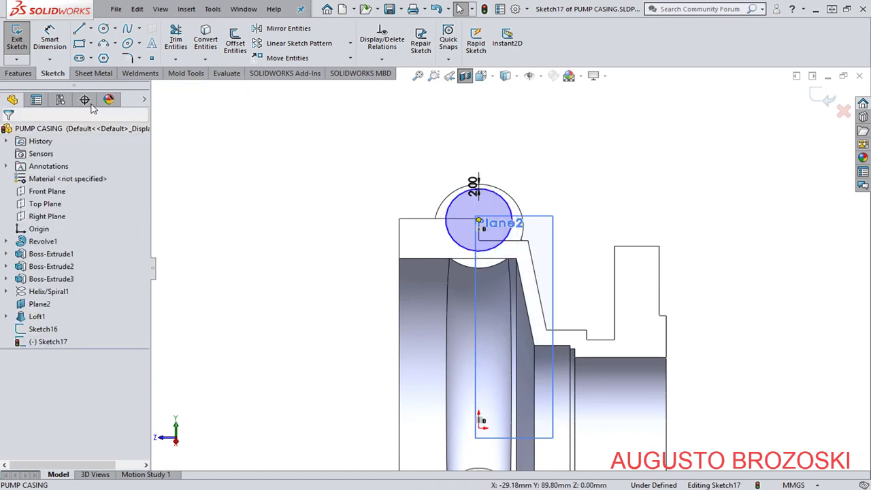
# Dimension the circle centre 91.6 mm above the origin and exit Sketch17.
pyautogui.click(54, 39)
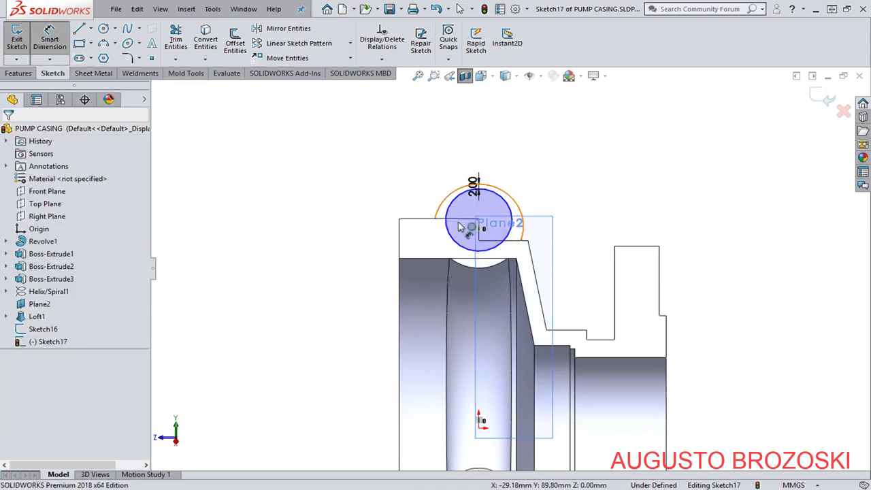
pyautogui.click(505, 208)
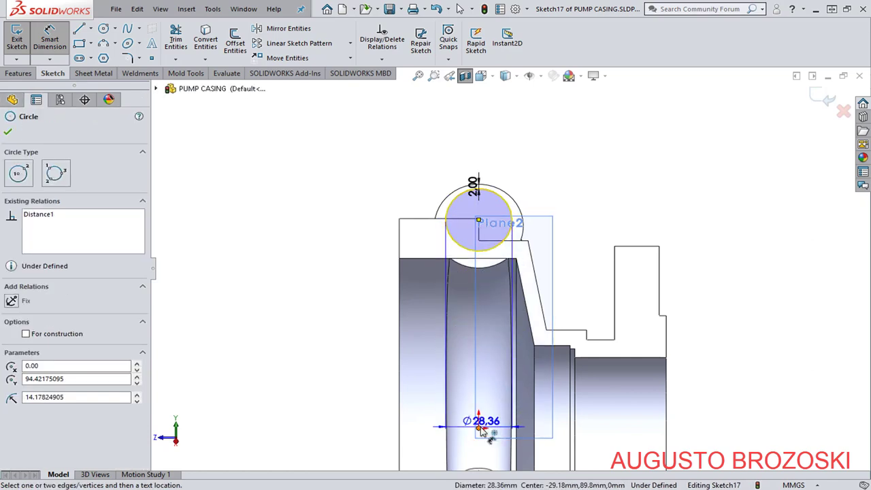
pyautogui.click(479, 427)
pyautogui.click(356, 354)
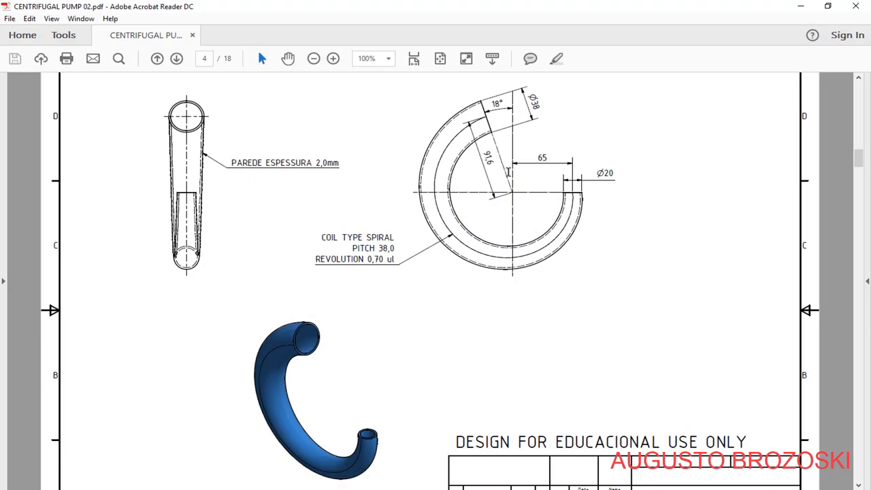
pyautogui.click(798, 8)
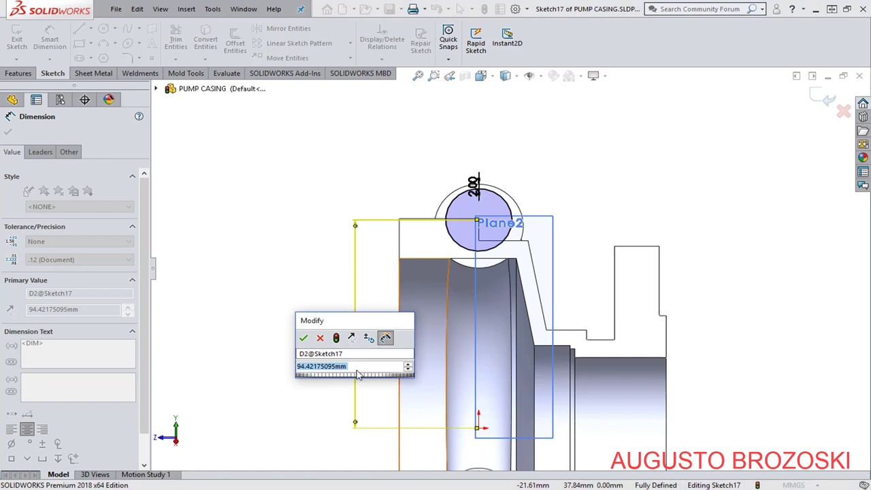
pyautogui.write('91')
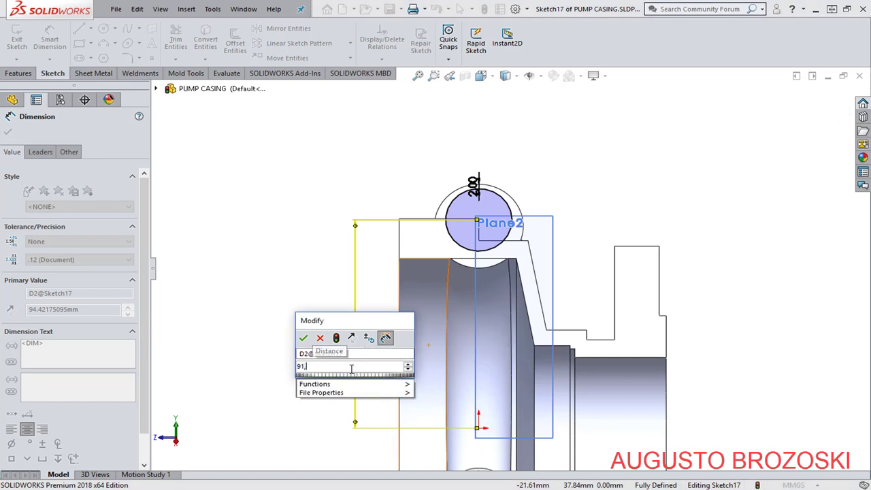
pyautogui.write(',4')
pyautogui.press('Escape')
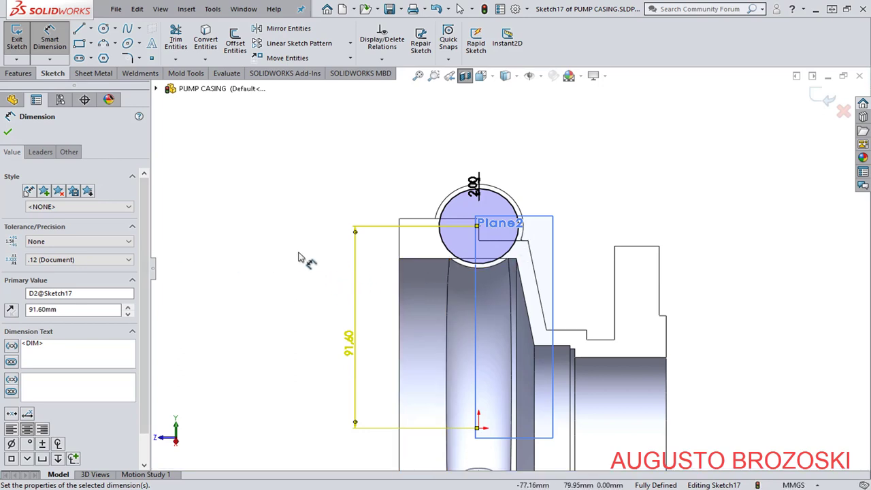
pyautogui.click(298, 257)
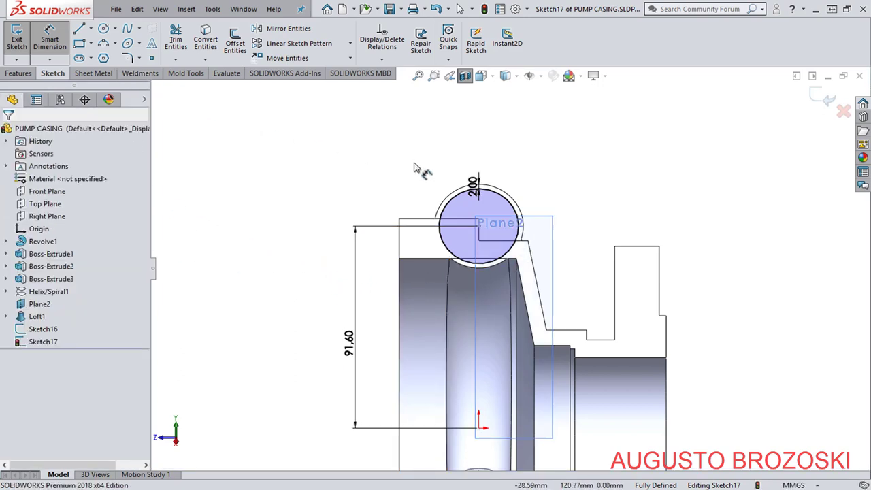
pyautogui.press('Escape')
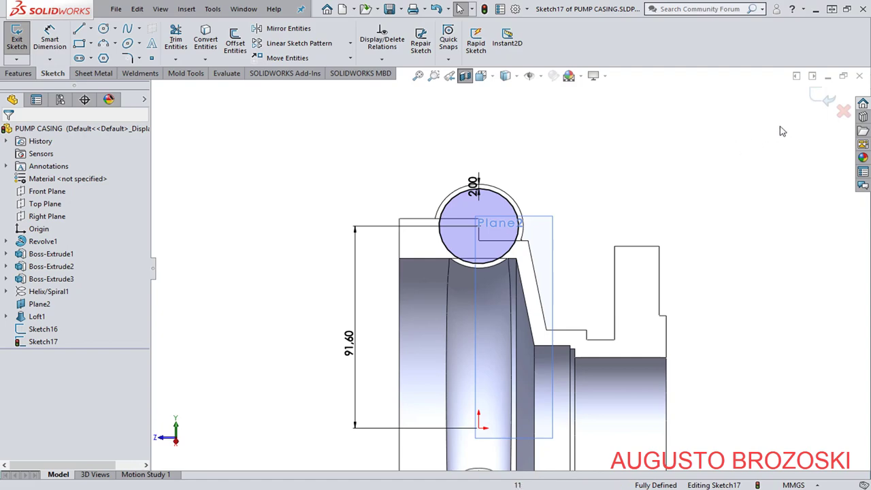
pyautogui.click(826, 99)
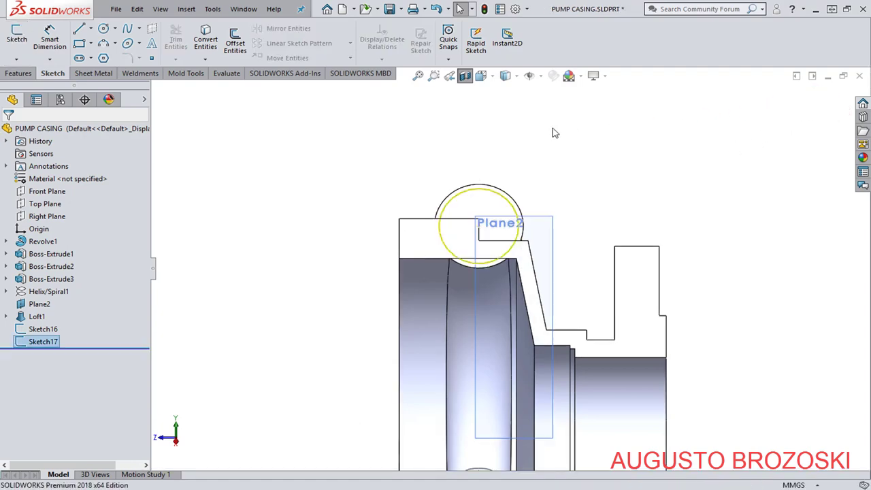
# Show the PUMP CASING part in isometric view and save it.
pyautogui.click(480, 76)
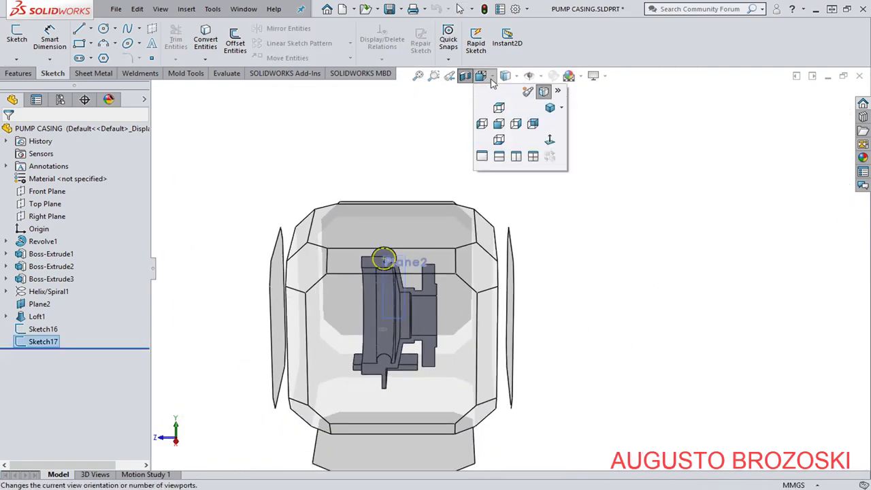
pyautogui.click(552, 111)
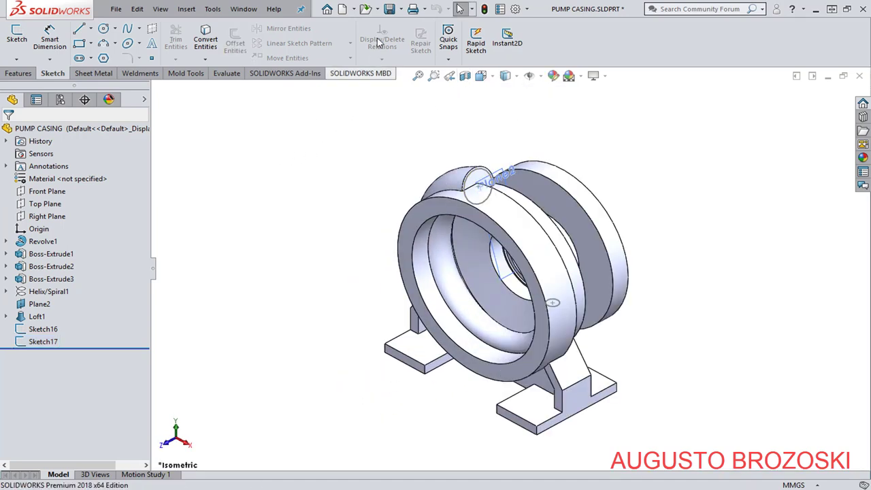
pyautogui.click(389, 9)
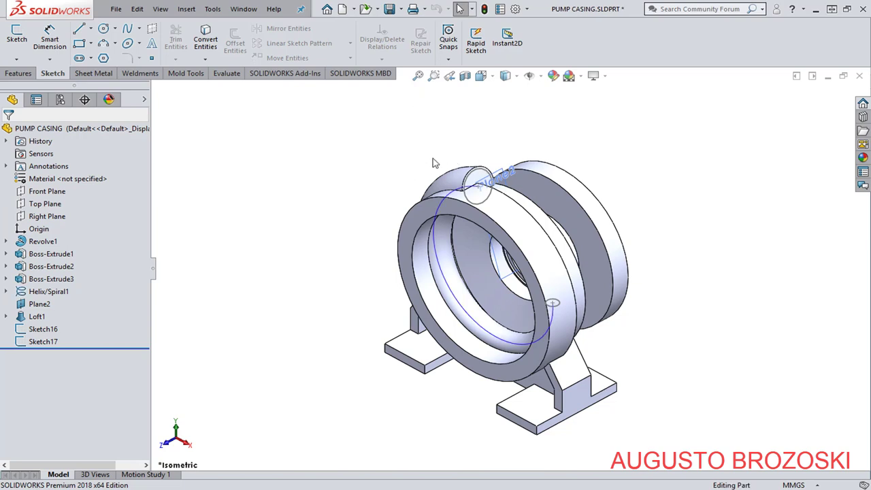
pyautogui.click(25, 74)
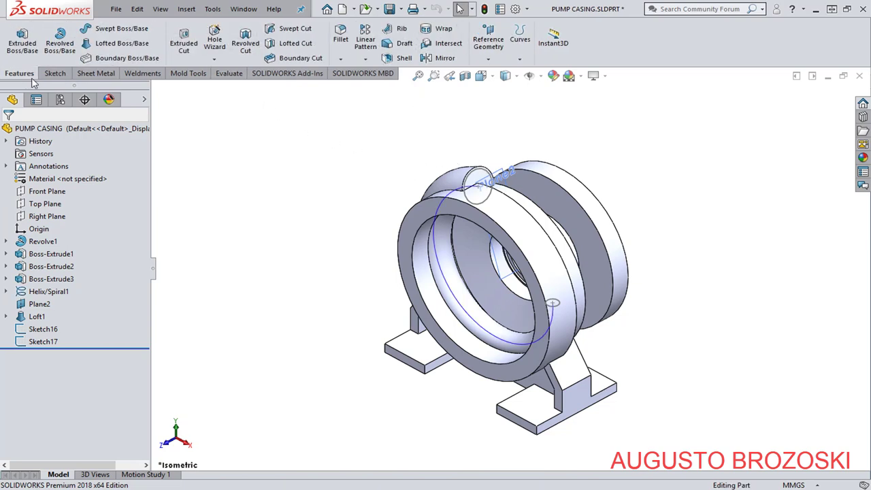
# Start a lofted cut with Sketch16 and Sketch17 as its two profiles.
pyautogui.click(286, 48)
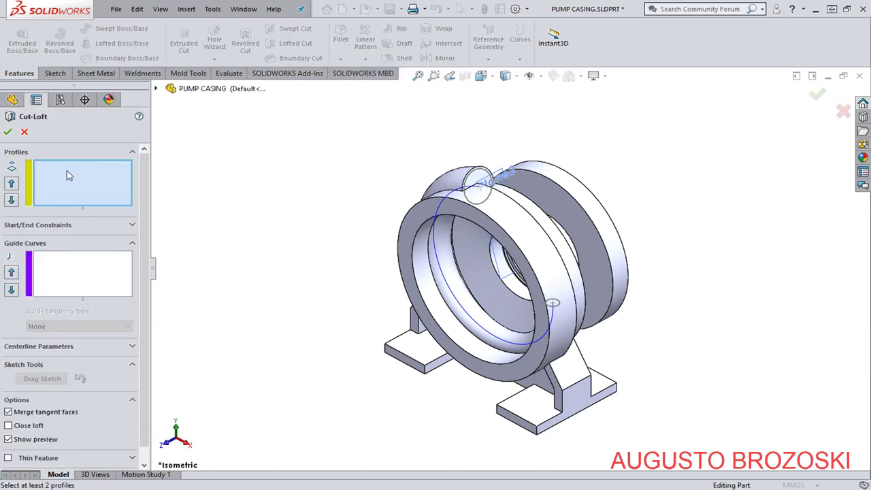
pyautogui.scroll(-5, 554, 313)
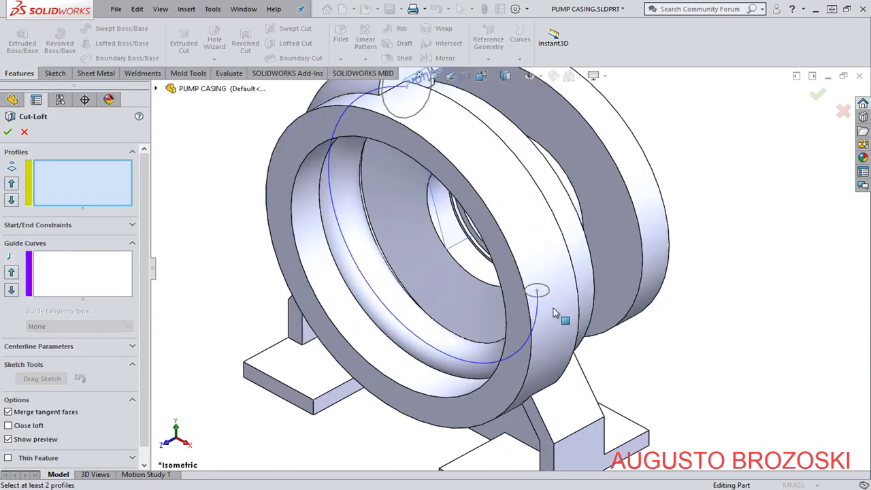
pyautogui.click(543, 294)
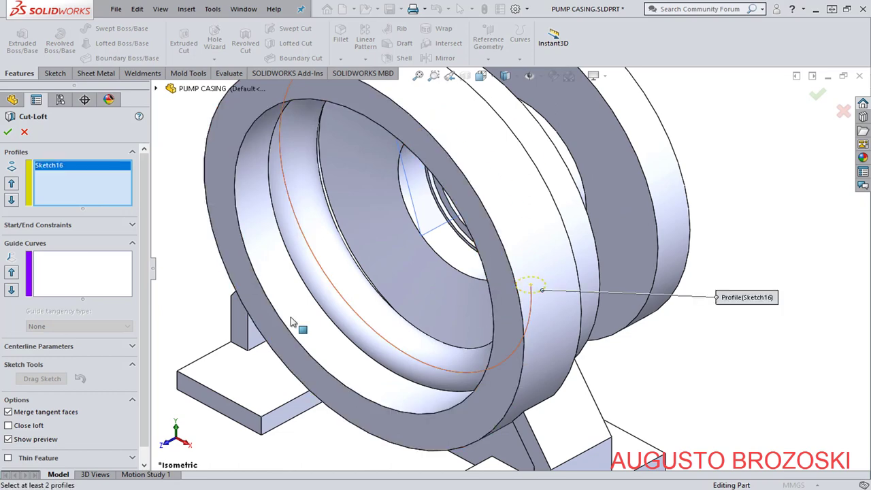
pyautogui.scroll(4, 371, 292)
pyautogui.scroll(1, 371, 293)
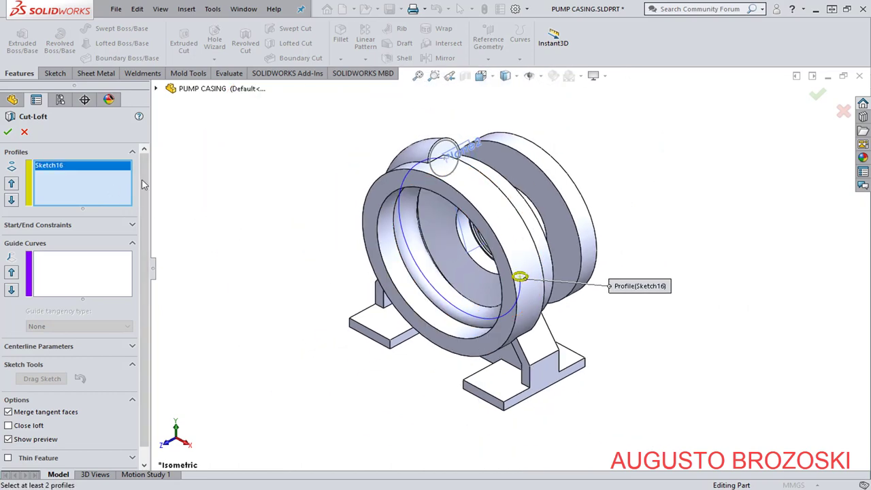
pyautogui.scroll(-3, 448, 147)
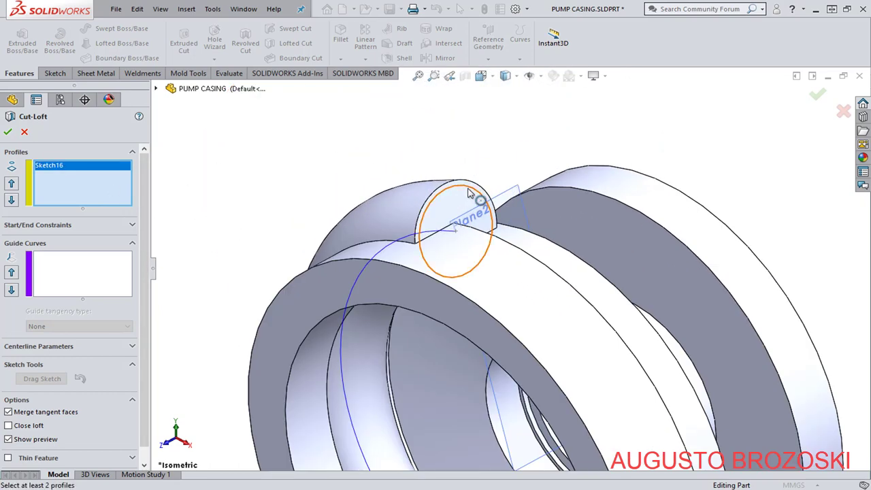
pyautogui.click(431, 197)
pyautogui.click(432, 196)
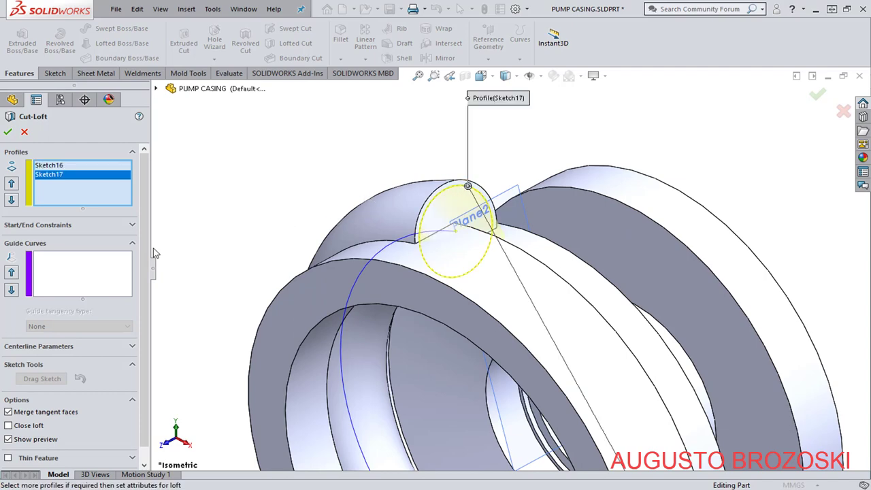
# Use Helix/Spiral1 as the loft centreline instead of a guide curve, creating Cut-Loft2.
pyautogui.click(85, 271)
pyautogui.press('f')
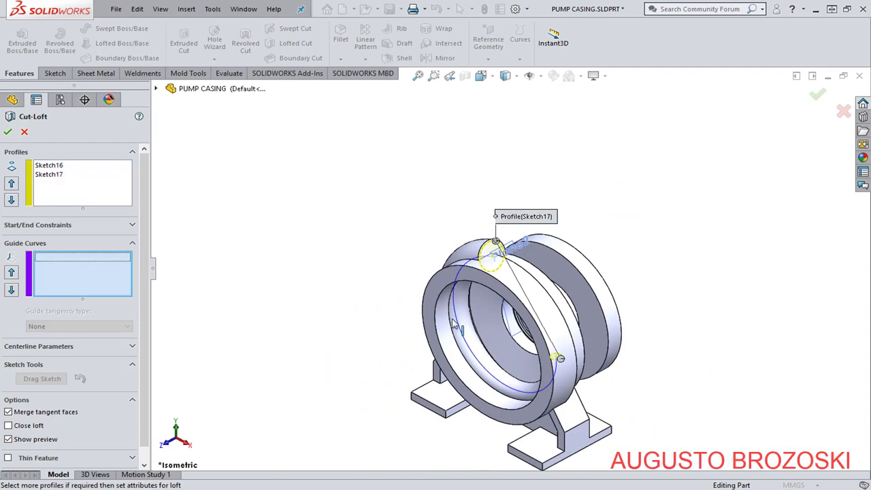
pyautogui.click(460, 326)
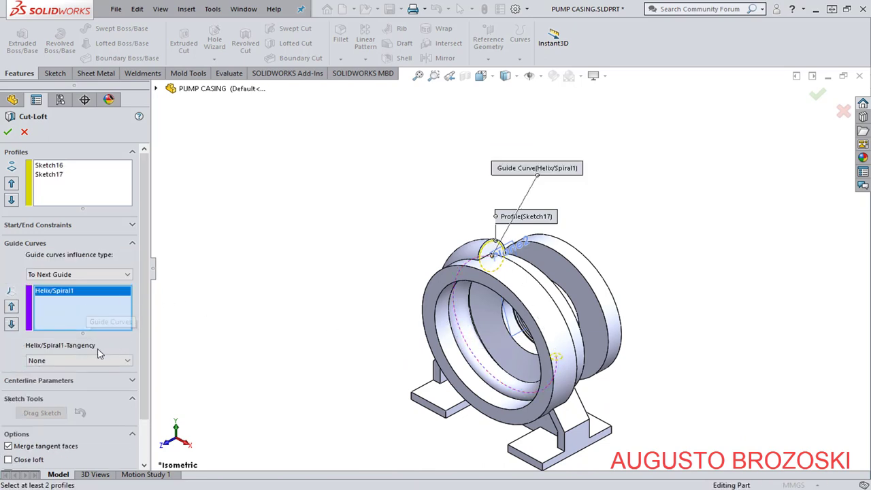
pyautogui.click(132, 381)
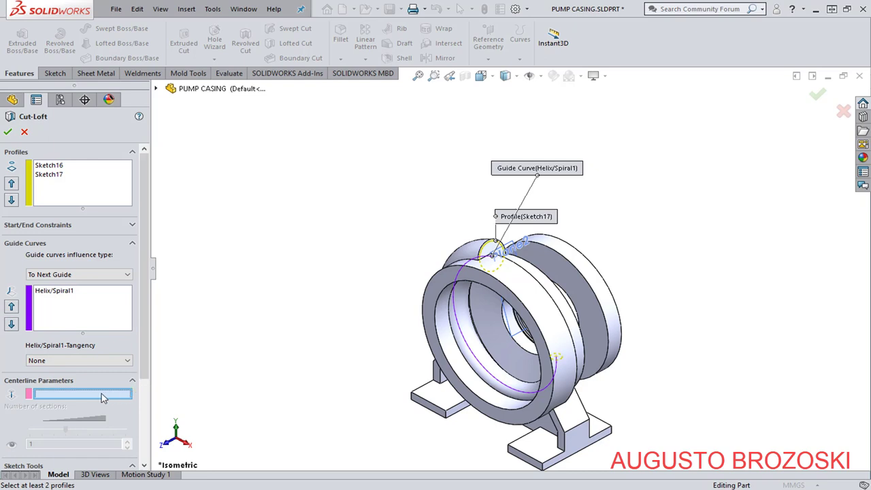
pyautogui.click(461, 333)
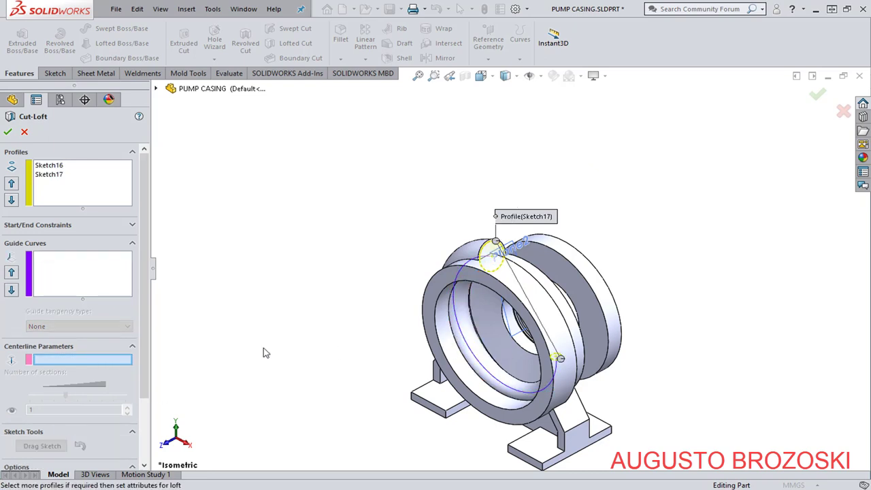
pyautogui.click(462, 335)
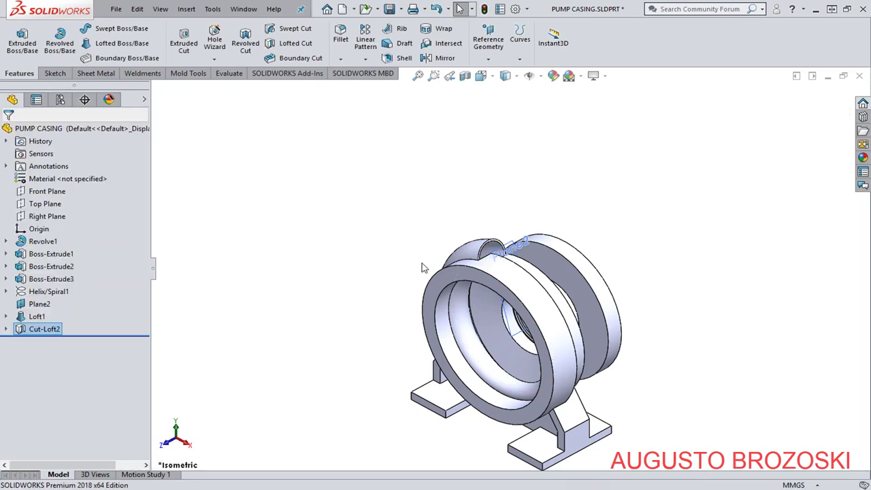
pyautogui.scroll(-4, 497, 271)
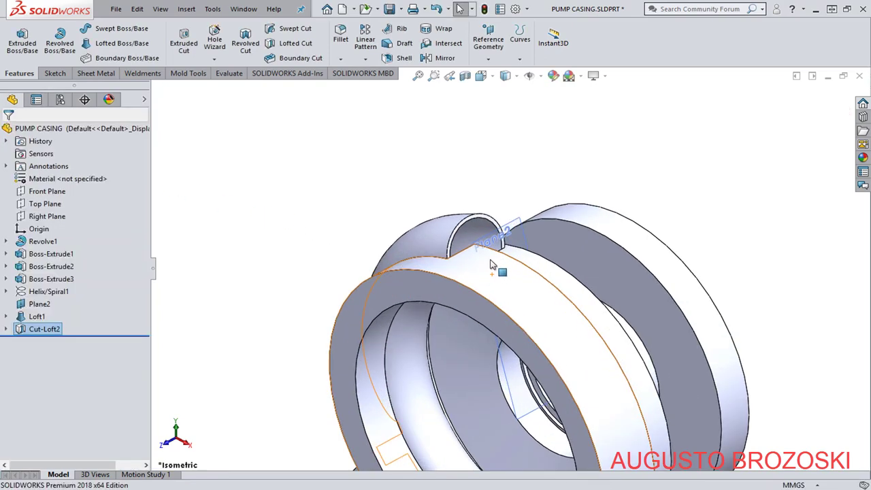
pyautogui.click(480, 75)
pyautogui.click(494, 81)
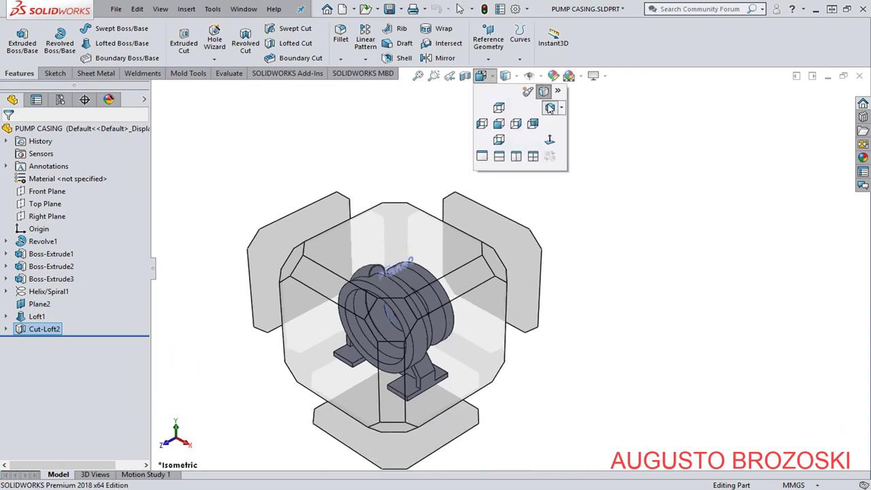
pyautogui.click(549, 108)
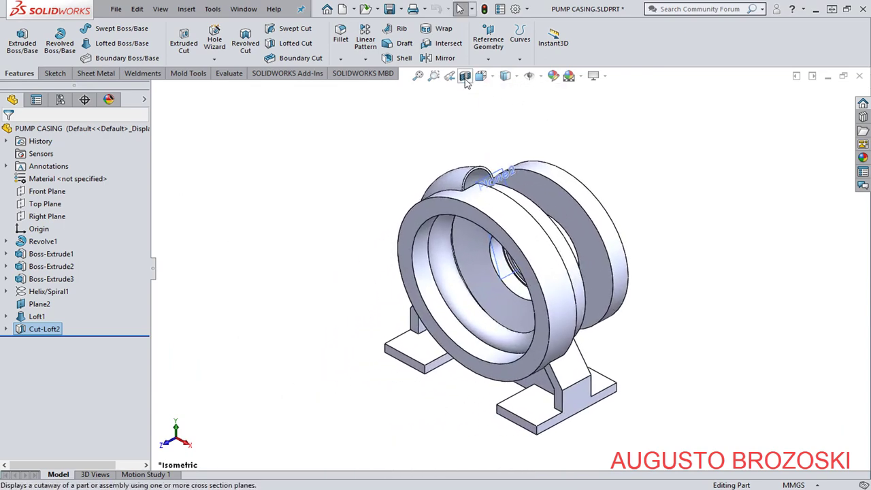
pyautogui.click(465, 76)
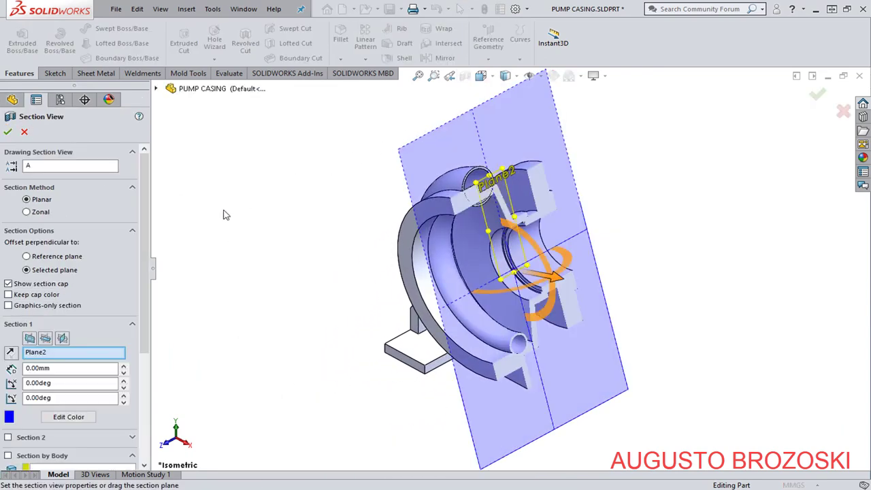
pyautogui.click(30, 339)
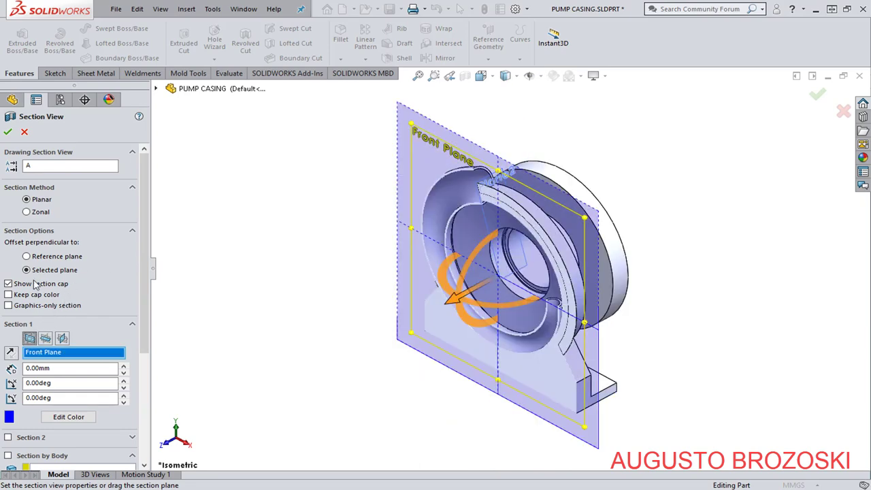
pyautogui.click(8, 132)
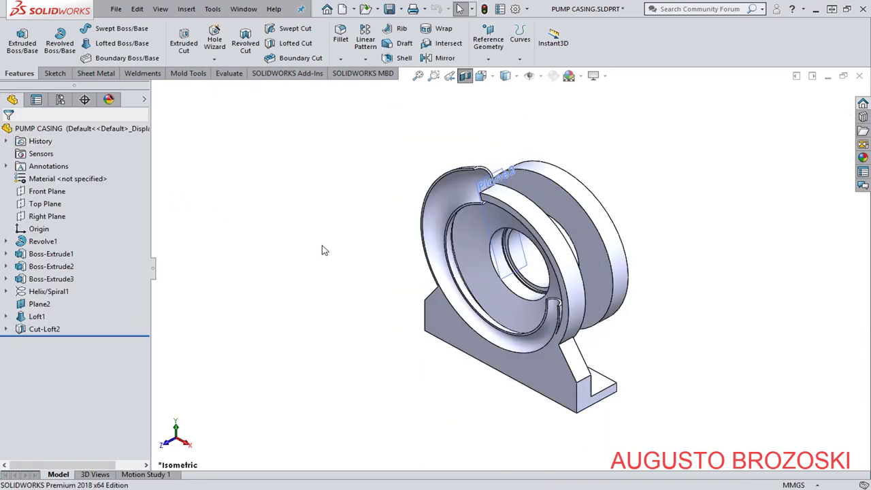
pyautogui.hotkey('ctrl', '1')
pyautogui.moveTo(516, 118); pyautogui.dragTo(468, 95, button='middle')
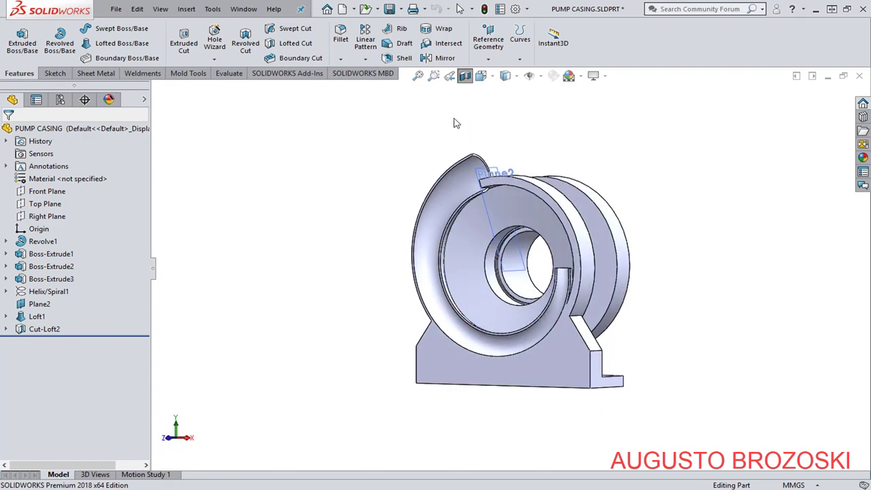
pyautogui.click(487, 78)
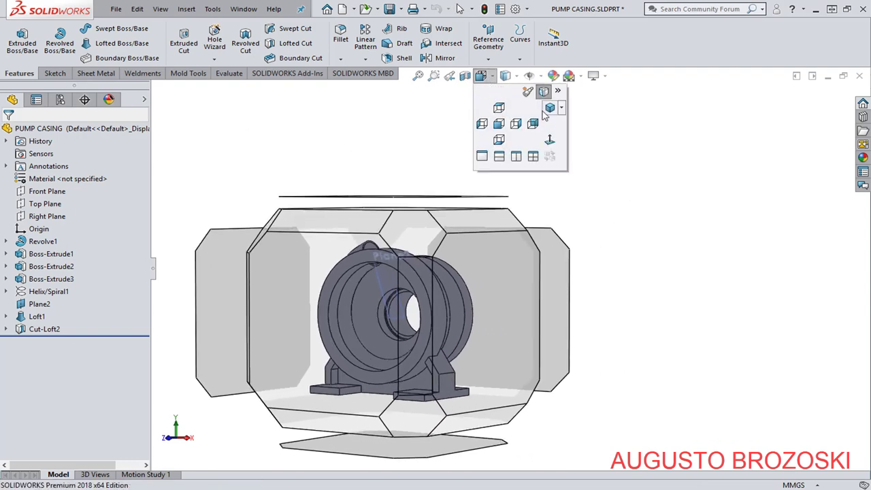
pyautogui.click(549, 107)
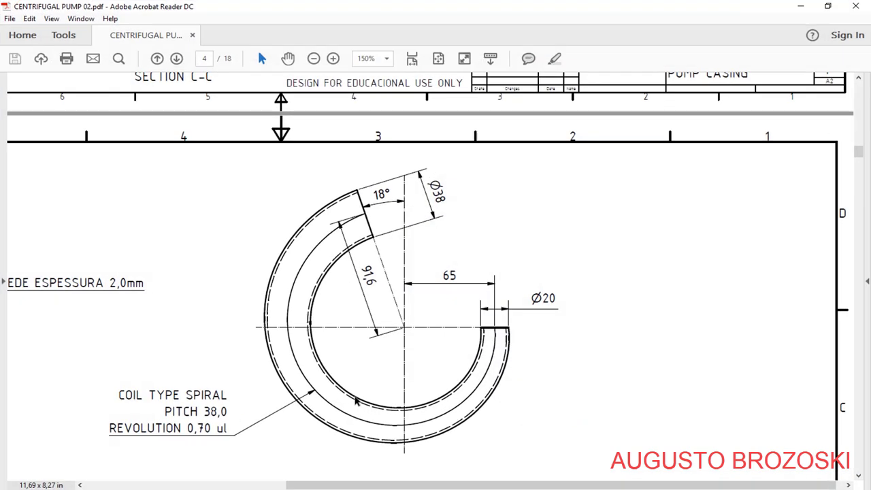
# Review pages 3 and 4 of the pump drawing PDF, then minimise Acrobat Reader.
pyautogui.scroll(10, 374, 255)
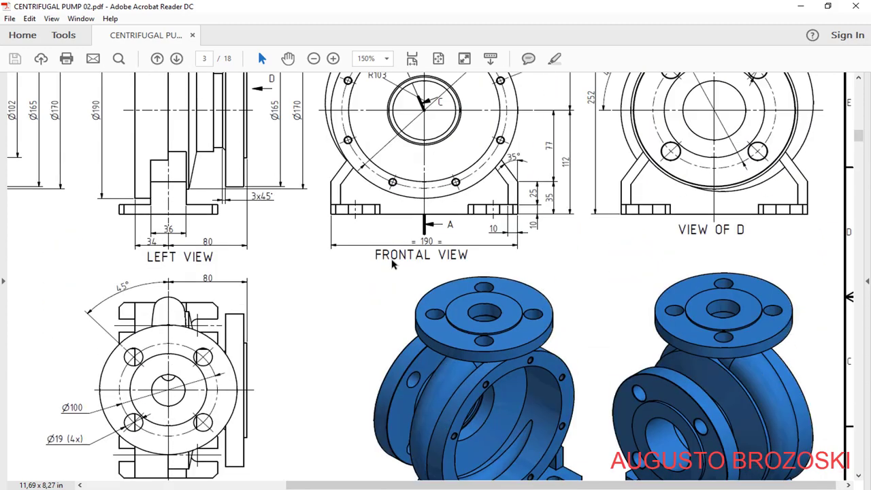
pyautogui.scroll(4, 383, 232)
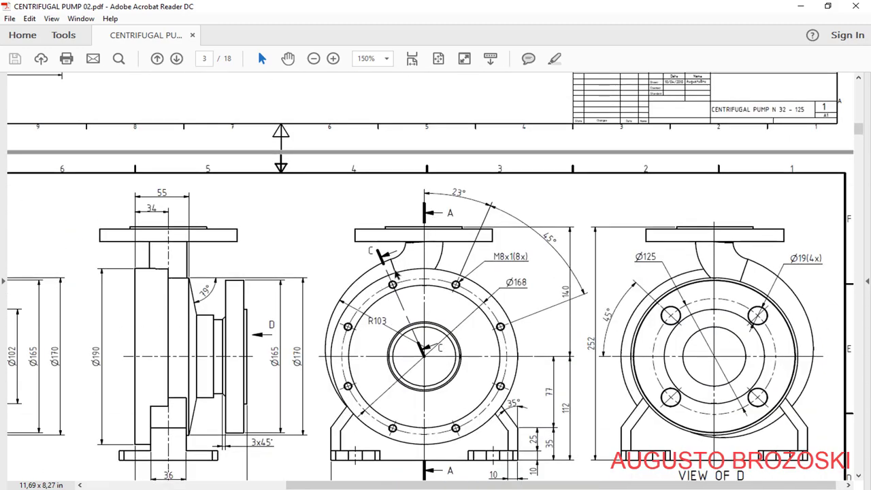
pyautogui.scroll(-15, 432, 282)
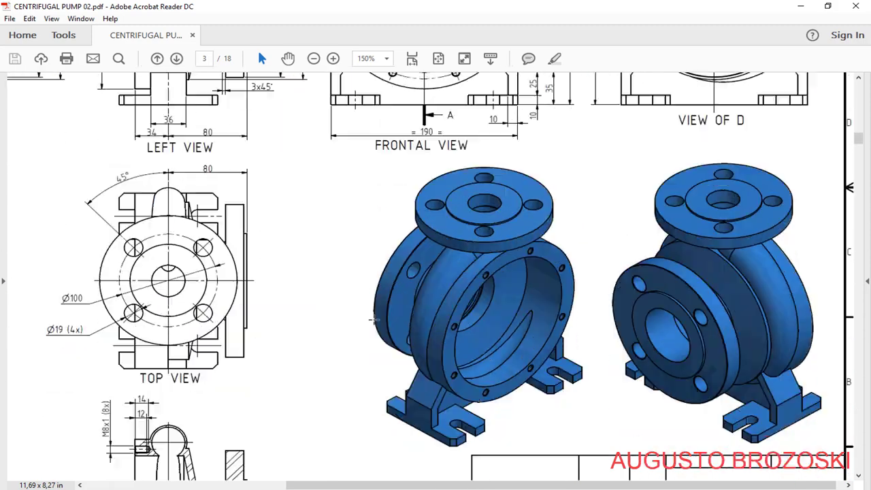
pyautogui.scroll(2, 384, 319)
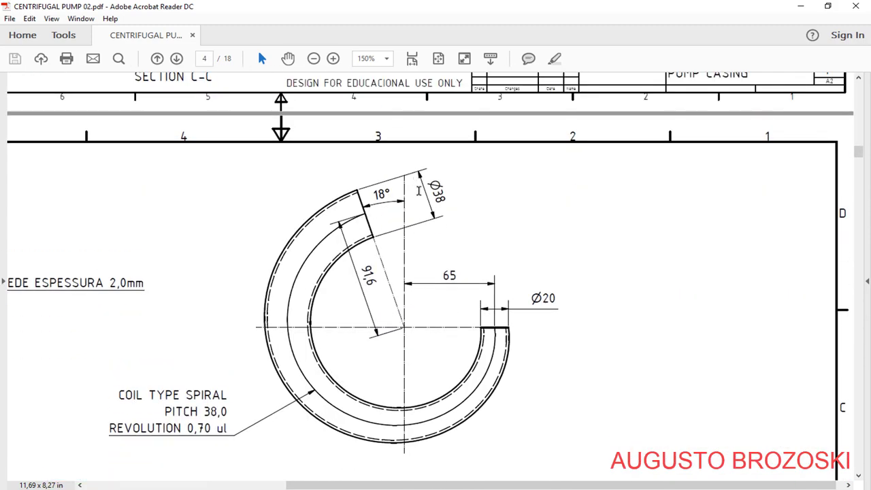
pyautogui.click(800, 6)
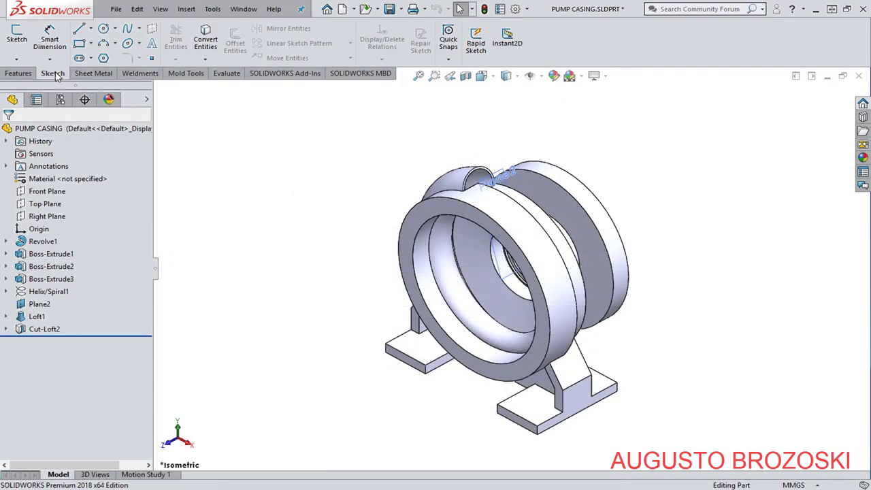
# Start a new sketch on Plane2.
pyautogui.click(17, 37)
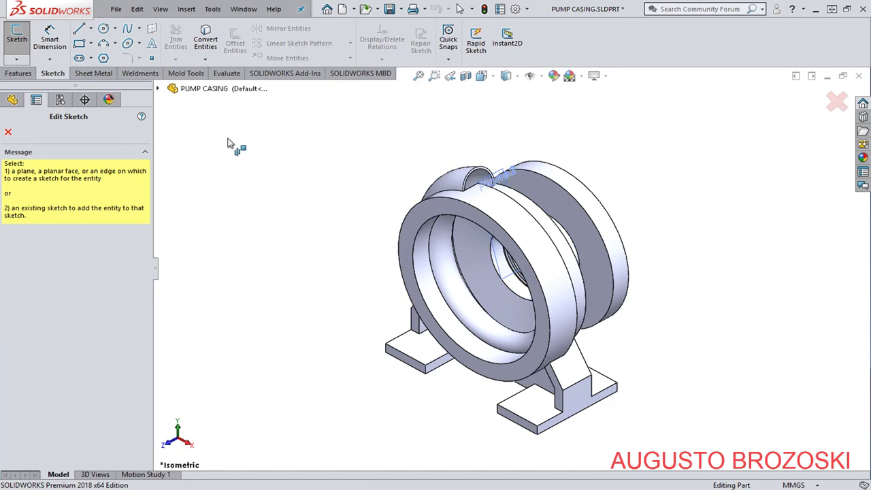
pyautogui.click(157, 88)
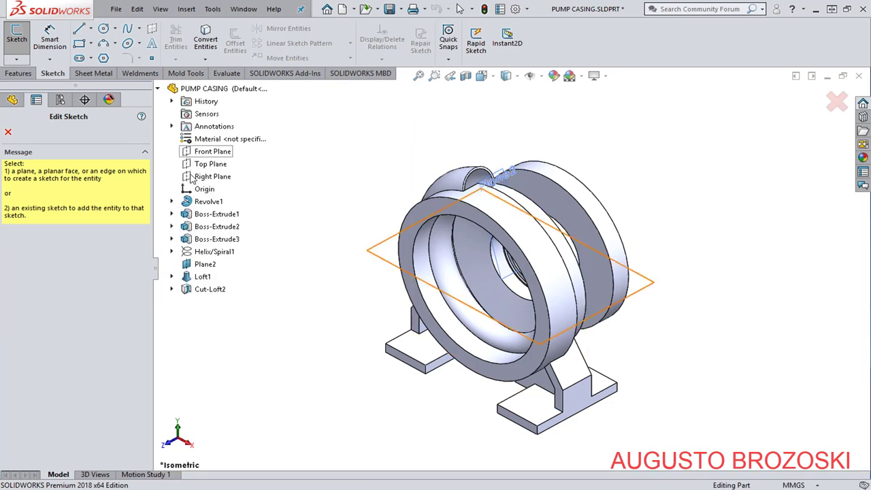
pyautogui.click(206, 264)
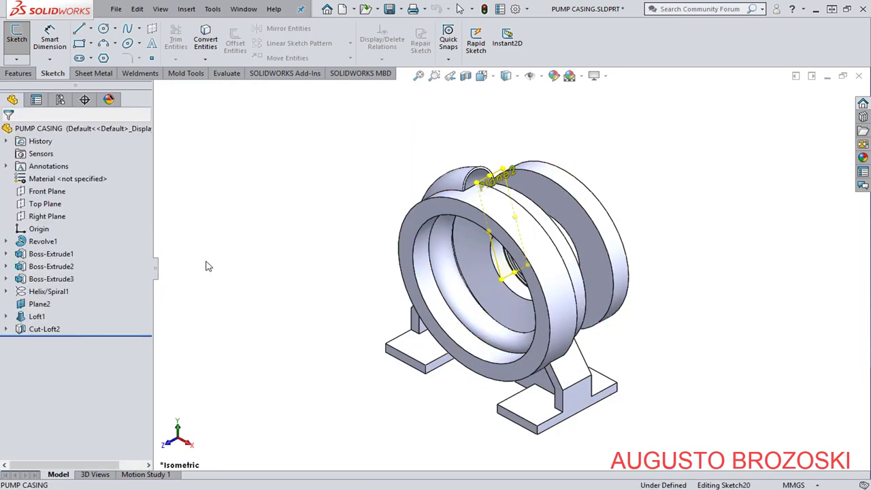
# Section the casing along Plane2 and turn the view normal to Sketch20.
pyautogui.click(465, 77)
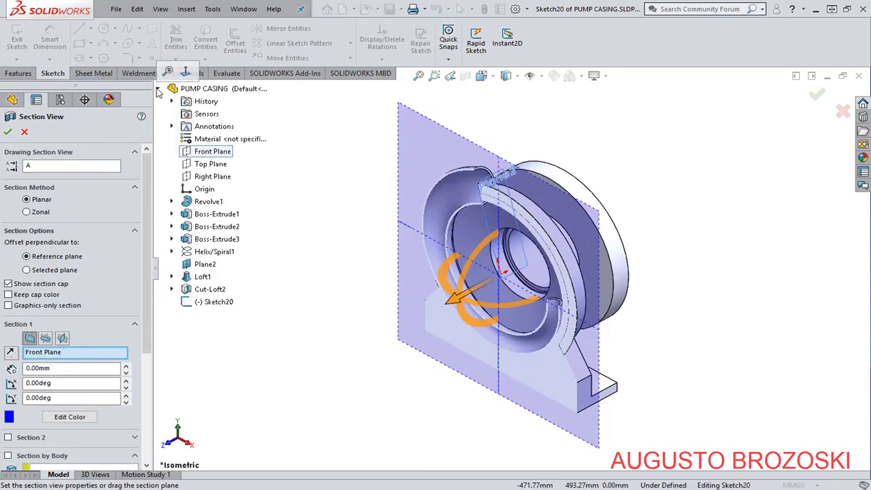
pyautogui.click(203, 264)
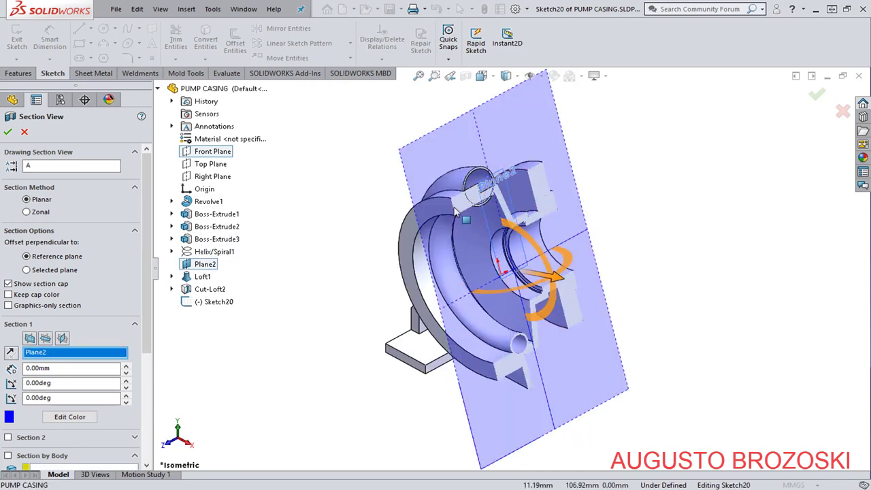
pyautogui.click(8, 132)
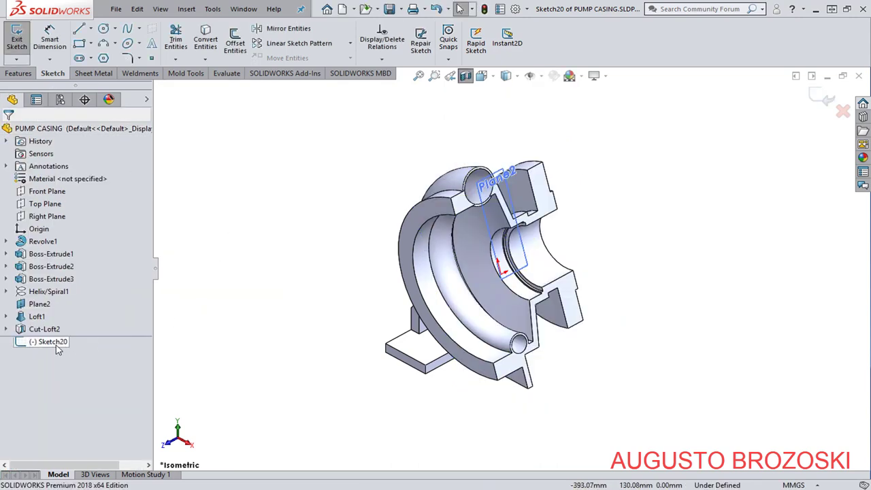
pyautogui.rightClick(58, 347)
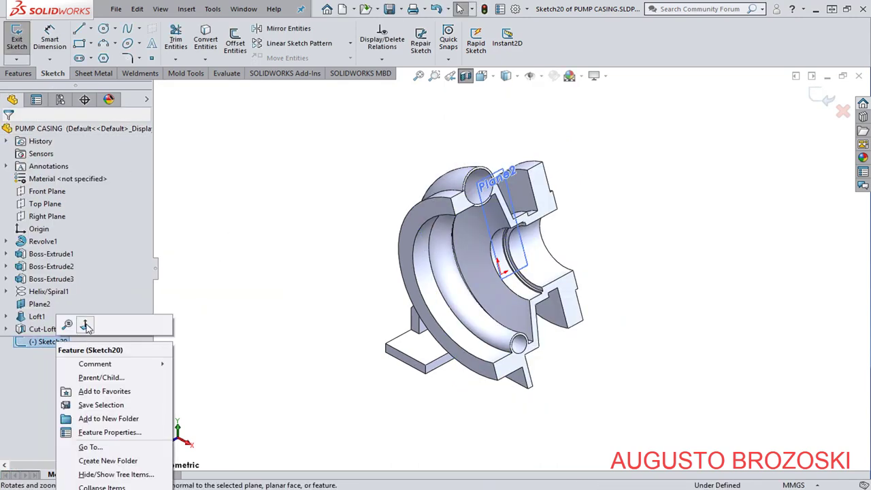
pyautogui.click(85, 326)
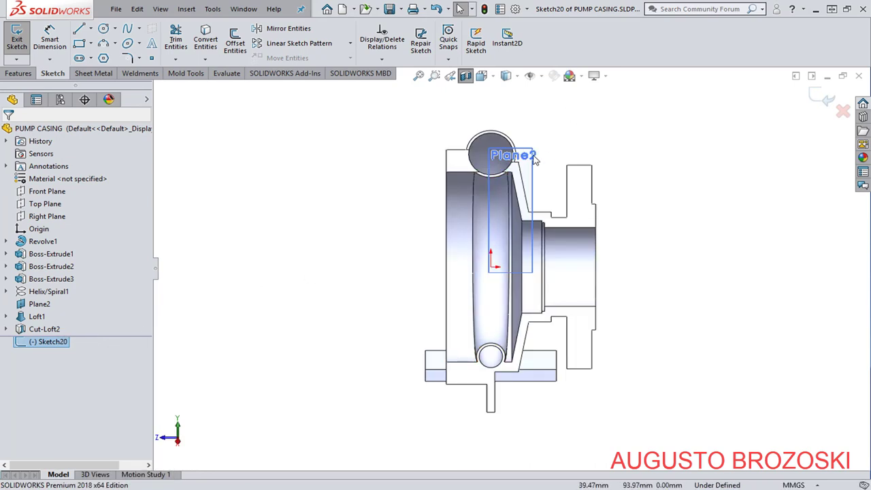
pyautogui.scroll(-5, 534, 158)
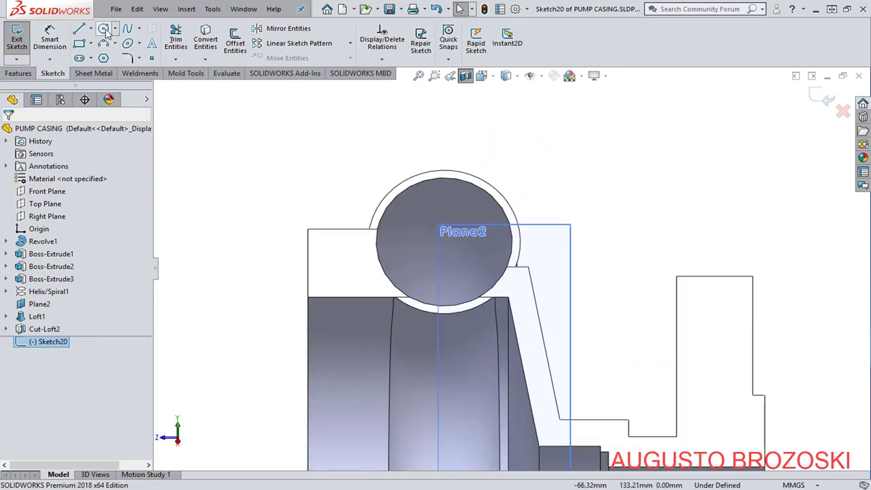
# Draw a circle centred on Plane2's axis in Sketch20.
pyautogui.click(104, 29)
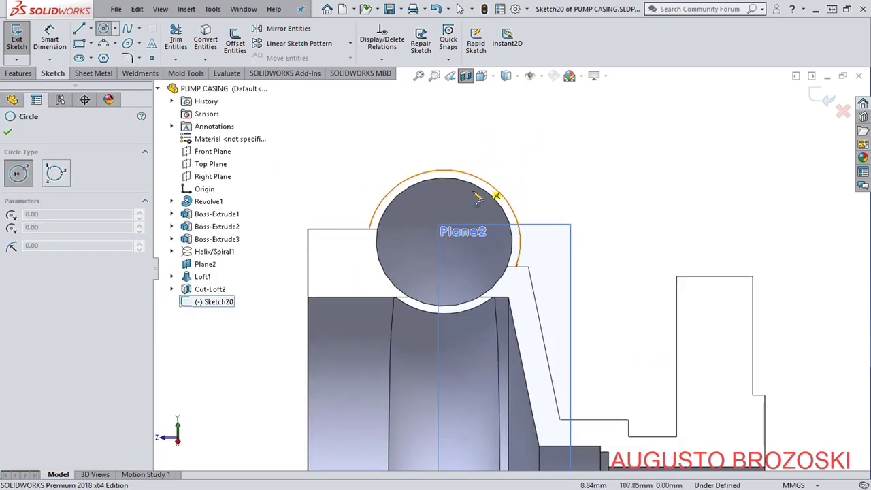
pyautogui.click(443, 240)
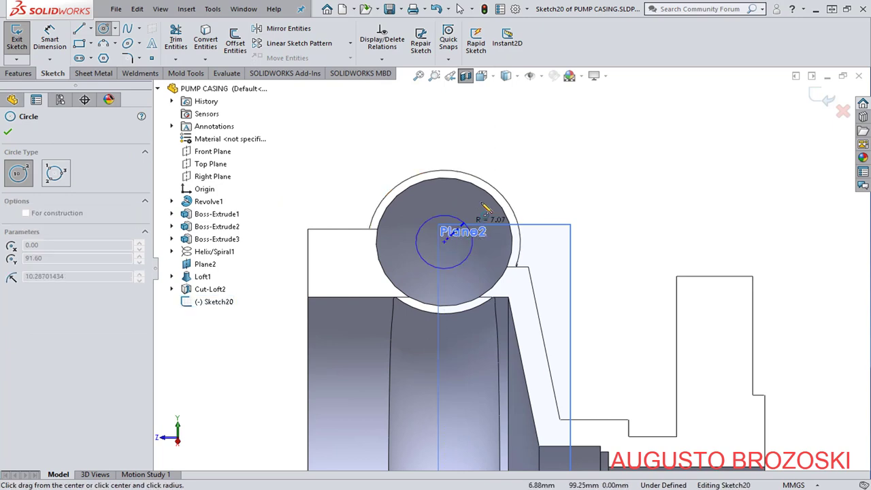
pyautogui.click(503, 150)
pyautogui.press('Escape')
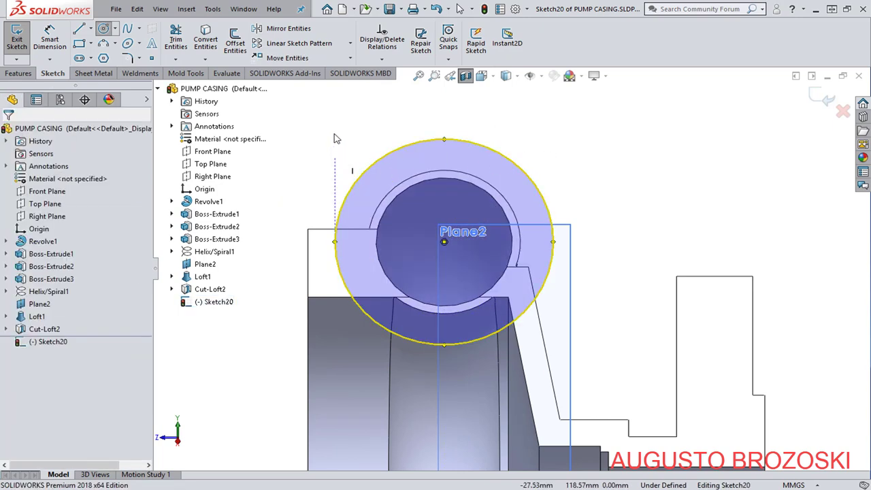
# Dimension the circle's diameter to 38 mm.
pyautogui.click(49, 37)
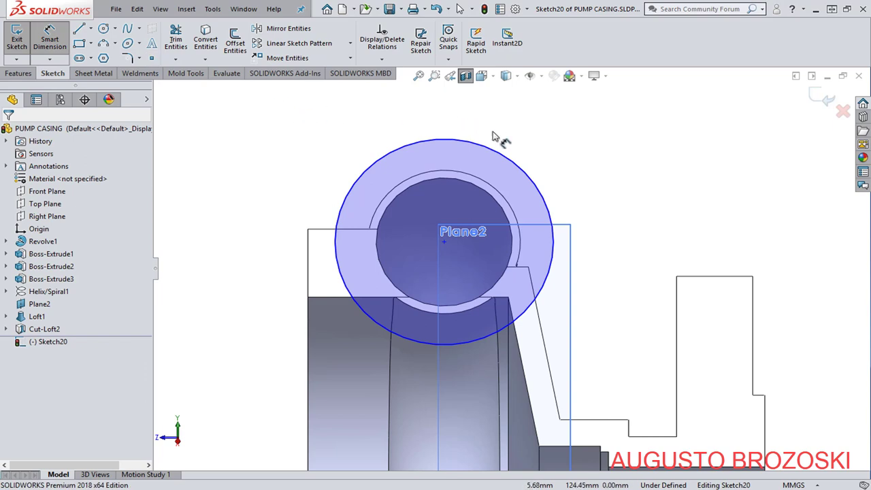
pyautogui.click(504, 156)
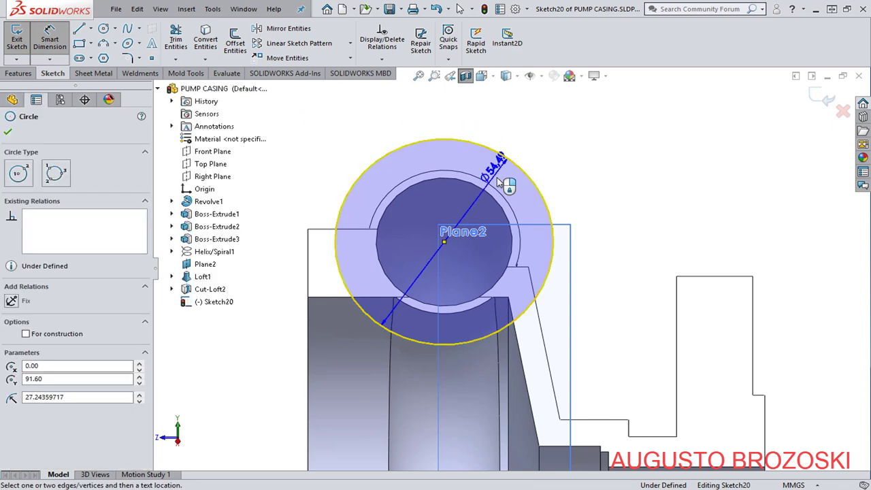
pyautogui.click(476, 216)
pyautogui.write('3')
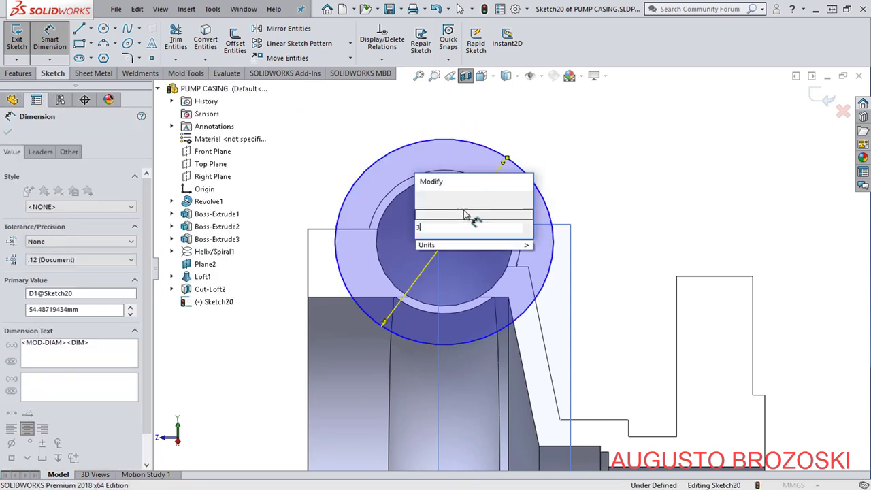
pyautogui.write('8')
pyautogui.press('Return')
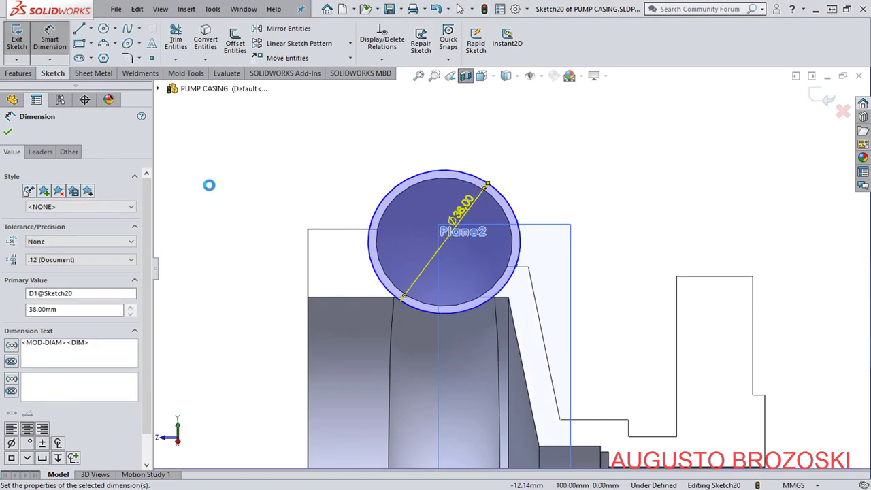
pyautogui.click(8, 131)
pyautogui.press('Escape')
pyautogui.scroll(2, 415, 178)
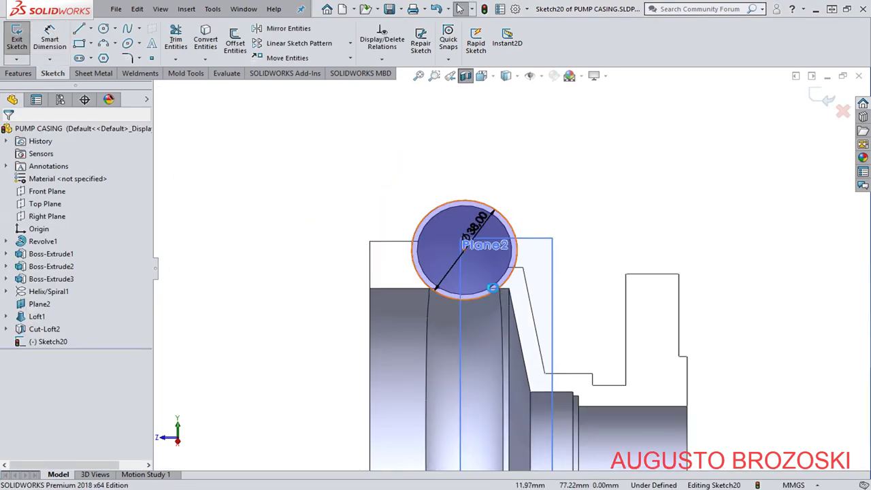
# Select the circle centre and origin, then close the relations panel without adding a relation.
pyautogui.scroll(-3, 491, 287)
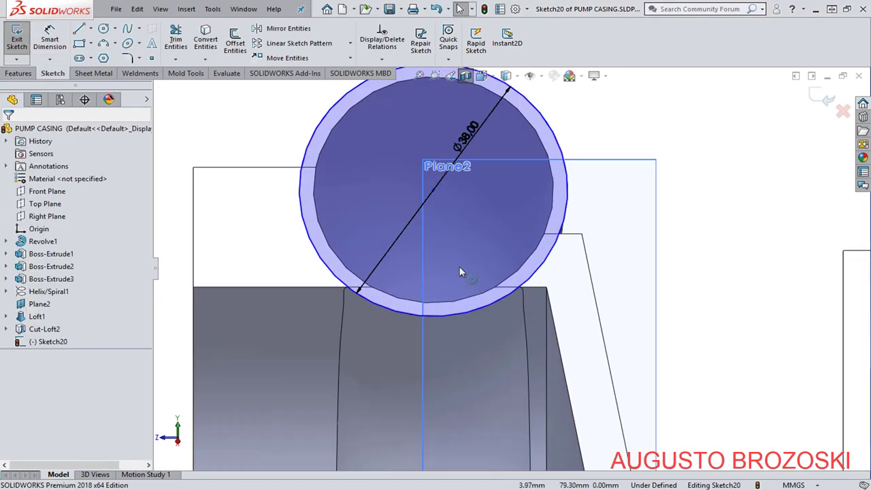
pyautogui.click(432, 190)
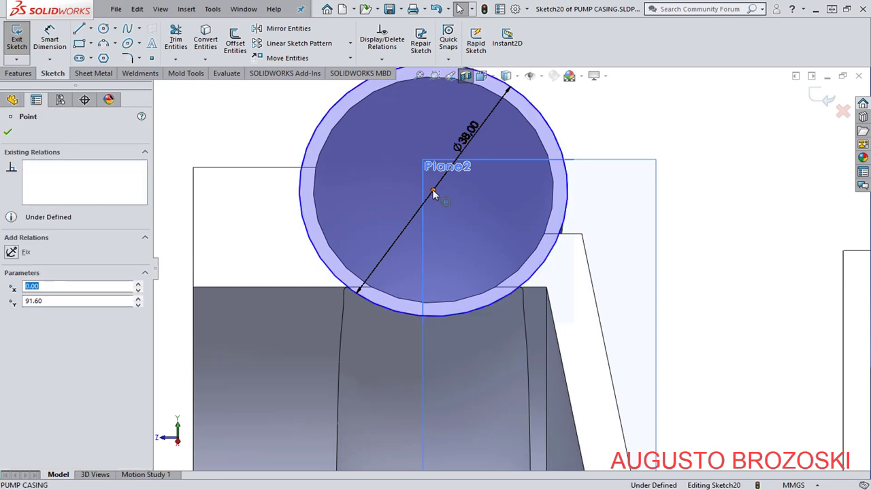
pyautogui.scroll(4, 510, 265)
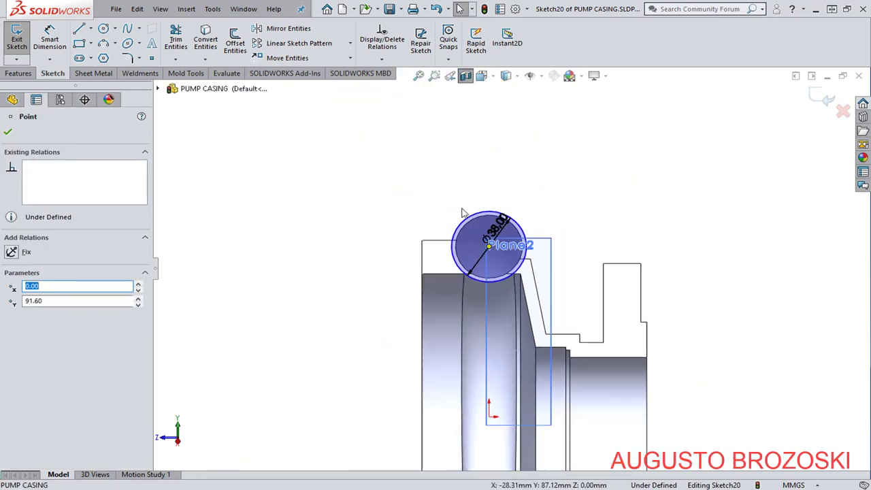
pyautogui.keyDown('ctrl'); pyautogui.click(488, 417); pyautogui.keyUp('ctrl')
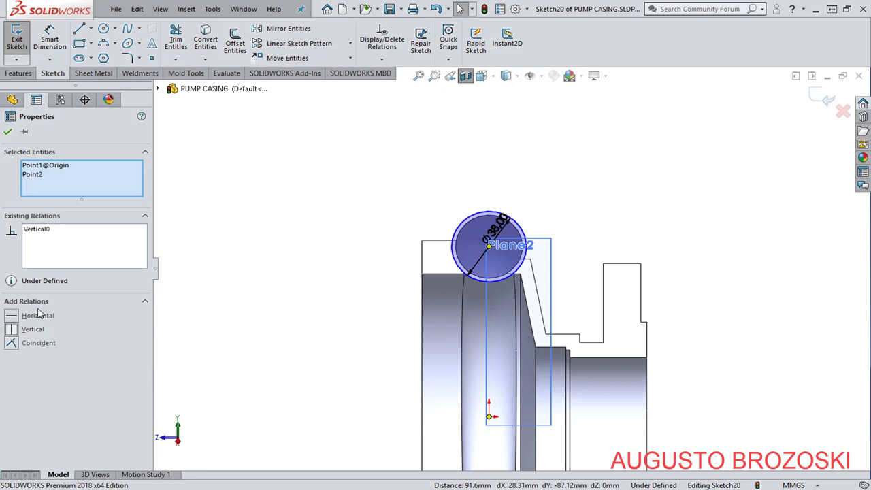
pyautogui.click(8, 133)
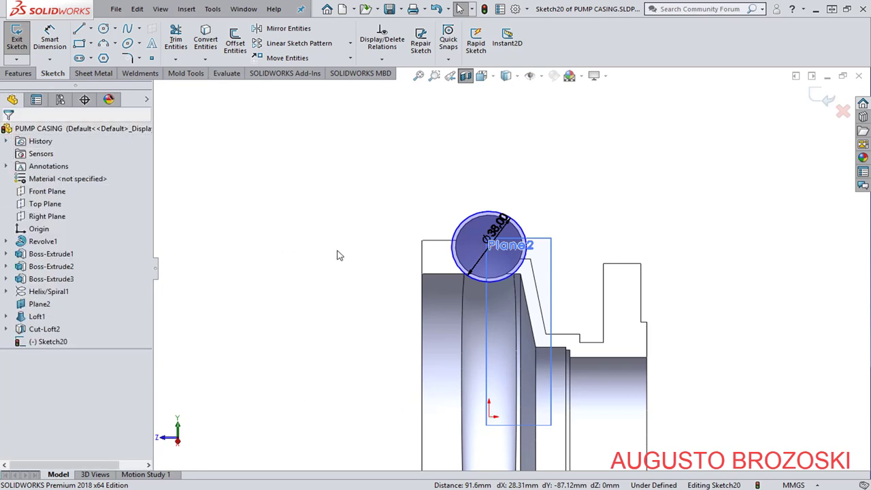
# Dimension the circle centre 91.60 mm vertically from the origin, checking it against the PDF.
pyautogui.click(65, 42)
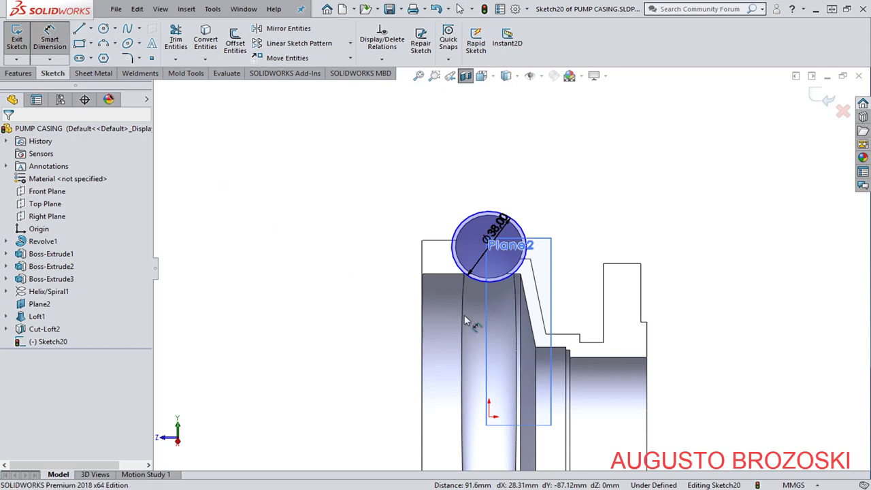
pyautogui.scroll(-5, 488, 246)
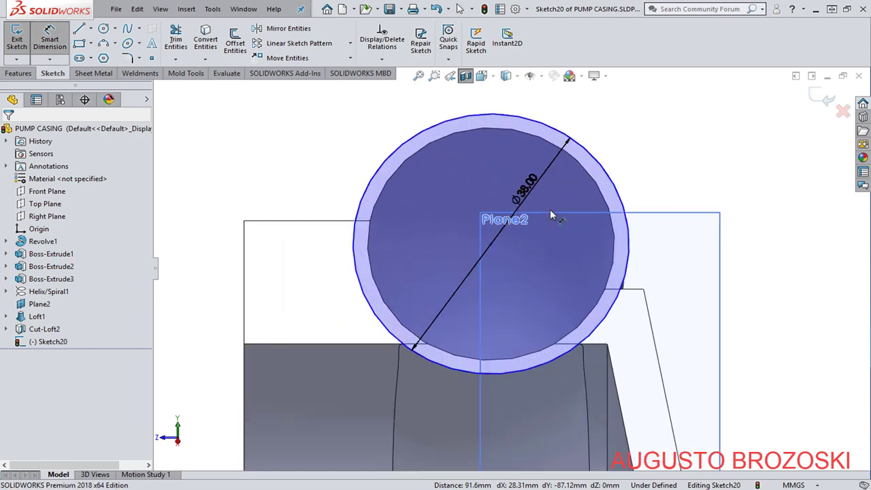
pyautogui.click(494, 250)
pyautogui.scroll(8, 497, 259)
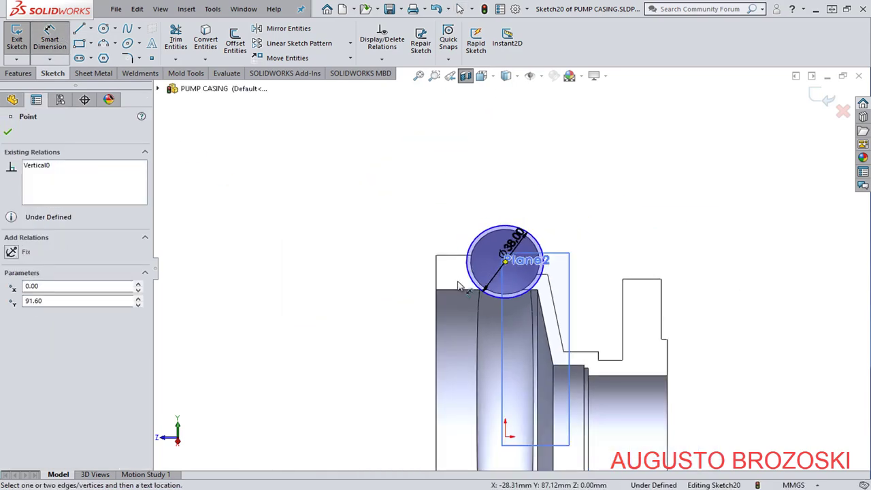
pyautogui.scroll(-5, 507, 368)
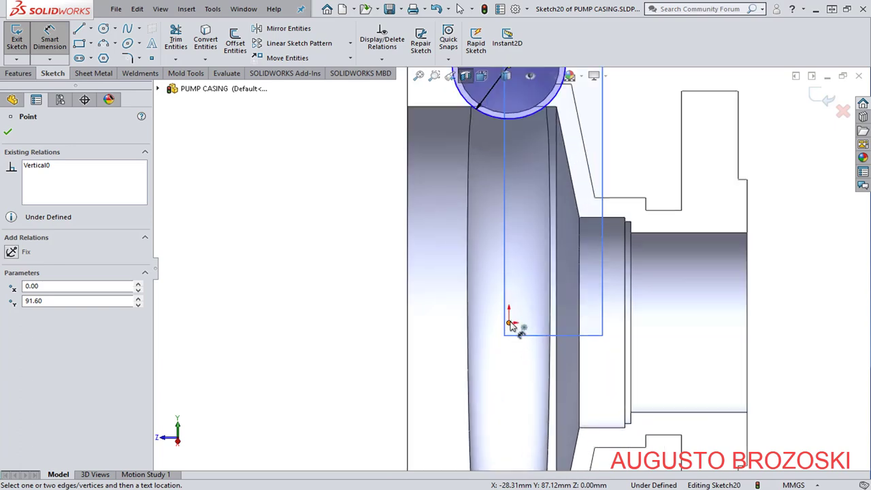
pyautogui.click(512, 326)
pyautogui.click(424, 312)
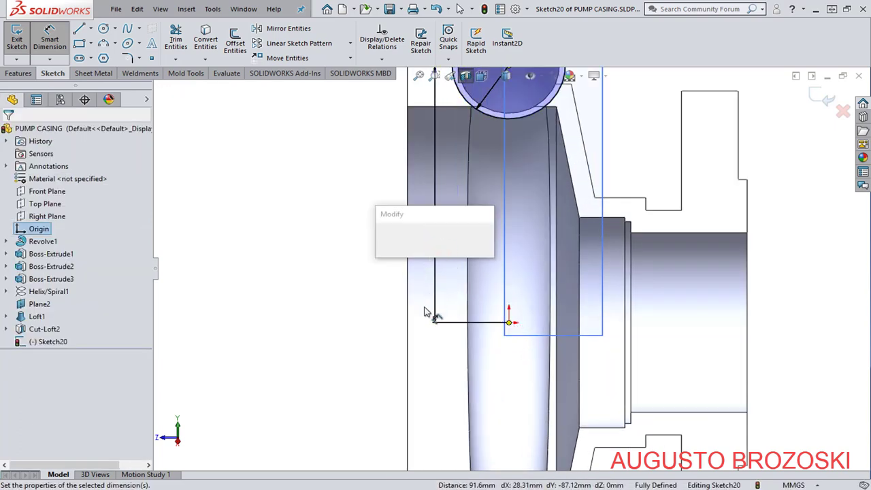
pyautogui.hotkey('alt', 'Tab')
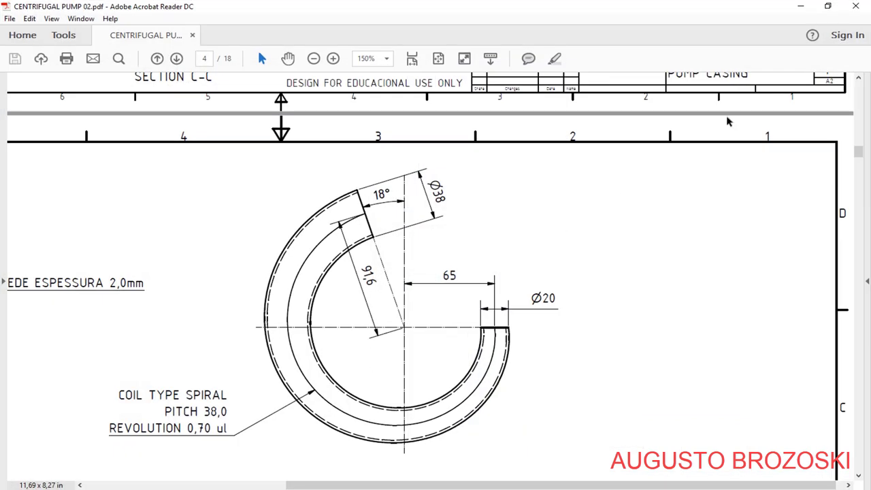
pyautogui.click(800, 8)
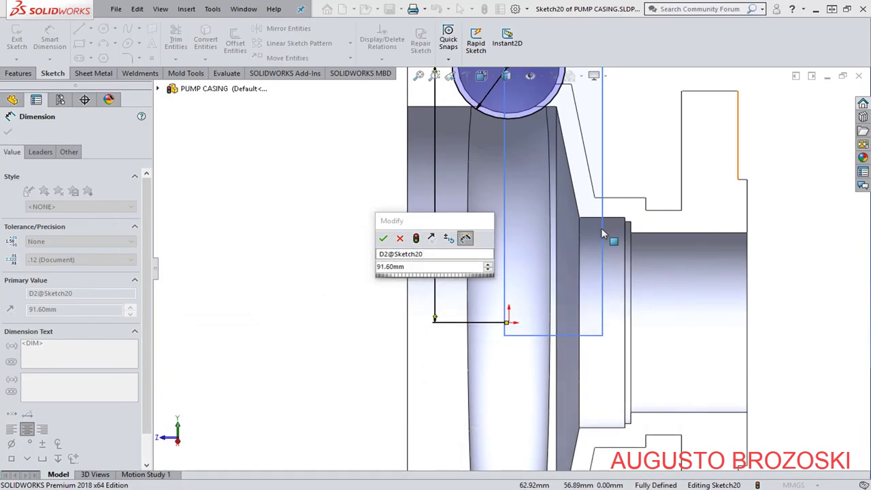
# Accept the 91.60 mm dimension and exit Sketch20.
pyautogui.click(383, 234)
pyautogui.press('f')
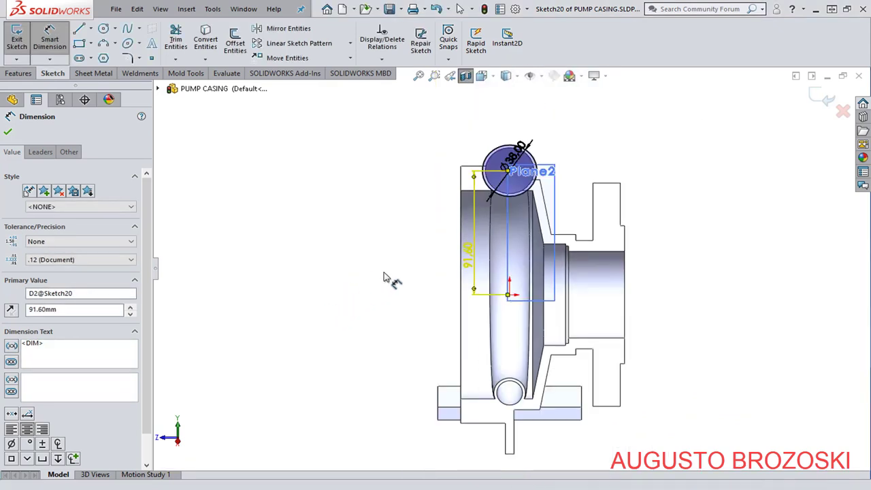
pyautogui.click(8, 134)
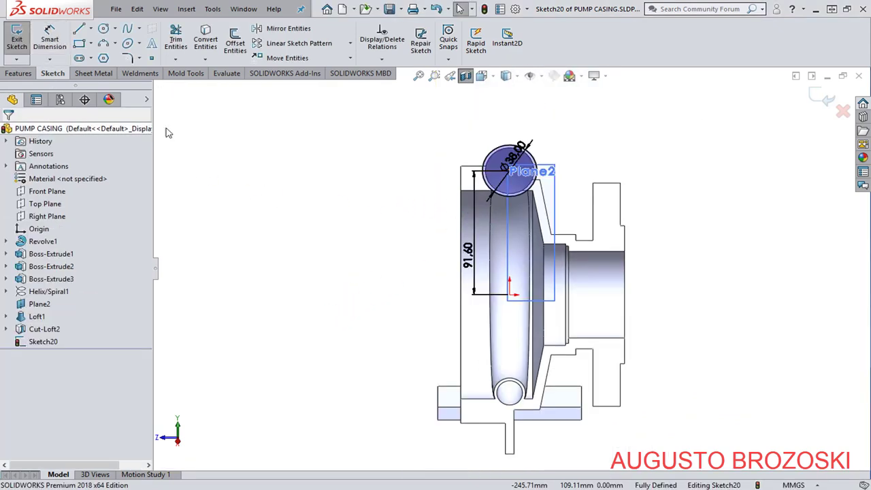
pyautogui.click(825, 99)
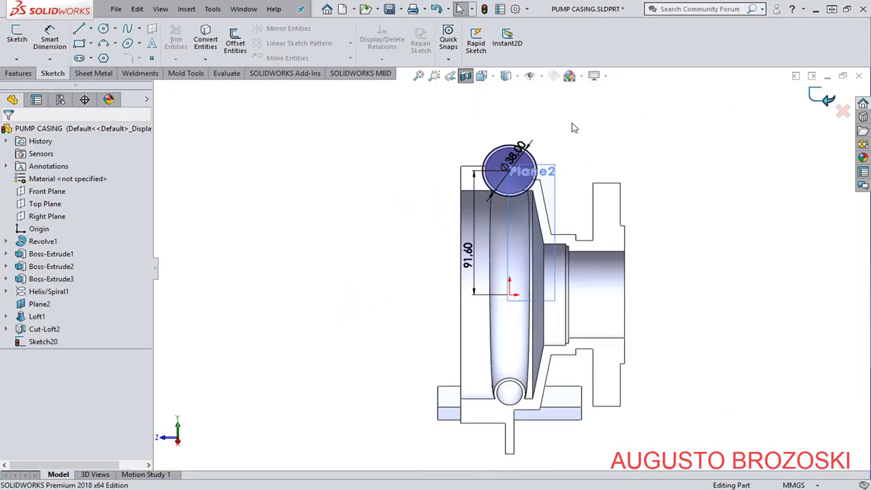
# Turn off the section view and show the casing in isometric orientation.
pyautogui.click(466, 76)
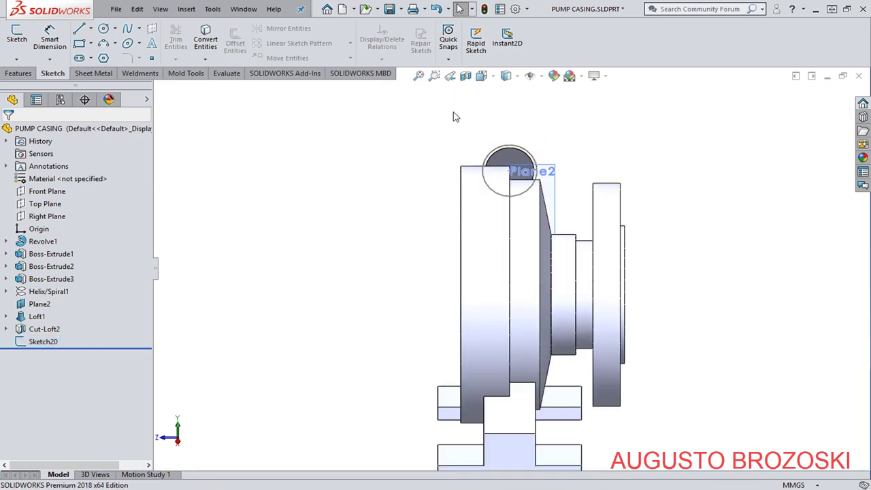
pyautogui.click(481, 75)
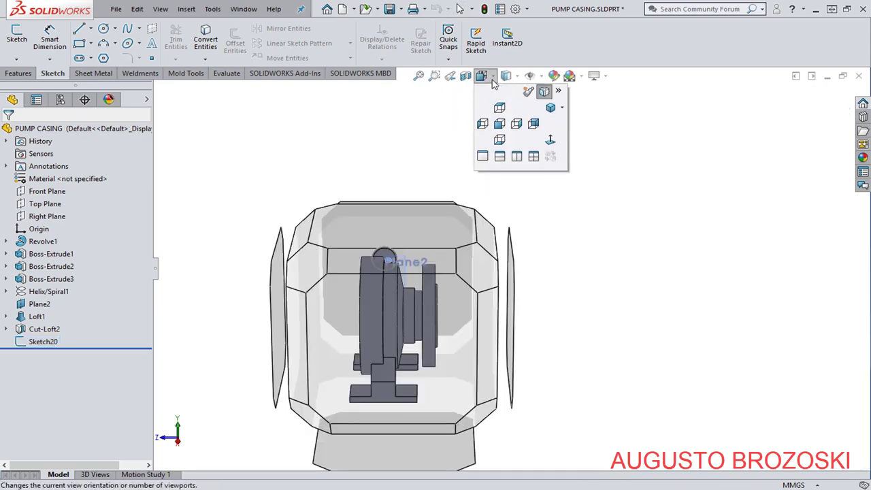
pyautogui.click(550, 109)
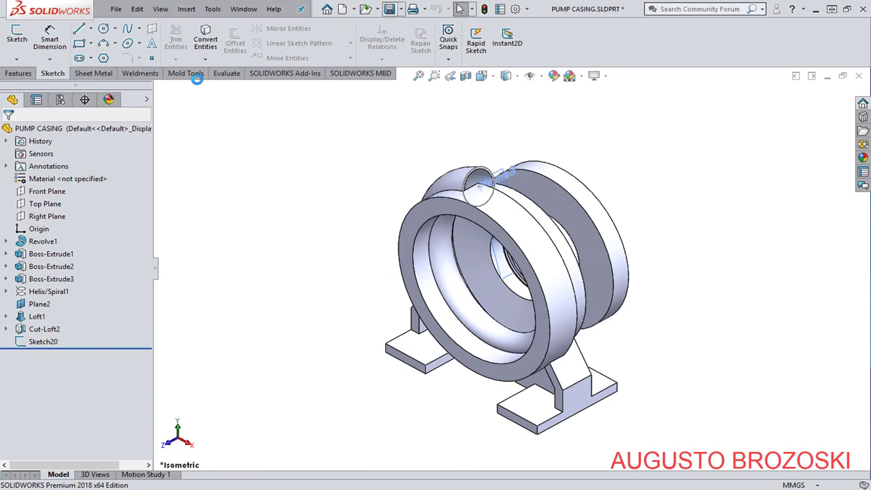
# Check the left and frontal pump views on page 3 of the PDF, then minimise Acrobat.
pyautogui.hotkey('alt', 'Tab')
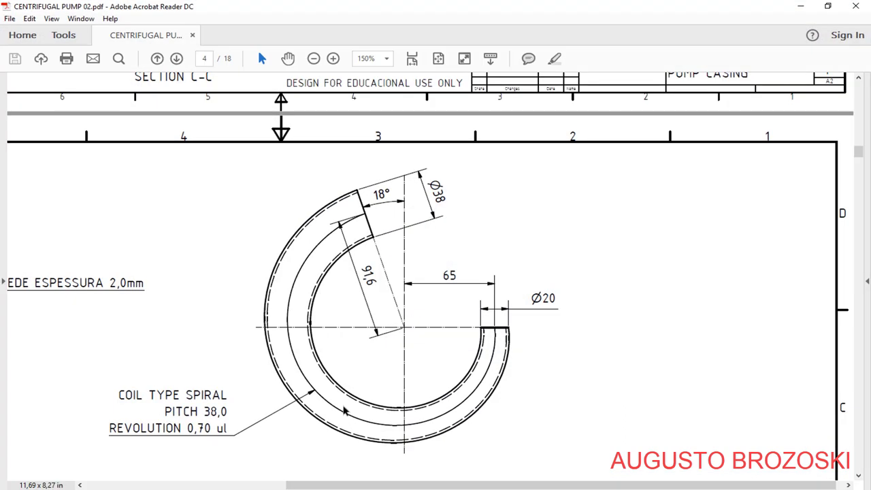
pyautogui.scroll(15, 364, 253)
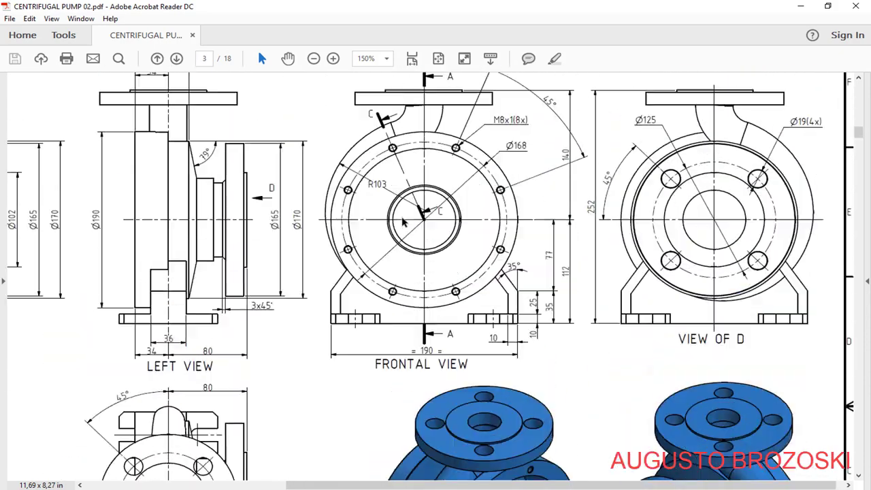
pyautogui.scroll(-3, 418, 235)
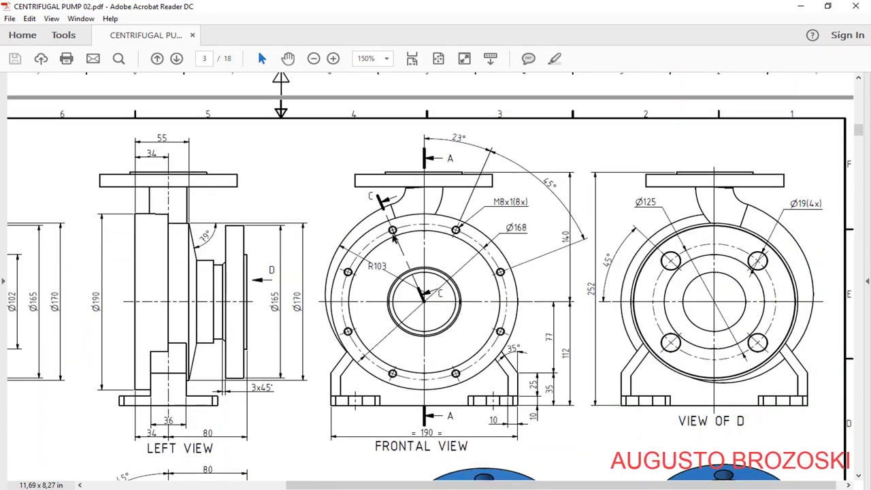
pyautogui.click(803, 8)
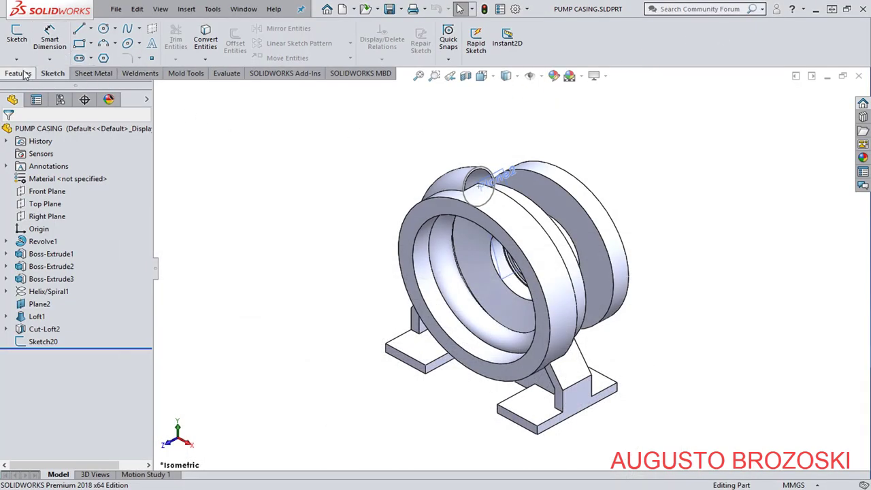
# Start Sketch21 on Front Plane and bring up the Section View settings.
pyautogui.click(22, 43)
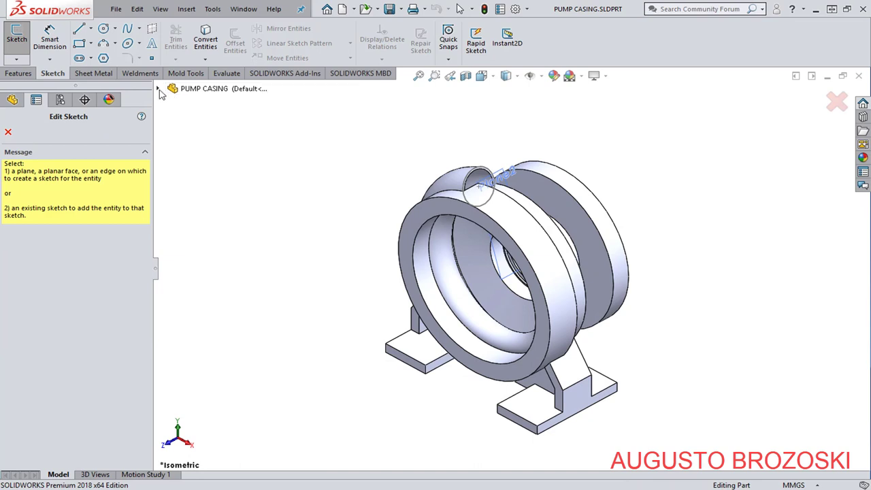
pyautogui.click(158, 90)
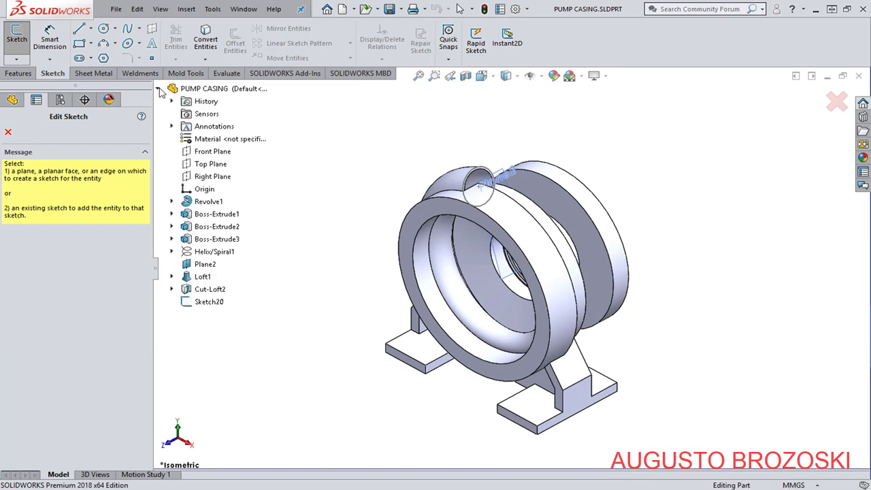
pyautogui.click(213, 151)
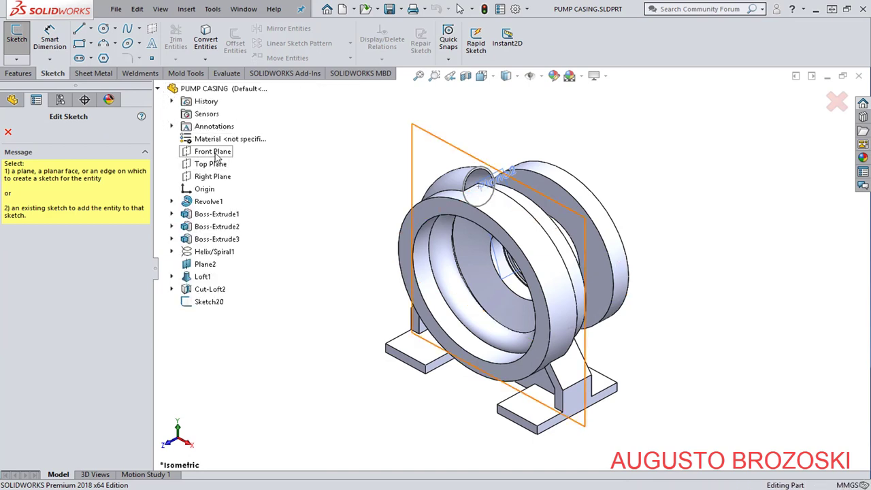
pyautogui.click(466, 76)
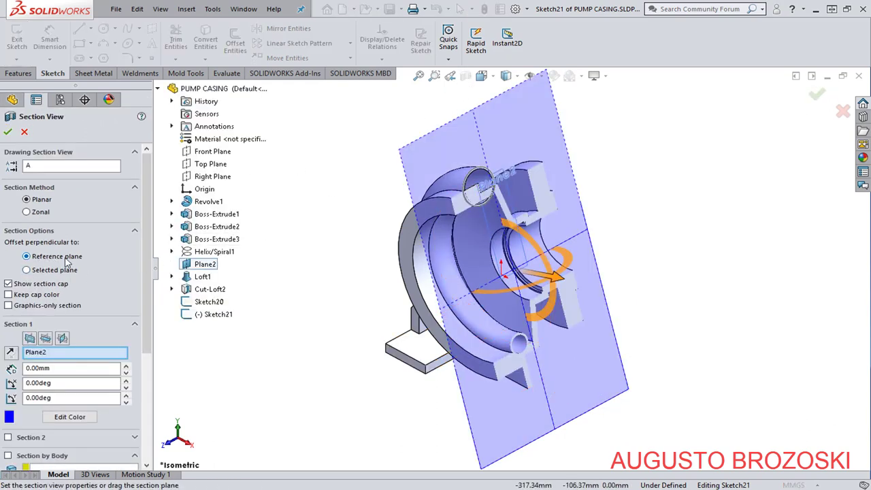
# Section the casing along Front Plane and turn the view normal to Sketch21.
pyautogui.click(30, 339)
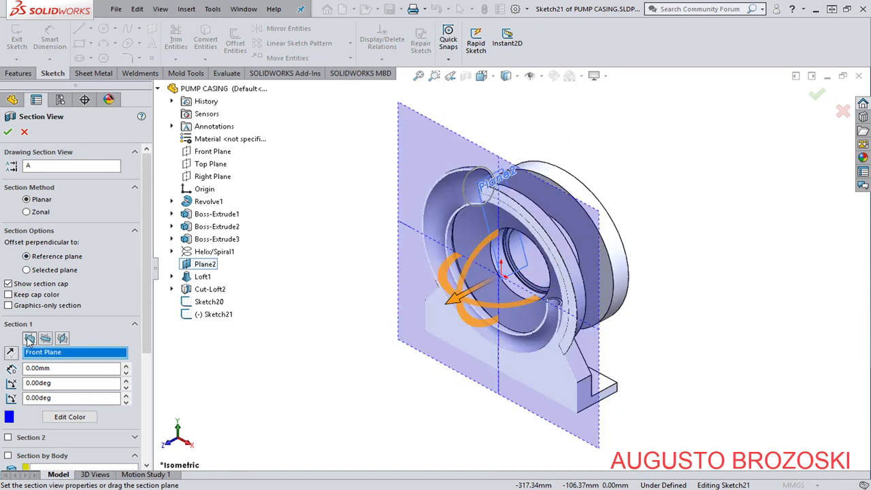
pyautogui.click(7, 133)
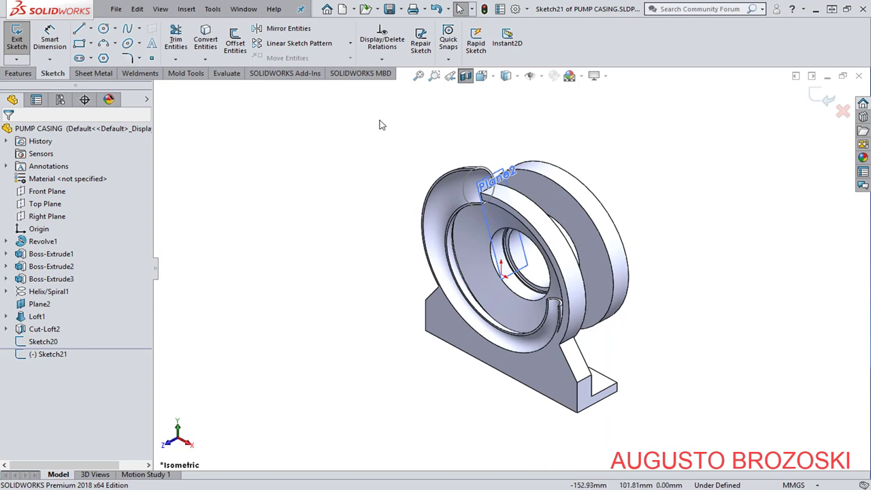
pyautogui.rightClick(83, 353)
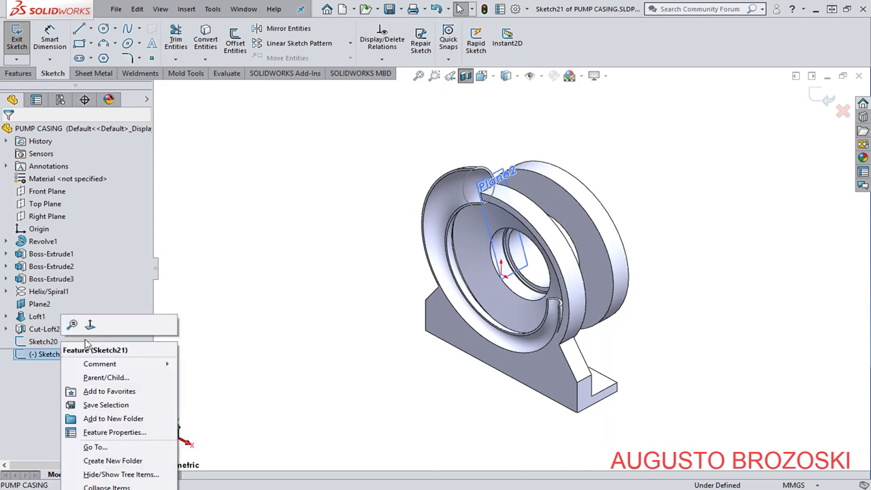
pyautogui.click(91, 326)
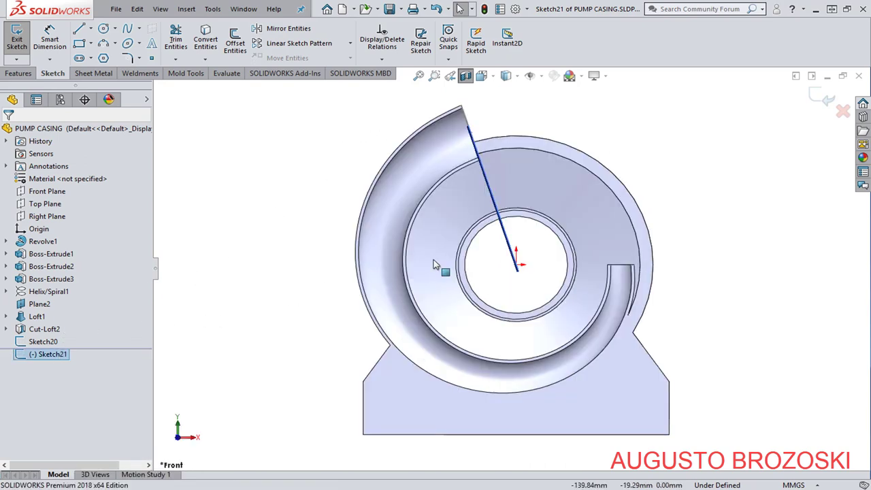
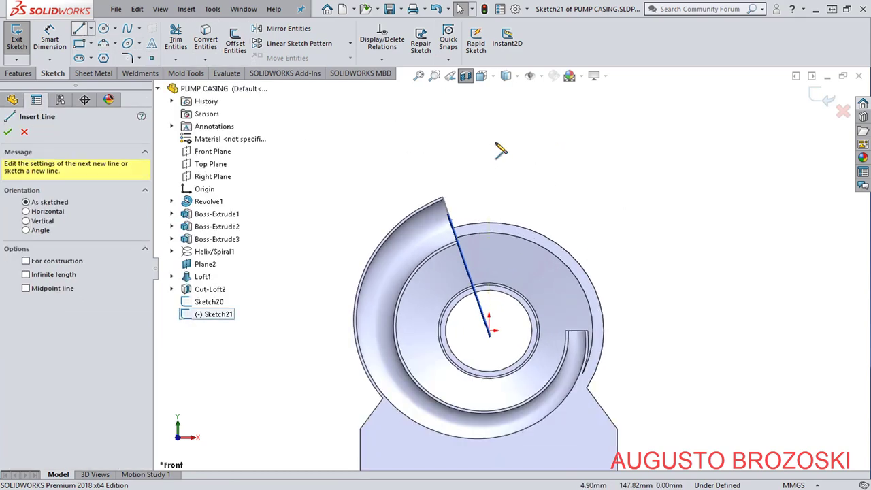
# Sketch a vertical line above the casing and add a Vertical relation between its bottom endpoint and the origin.
pyautogui.click(489, 107)
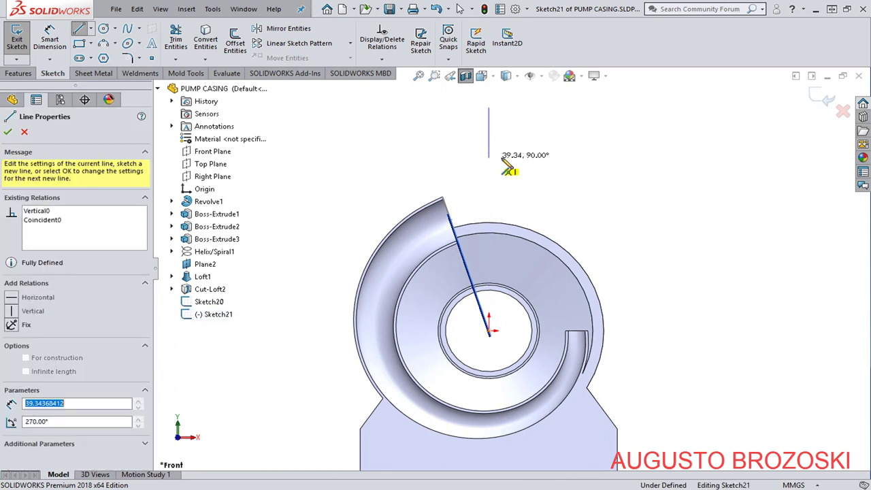
pyautogui.click(514, 164)
pyautogui.press('Escape')
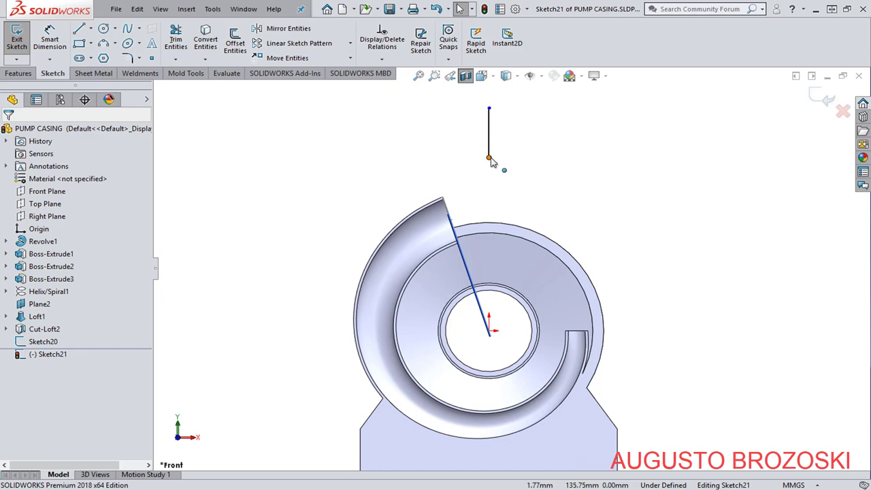
pyautogui.click(488, 158)
pyautogui.keyDown('ctrl'); pyautogui.click(490, 332); pyautogui.keyUp('ctrl')
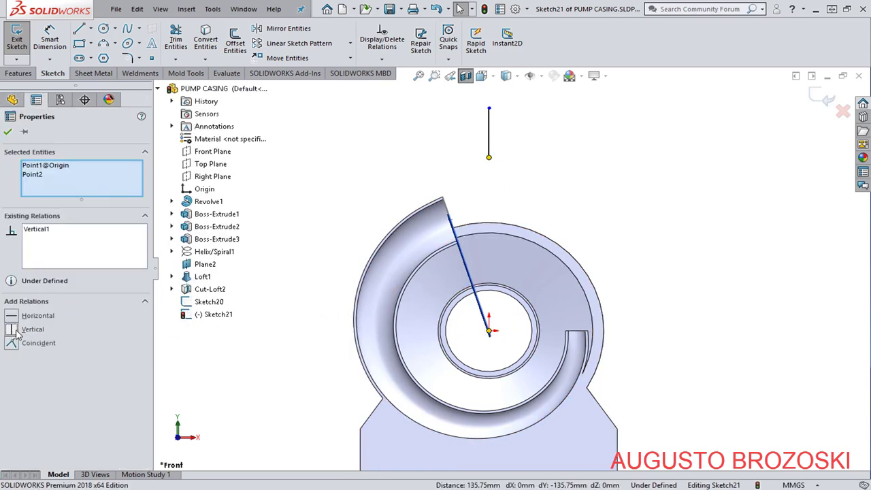
pyautogui.click(8, 132)
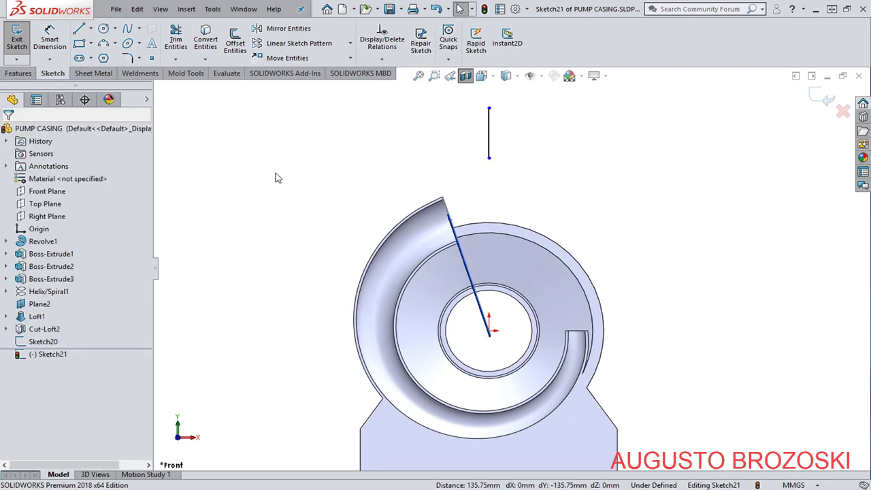
pyautogui.click(104, 43)
pyautogui.scroll(-4, 483, 192)
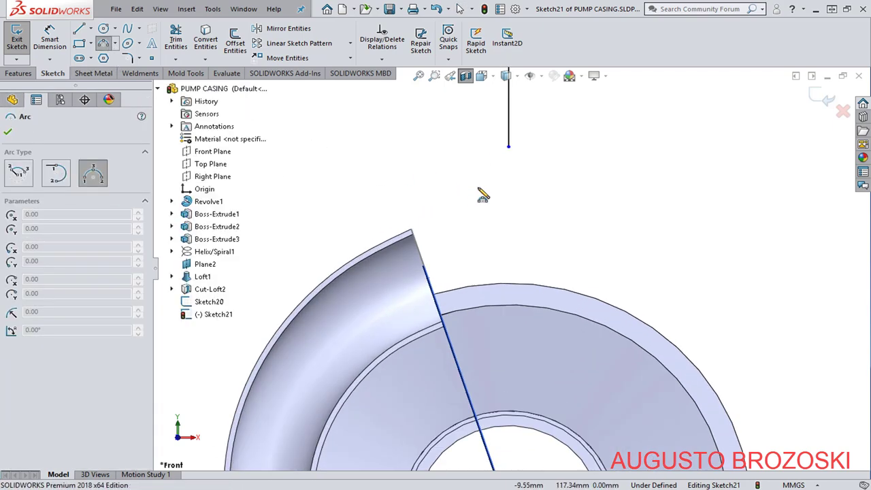
# Draw a three-point arc from beside the vertical line to the volute edge's corner.
pyautogui.click(490, 124)
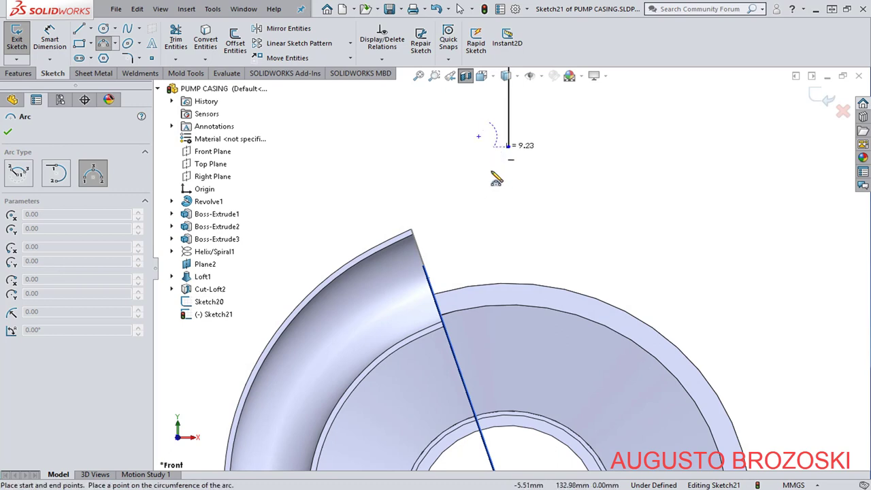
pyautogui.click(426, 276)
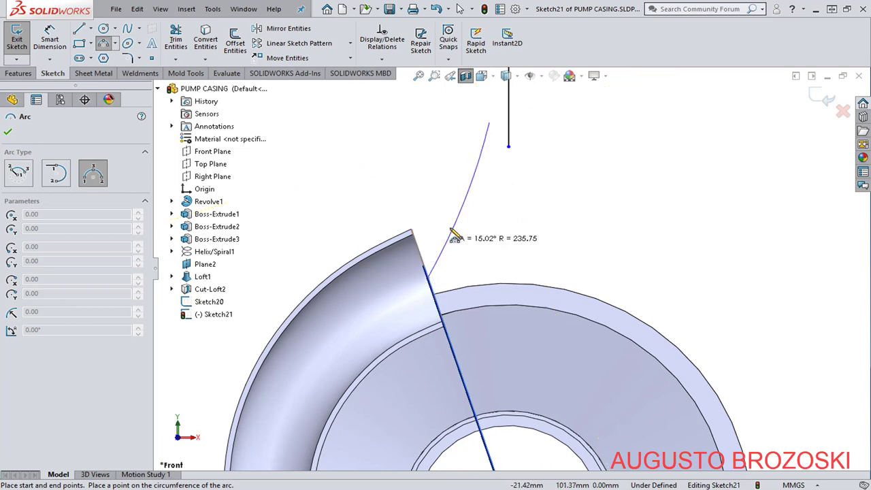
pyautogui.click(495, 229)
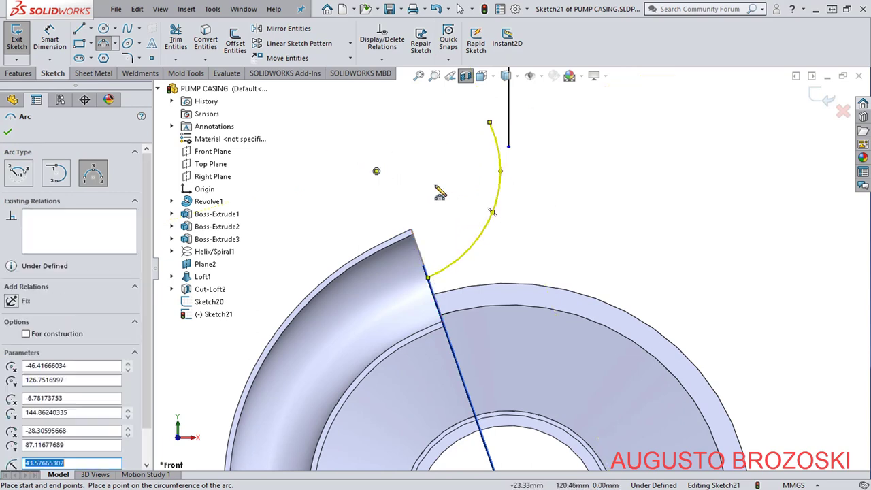
pyautogui.press('Escape')
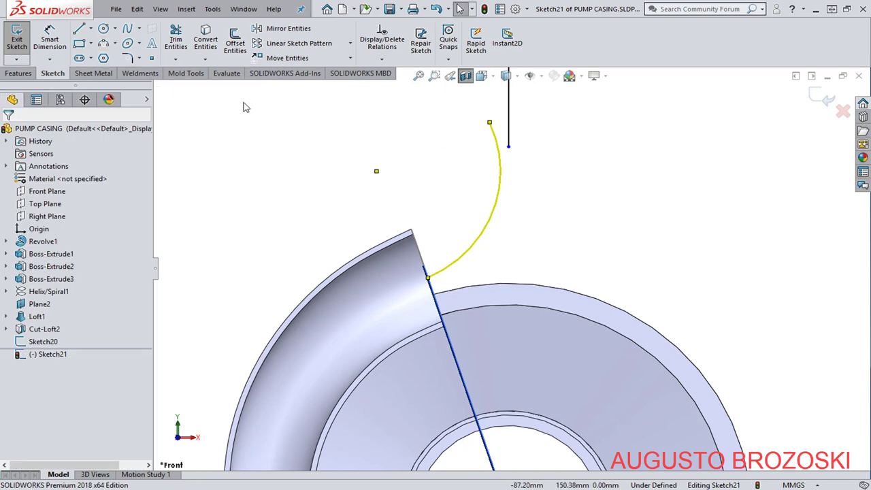
# Add a Tangent relation between the arc and the vertical line.
pyautogui.click(495, 139)
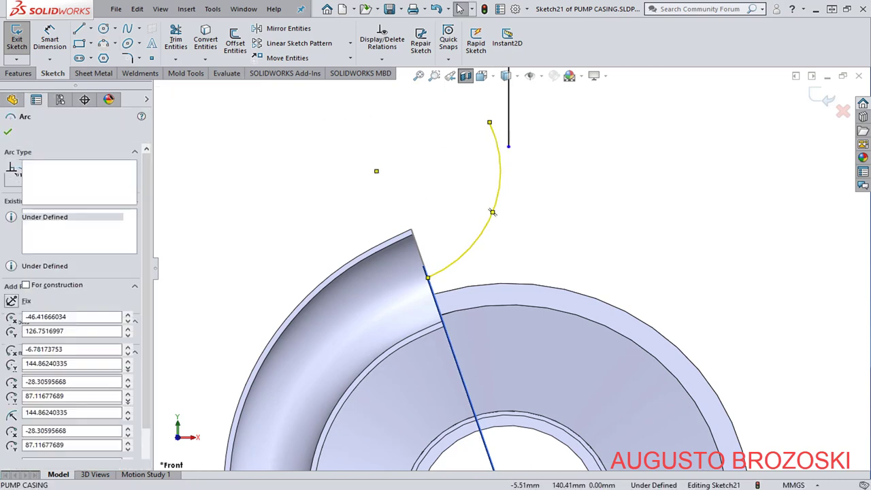
pyautogui.keyDown('ctrl'); pyautogui.click(509, 136); pyautogui.keyUp('ctrl')
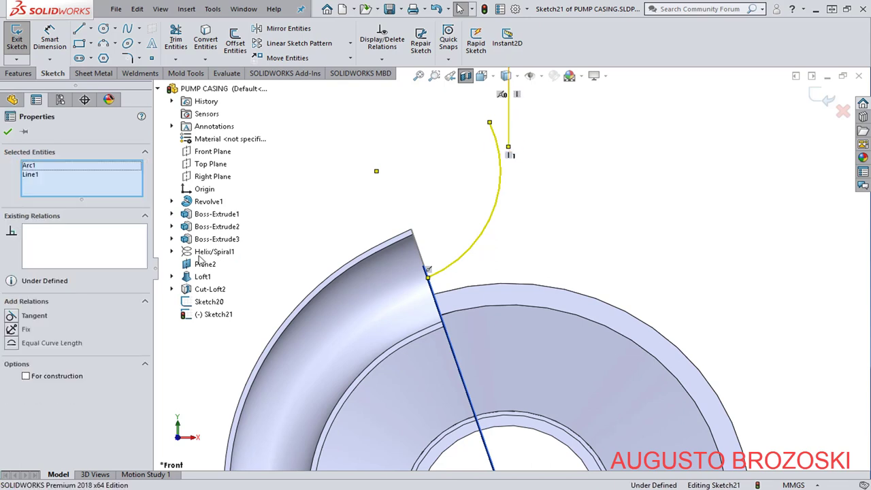
pyautogui.click(11, 317)
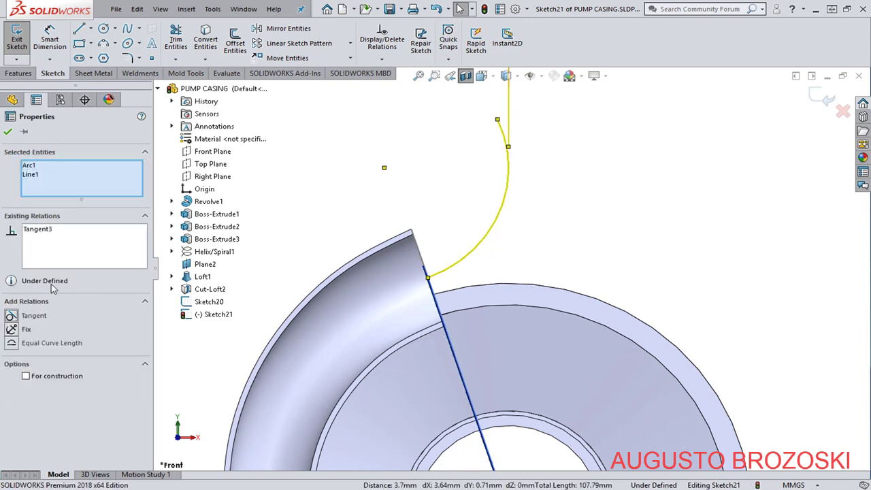
pyautogui.click(8, 132)
pyautogui.scroll(-3, 339, 129)
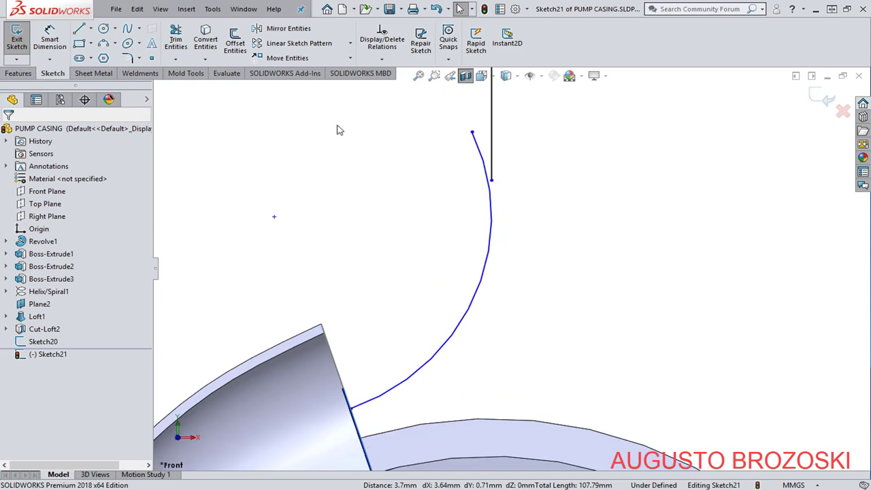
# Extend the vertical line down until it meets the arc.
pyautogui.click(176, 61)
pyautogui.click(191, 87)
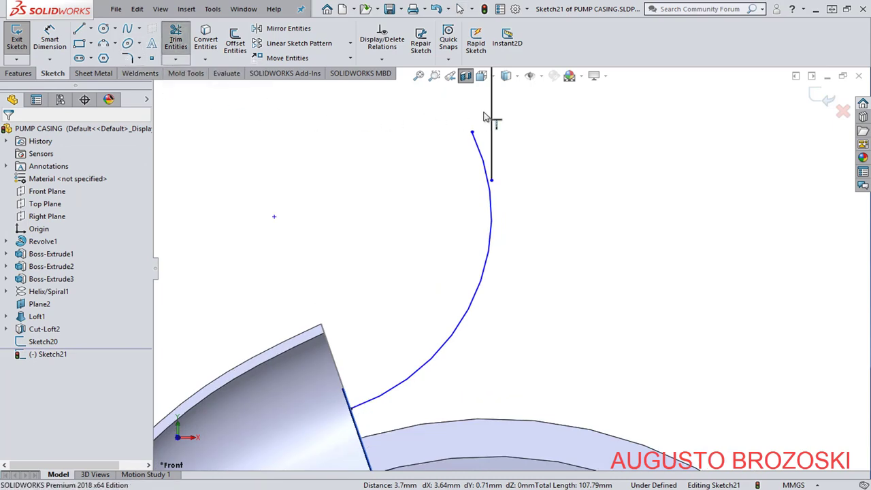
pyautogui.click(500, 149)
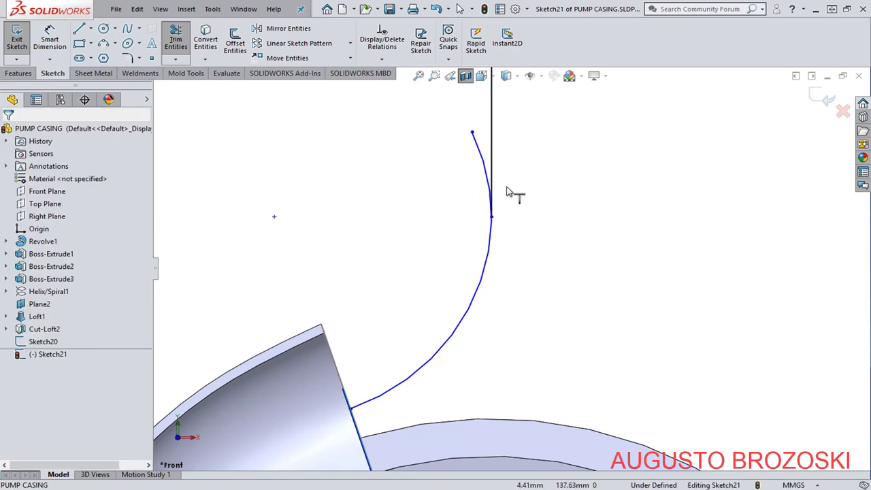
# Power-trim away the arc's tip above the line junction.
pyautogui.click(178, 42)
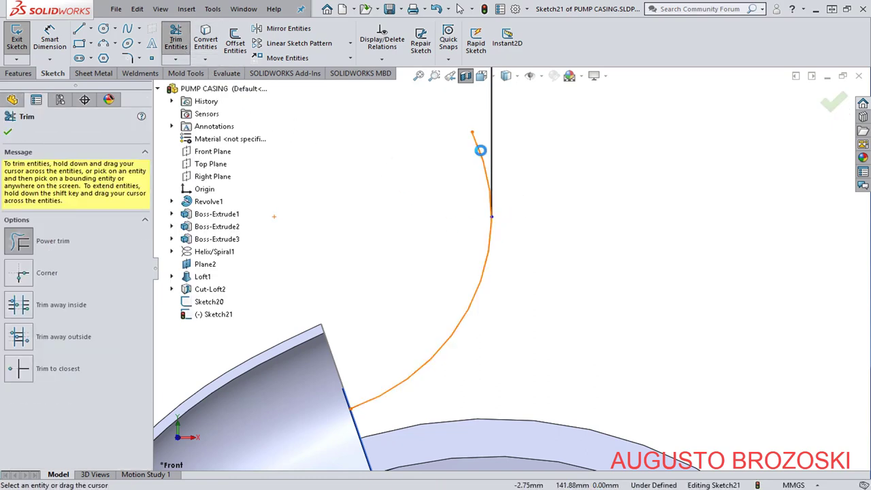
pyautogui.moveTo(481, 170); pyautogui.dragTo(405, 203)
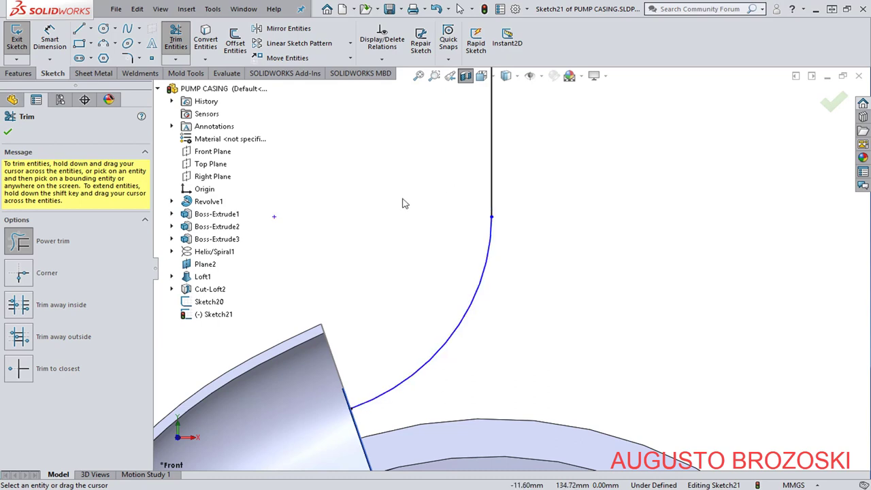
pyautogui.scroll(8, 469, 215)
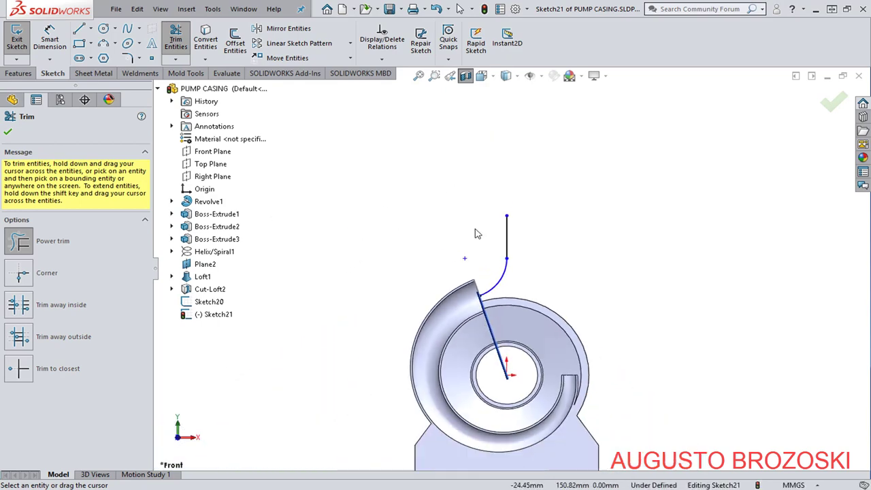
# Dimension the origin to the line's top endpoint, checking the pump reference drawing for the value.
pyautogui.click(50, 42)
pyautogui.click(479, 155)
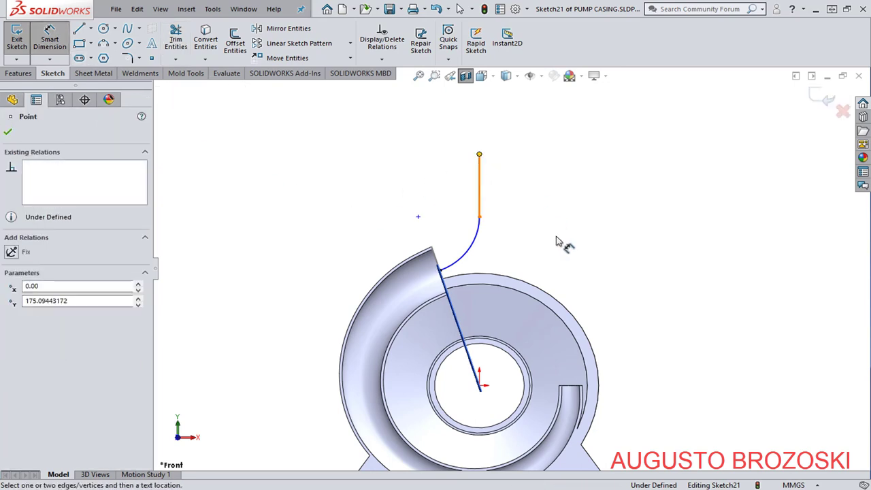
pyautogui.click(480, 386)
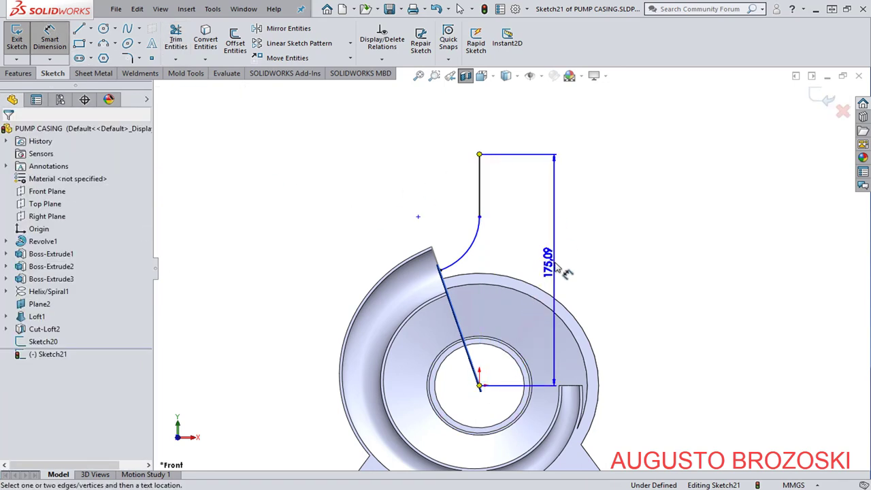
pyautogui.click(562, 310)
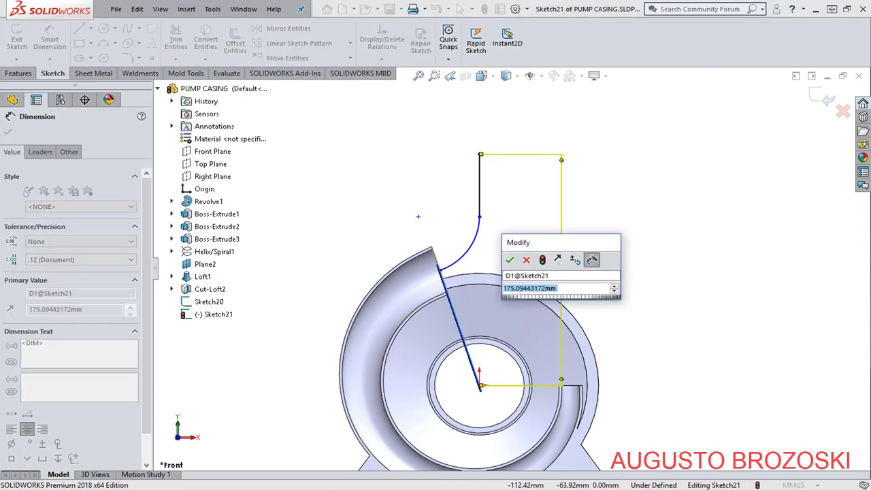
pyautogui.hotkey('alt', 'Tab')
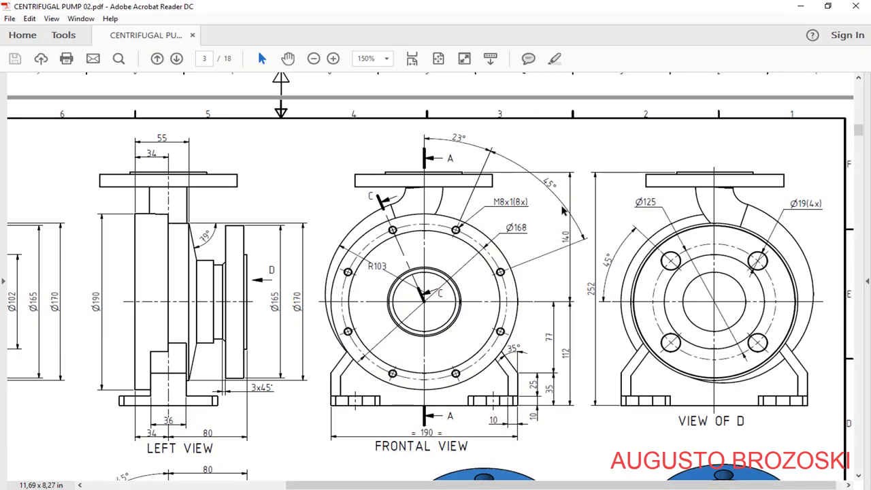
pyautogui.click(800, 6)
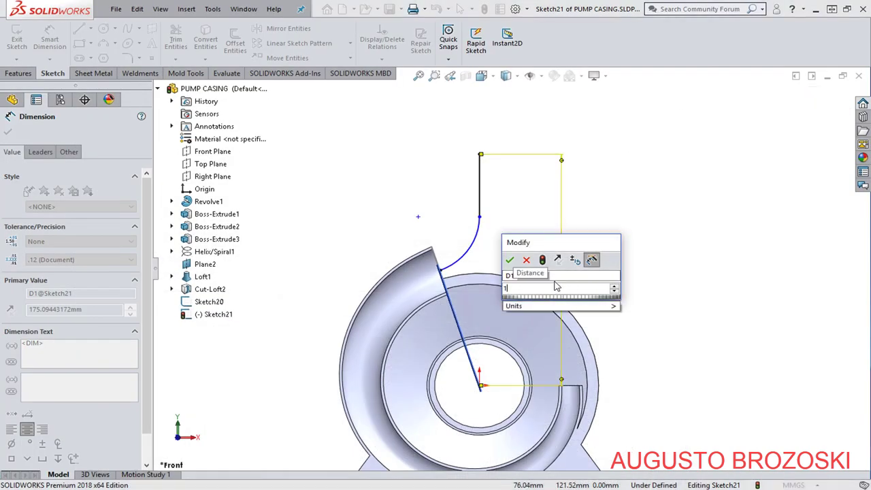
# Set the height dimension to 150 mm and dimension the arc radius to 38 mm.
pyautogui.press('Return')
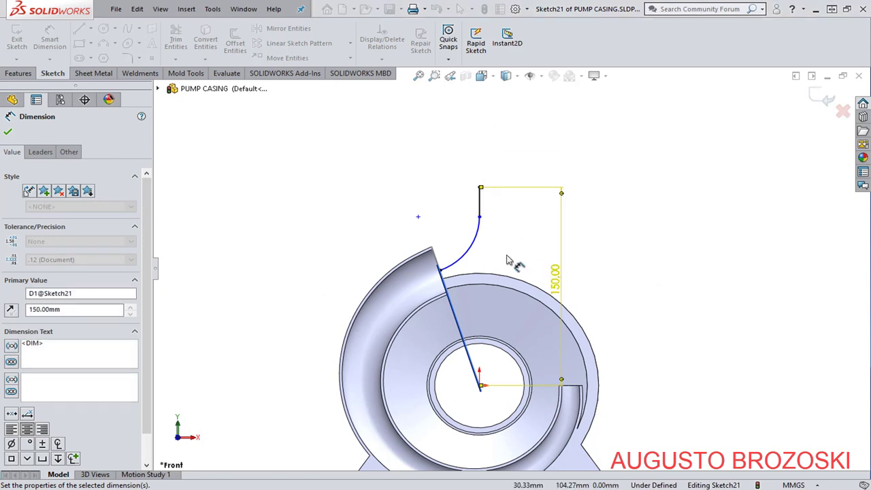
pyautogui.scroll(-3, 463, 242)
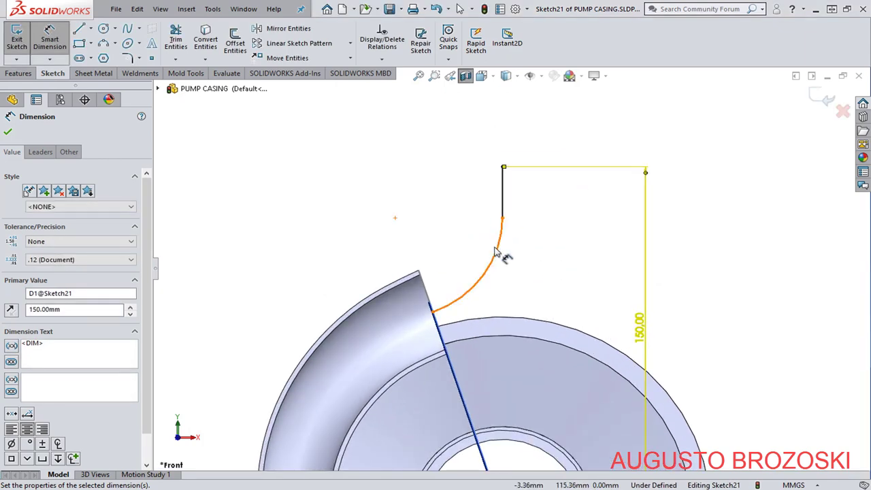
pyautogui.click(494, 247)
pyautogui.click(457, 257)
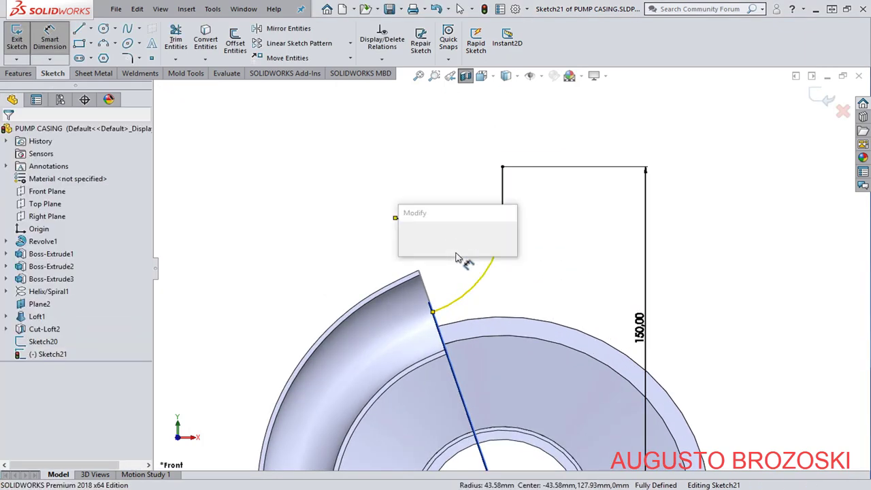
pyautogui.write('3')
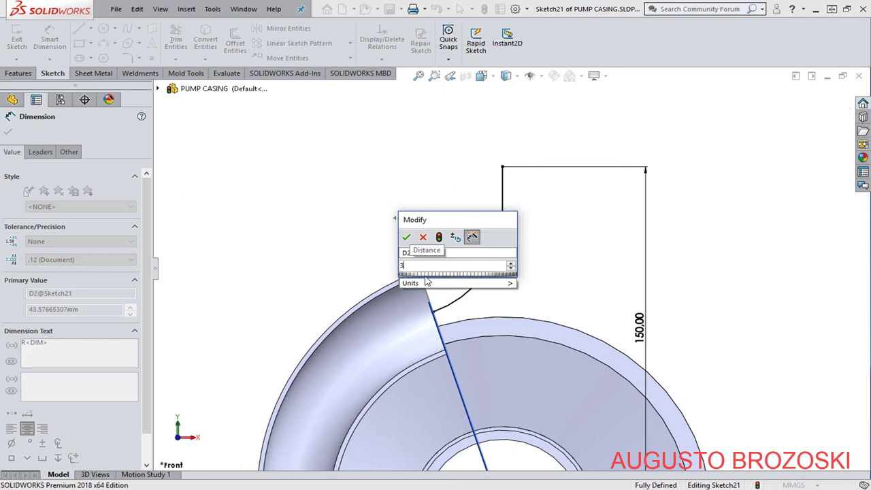
pyautogui.write('8')
pyautogui.press('Return')
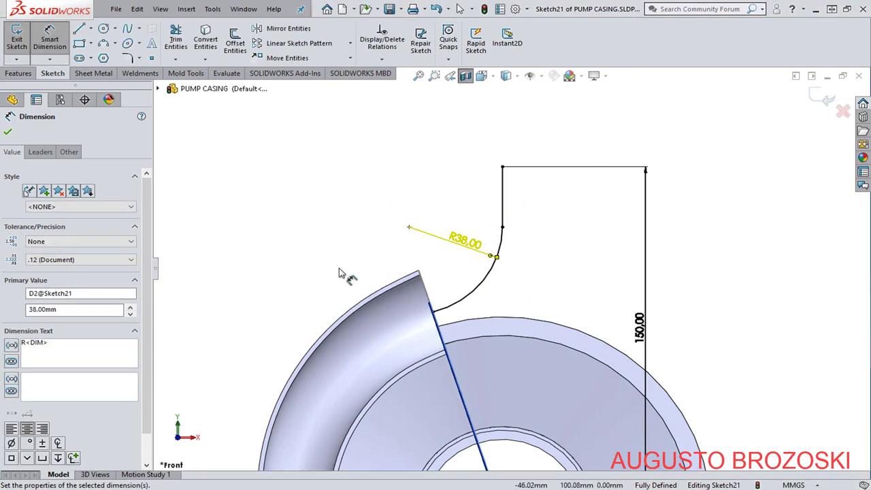
pyautogui.click(8, 133)
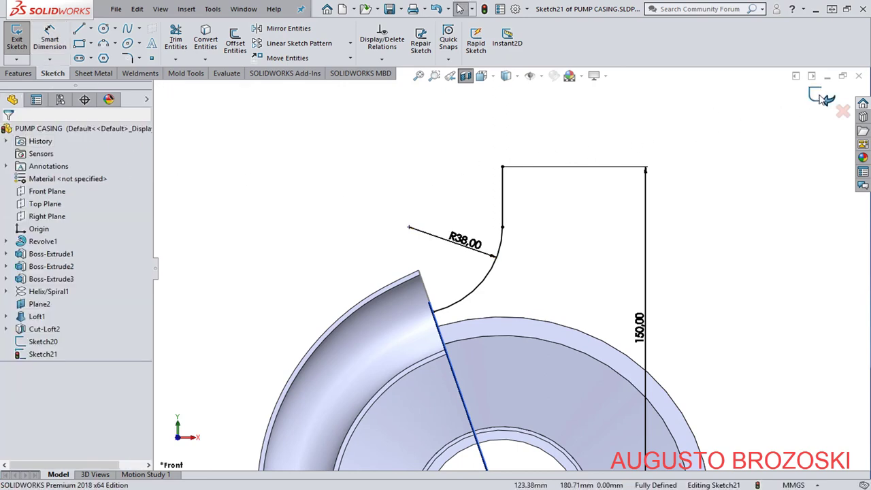
# Exit the sketch and turn the model to the isometric view.
pyautogui.click(823, 99)
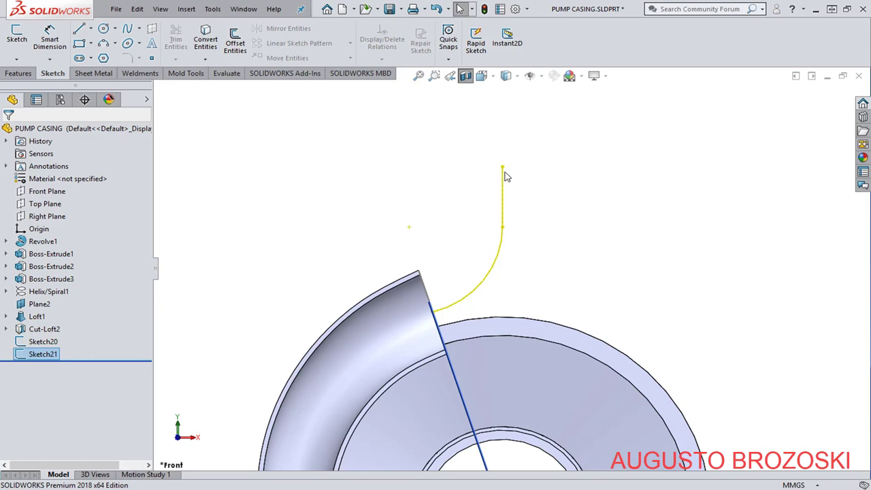
pyautogui.click(481, 76)
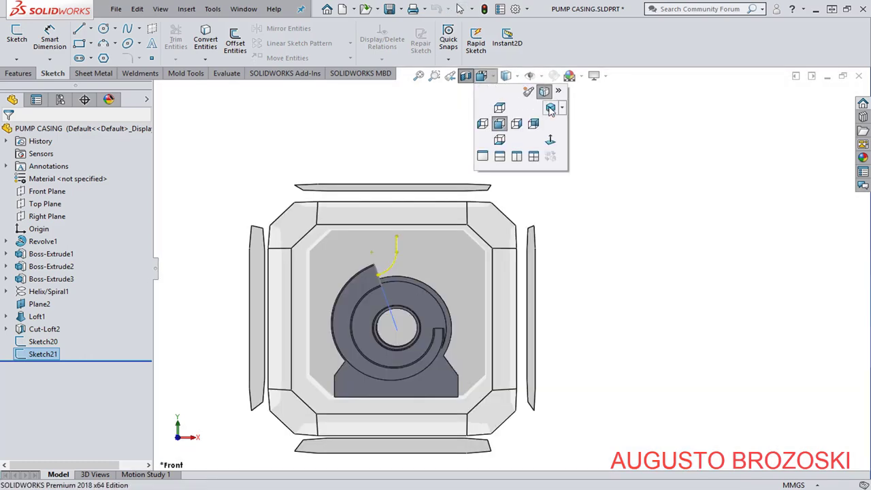
pyautogui.click(522, 105)
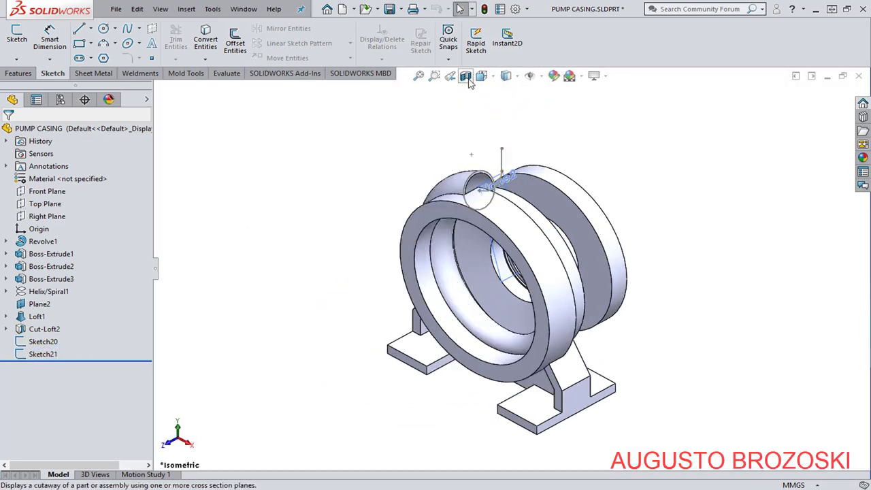
pyautogui.scroll(-5, 476, 170)
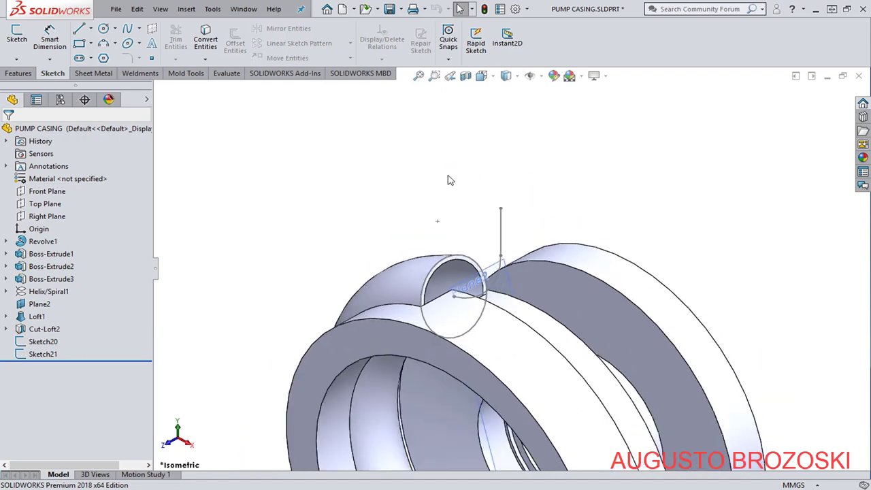
# Create a Swept Boss/Base with Sketch20 as profile and Sketch21 as path.
pyautogui.click(19, 72)
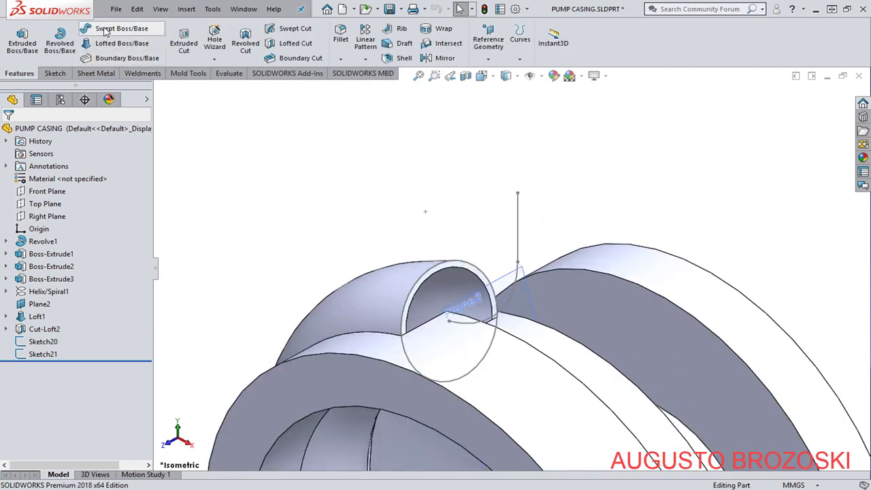
pyautogui.click(109, 29)
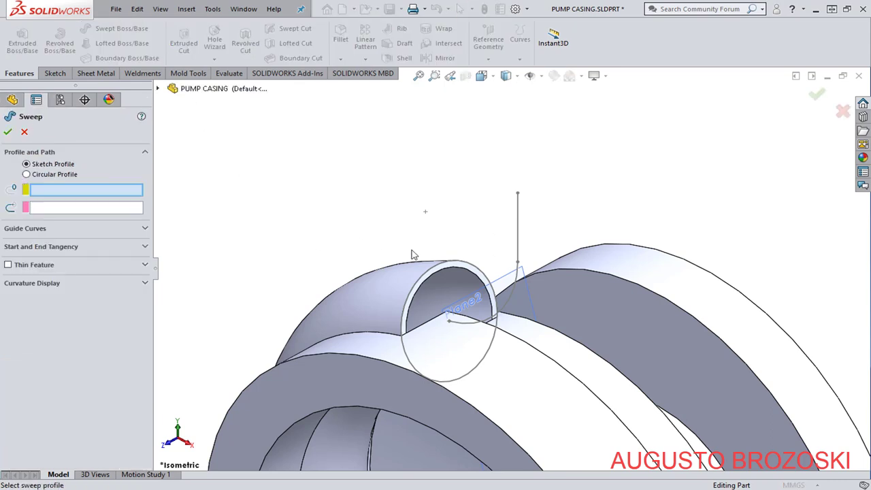
pyautogui.click(445, 263)
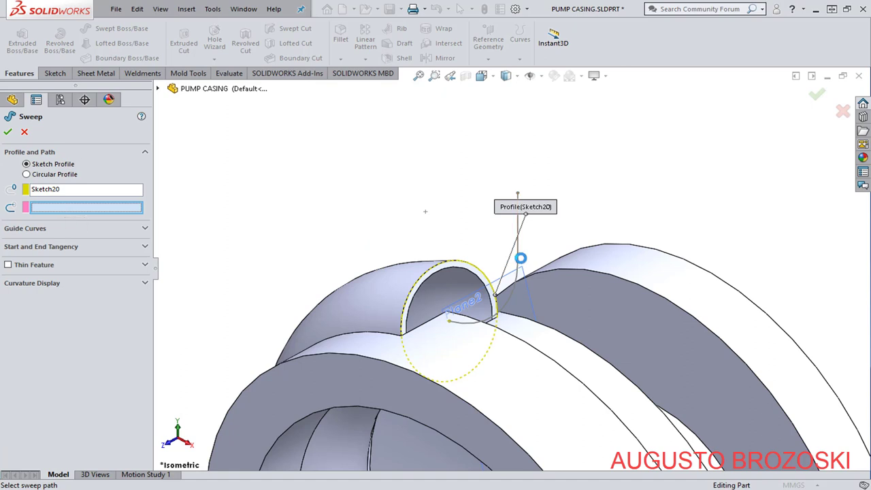
pyautogui.click(521, 262)
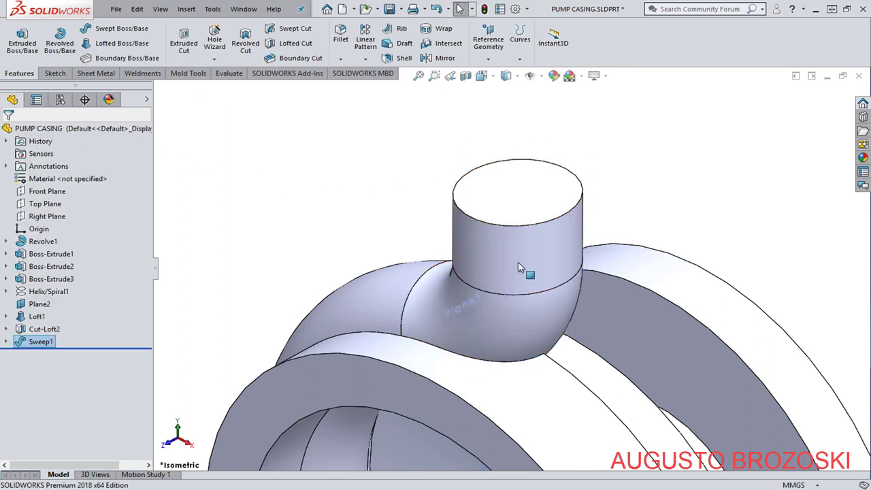
pyautogui.click(482, 75)
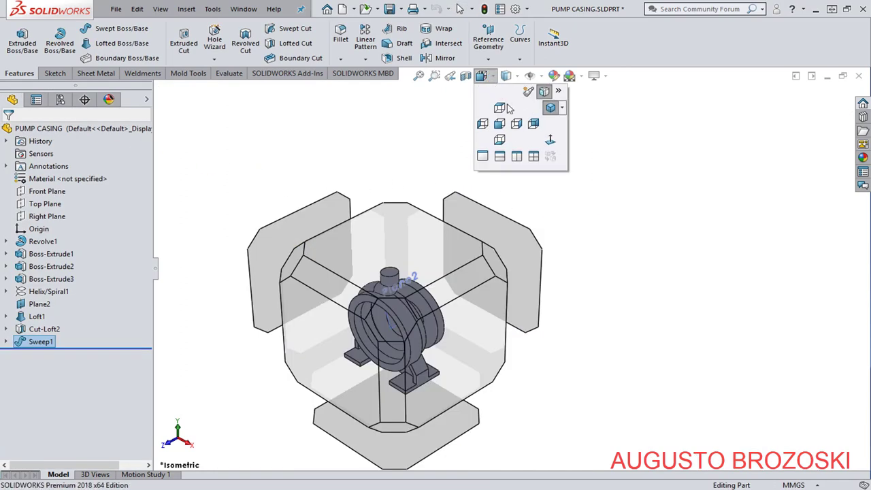
# Return to isometric view and start a new sketch on Plane2.
pyautogui.click(550, 108)
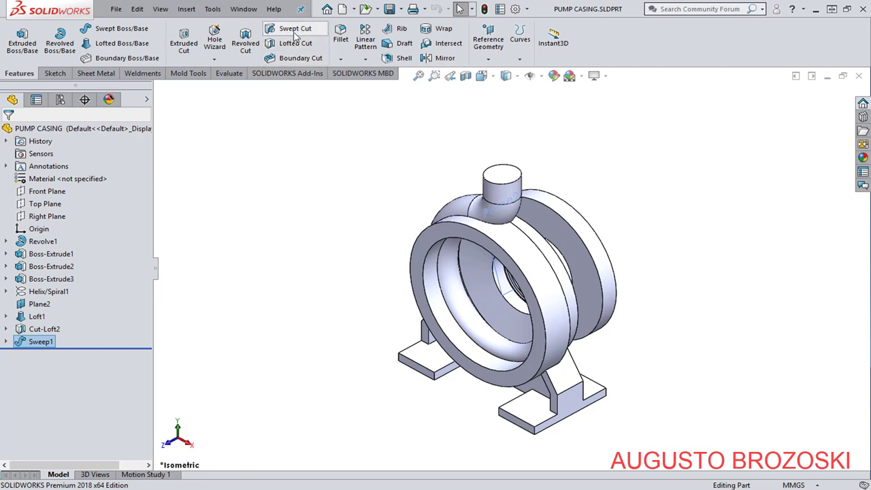
pyautogui.click(55, 73)
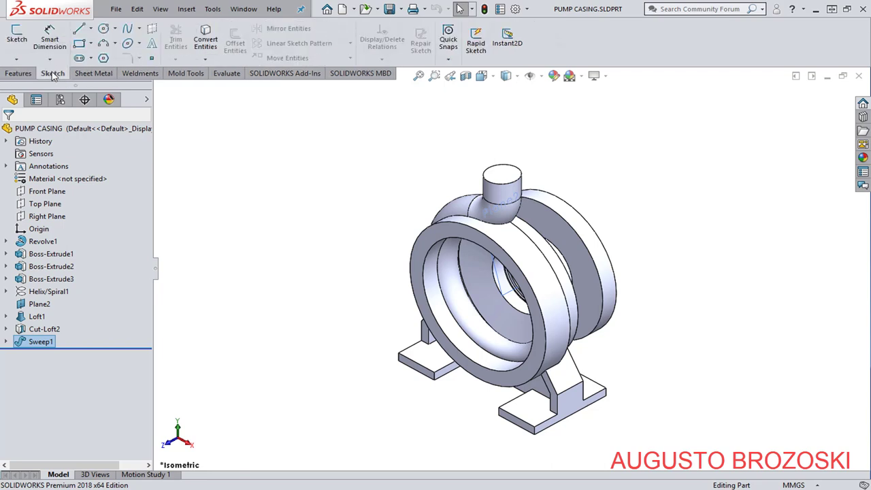
pyautogui.click(15, 38)
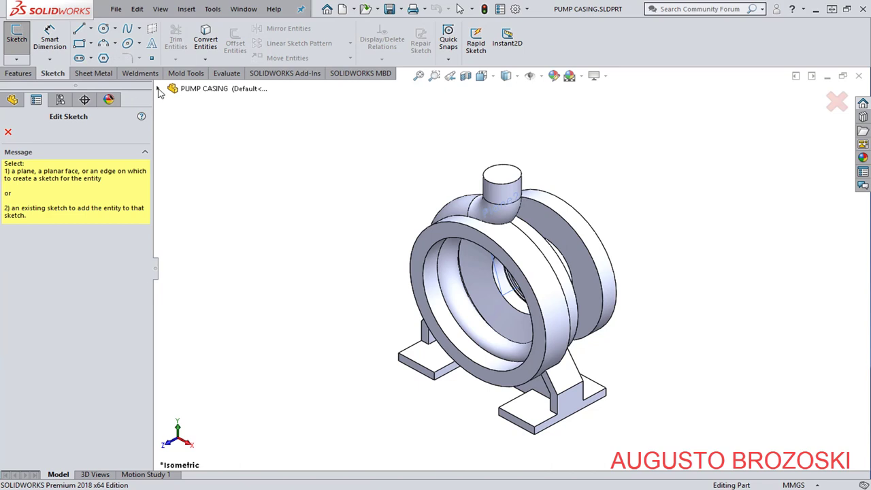
pyautogui.click(157, 89)
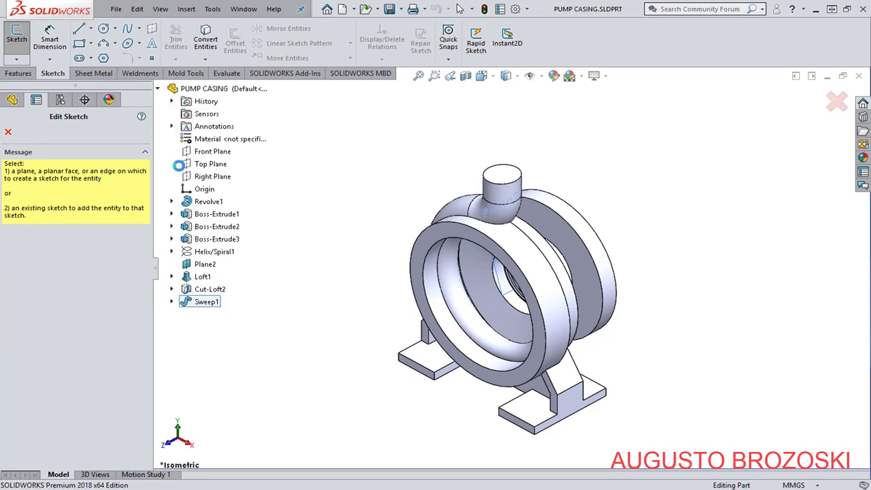
pyautogui.click(202, 266)
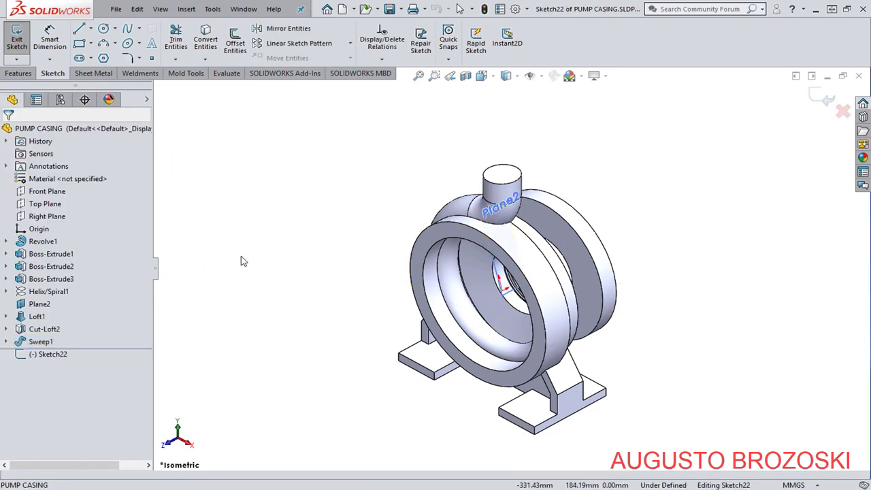
# Section the model along Plane2 and view the sketch normal to its plane.
pyautogui.click(466, 75)
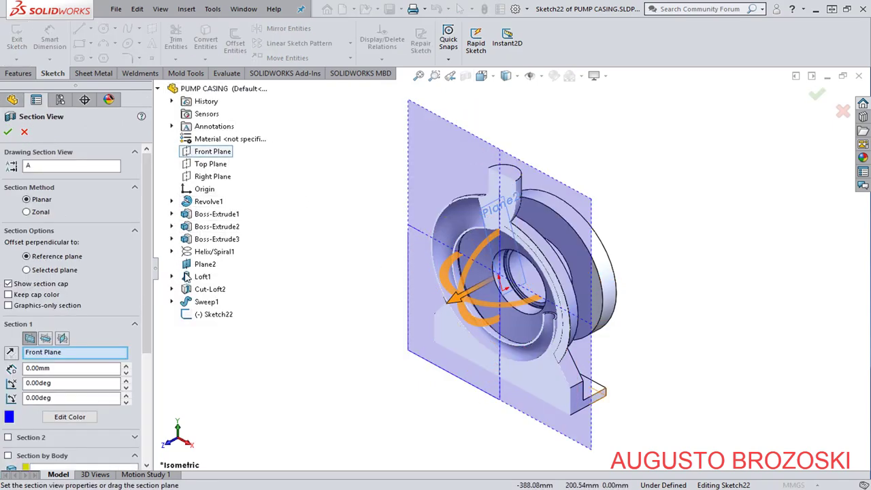
pyautogui.click(204, 264)
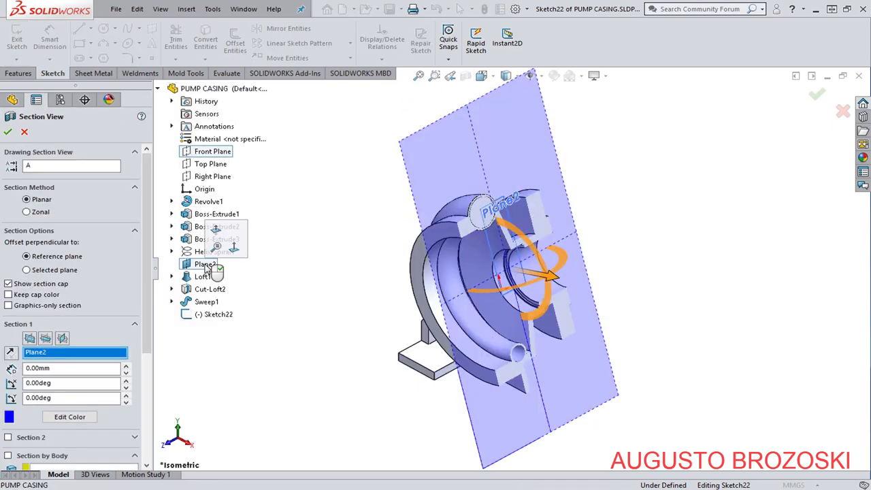
pyautogui.click(7, 132)
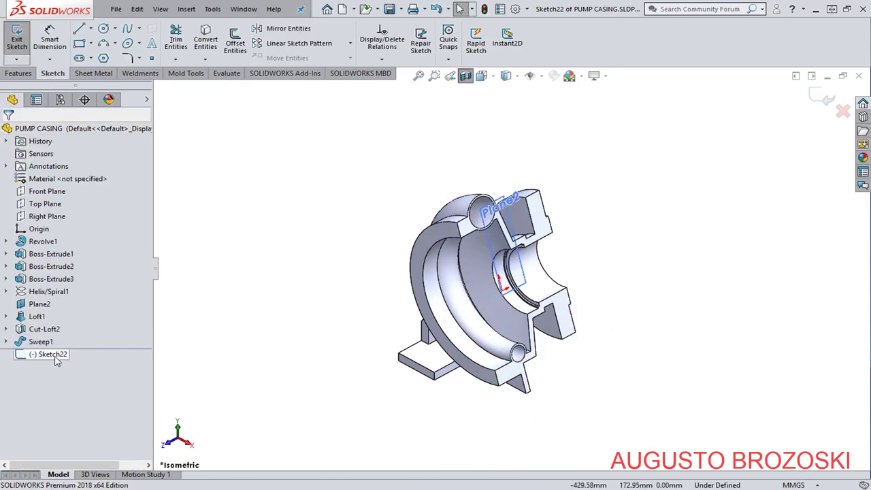
pyautogui.rightClick(56, 359)
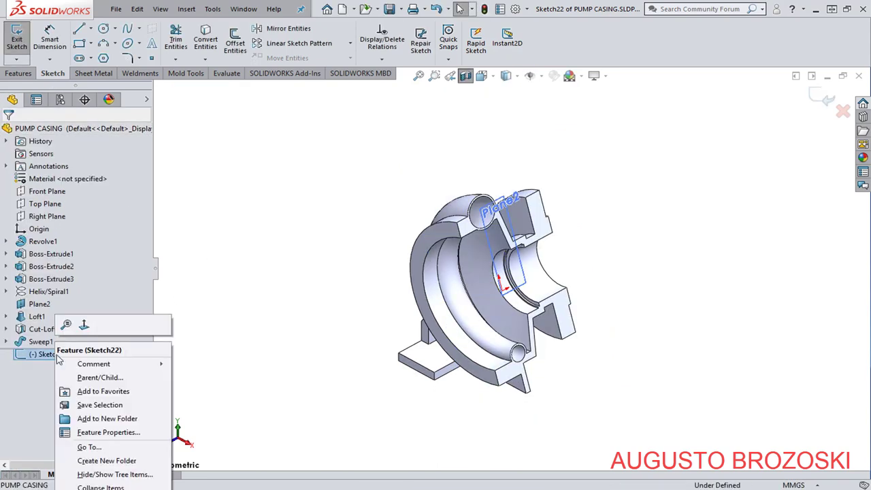
pyautogui.click(84, 326)
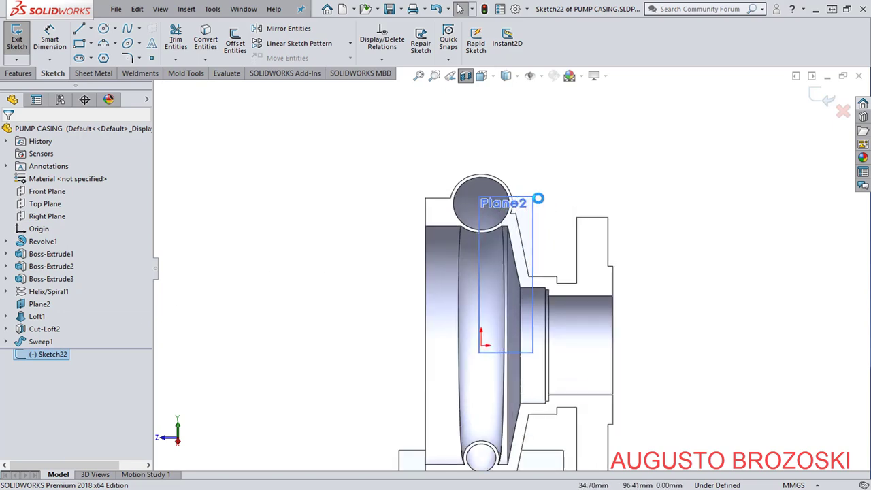
pyautogui.scroll(-5, 477, 184)
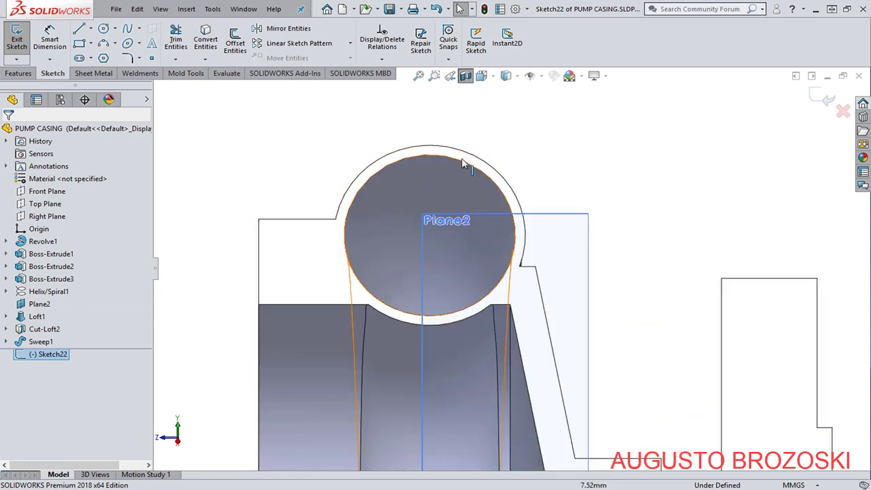
# Draw a circle inside the round cross-section and dimension its diameter to 34 mm.
pyautogui.click(104, 29)
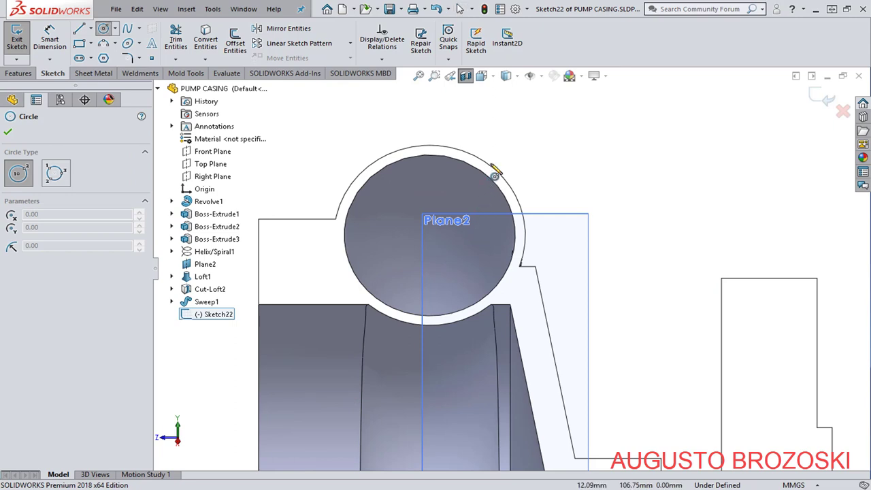
pyautogui.click(430, 232)
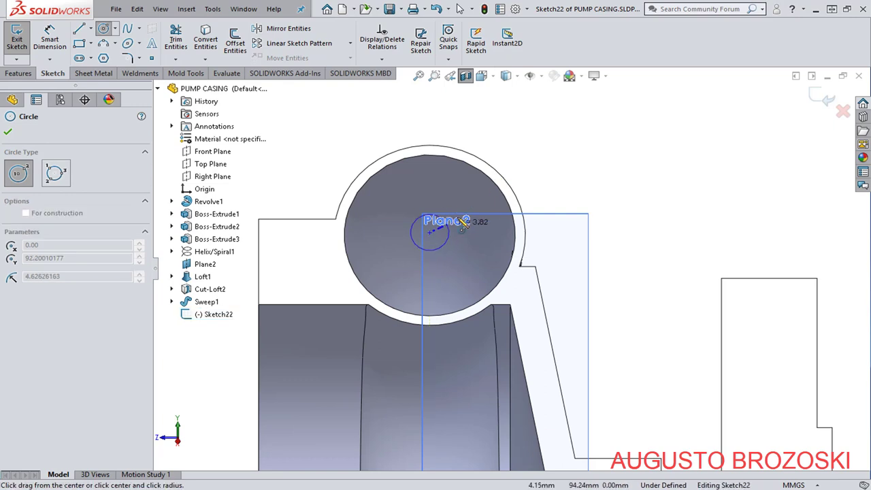
pyautogui.click(480, 182)
pyautogui.press('Escape')
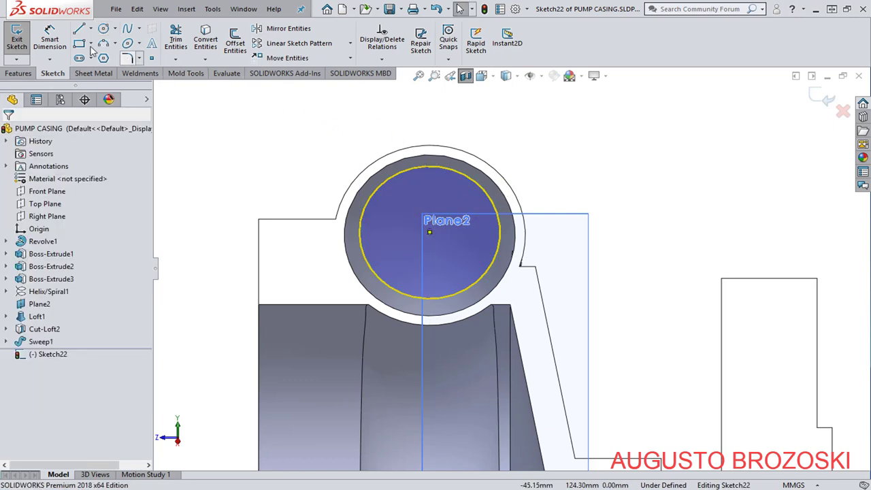
pyautogui.click(49, 34)
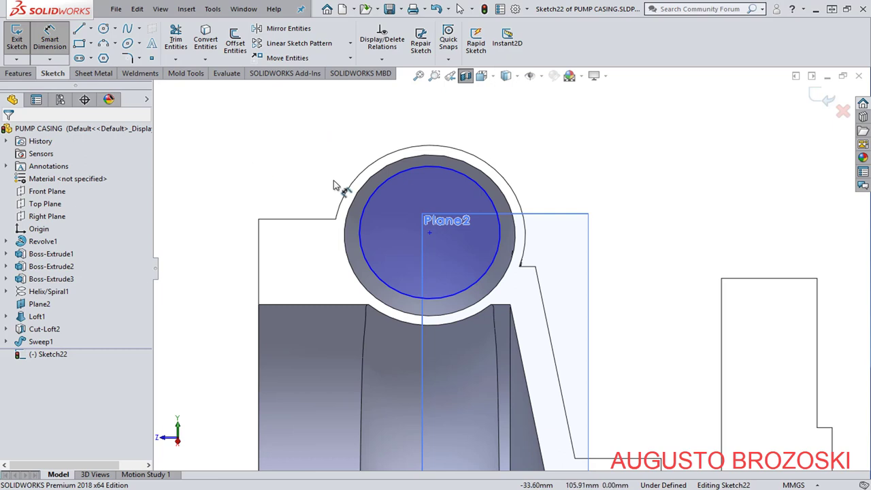
pyautogui.click(478, 194)
pyautogui.click(435, 249)
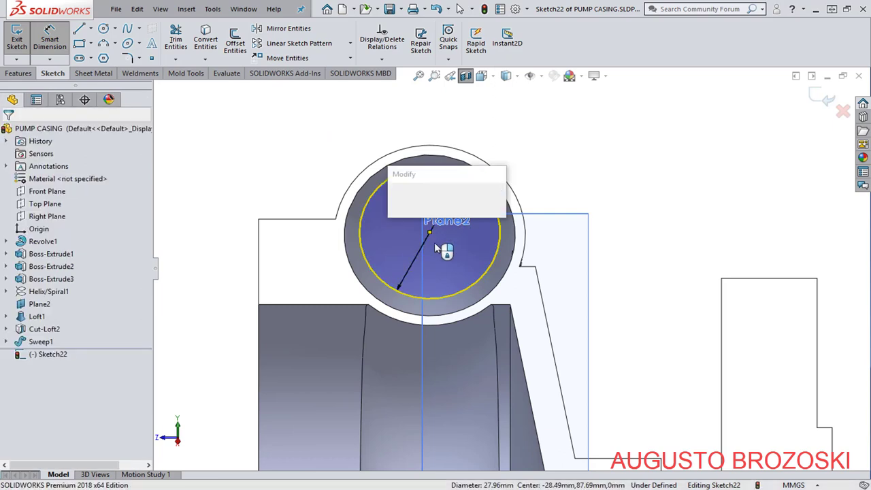
pyautogui.write('34')
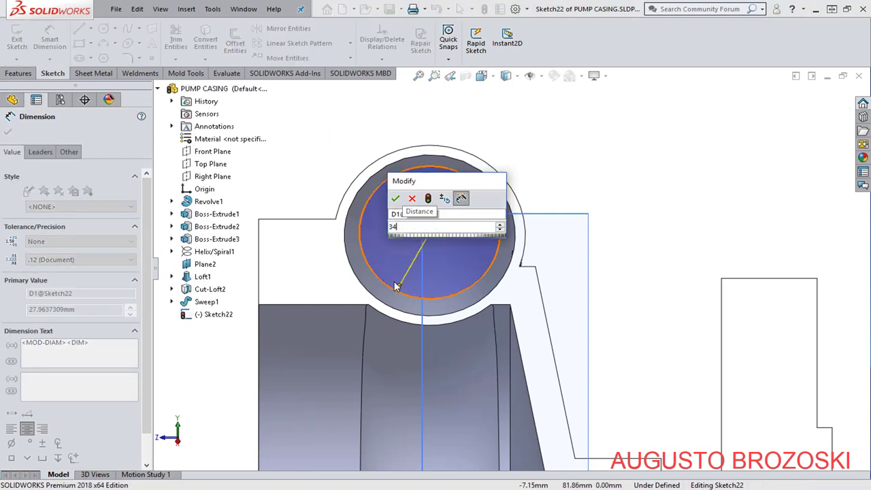
pyautogui.press('Return')
pyautogui.press('Escape')
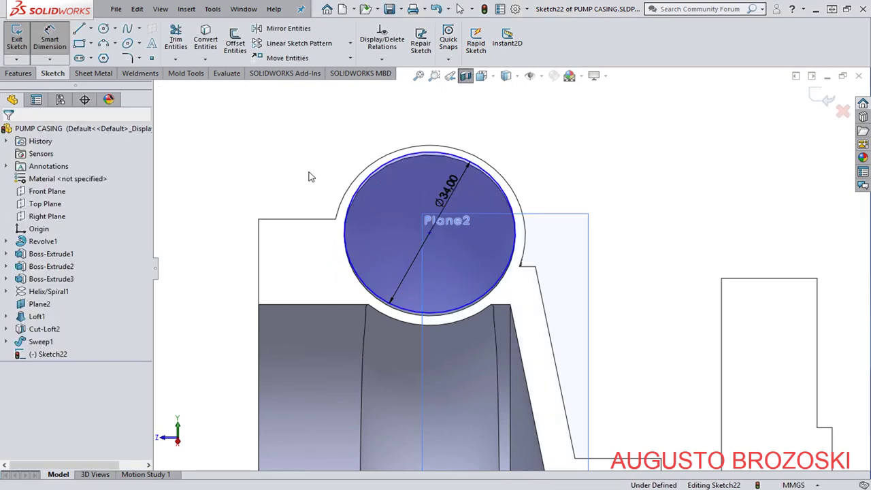
pyautogui.press('Escape')
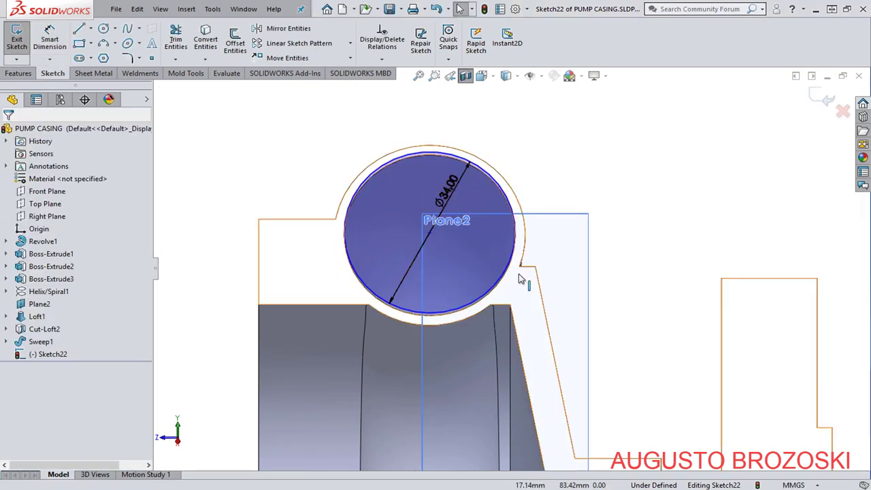
# Add a Vertical relation between the circle's centre point and the origin.
pyautogui.click(429, 232)
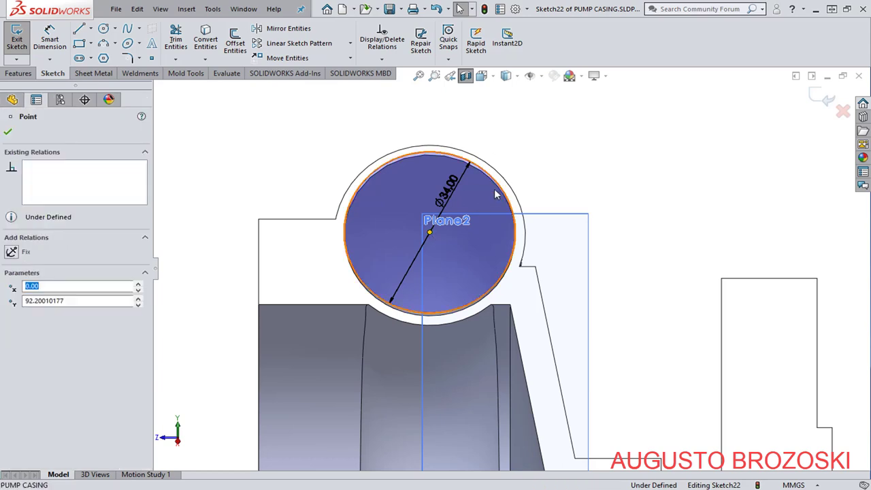
pyautogui.scroll(3, 504, 190)
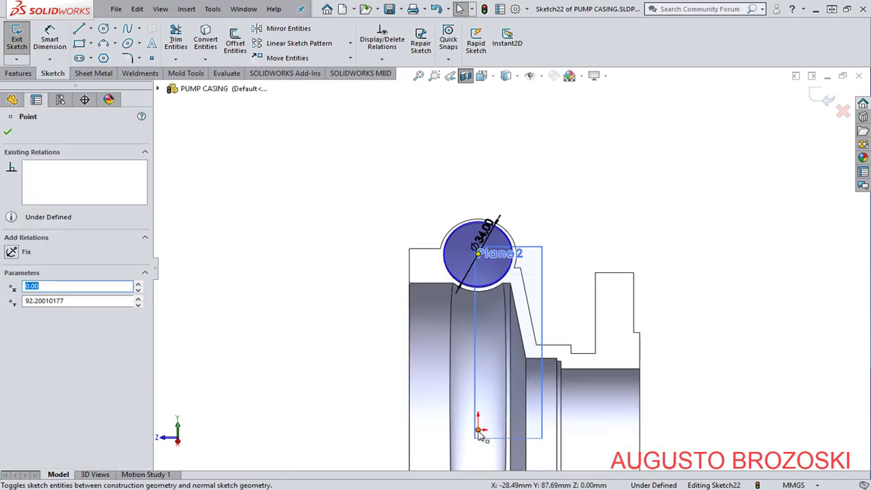
pyautogui.keyDown('ctrl'); pyautogui.click(479, 431); pyautogui.keyUp('ctrl')
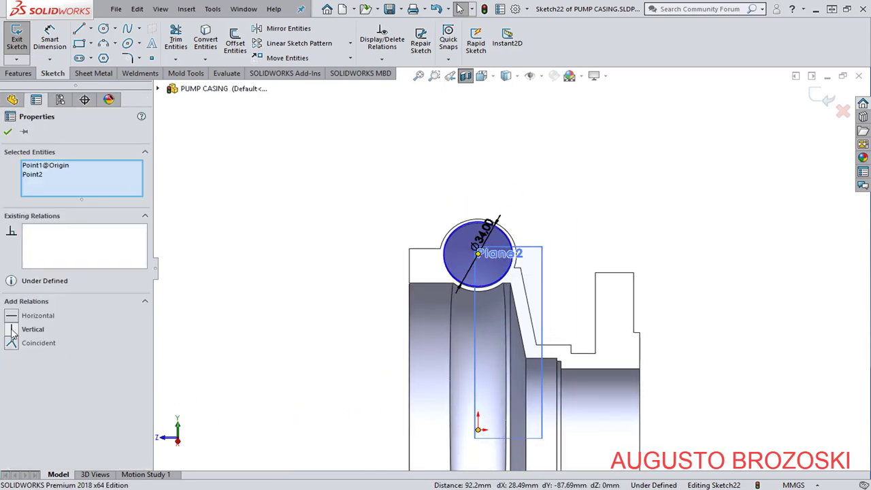
pyautogui.click(13, 330)
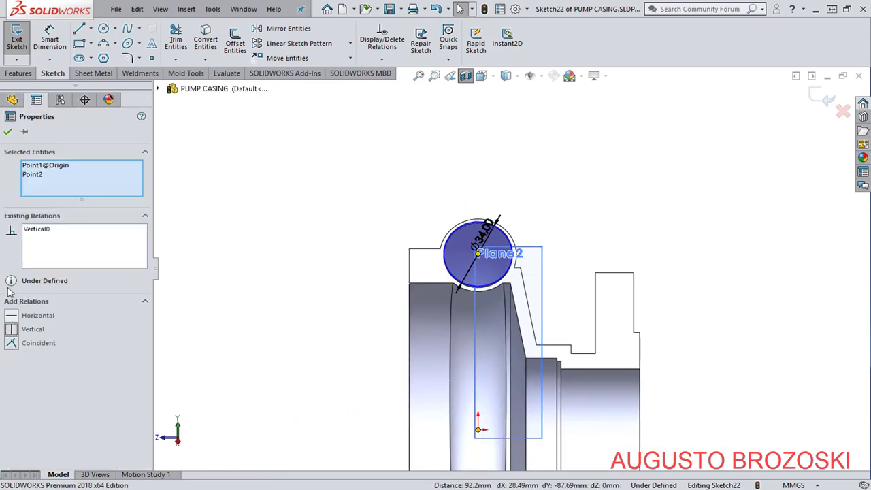
pyautogui.click(7, 133)
# Place a vertical dimension from the circle's centre down to the sketch origin.
pyautogui.click(50, 39)
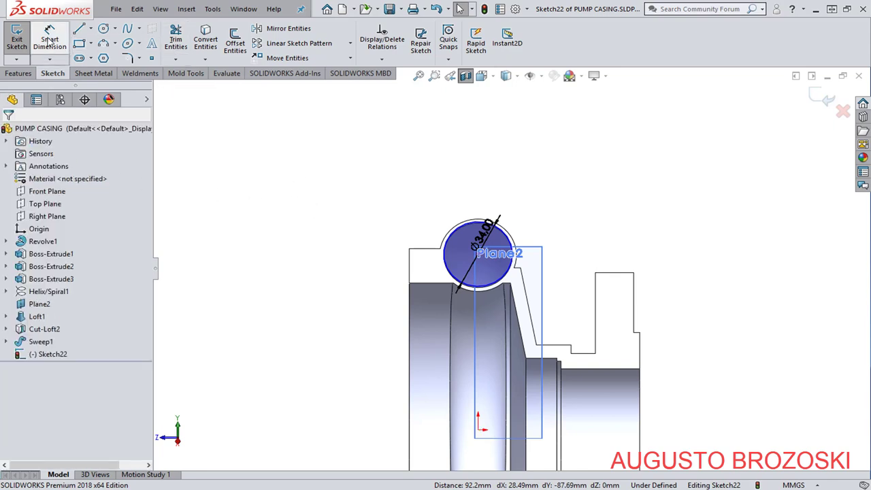
pyautogui.scroll(-3, 485, 256)
pyautogui.scroll(-3, 484, 255)
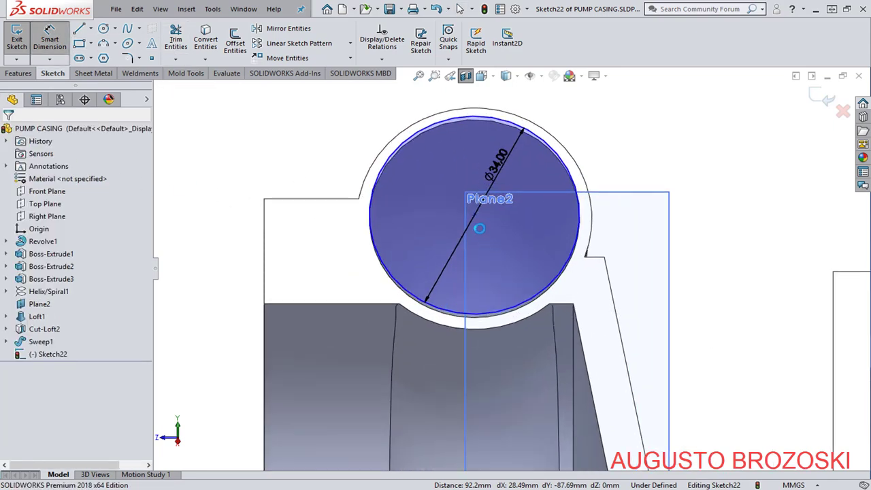
pyautogui.click(474, 215)
pyautogui.scroll(5, 510, 271)
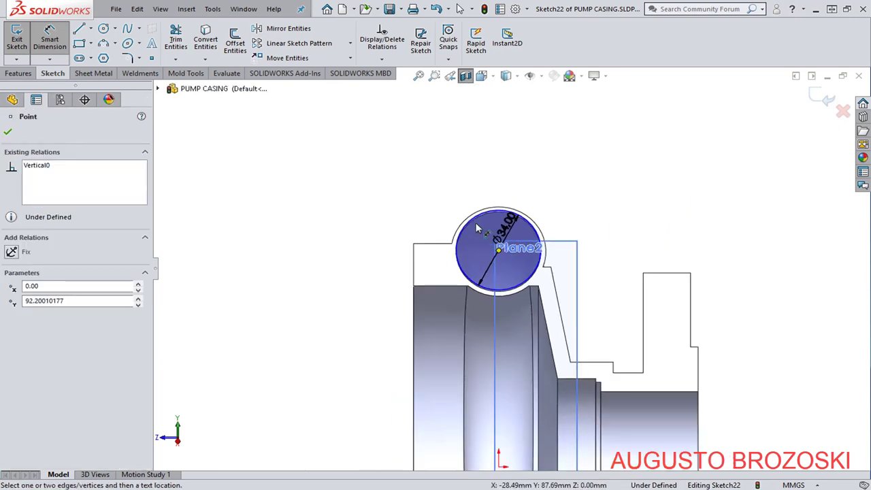
pyautogui.scroll(-2, 515, 406)
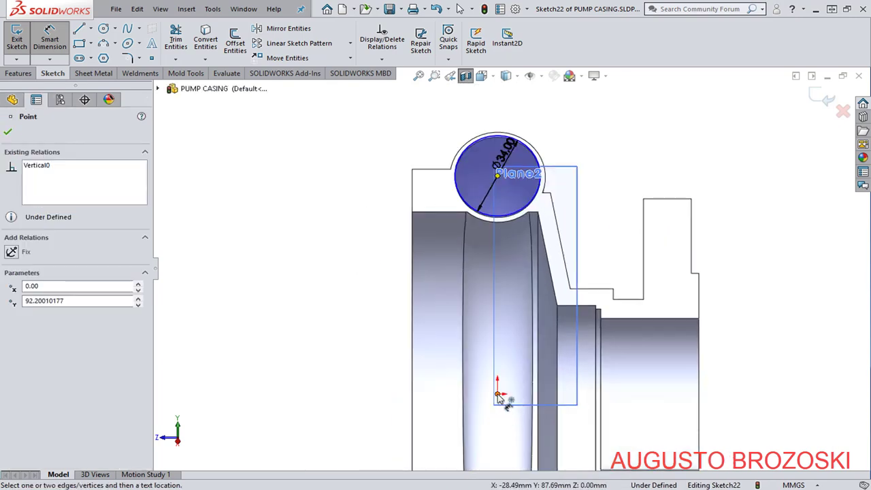
pyautogui.click(501, 407)
pyautogui.click(385, 291)
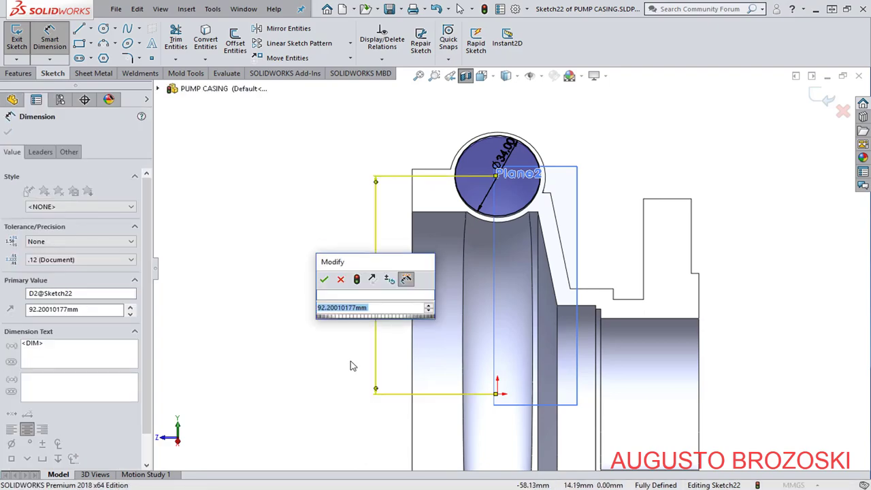
# Look up the 91.6 height value in the reference drawing PDF.
pyautogui.hotkey('alt', 'Tab')
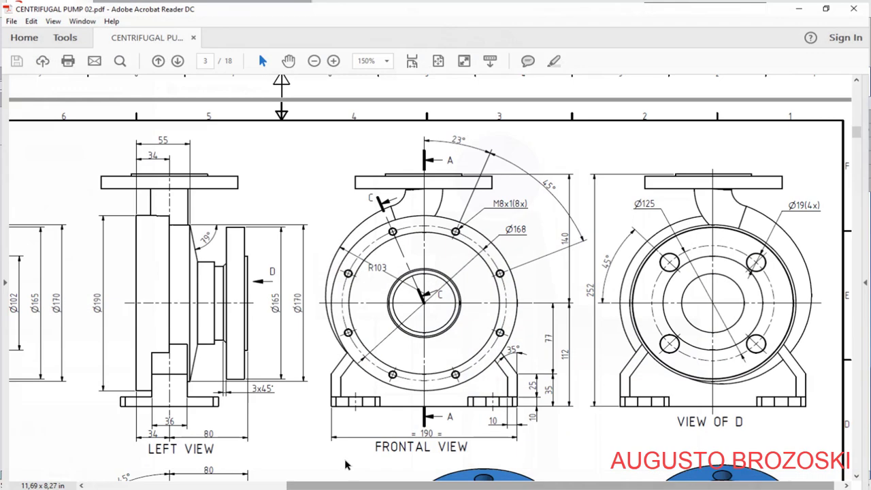
pyautogui.scroll(-10, 371, 311)
pyautogui.scroll(-10, 371, 310)
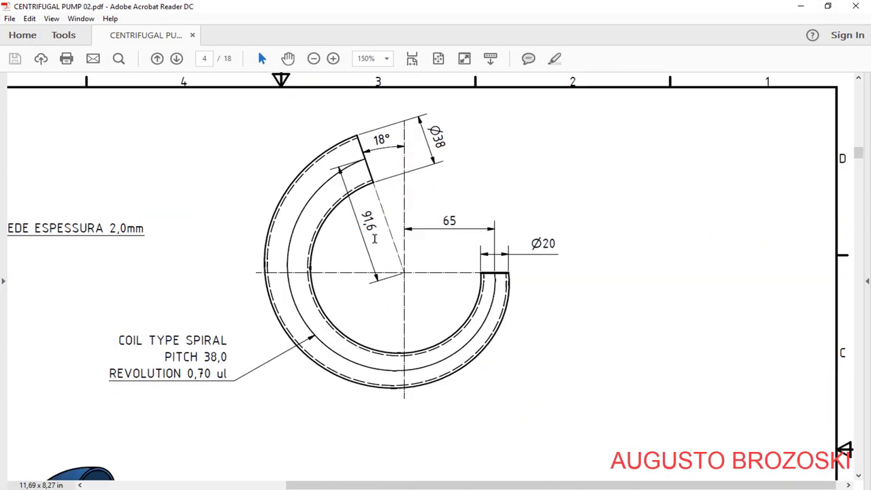
pyautogui.click(800, 10)
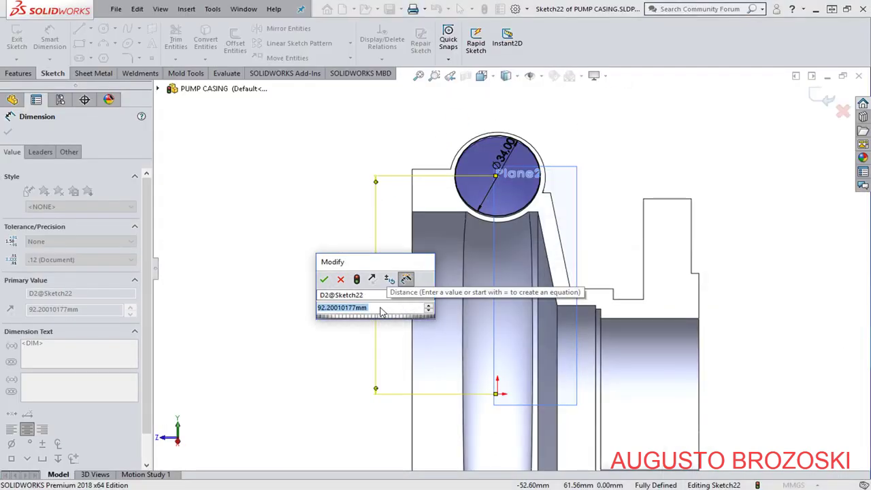
# Set the centre-to-origin distance to 91.6 mm and exit Sketch22.
pyautogui.write('91,6')
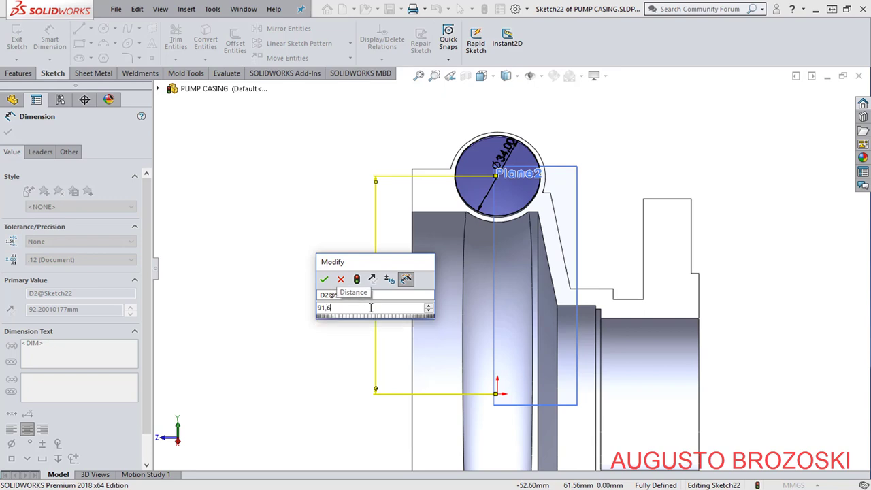
pyautogui.press('Return')
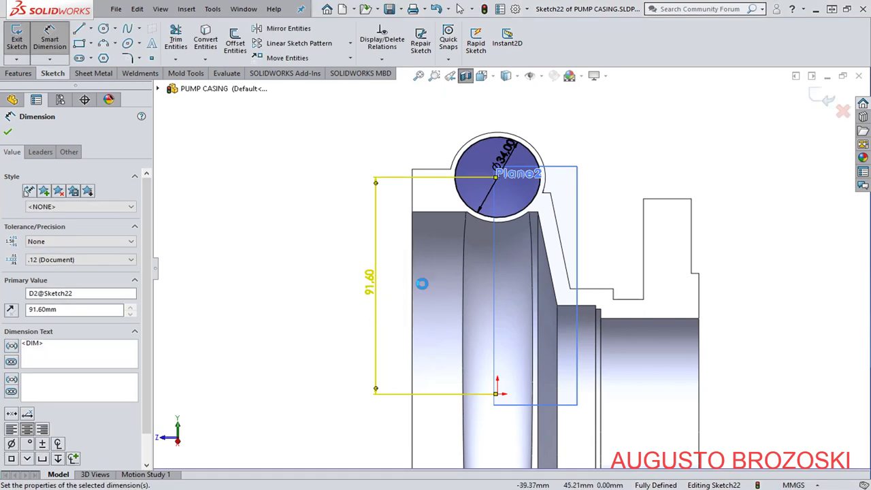
pyautogui.click(8, 133)
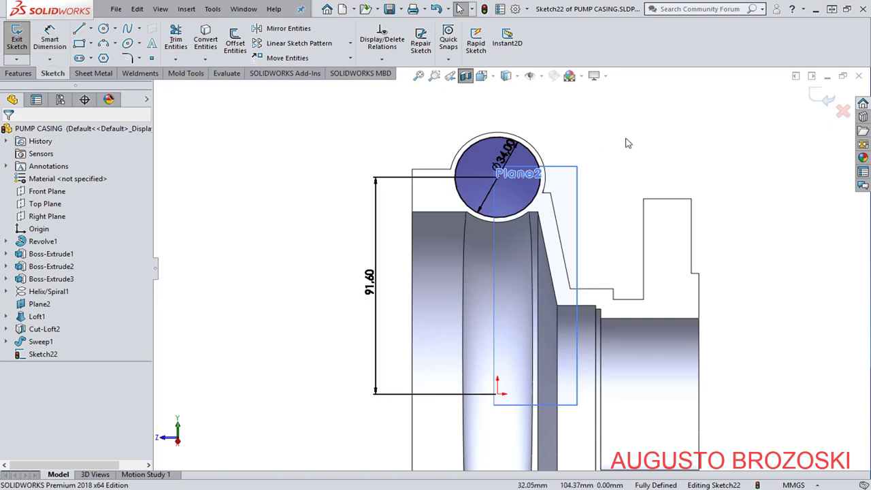
pyautogui.click(824, 99)
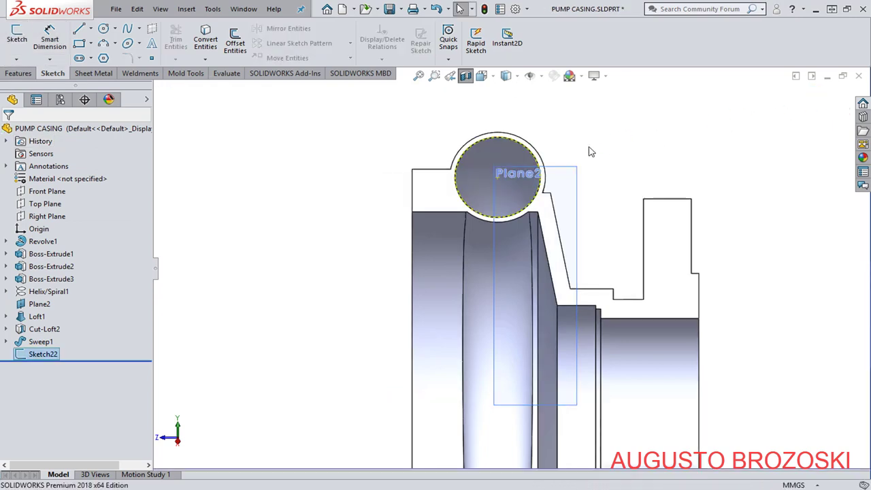
# Show the whole casing in isometric view with the section cut turned off.
pyautogui.click(482, 76)
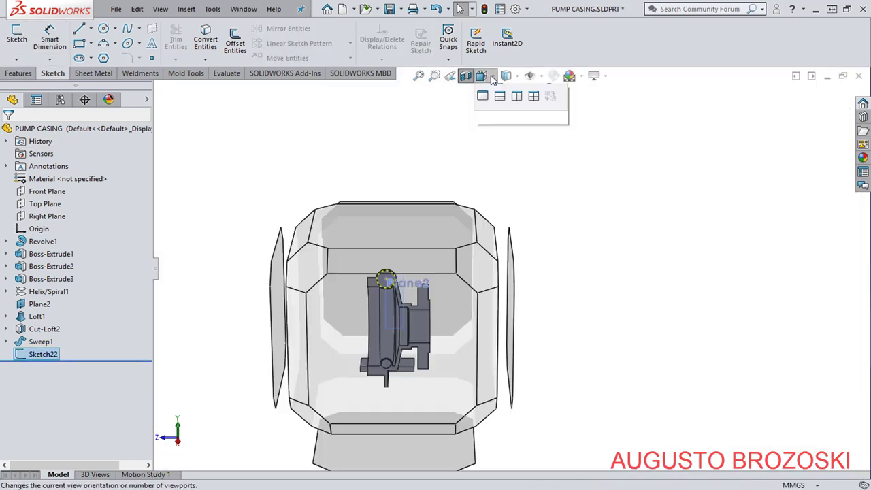
pyautogui.click(551, 109)
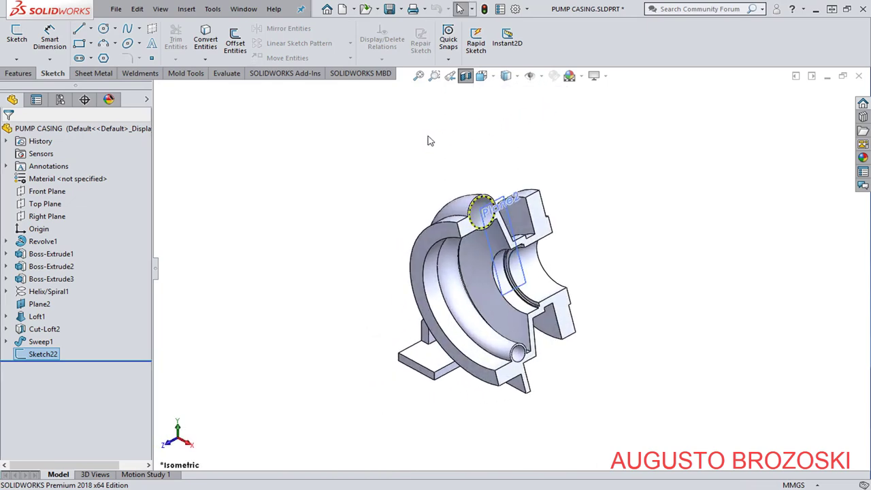
pyautogui.click(465, 77)
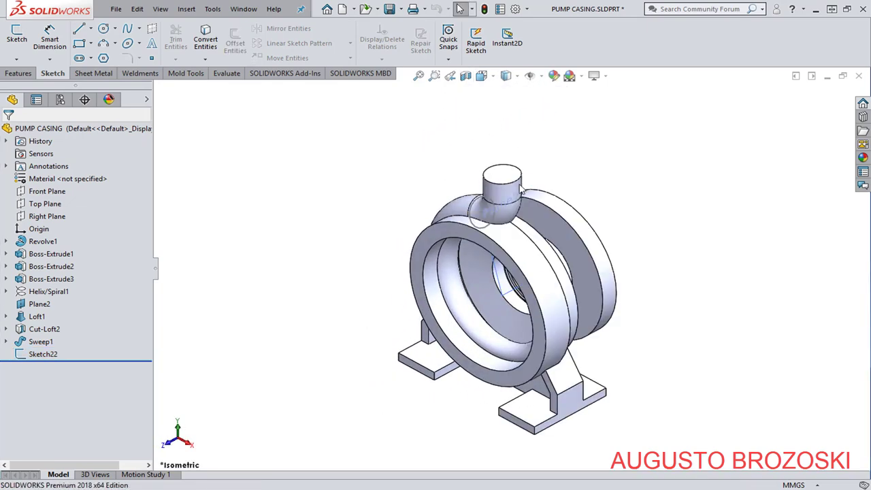
pyautogui.scroll(-4, 521, 191)
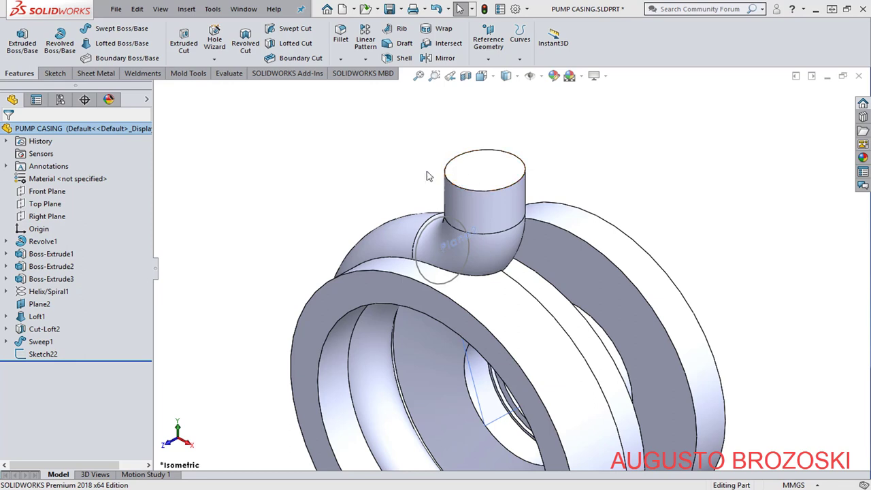
# Swept-cut the nozzle bore with Sketch22 along the Sketch21 path, then save the part.
pyautogui.click(293, 30)
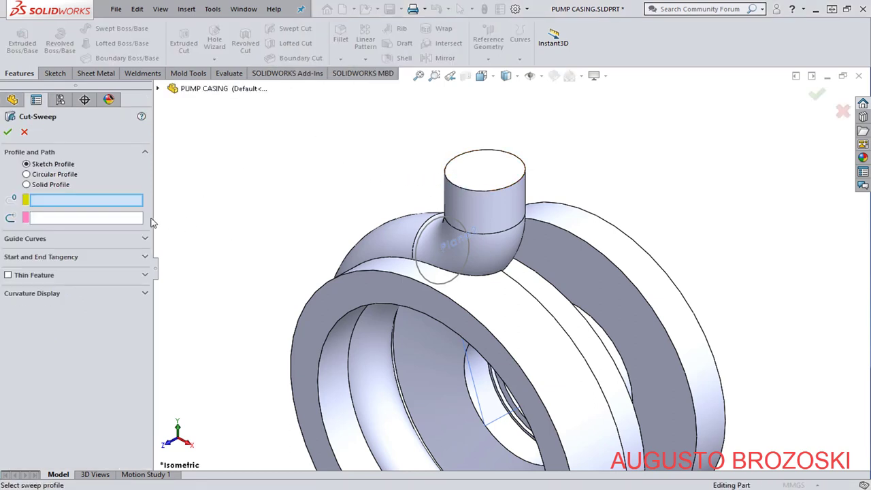
pyautogui.click(427, 280)
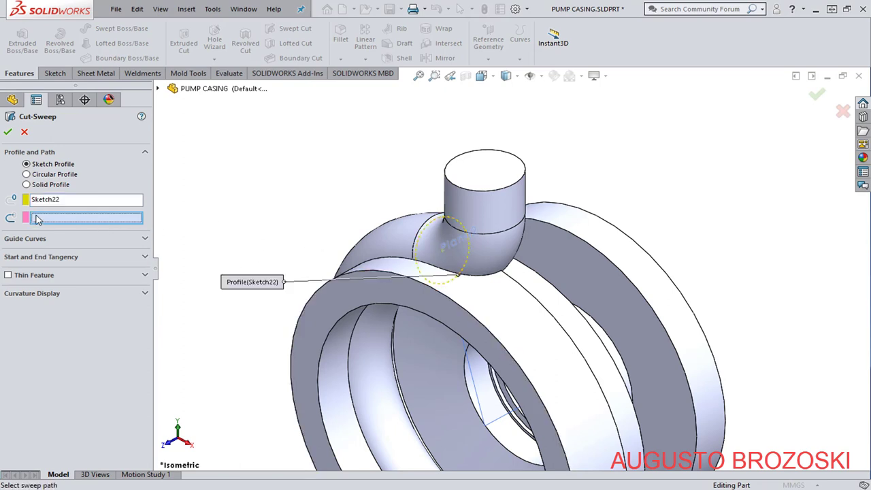
pyautogui.click(157, 89)
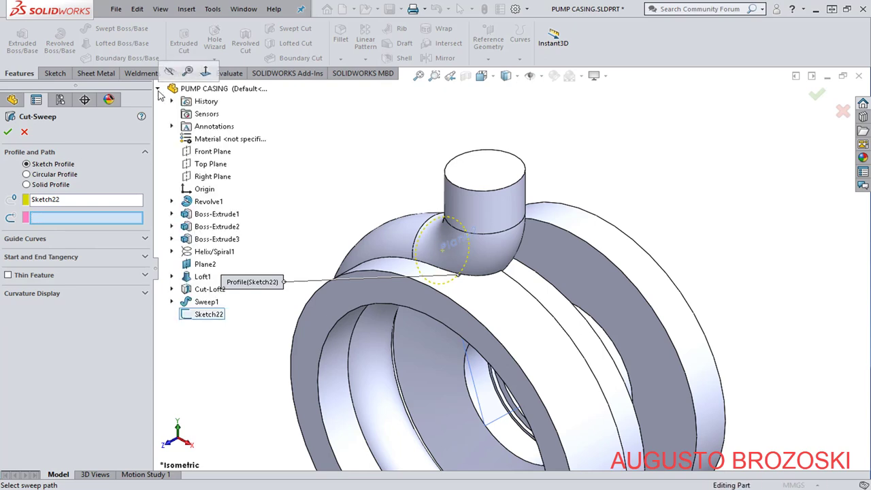
pyautogui.click(173, 301)
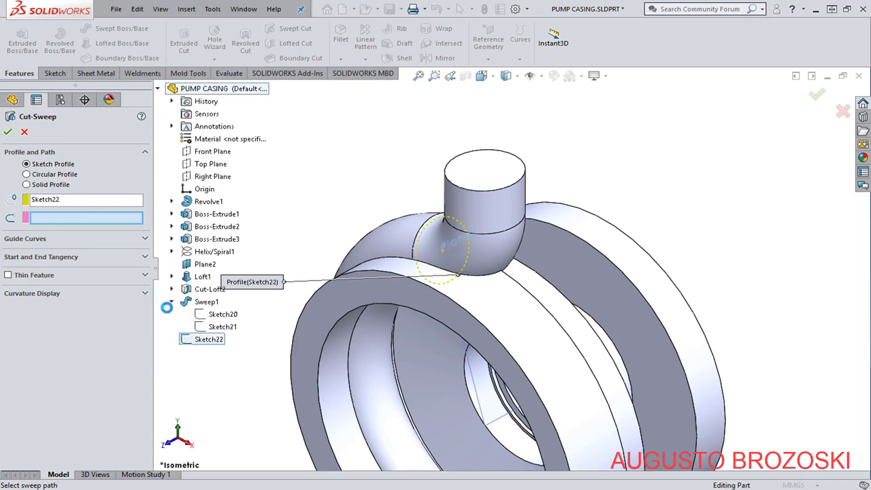
pyautogui.click(223, 328)
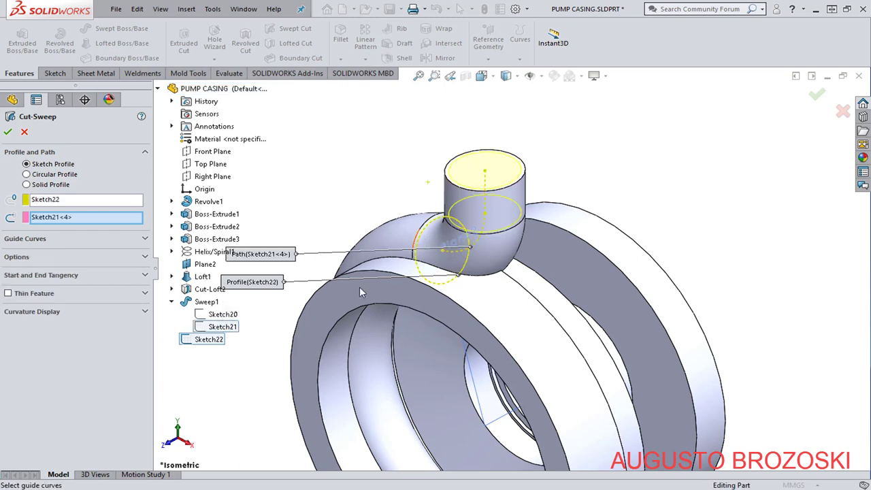
pyautogui.click(9, 132)
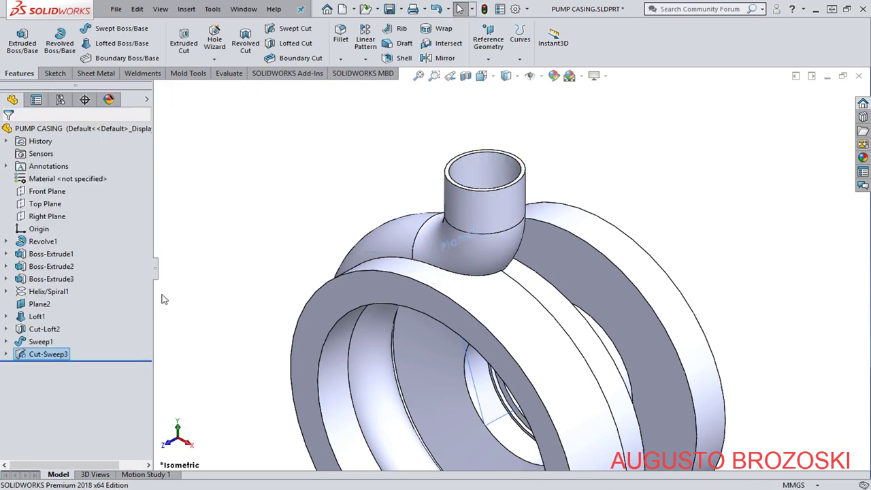
pyautogui.hotkey('ctrl', 's')
# Show the Cut-Sweep3 sketches and orbit the casing to inspect the hollowed discharge nozzle.
pyautogui.click(6, 355)
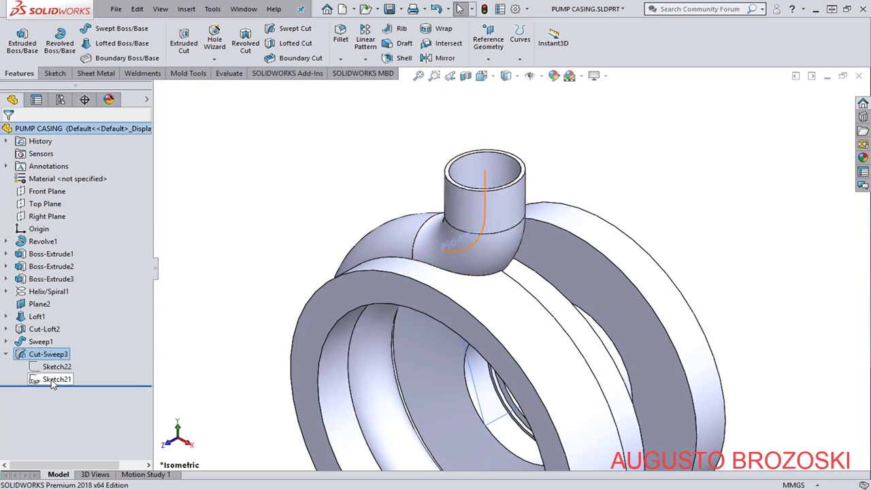
pyautogui.click(345, 209)
pyautogui.moveTo(465, 204); pyautogui.dragTo(478, 92, button='middle')
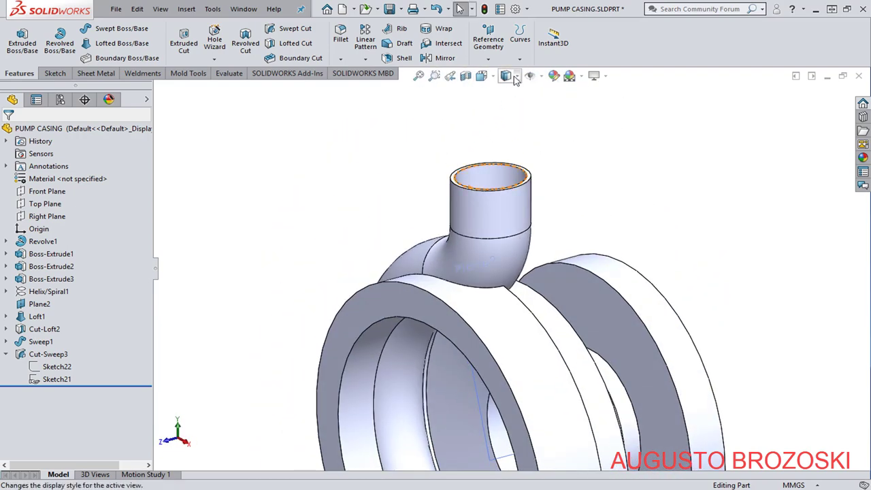
# Check the casing in front view, then settle on the isometric view.
pyautogui.click(512, 77)
pyautogui.click(490, 77)
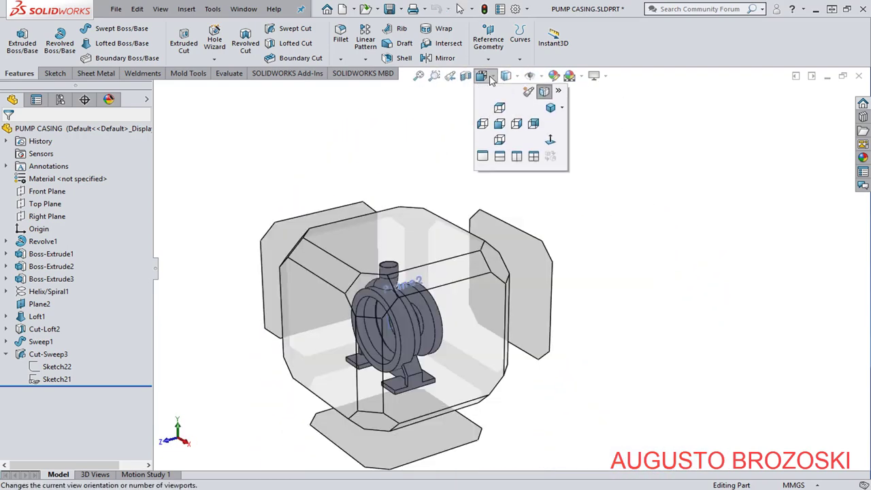
pyautogui.click(551, 109)
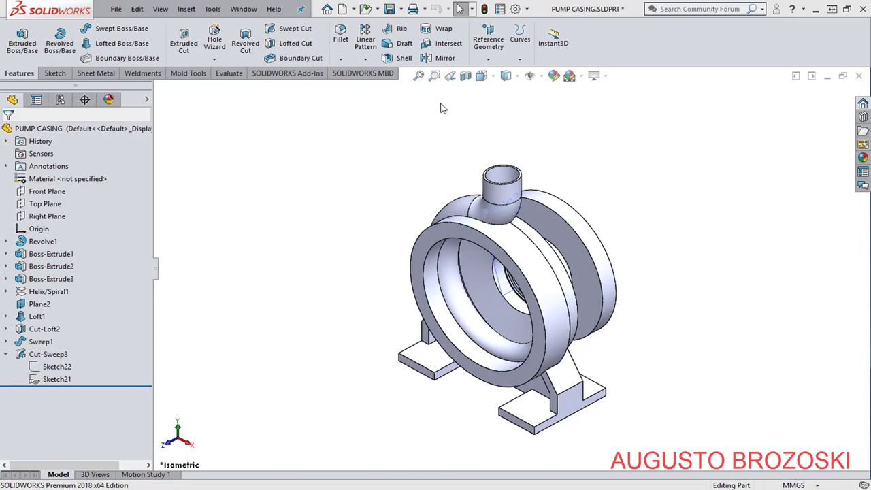
pyautogui.click(481, 76)
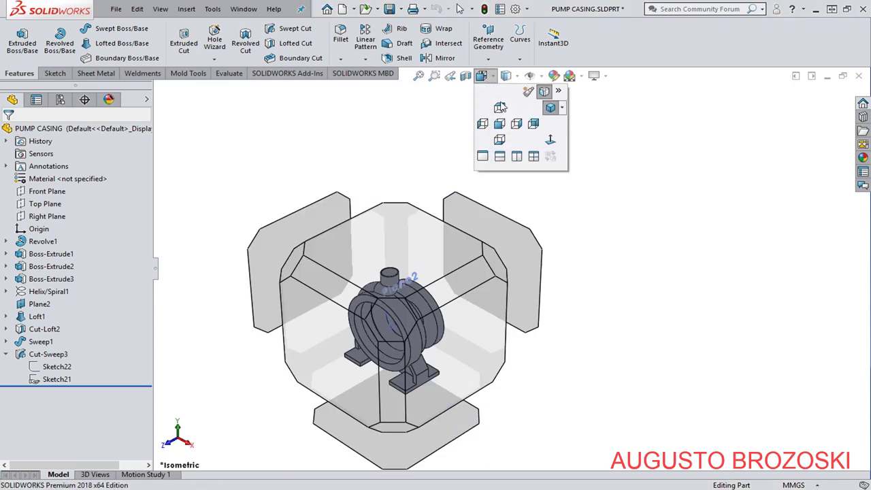
pyautogui.click(500, 123)
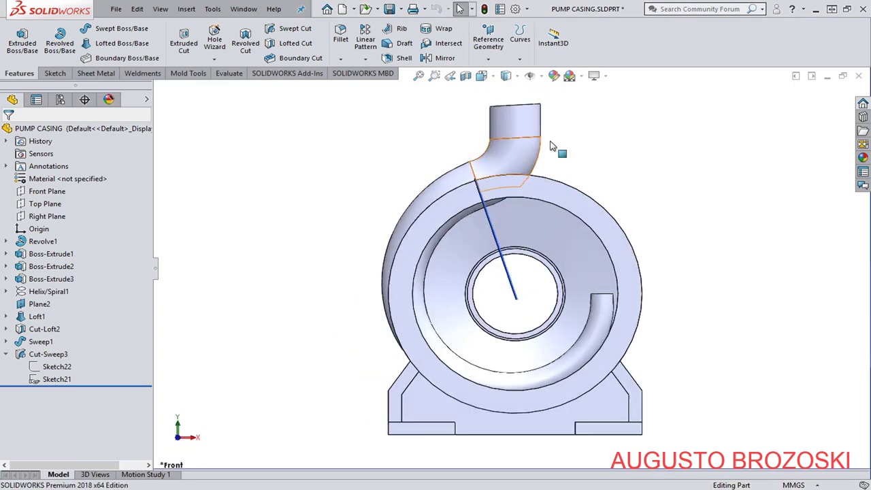
pyautogui.scroll(-5, 521, 146)
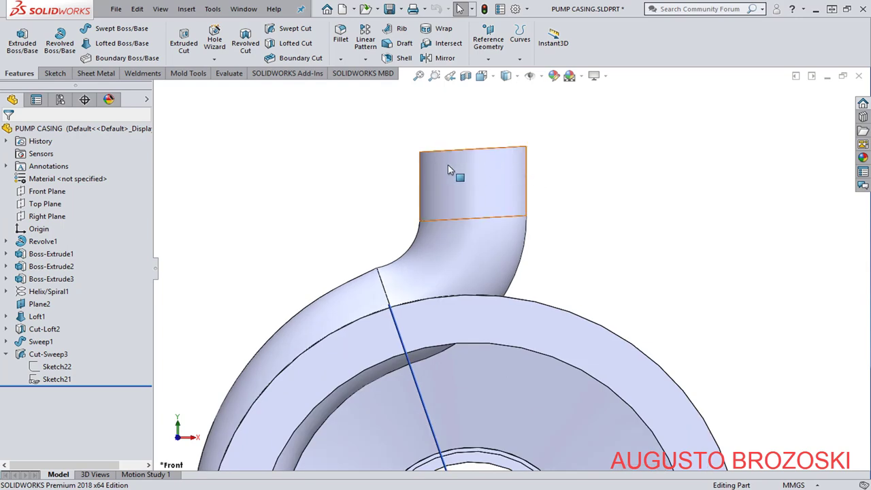
pyautogui.click(481, 75)
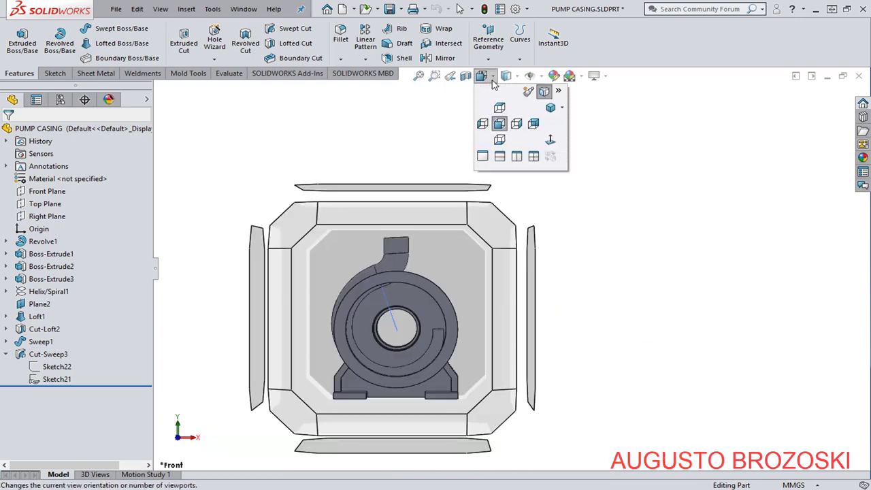
pyautogui.click(549, 109)
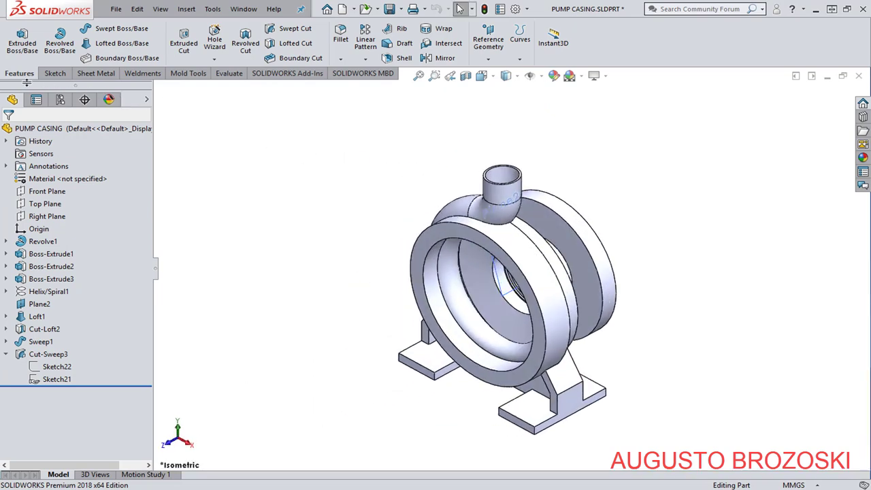
# Create Plane3 offset 140 mm from the Top Plane, verifying the distance on the pump drawing.
pyautogui.click(489, 60)
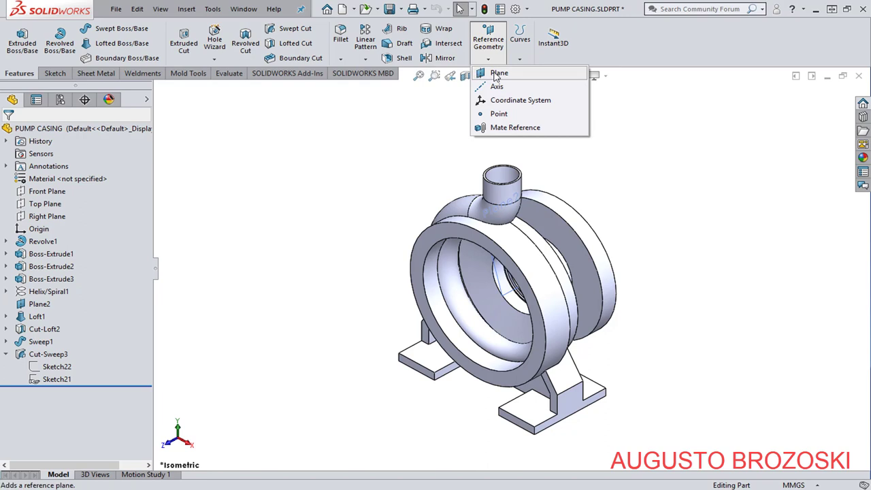
pyautogui.click(498, 73)
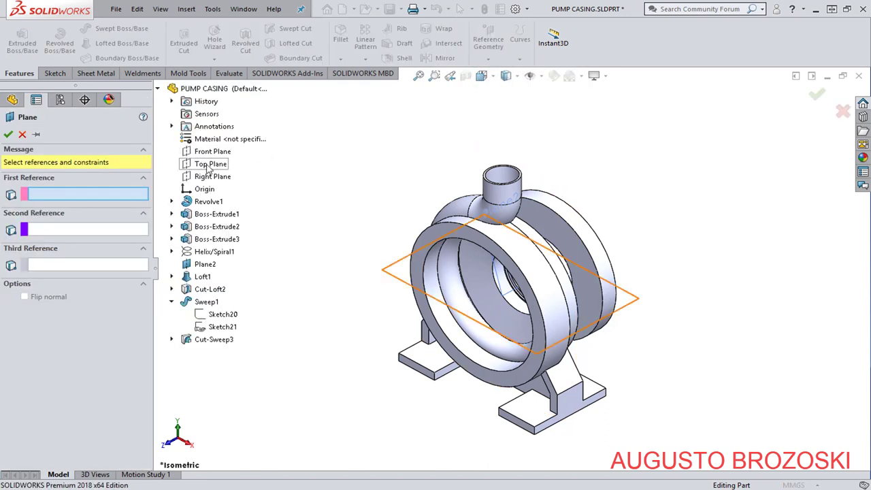
pyautogui.click(209, 166)
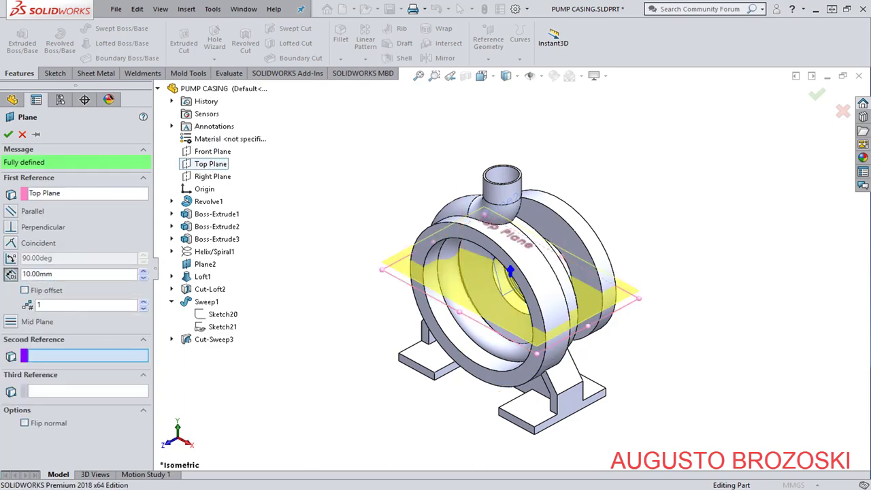
pyautogui.hotkey('alt', 'Tab')
pyautogui.scroll(15, 372, 243)
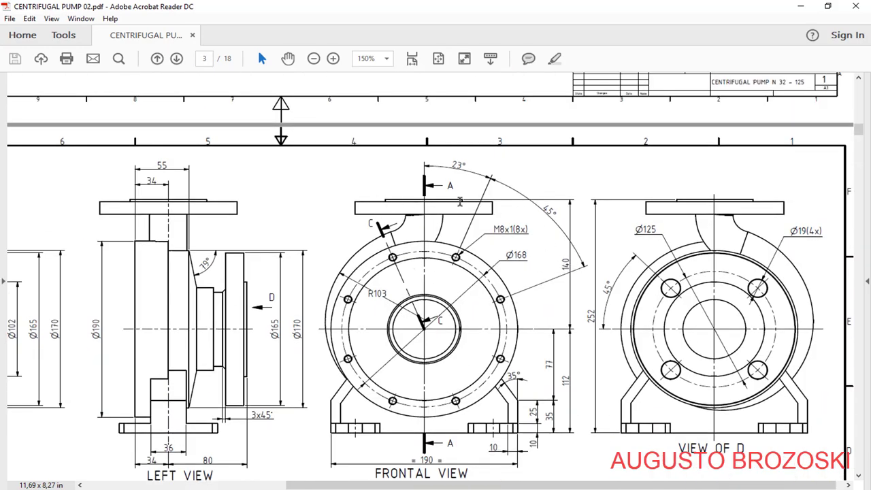
pyautogui.click(799, 12)
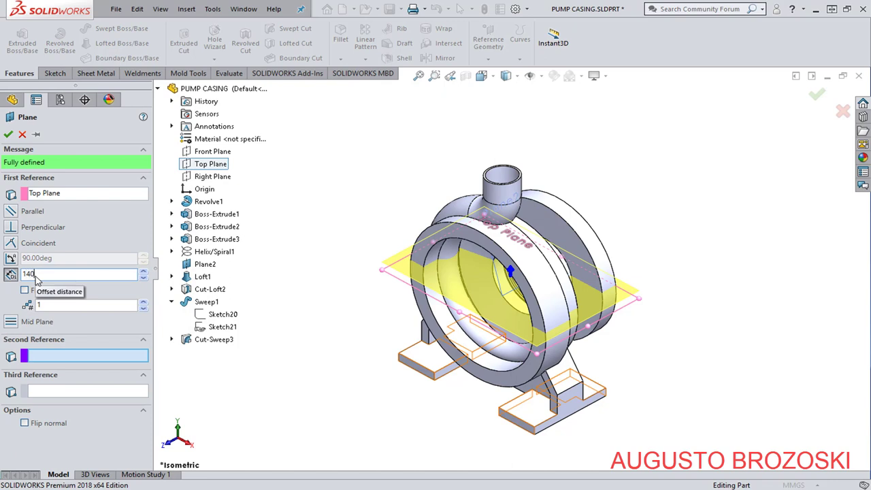
pyautogui.press('Return')
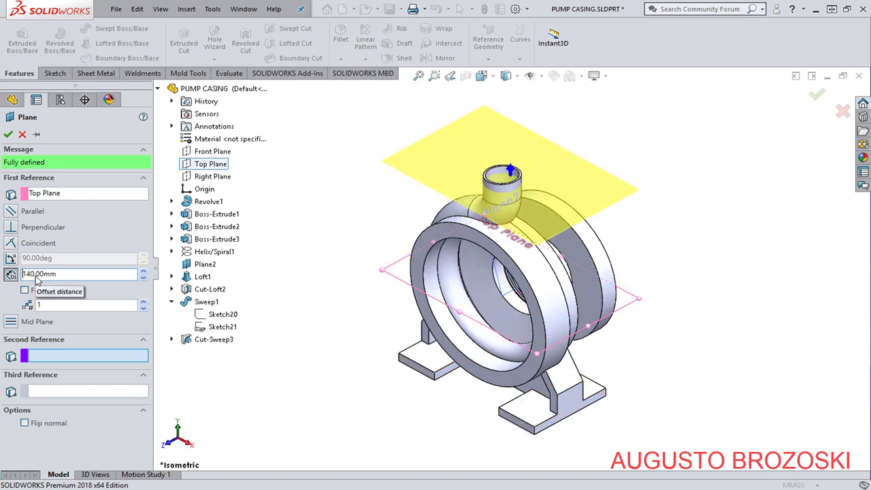
pyautogui.click(8, 135)
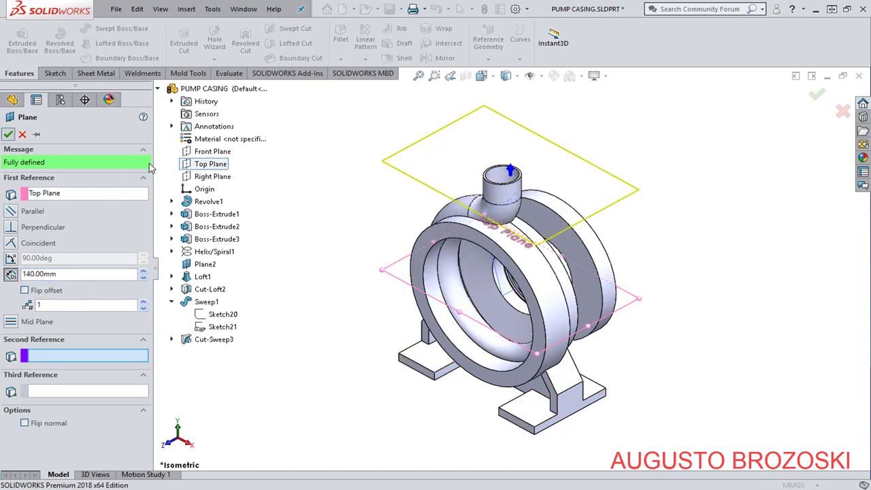
pyautogui.click(54, 73)
# Start Sketch23 on Plane3, view it normal to, and draw a circle centred at the origin.
pyautogui.click(16, 37)
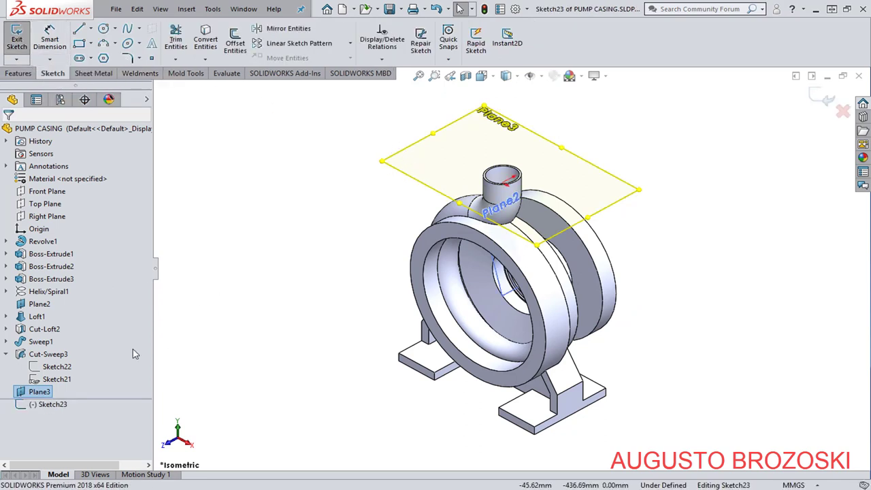
pyautogui.click(39, 393)
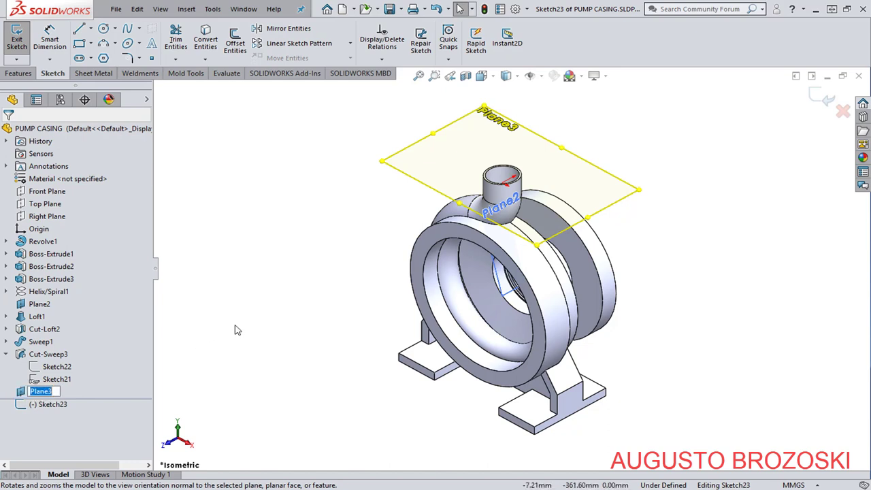
pyautogui.rightClick(60, 406)
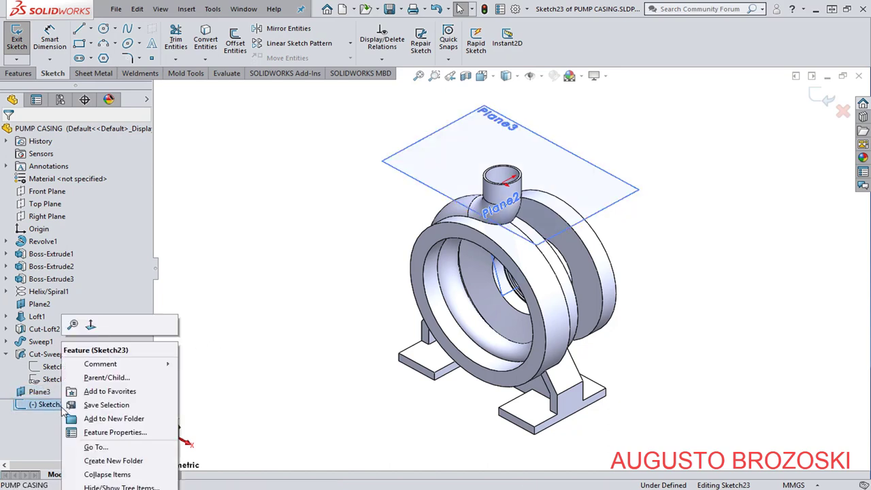
pyautogui.click(92, 326)
pyautogui.scroll(-5, 576, 307)
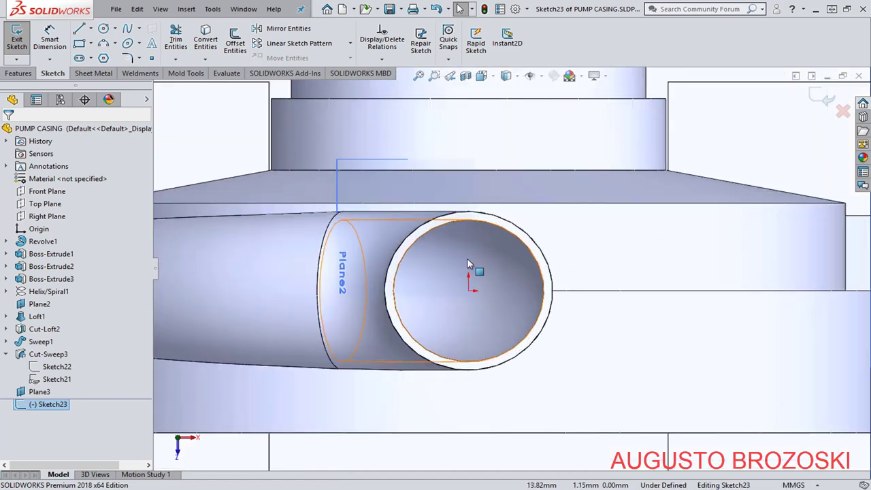
pyautogui.click(103, 28)
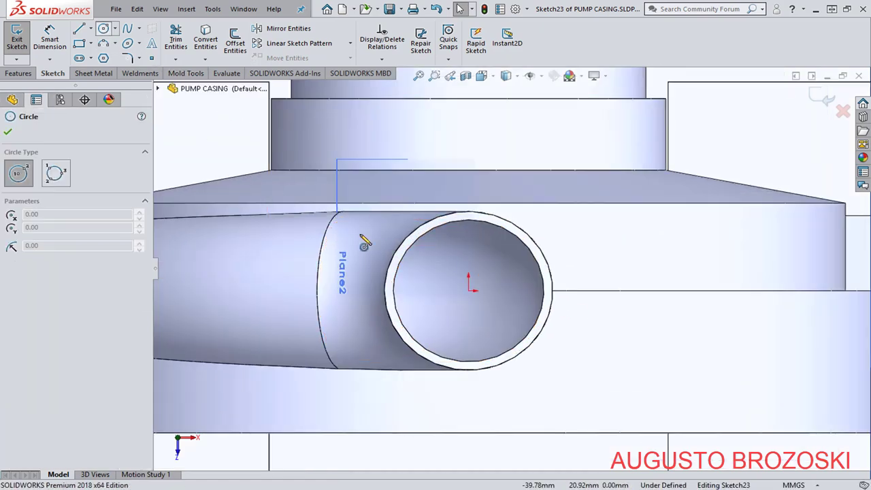
pyautogui.click(476, 291)
pyautogui.click(575, 218)
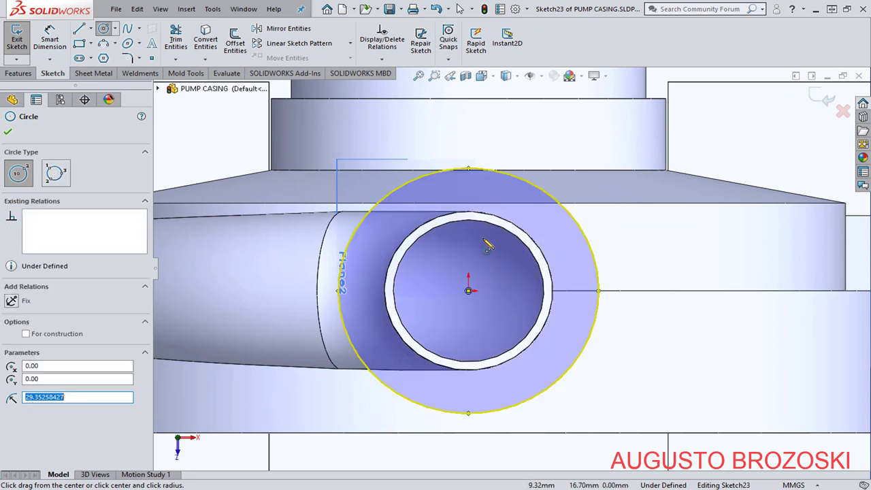
pyautogui.click(8, 132)
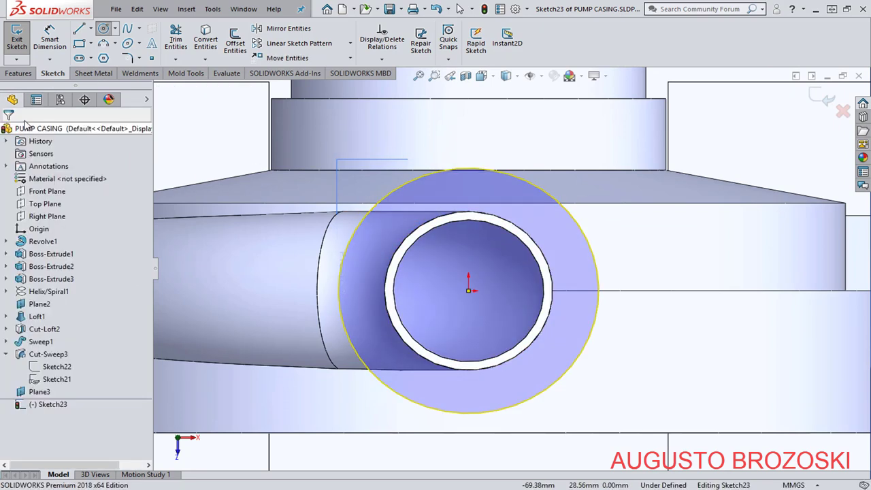
# Dimension the circle to Ø50 mm and exit Sketch23.
pyautogui.click(50, 37)
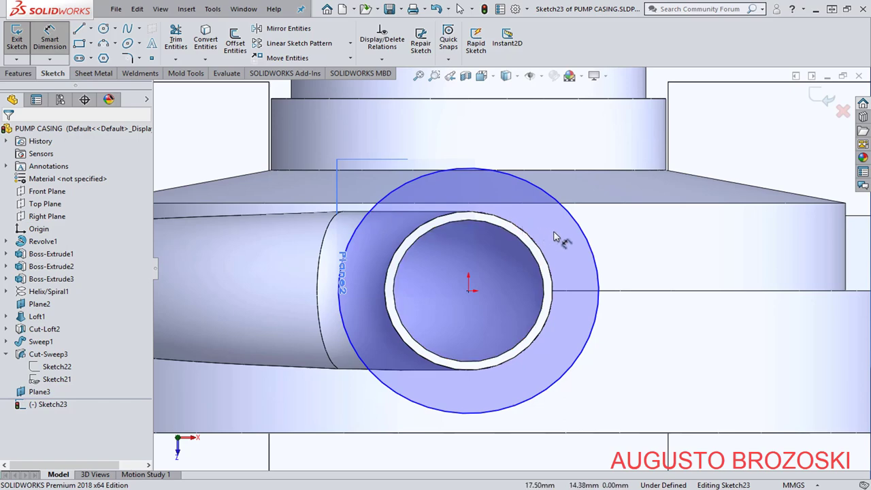
pyautogui.click(589, 230)
pyautogui.click(562, 247)
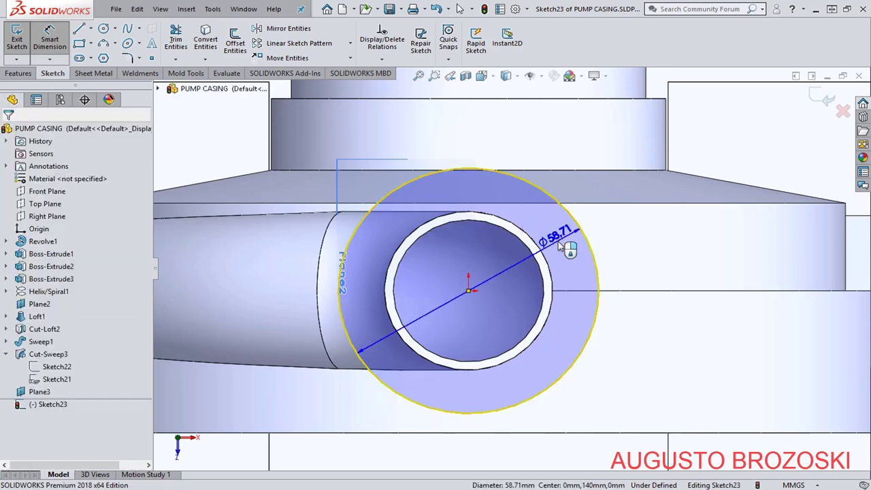
pyautogui.write('50')
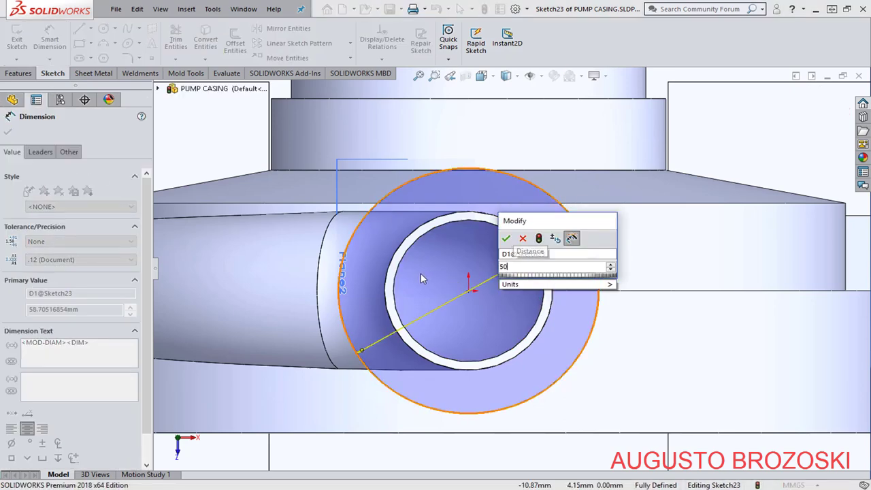
pyautogui.press('Return')
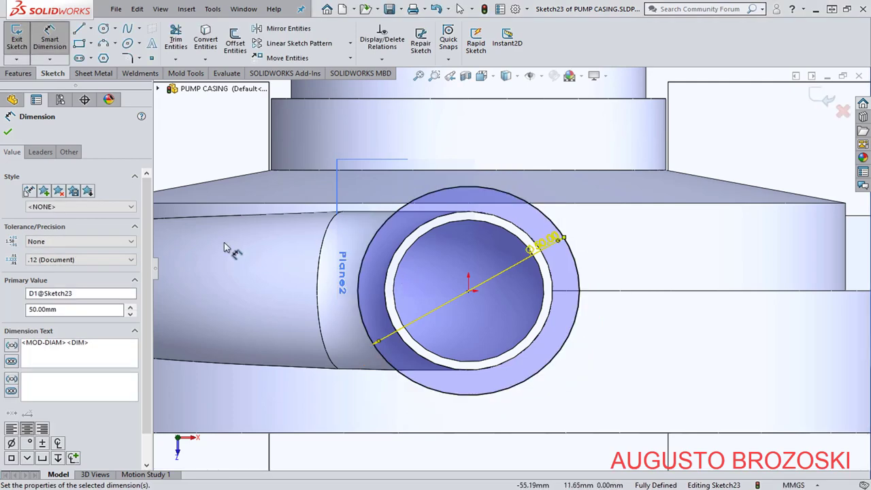
pyautogui.click(9, 132)
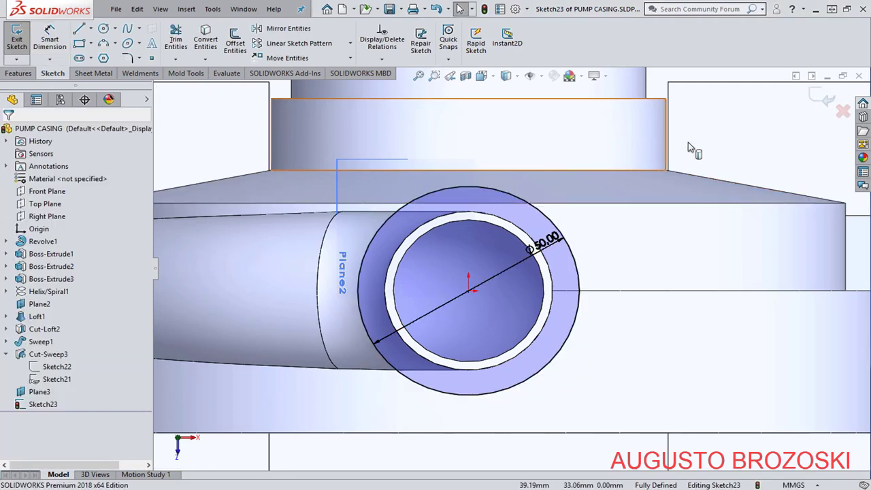
pyautogui.click(821, 98)
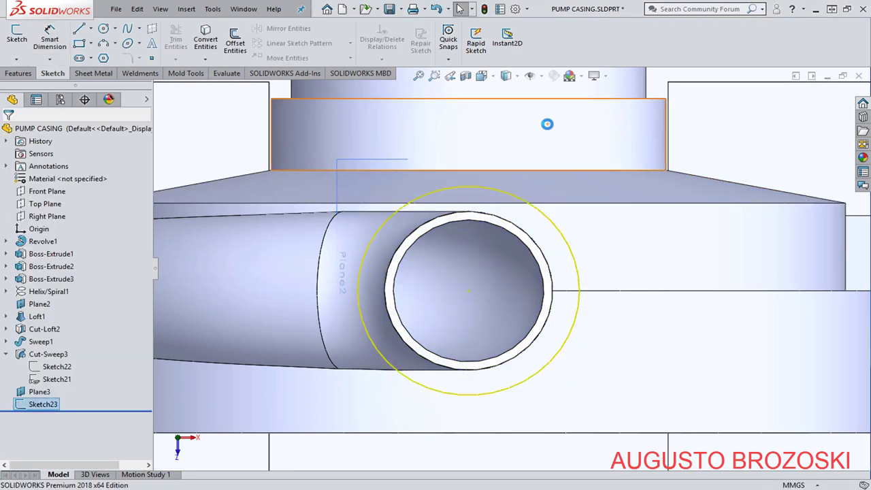
# Start a cut-extrude from the Plane3 circle, checking the nozzle in isometric and front views.
pyautogui.click(481, 75)
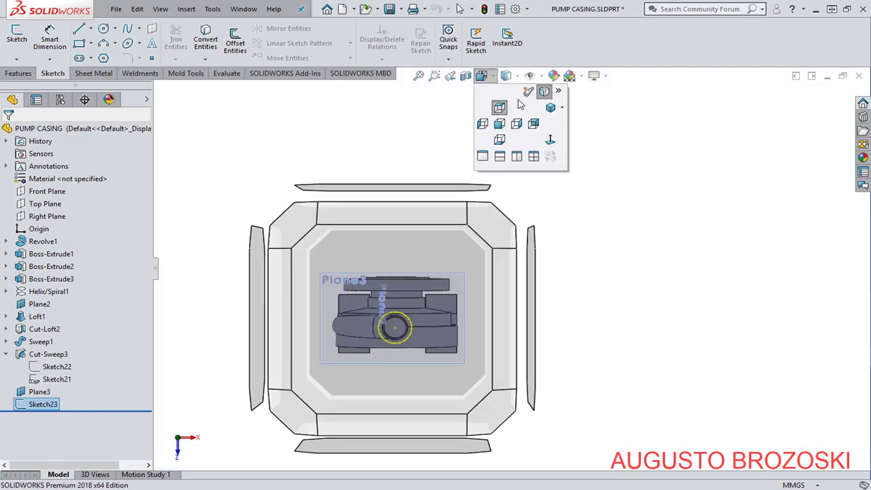
pyautogui.click(551, 108)
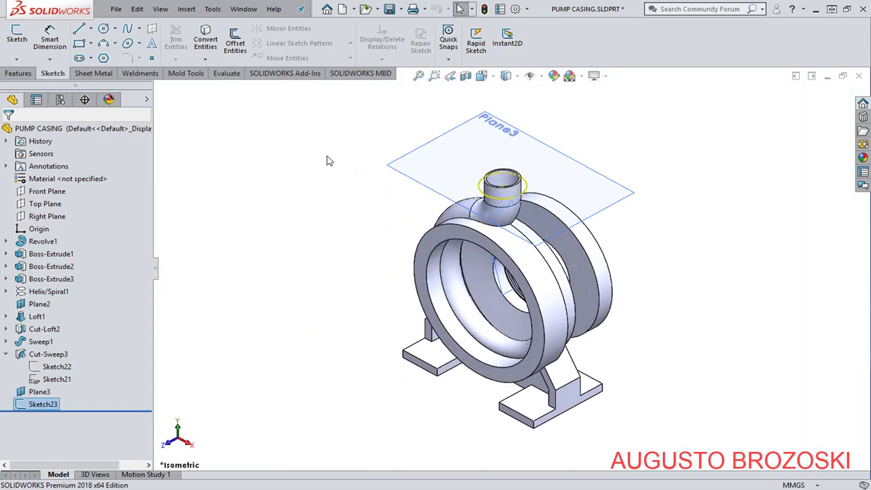
pyautogui.click(21, 74)
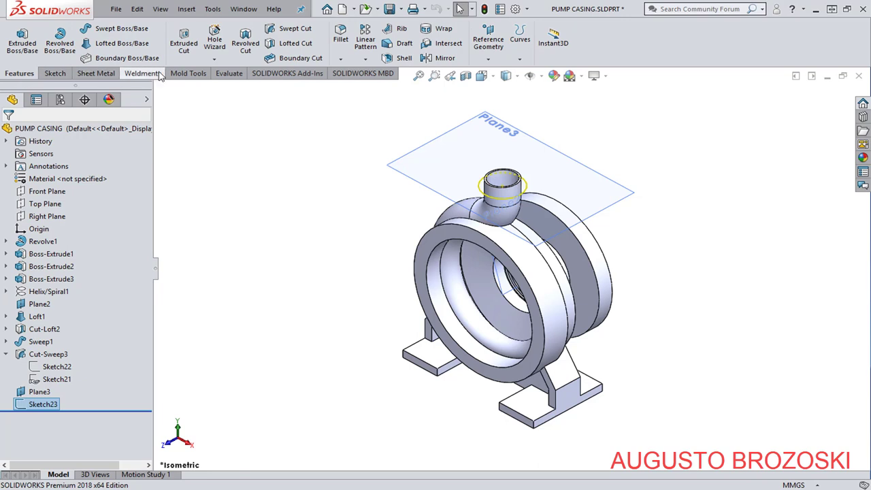
pyautogui.click(186, 47)
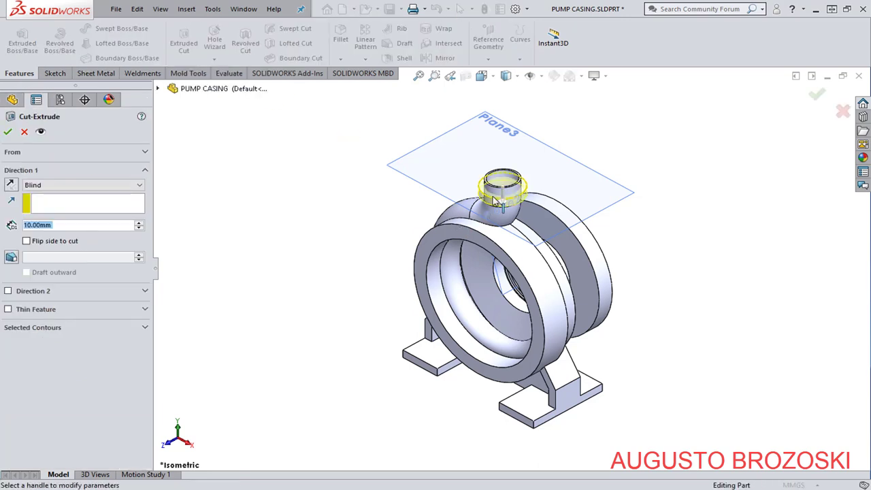
pyautogui.click(483, 77)
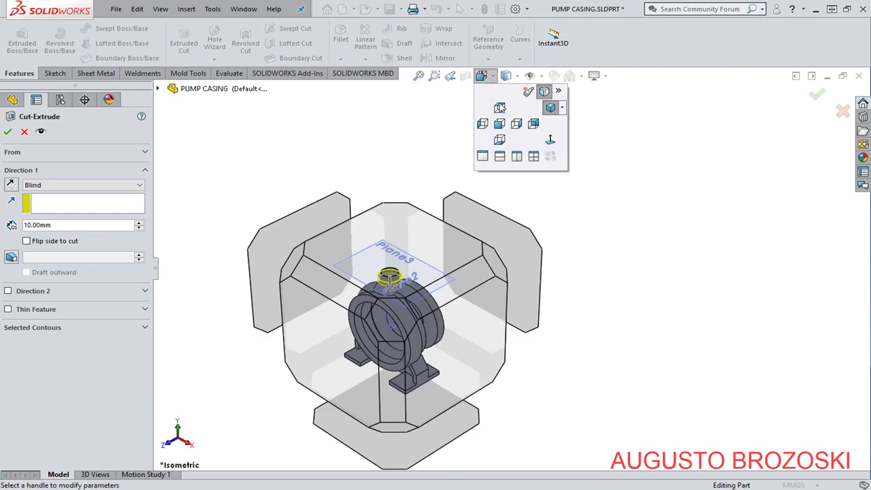
pyautogui.click(498, 124)
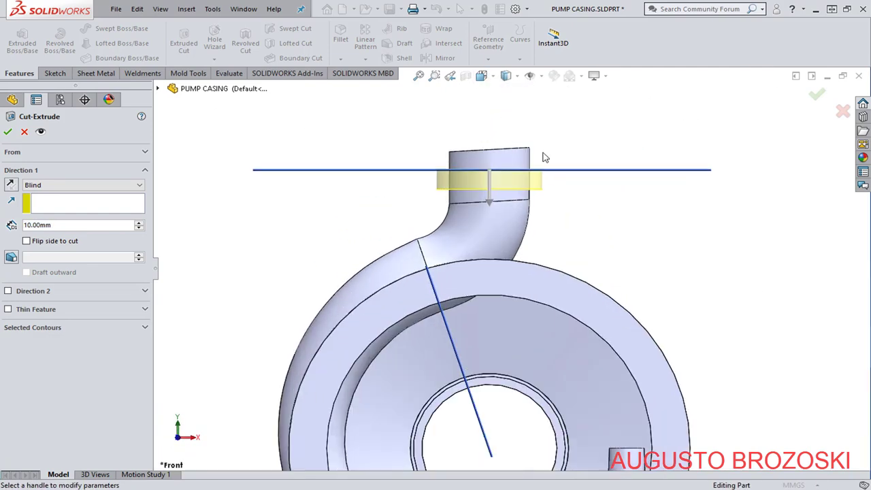
# Reverse the cut upward with a 20 mm blind depth, accept it, and return to isometric.
pyautogui.click(11, 186)
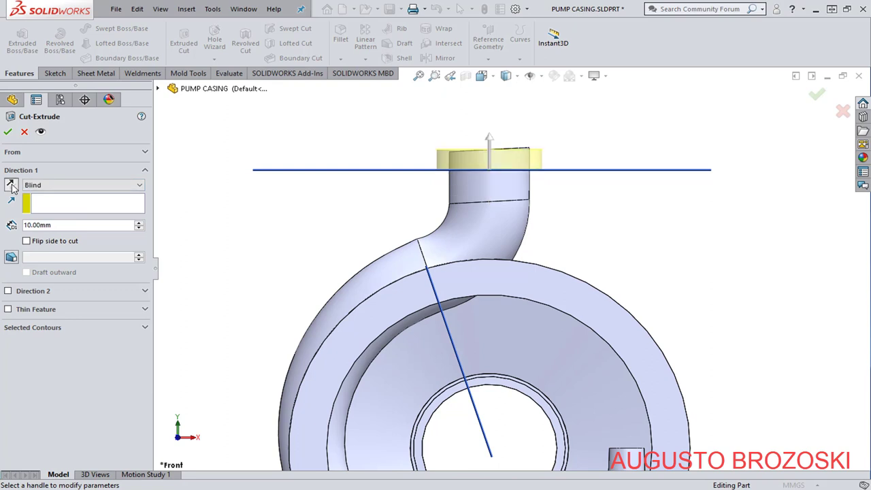
pyautogui.click(60, 226)
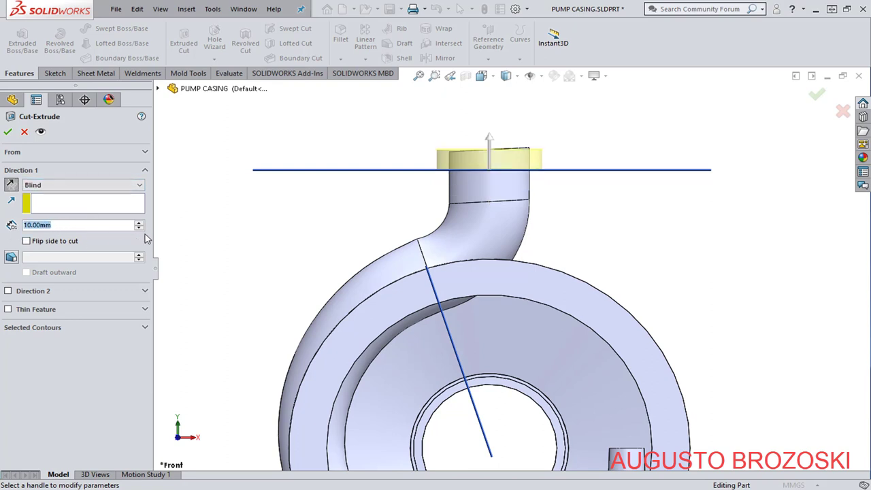
pyautogui.write('20')
pyautogui.press('Return')
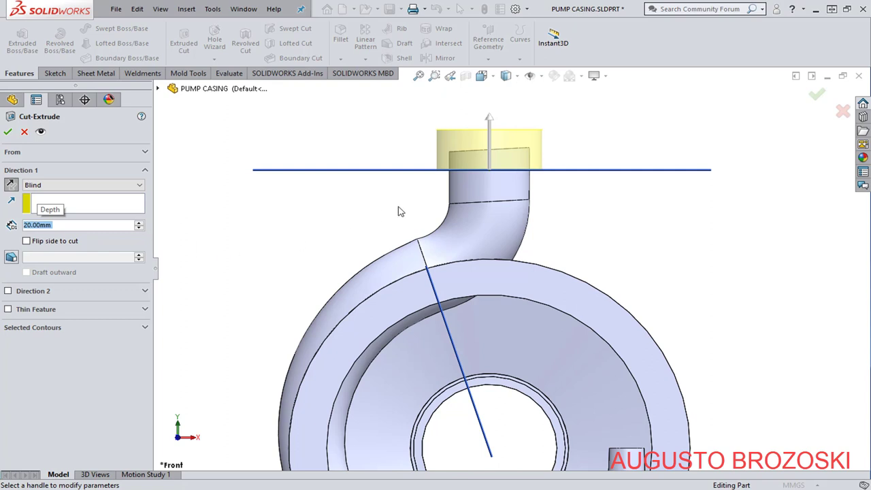
pyautogui.click(8, 133)
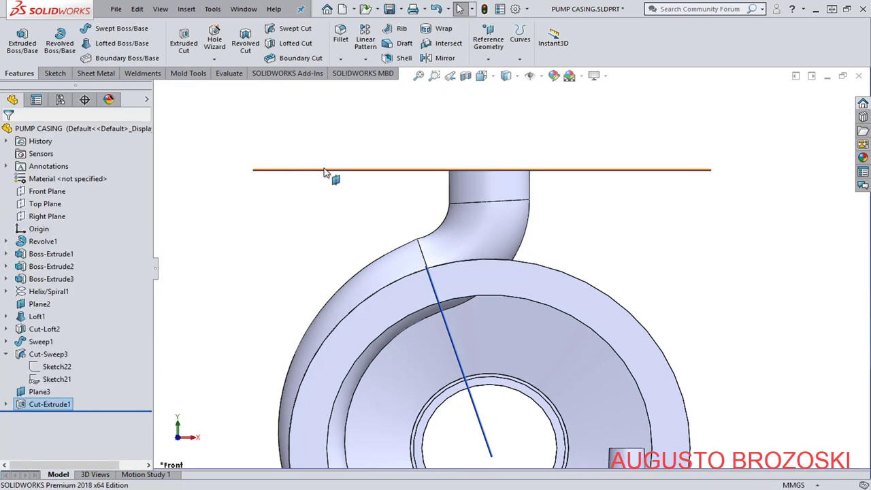
pyautogui.click(481, 76)
pyautogui.click(499, 91)
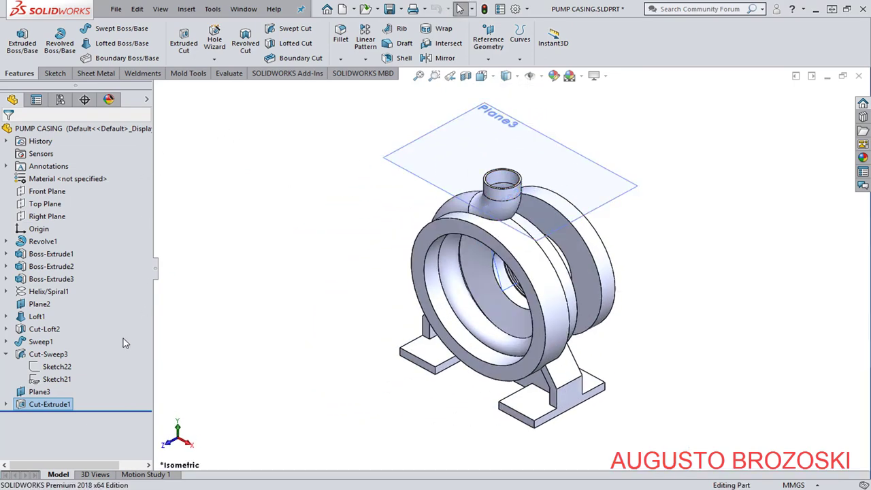
# Hide Plane3, collapse Cut-Sweep3 in the tree, and switch to the pump drawing PDF.
pyautogui.rightClick(39, 392)
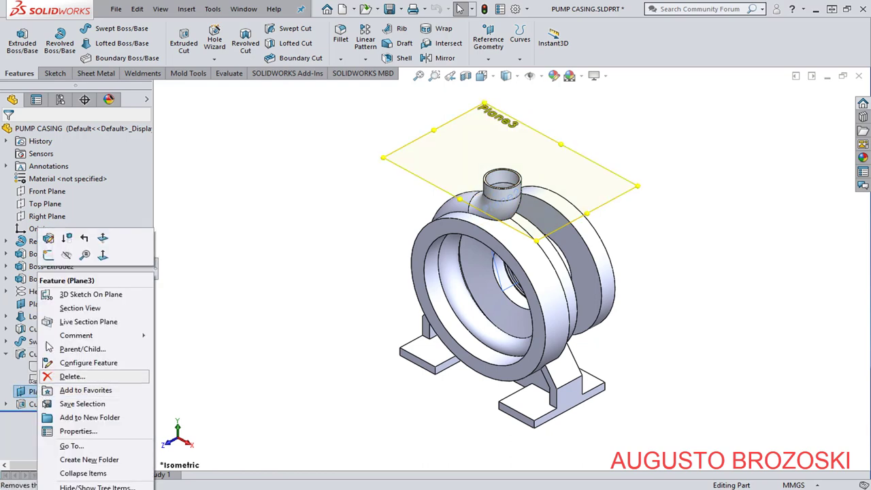
pyautogui.click(67, 255)
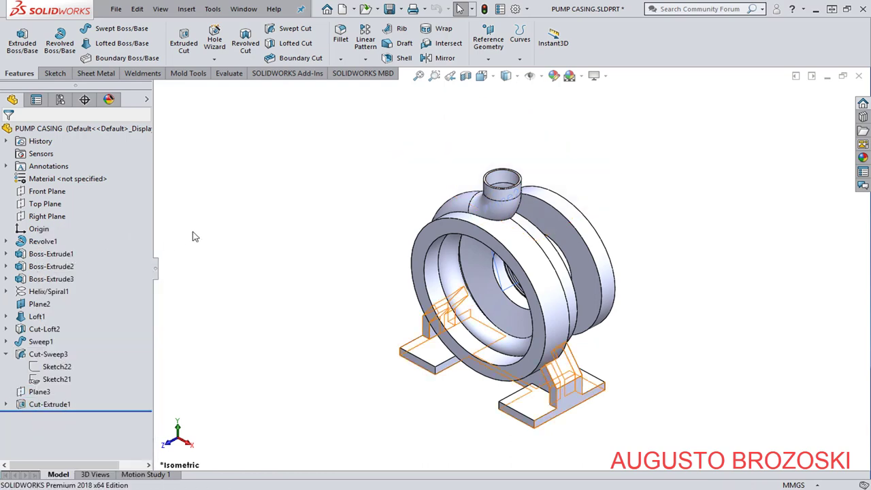
pyautogui.click(5, 353)
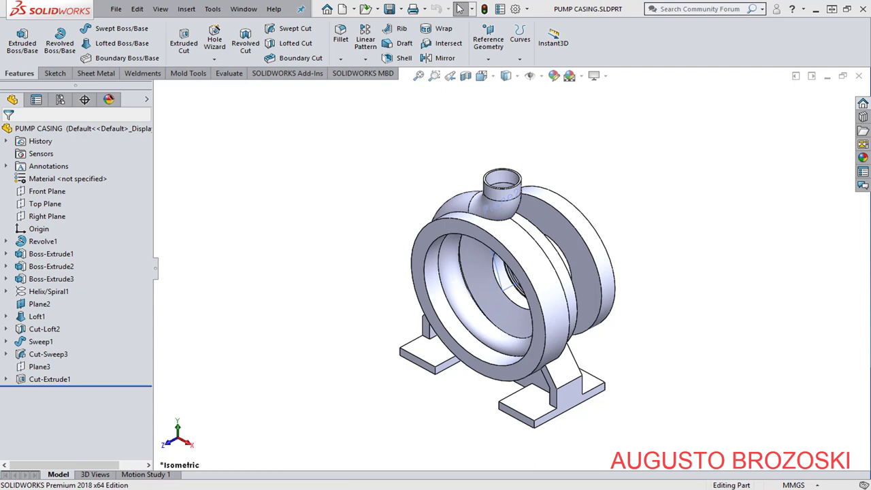
pyautogui.hotkey('alt', 'Tab')
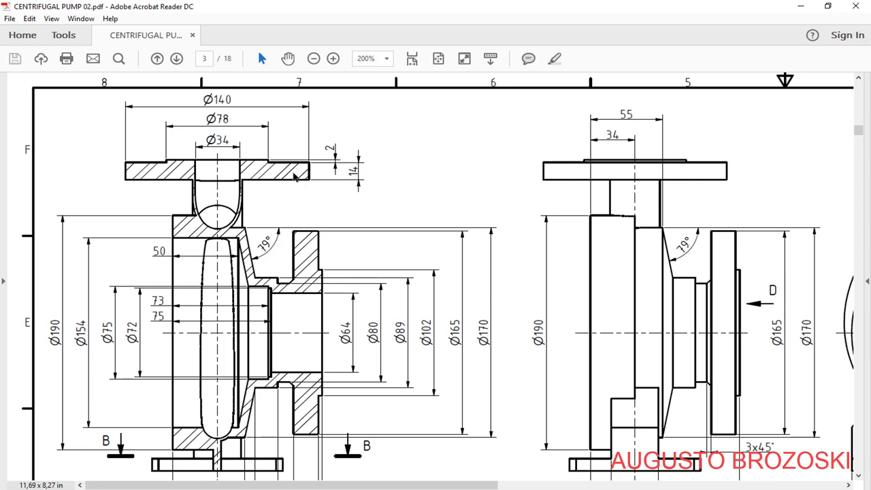
# Leave the pump drawing and return to the SOLIDWORKS casing model.
pyautogui.click(801, 7)
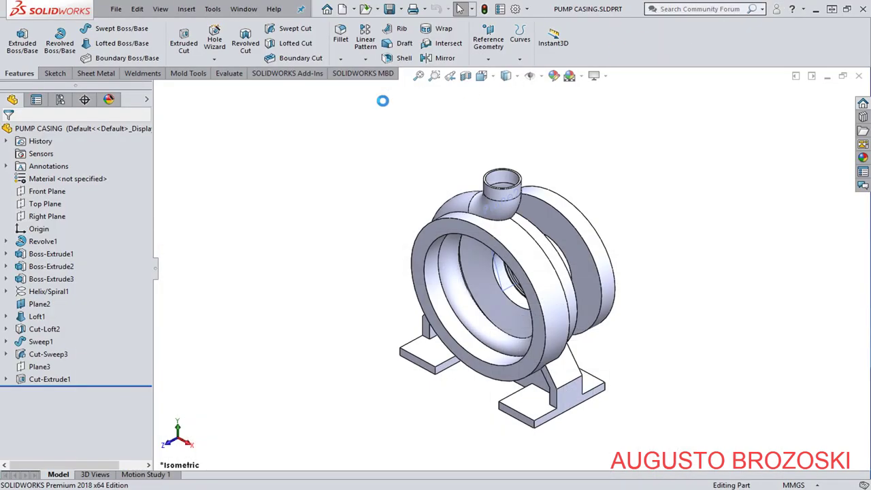
# Start Sketch24 on the nozzle's top face and view it normal to.
pyautogui.click(56, 73)
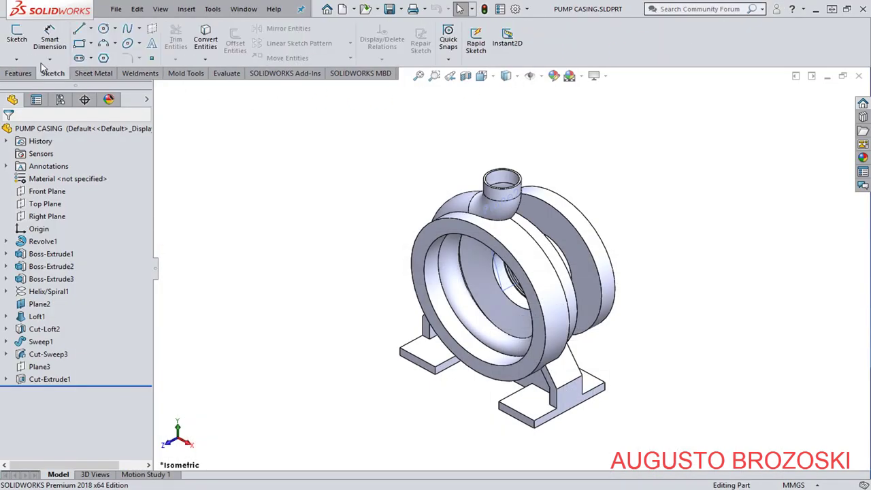
pyautogui.click(16, 37)
pyautogui.scroll(-6, 538, 182)
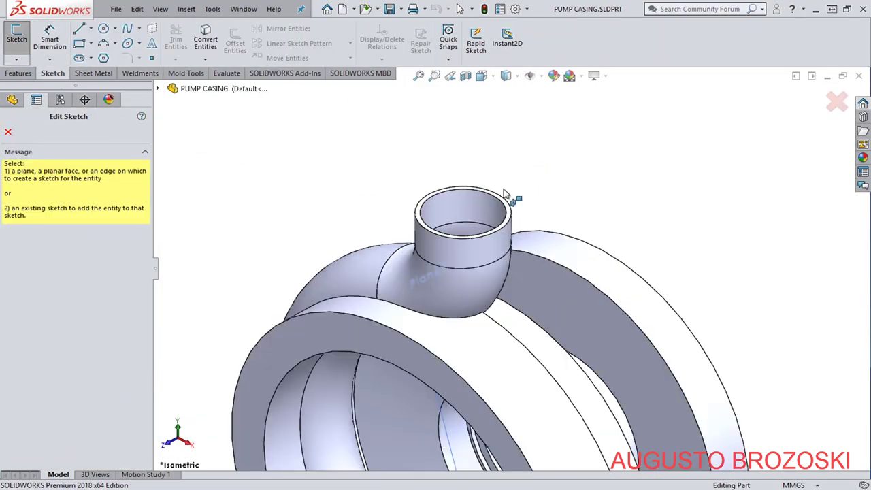
pyautogui.click(510, 260)
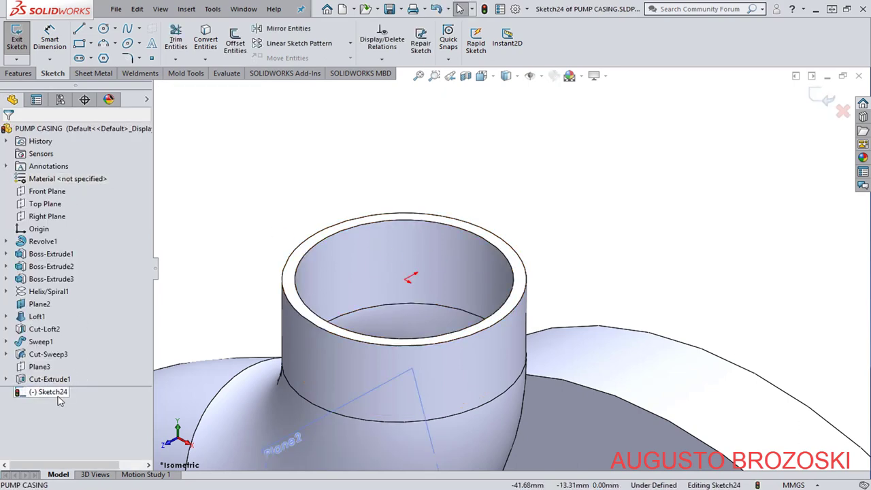
pyautogui.rightClick(60, 393)
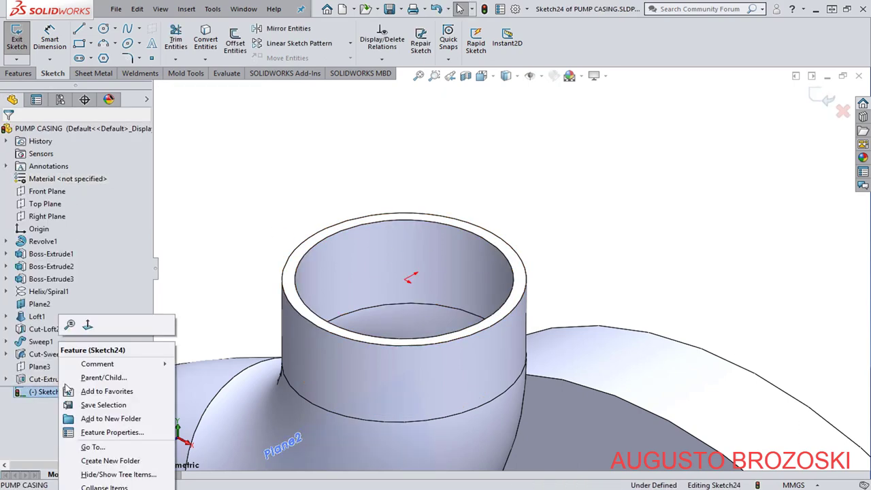
pyautogui.click(89, 325)
pyautogui.scroll(-3, 585, 307)
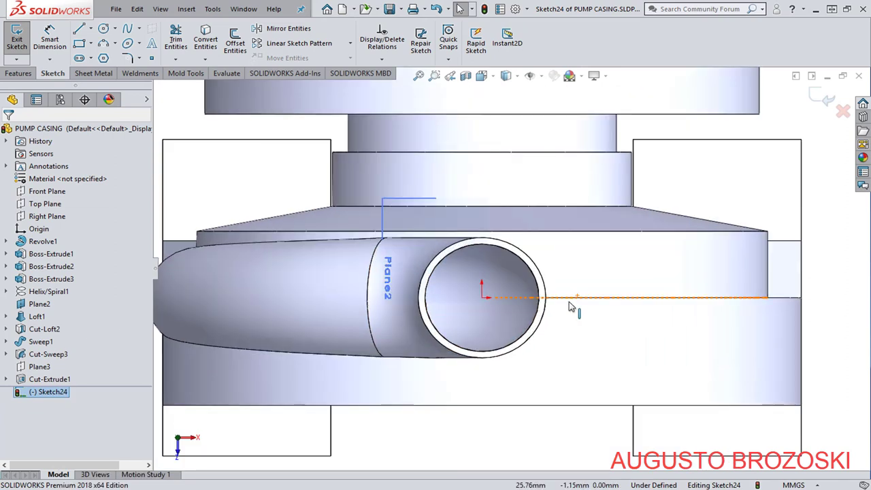
# Draw two concentric circles at the nozzle centre, a small inner one and a large flange outline.
pyautogui.click(104, 29)
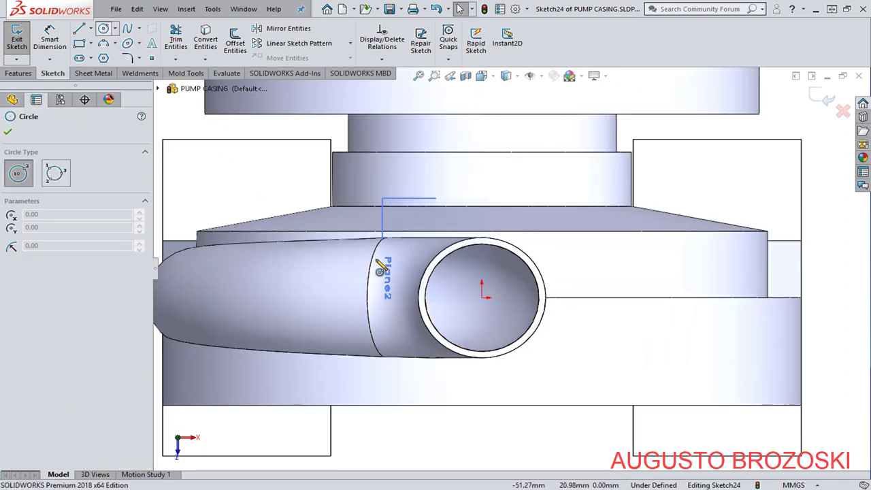
pyautogui.click(482, 298)
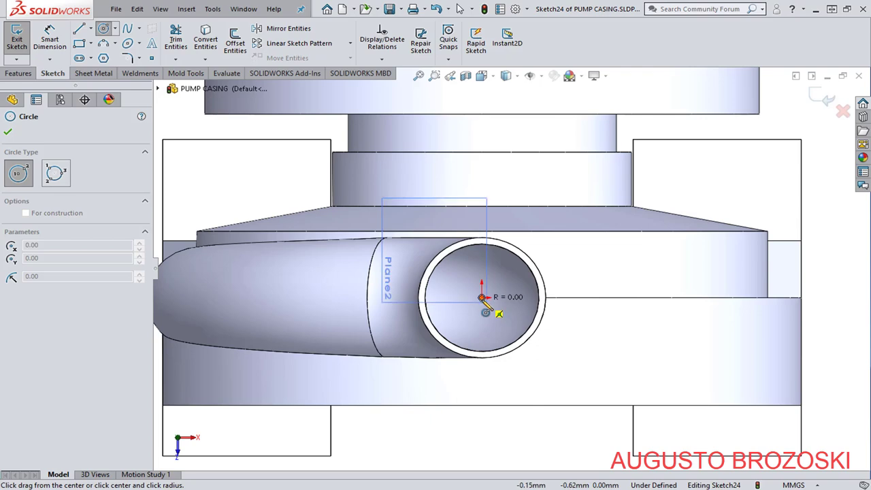
pyautogui.scroll(-5, 449, 303)
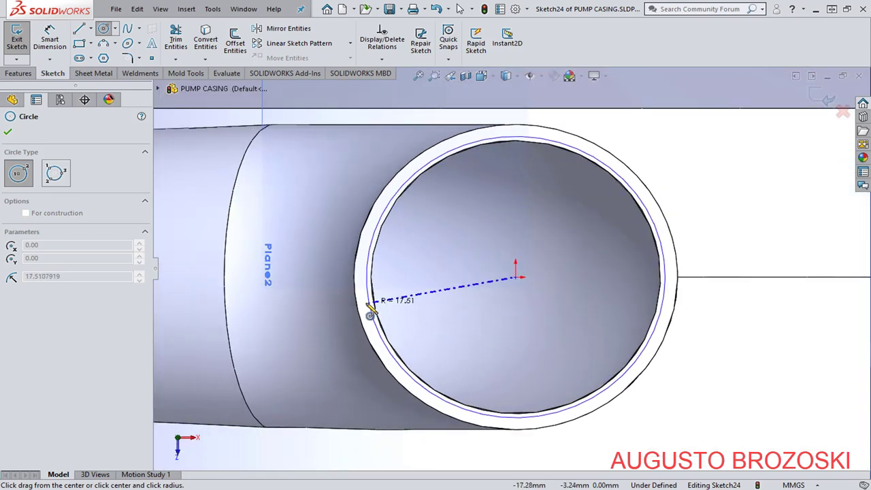
pyautogui.click(366, 307)
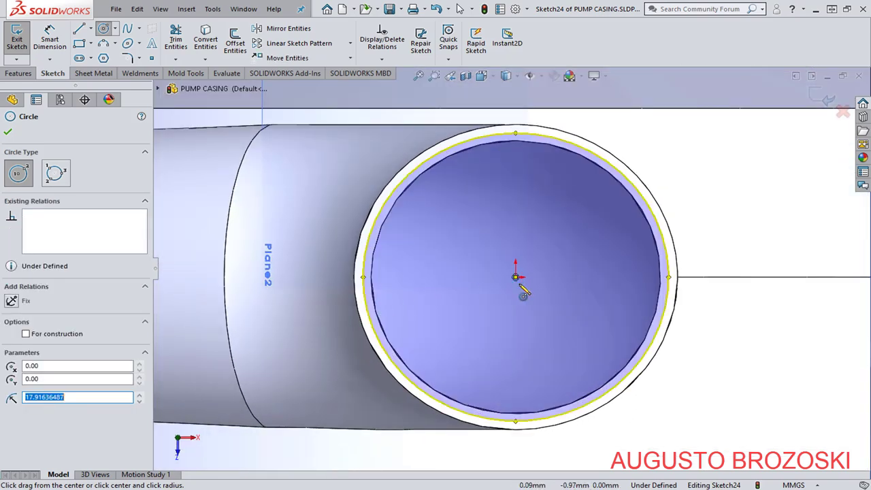
pyautogui.click(515, 277)
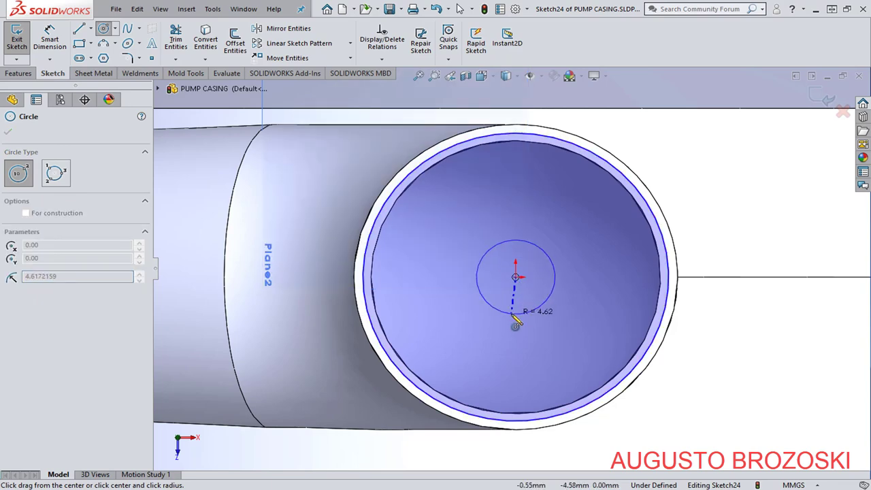
pyautogui.scroll(4, 516, 325)
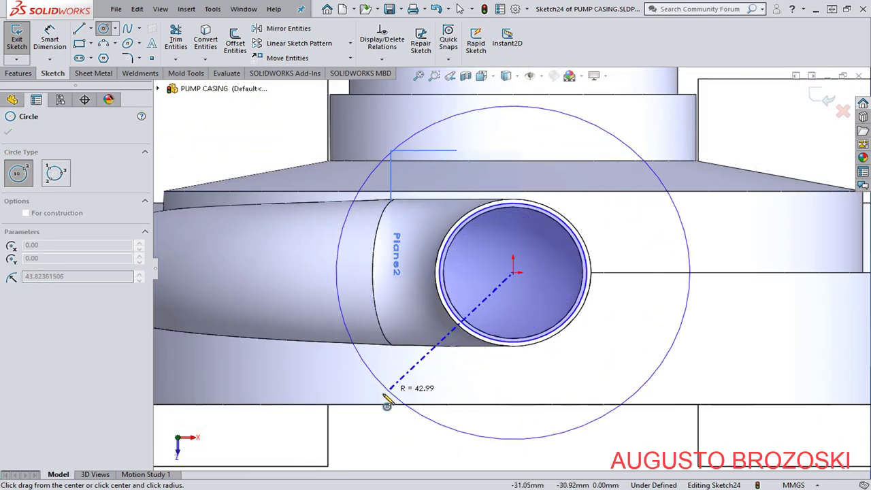
pyautogui.click(372, 402)
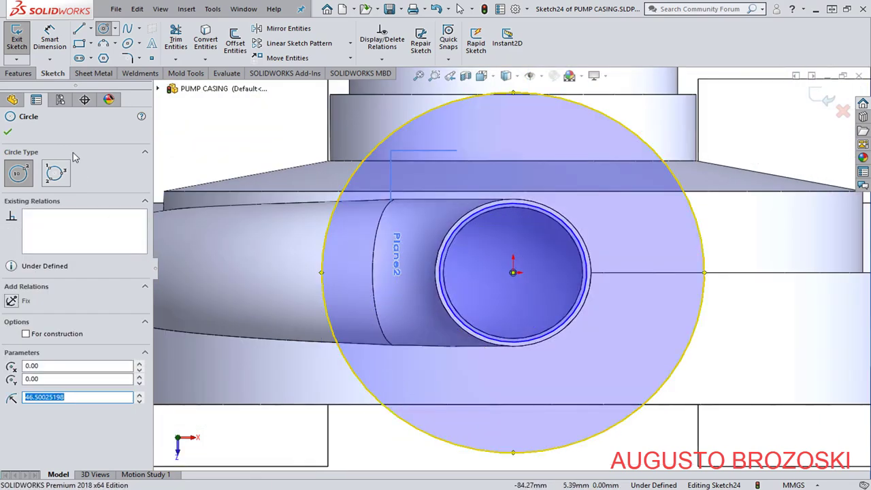
pyautogui.click(8, 134)
# Dimension the inner circle to Ø36 mm and the outer circle to Ø140 mm.
pyautogui.click(50, 38)
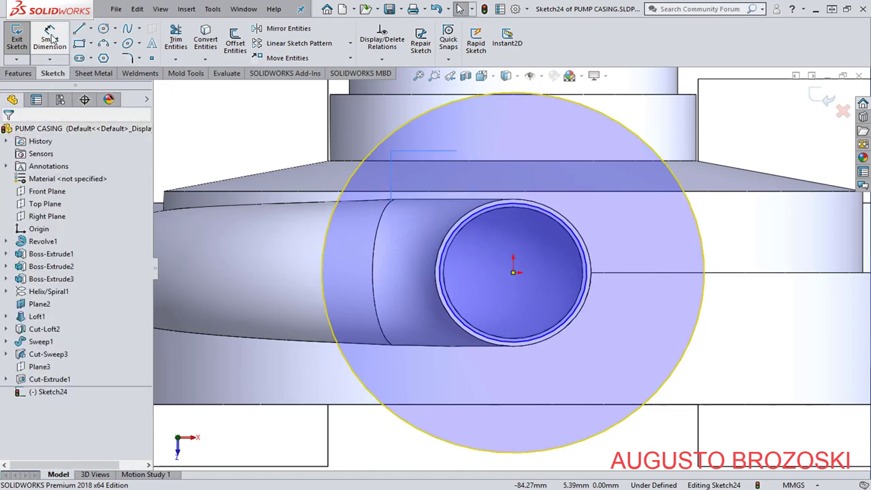
pyautogui.scroll(-3, 499, 255)
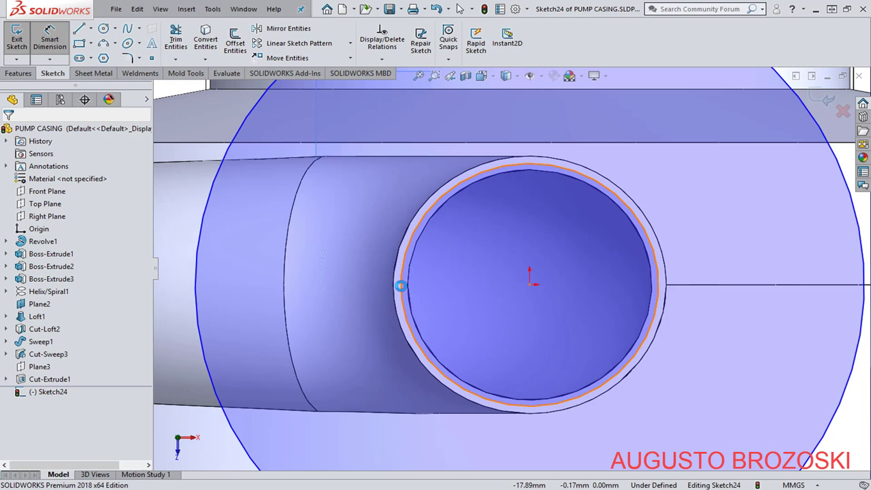
pyautogui.click(401, 286)
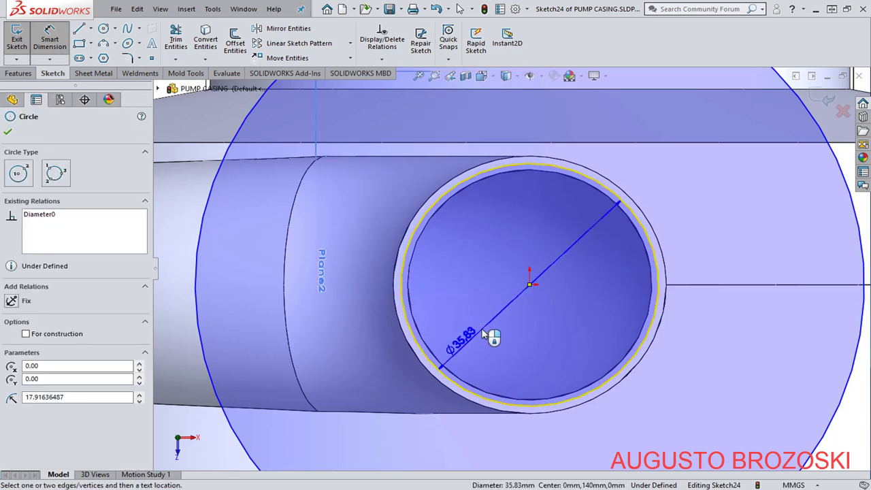
pyautogui.click(505, 332)
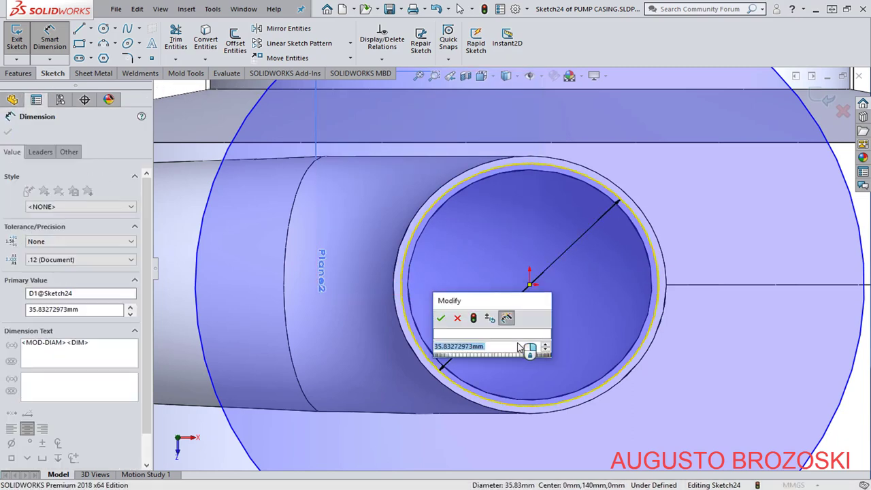
pyautogui.write('36')
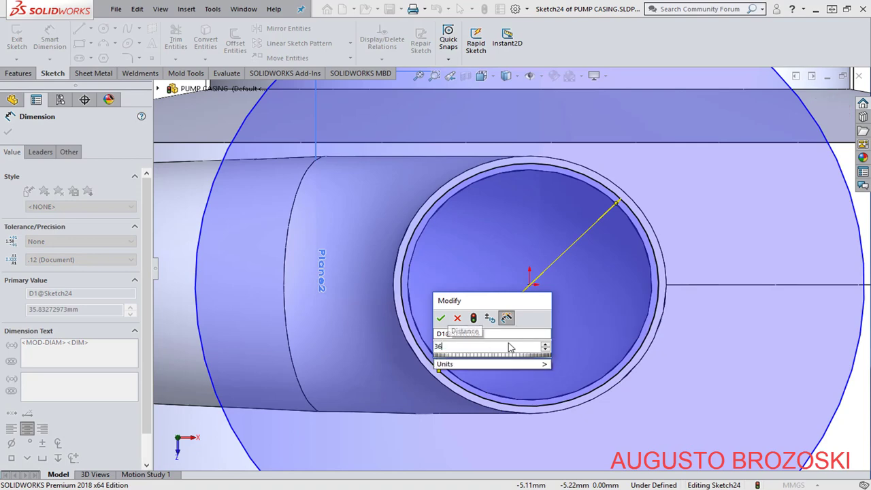
pyautogui.press('Return')
pyautogui.scroll(2, 367, 277)
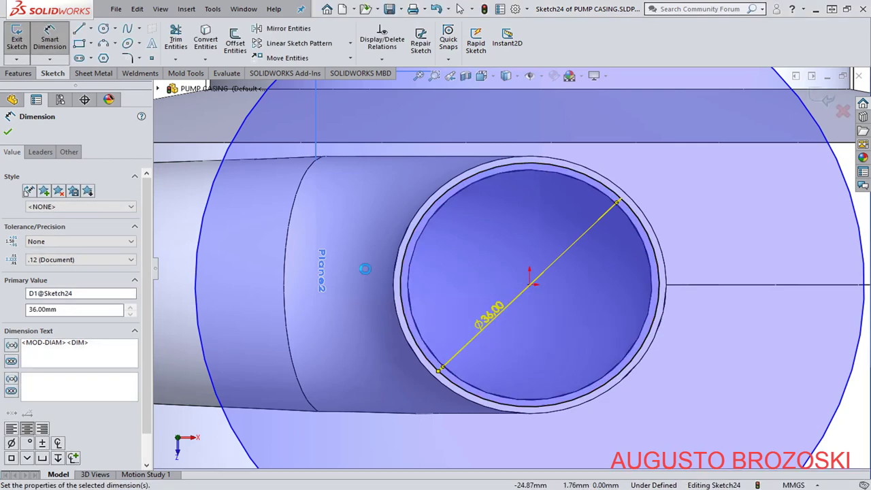
pyautogui.click(249, 304)
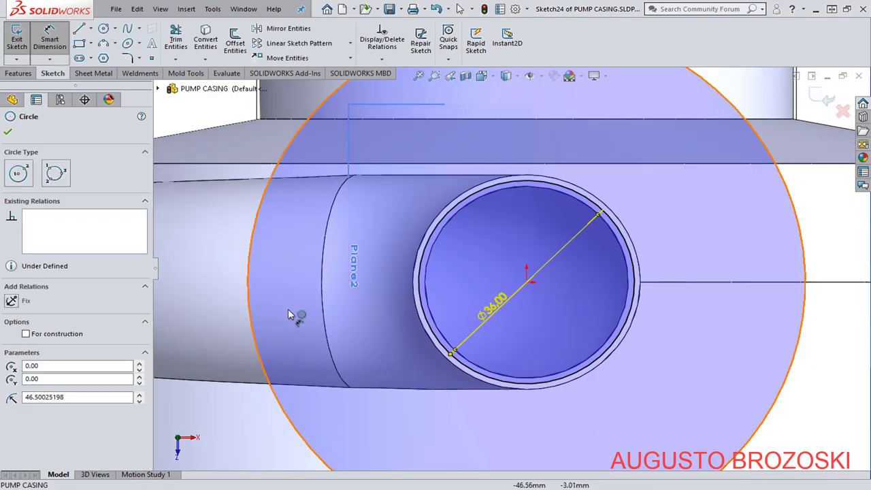
pyautogui.click(341, 347)
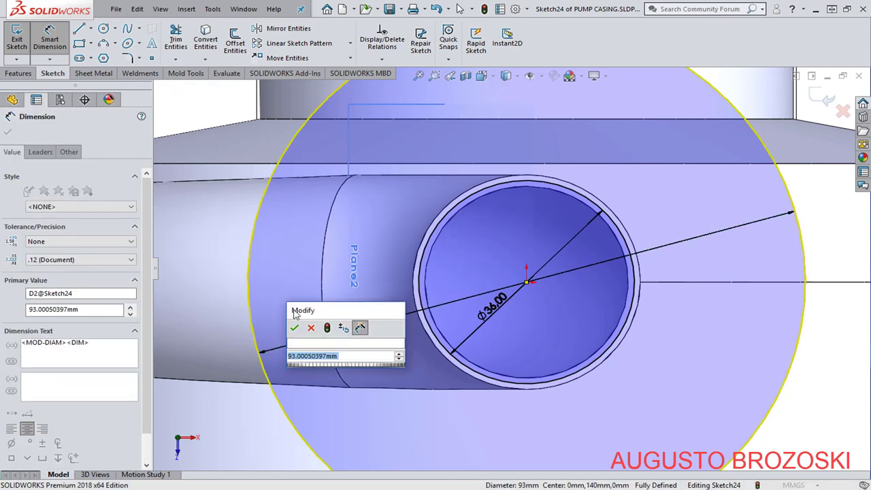
pyautogui.write('140')
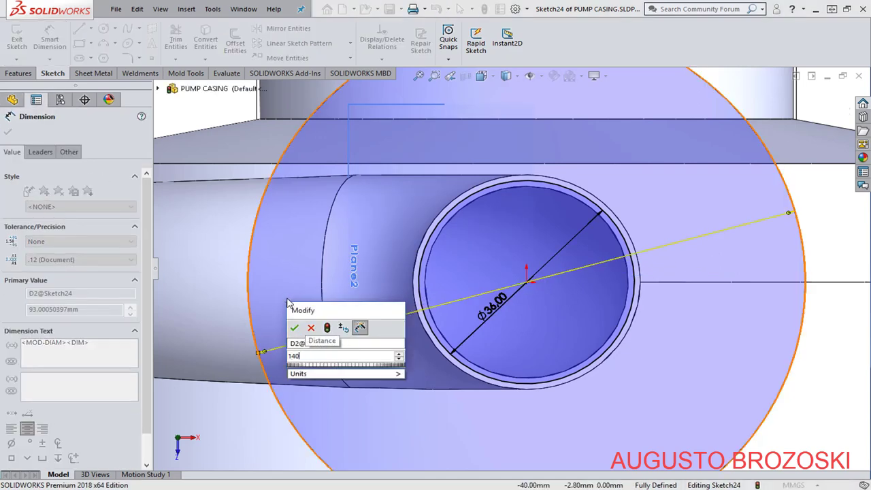
pyautogui.press('Return')
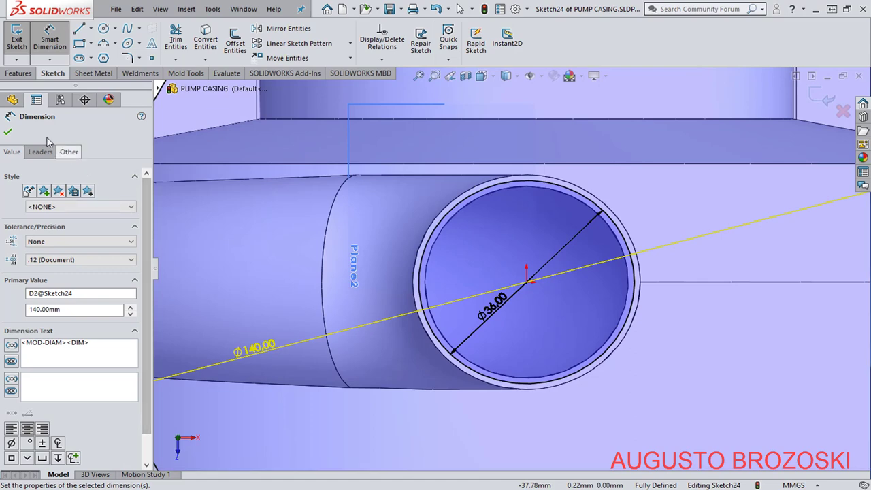
pyautogui.press('Escape')
pyautogui.scroll(-3, 402, 239)
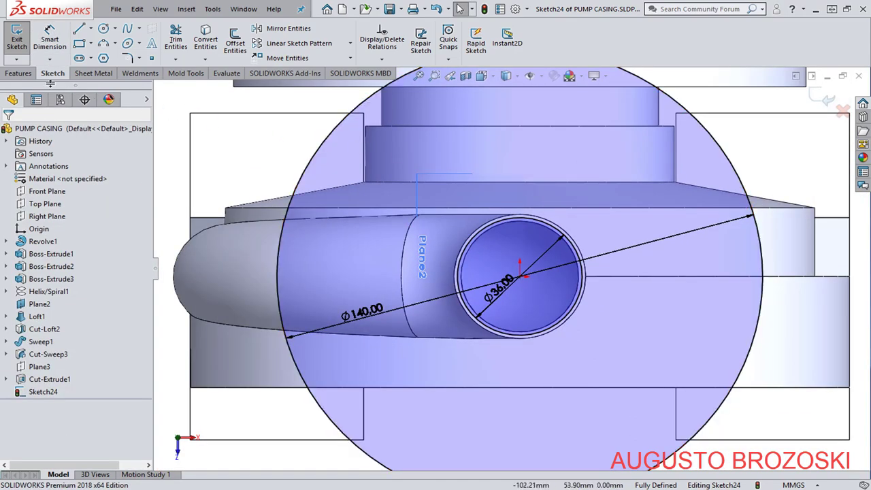
# Extrude Sketch24 16 mm downward as Boss-Extrude4, checking it from the front view.
pyautogui.click(19, 73)
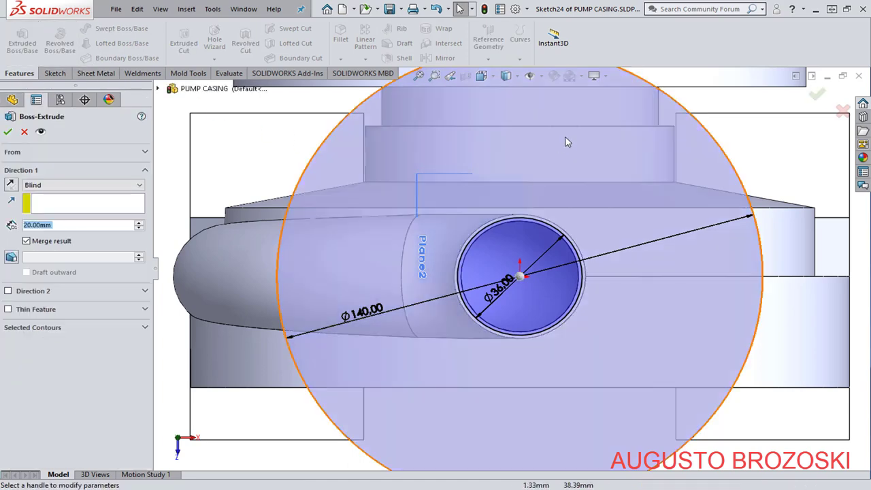
pyautogui.click(492, 79)
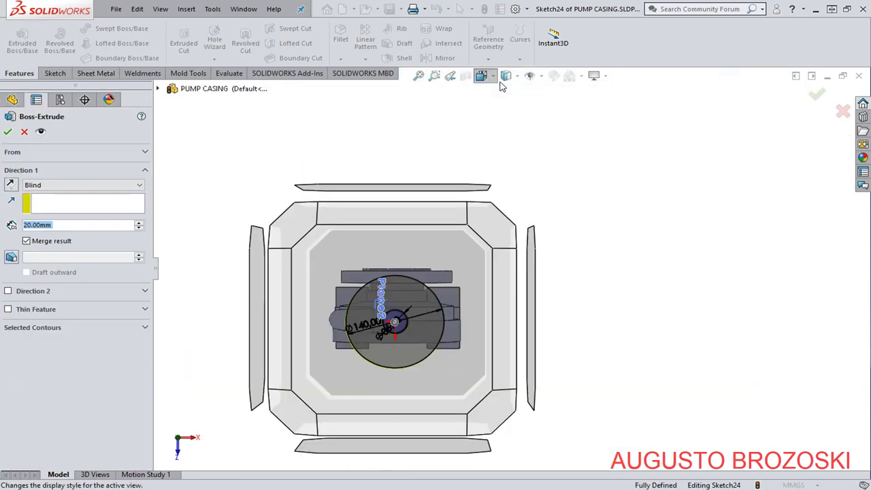
pyautogui.click(550, 109)
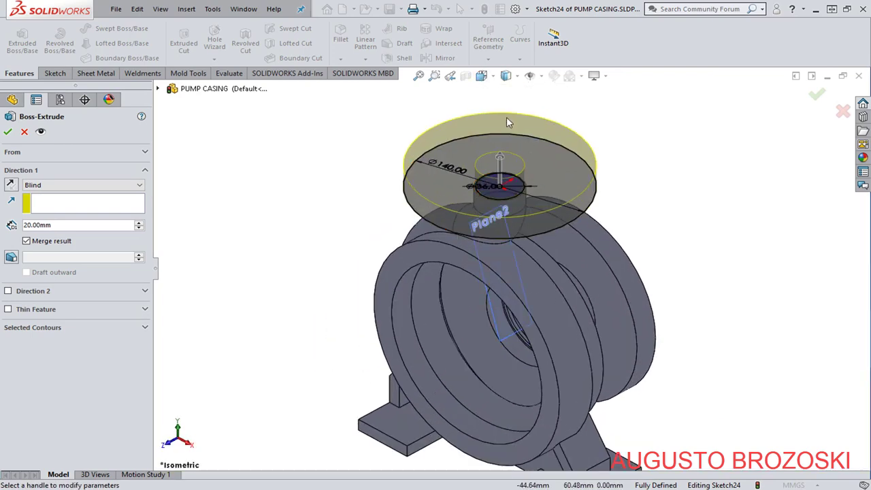
pyautogui.click(482, 76)
pyautogui.click(499, 123)
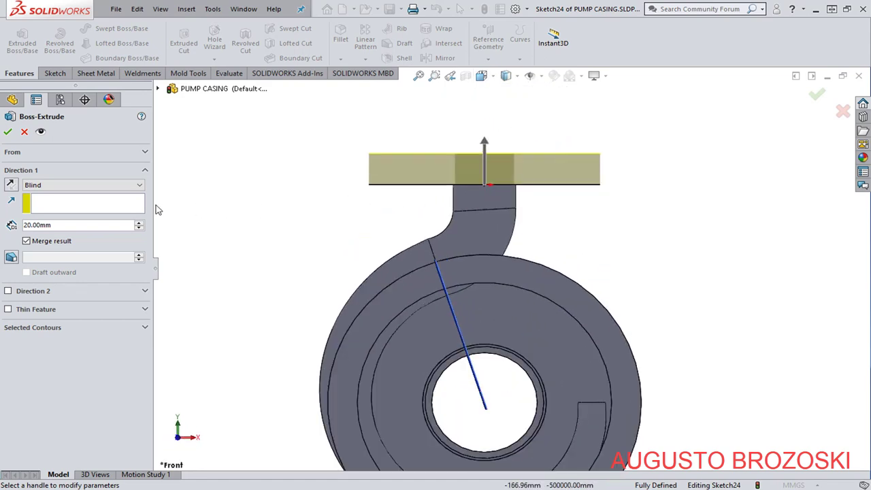
pyautogui.click(10, 187)
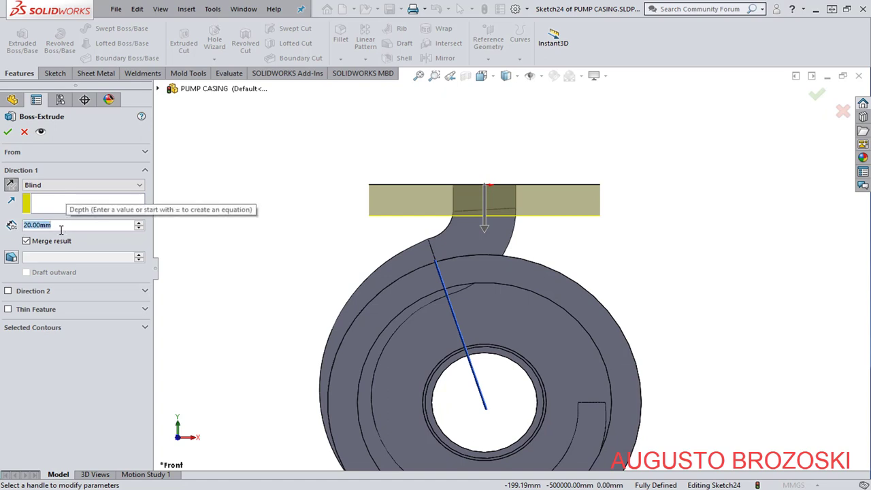
pyautogui.write('16')
pyautogui.press('Return')
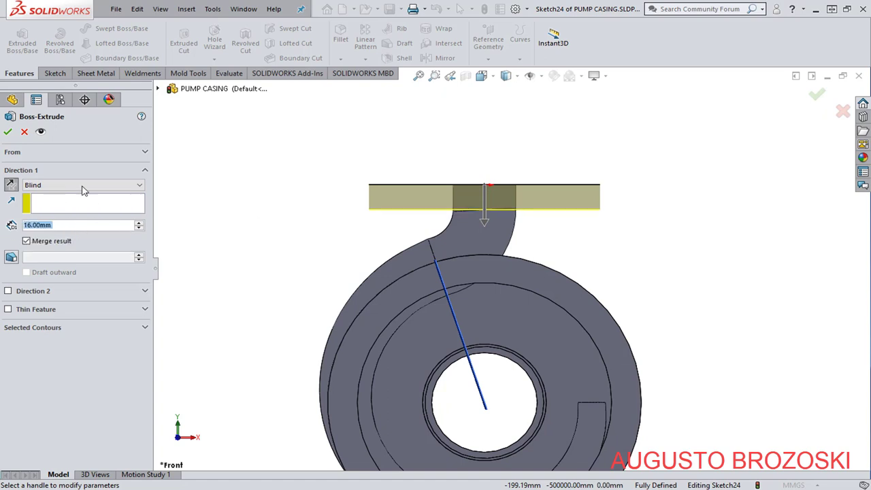
pyautogui.click(7, 132)
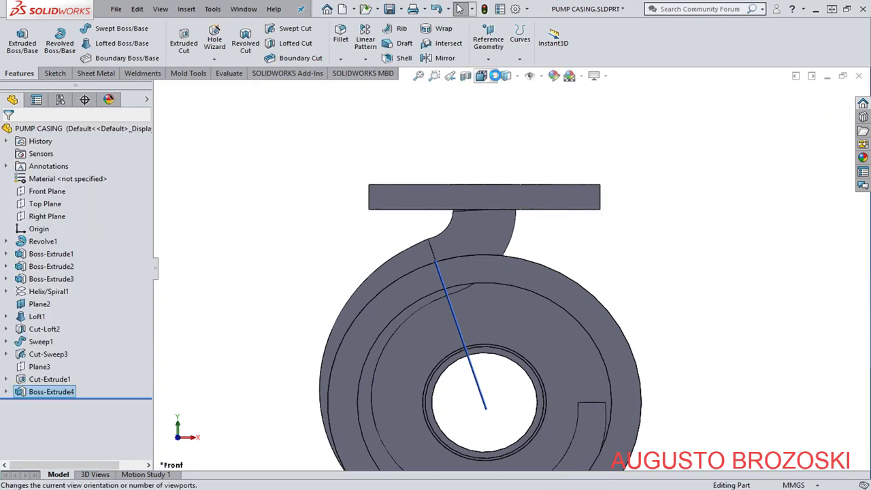
# Turn the casing to isometric and apply the Plain White scene.
pyautogui.click(495, 75)
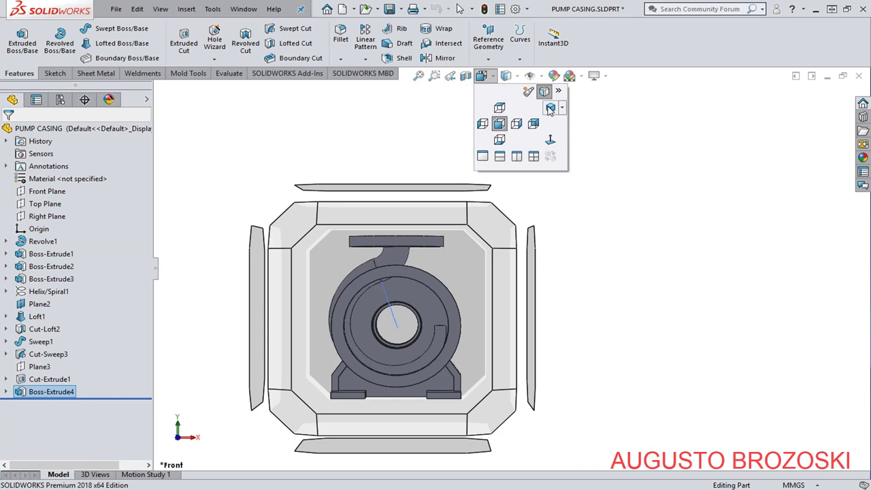
pyautogui.click(550, 108)
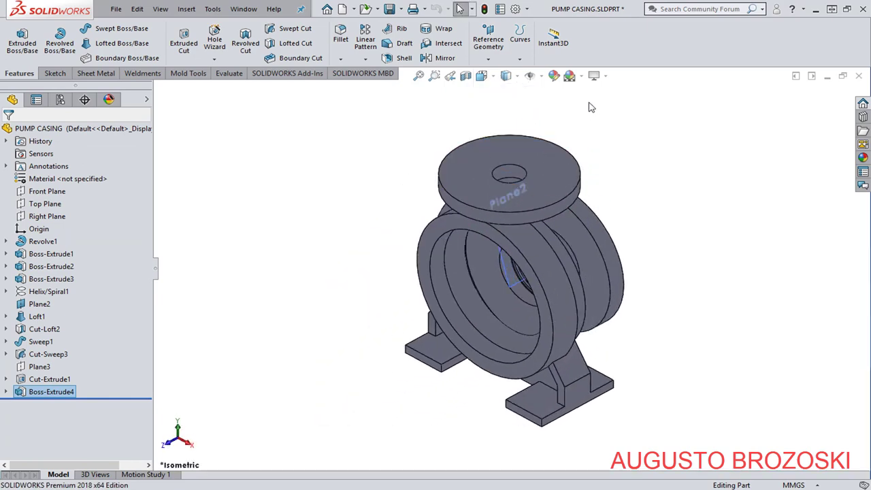
pyautogui.click(570, 76)
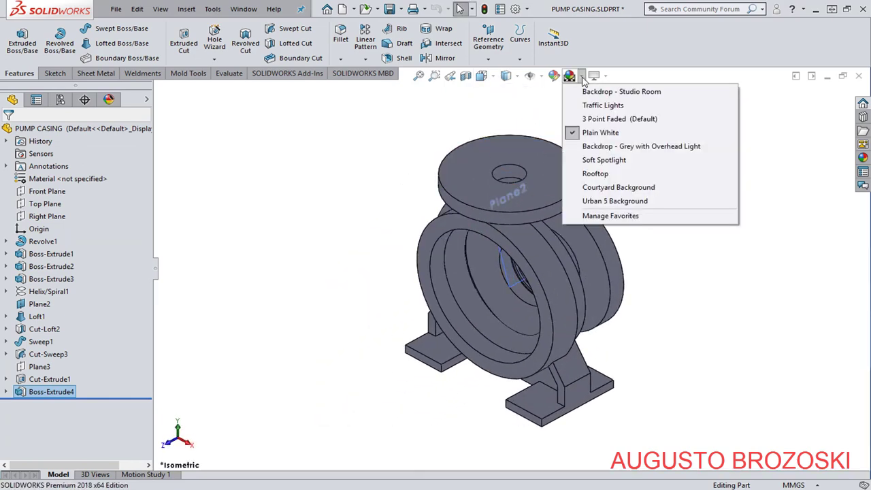
pyautogui.click(608, 136)
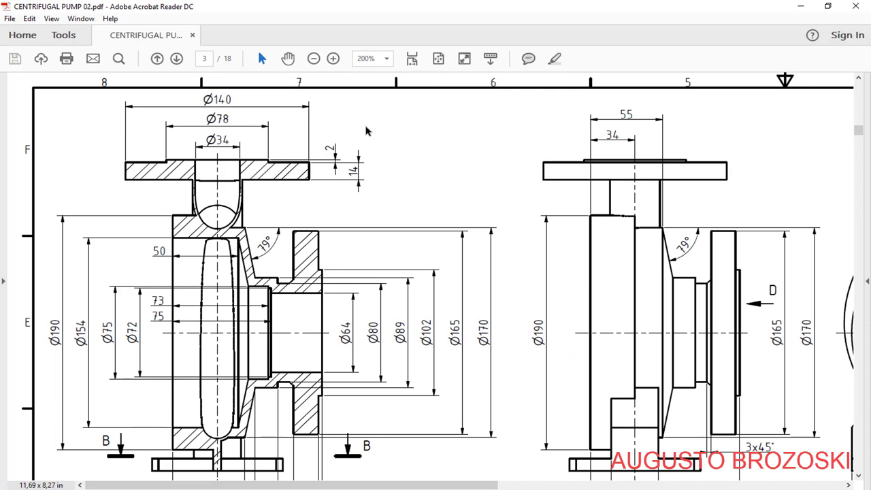
# Back in SOLIDWORKS, start a new sketch on the flange's top face, viewed normal to.
pyautogui.click(800, 6)
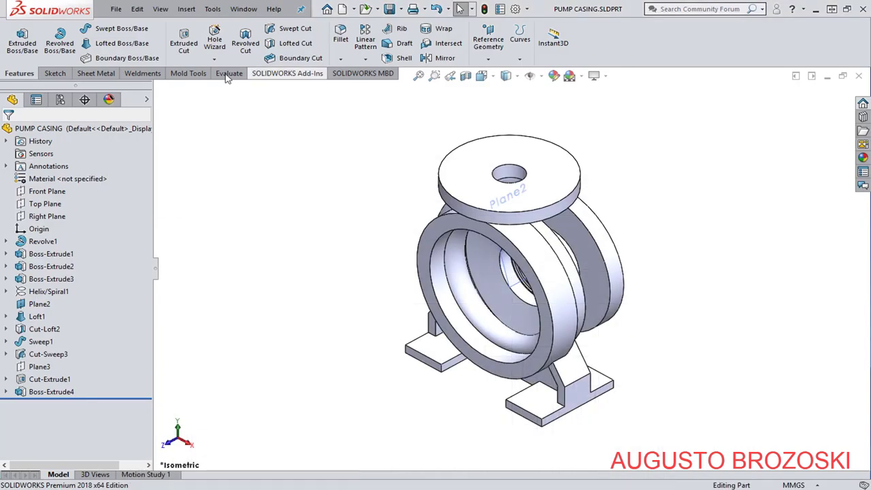
pyautogui.click(56, 73)
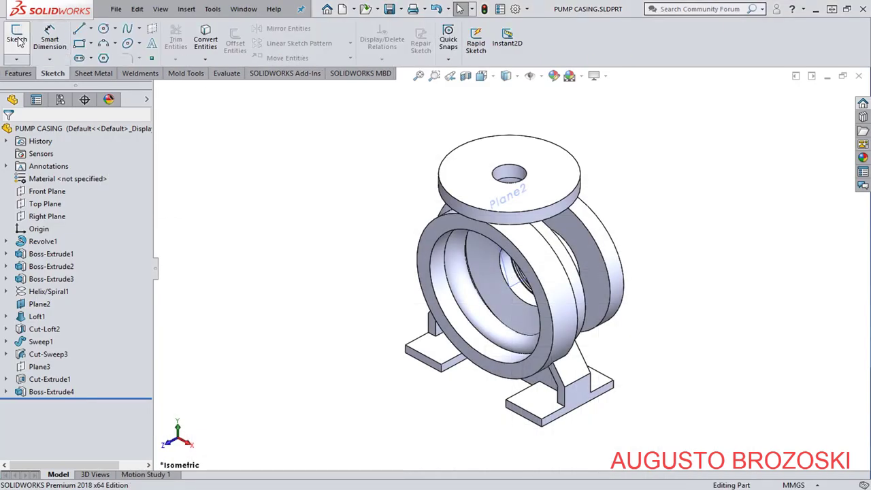
pyautogui.click(17, 36)
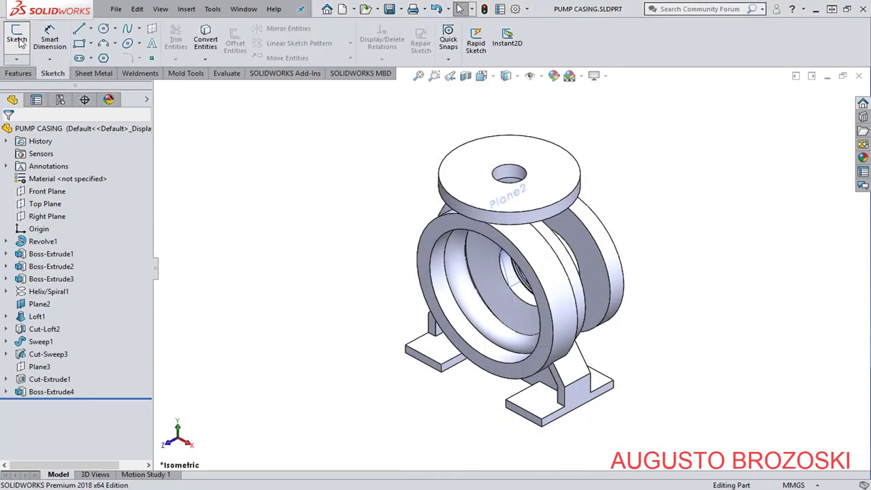
pyautogui.click(474, 170)
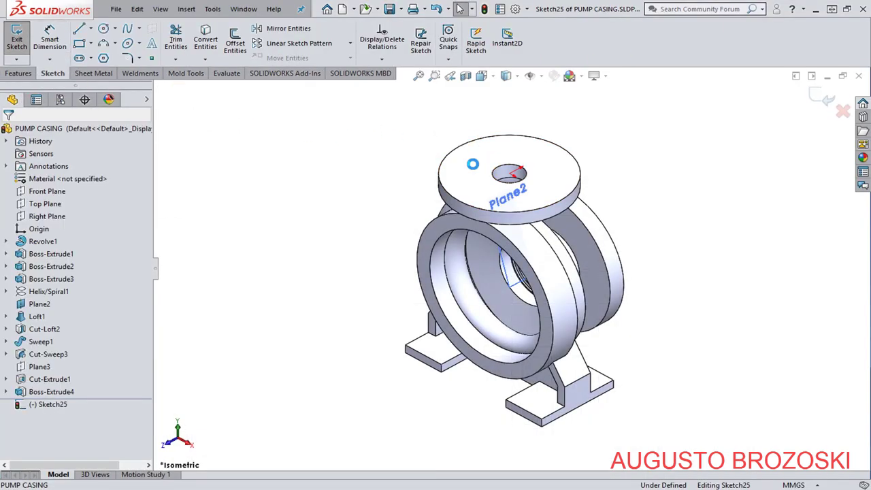
pyautogui.rightClick(60, 408)
pyautogui.click(86, 326)
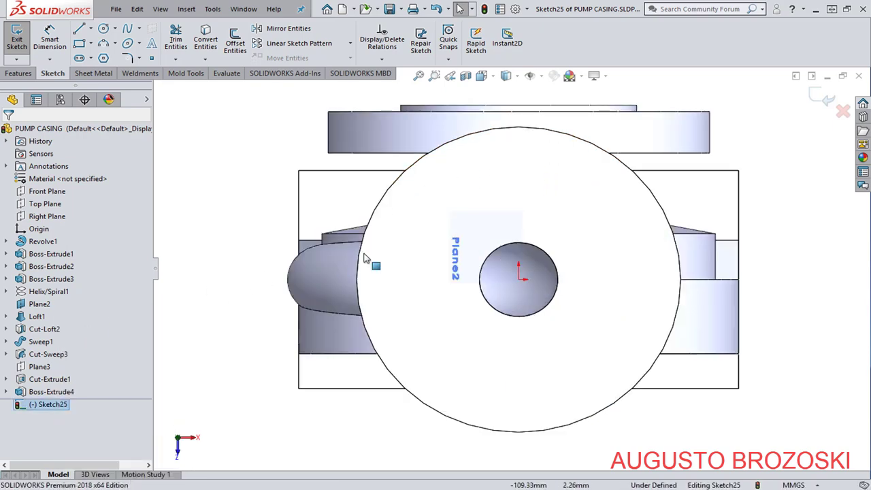
# Draw two concentric circles centred on the origin around the bore.
pyautogui.click(104, 30)
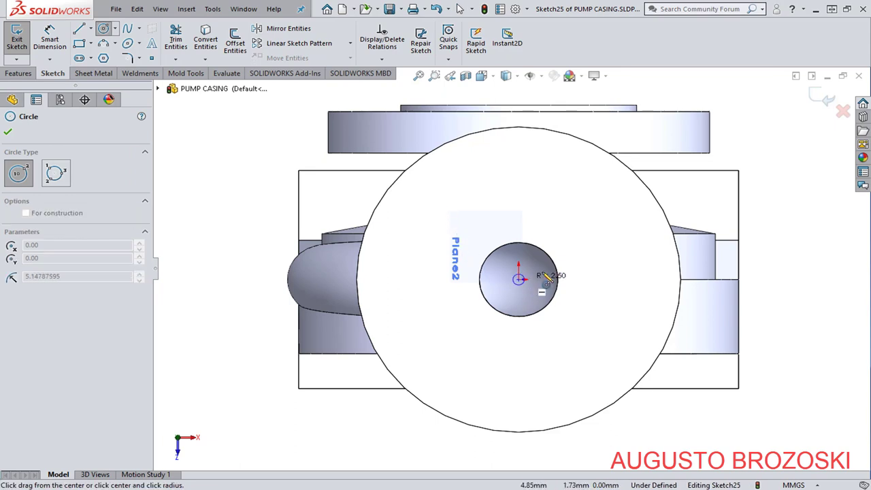
pyautogui.click(519, 279)
pyautogui.click(606, 259)
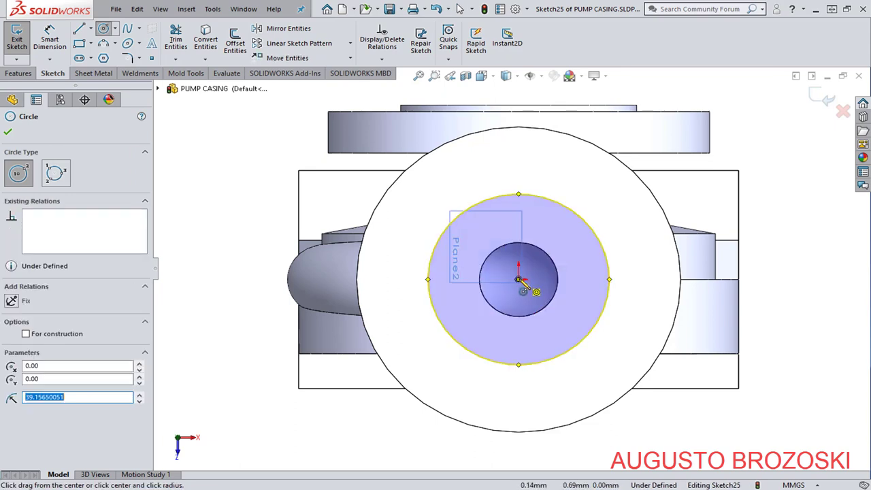
pyautogui.click(518, 279)
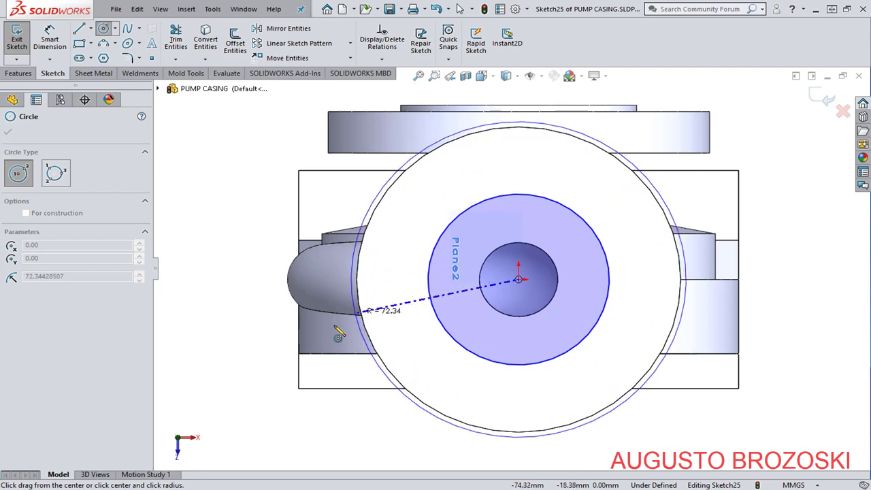
pyautogui.click(378, 350)
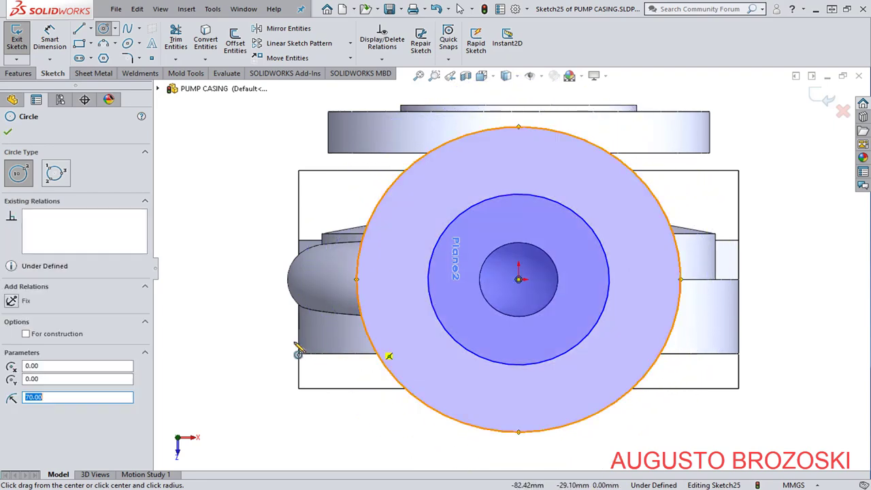
pyautogui.press('Escape')
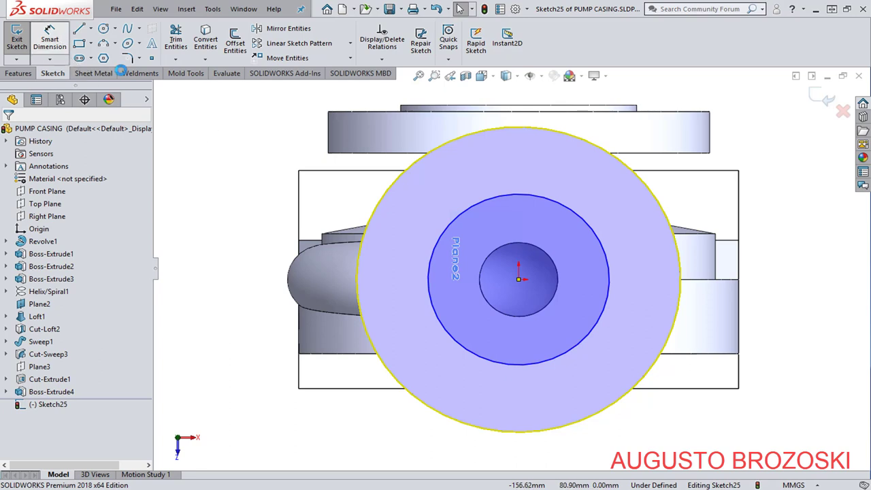
# Dimension the inner circle to Ø78 mm and the outer circle to Ø140 mm.
pyautogui.click(596, 243)
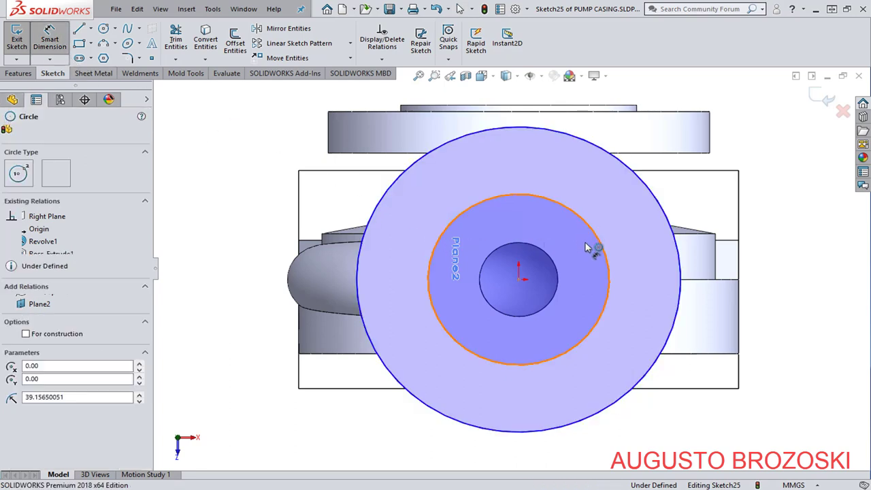
pyautogui.click(576, 284)
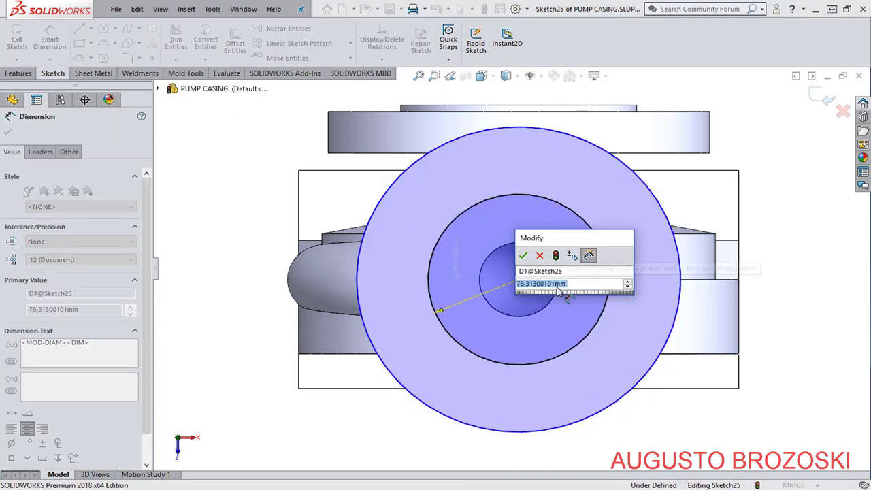
pyautogui.write('78')
pyautogui.press('Return')
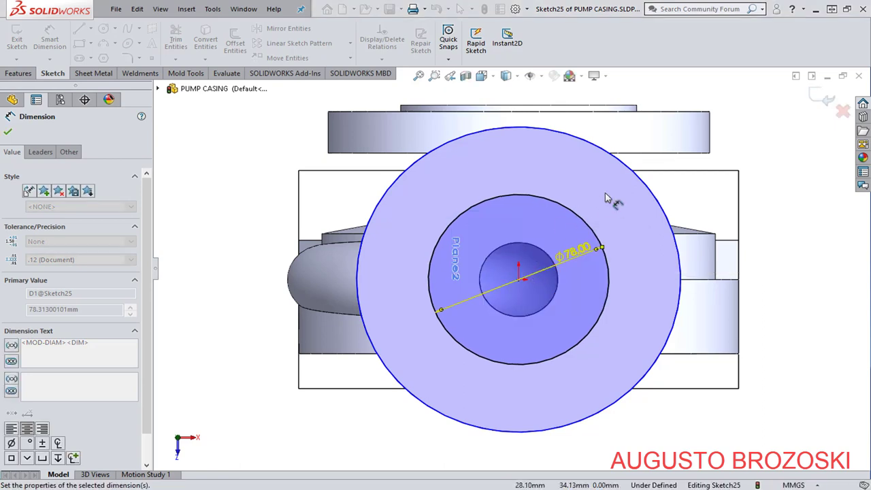
pyautogui.click(627, 192)
pyautogui.click(609, 217)
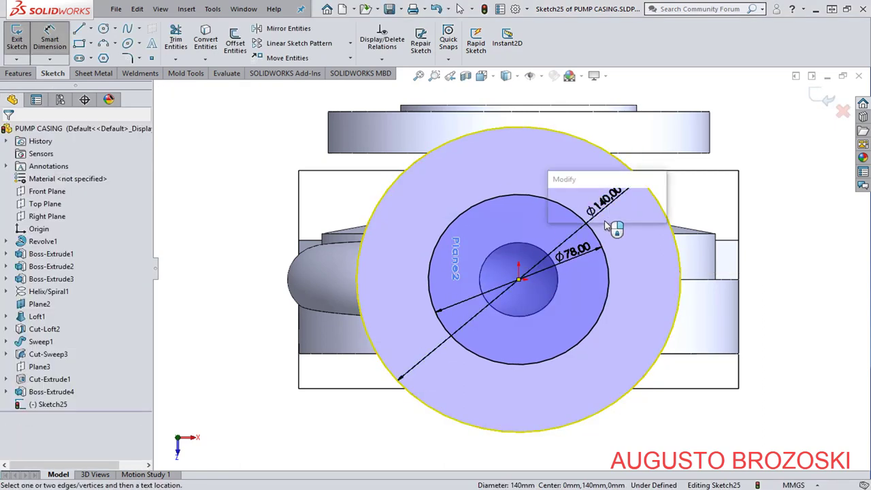
pyautogui.click(556, 204)
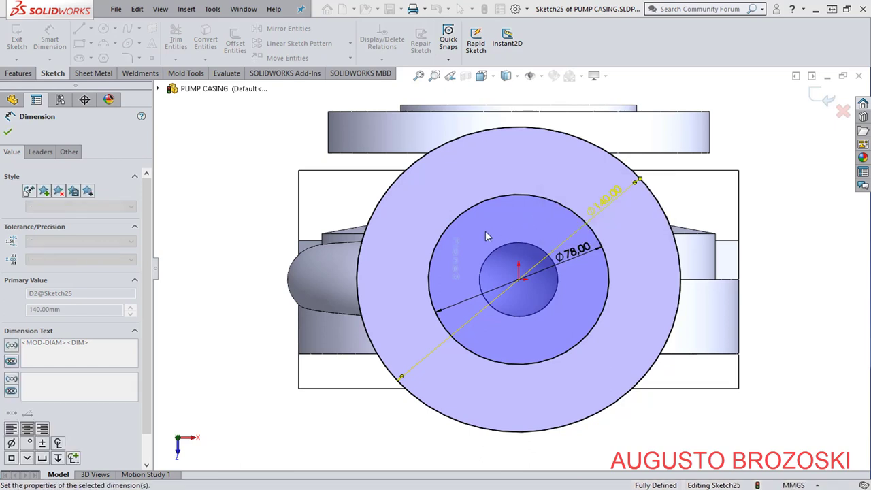
pyautogui.click(8, 133)
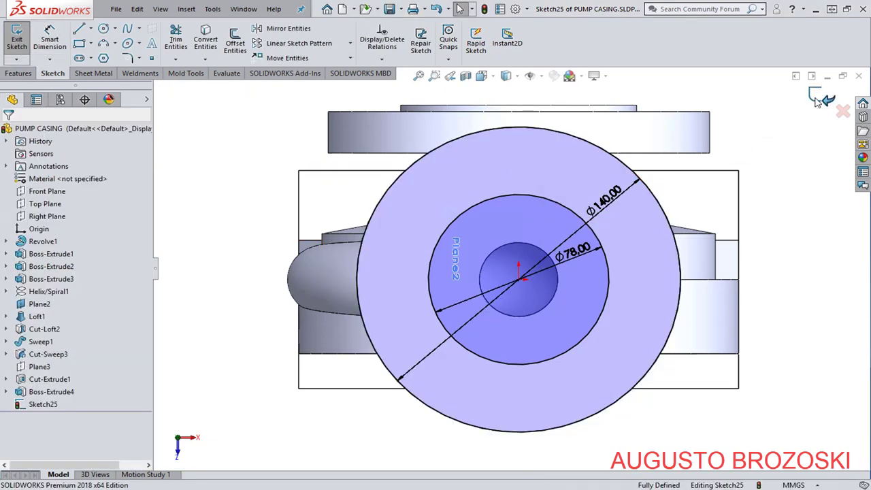
# Exit the ring sketch and show the model in isometric view.
pyautogui.hotkey('ctrl', 'b')
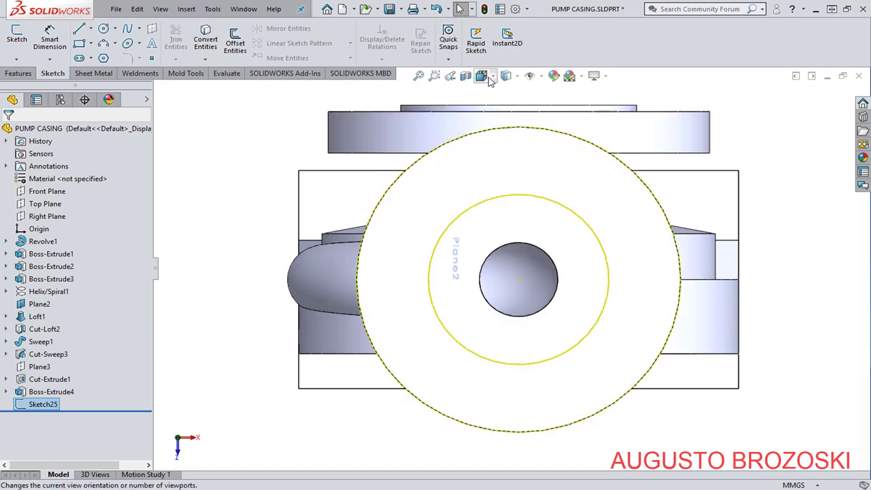
pyautogui.click(493, 76)
pyautogui.click(550, 116)
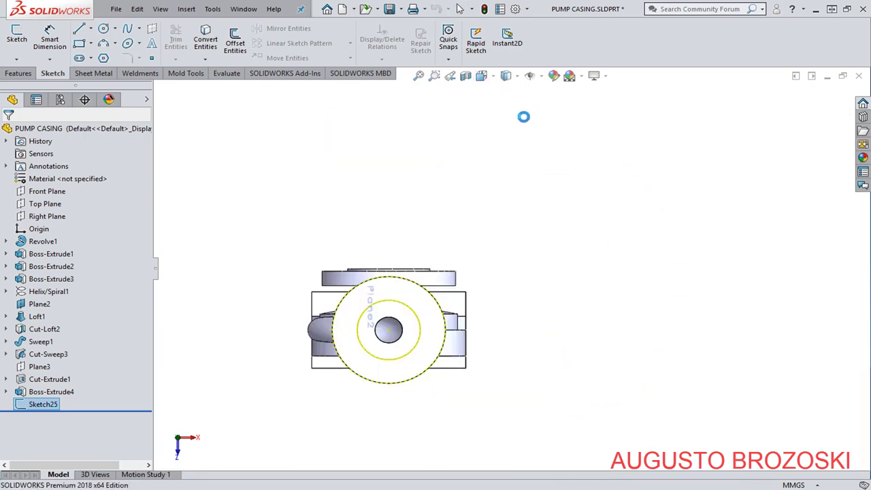
pyautogui.click(377, 163)
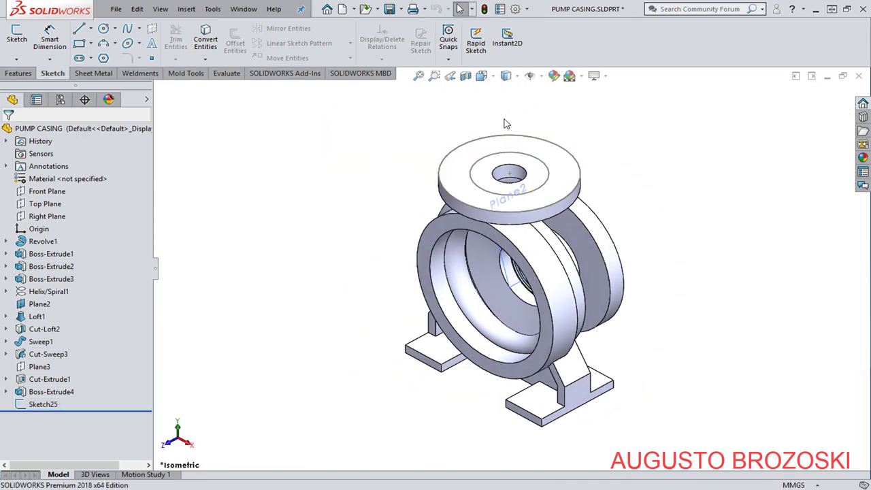
pyautogui.scroll(-3, 510, 133)
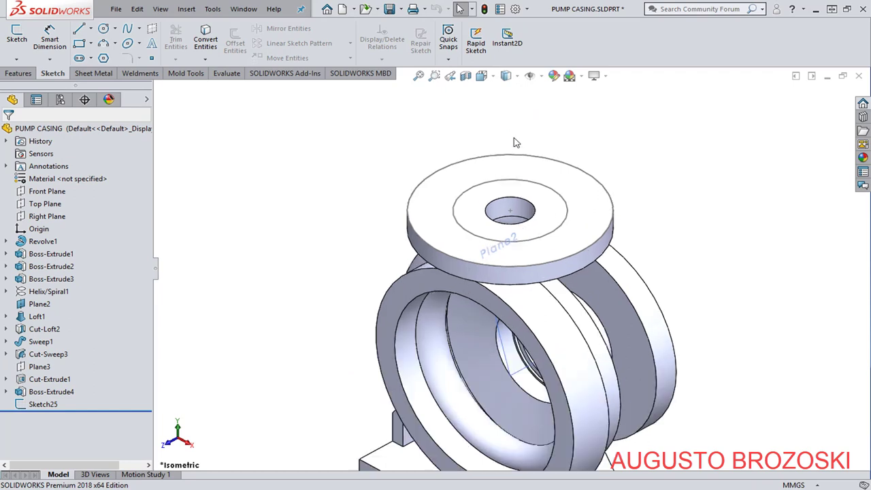
# Start an Extruded Cut from Sketch25 with a 2 mm Blind depth.
pyautogui.click(20, 76)
pyautogui.click(183, 42)
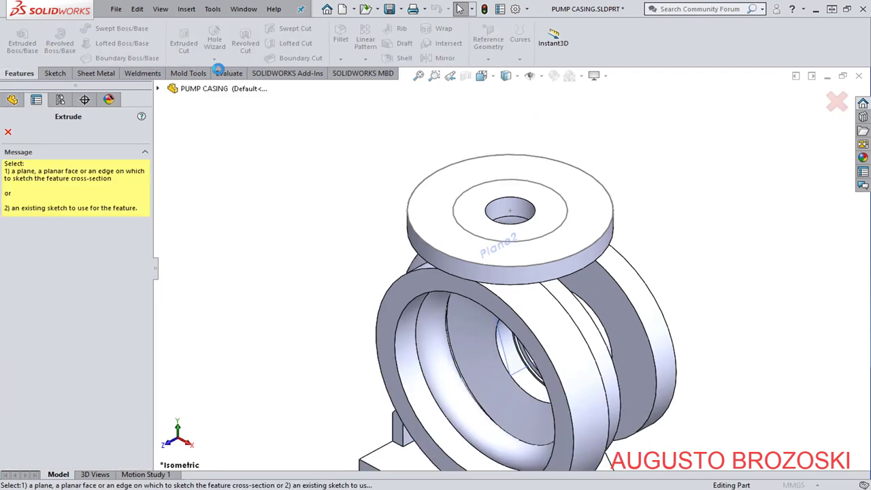
pyautogui.click(158, 89)
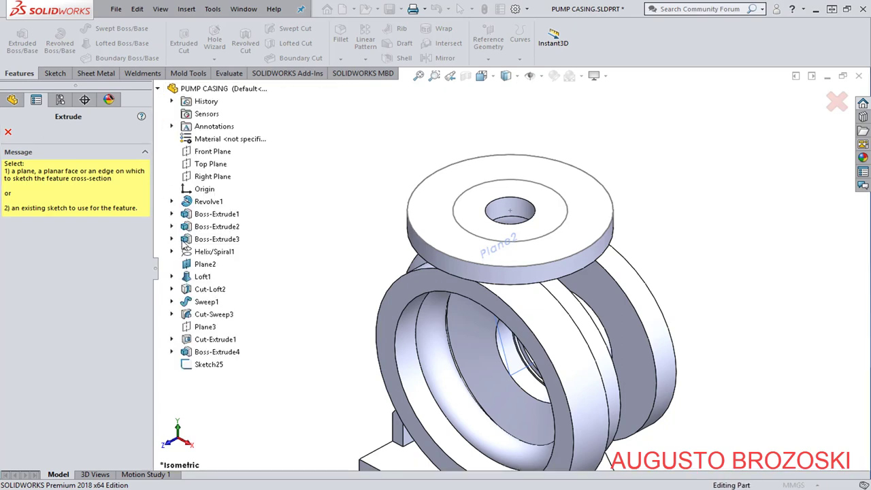
pyautogui.click(211, 365)
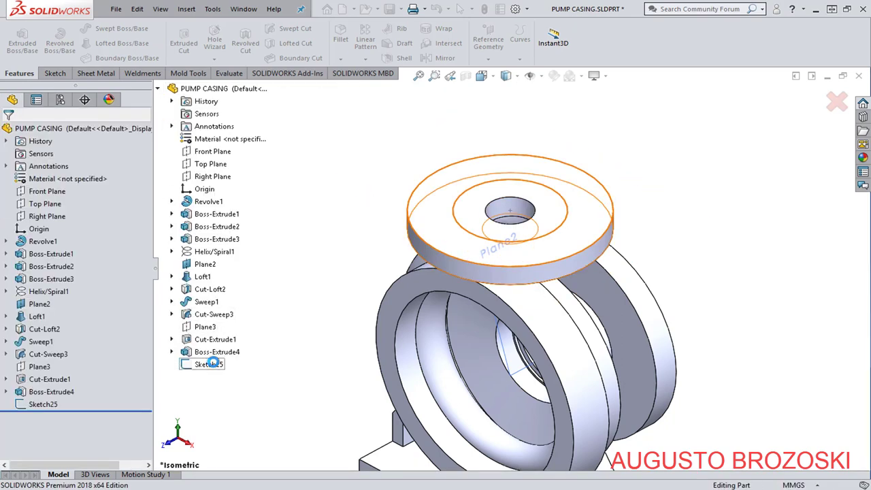
pyautogui.click(506, 75)
pyautogui.click(497, 132)
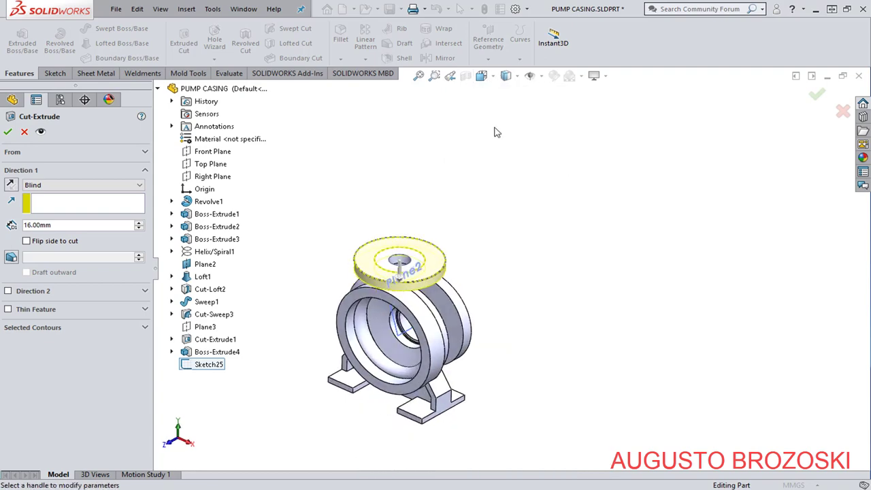
pyautogui.hotkey('ctrl', '1')
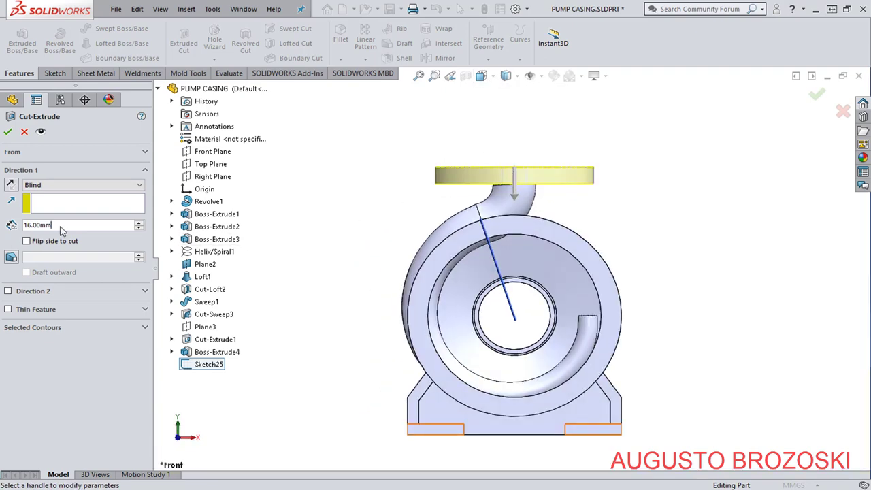
pyautogui.doubleClick(60, 226)
pyautogui.write('2')
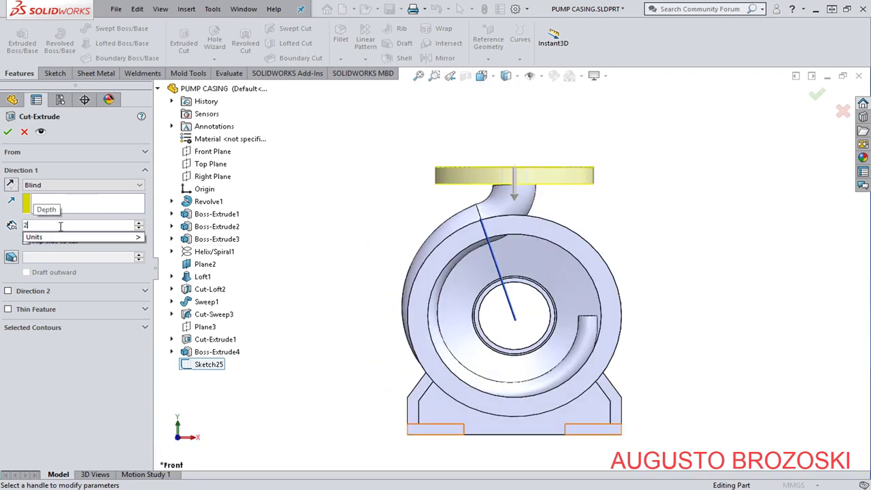
pyautogui.press('Return')
# Accept the cut as Cut-Extrude2 and return to the isometric view.
pyautogui.scroll(-4, 524, 164)
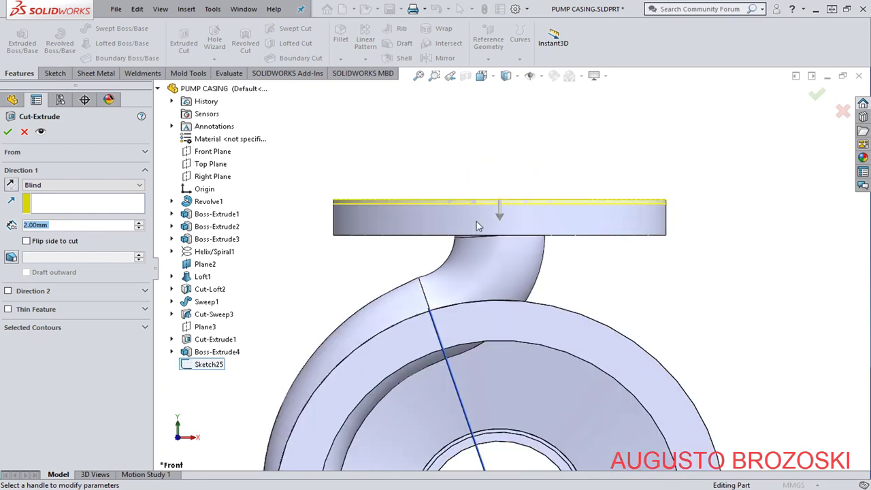
pyautogui.moveTo(432, 170); pyautogui.dragTo(397, 188, button='middle')
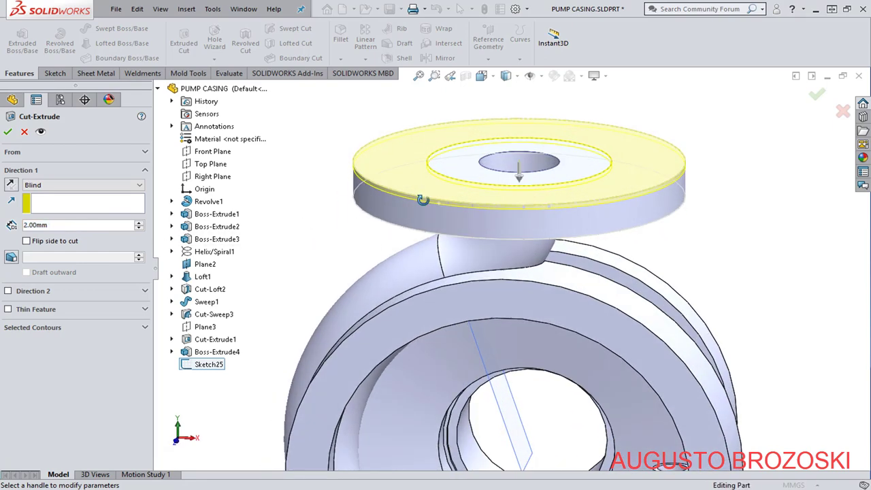
pyautogui.click(7, 132)
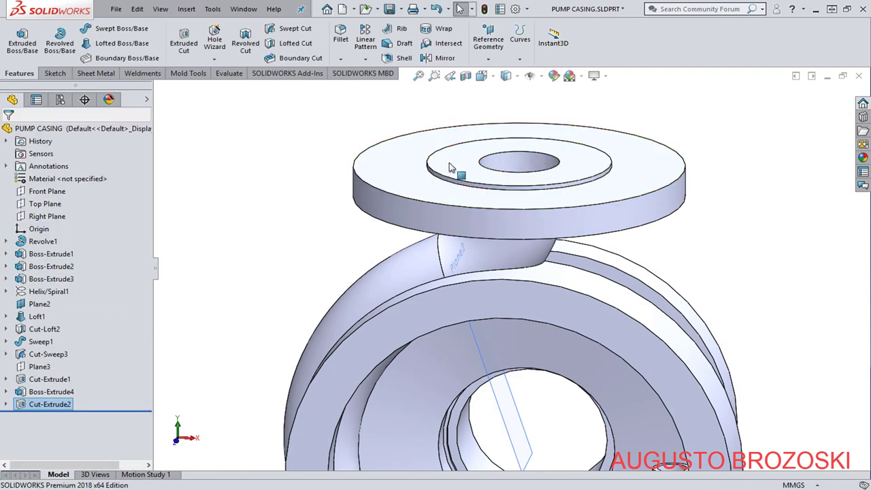
pyautogui.click(481, 76)
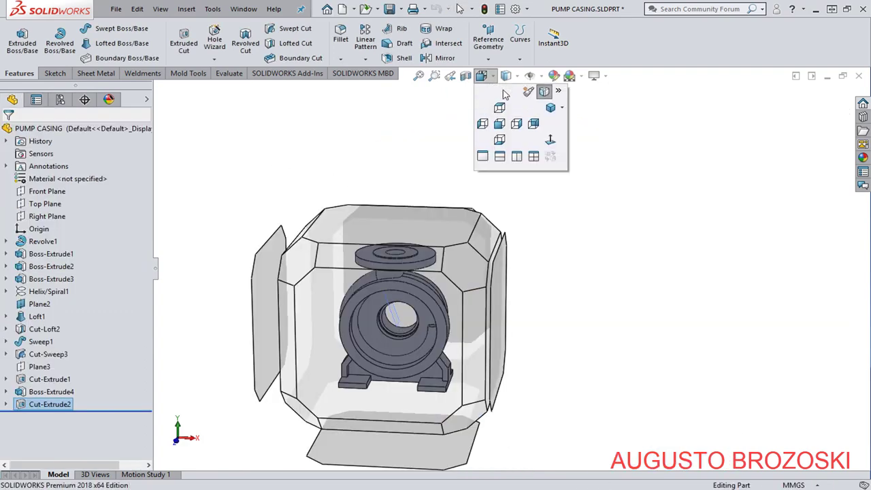
pyautogui.click(550, 109)
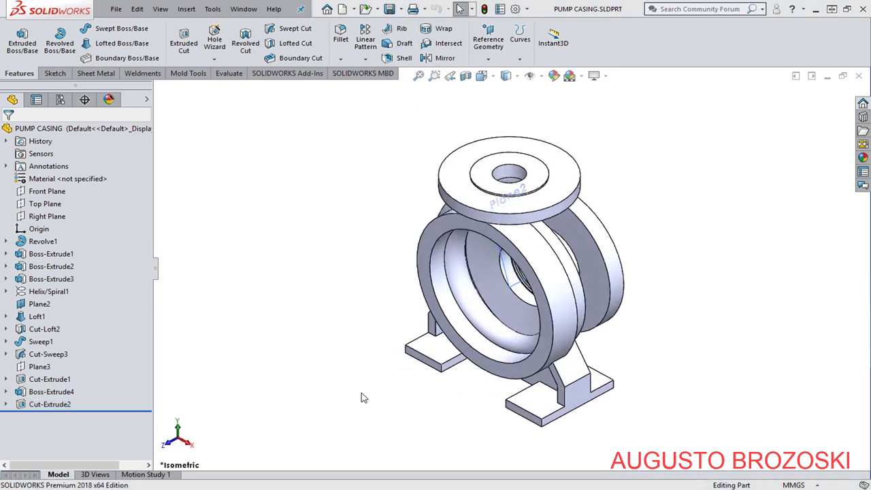
pyautogui.hotkey('alt', 'Tab')
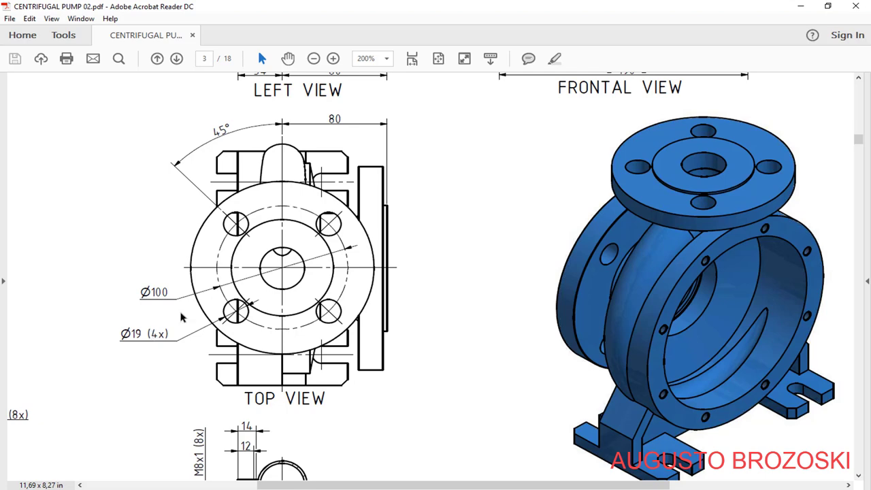
pyautogui.click(792, 12)
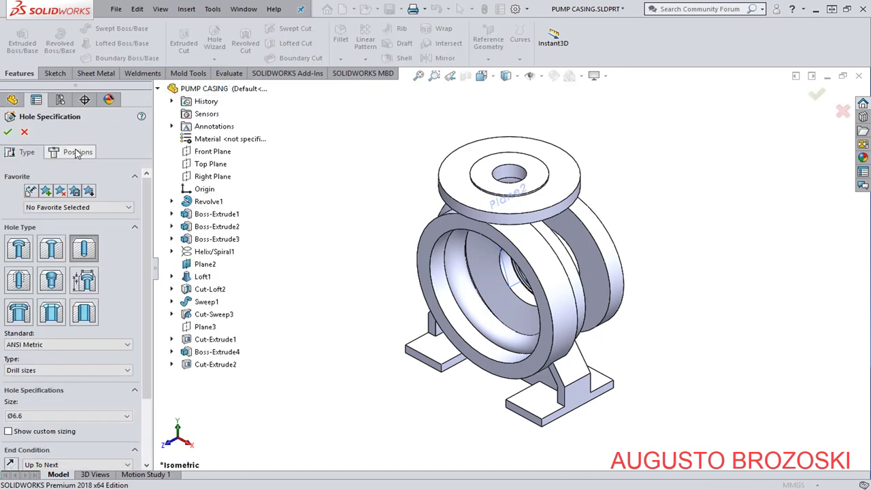
# Place a Hole Wizard point on the top flange face, viewed from the top.
pyautogui.click(77, 153)
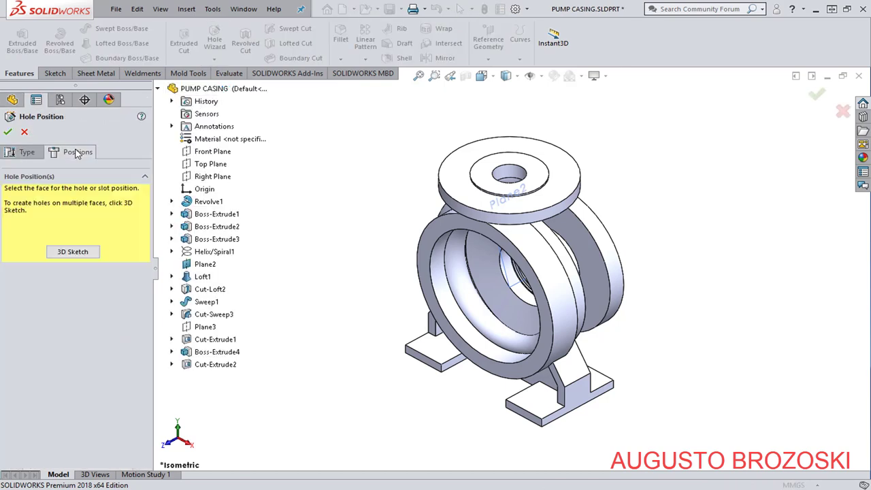
pyautogui.click(460, 171)
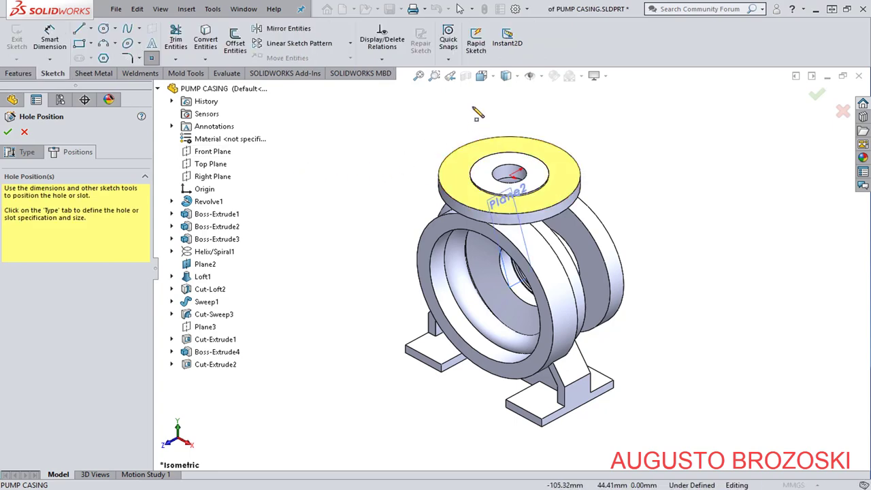
pyautogui.click(481, 77)
pyautogui.click(506, 114)
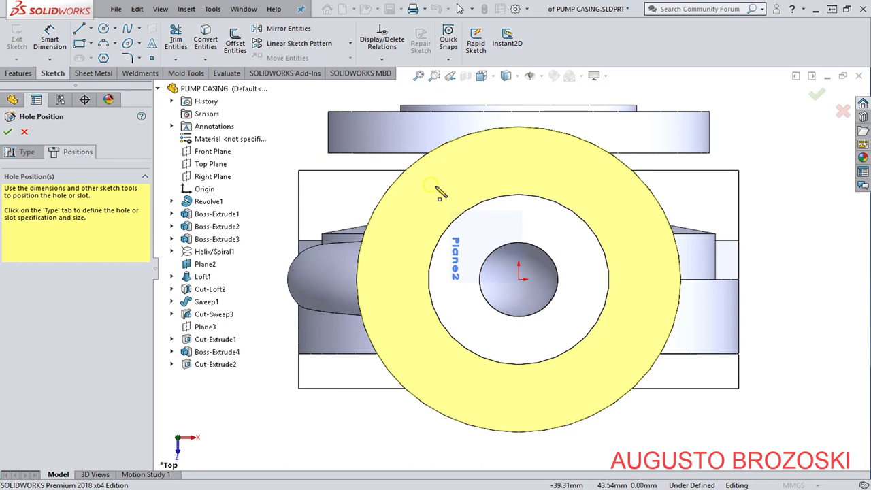
pyautogui.click(438, 186)
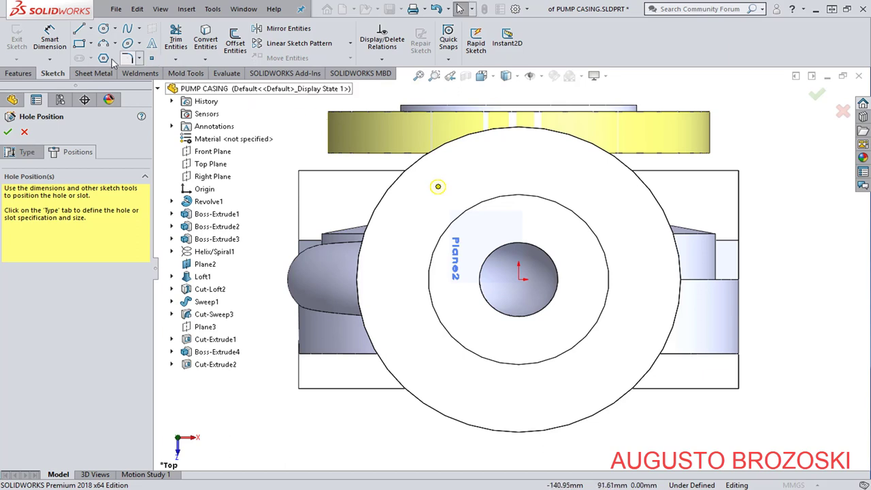
# Draw centerlines from the hole point to the flange centre and up to the outer circle.
pyautogui.click(91, 29)
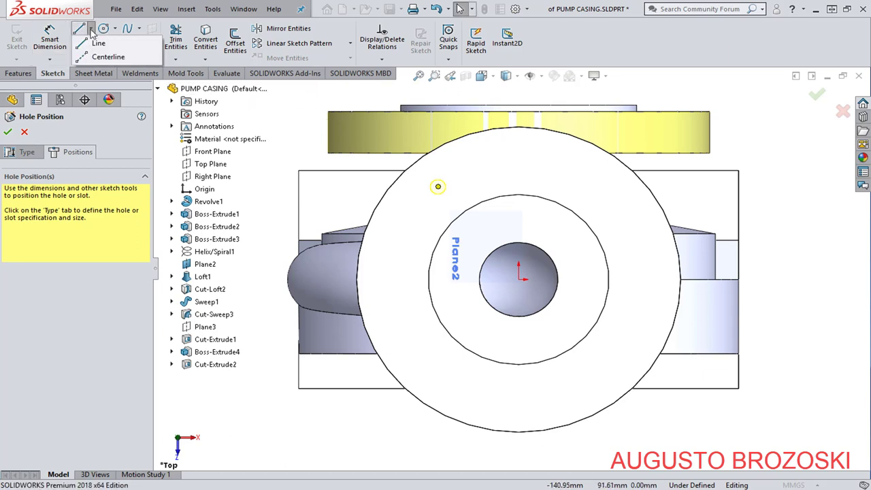
pyautogui.click(102, 58)
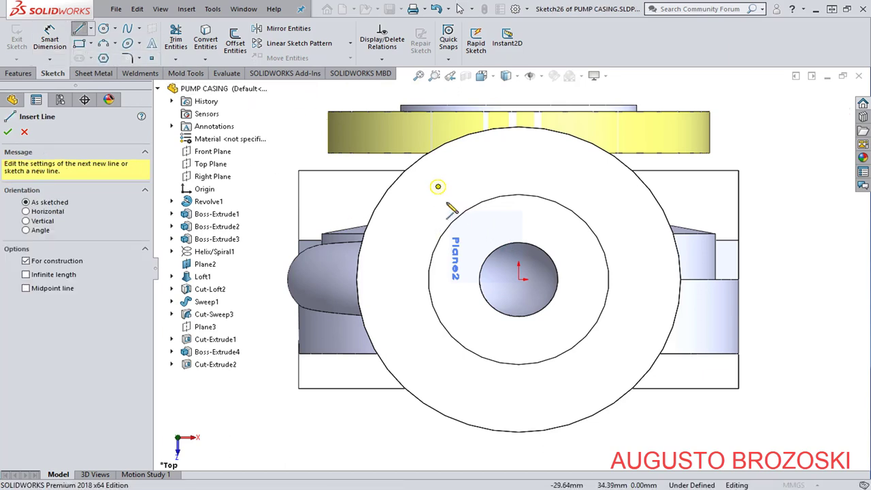
pyautogui.click(438, 188)
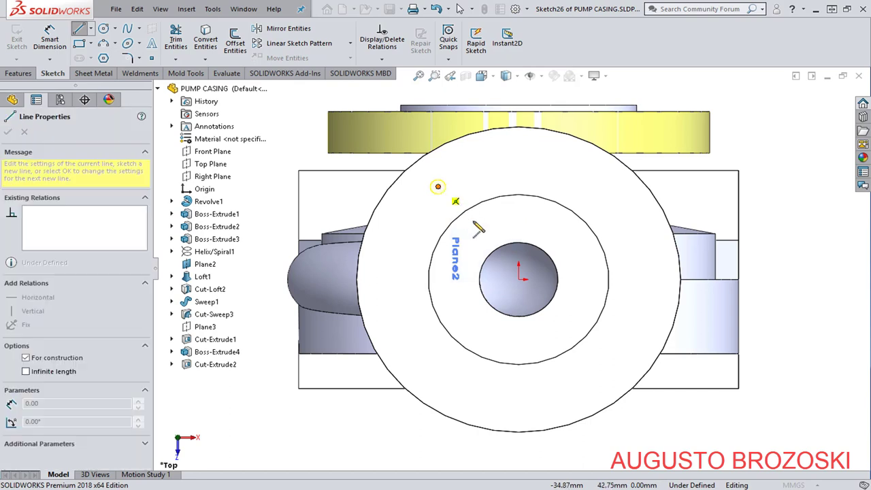
pyautogui.click(519, 279)
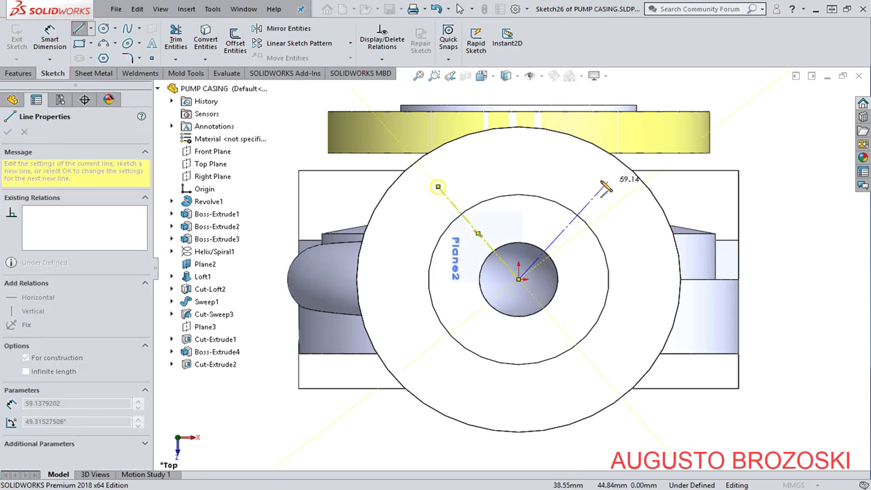
pyautogui.click(519, 130)
pyautogui.press('Escape')
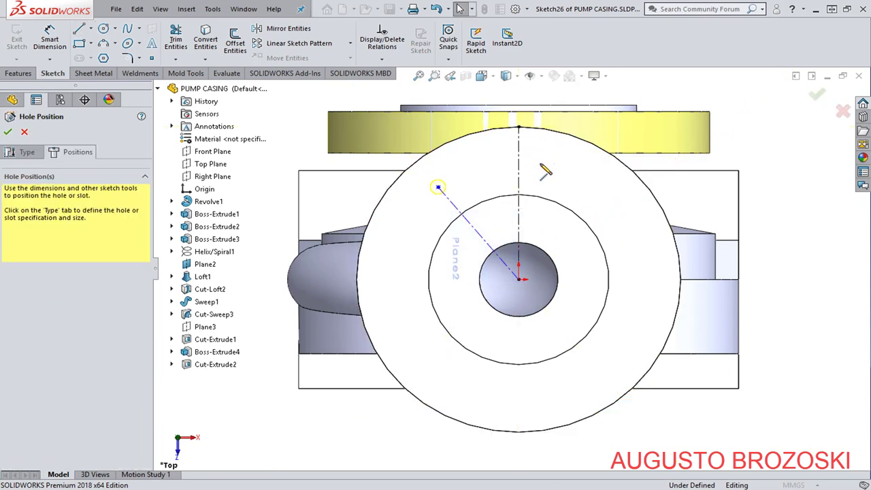
# Dimension a 45° angle between the vertical and diagonal centerlines.
pyautogui.click(49, 37)
pyautogui.click(519, 182)
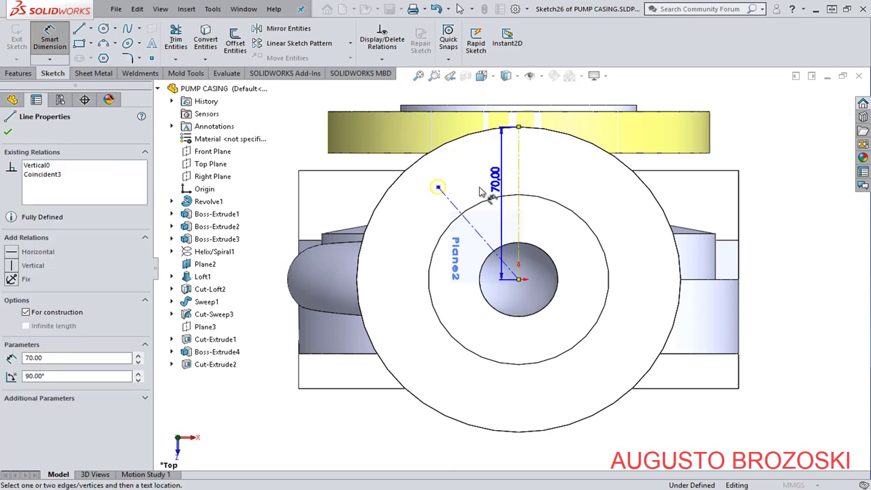
pyautogui.click(463, 215)
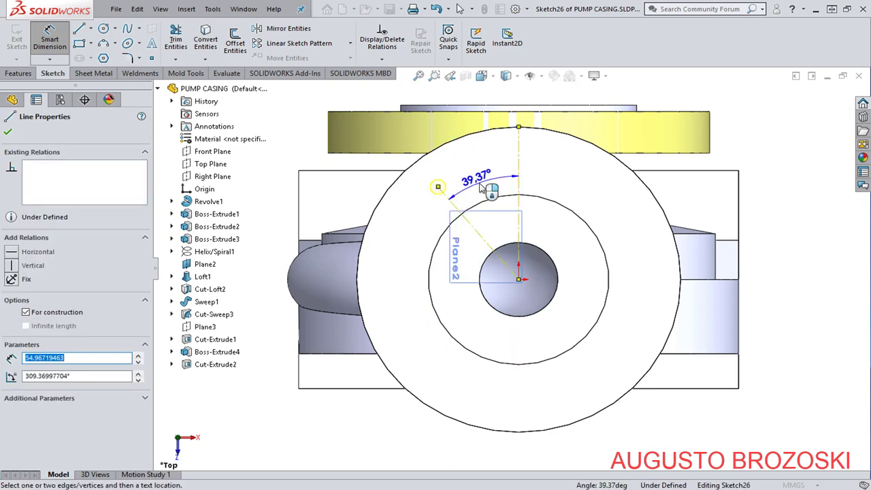
pyautogui.click(481, 190)
pyautogui.write('45')
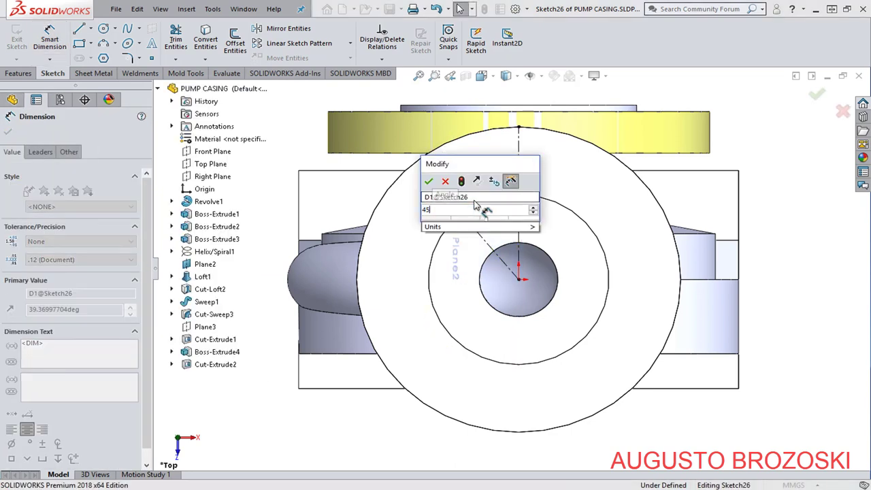
pyautogui.press('Return')
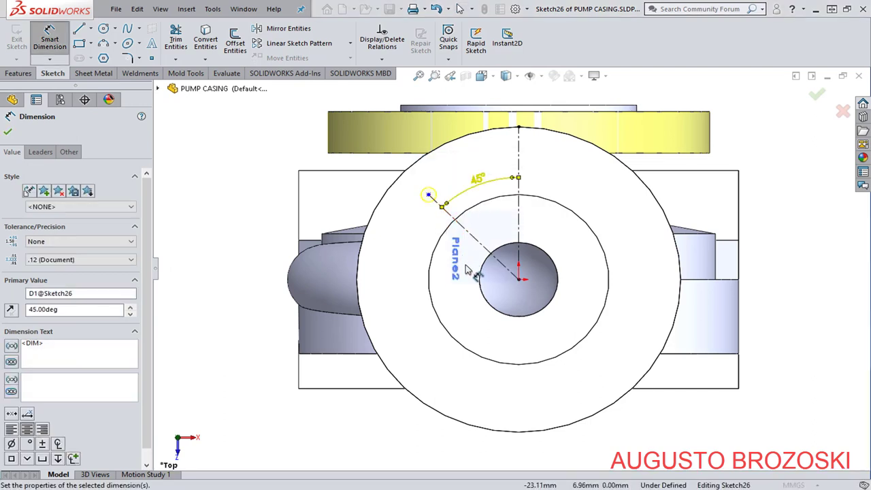
# Dimension the diagonal centerline to 50 mm and return to the hole Type settings.
pyautogui.click(477, 243)
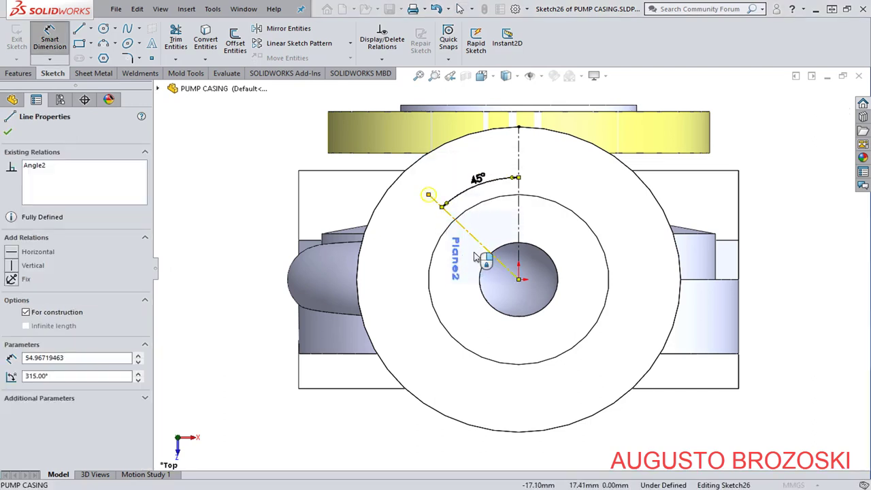
pyautogui.click(438, 299)
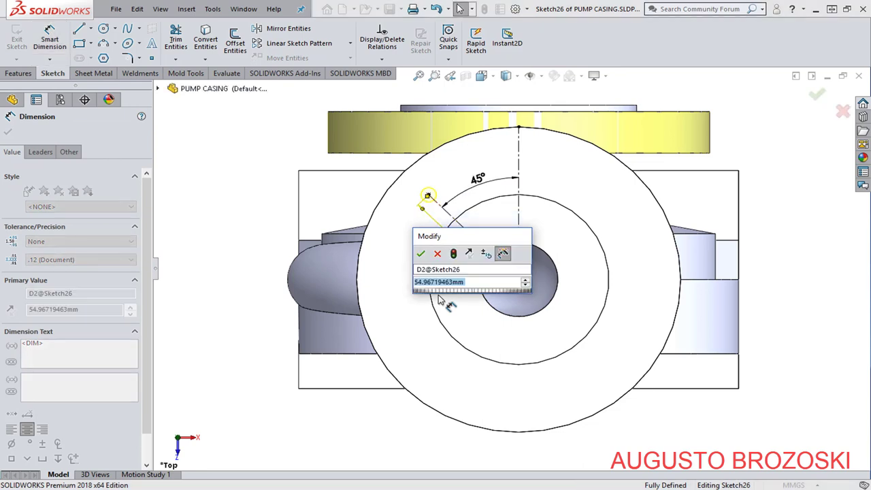
pyautogui.write('50')
pyautogui.press('Return')
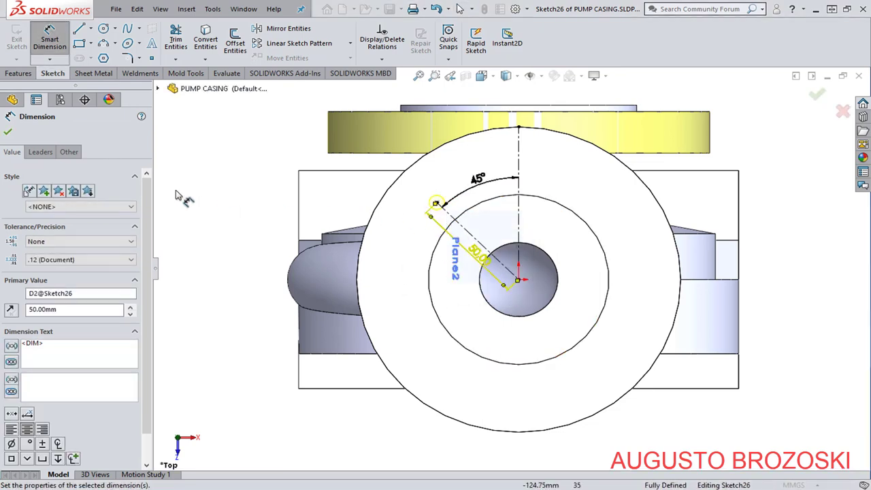
pyautogui.click(7, 132)
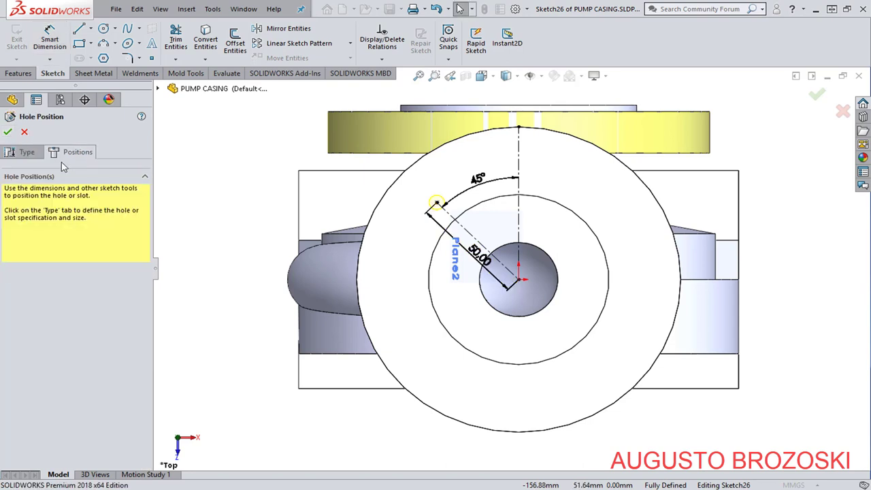
pyautogui.click(27, 152)
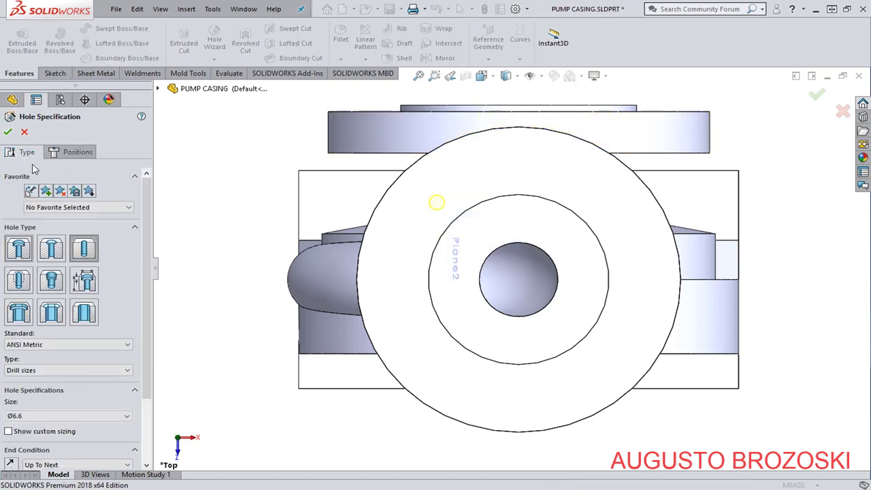
# Set the hole type to Drill sizes with a Ø19.0 diameter.
pyautogui.click(84, 249)
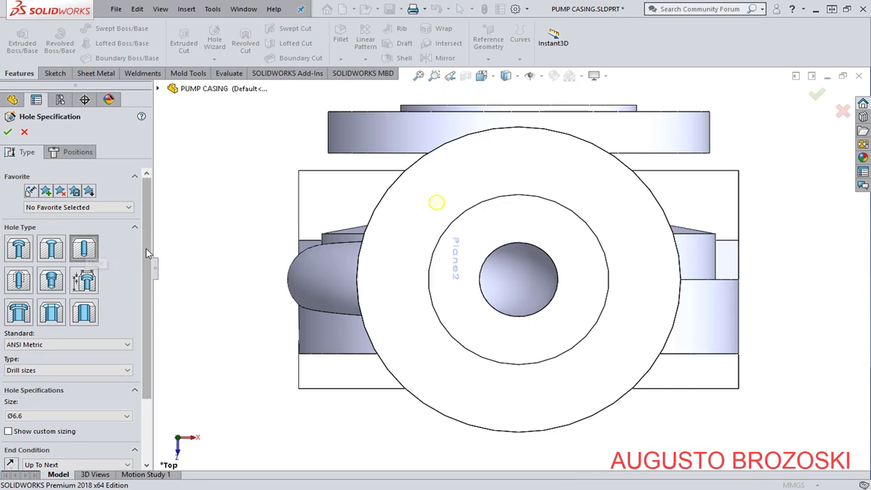
pyautogui.scroll(-3, 144, 327)
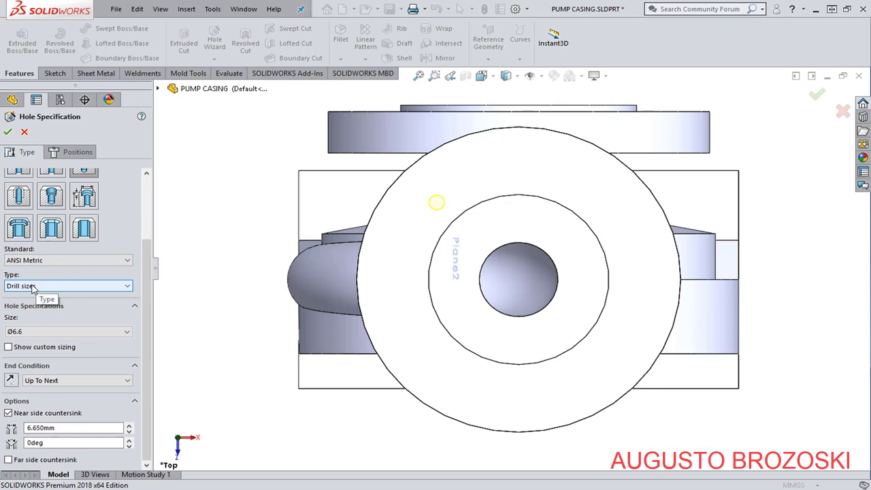
pyautogui.click(38, 287)
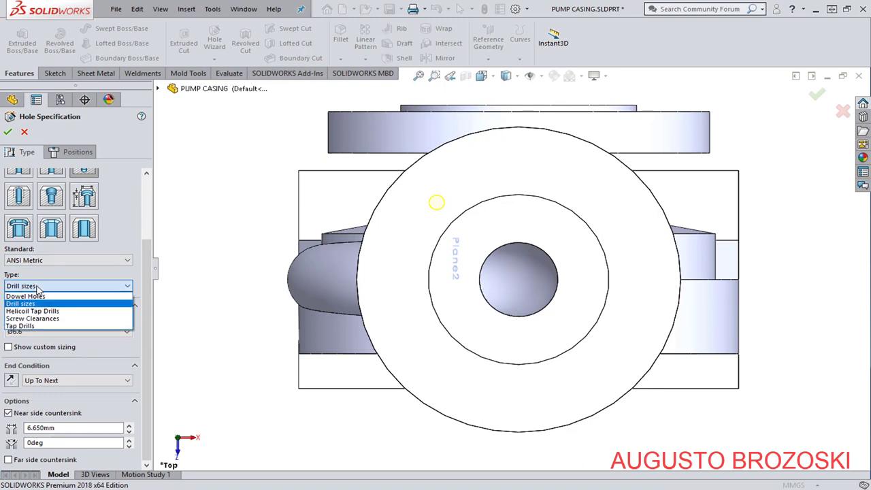
pyautogui.click(38, 287)
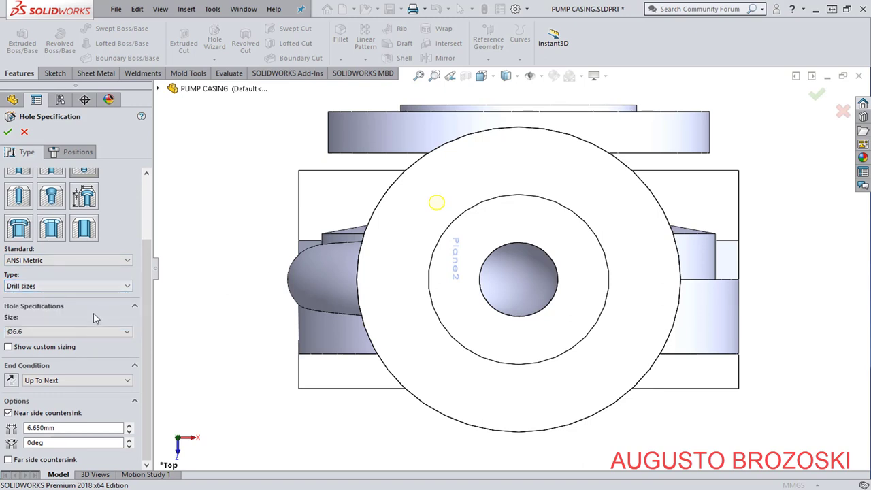
pyautogui.click(119, 337)
pyautogui.scroll(-6, 84, 414)
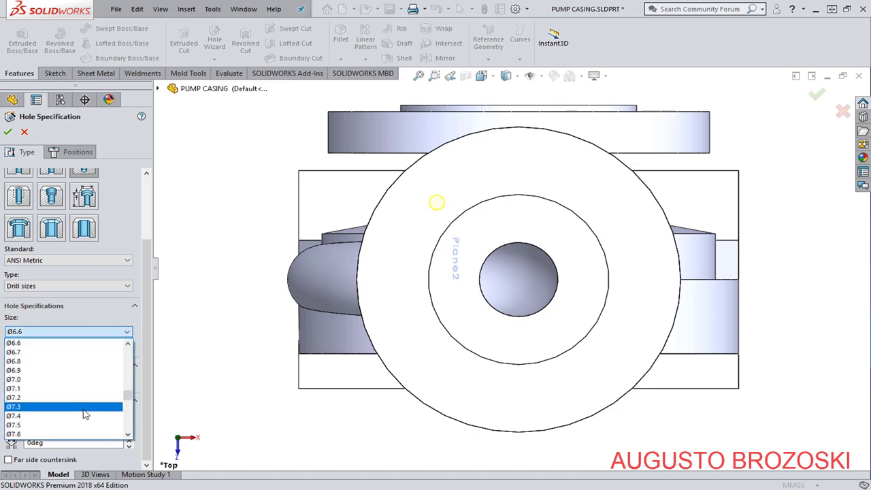
pyautogui.scroll(-12, 77, 416)
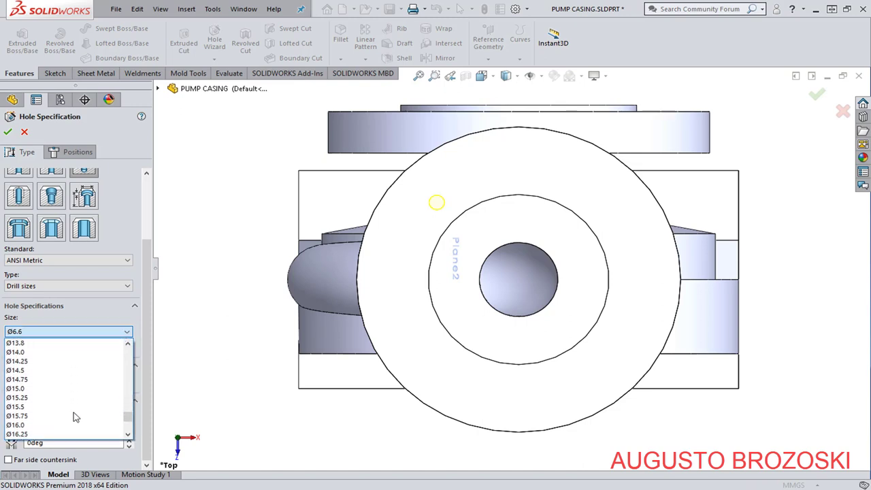
pyautogui.scroll(-3, 76, 416)
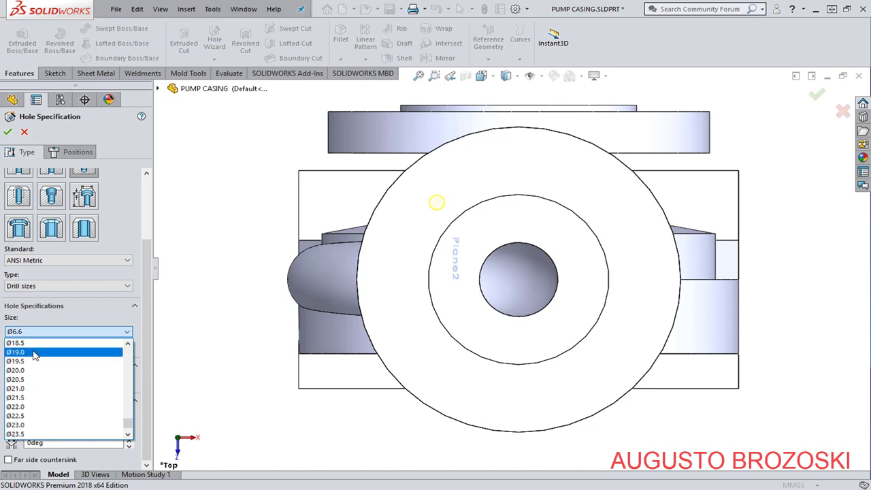
pyautogui.click(35, 353)
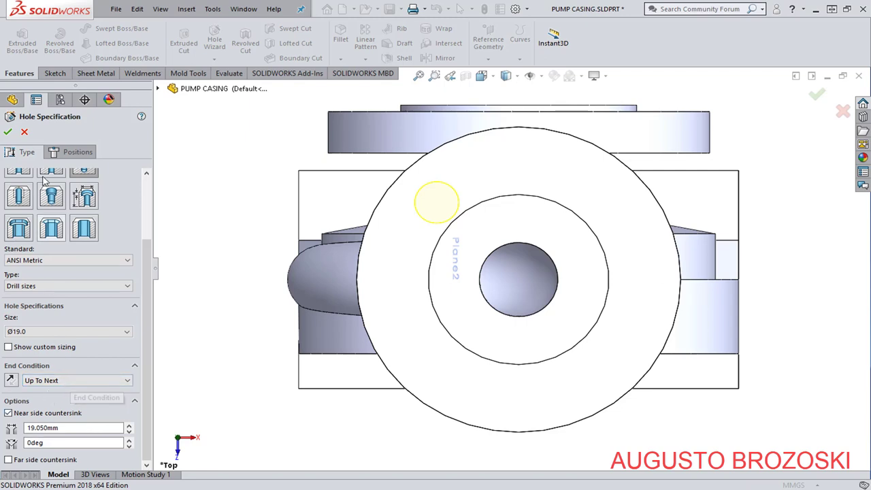
# Confirm the Ø19.0 hole and show the casing in isometric view.
pyautogui.click(9, 132)
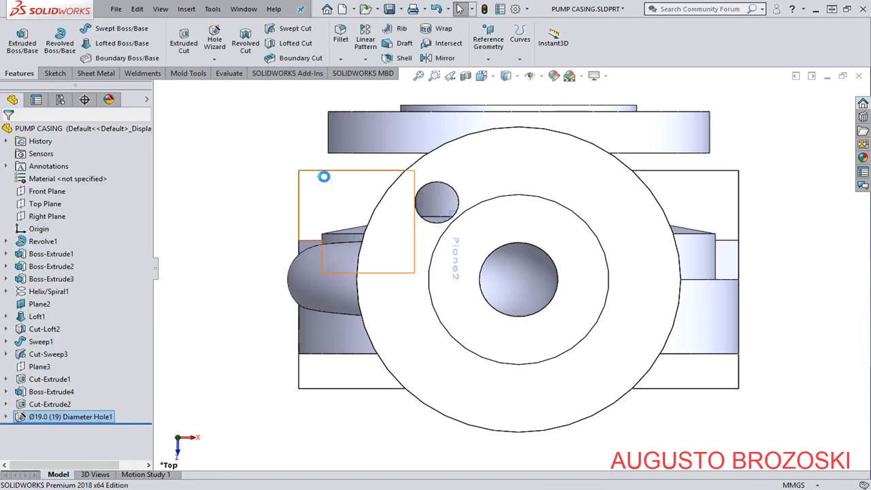
pyautogui.moveTo(439, 246); pyautogui.dragTo(492, 121, button='middle')
pyautogui.click(481, 76)
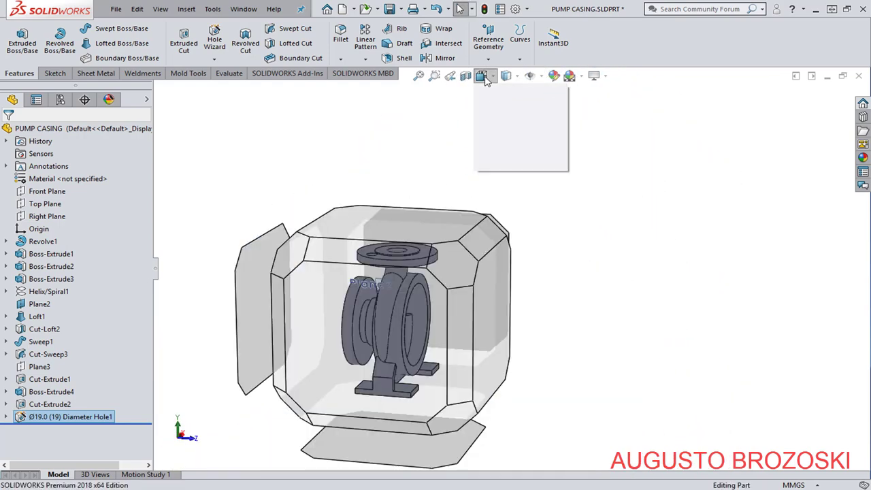
pyautogui.click(549, 108)
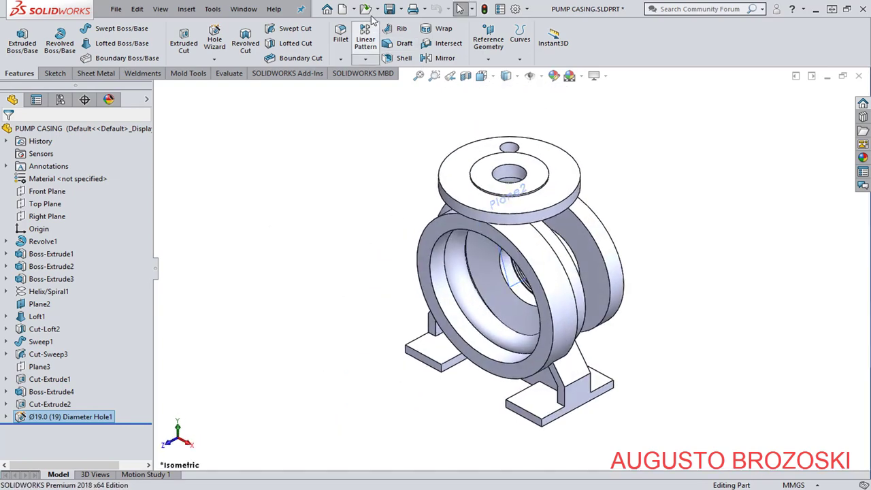
# Save, then start a circular pattern of Diameter Hole1 about the top flange edge.
pyautogui.hotkey('ctrl', 's')
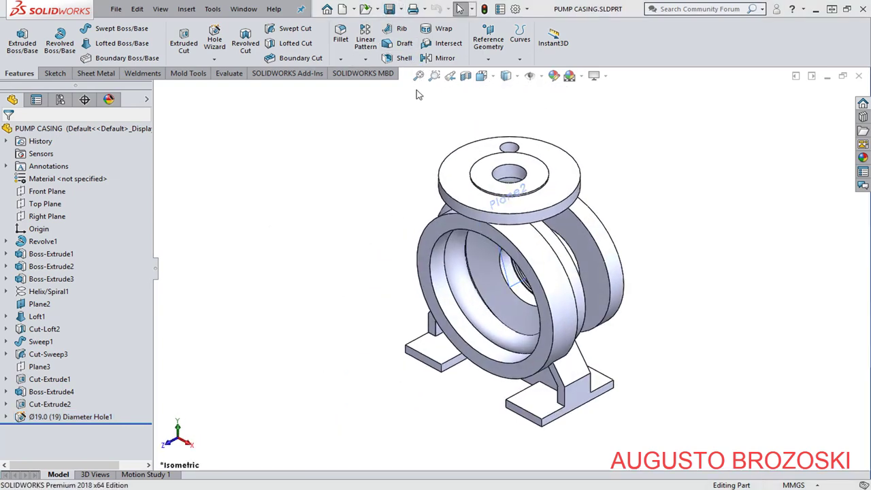
pyautogui.click(367, 60)
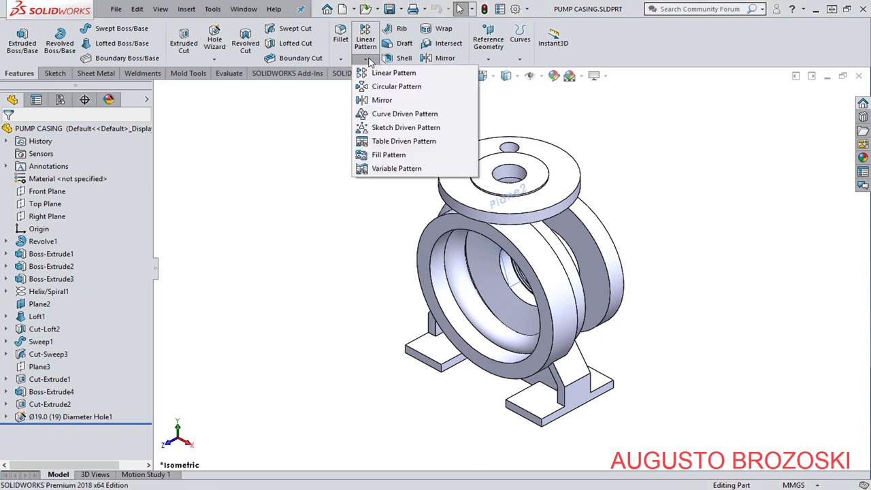
pyautogui.click(402, 87)
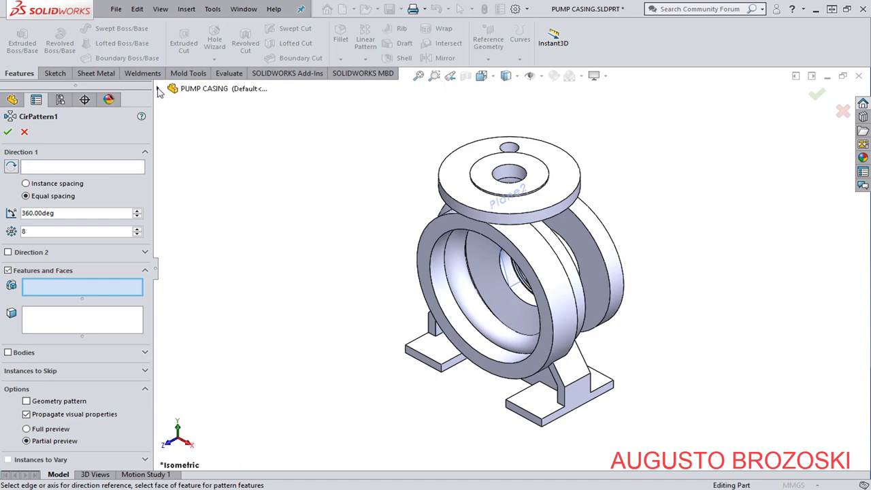
pyautogui.click(158, 89)
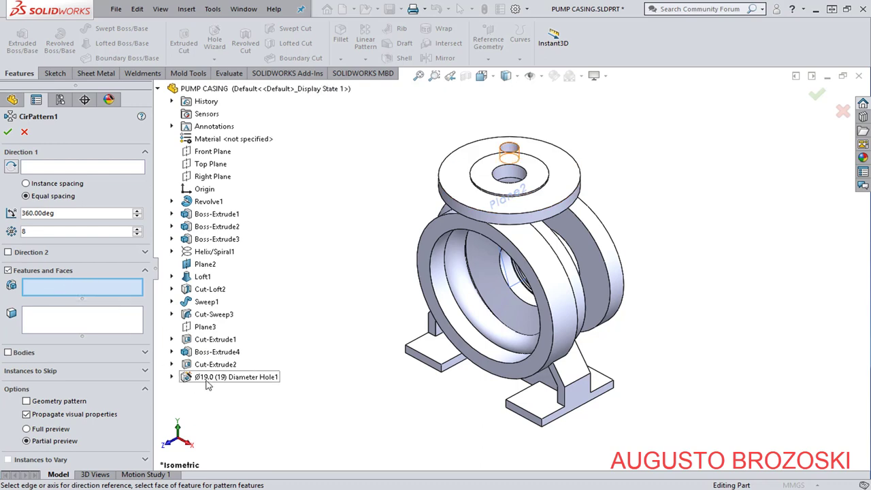
pyautogui.click(201, 378)
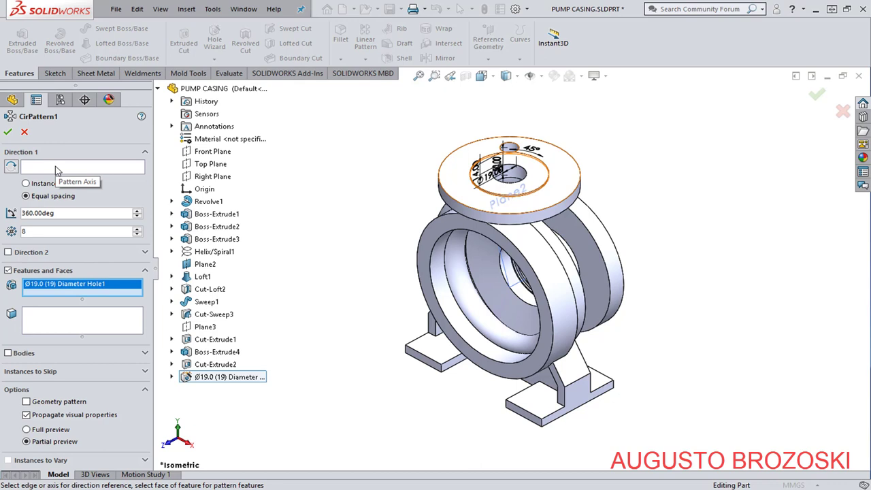
pyautogui.click(57, 168)
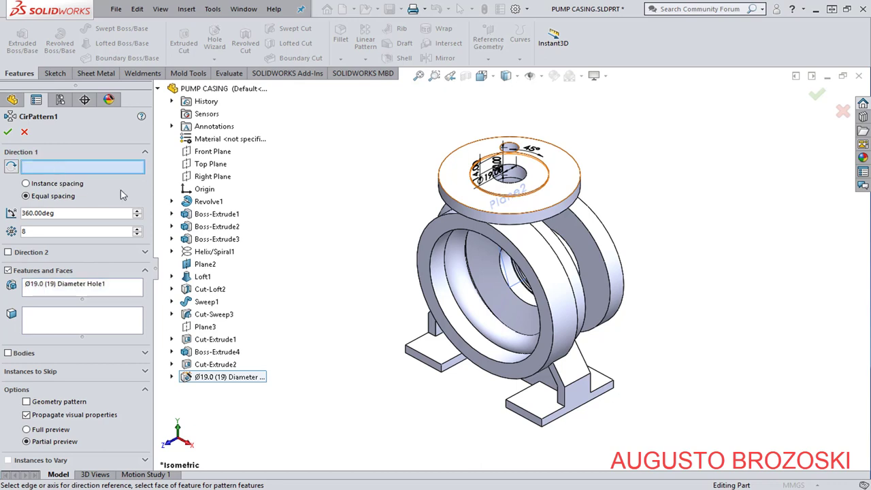
pyautogui.click(446, 161)
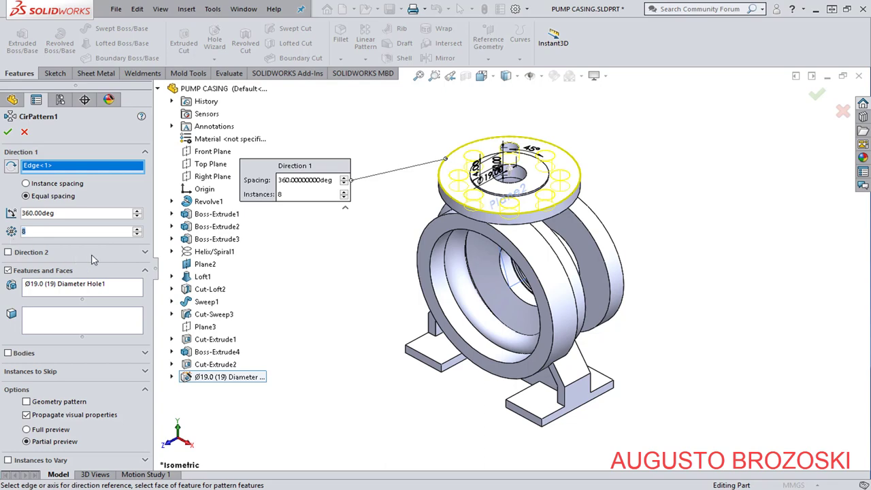
# Create CirPattern1 with 4 instances, then save the part in isometric view.
pyautogui.write('4')
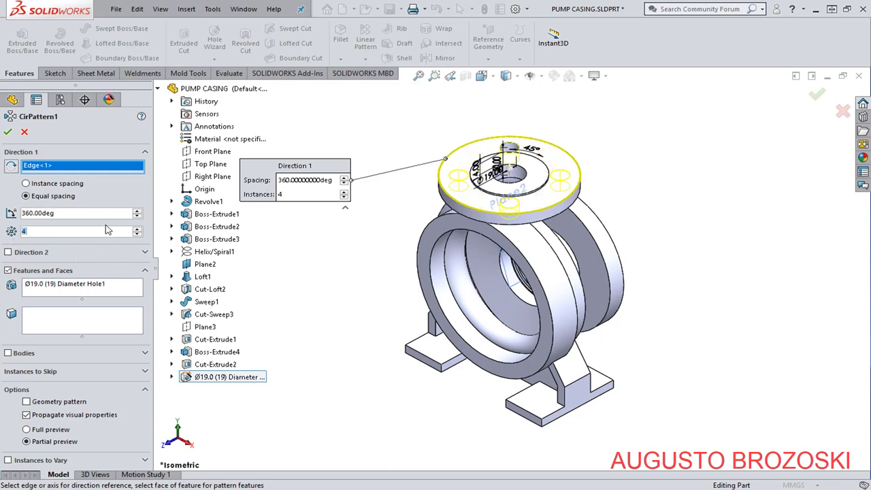
pyautogui.scroll(-5, 541, 221)
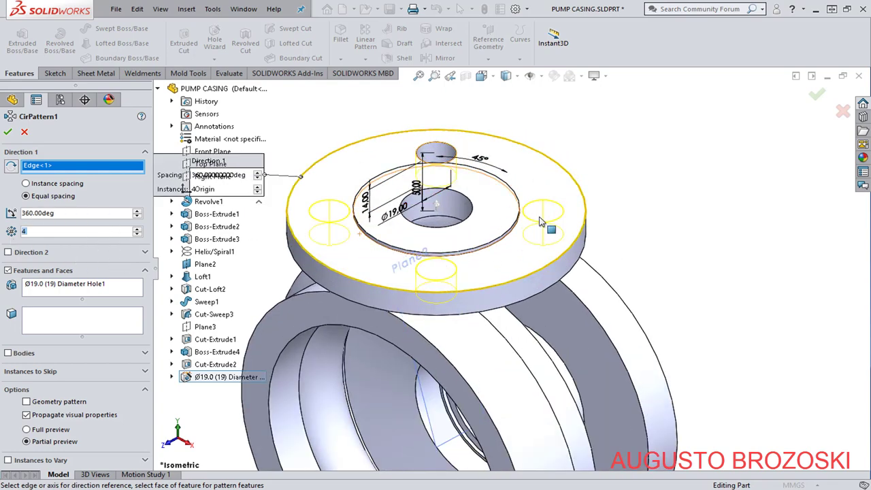
pyautogui.click(8, 133)
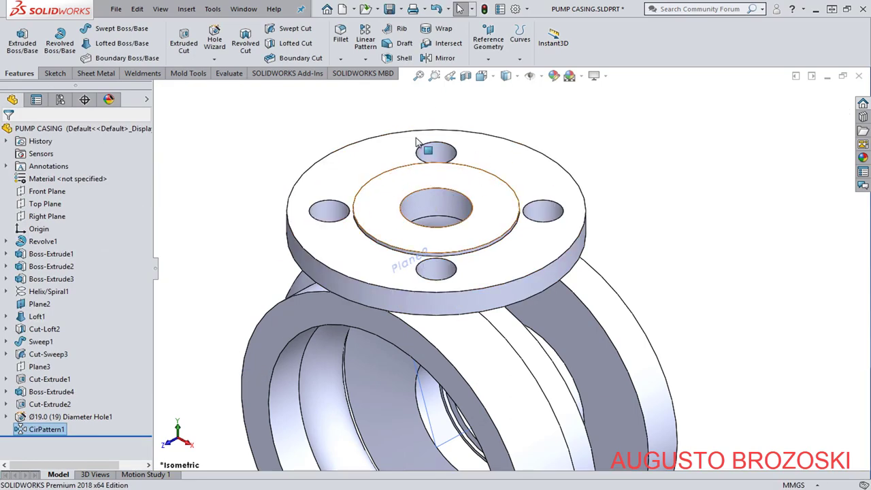
pyautogui.click(487, 80)
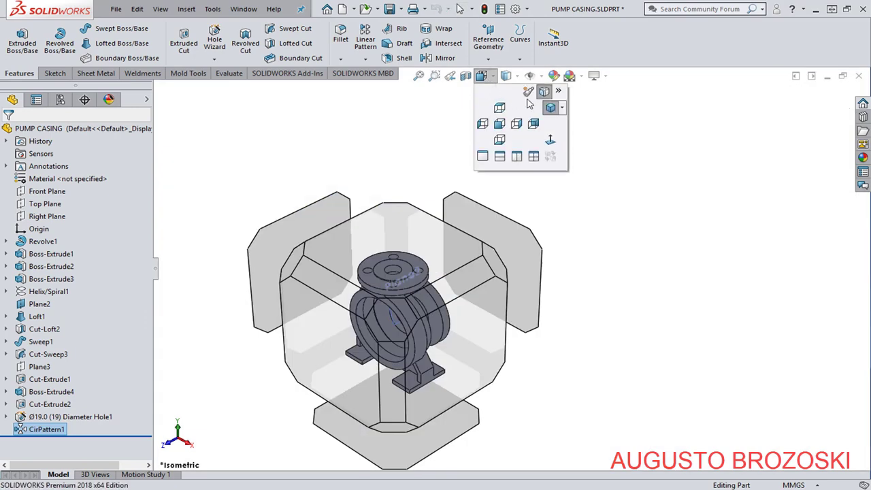
pyautogui.click(549, 108)
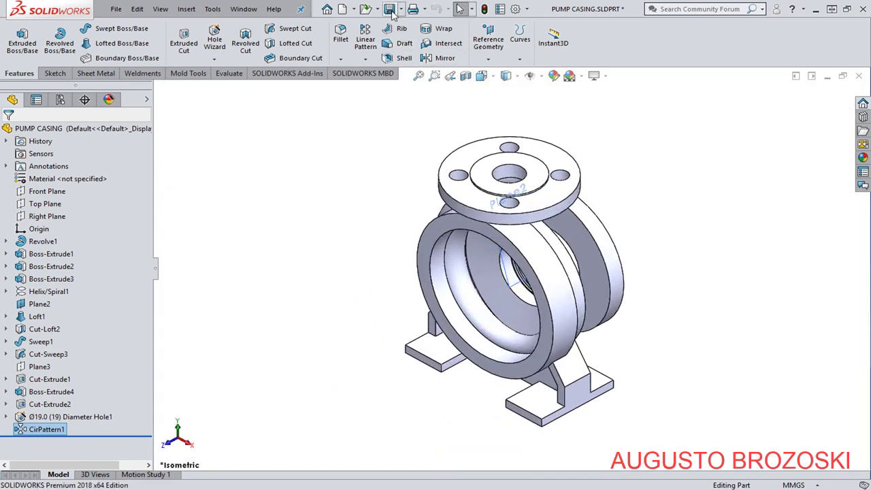
pyautogui.click(390, 9)
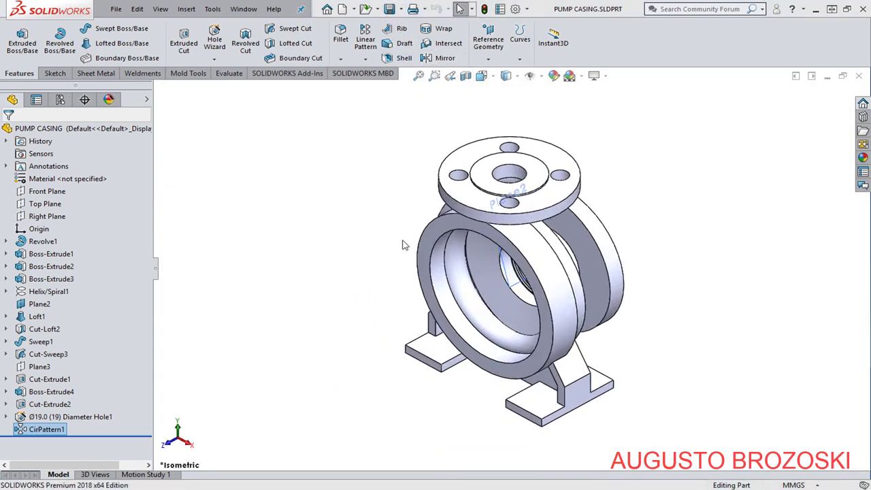
# Switch to CENTRIFUGAL PUMP 02.pdf and pan across the Left View and View of D.
pyautogui.hotkey('alt', 'Tab')
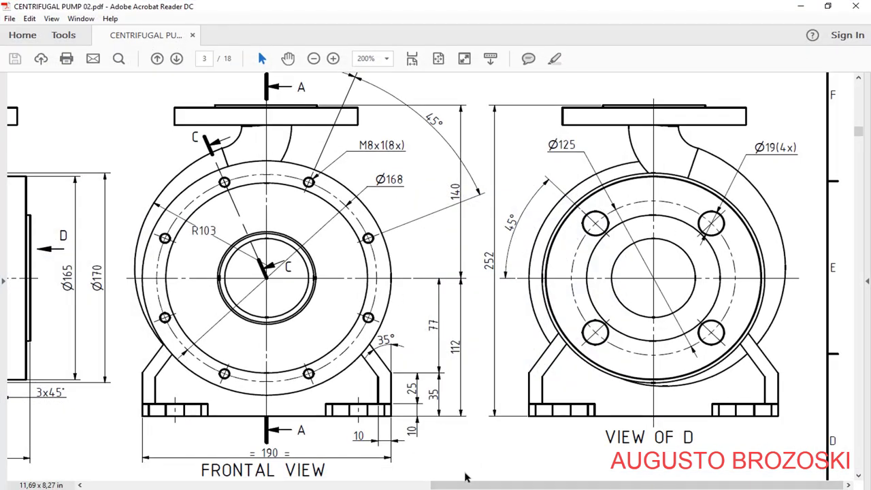
pyautogui.moveTo(470, 485); pyautogui.dragTo(401, 484)
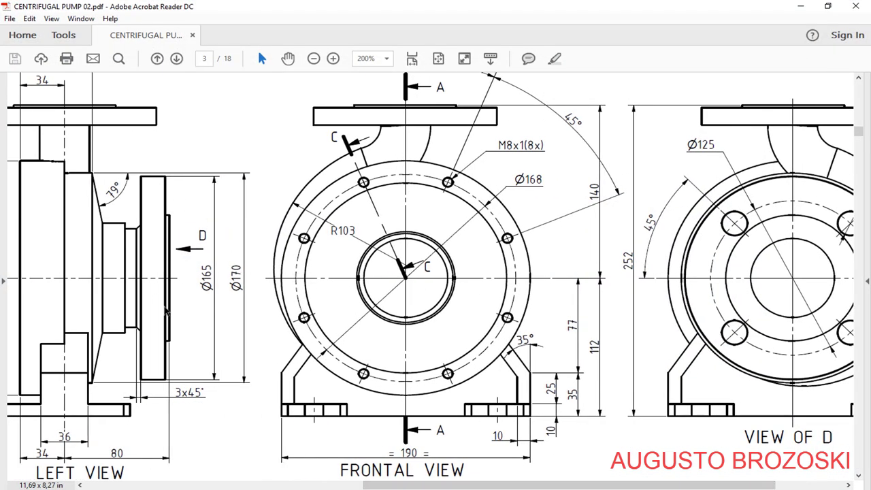
pyautogui.moveTo(527, 485); pyautogui.dragTo(595, 485)
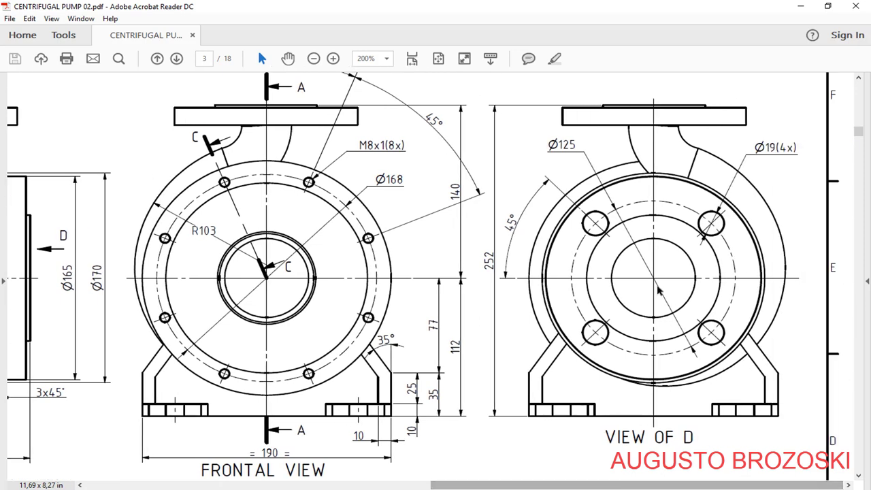
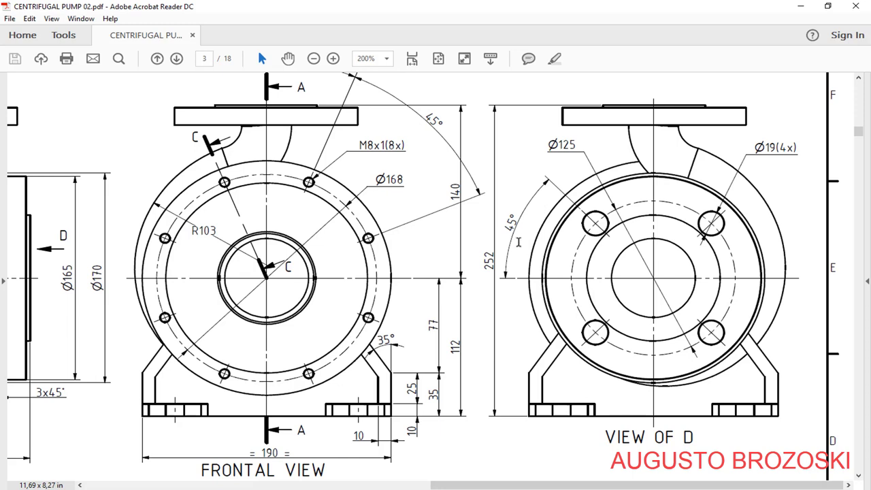
# Hide the PDF drawing, turn the pump casing to an isometric corner, and launch Hole Wizard.
pyautogui.click(799, 7)
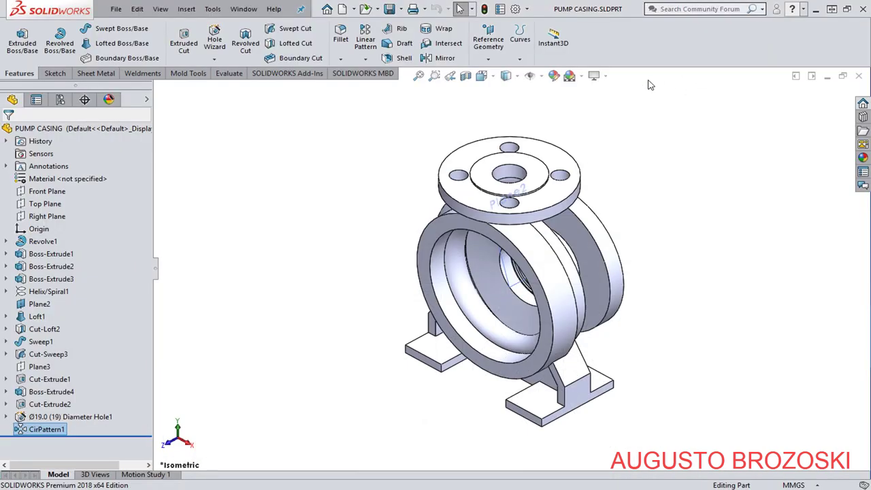
pyautogui.click(495, 79)
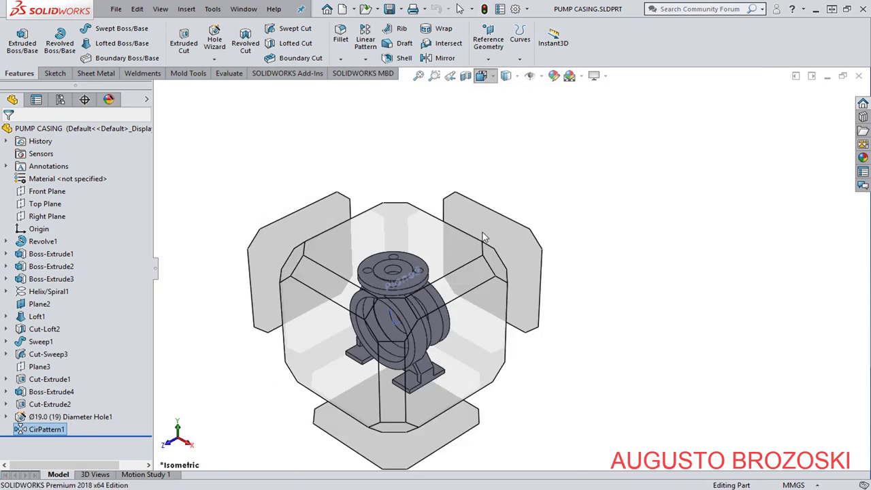
pyautogui.click(492, 265)
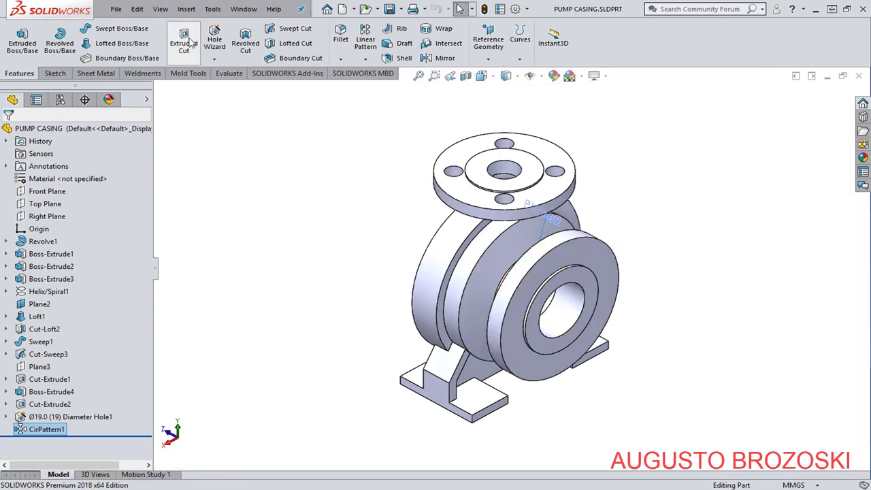
pyautogui.click(214, 39)
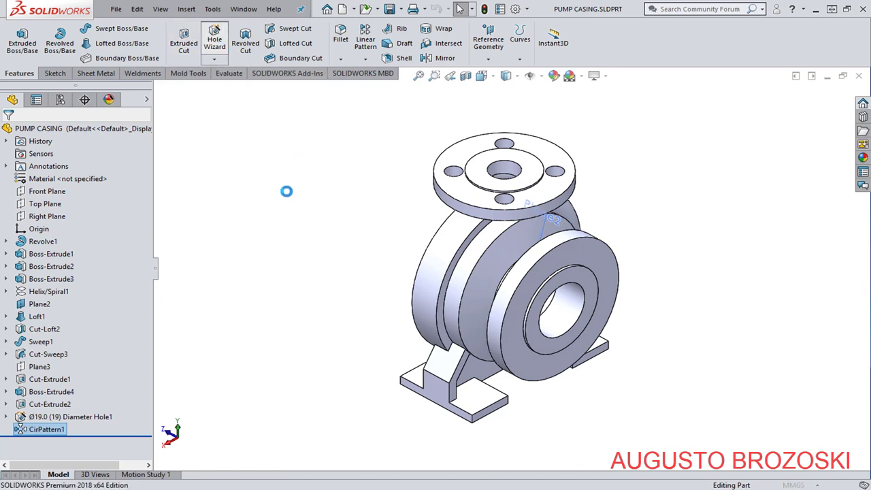
# Place a hole centre point on the front ring face, viewed from the Back.
pyautogui.click(85, 156)
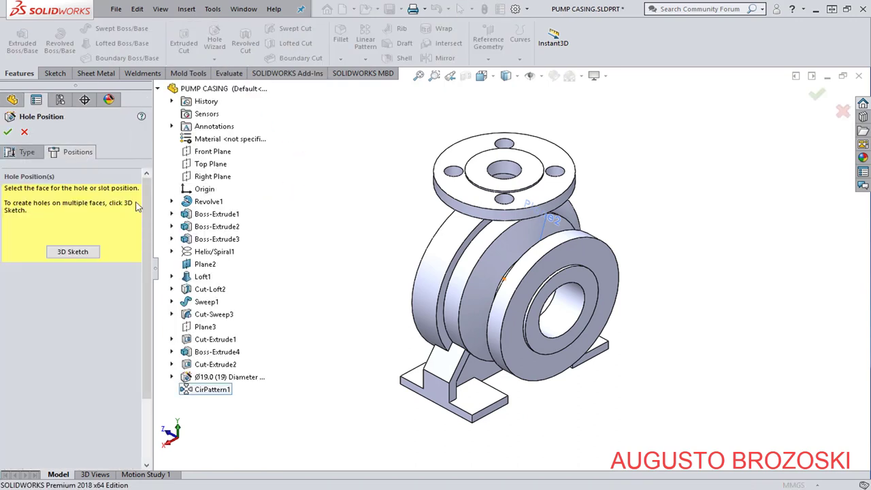
pyautogui.click(549, 274)
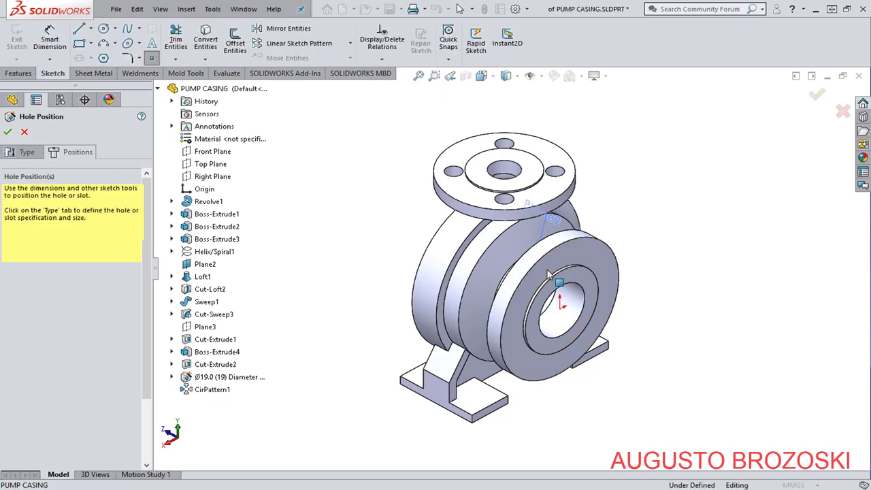
pyautogui.click(493, 78)
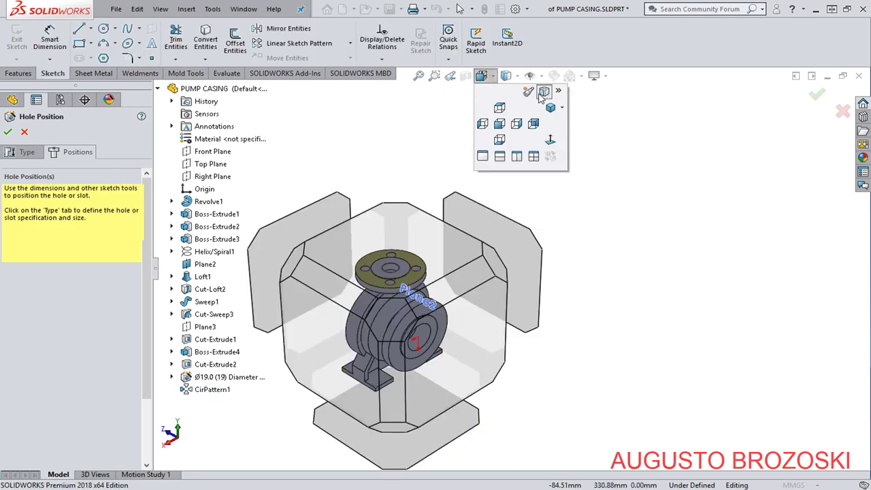
pyautogui.click(483, 331)
pyautogui.scroll(-3, 517, 272)
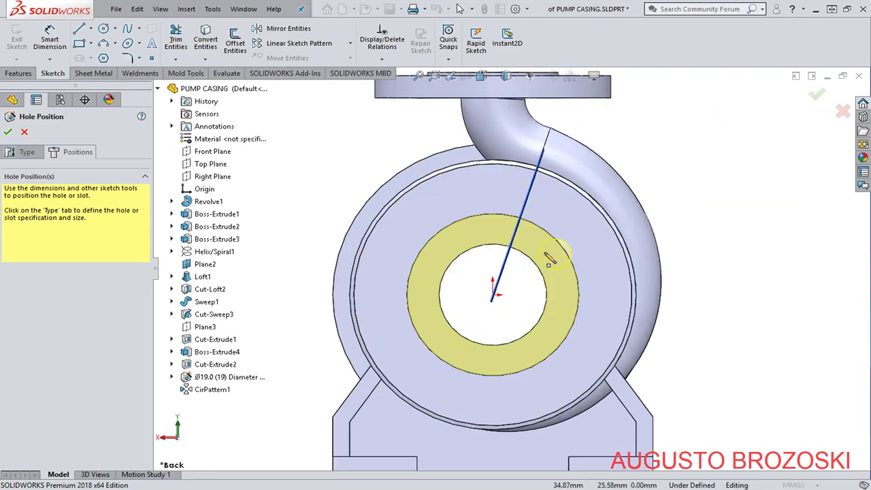
pyautogui.click(410, 196)
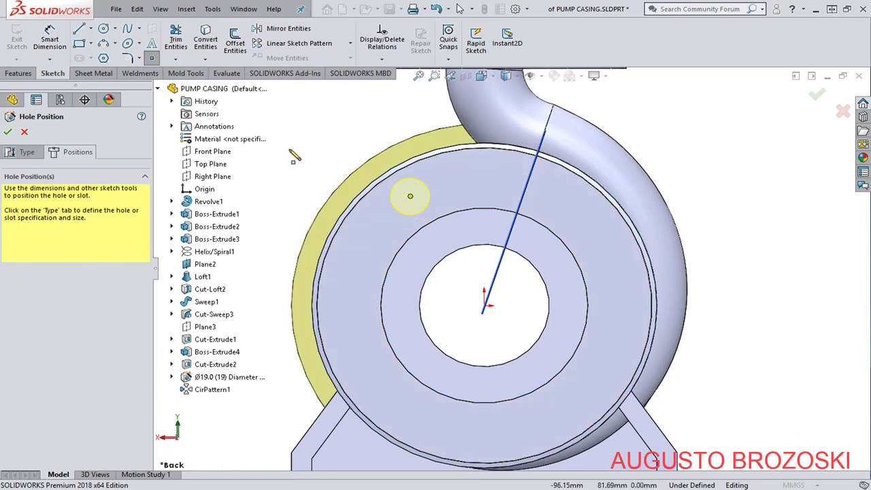
pyautogui.press('Escape')
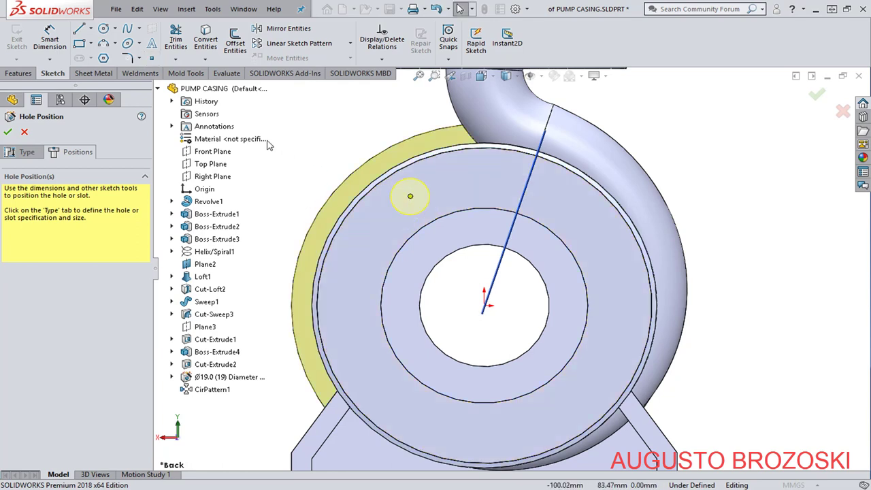
# Draw centerlines from the hole point to the casing centre and vertically to the outer edge.
pyautogui.click(91, 33)
pyautogui.click(103, 54)
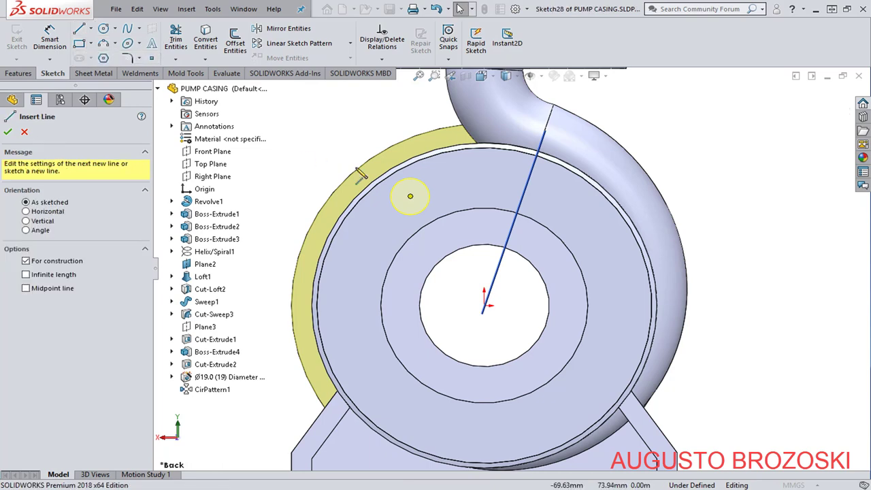
pyautogui.click(410, 197)
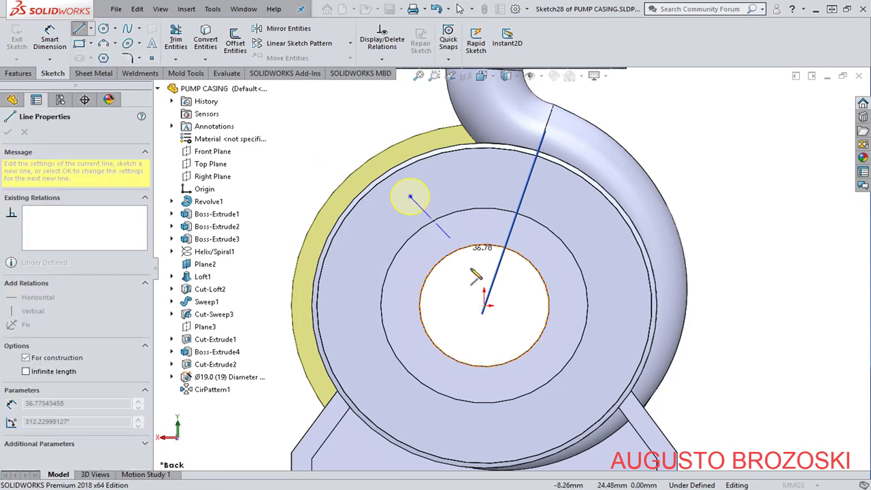
pyautogui.click(484, 307)
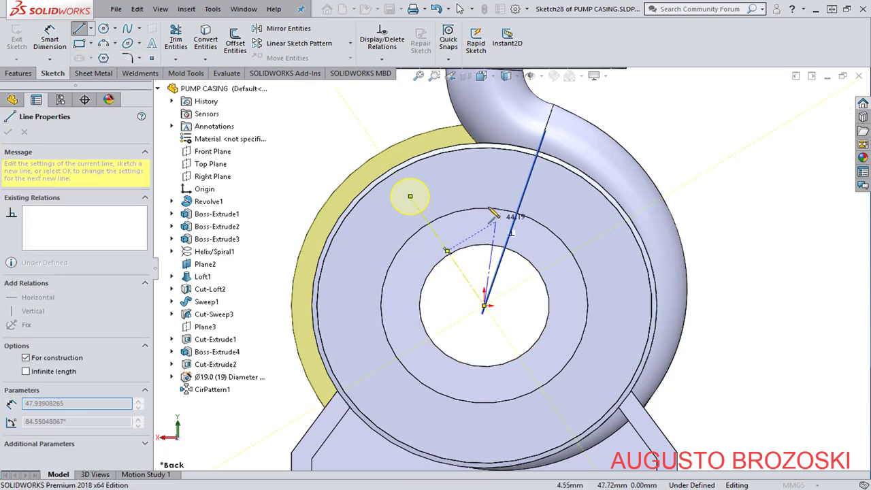
pyautogui.click(484, 148)
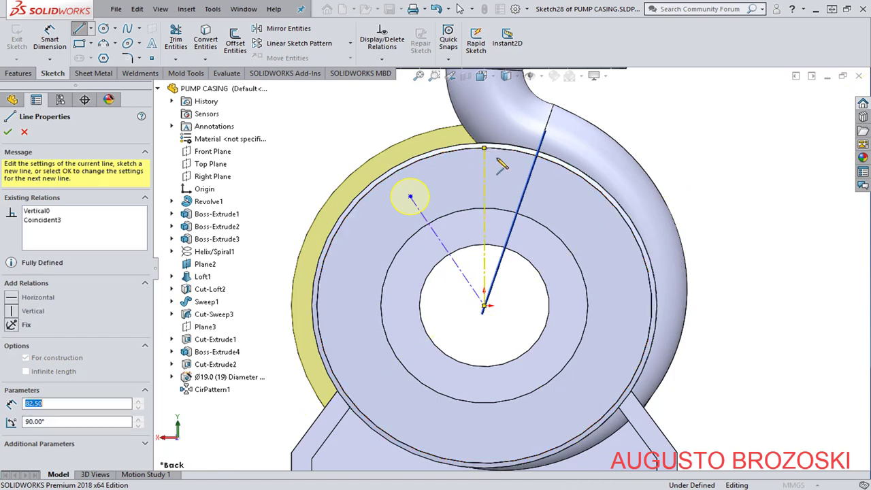
pyautogui.press('Escape')
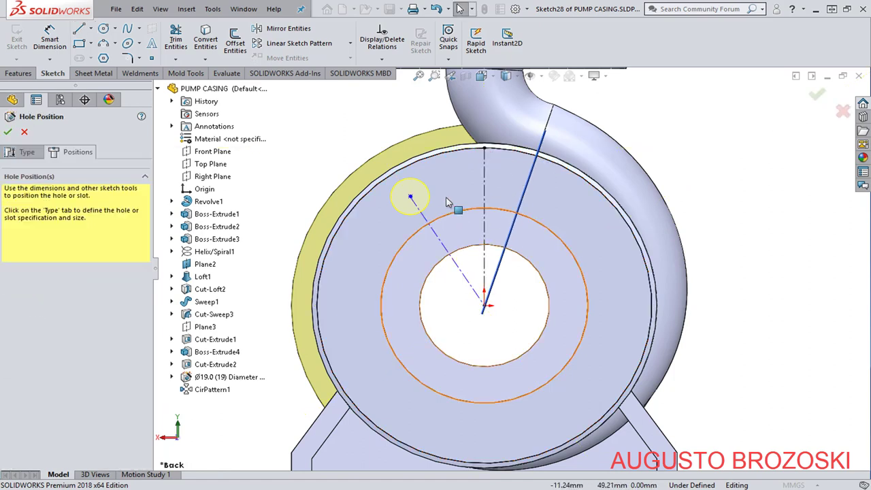
# Dimension the centerlines to 45° and 125/2 (62.50 mm) from centre, then go to hole Type.
pyautogui.click(50, 39)
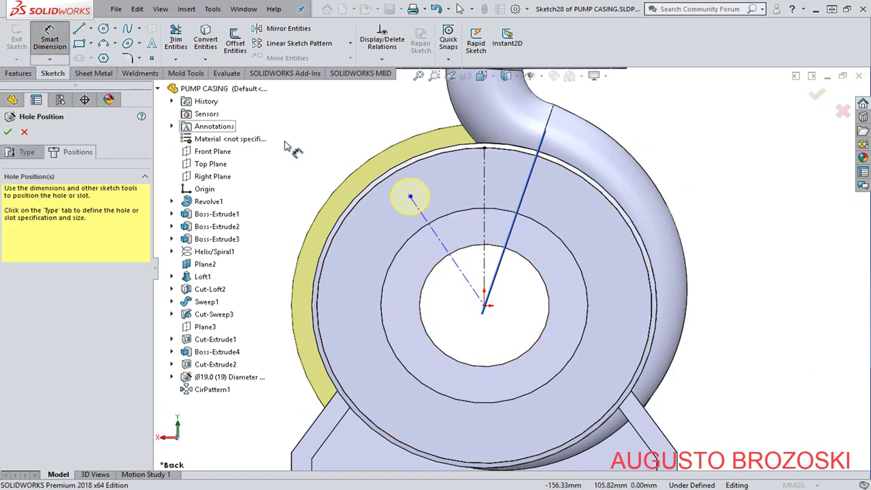
pyautogui.click(484, 194)
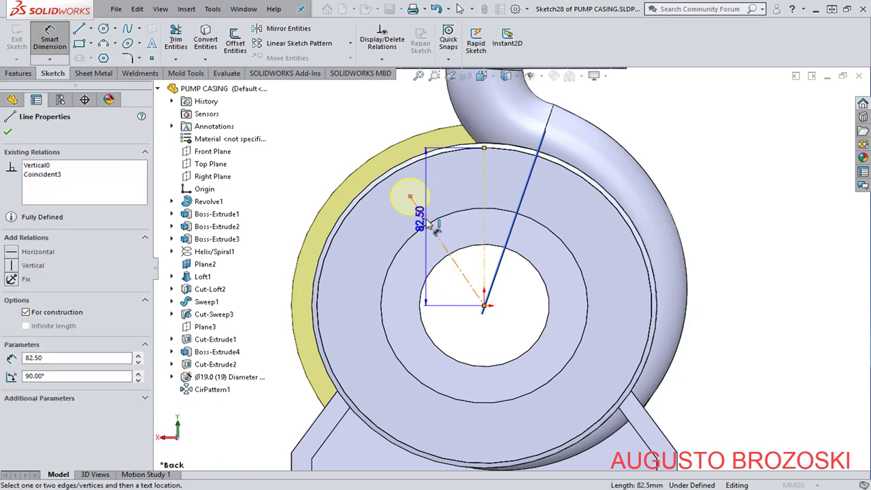
pyautogui.click(431, 227)
pyautogui.click(459, 209)
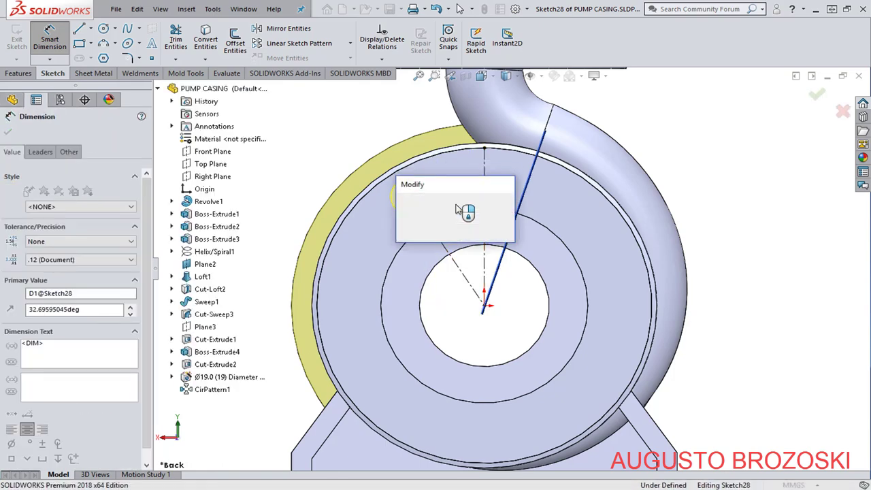
pyautogui.press('Return')
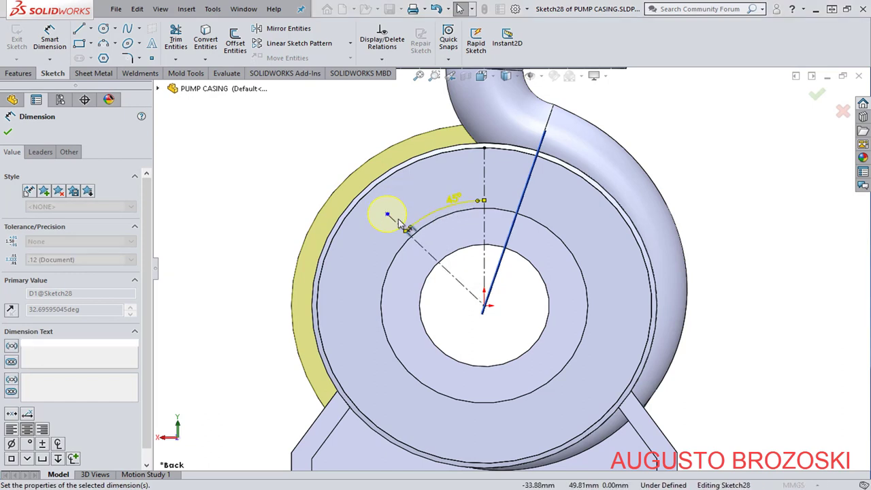
pyautogui.click(430, 257)
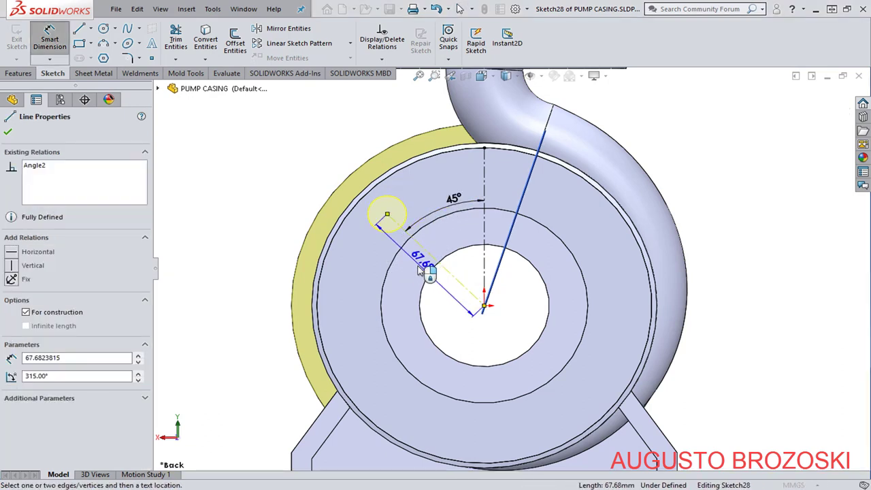
pyautogui.click(407, 272)
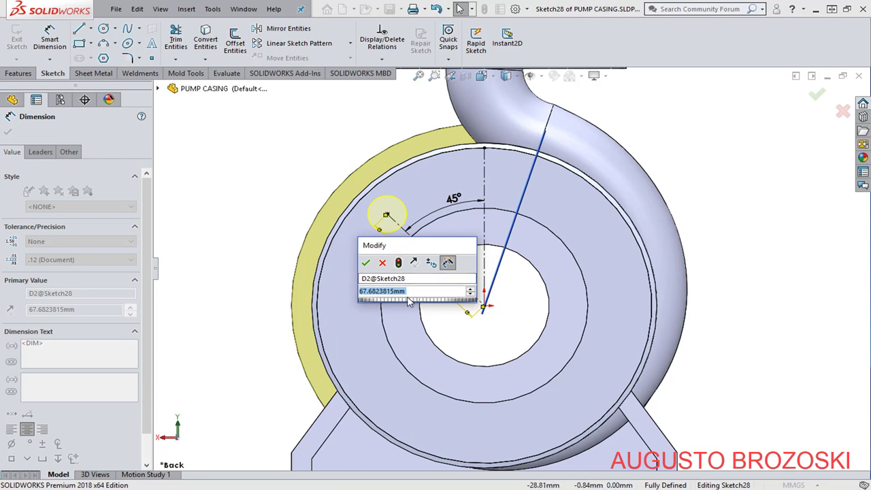
pyautogui.write('125/2')
pyautogui.press('Return')
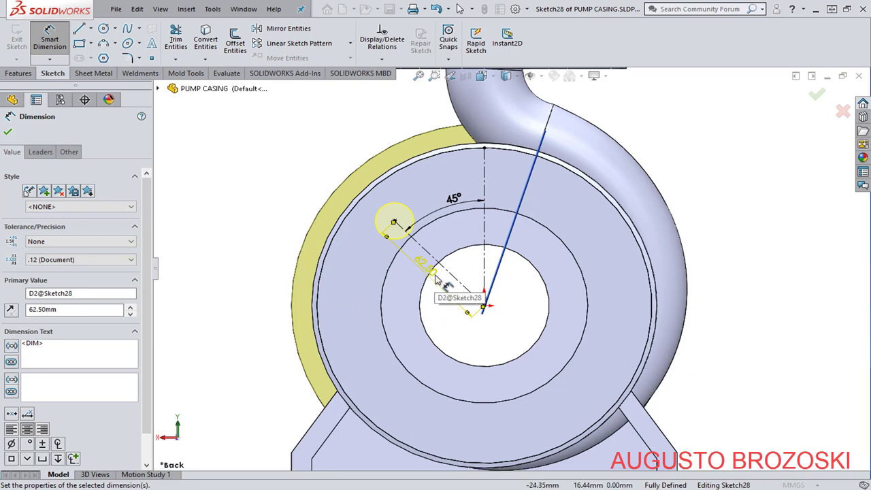
pyautogui.click(7, 132)
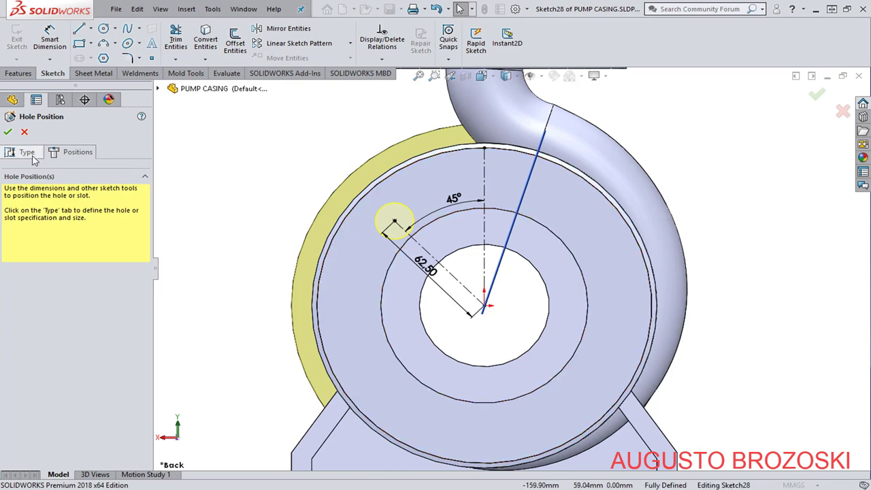
pyautogui.click(26, 152)
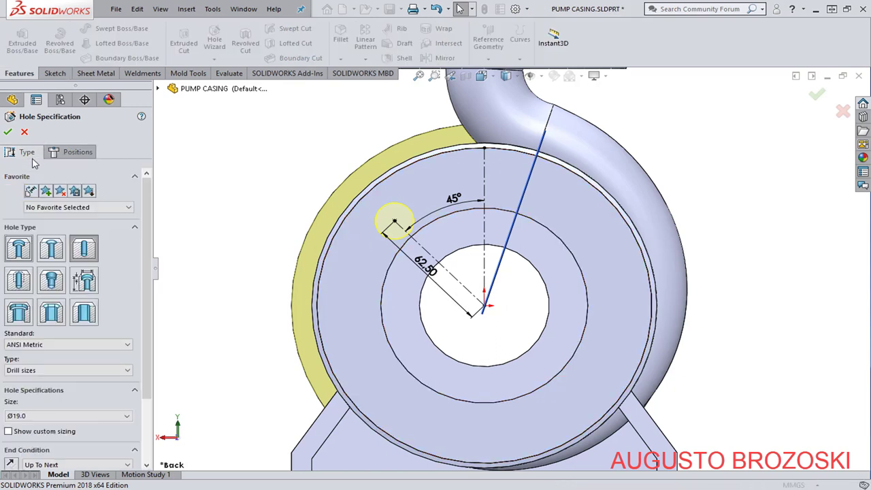
# Make it a plain Hole type at Ø19.0 drill size and orbit to inspect it.
pyautogui.click(84, 250)
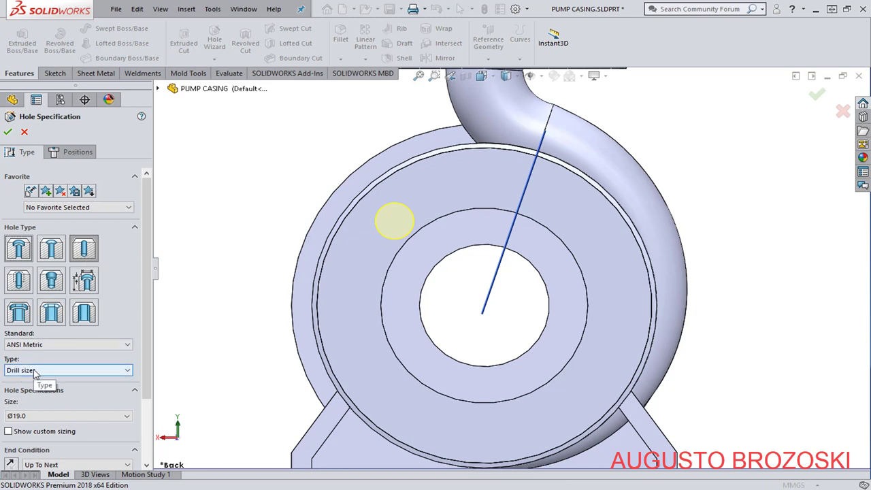
pyautogui.scroll(-3, 81, 378)
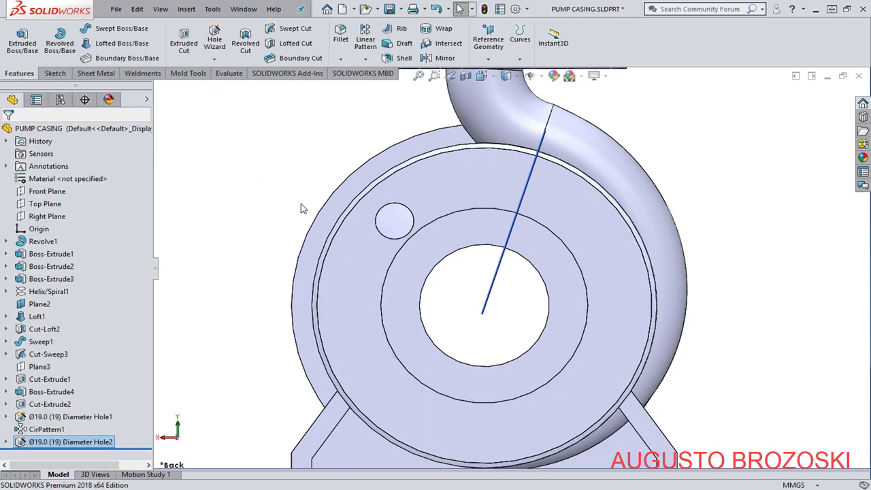
pyautogui.moveTo(322, 196); pyautogui.dragTo(331, 222, button='middle')
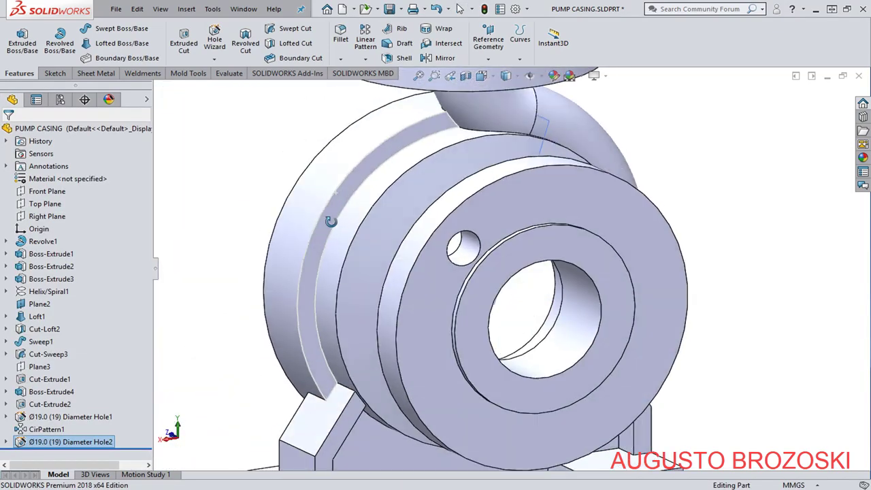
# Circular-pattern the new hole around the round face's edge into four equally spaced holes.
pyautogui.click(366, 60)
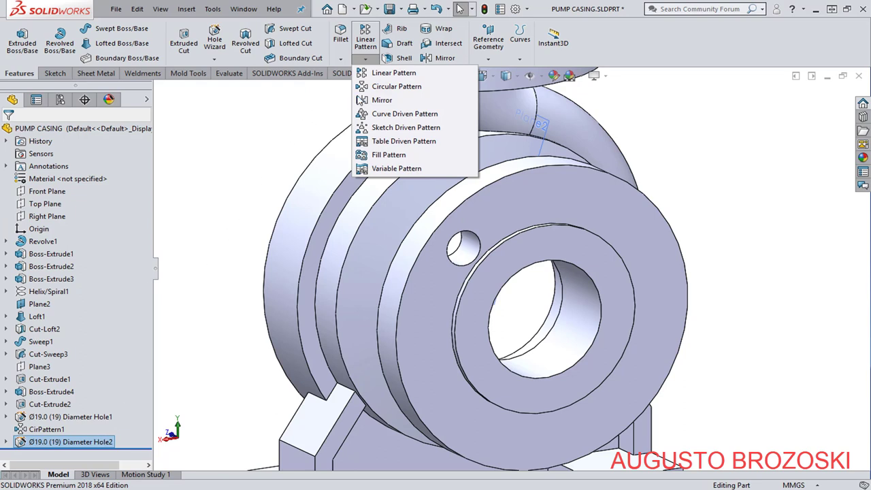
pyautogui.click(358, 87)
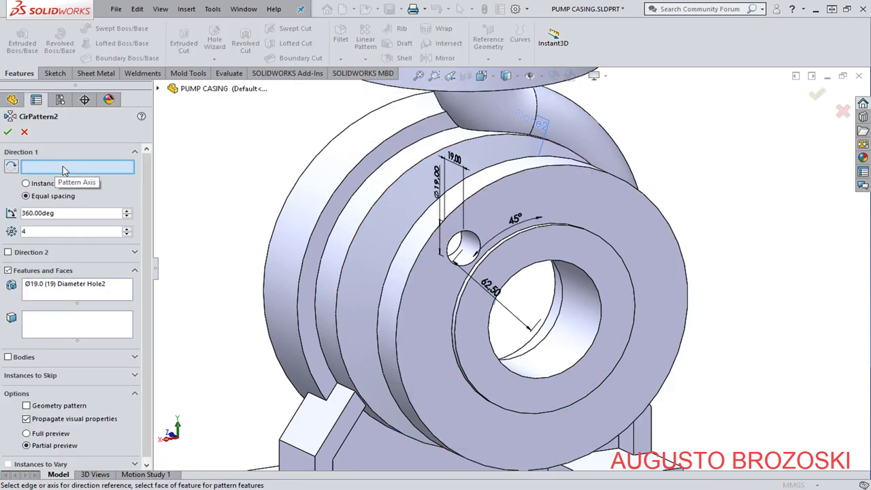
pyautogui.click(491, 189)
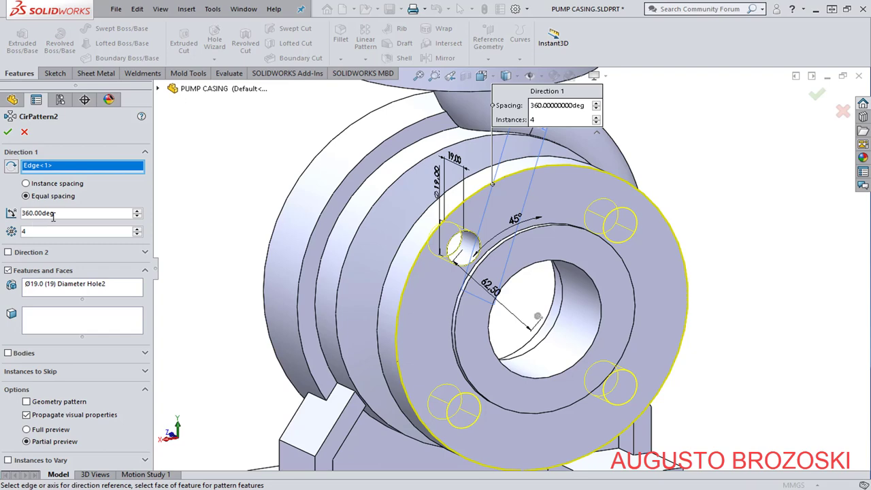
pyautogui.click(8, 132)
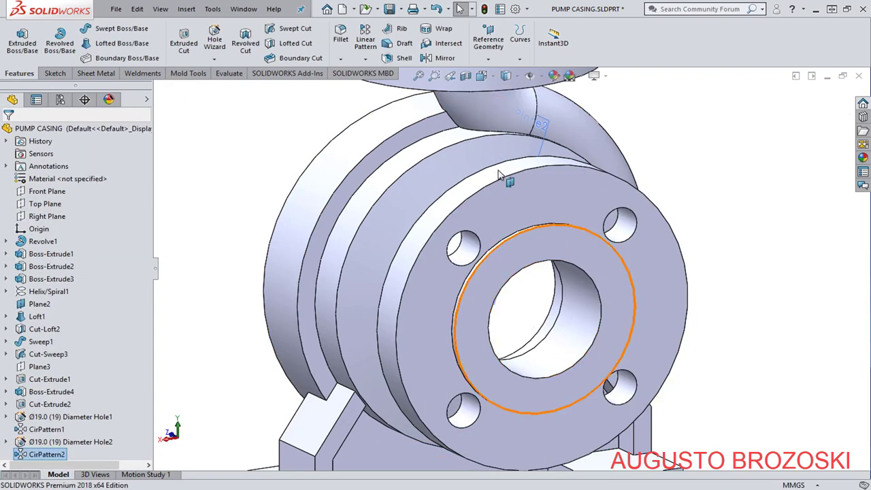
# Switch to Isometric view and save the PUMP CASING part.
pyautogui.click(481, 75)
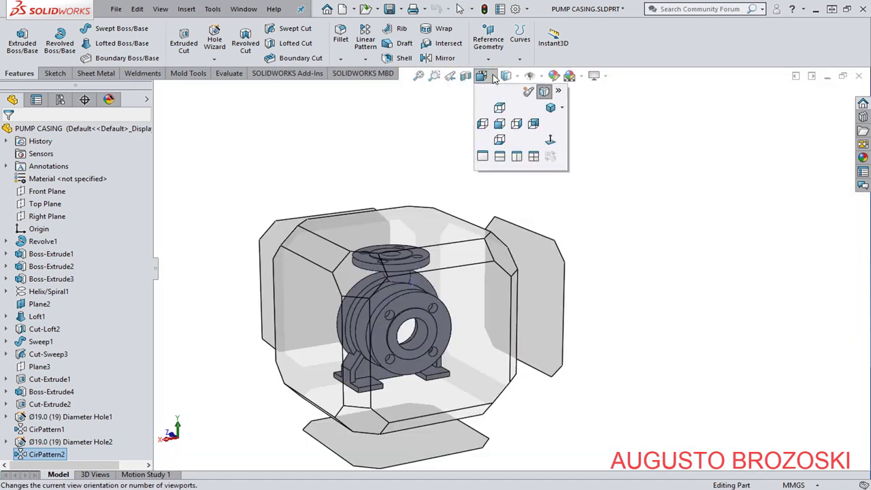
pyautogui.click(549, 110)
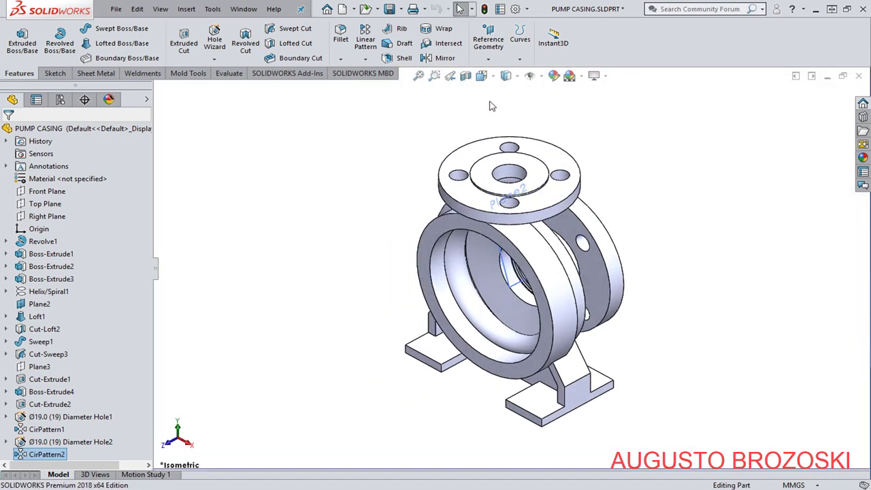
pyautogui.click(389, 9)
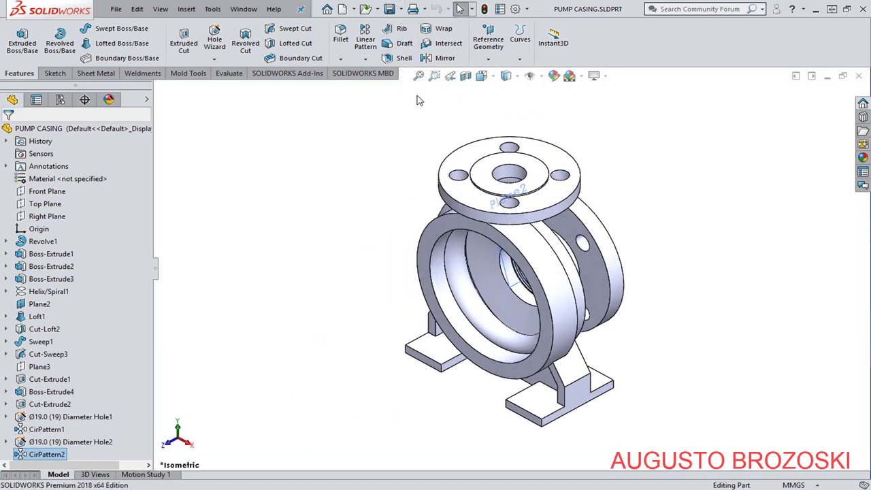
pyautogui.hotkey('alt', 'Tab')
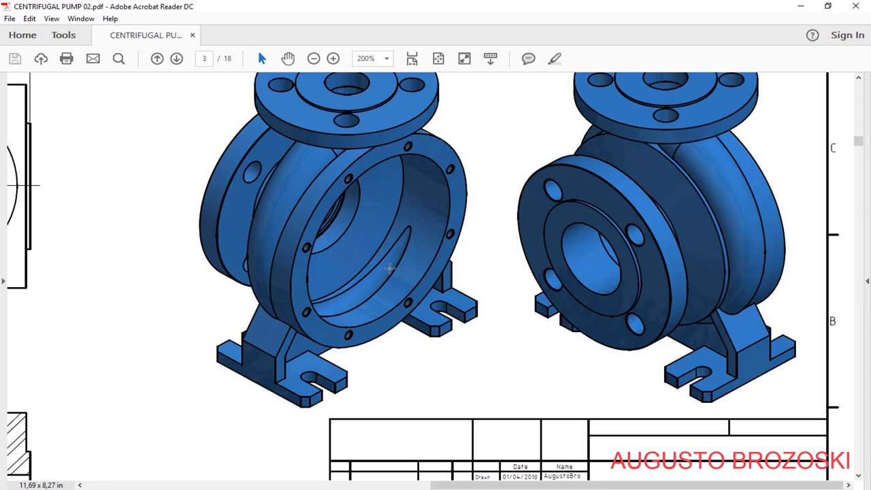
pyautogui.click(798, 10)
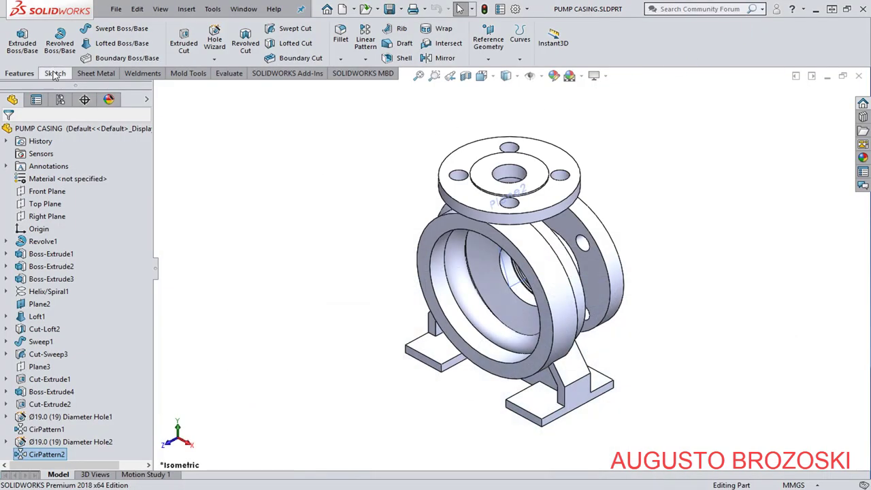
# Start Sketch30 on the casing's front ring face and view it Normal To.
pyautogui.click(55, 73)
pyautogui.click(17, 39)
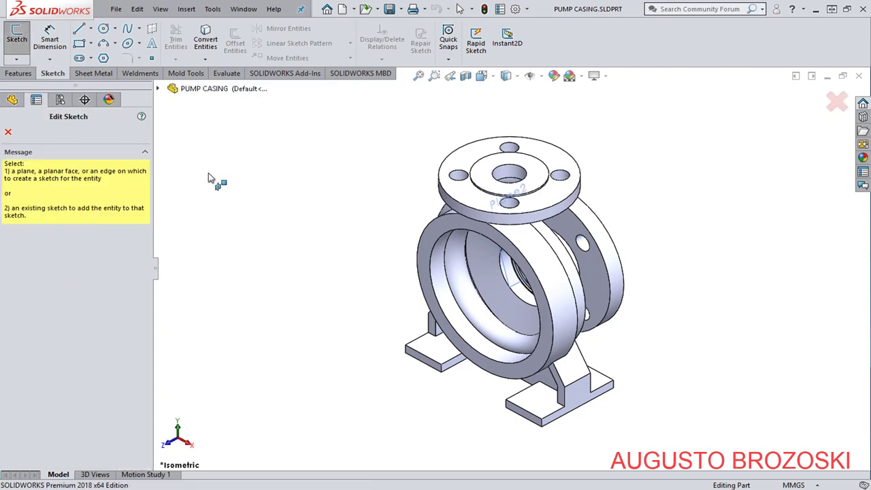
pyautogui.scroll(-3, 411, 269)
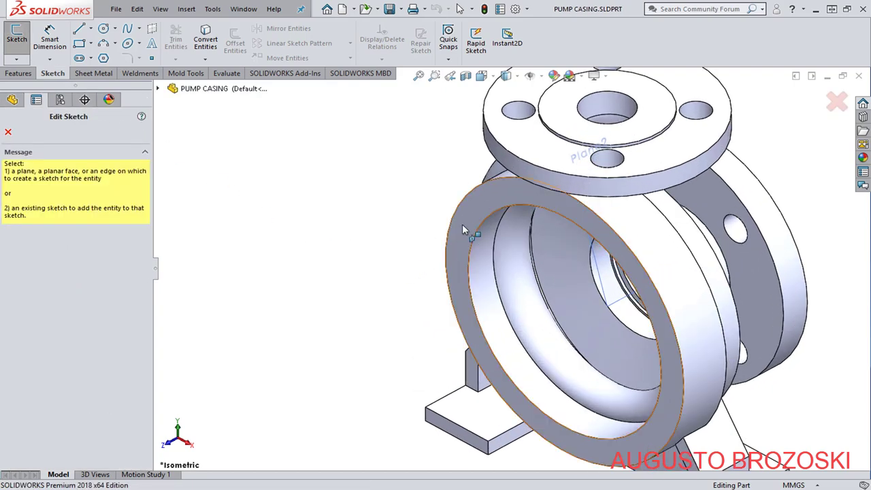
pyautogui.click(449, 230)
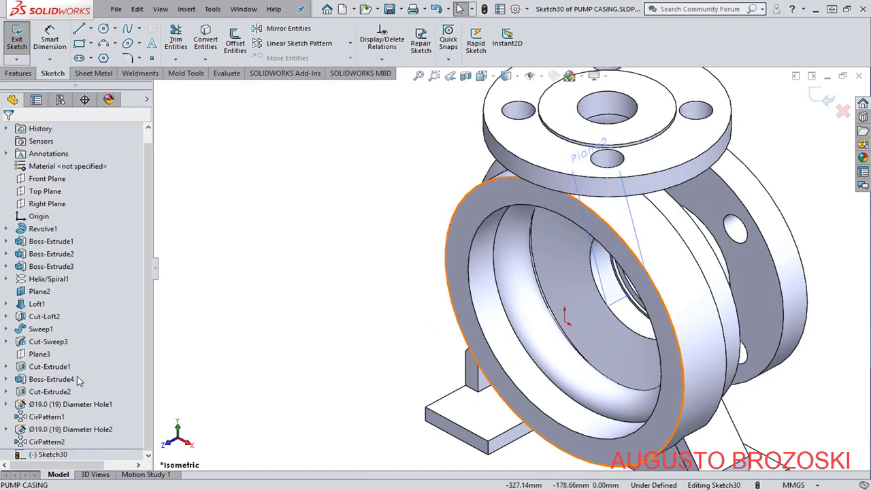
pyautogui.rightClick(47, 455)
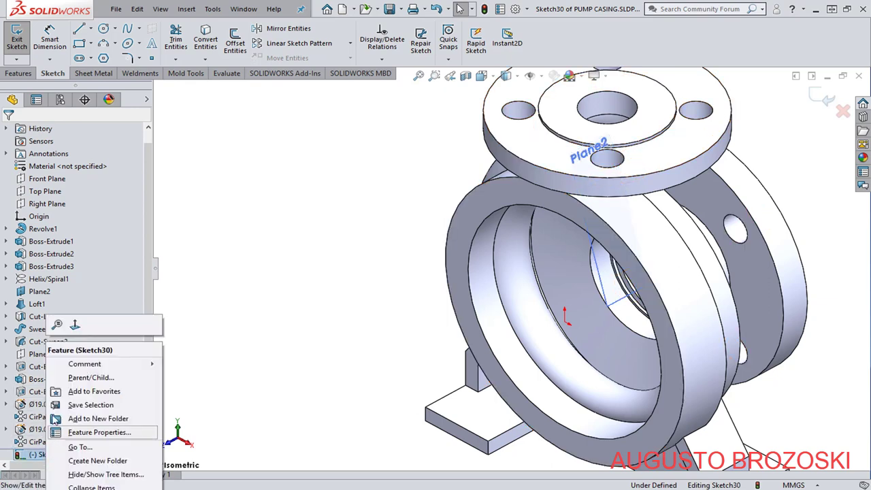
pyautogui.click(76, 326)
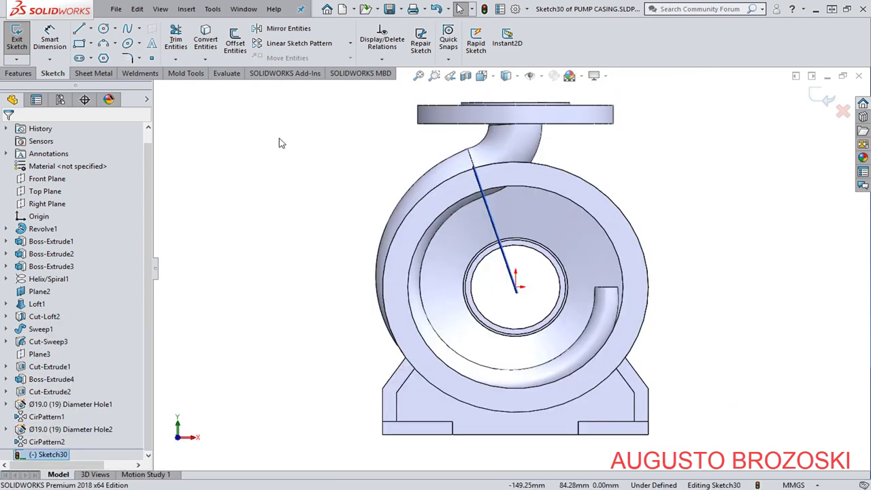
# Draw an R 77 circle centred on the origin and exit the sketch.
pyautogui.click(105, 30)
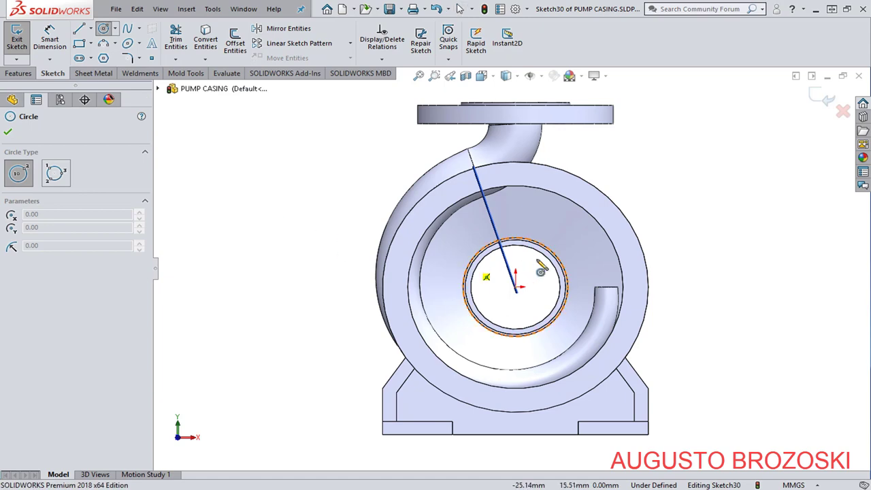
pyautogui.scroll(-4, 565, 273)
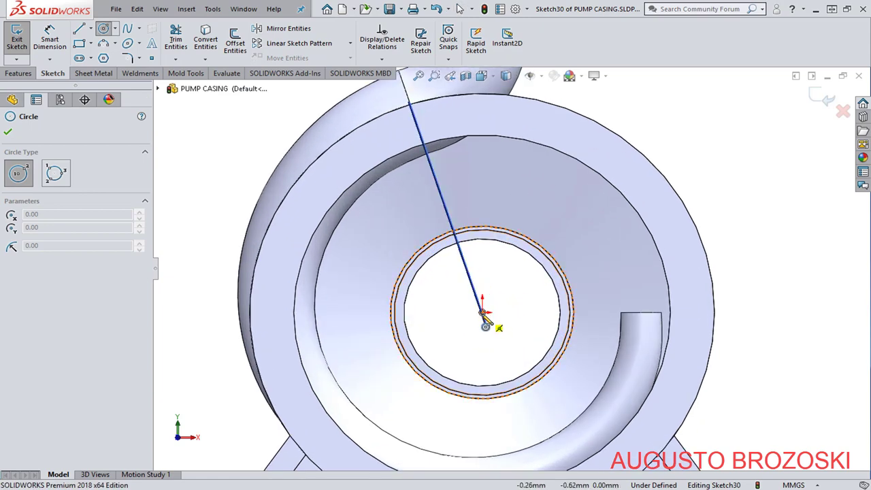
pyautogui.click(483, 314)
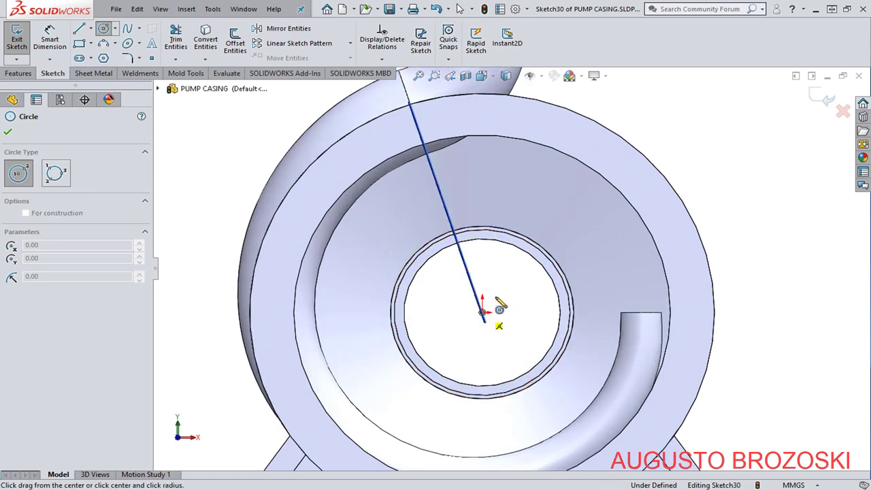
pyautogui.click(623, 198)
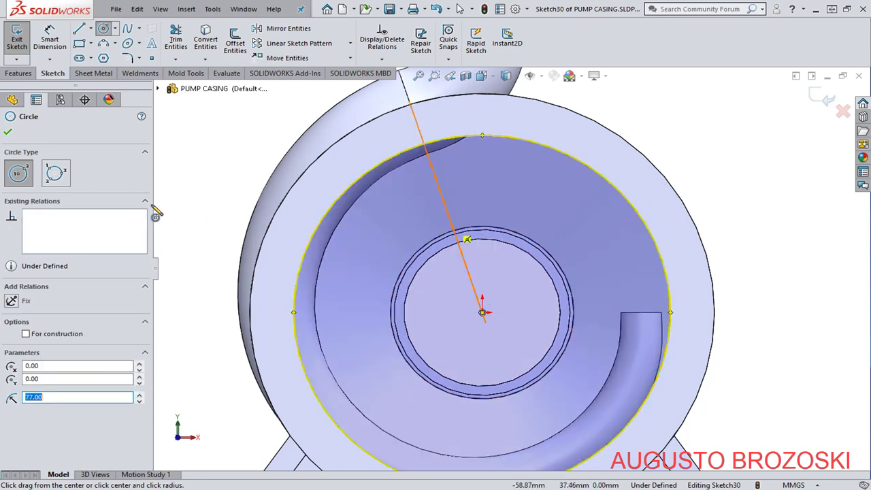
pyautogui.click(12, 133)
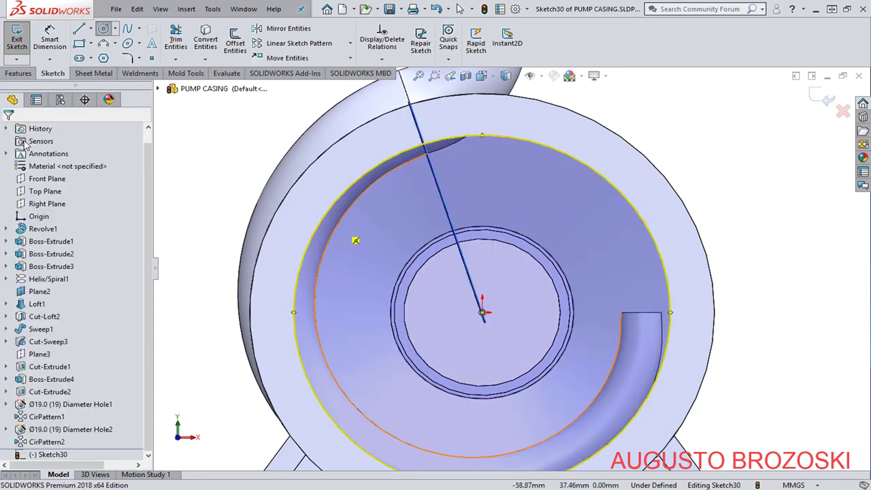
pyautogui.click(821, 101)
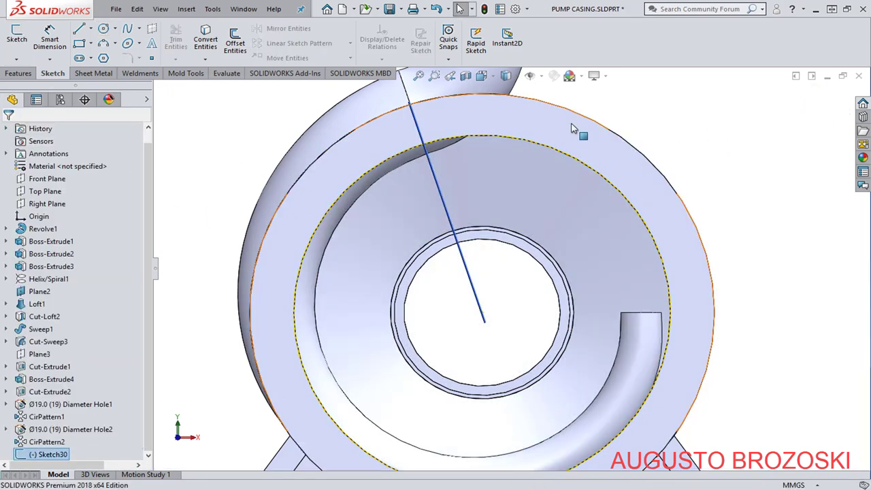
pyautogui.click(481, 76)
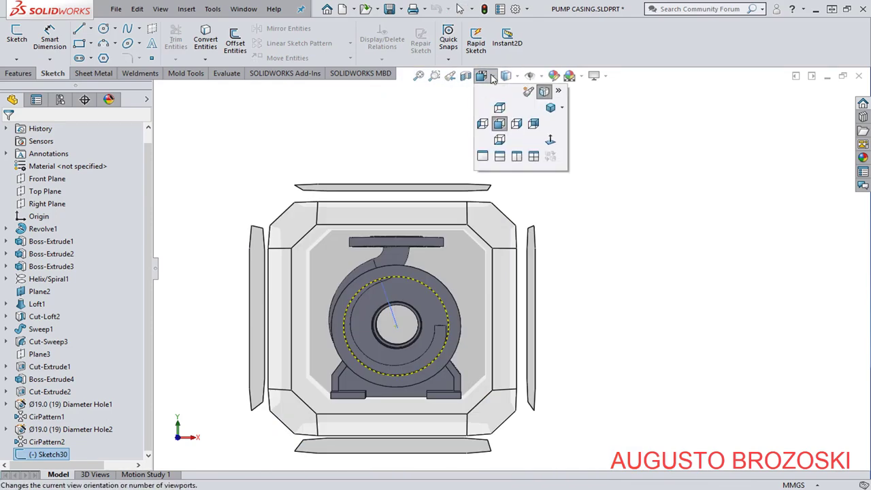
# Return to Isometric and start an Extruded Cut from the R 77 circle sketch, previewing 2 mm blind.
pyautogui.click(549, 109)
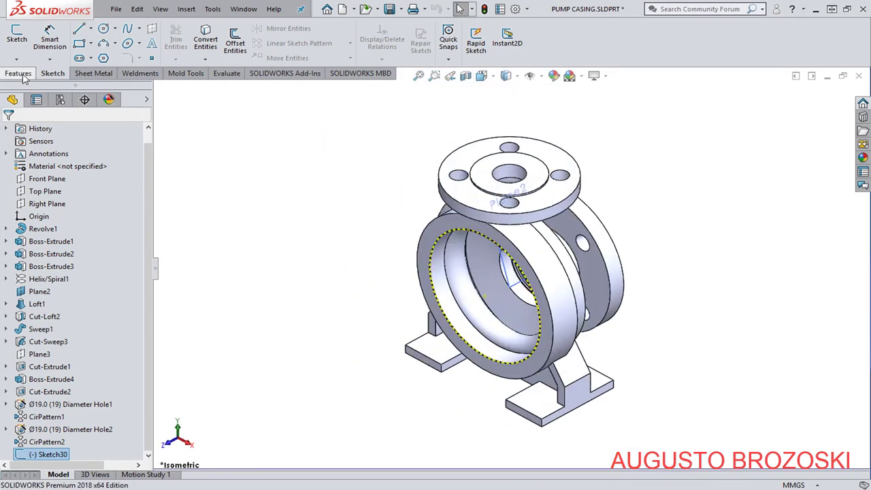
pyautogui.click(18, 74)
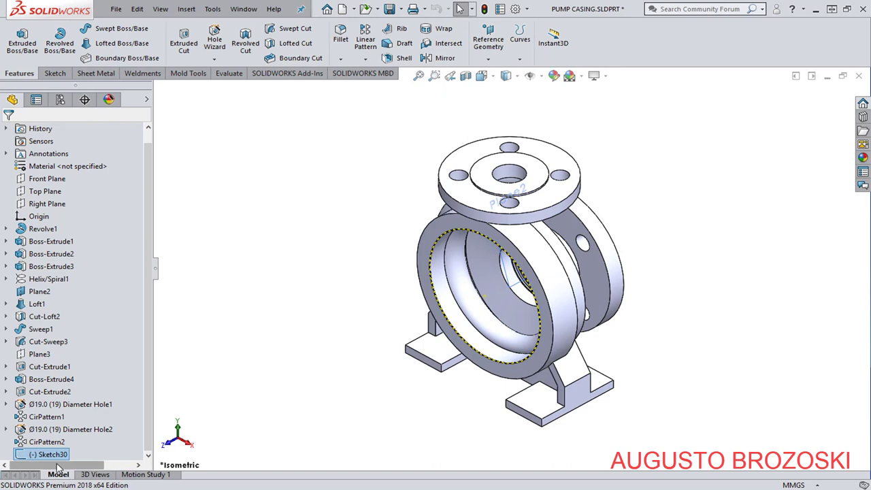
pyautogui.click(183, 50)
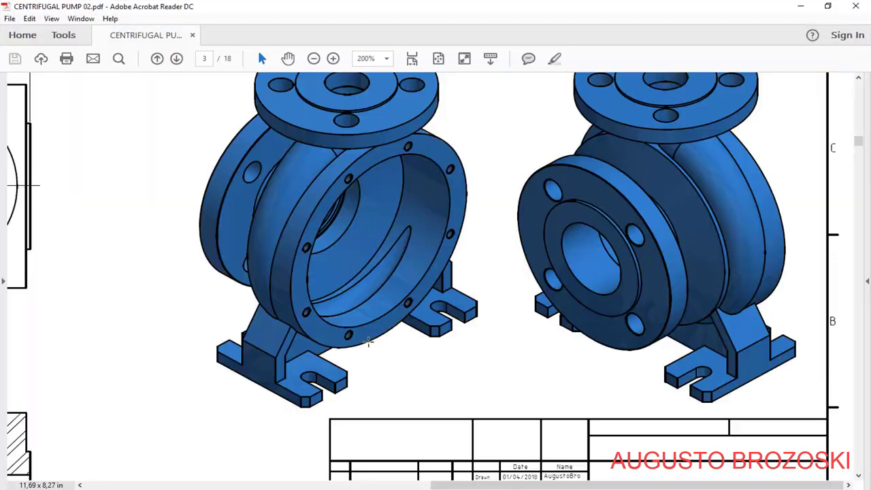
pyautogui.scroll(10, 367, 340)
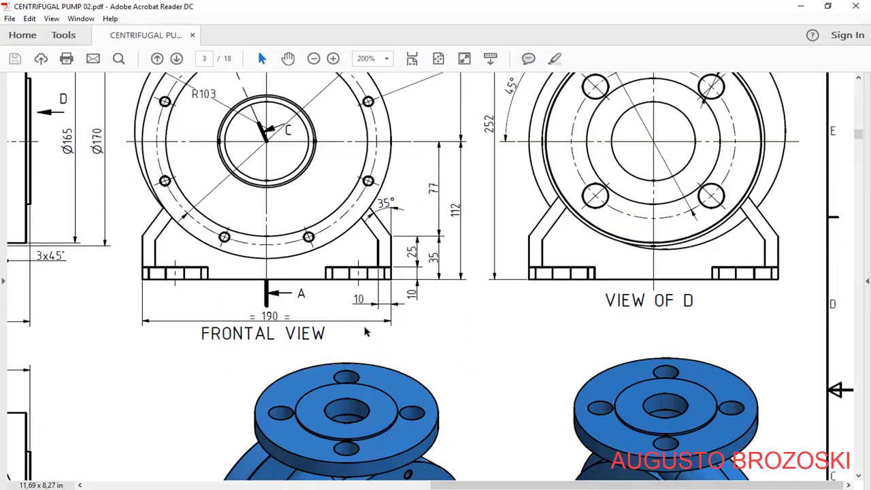
# Pan the PDF to Section A-A and the Left View, then minimize Acrobat Reader.
pyautogui.moveTo(457, 485); pyautogui.dragTo(149, 381)
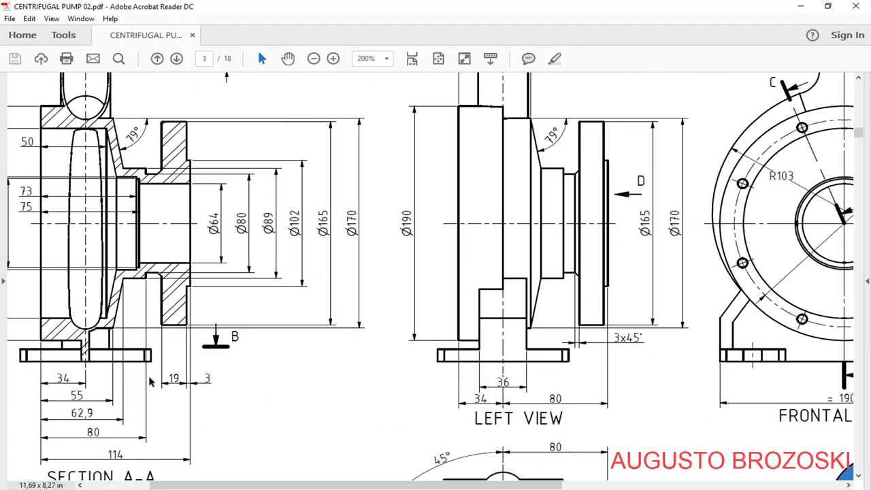
pyautogui.moveTo(396, 484); pyautogui.dragTo(184, 249)
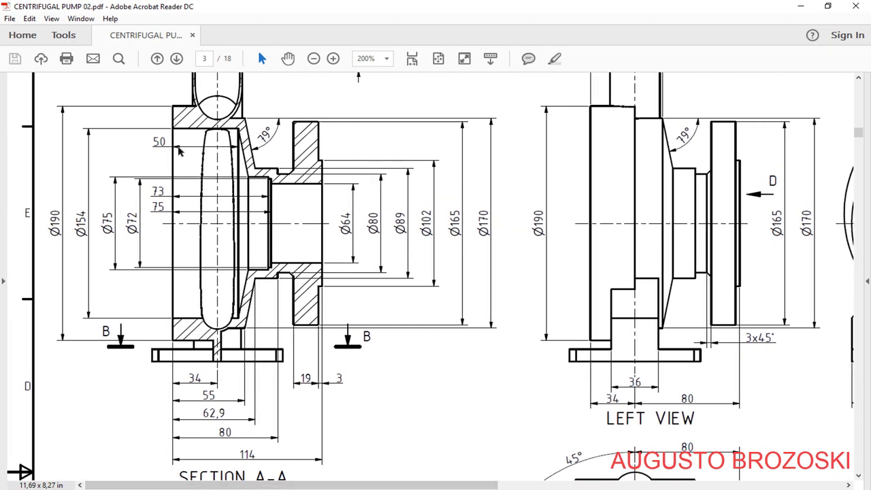
pyautogui.click(803, 13)
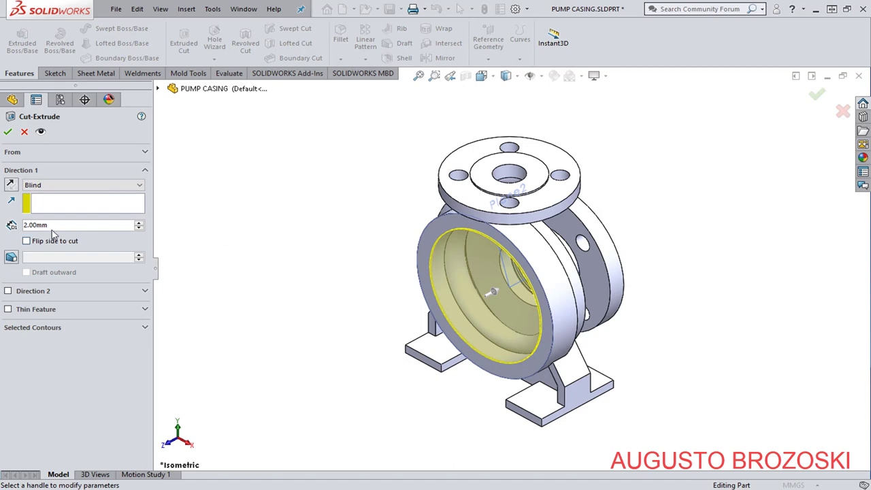
# Cut the R 77 circle 50 mm blind as Cut-Extrude3, back in Isometric, then switch to the PDF.
pyautogui.click(52, 226)
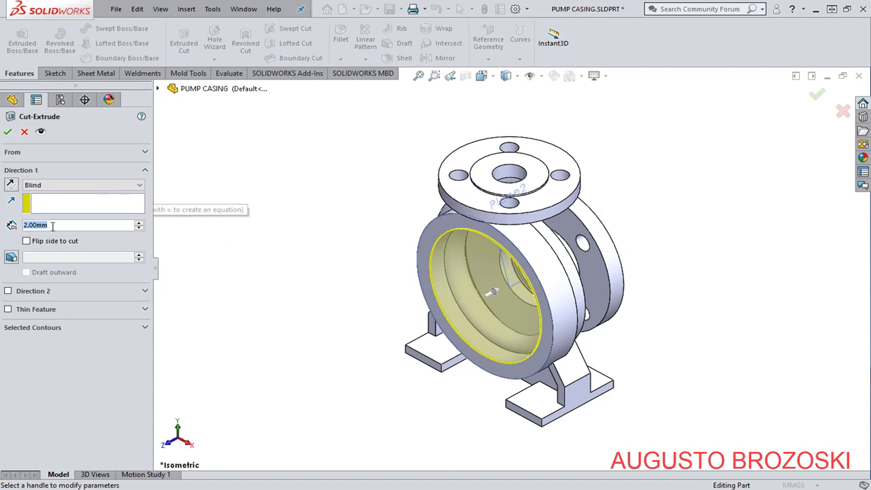
pyautogui.write('50')
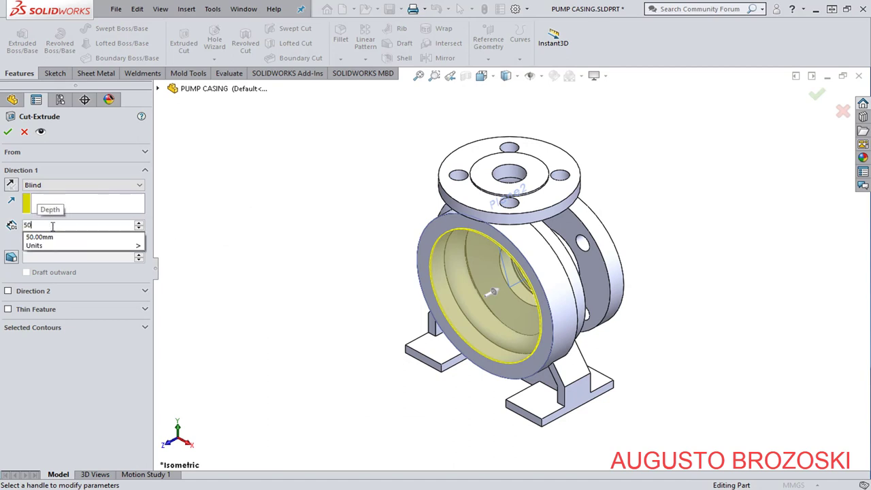
pyautogui.press('Return')
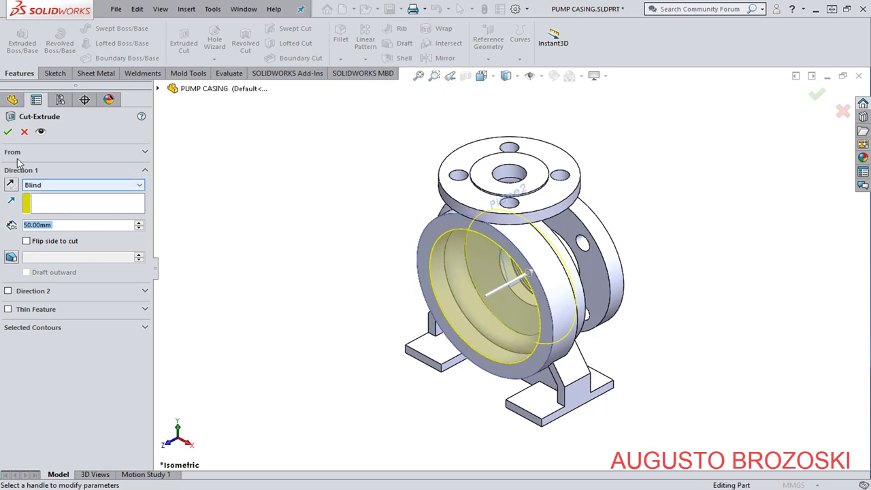
pyautogui.click(8, 132)
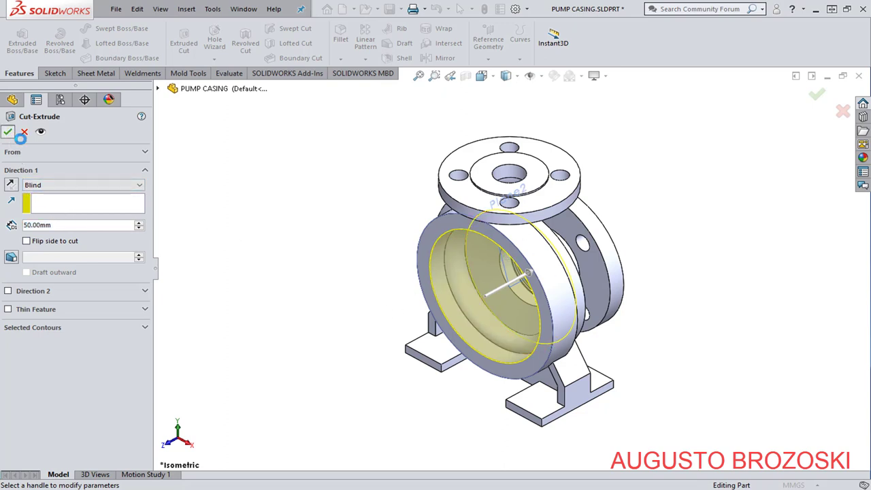
pyautogui.moveTo(465, 301); pyautogui.dragTo(450, 228, button='middle')
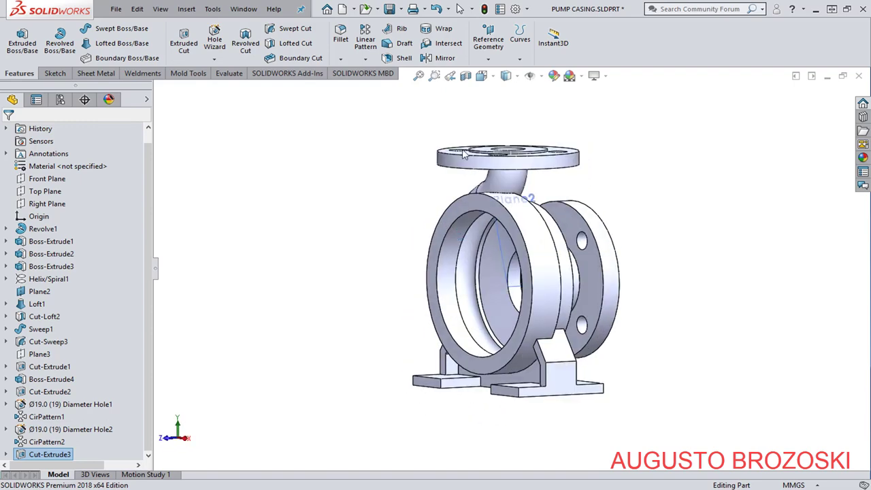
pyautogui.click(481, 76)
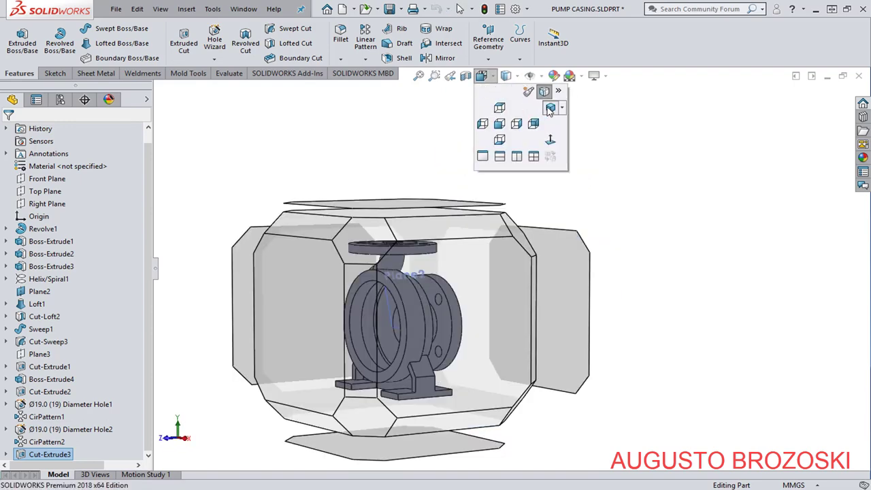
pyautogui.click(549, 108)
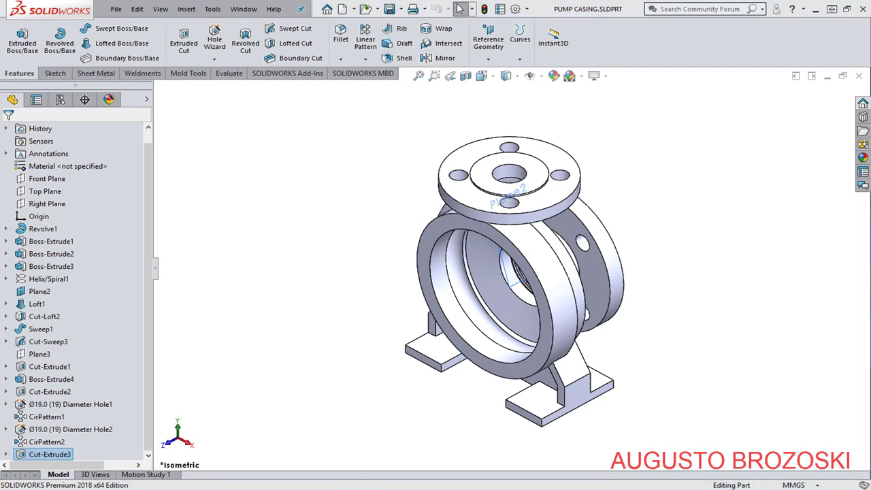
pyautogui.hotkey('alt', 'Tab')
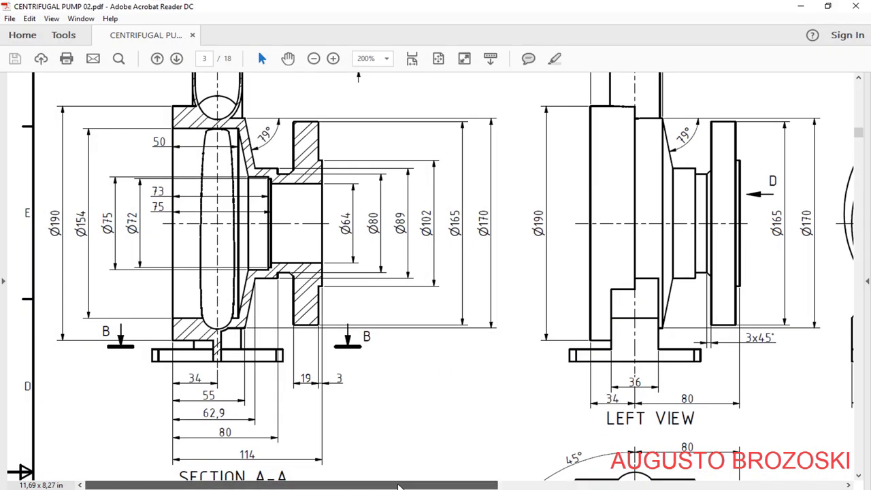
# Review the drawing's frontal view and 3D views, then minimize Acrobat Reader.
pyautogui.moveTo(393, 480)
pyautogui.mouseDown()
pyautogui.moveTo(572, 470)
pyautogui.moveTo(644, 480)
pyautogui.mouseUp()
pyautogui.scroll(1, 556, 283)
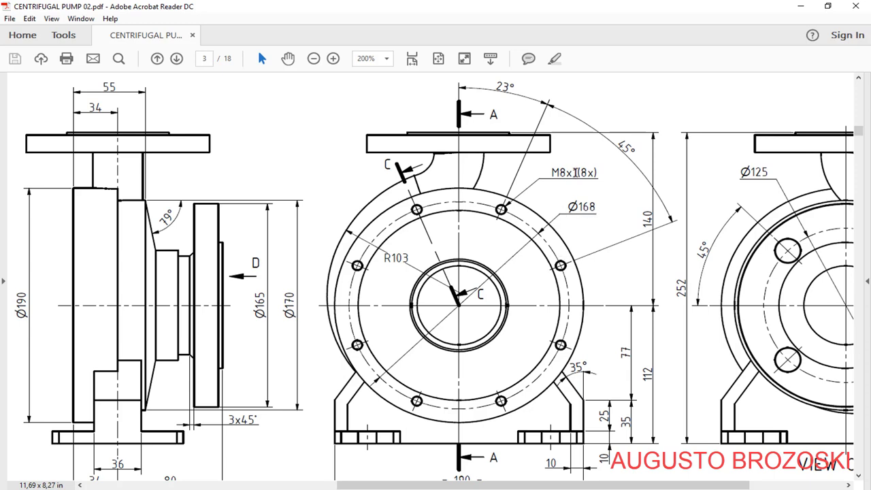
pyautogui.scroll(-15, 432, 289)
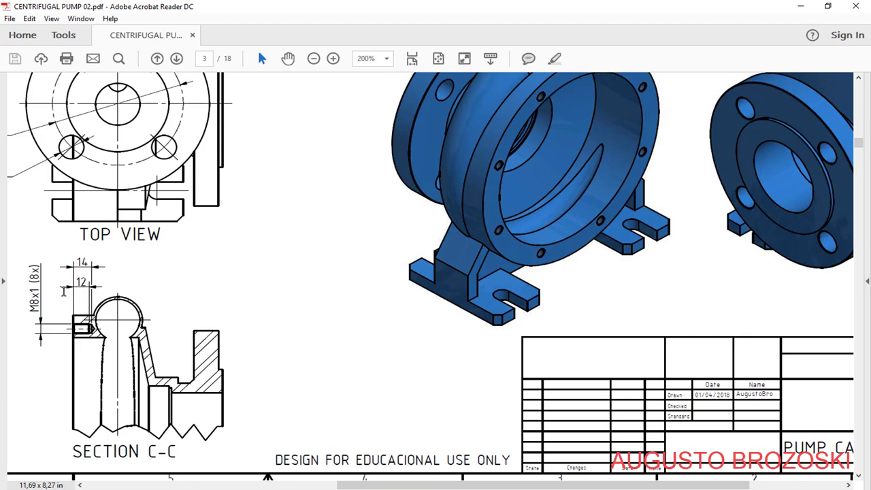
pyautogui.scroll(15, 309, 286)
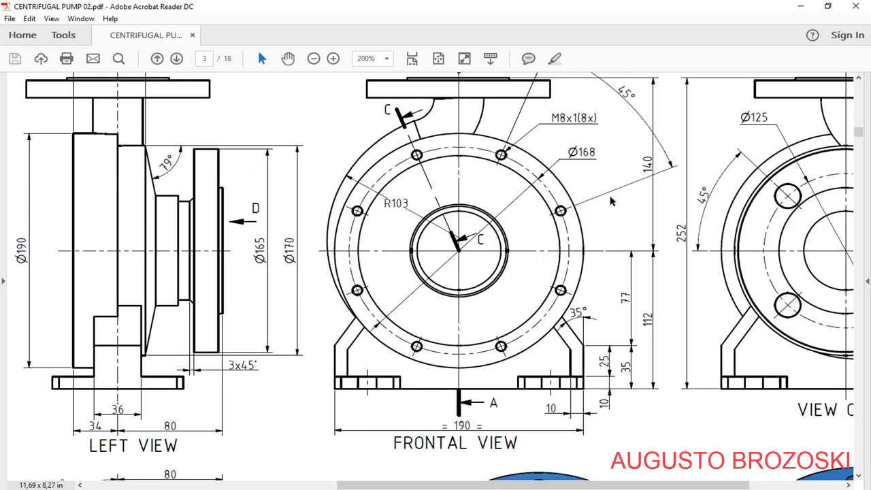
pyautogui.click(800, 7)
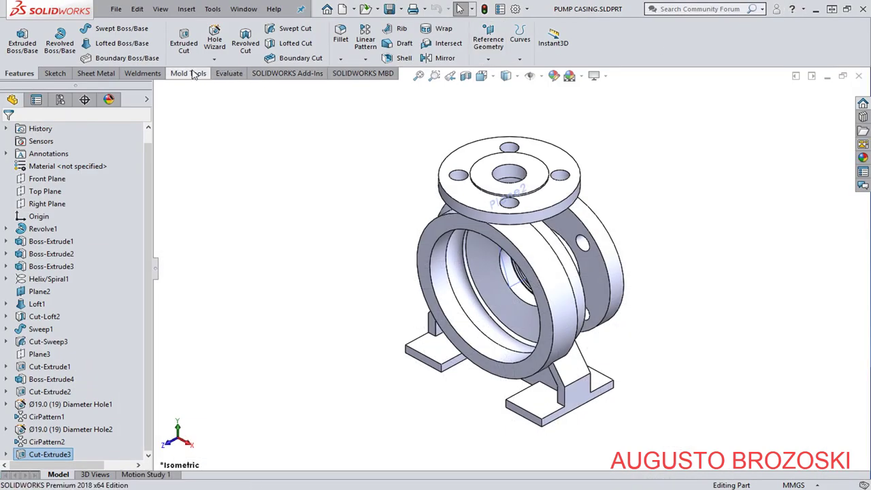
# Start a new Hole Wizard hole on the front ring face, viewed from Front, with its point near the ring's top.
pyautogui.click(214, 41)
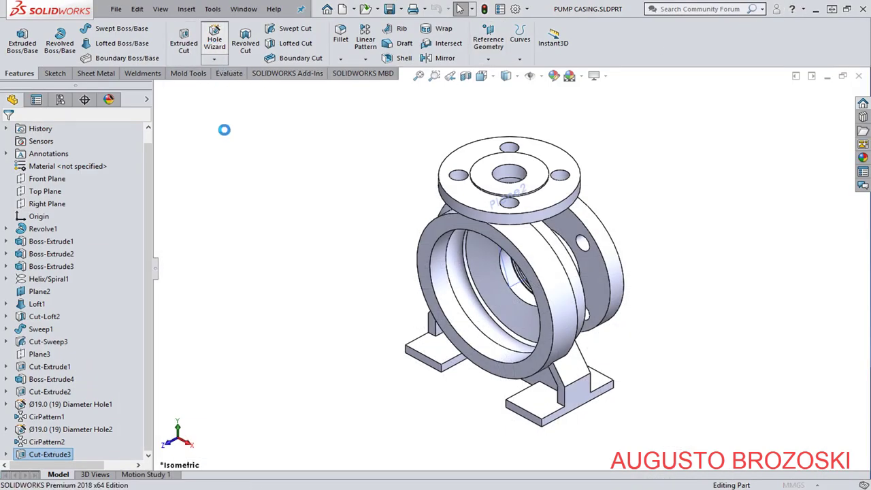
pyautogui.click(79, 153)
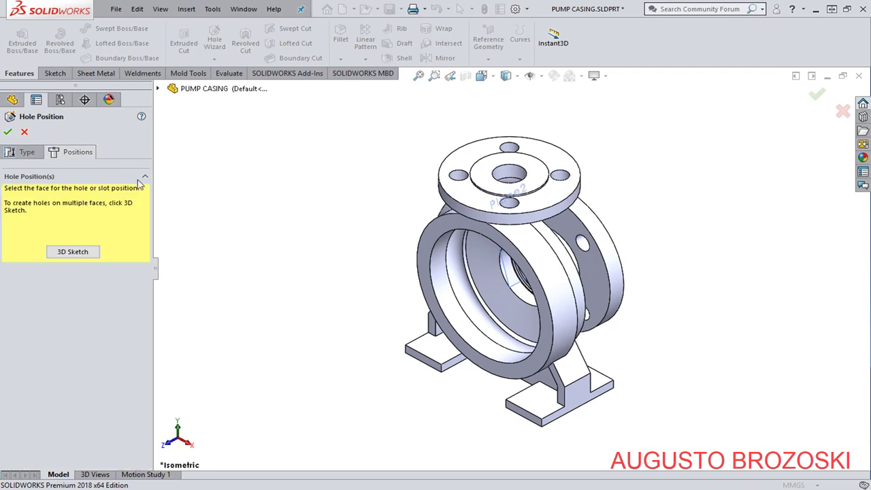
pyautogui.click(433, 232)
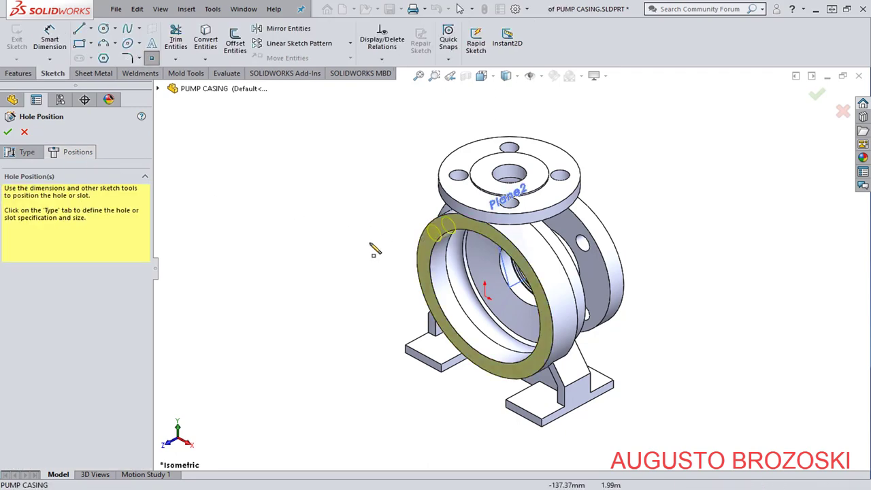
pyautogui.click(481, 76)
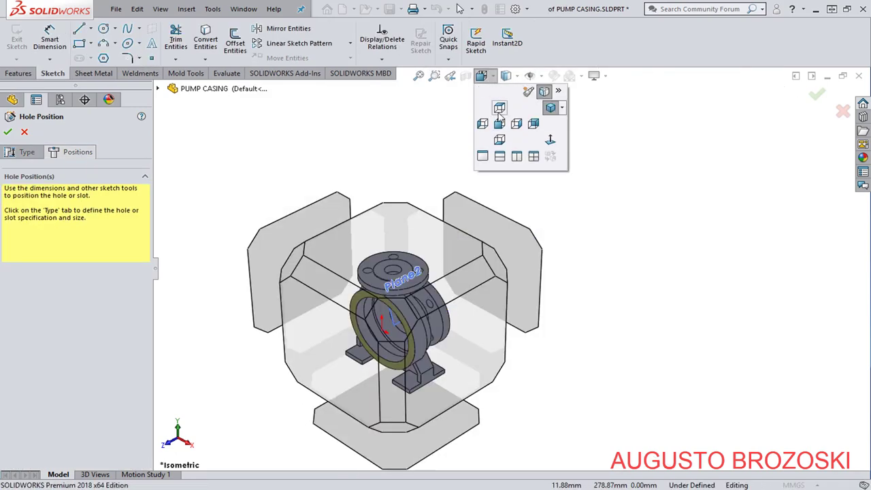
pyautogui.click(494, 138)
pyautogui.scroll(-3, 538, 215)
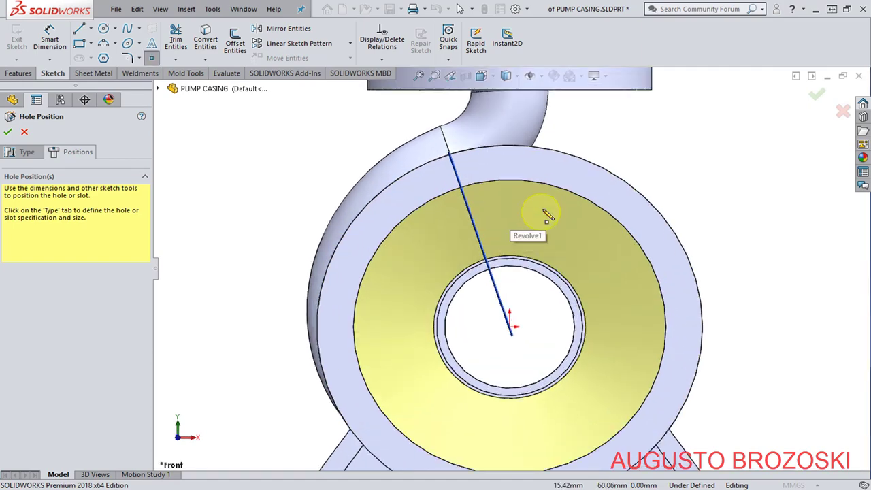
pyautogui.click(573, 166)
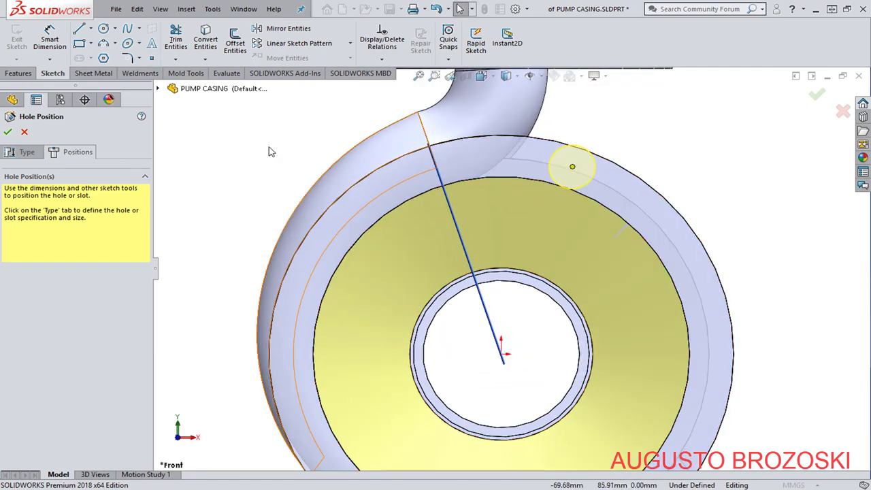
# Draw centerlines from the hole point to the ring's centre and vertically up to the top edge.
pyautogui.click(91, 29)
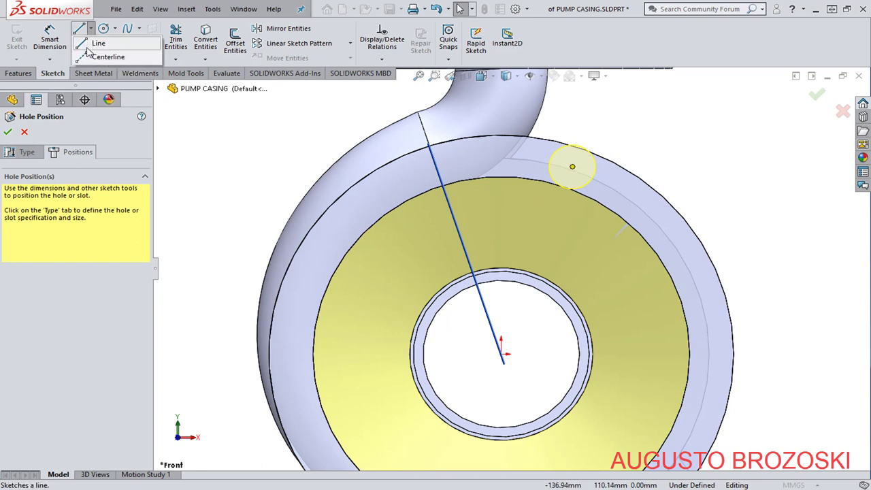
pyautogui.click(89, 58)
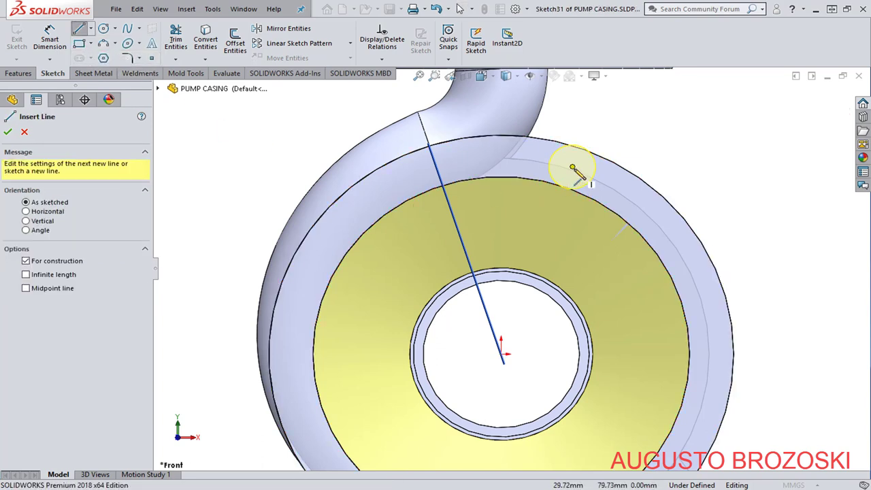
pyautogui.click(572, 167)
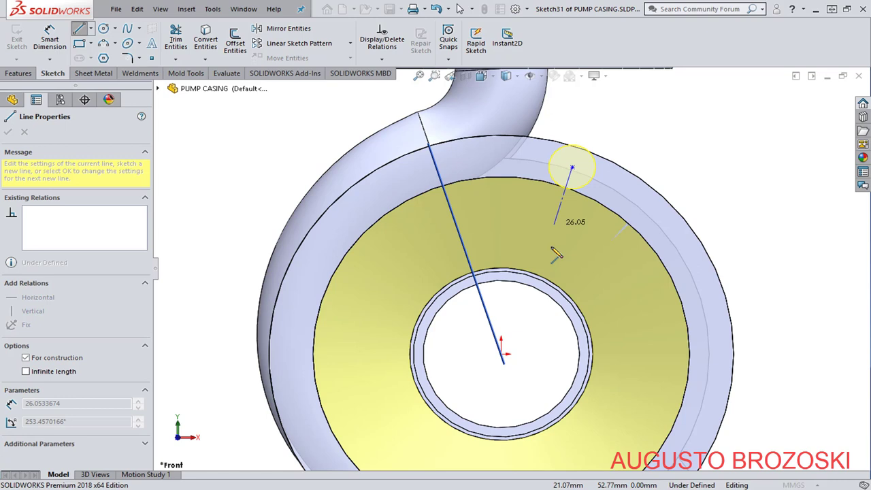
pyautogui.click(502, 354)
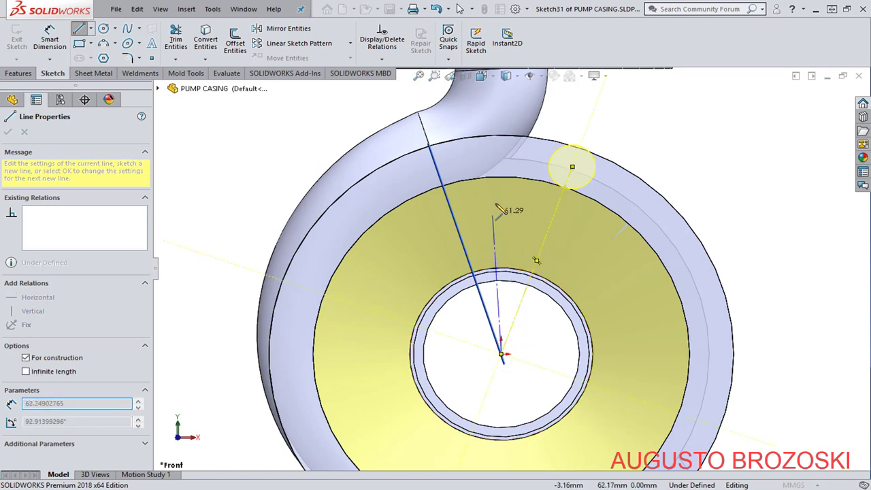
pyautogui.click(501, 178)
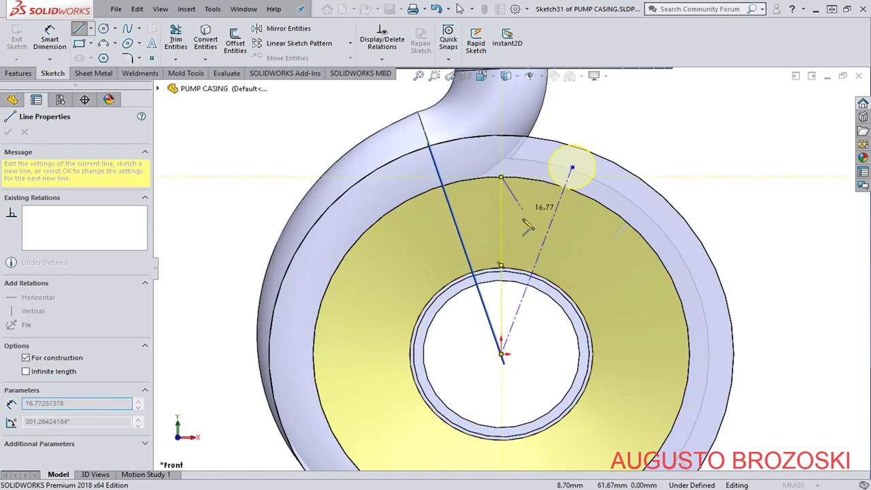
pyautogui.press('Escape')
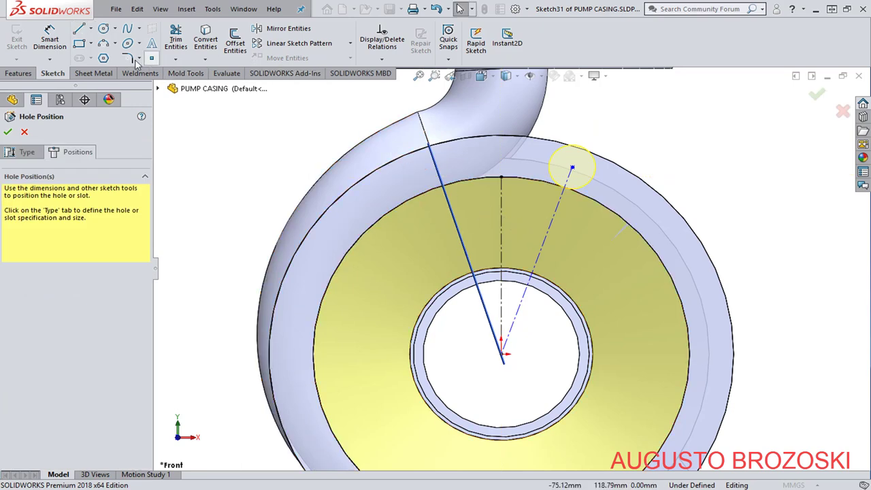
# Dimension the angle between the vertical and slanted centerlines as 22.5°.
pyautogui.click(50, 38)
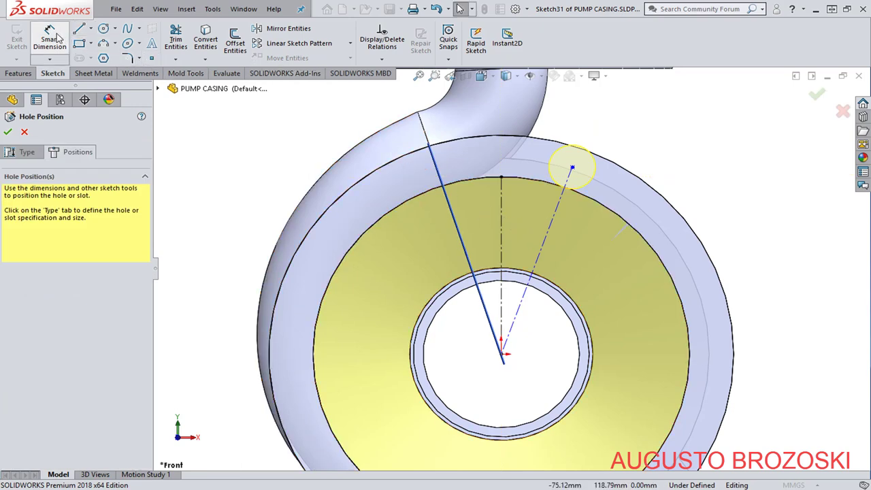
pyautogui.click(502, 211)
pyautogui.click(550, 226)
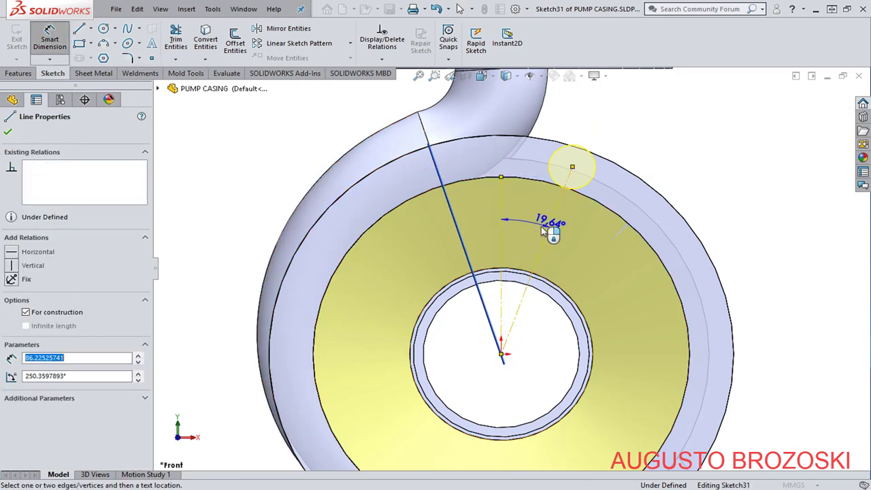
pyautogui.click(523, 242)
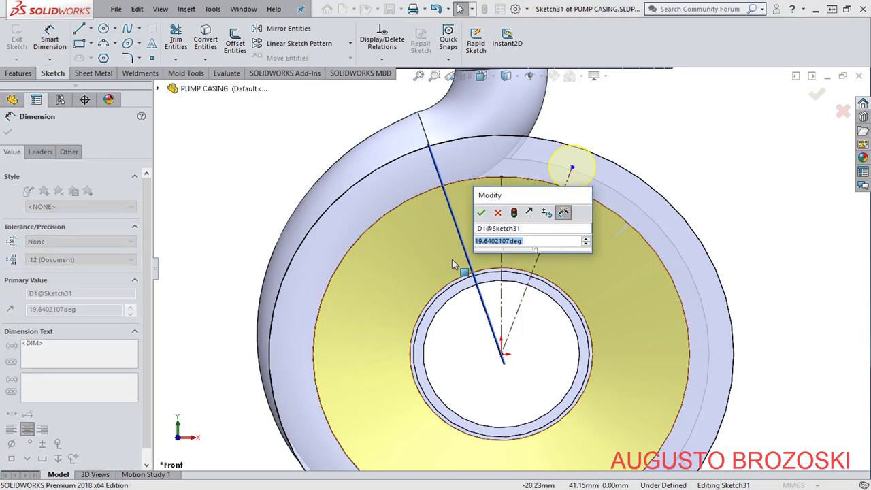
pyautogui.write('22deg')
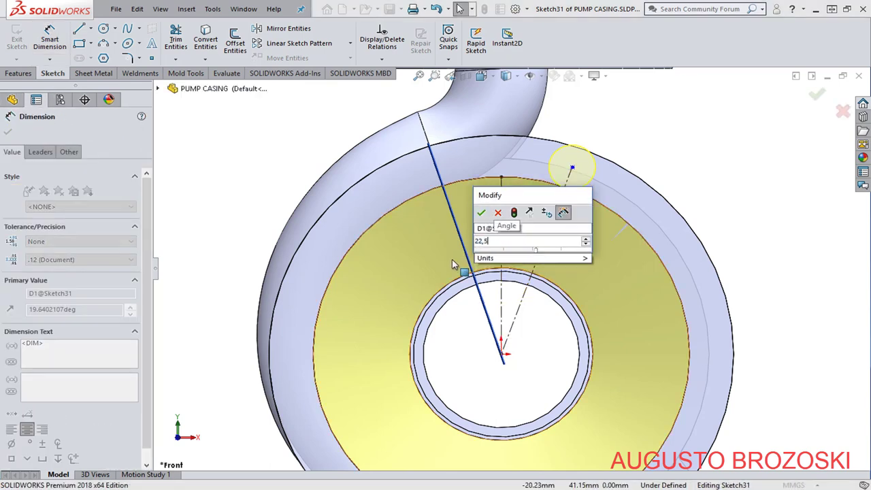
pyautogui.press('Return')
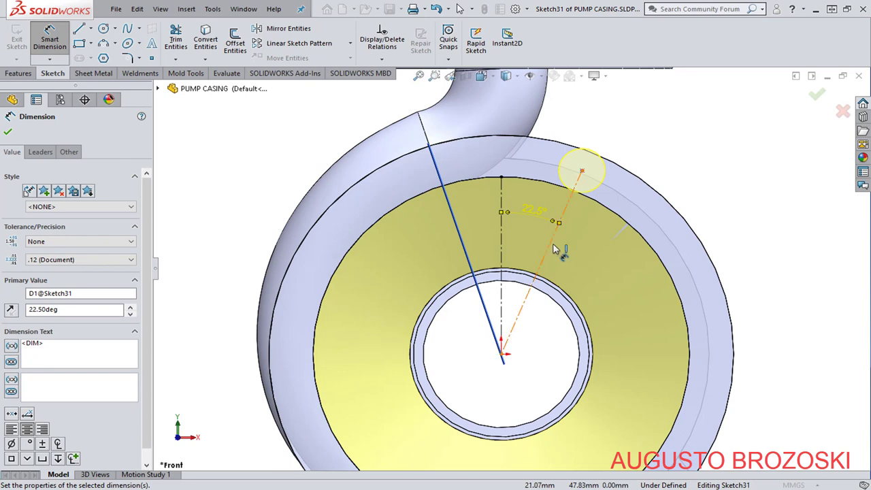
# Dimension the slanted centerline's length as 84 mm and confirm the hole position.
pyautogui.click(555, 249)
pyautogui.click(559, 263)
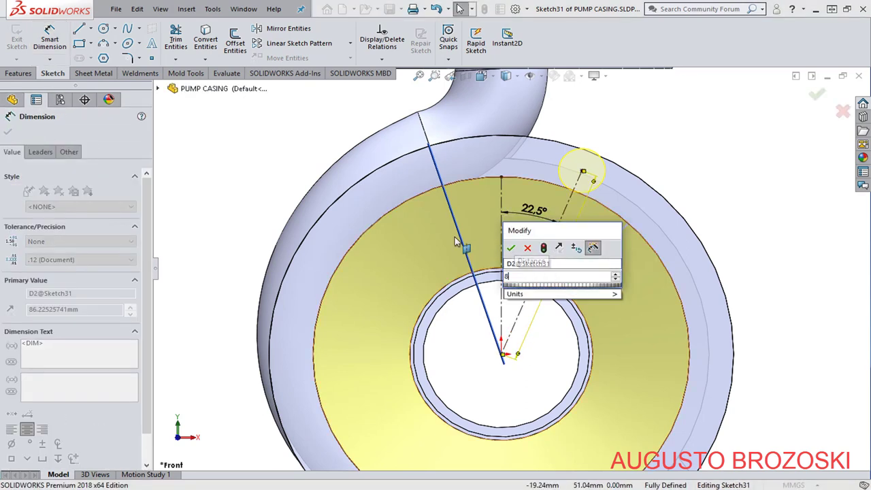
pyautogui.write('86')
pyautogui.press('Return')
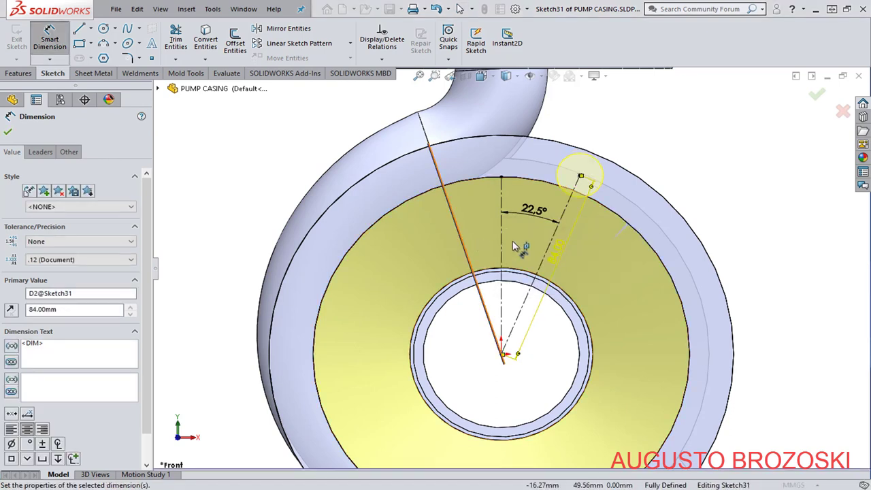
pyautogui.click(7, 132)
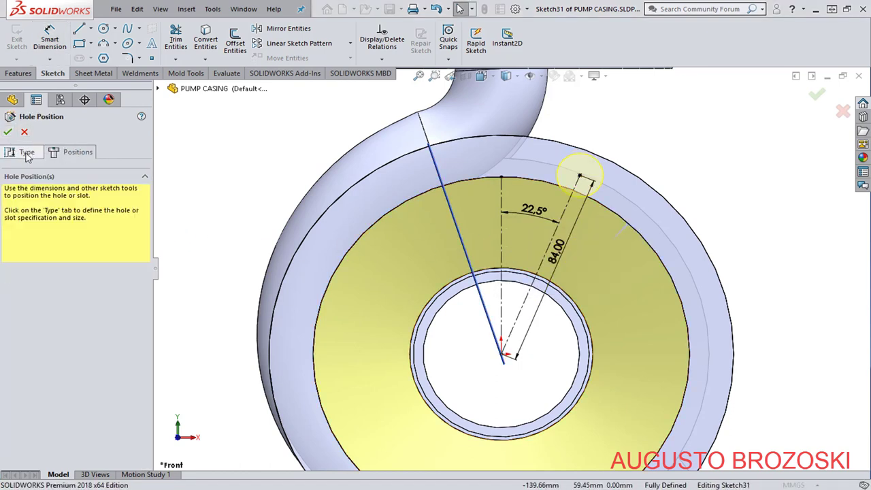
pyautogui.click(27, 153)
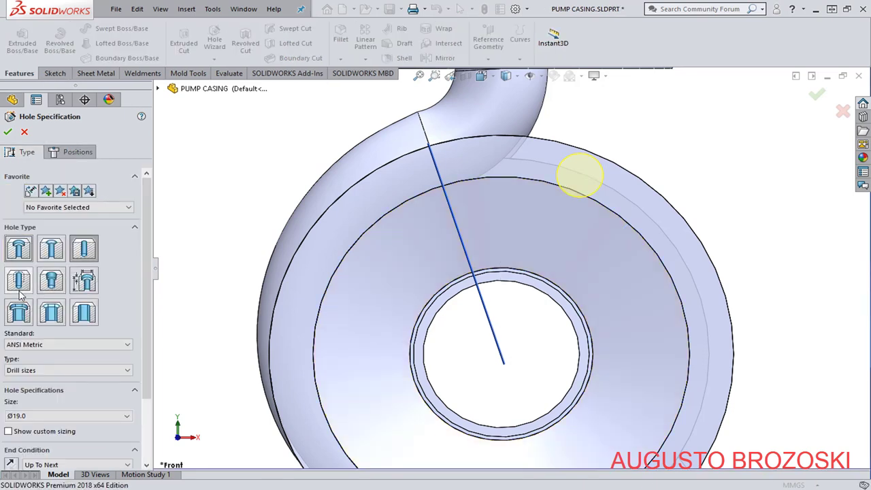
# Choose a straight Tapped hole type with the M8x1.0 thread size.
pyautogui.click(18, 281)
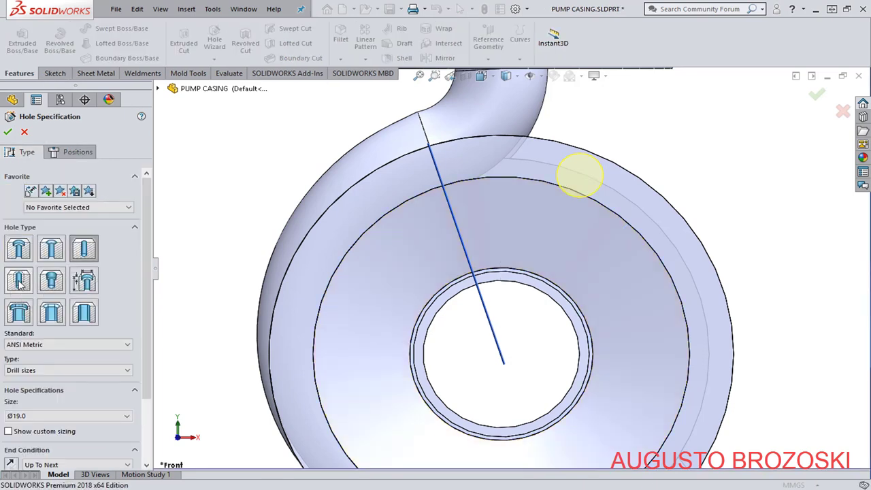
pyautogui.scroll(-5, 151, 308)
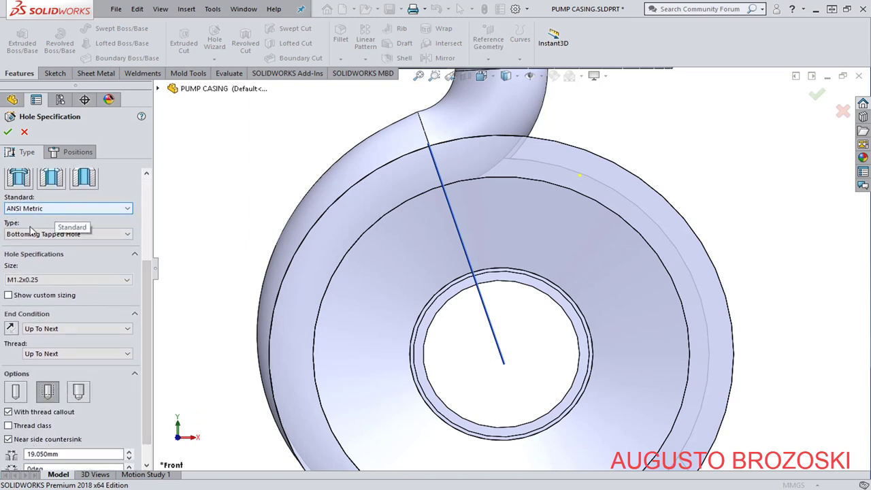
pyautogui.click(127, 235)
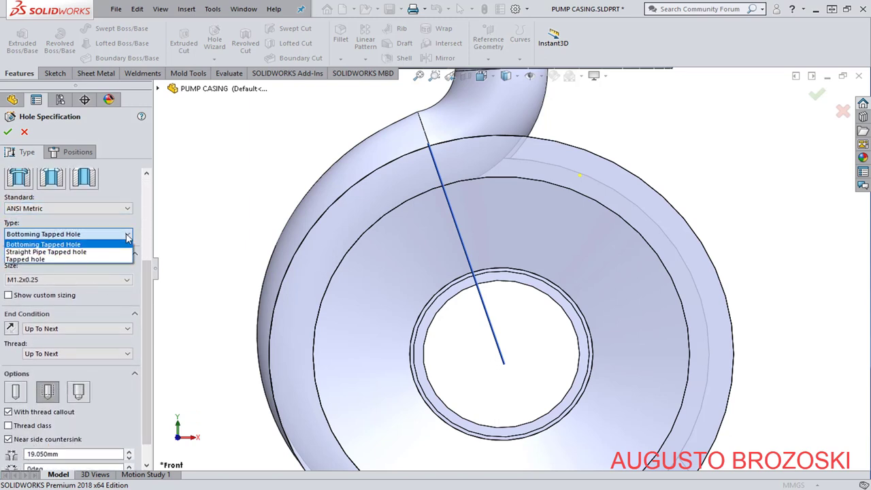
pyautogui.click(42, 259)
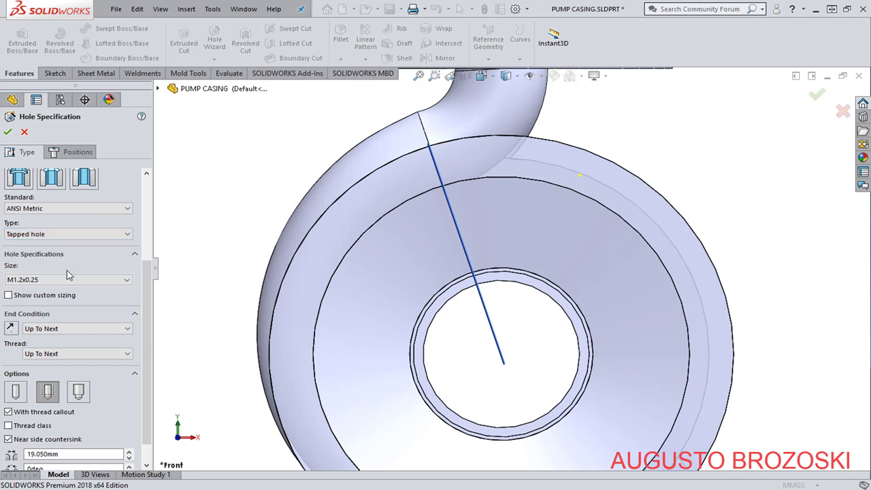
pyautogui.click(109, 280)
pyautogui.scroll(-2, 72, 363)
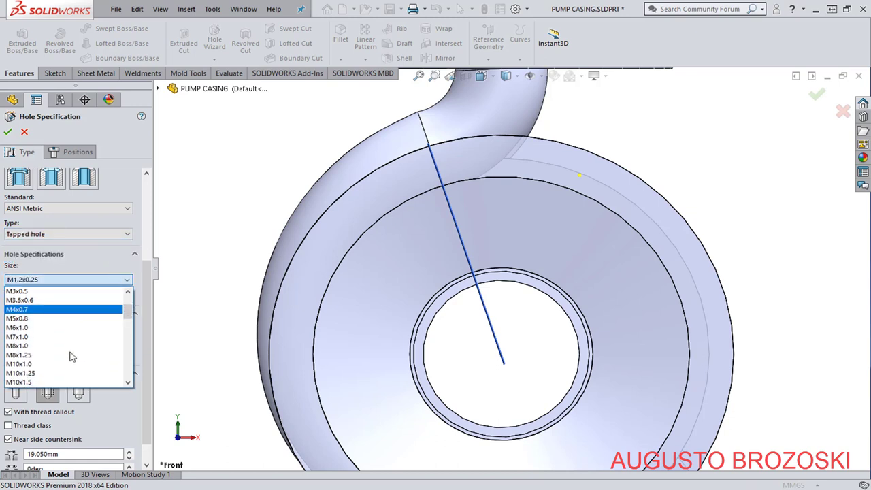
pyautogui.click(42, 347)
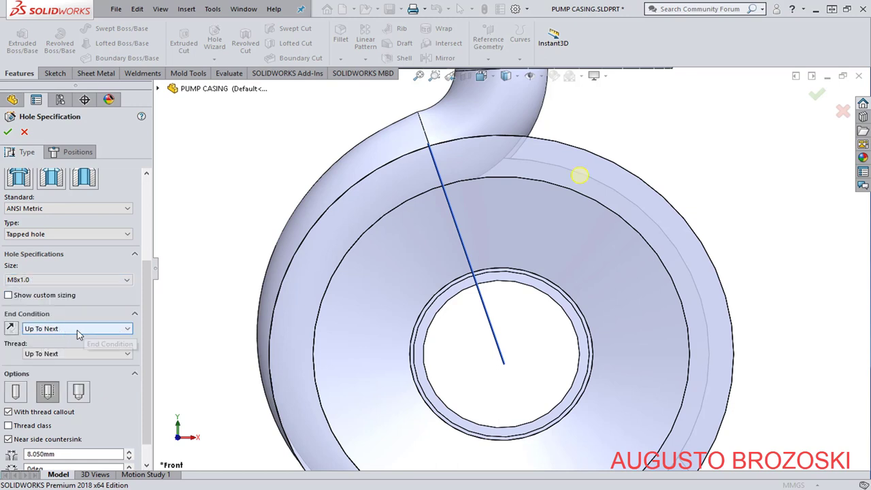
# Set a Blind hole depth of 14 mm with a 12 mm thread depth.
pyautogui.click(117, 329)
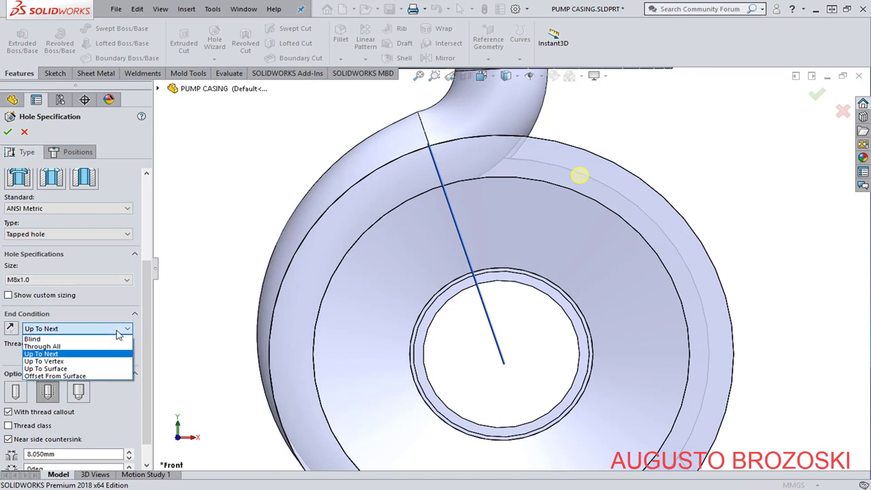
pyautogui.click(74, 340)
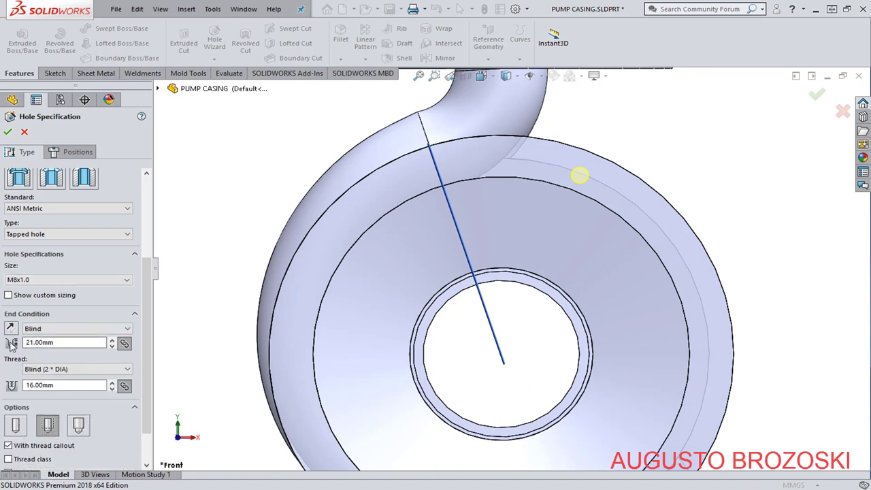
pyautogui.doubleClick(54, 342)
pyautogui.write('14')
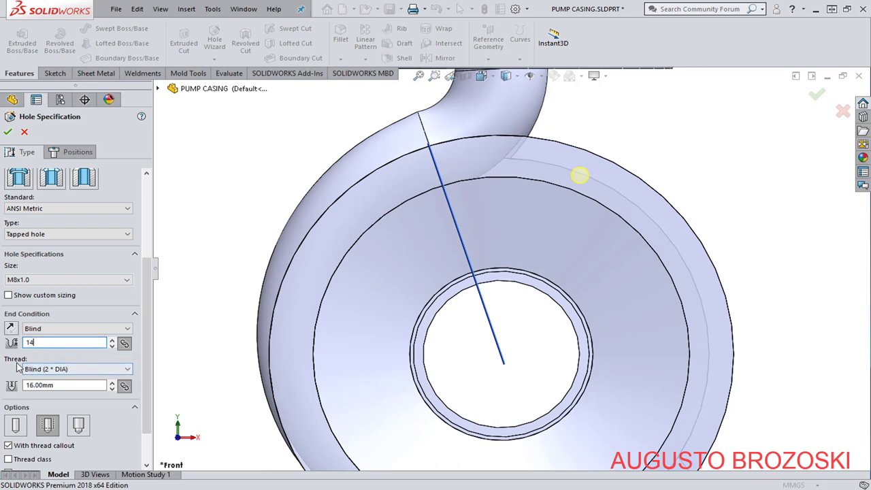
pyautogui.click(61, 385)
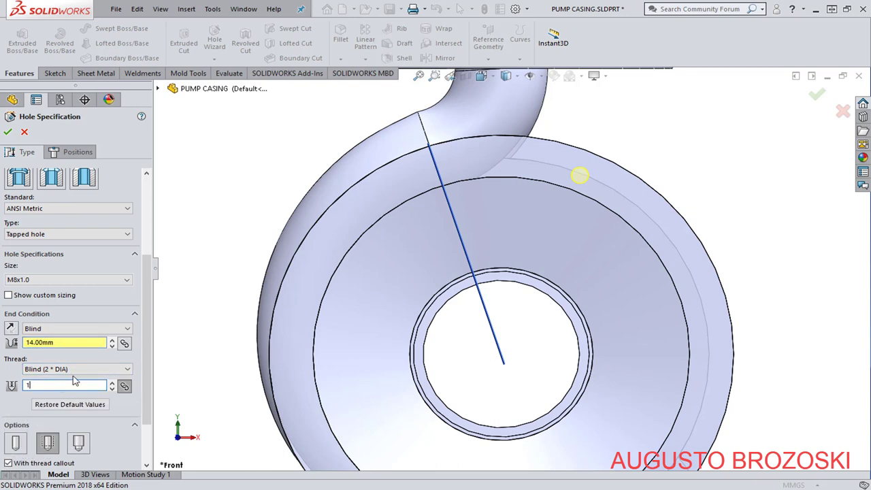
pyautogui.click(58, 342)
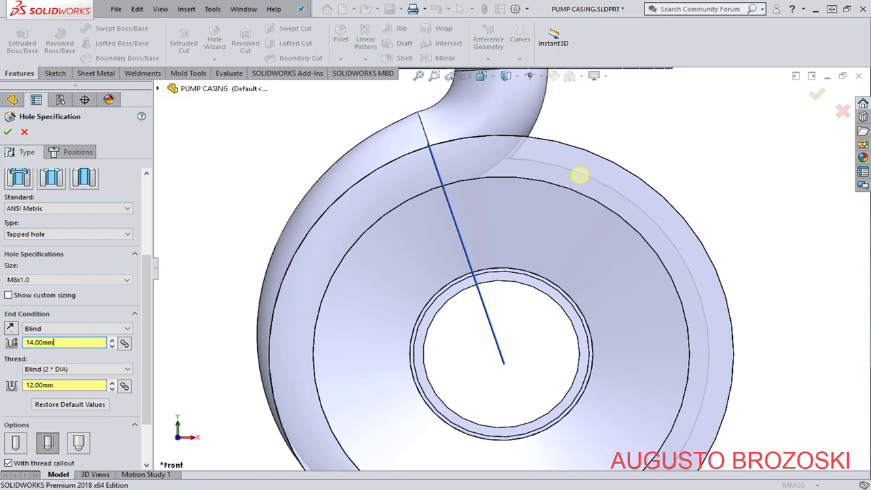
# Check the hole depths against Section C-C in the pump drawing PDF.
pyautogui.hotkey('alt', 'Tab')
pyautogui.scroll(-10, 325, 317)
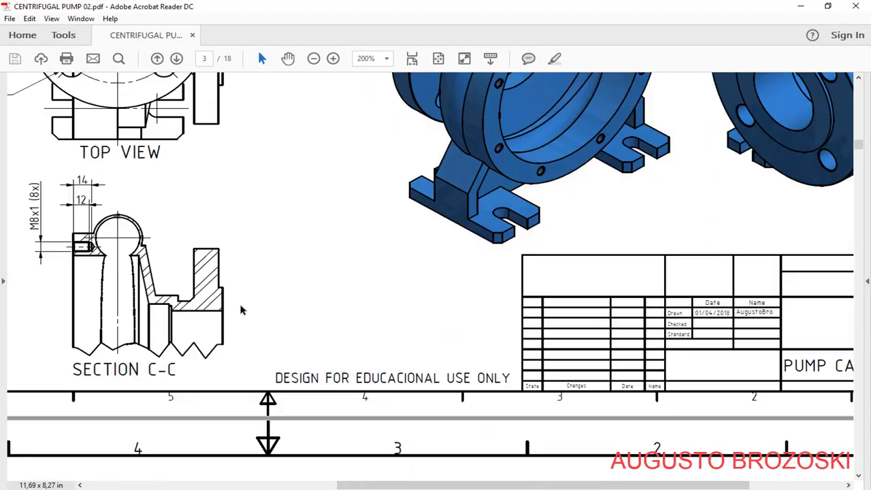
pyautogui.scroll(10, 393, 237)
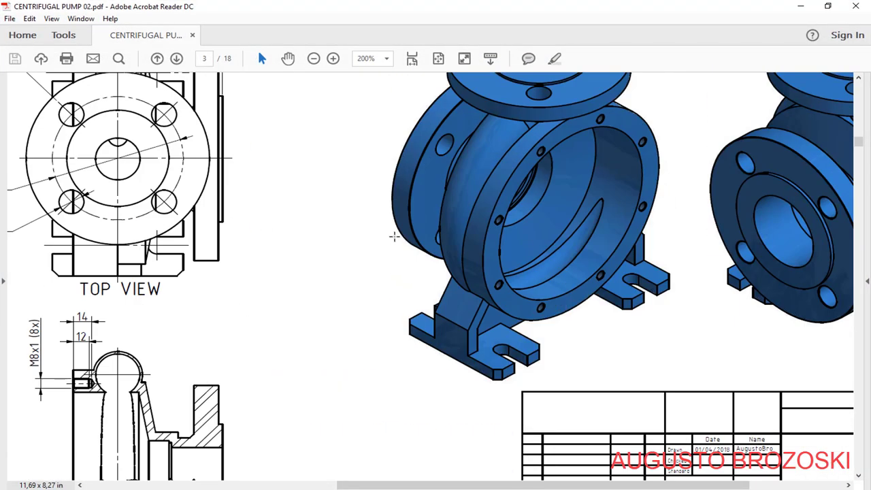
pyautogui.click(800, 6)
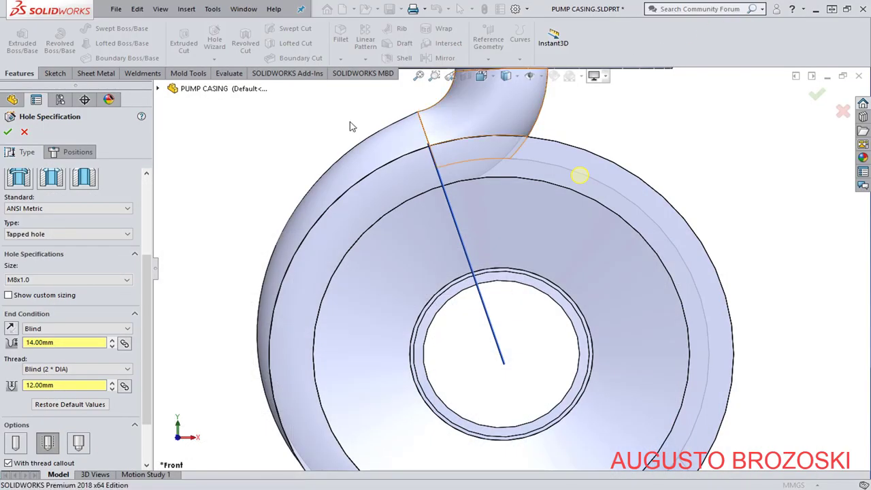
# Create the M8 tapped hole and zoom in on it.
pyautogui.click(8, 132)
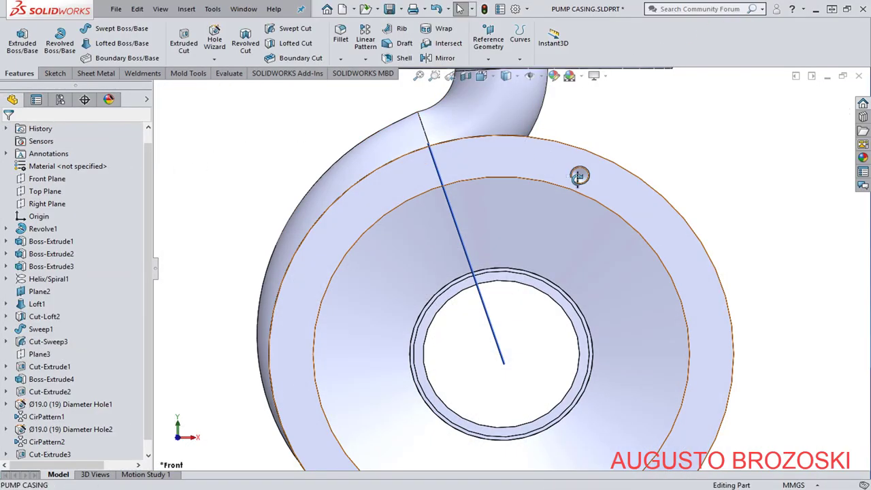
pyautogui.moveTo(579, 176); pyautogui.dragTo(583, 171, button='middle')
pyautogui.scroll(-5, 583, 171)
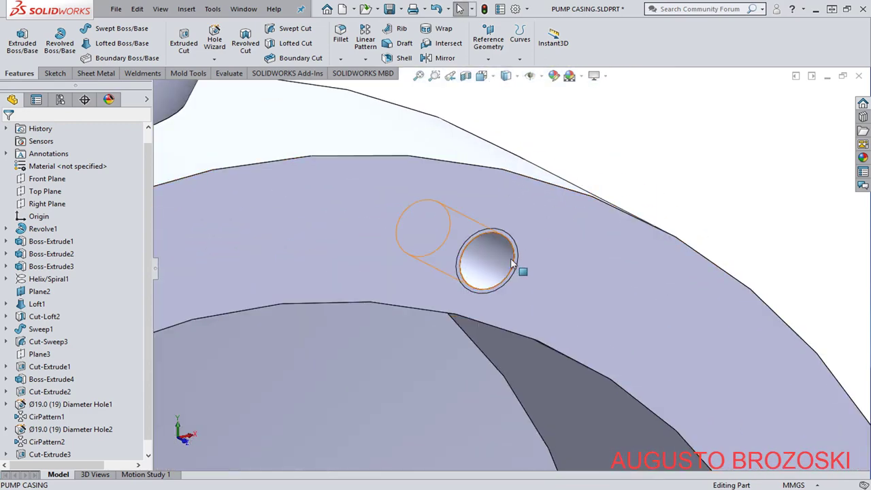
# Turn on Shaded cosmetic threads in the document's Detailing properties.
pyautogui.click(515, 9)
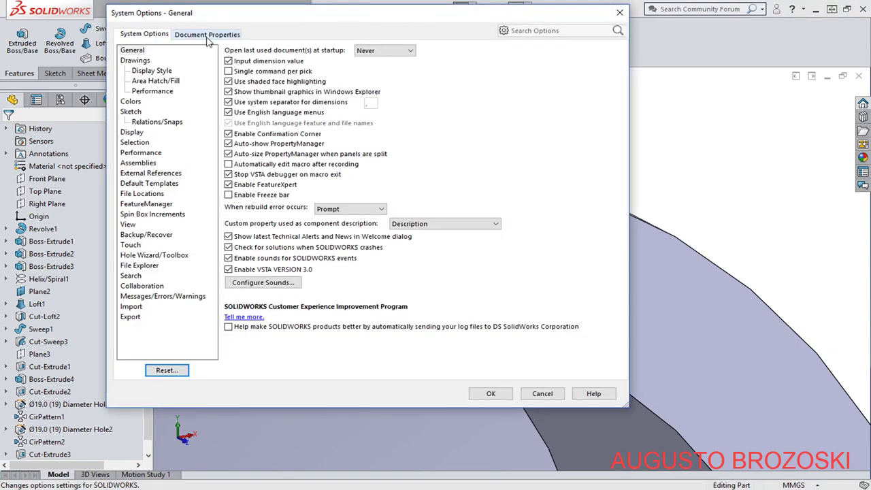
pyautogui.click(207, 35)
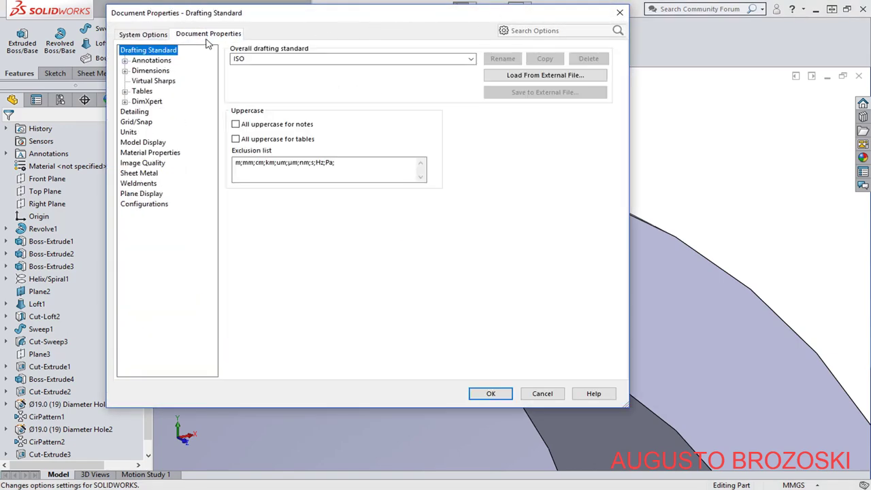
pyautogui.click(136, 112)
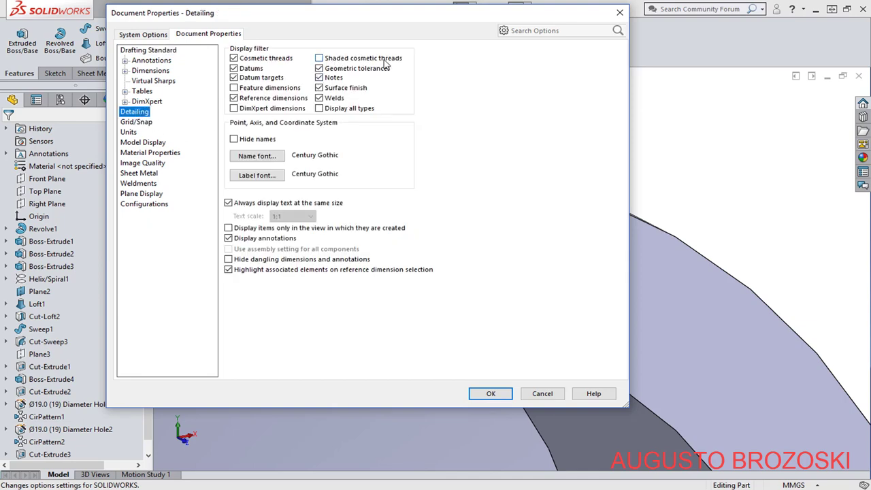
pyautogui.click(320, 59)
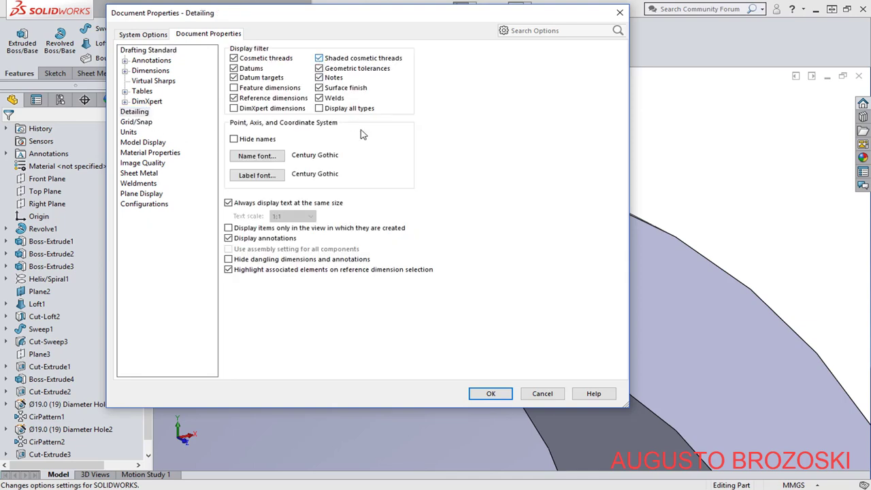
pyautogui.click(489, 393)
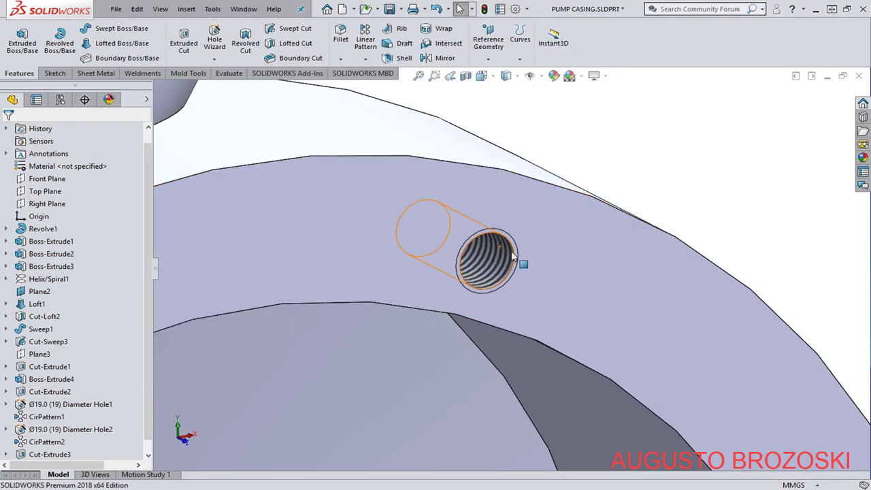
# Start a circular pattern of the hole around the front ring's outer edge, viewed isometrically.
pyautogui.scroll(3, 515, 252)
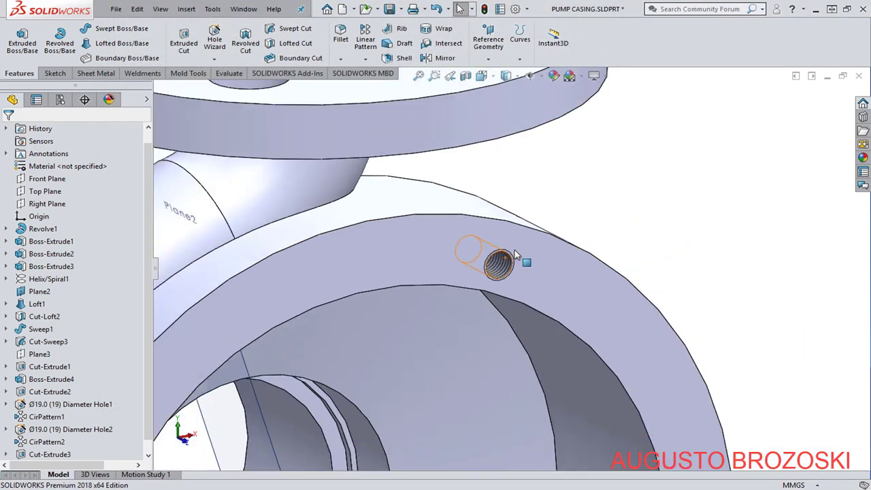
pyautogui.click(481, 75)
pyautogui.click(550, 108)
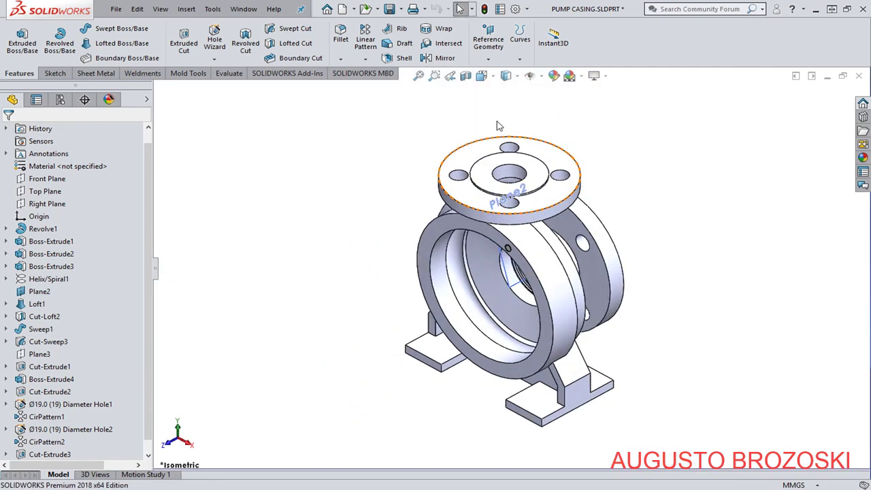
pyautogui.click(366, 61)
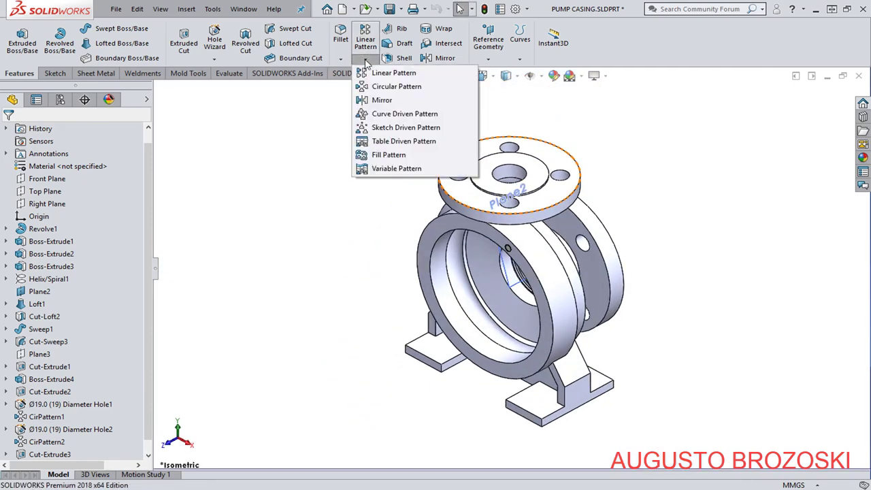
pyautogui.click(385, 87)
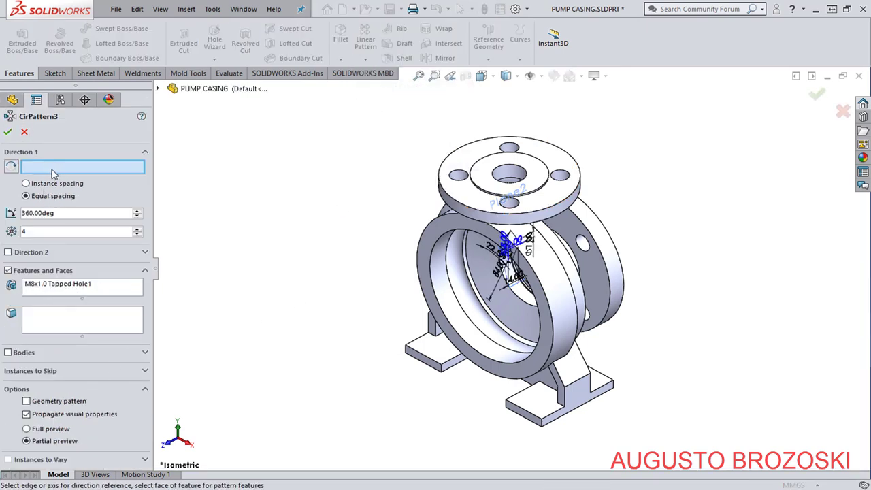
pyautogui.click(417, 240)
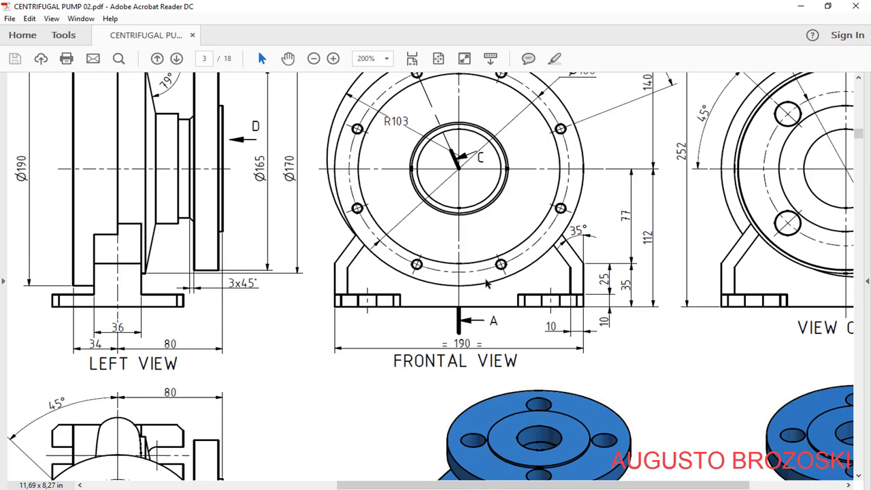
pyautogui.scroll(3, 486, 283)
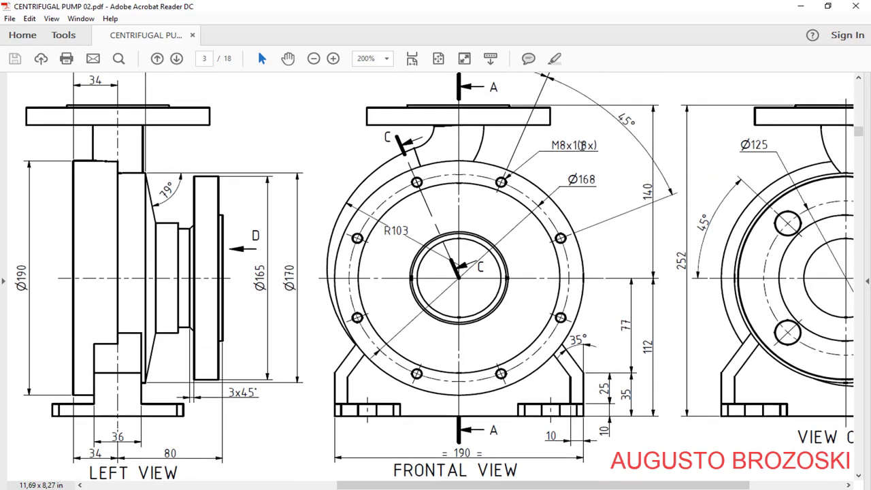
pyautogui.click(802, 8)
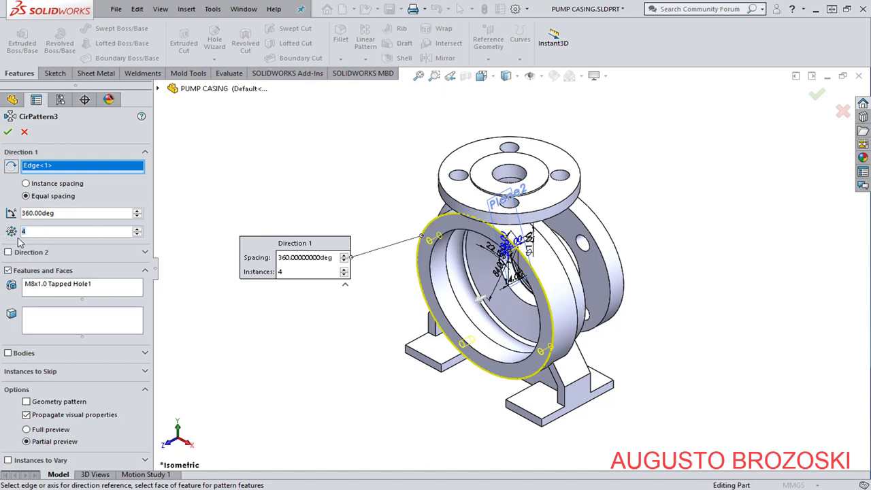
# Set 8 equally spaced instances over 360° and accept the pattern.
pyautogui.write('8')
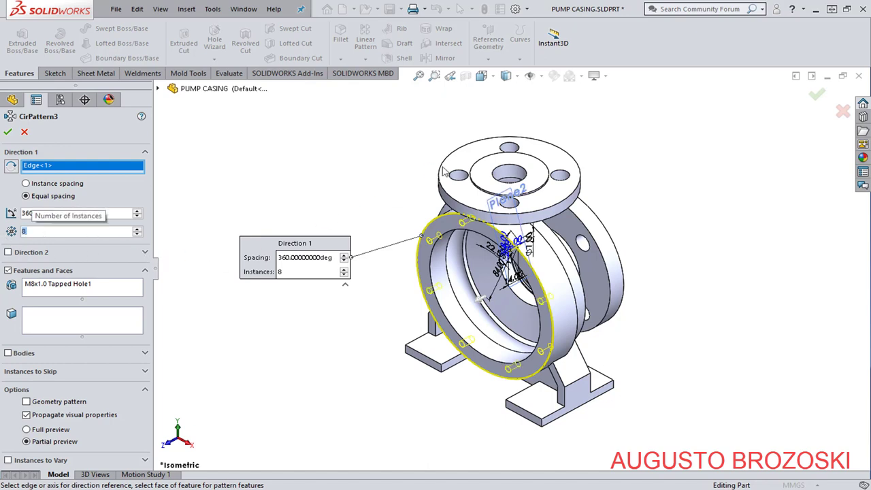
pyautogui.click(482, 75)
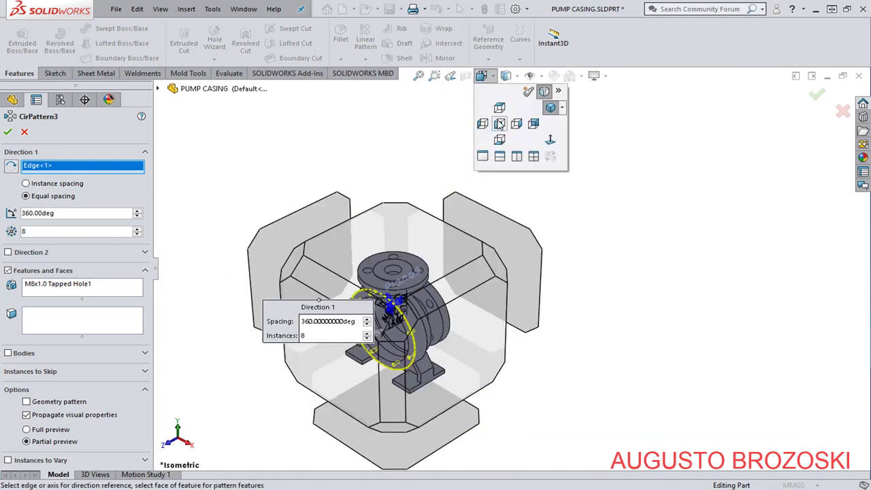
pyautogui.click(499, 124)
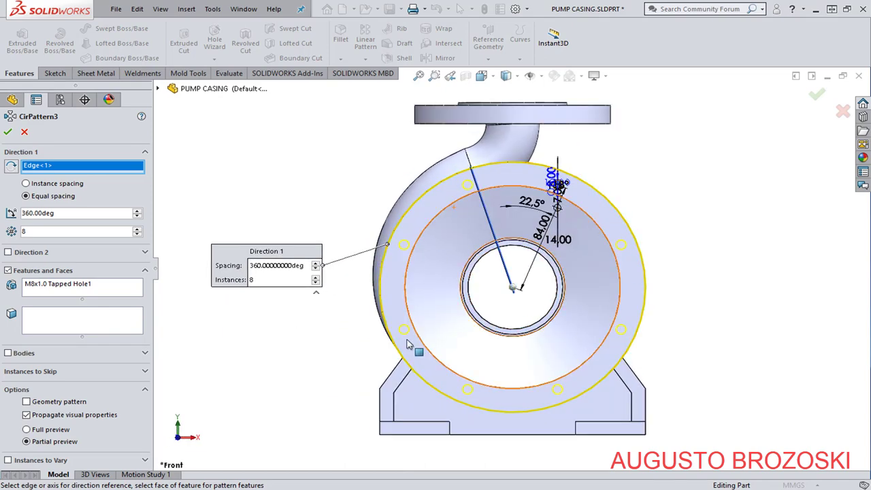
pyautogui.click(8, 132)
pyautogui.moveTo(399, 229); pyautogui.dragTo(365, 269, button='middle')
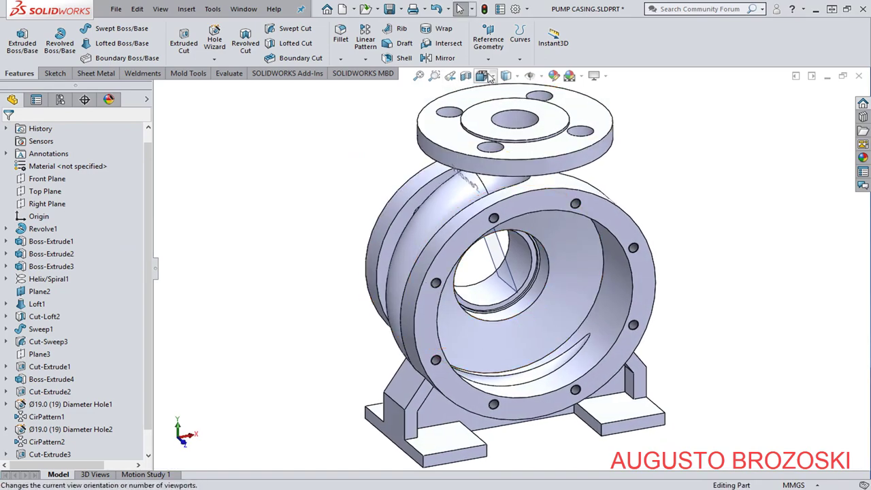
# Check Section B-B in the pump drawing, then orbit the casing to show its underside.
pyautogui.click(481, 75)
pyautogui.click(547, 112)
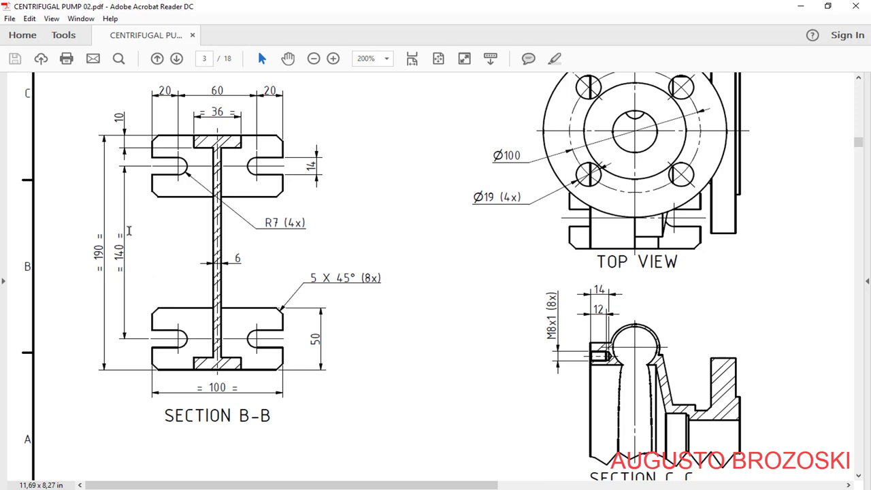
pyautogui.click(802, 8)
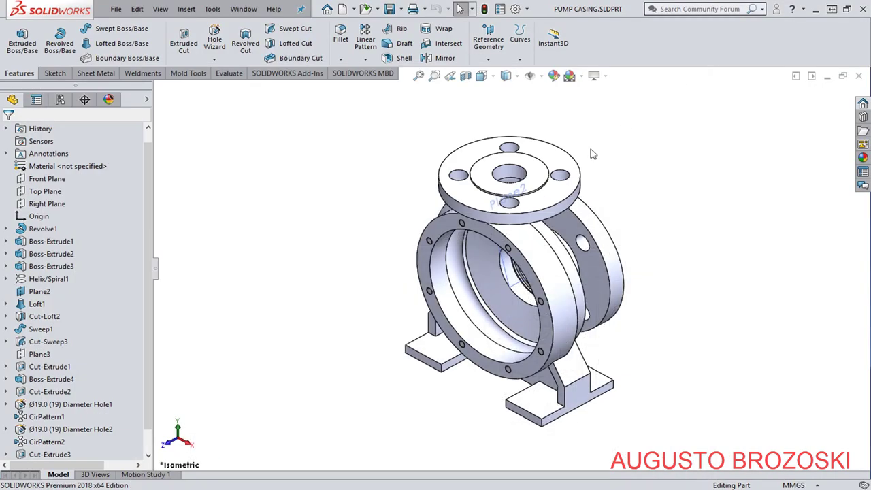
pyautogui.moveTo(475, 377); pyautogui.dragTo(471, 148, button='middle')
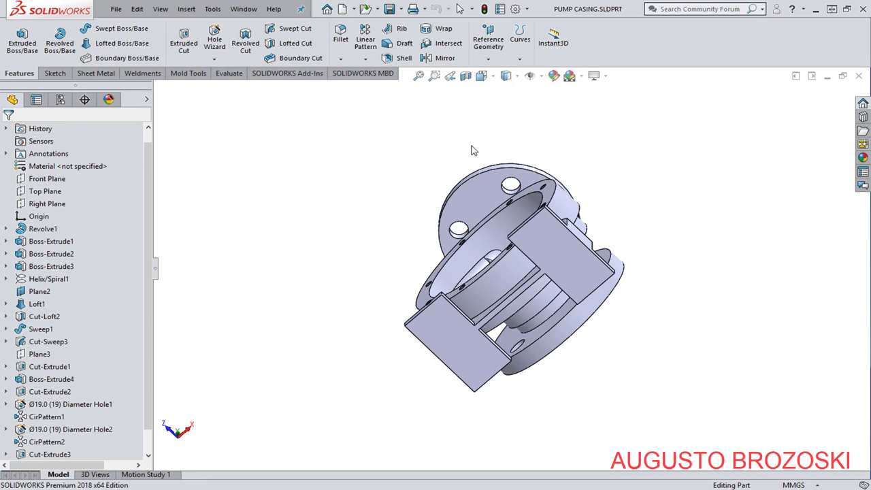
# Start a new sketch on the rectangular foot face and view it normal to the plane.
pyautogui.click(55, 73)
pyautogui.click(21, 41)
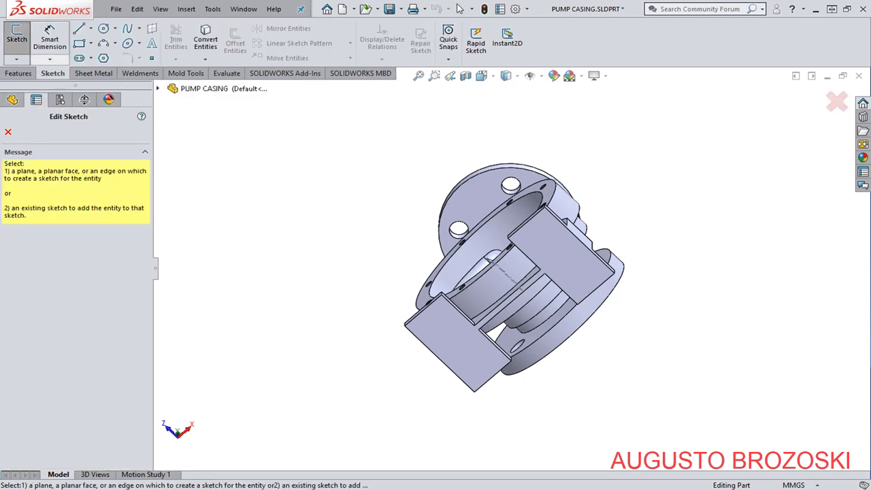
pyautogui.click(562, 254)
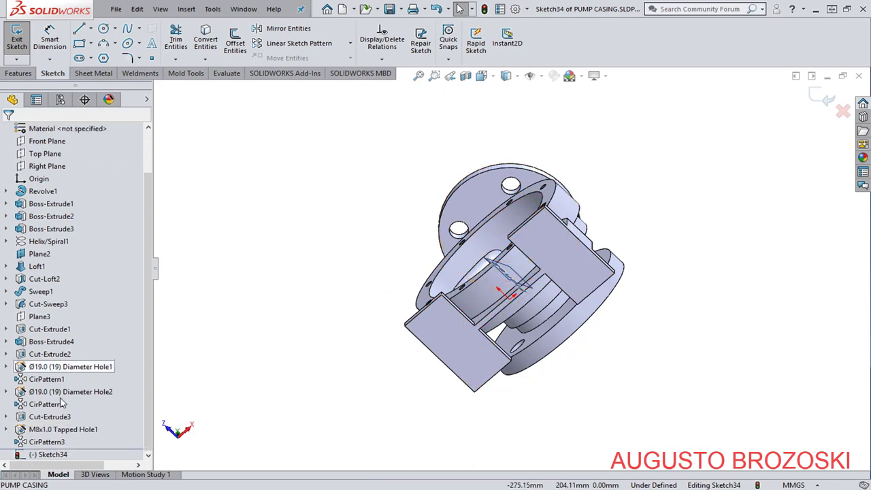
pyautogui.rightClick(54, 456)
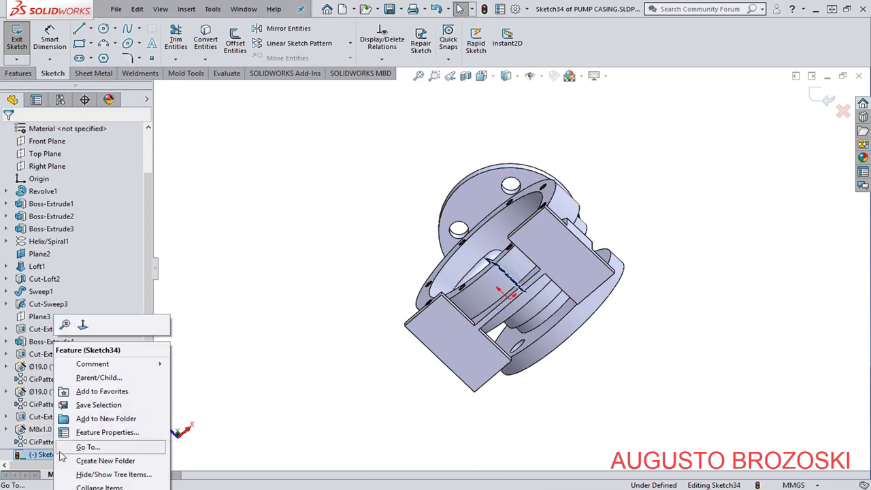
pyautogui.click(82, 324)
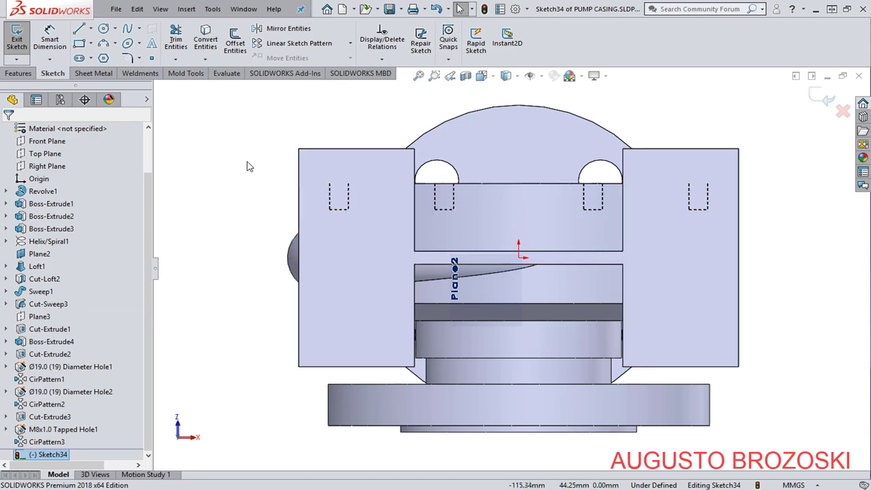
# Draw a circle on the left foot for the slot's rounded end.
pyautogui.click(104, 30)
pyautogui.scroll(-3, 371, 194)
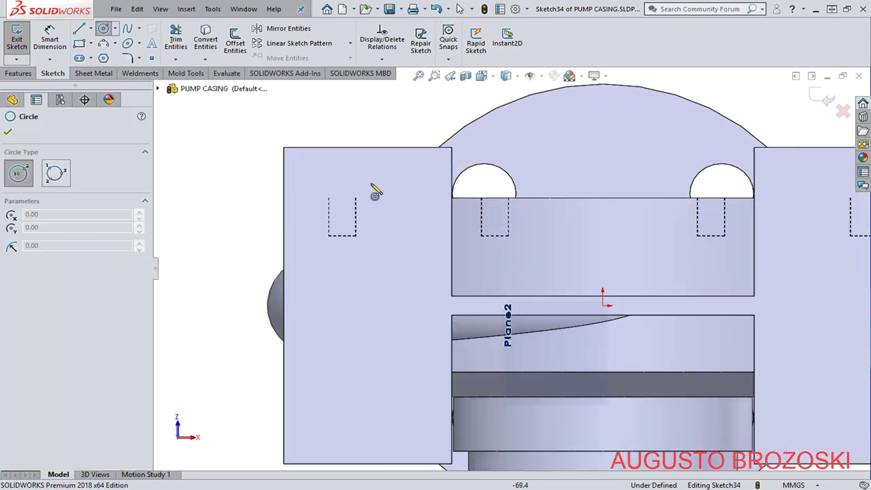
pyautogui.click(369, 195)
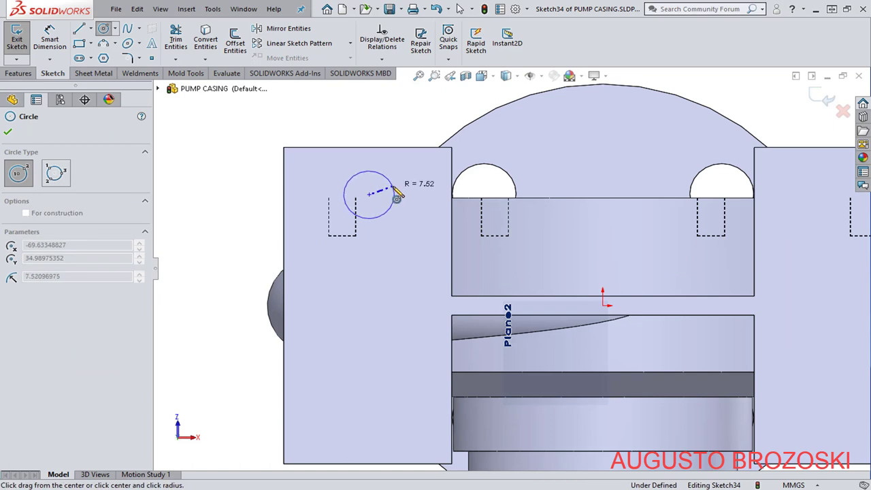
pyautogui.click(392, 188)
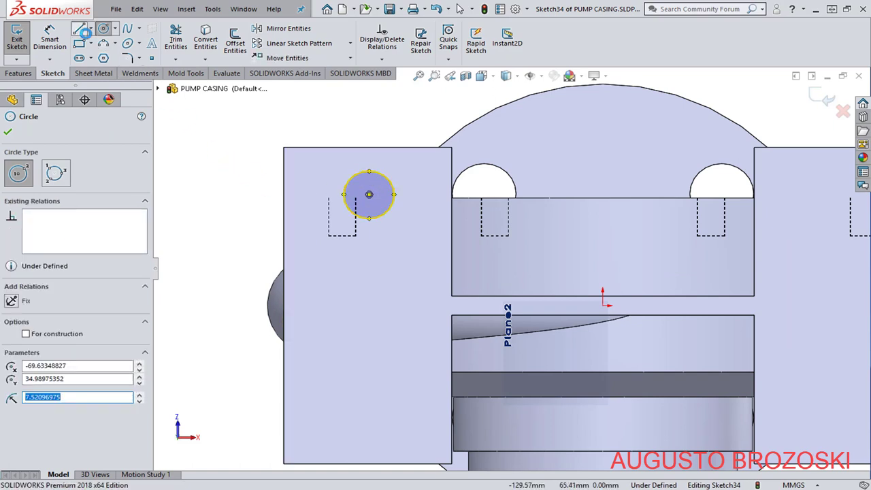
# Draw the slot sides up to the top edge and trim away the circle's upper arc.
pyautogui.click(81, 29)
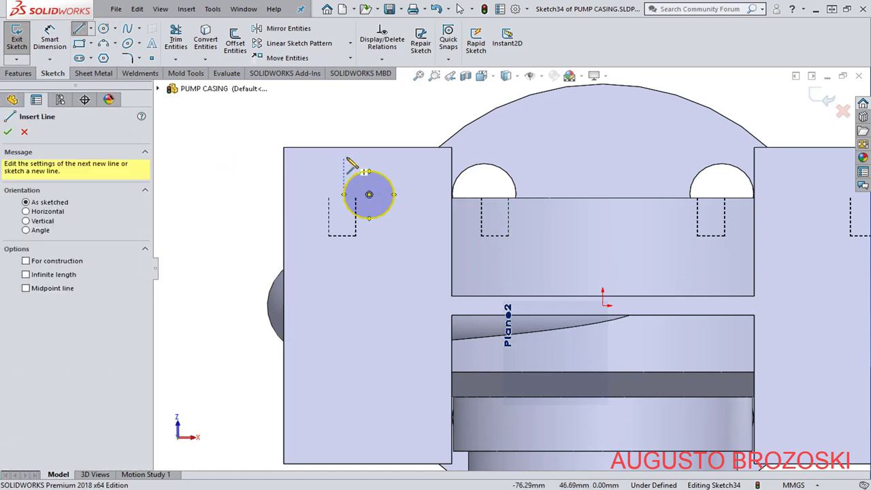
pyautogui.click(344, 194)
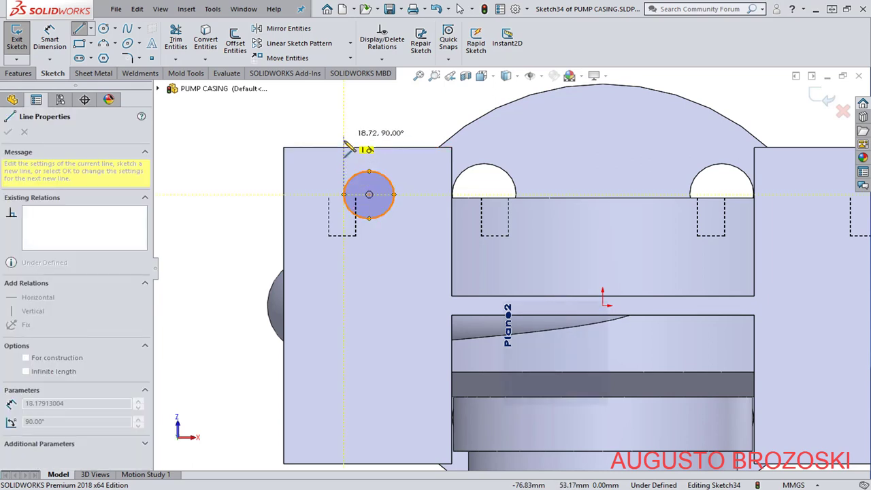
pyautogui.click(345, 147)
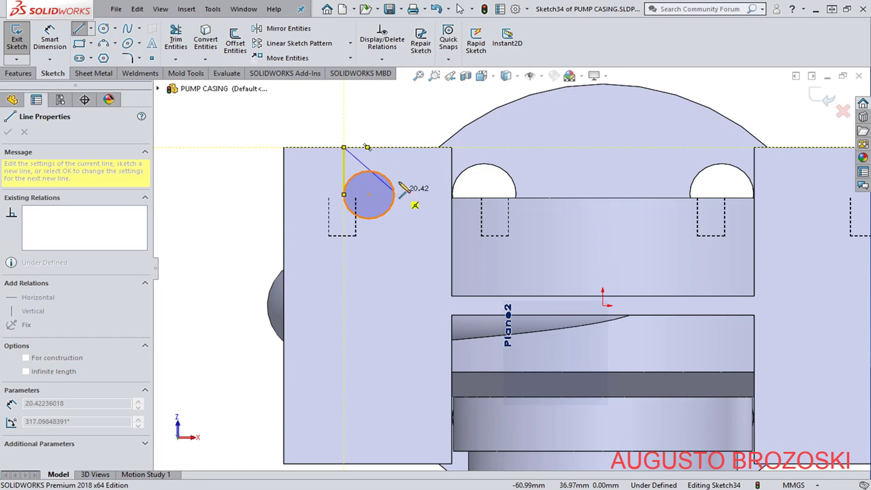
pyautogui.click(394, 147)
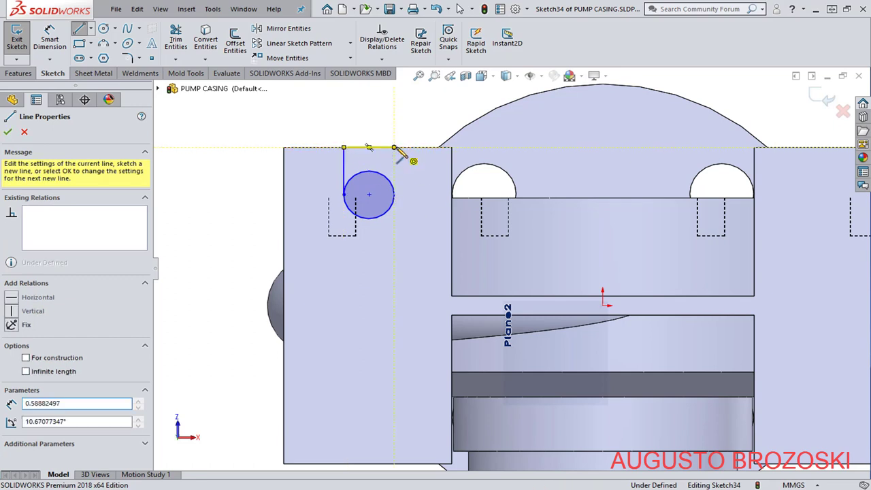
pyautogui.click(394, 195)
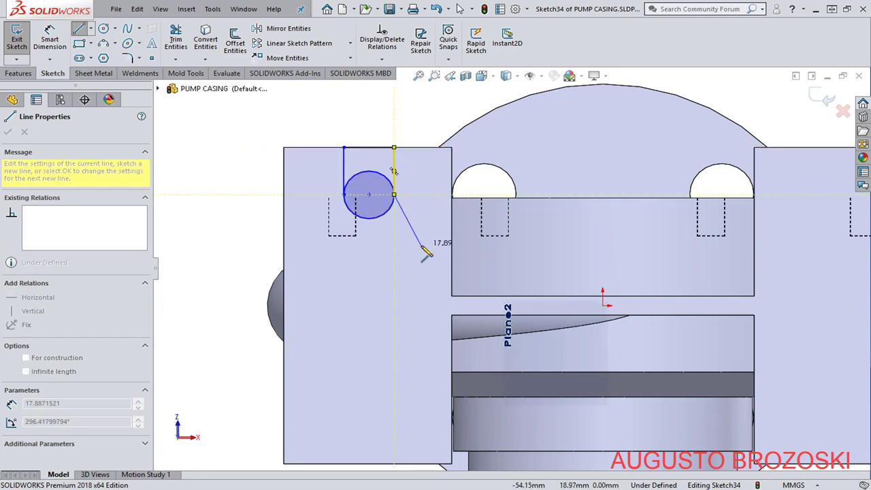
pyautogui.press('Escape')
pyautogui.press('Escape')
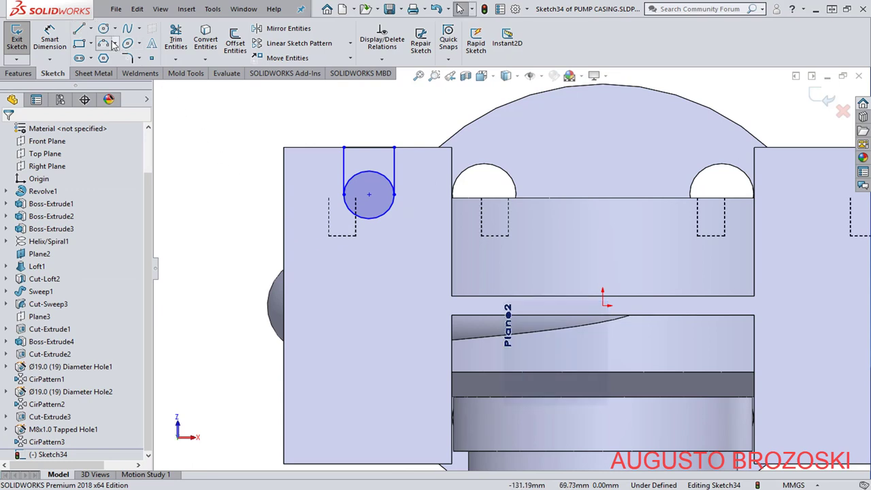
pyautogui.click(176, 39)
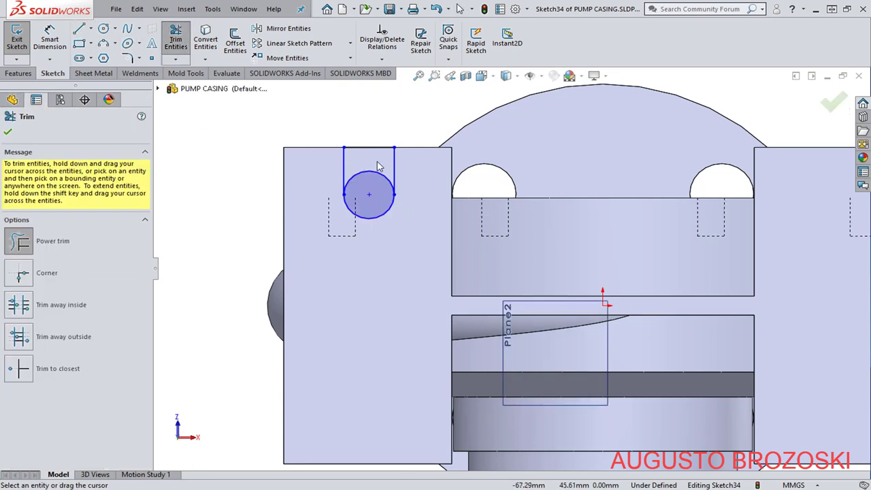
pyautogui.moveTo(379, 167); pyautogui.dragTo(386, 193)
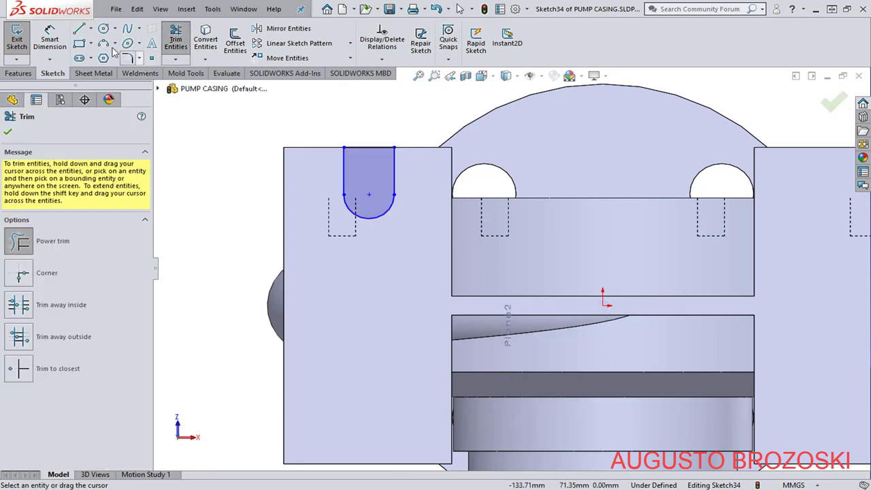
pyautogui.click(54, 36)
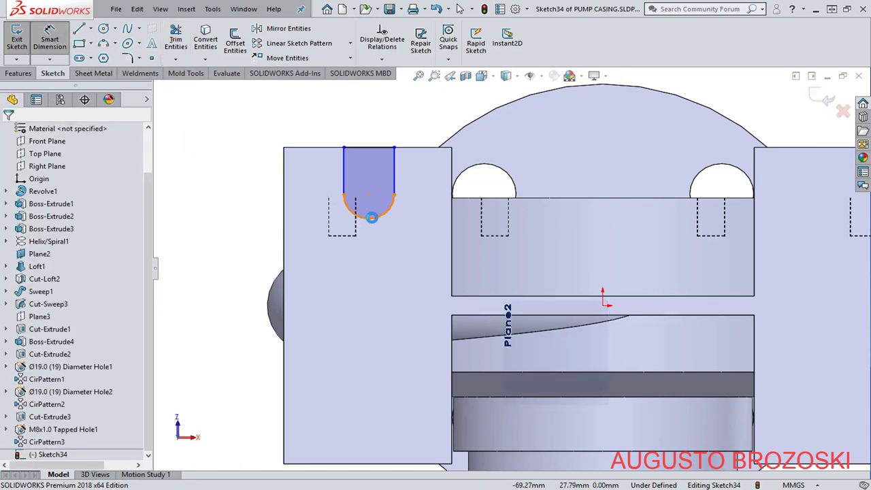
# Dimension the slot's end radius to 7 mm and its centre 20 mm below the top edge.
pyautogui.click(372, 218)
pyautogui.click(381, 274)
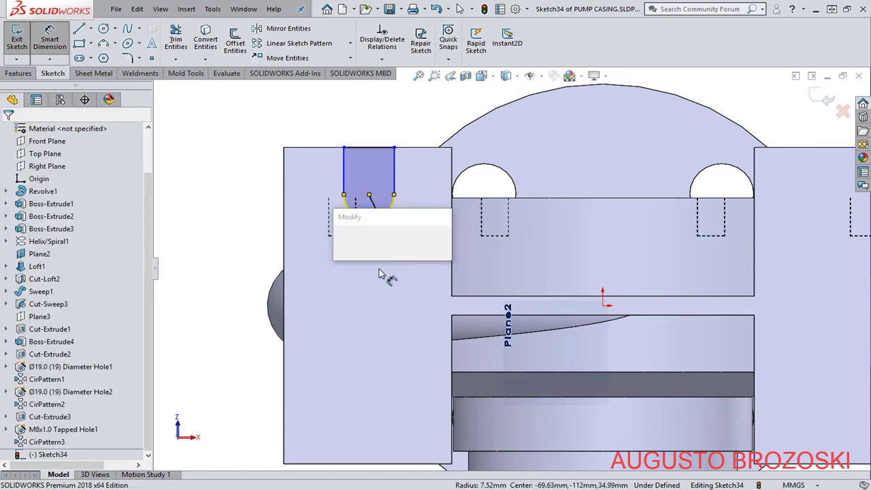
pyautogui.write('7')
pyautogui.press('Return')
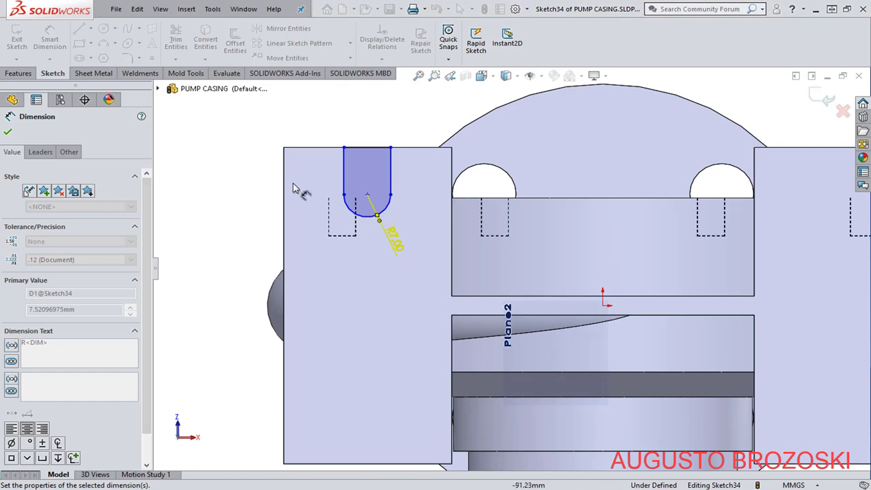
pyautogui.click(303, 147)
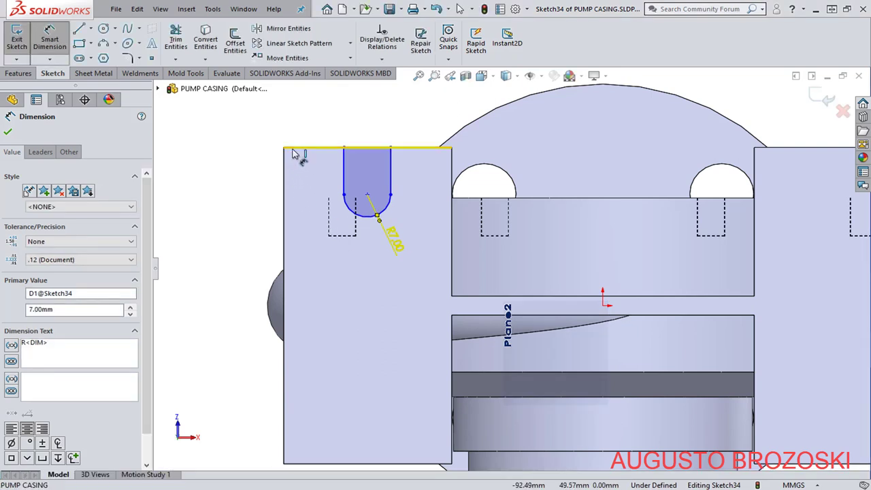
pyautogui.click(367, 195)
pyautogui.click(250, 196)
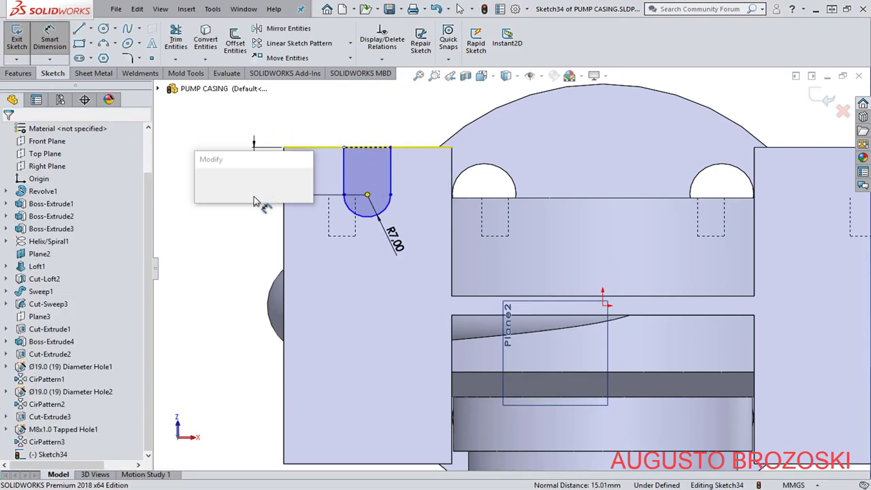
pyautogui.write('20')
pyautogui.press('Return')
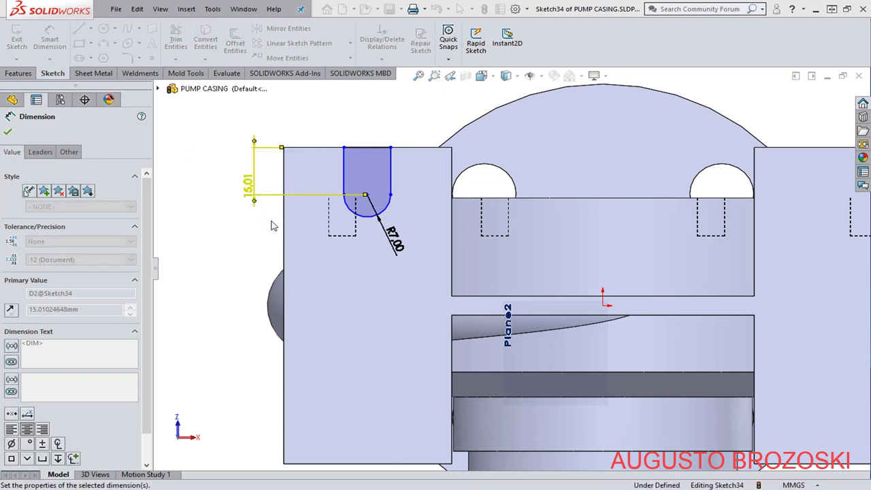
pyautogui.click(404, 132)
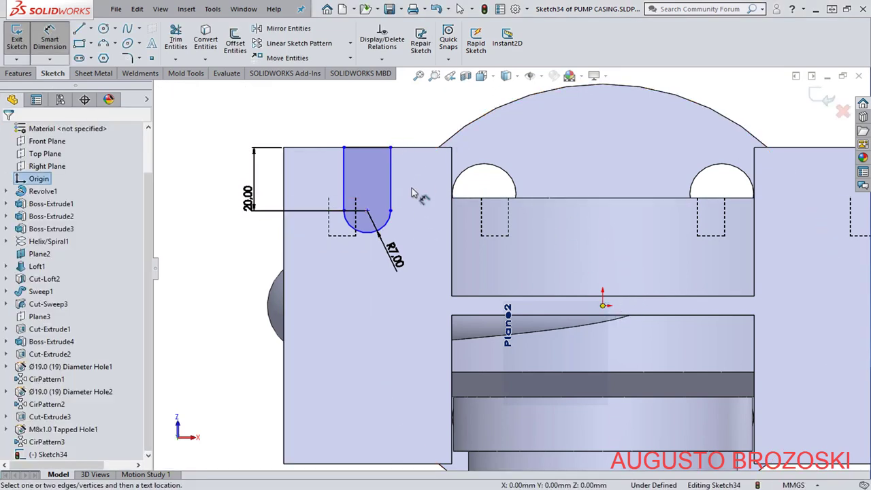
# Dimension the arc centre 70 mm horizontally from the sketch origin.
pyautogui.click(367, 211)
pyautogui.click(602, 305)
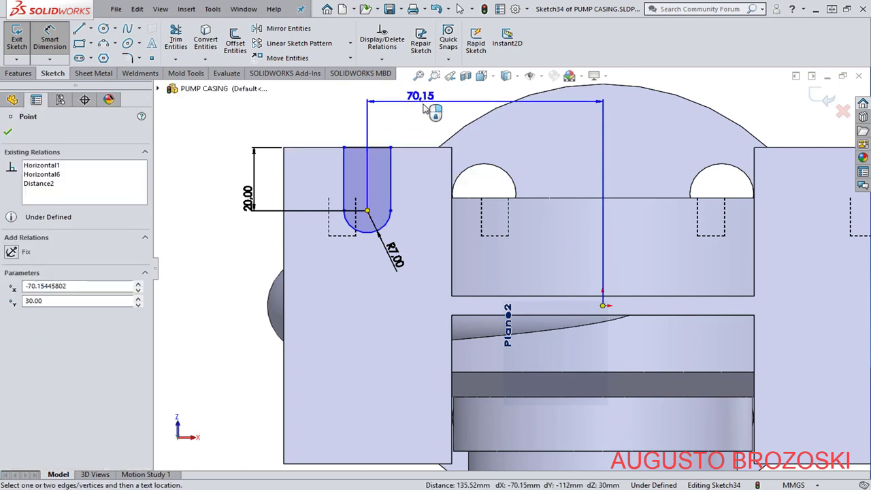
pyautogui.click(423, 106)
pyautogui.write('70')
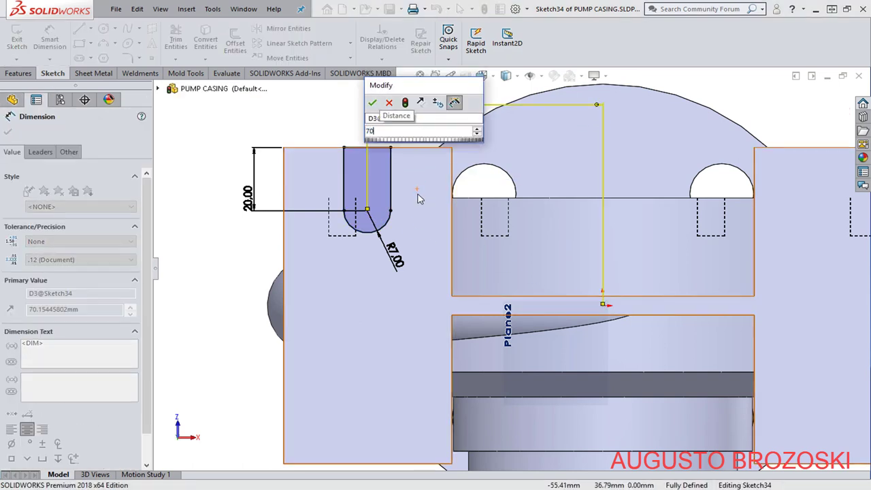
pyautogui.press('Return')
pyautogui.click(249, 272)
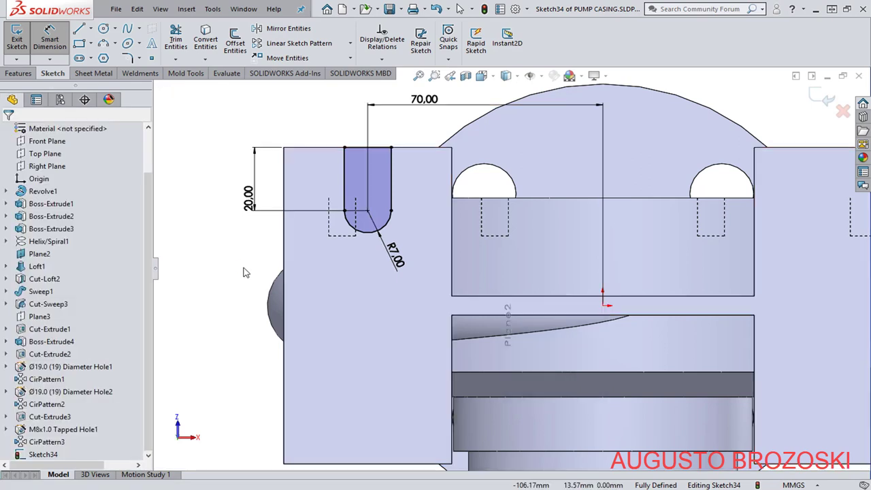
pyautogui.scroll(1, 331, 308)
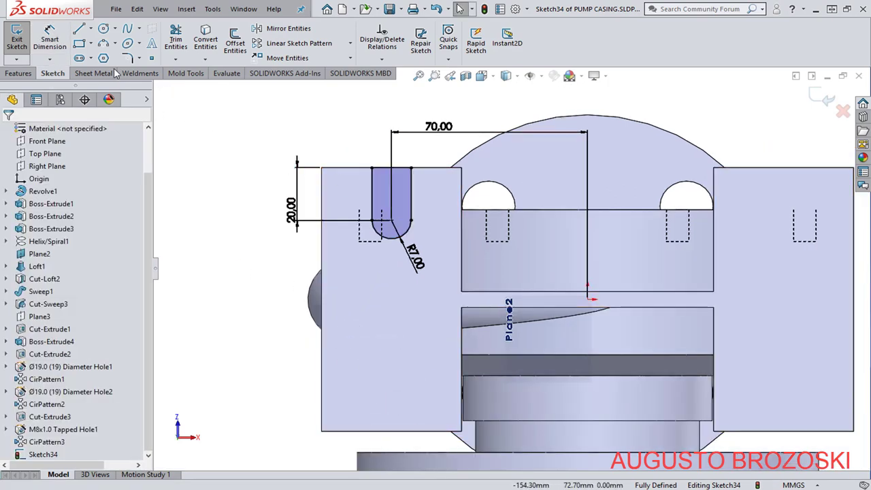
# Draw a second circle below the first slot near the bottom edge.
pyautogui.click(104, 29)
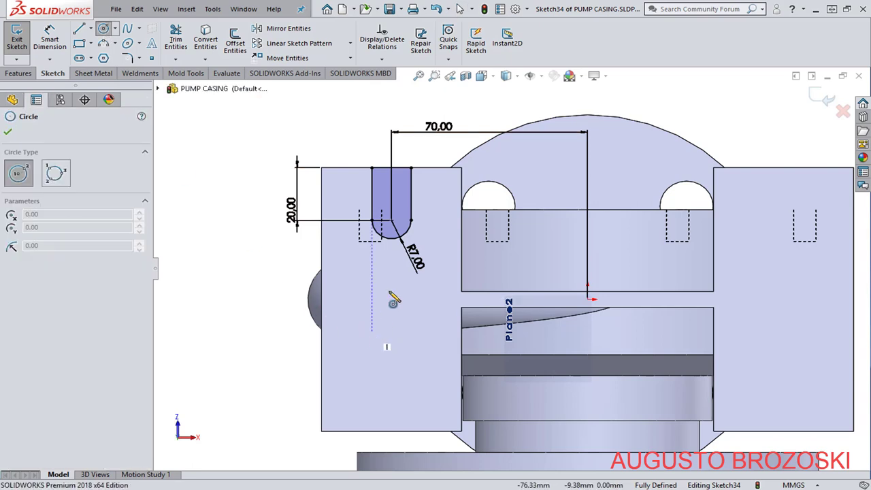
pyautogui.click(392, 385)
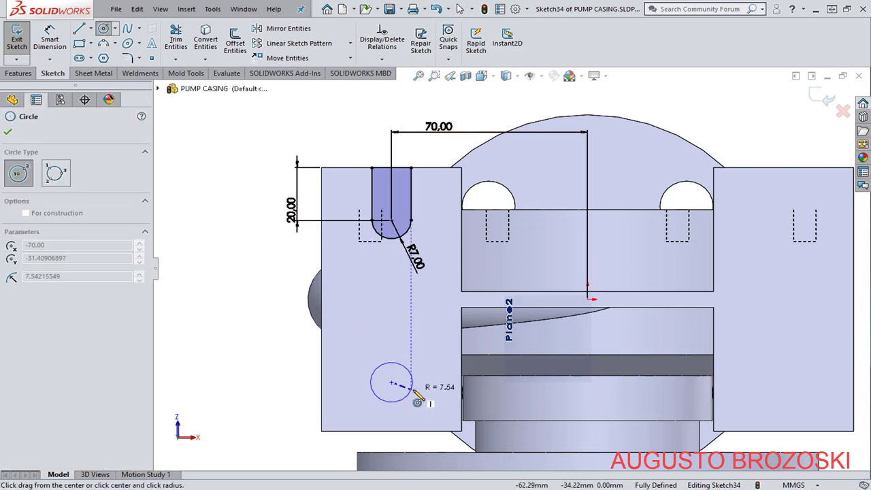
pyautogui.click(411, 390)
pyautogui.click(9, 131)
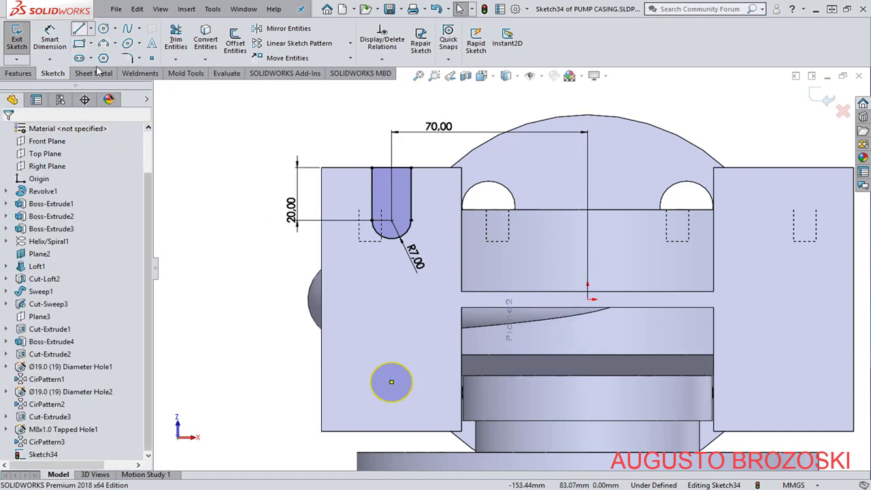
# Draw the slot sides down to the bottom edge and trim away the circle's lower arc.
pyautogui.click(79, 29)
pyautogui.click(370, 383)
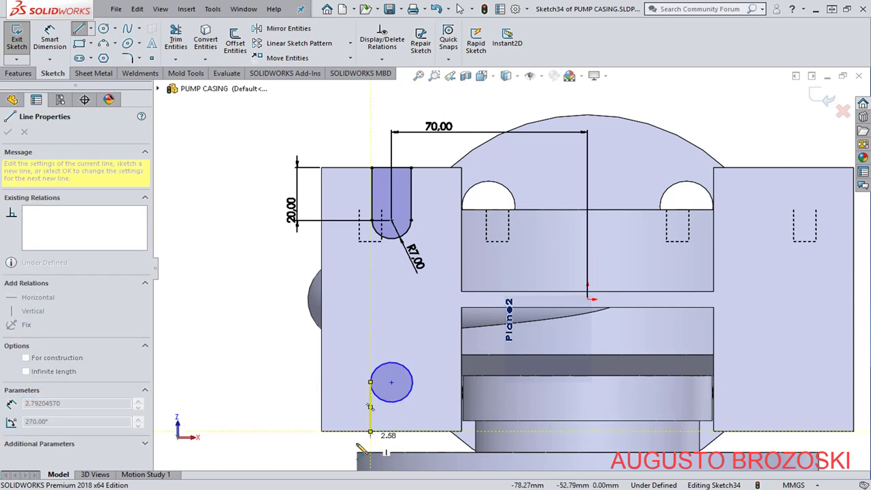
pyautogui.click(370, 430)
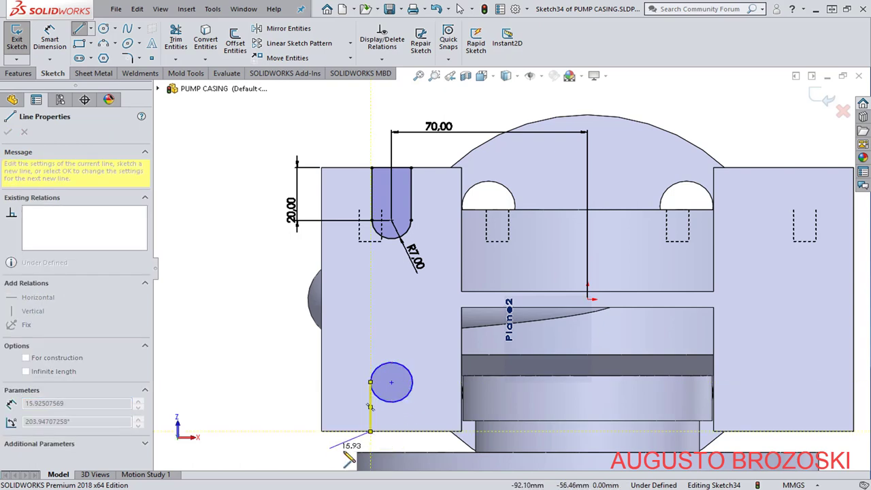
pyautogui.click(412, 431)
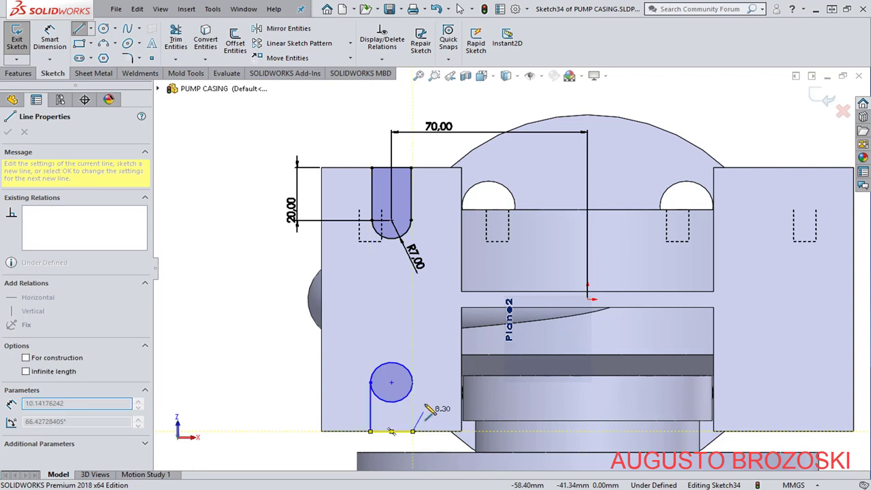
pyautogui.click(412, 382)
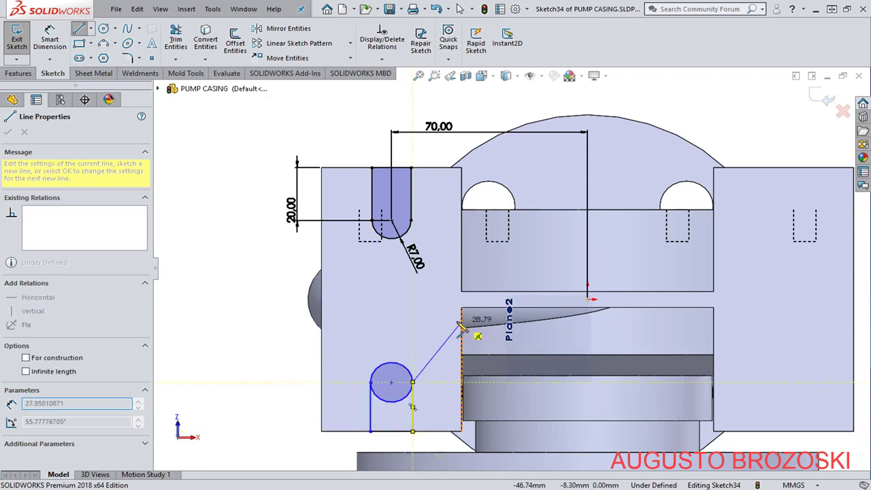
pyautogui.press('Escape')
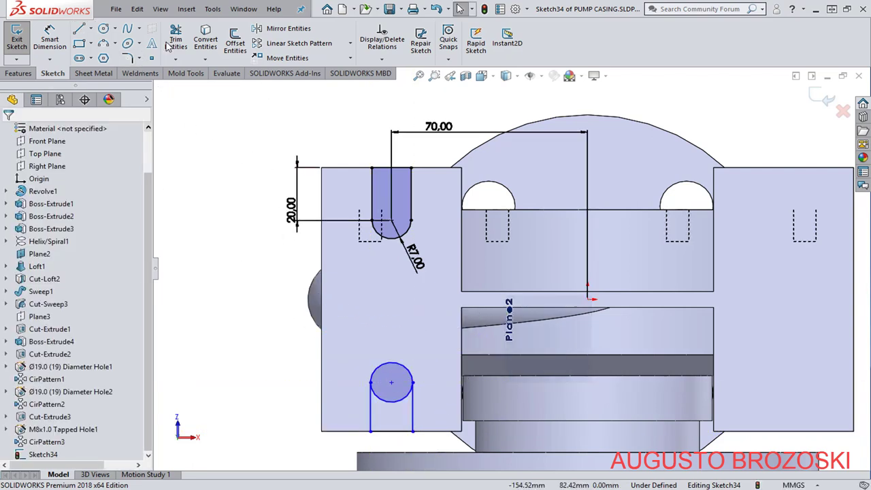
pyautogui.click(175, 41)
pyautogui.moveTo(392, 397); pyautogui.dragTo(399, 411)
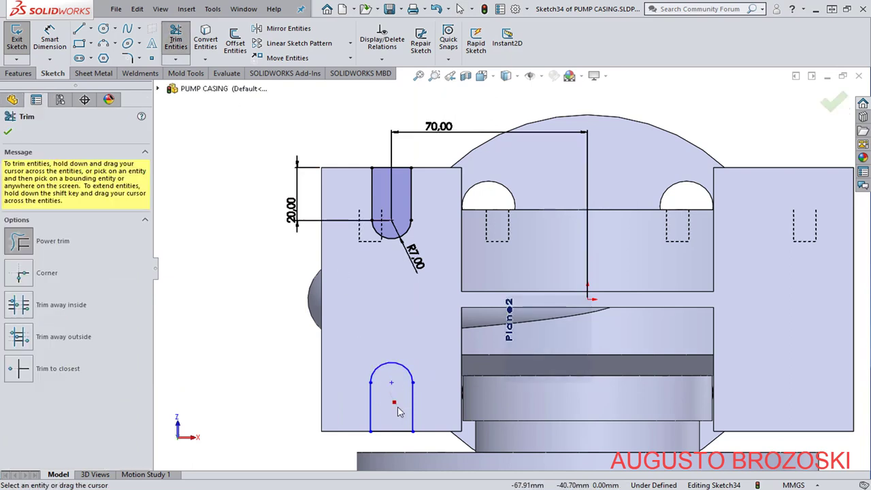
pyautogui.click(49, 39)
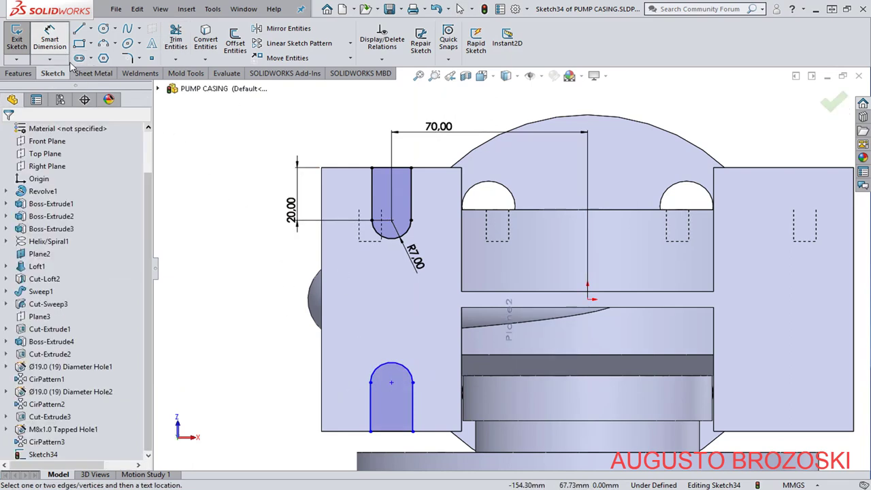
# Dimension the lower slot's arc centre 20 mm above the bottom edge.
pyautogui.click(391, 383)
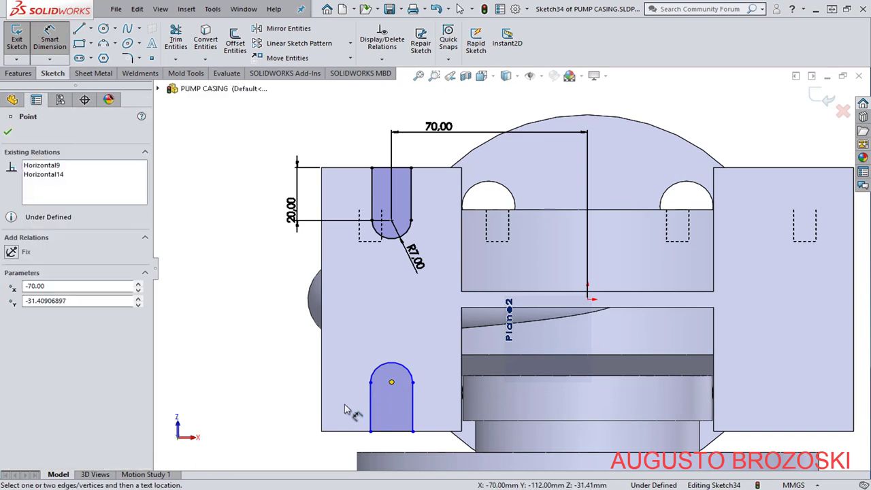
pyautogui.click(344, 430)
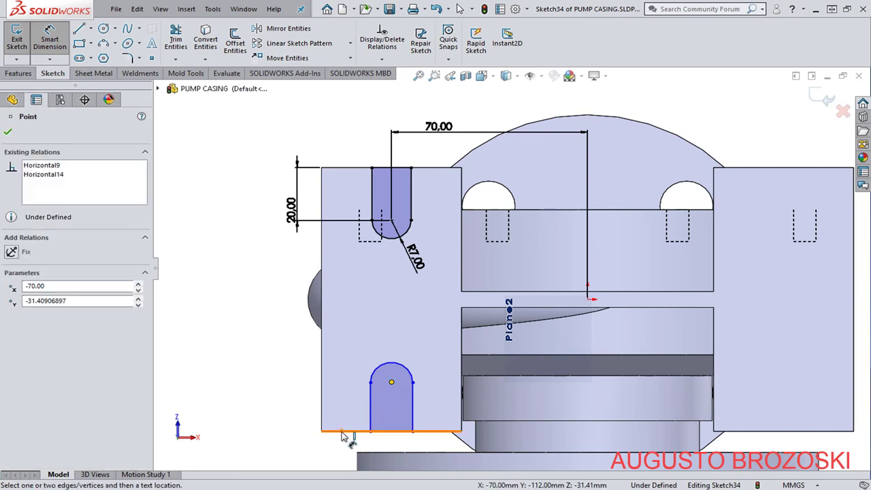
pyautogui.click(290, 408)
pyautogui.write('20')
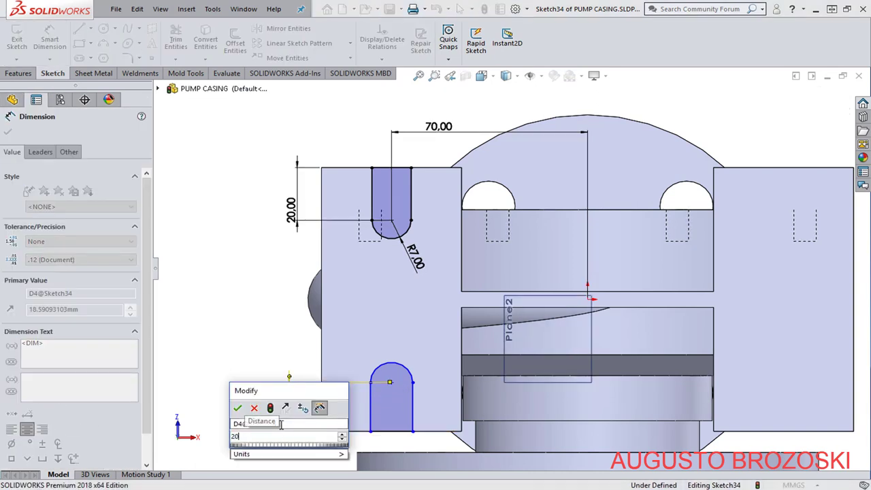
pyautogui.press('Return')
pyautogui.press('Escape')
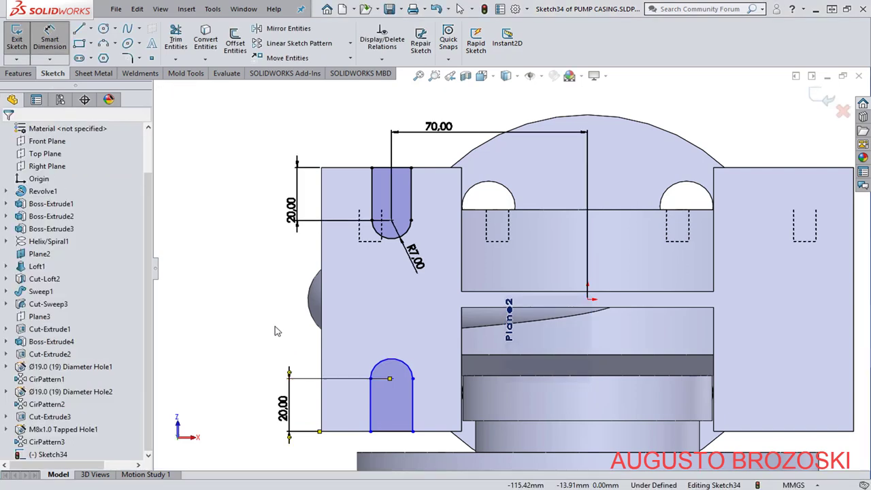
# Make the two arc centres vertical and the two slot arcs equal in radius.
pyautogui.click(391, 378)
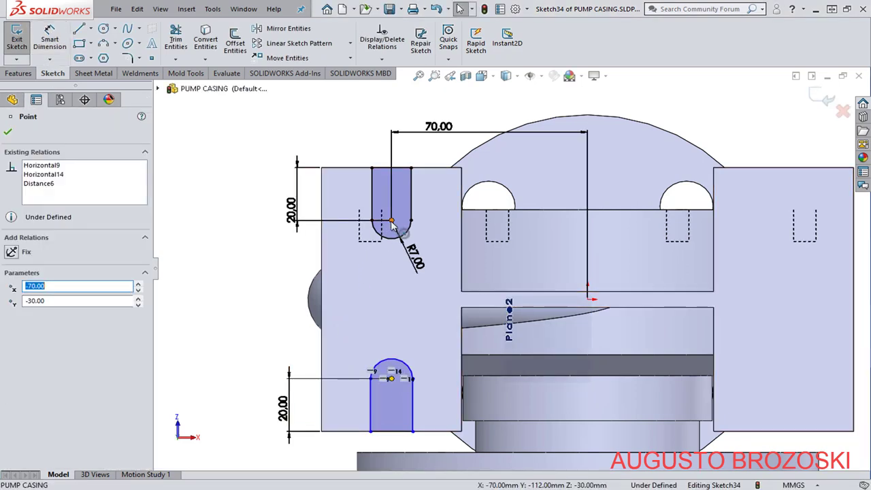
pyautogui.keyDown('ctrl'); pyautogui.click(392, 220); pyautogui.keyUp('ctrl')
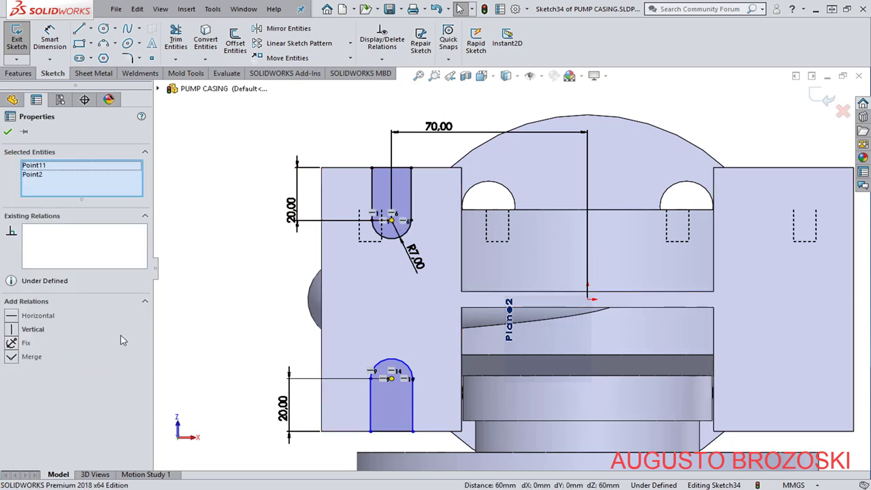
pyautogui.click(14, 330)
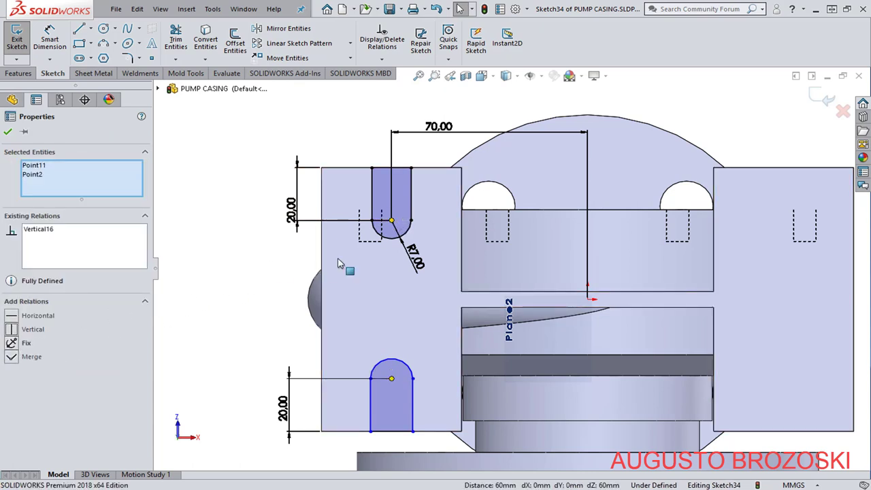
pyautogui.click(7, 133)
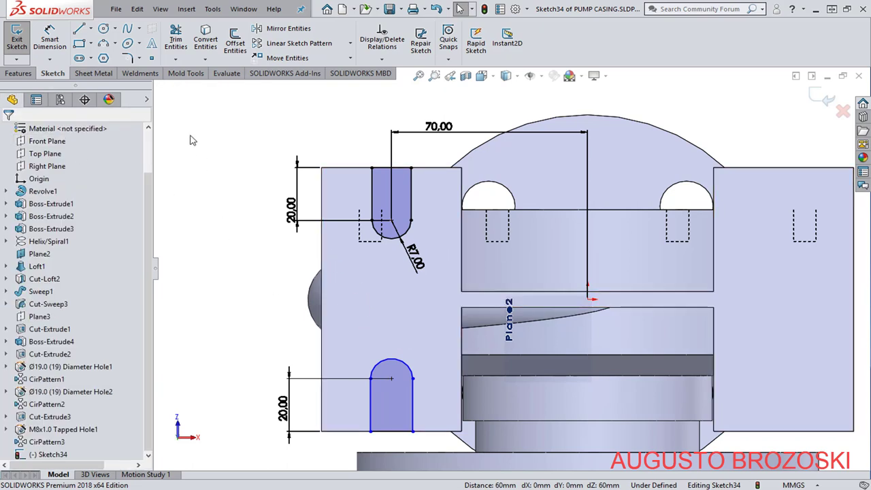
pyautogui.click(400, 233)
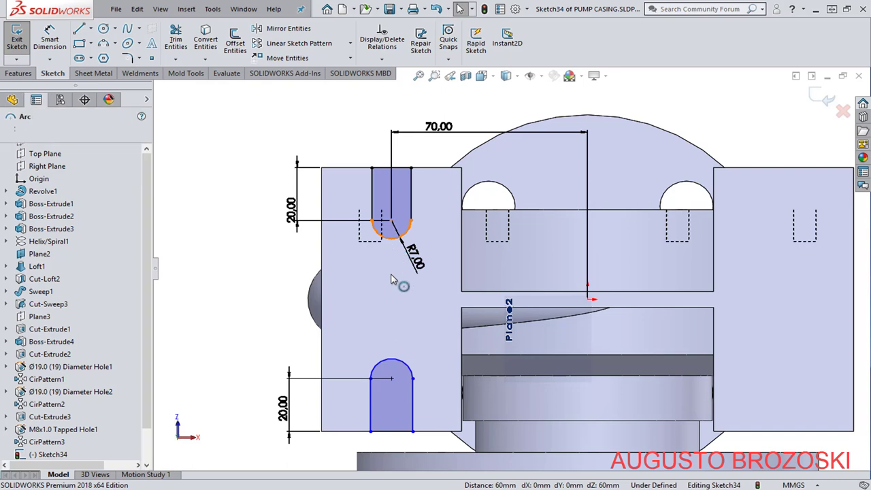
pyautogui.keyDown('ctrl'); pyautogui.click(396, 364); pyautogui.keyUp('ctrl')
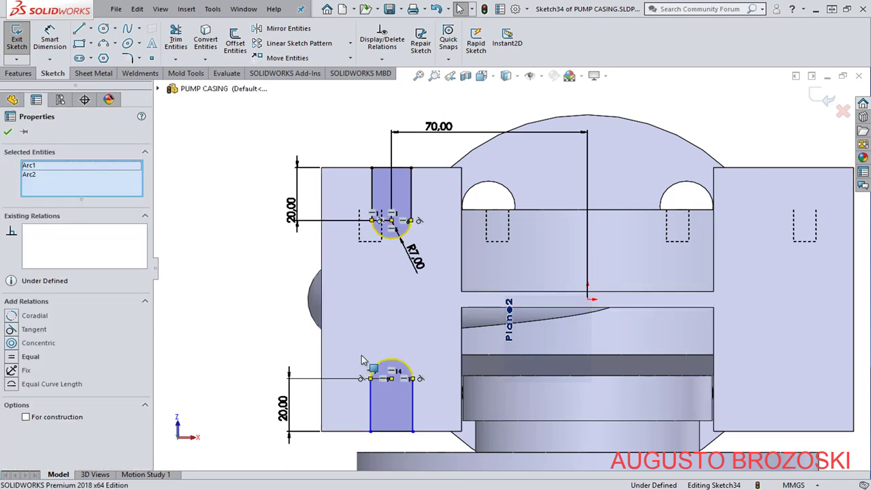
pyautogui.click(11, 357)
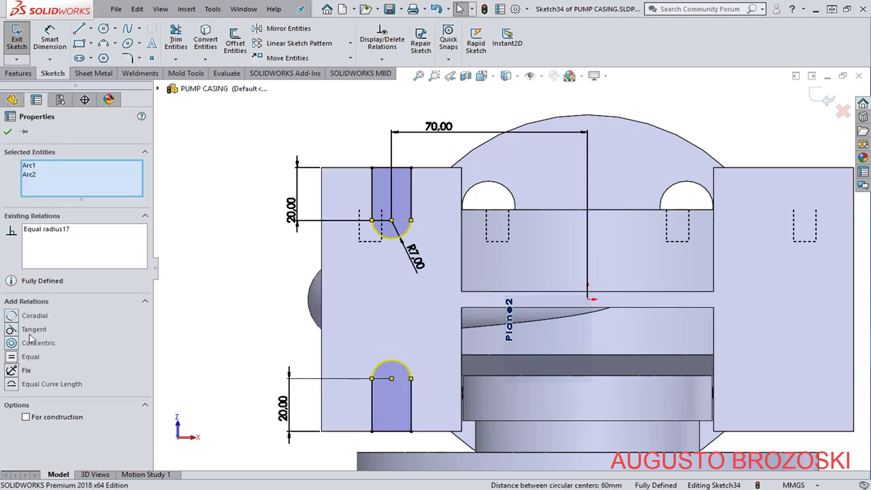
pyautogui.click(8, 132)
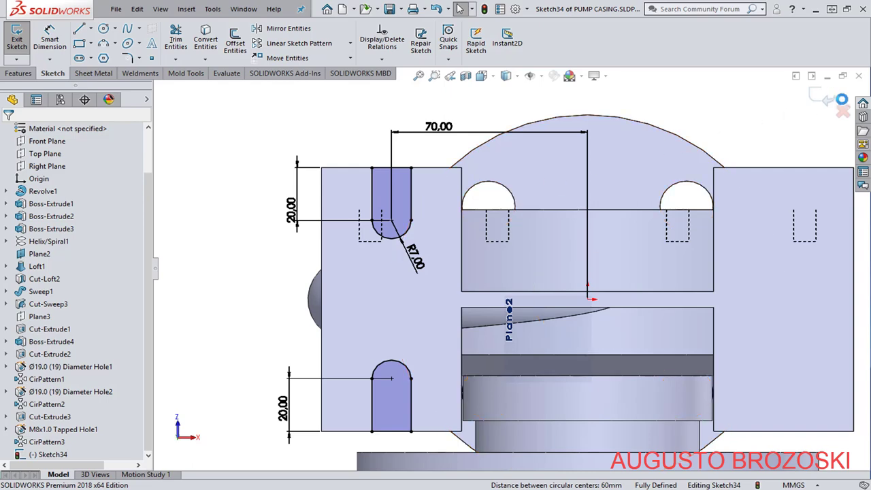
# Exit the sketch and start an Extruded Cut with the Up To Next end condition.
pyautogui.click(827, 99)
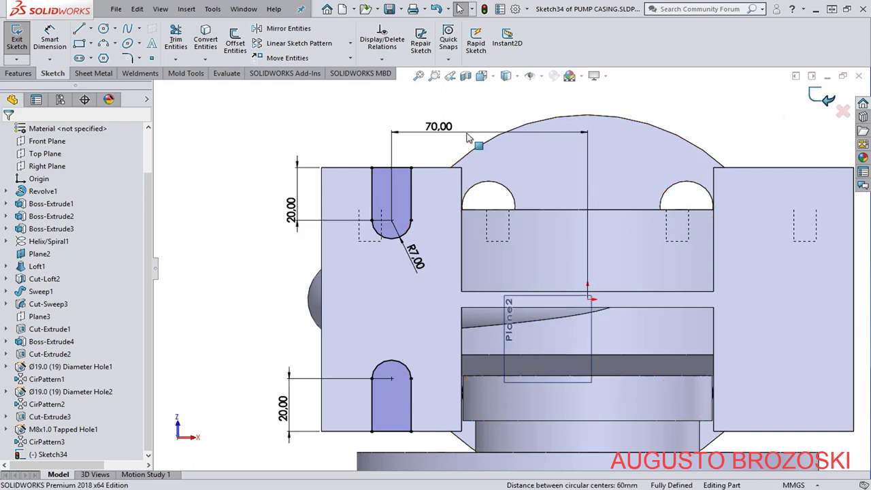
pyautogui.moveTo(443, 153)
pyautogui.mouseDown(button='middle')
pyautogui.moveTo(470, 202)
pyautogui.moveTo(446, 191)
pyautogui.mouseUp(button='middle')
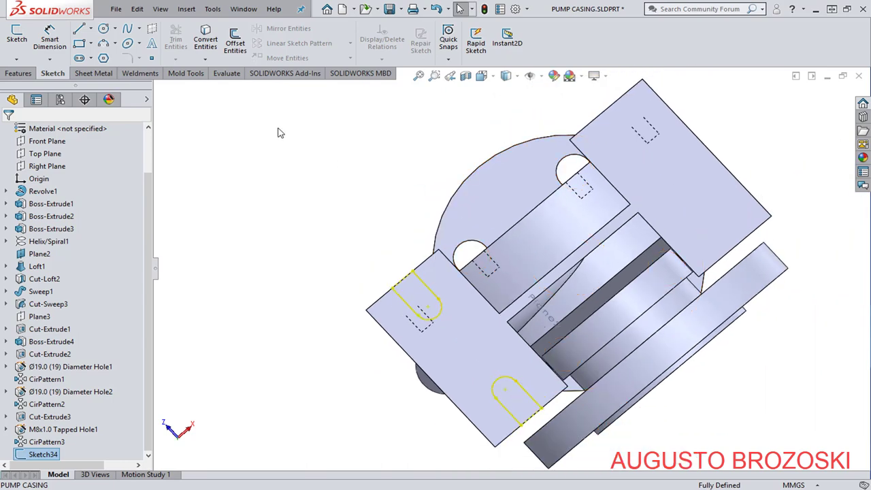
pyautogui.click(19, 74)
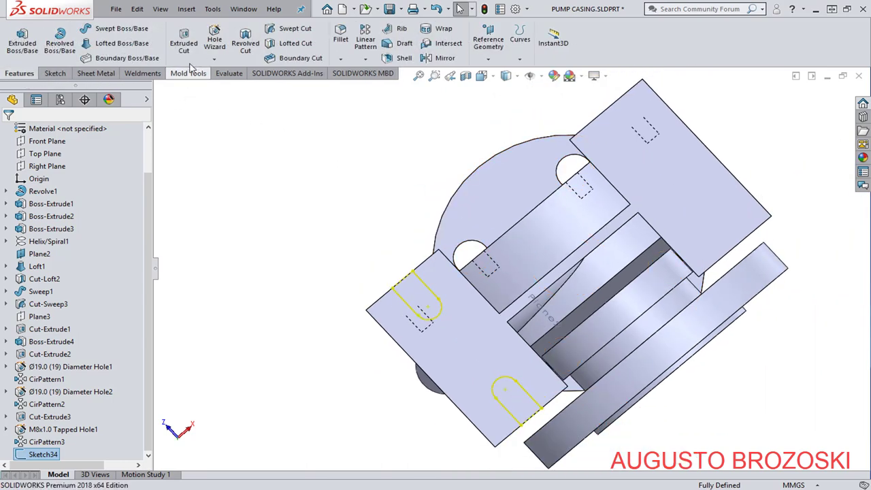
pyautogui.click(184, 43)
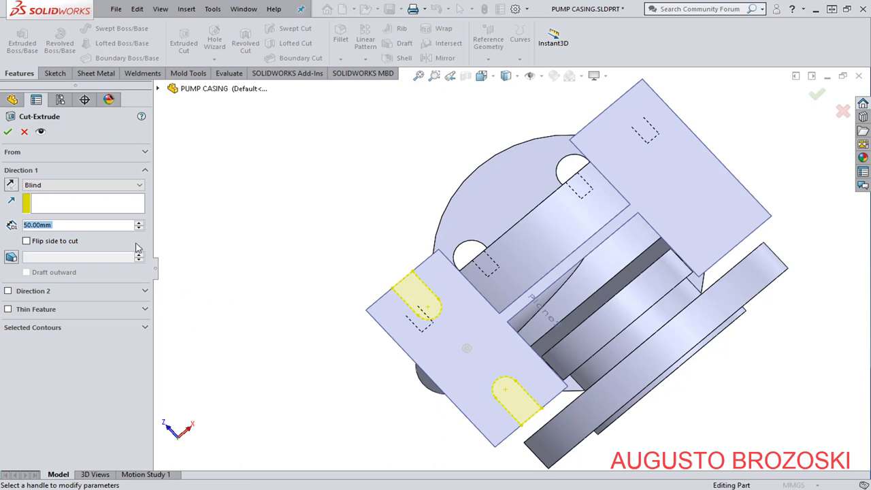
pyautogui.click(140, 185)
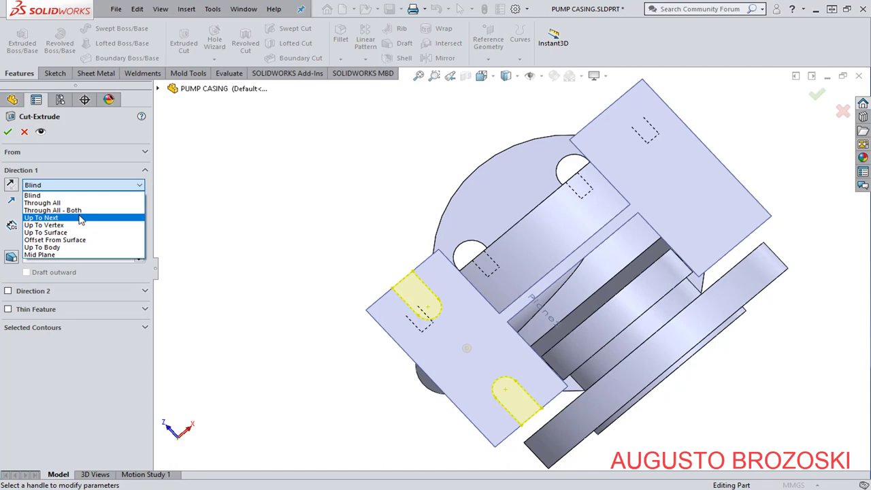
pyautogui.click(80, 218)
# Check the cut preview on the feet, accept it, and switch to isometric view.
pyautogui.moveTo(364, 243); pyautogui.dragTo(360, 383, button='middle')
pyautogui.scroll(5, 408, 295)
pyautogui.moveTo(408, 295); pyautogui.dragTo(496, 371, button='middle')
pyautogui.scroll(-6, 496, 372)
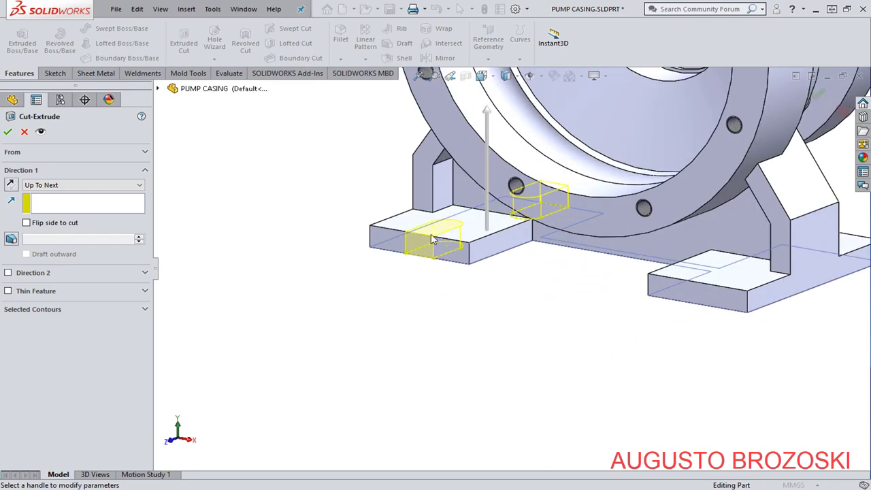
pyautogui.click(8, 132)
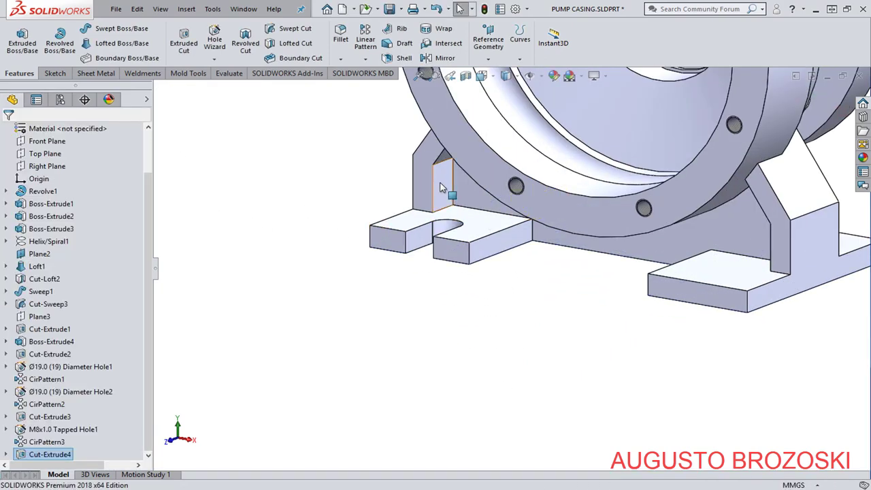
pyautogui.click(481, 75)
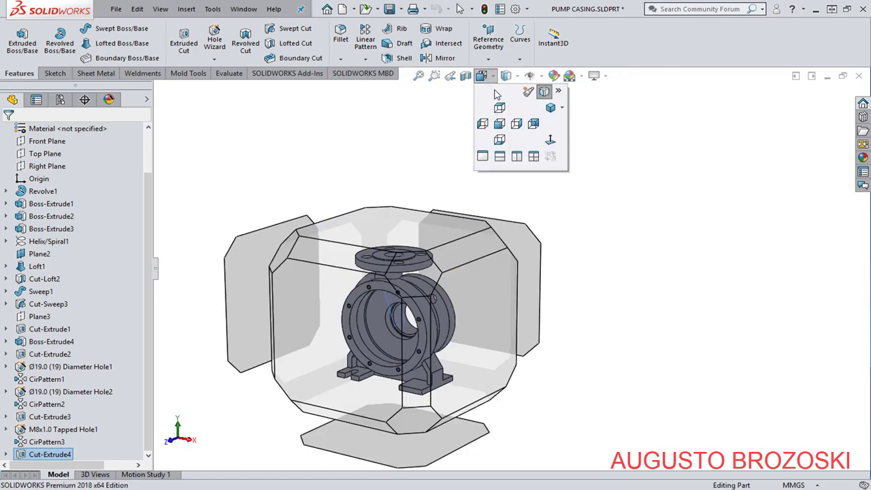
pyautogui.click(550, 108)
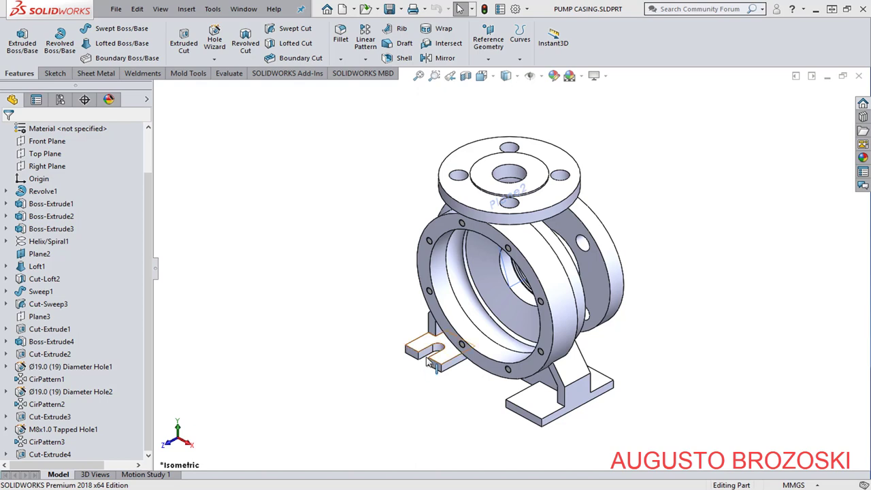
# Mirror Cut-Extrude4 about the Right Plane to slot the opposite feet.
pyautogui.click(365, 59)
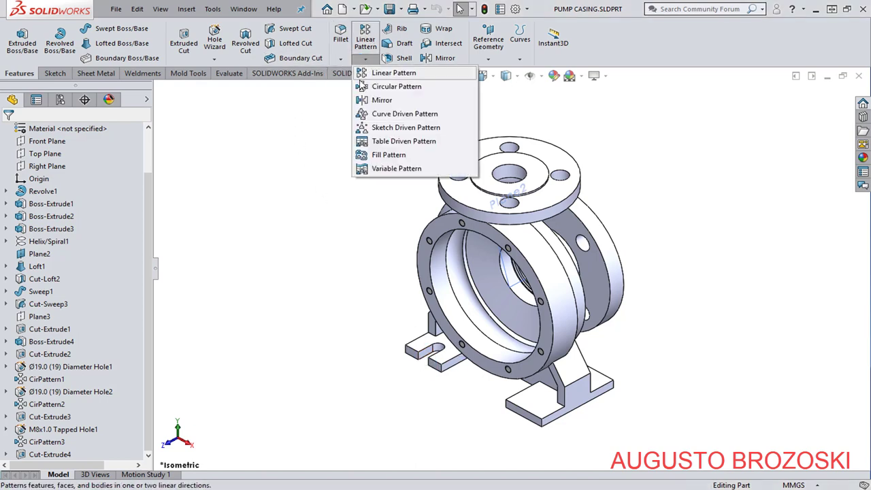
pyautogui.click(382, 101)
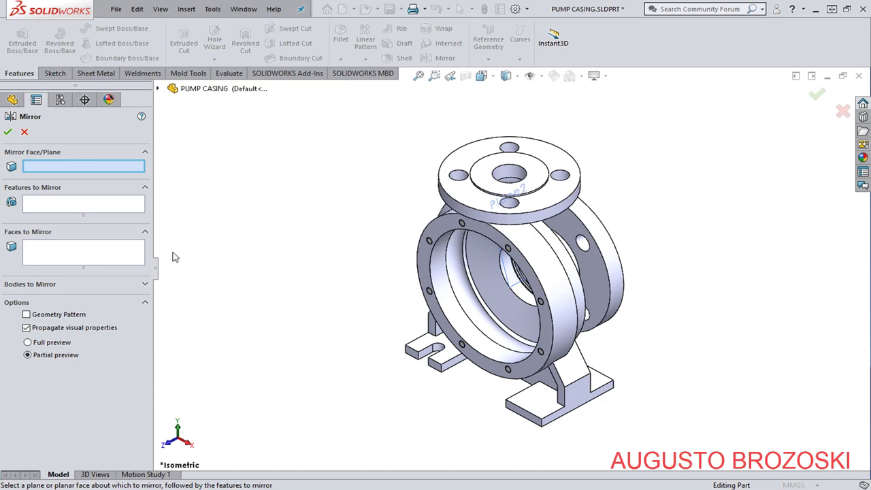
pyautogui.click(159, 90)
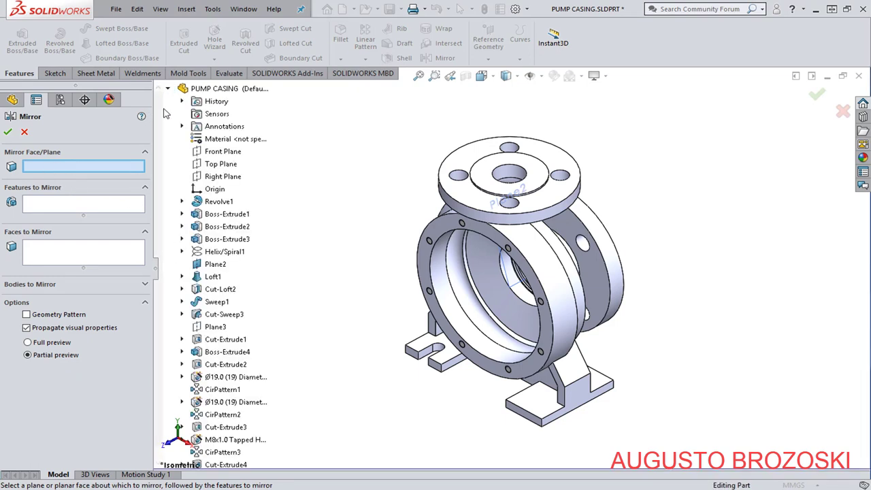
pyautogui.click(228, 178)
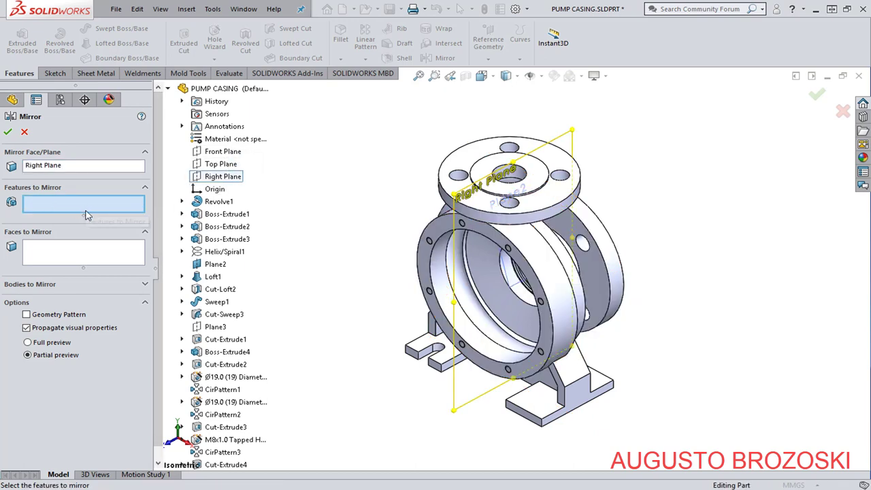
pyautogui.scroll(-1, 179, 364)
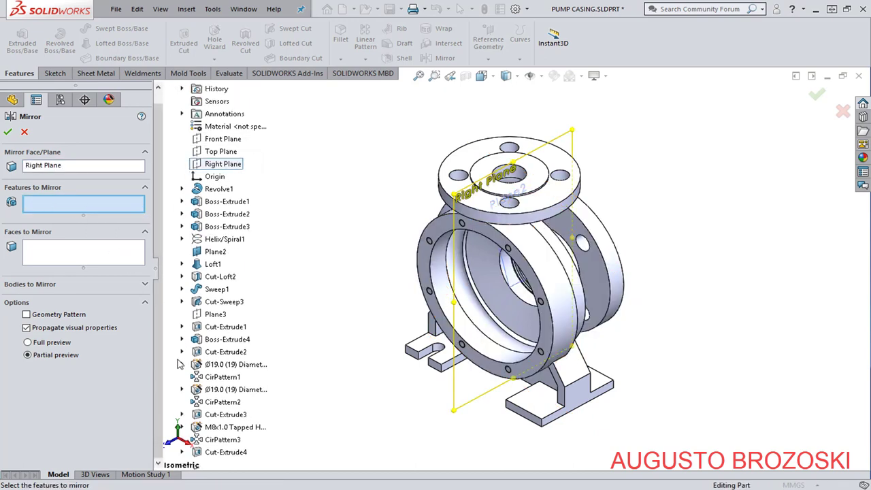
pyautogui.click(230, 454)
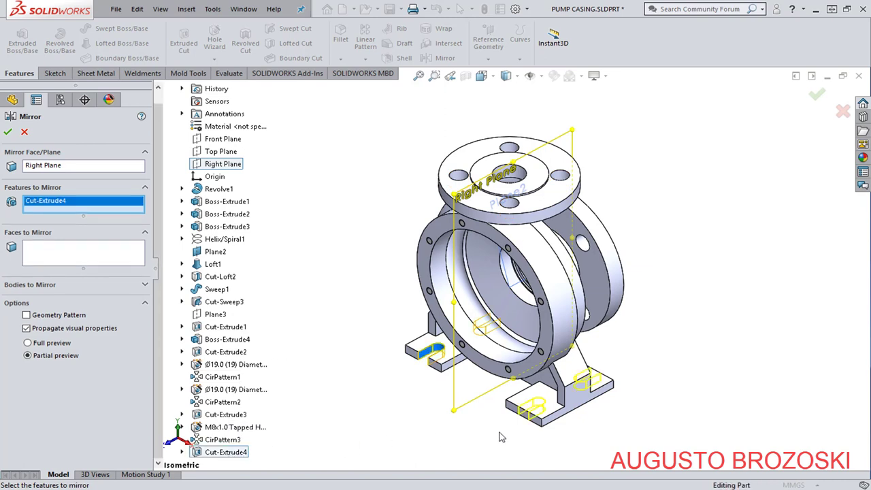
pyautogui.click(8, 132)
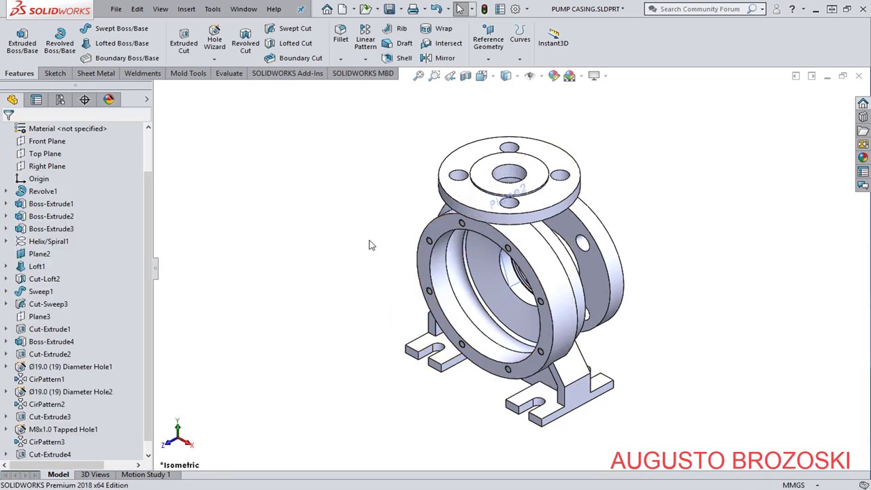
# Start a chamfer feature and check the pump drawing for the chamfer size.
pyautogui.click(341, 59)
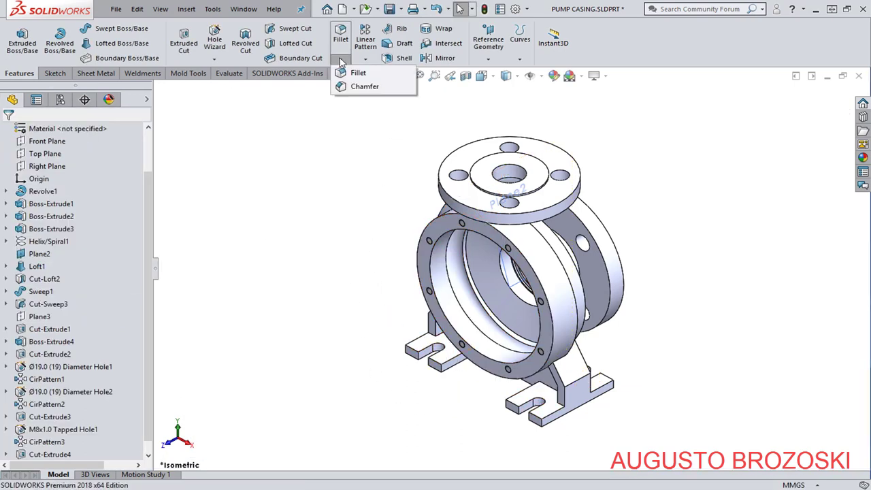
pyautogui.click(365, 87)
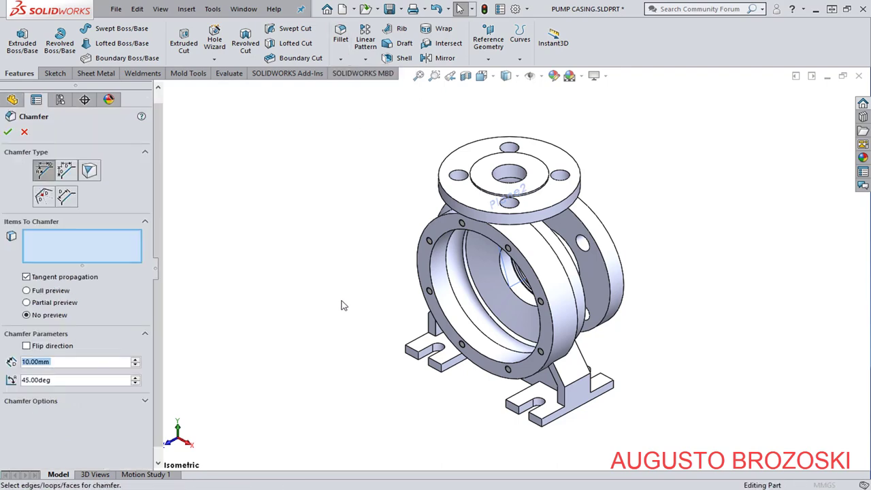
pyautogui.hotkey('alt', 'Tab')
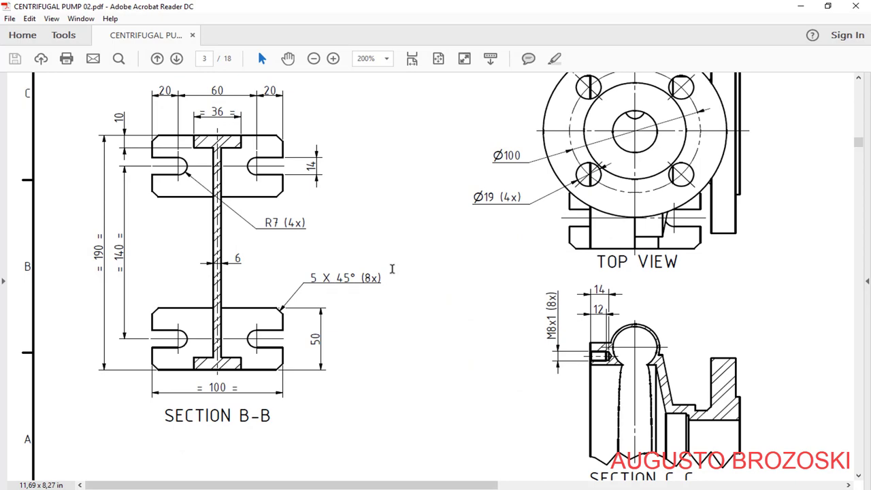
pyautogui.click(801, 6)
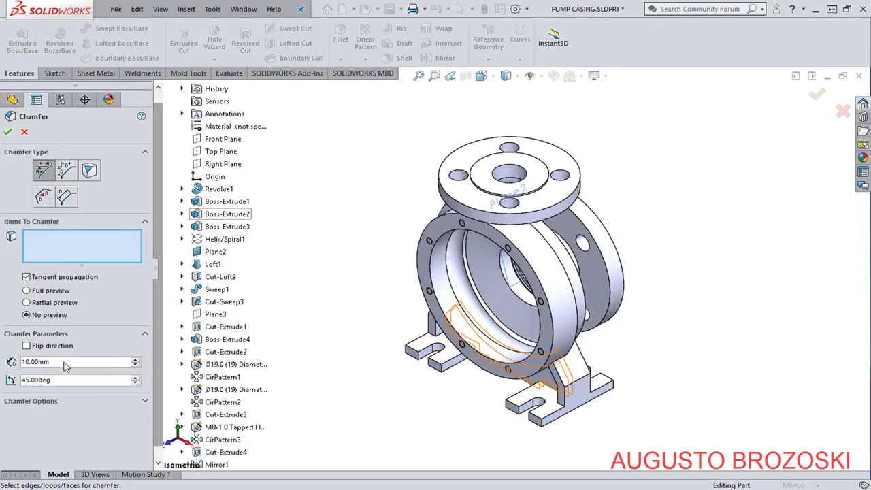
# Set the chamfer distance to 5 mm and pick the first five vertical foot edges.
pyautogui.write('5')
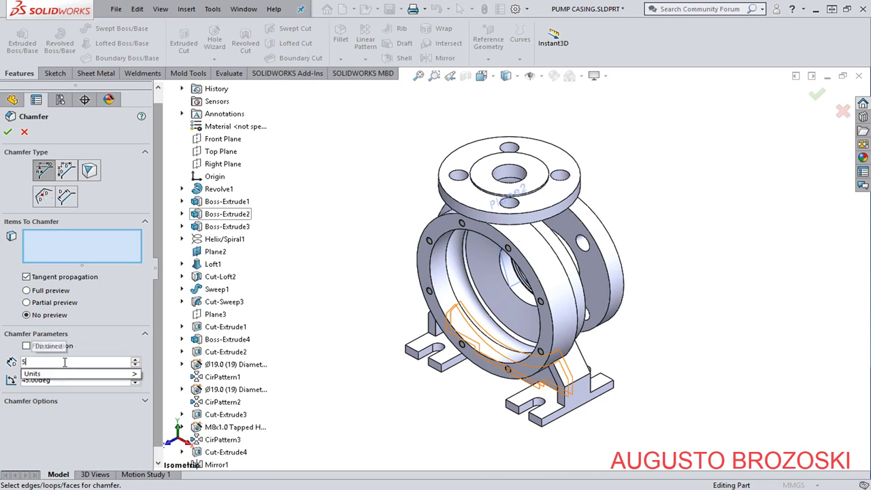
pyautogui.press('Return')
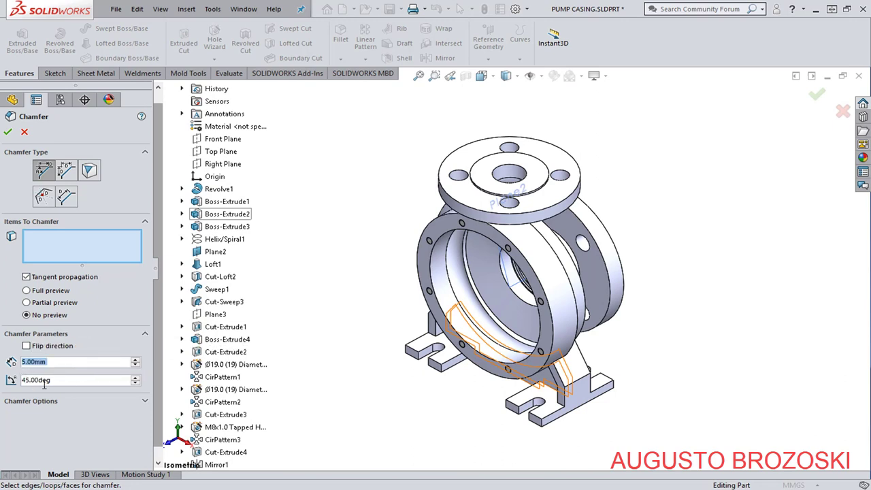
pyautogui.click(406, 355)
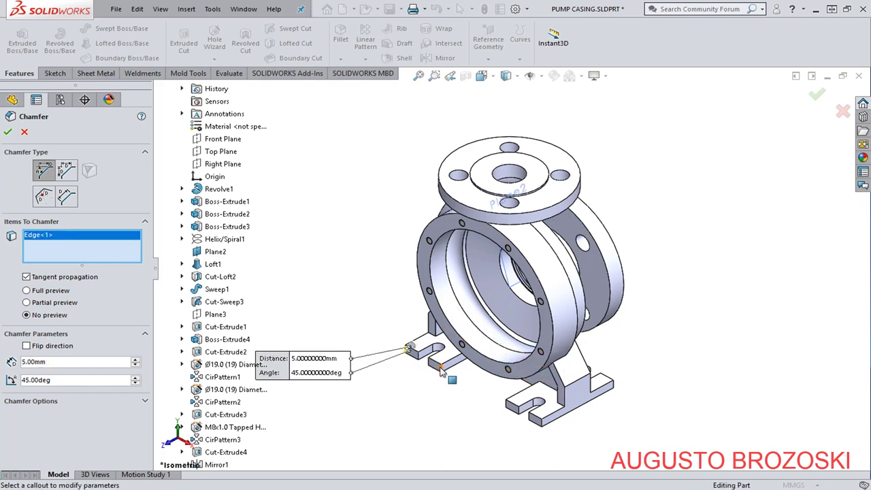
pyautogui.click(439, 371)
pyautogui.click(508, 405)
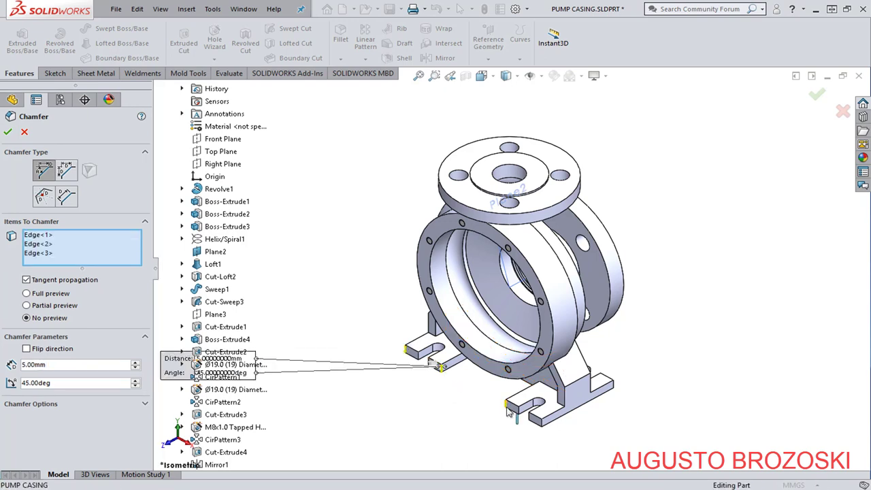
pyautogui.click(543, 425)
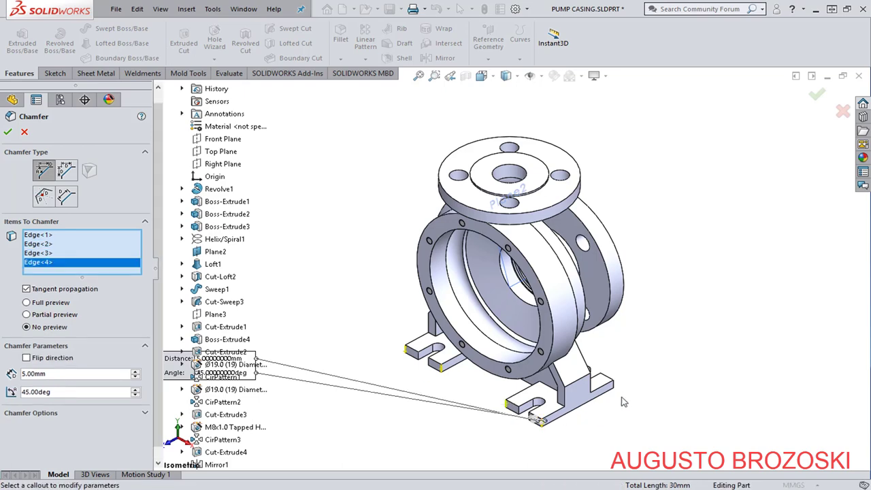
pyautogui.scroll(-4, 626, 389)
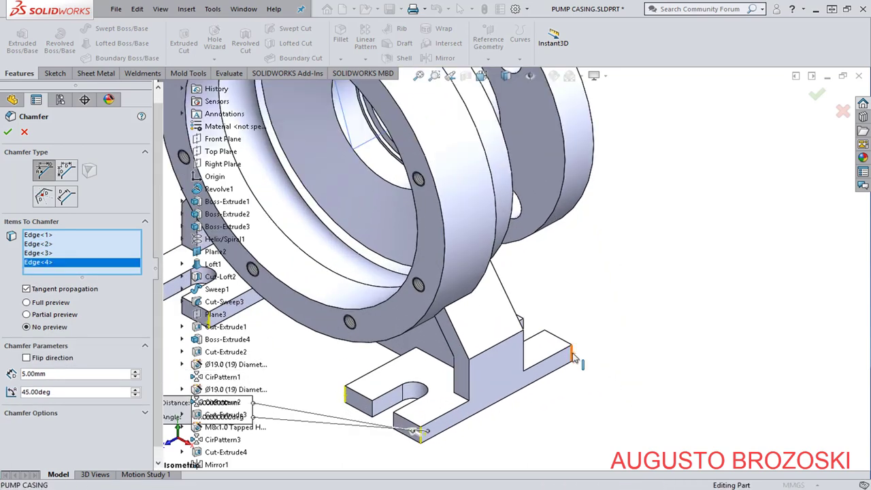
pyautogui.click(556, 339)
# Add the remaining three foot edges and apply the 5 mm × 45° chamfer.
pyautogui.scroll(5, 621, 354)
pyautogui.moveTo(463, 249); pyautogui.dragTo(429, 245, button='middle')
pyautogui.scroll(-5, 478, 308)
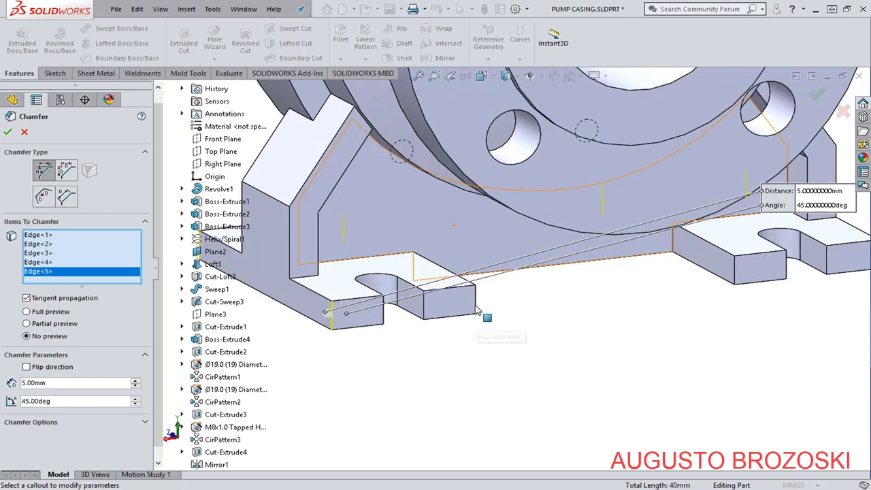
pyautogui.click(475, 299)
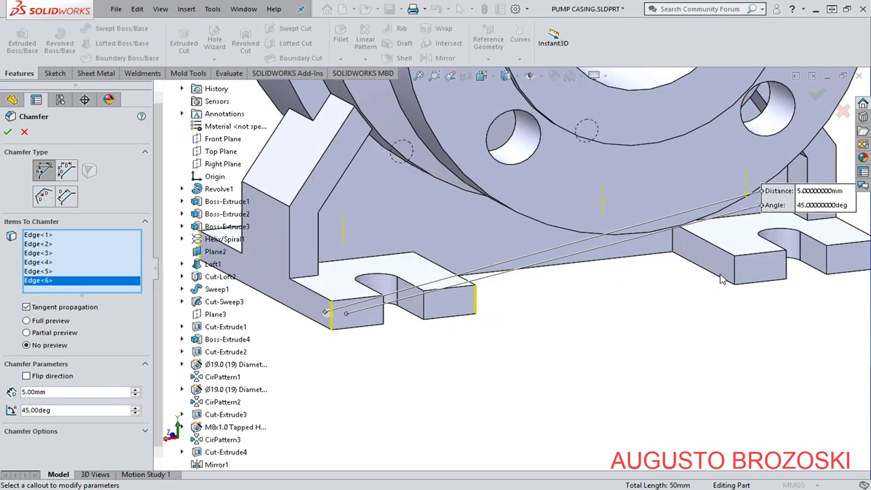
pyautogui.click(735, 274)
pyautogui.moveTo(788, 344); pyautogui.dragTo(799, 271, button='middle')
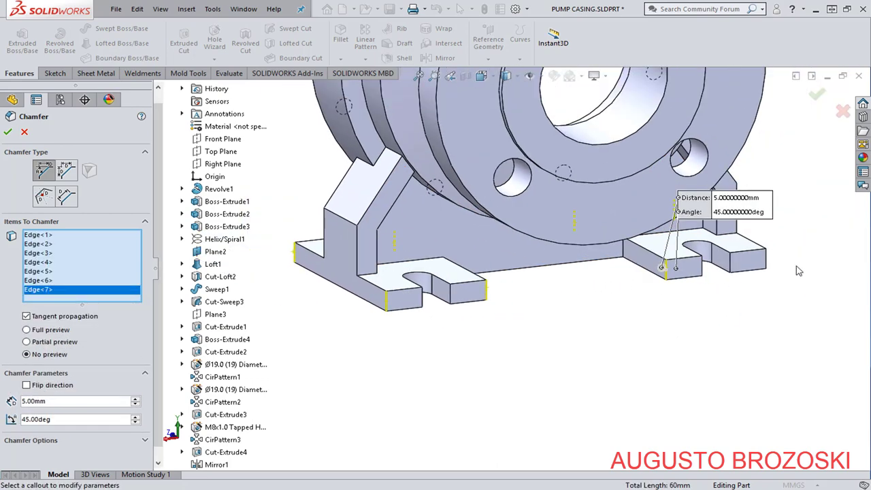
pyautogui.scroll(-3, 745, 260)
pyautogui.click(702, 255)
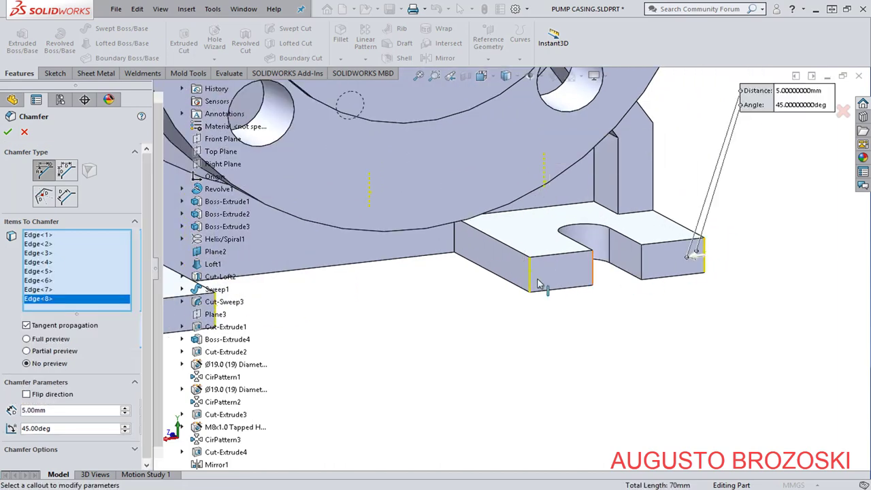
pyautogui.click(7, 134)
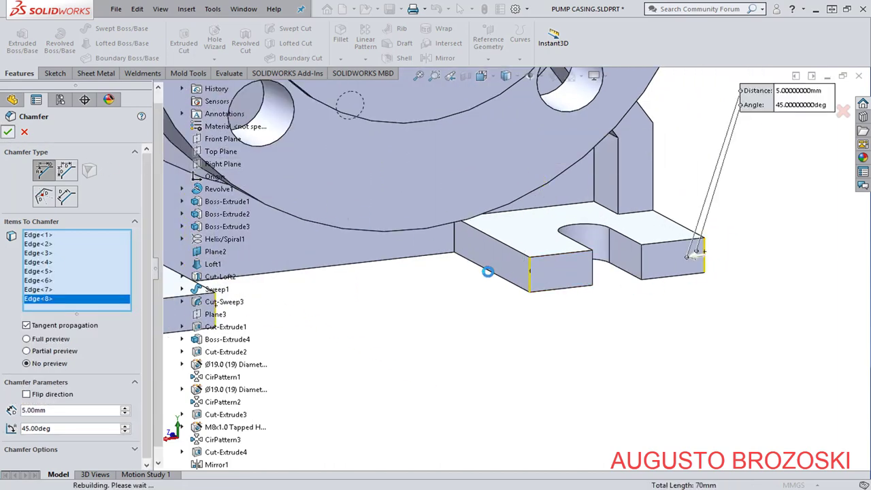
# Return the casing to Isometric view and recheck the pump drawing.
pyautogui.moveTo(497, 271); pyautogui.dragTo(479, 189, button='middle')
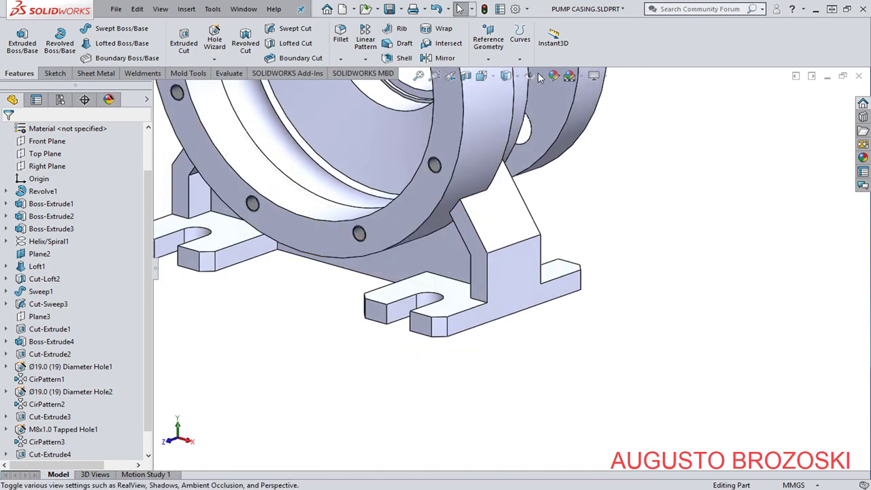
pyautogui.click(491, 77)
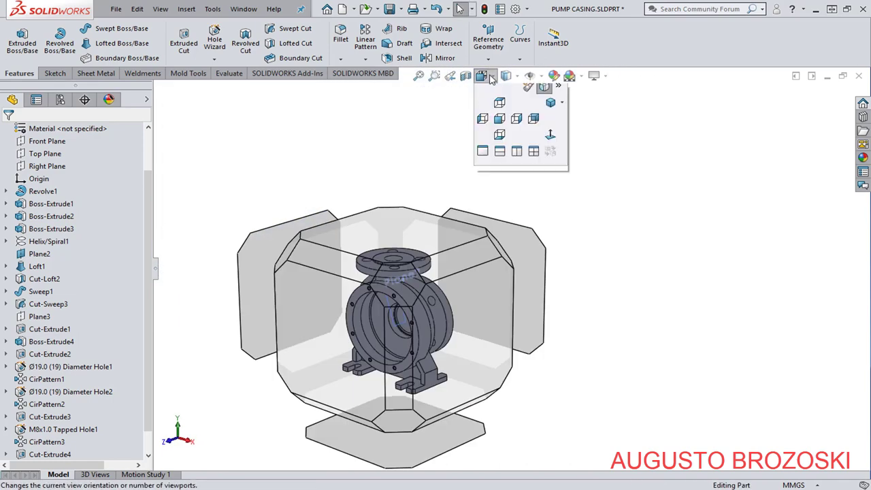
pyautogui.click(551, 102)
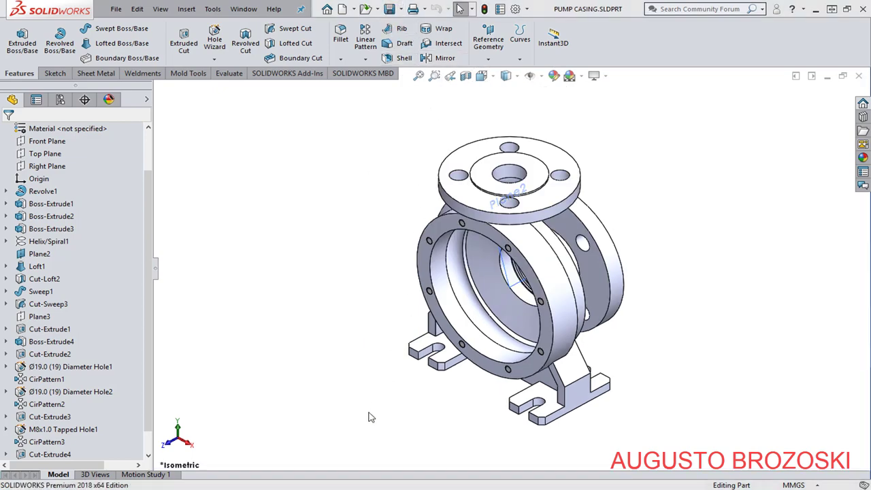
pyautogui.hotkey('alt', 'Tab')
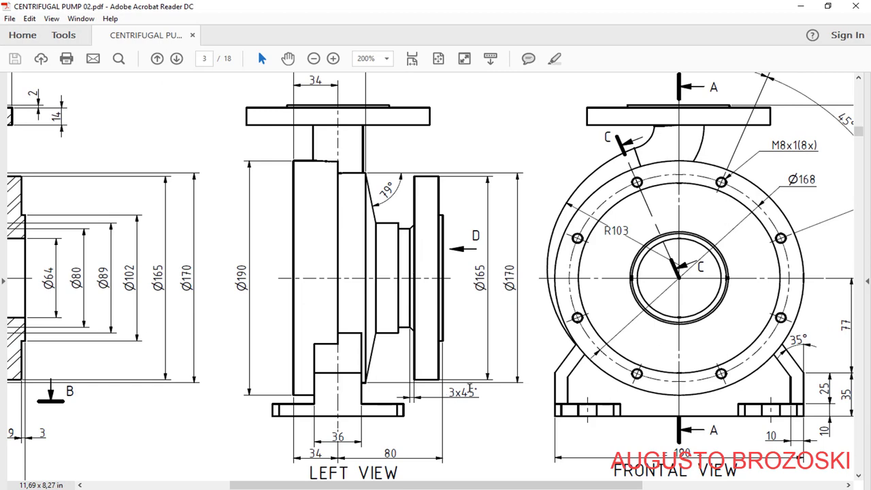
pyautogui.click(801, 7)
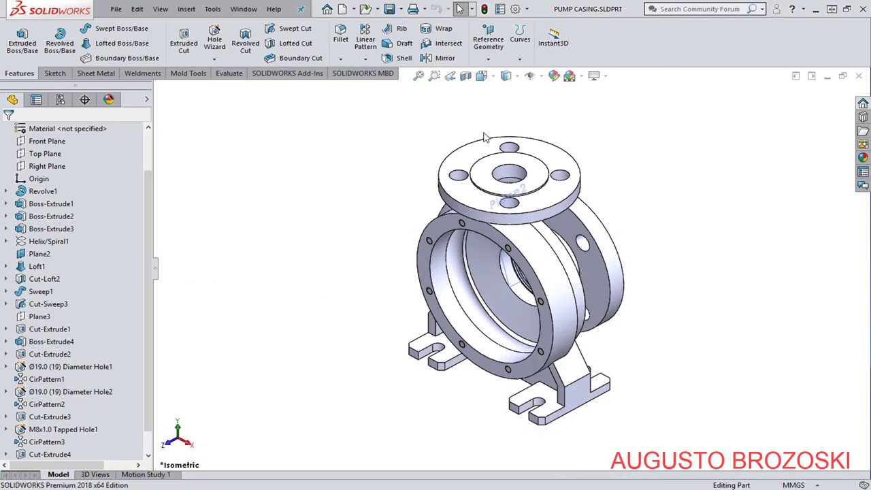
# Chamfer the inner hub's circular edge at 3 mm × 45°.
pyautogui.click(339, 59)
pyautogui.click(364, 87)
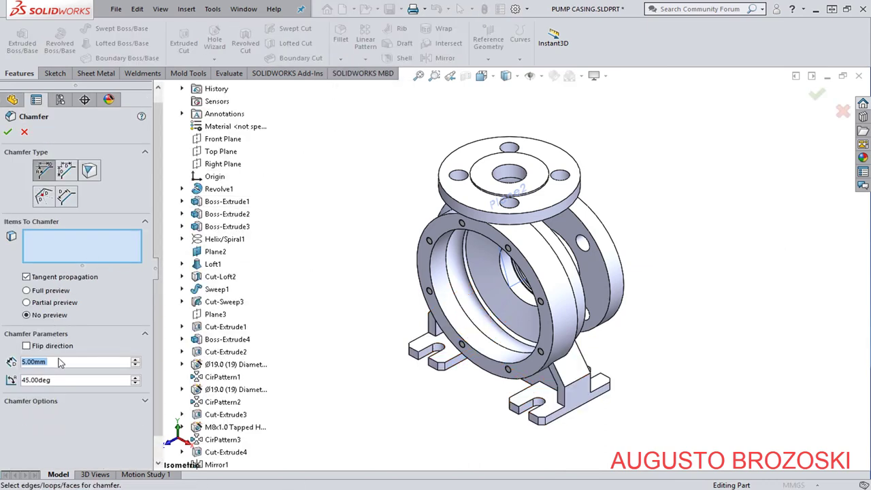
pyautogui.write('3')
pyautogui.press('Return')
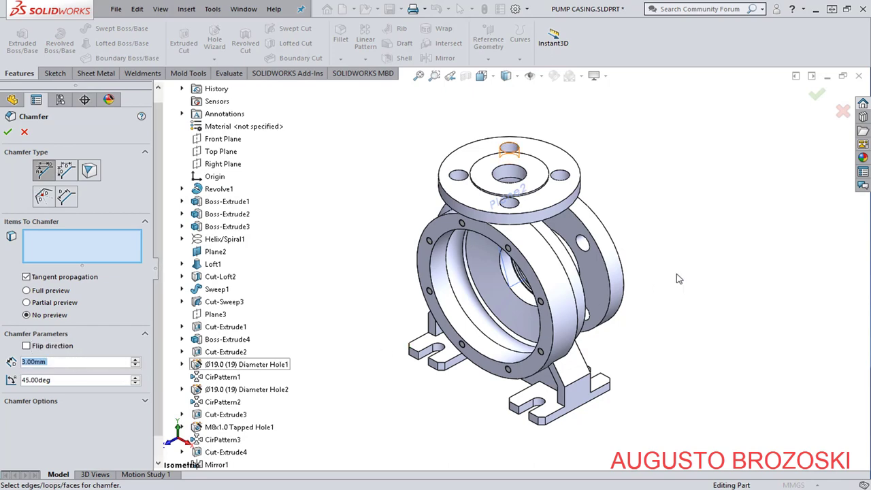
pyautogui.moveTo(651, 278); pyautogui.dragTo(556, 270, button='middle')
pyautogui.scroll(-5, 556, 270)
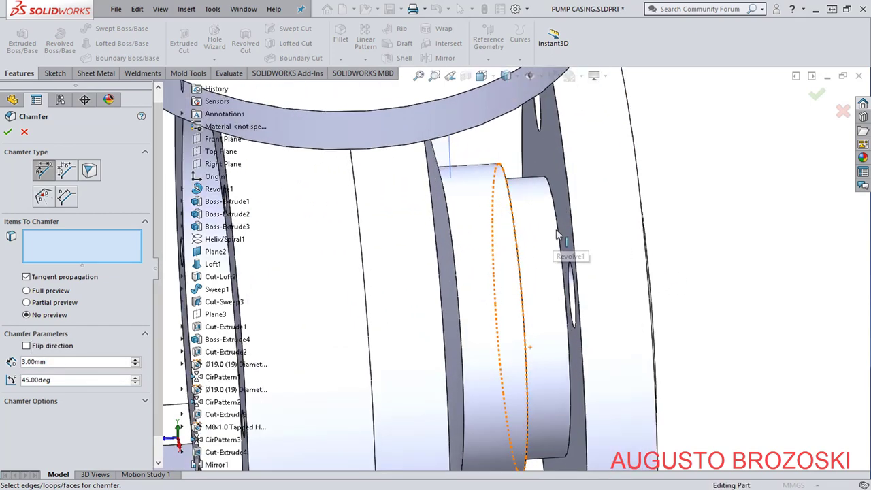
pyautogui.click(555, 235)
pyautogui.press('Return')
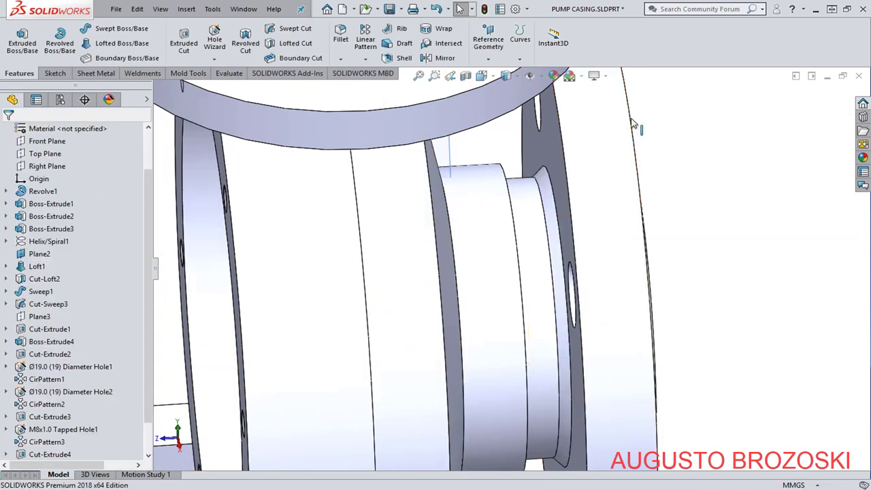
pyautogui.click(484, 75)
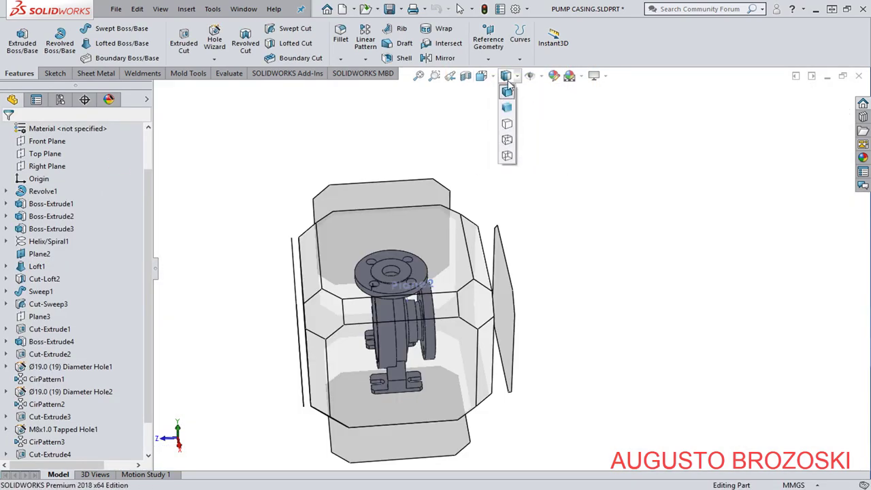
# Set the model to Isometric view and apply the Plain White scene.
pyautogui.click(548, 109)
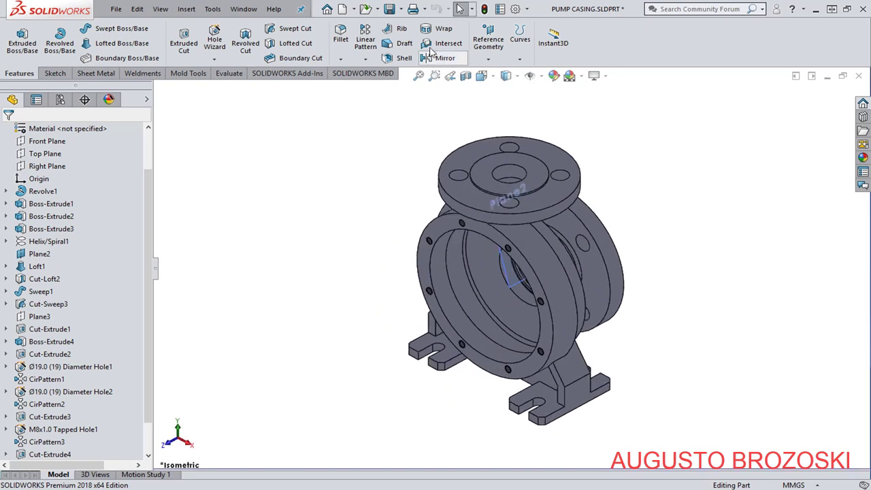
pyautogui.click(582, 77)
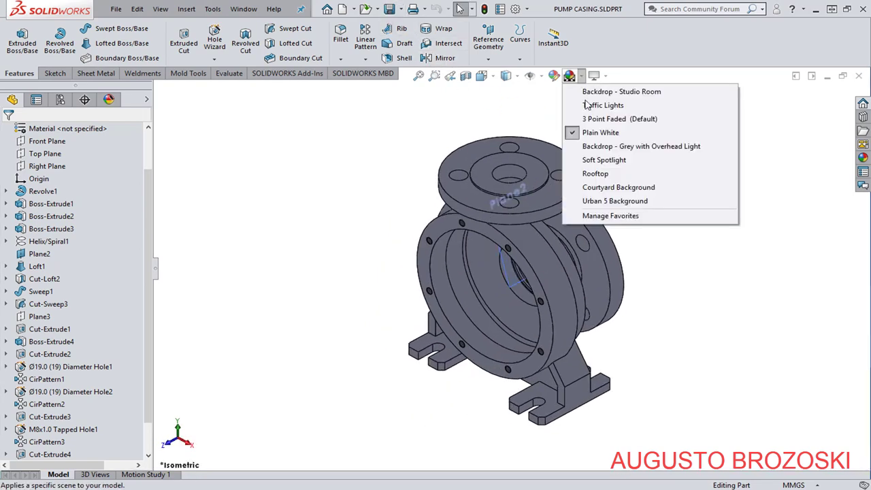
pyautogui.click(574, 129)
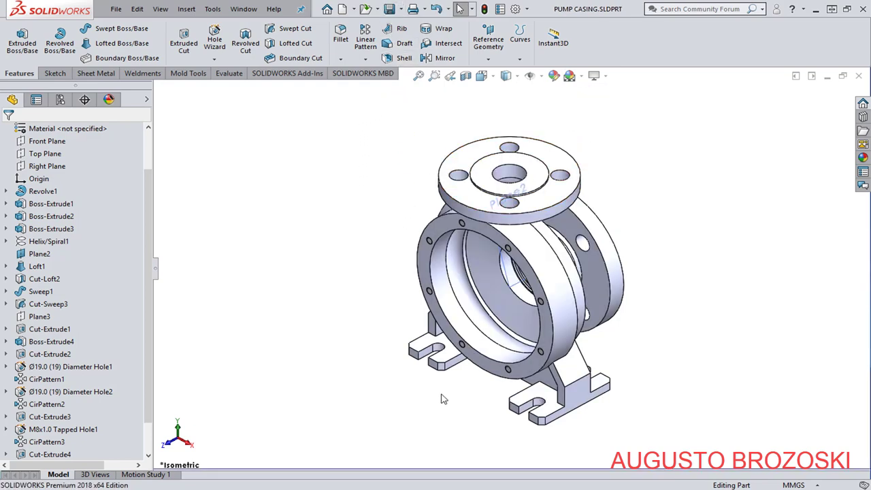
# Orbit and zoom to inspect the side flange, front flange face and chamfered hub.
pyautogui.moveTo(448, 387); pyautogui.dragTo(412, 334, button='middle')
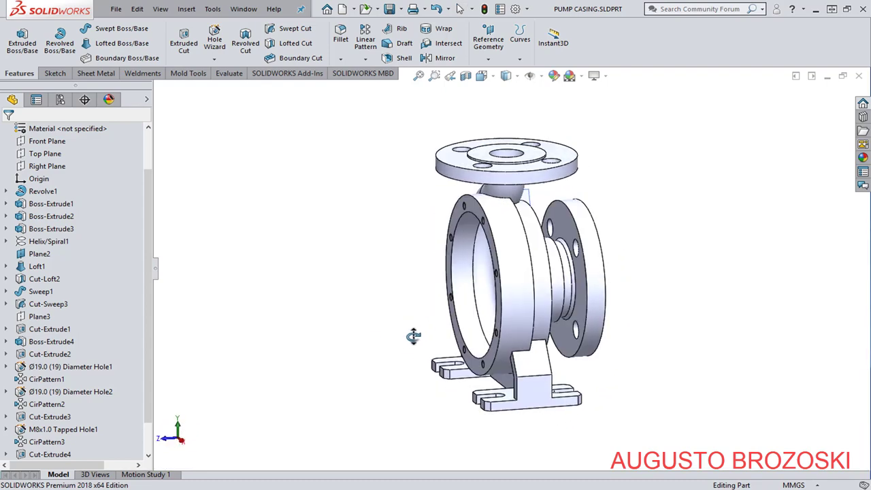
pyautogui.moveTo(536, 263); pyautogui.dragTo(481, 243, button='middle')
pyautogui.scroll(-5, 481, 243)
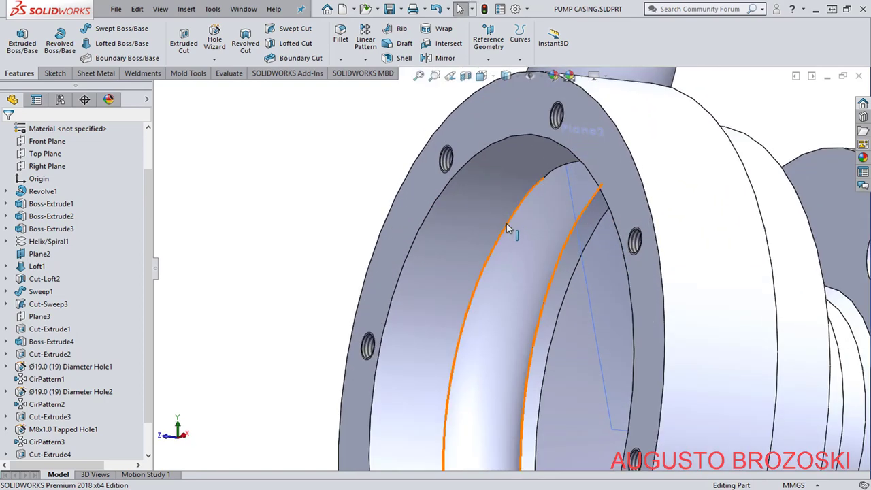
pyautogui.scroll(5, 396, 229)
pyautogui.moveTo(437, 249); pyautogui.dragTo(495, 281, button='middle')
pyautogui.scroll(-4, 549, 319)
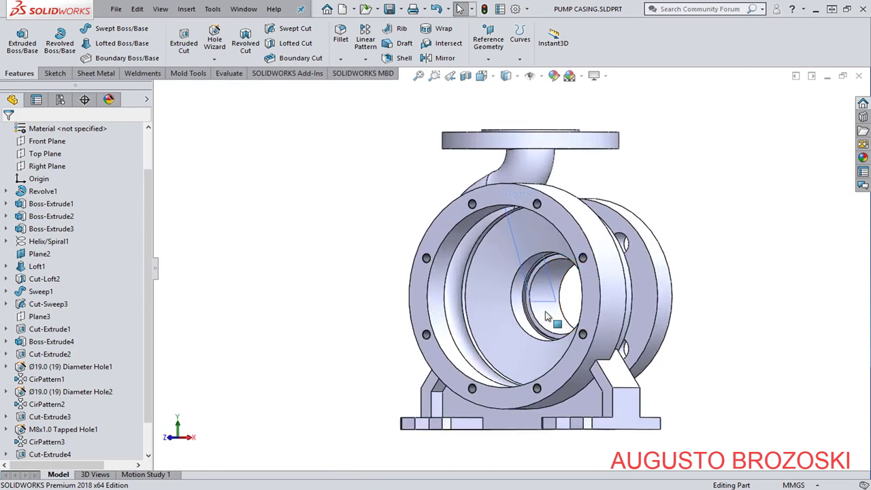